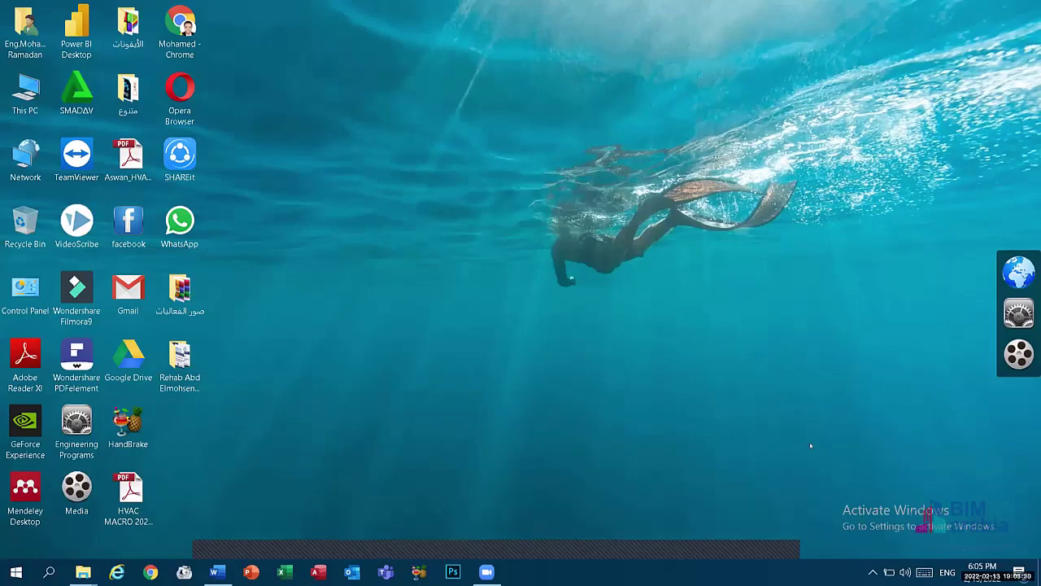
Look over the Windows desktop and taskbar options, the folders and drives in This PC, and the installed programs.
right_click(489, 229)
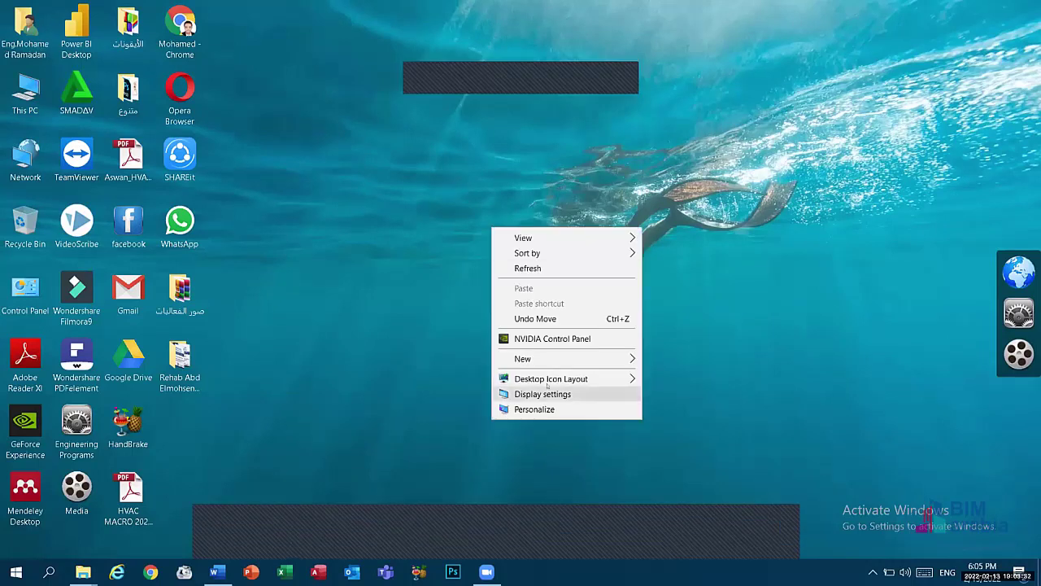
left_click(533, 409)
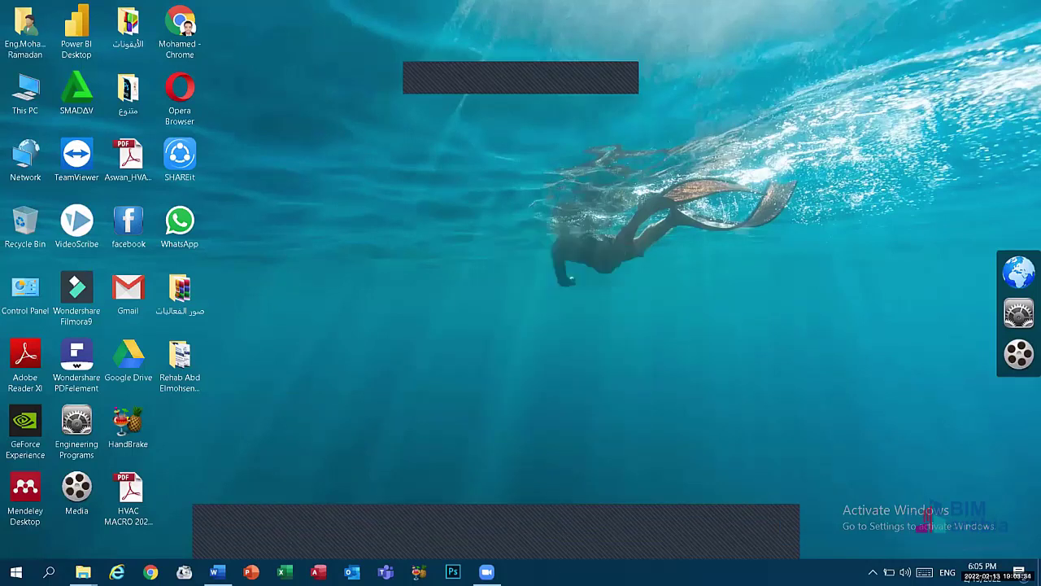
right_click(580, 572)
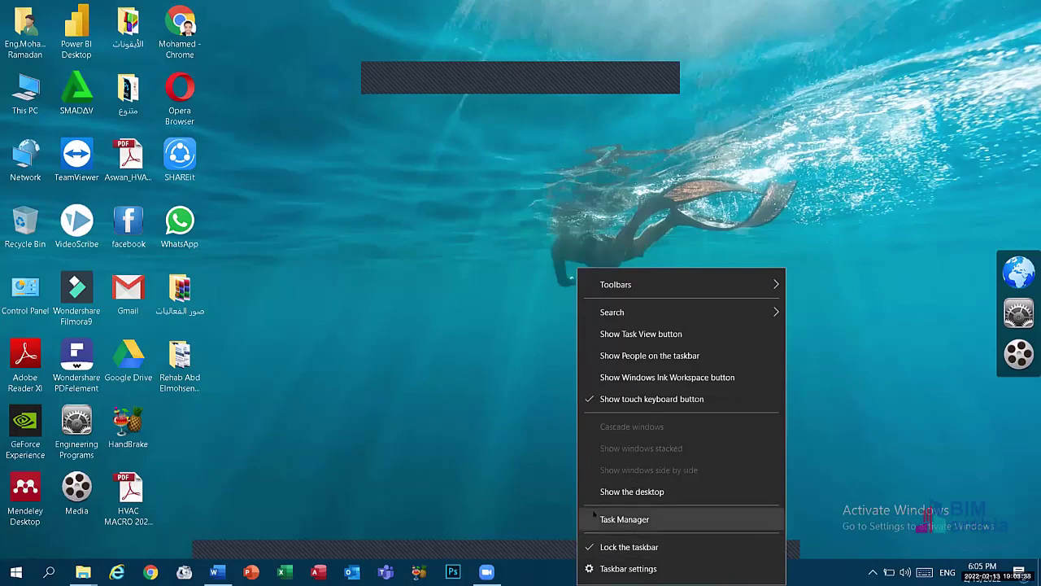
left_click(408, 491)
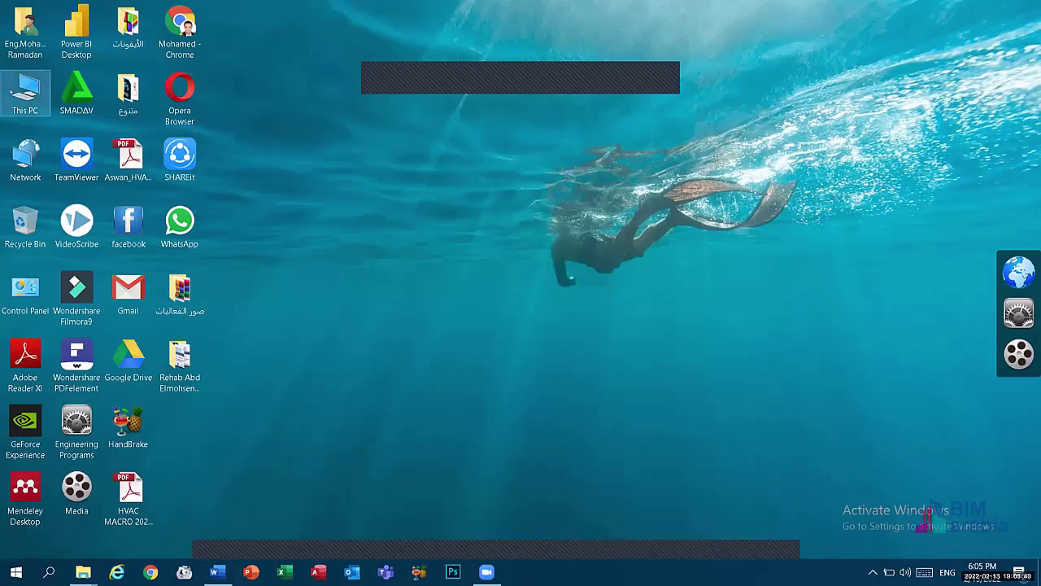
double_click(25, 91)
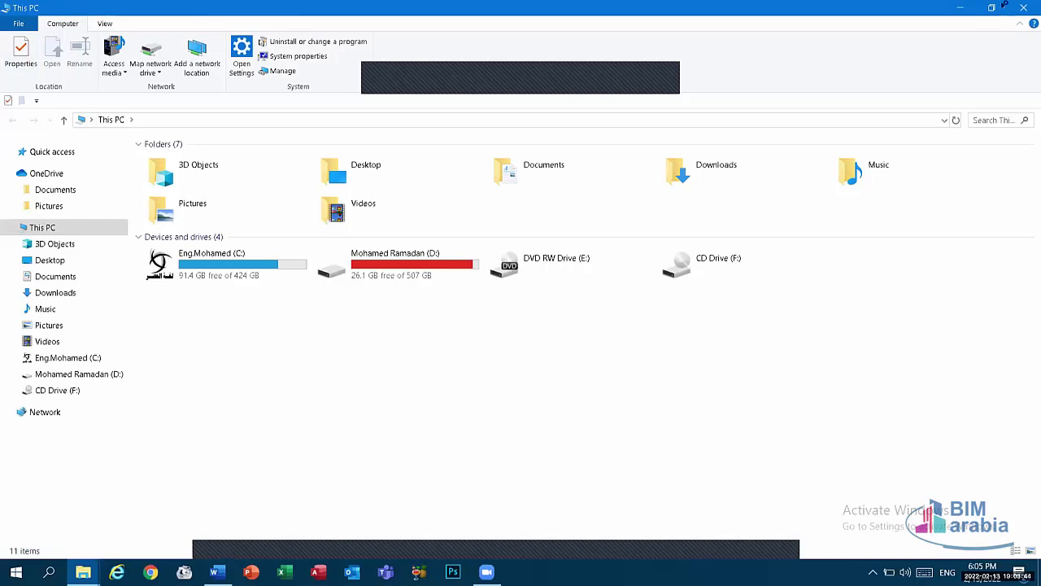
left_click(960, 8)
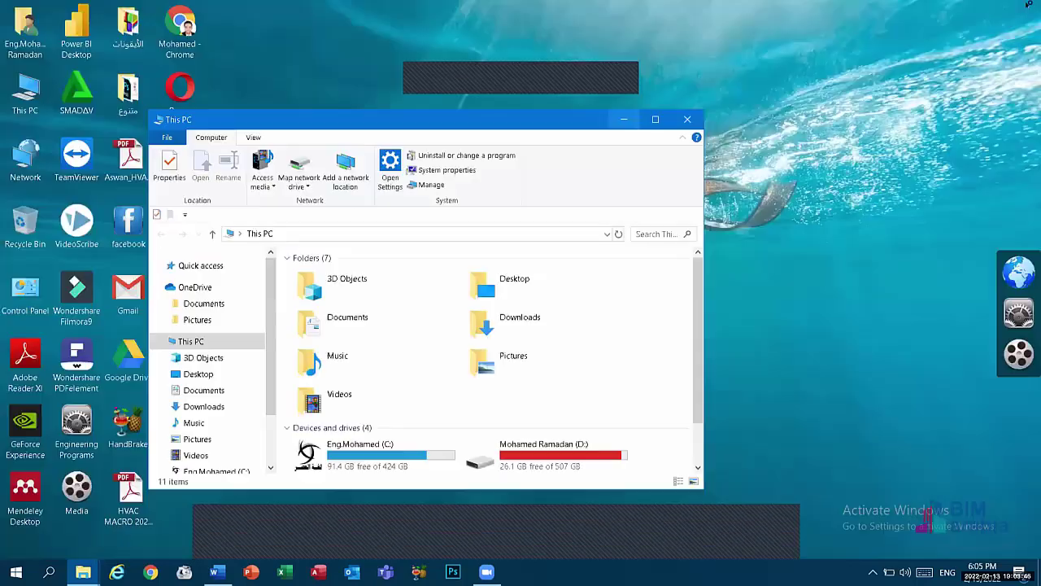
left_click(15, 572)
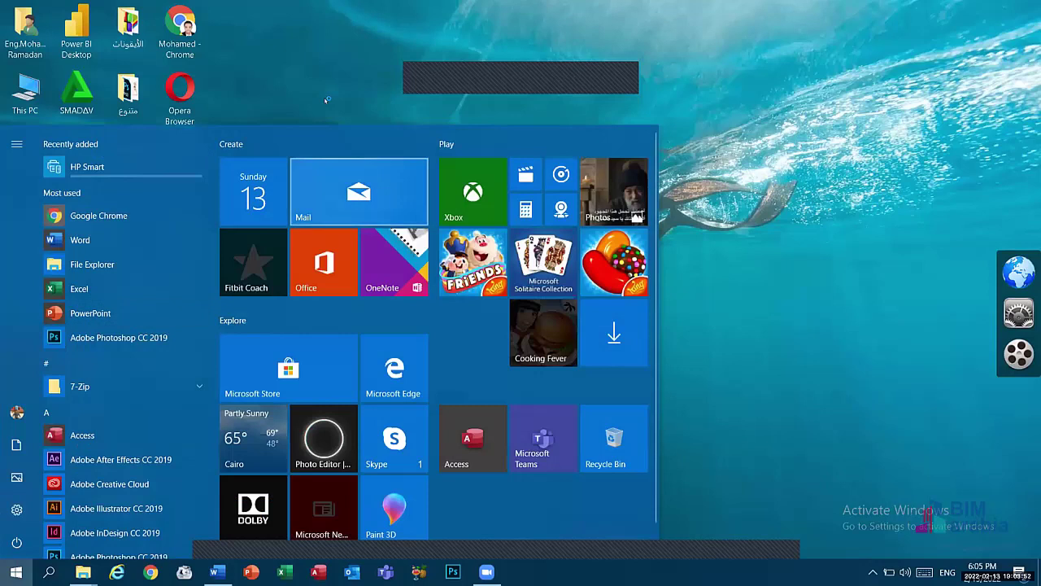
right_click(408, 171)
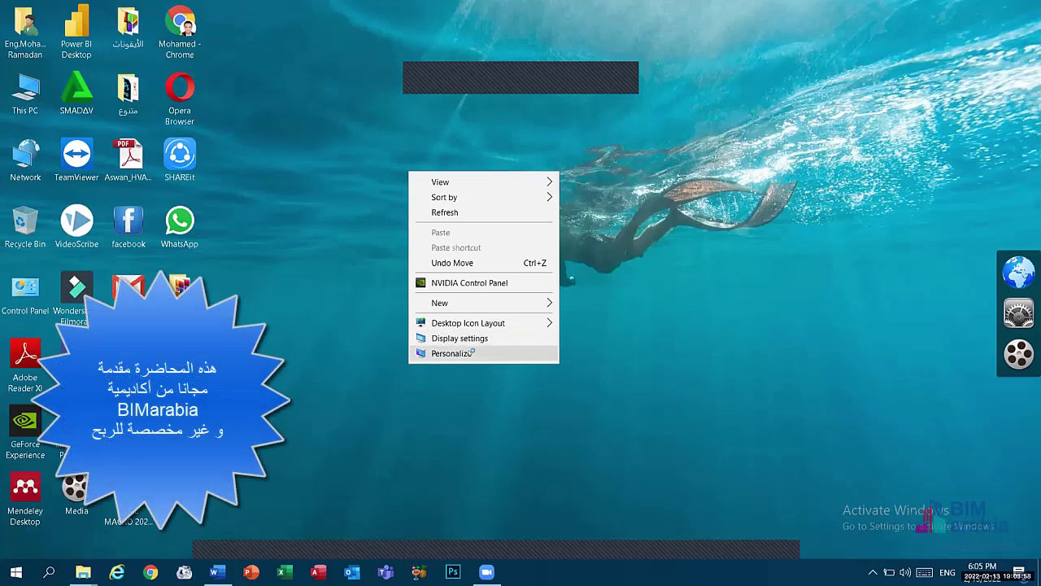
left_click(601, 309)
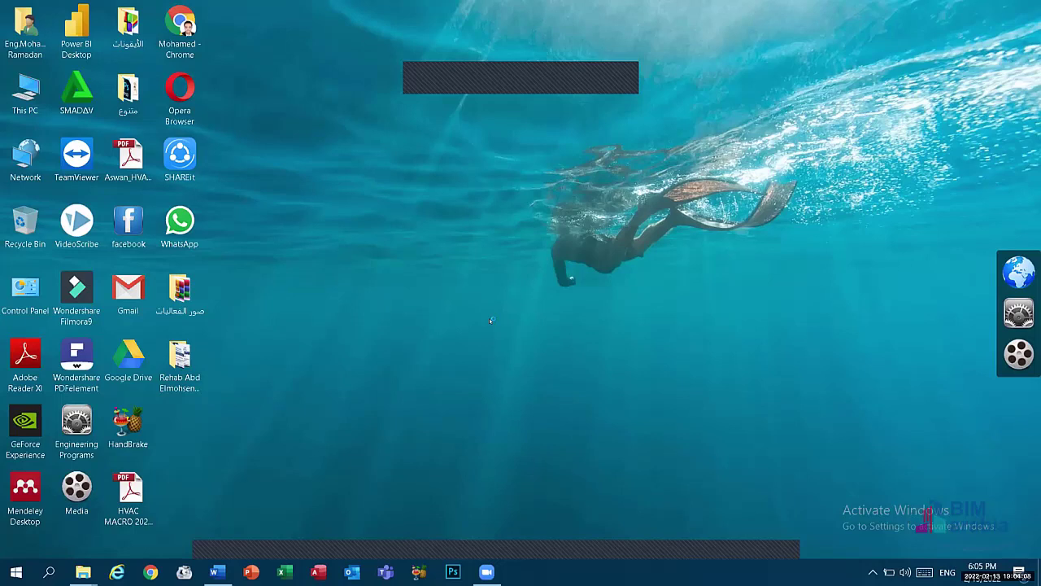
key("XF86AudioRaiseVolume")
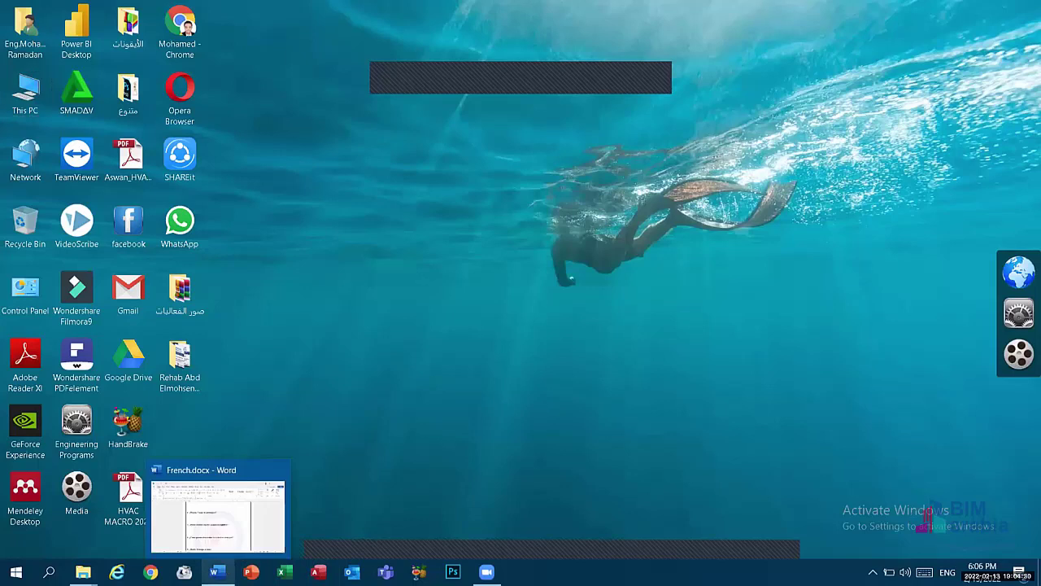
Switch to Word and open a new blank document in a maximized window.
left_click(216, 572)
right_click(216, 572)
left_click(204, 495)
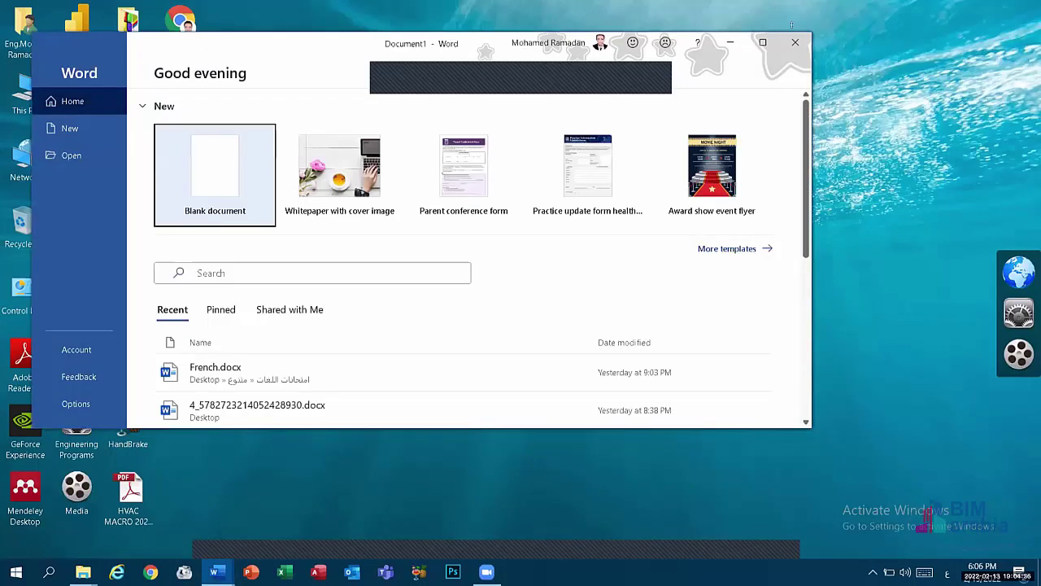
left_click(761, 43)
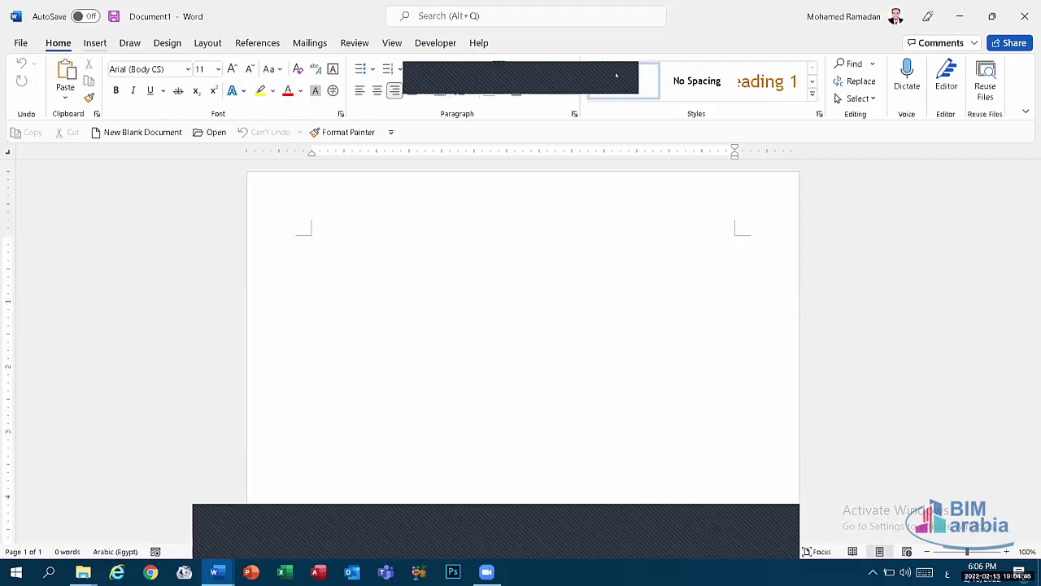
Examine Word's Insert, Draw, Design, Layout, References, Mailings, View and Developer commands, and close the blank document.
scroll(616, 75, "down", 1)
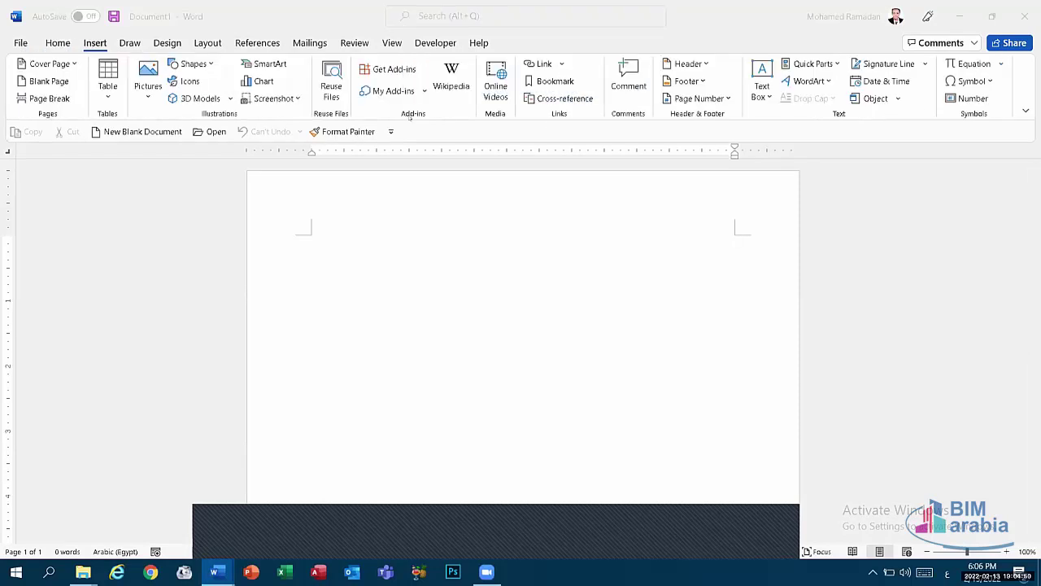
left_click(132, 45)
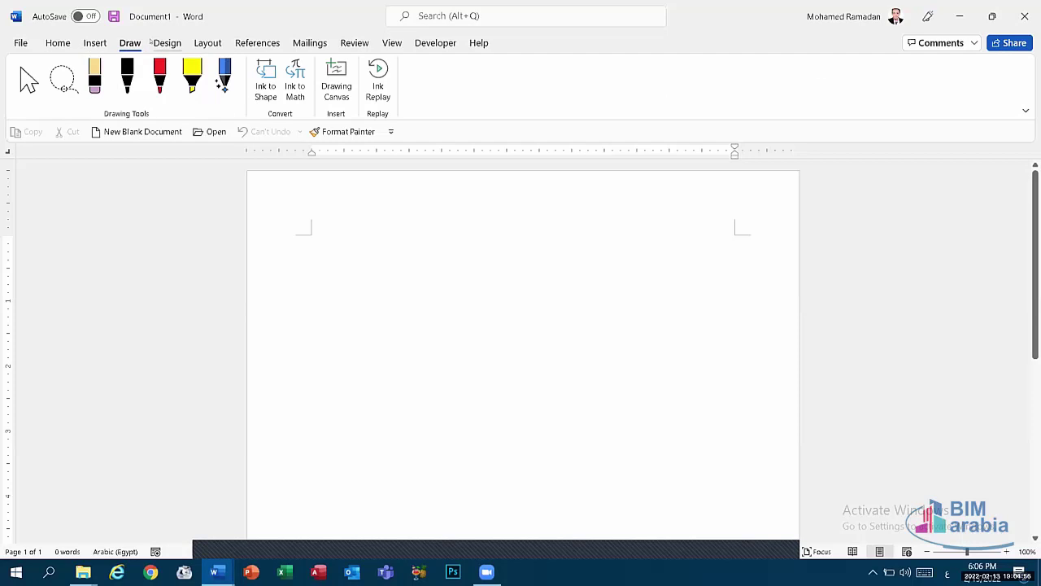
left_click(184, 41)
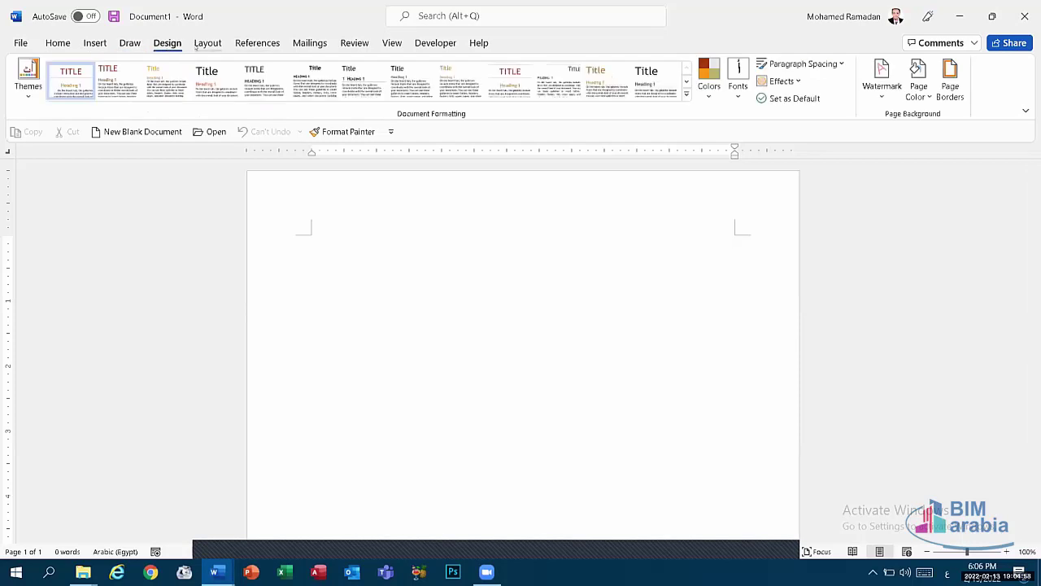
left_click(196, 45)
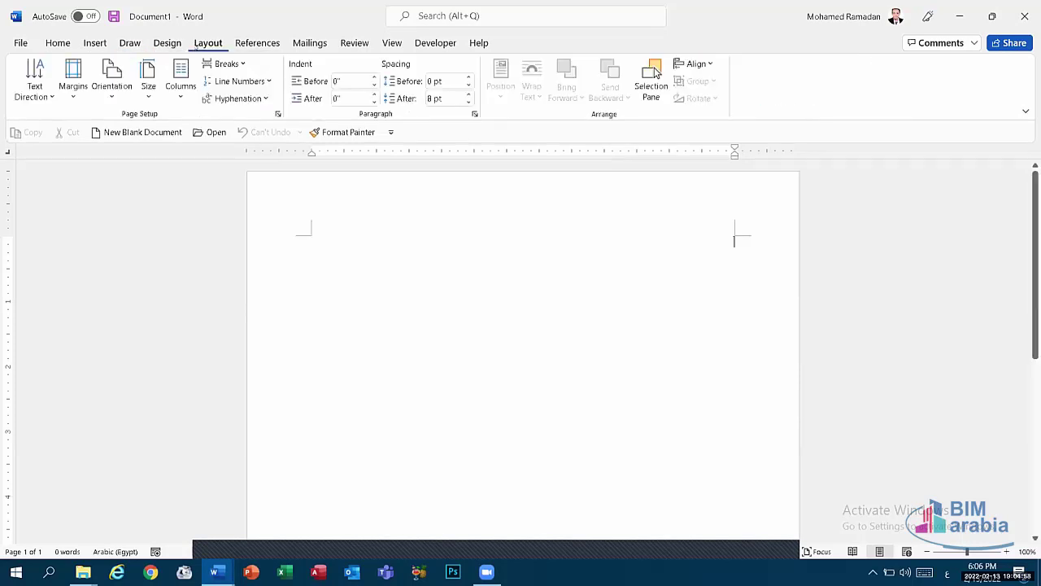
left_click(255, 43)
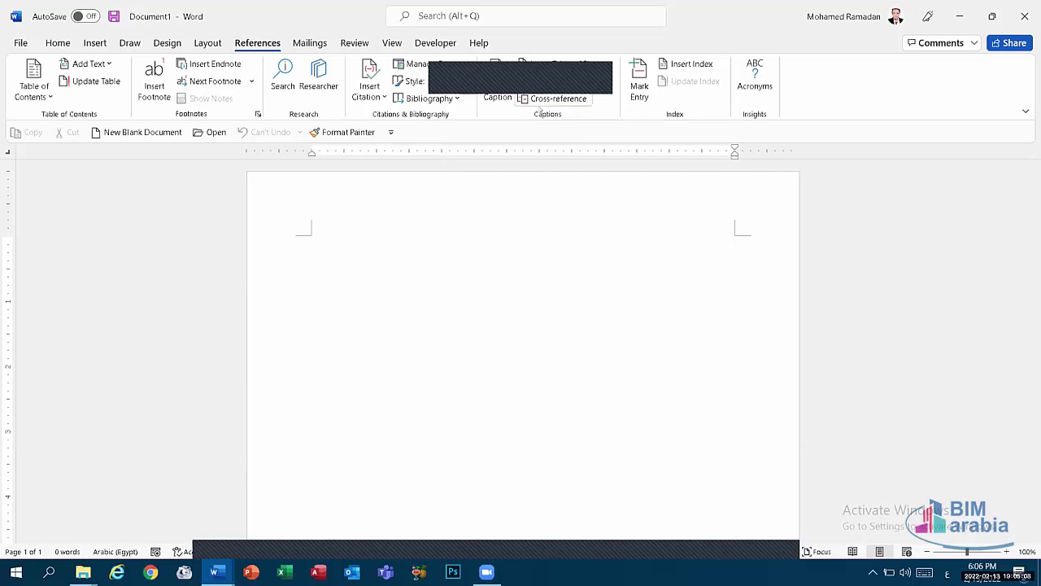
left_click(311, 43)
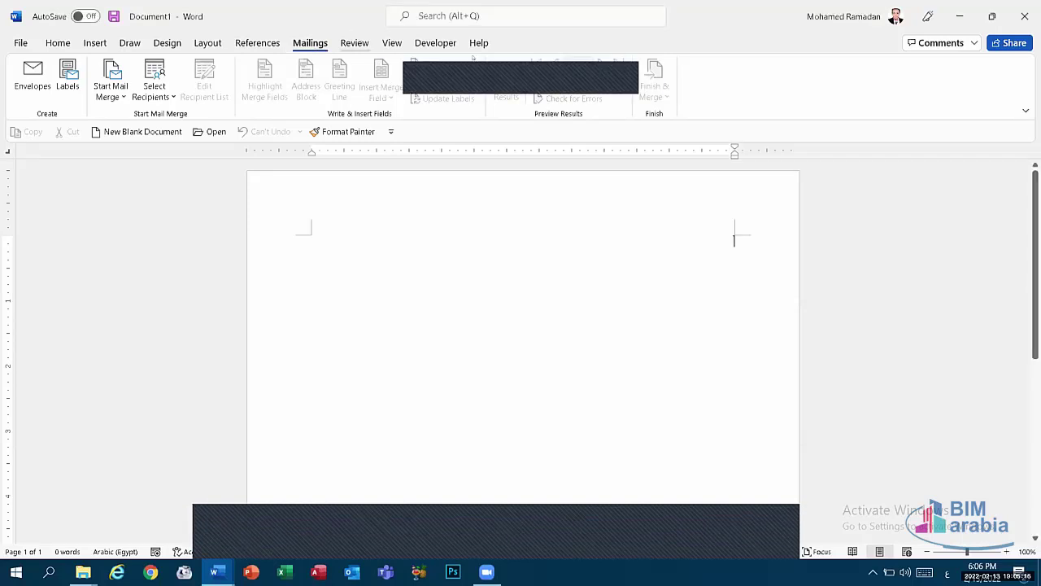
left_click(392, 42)
left_click(435, 43)
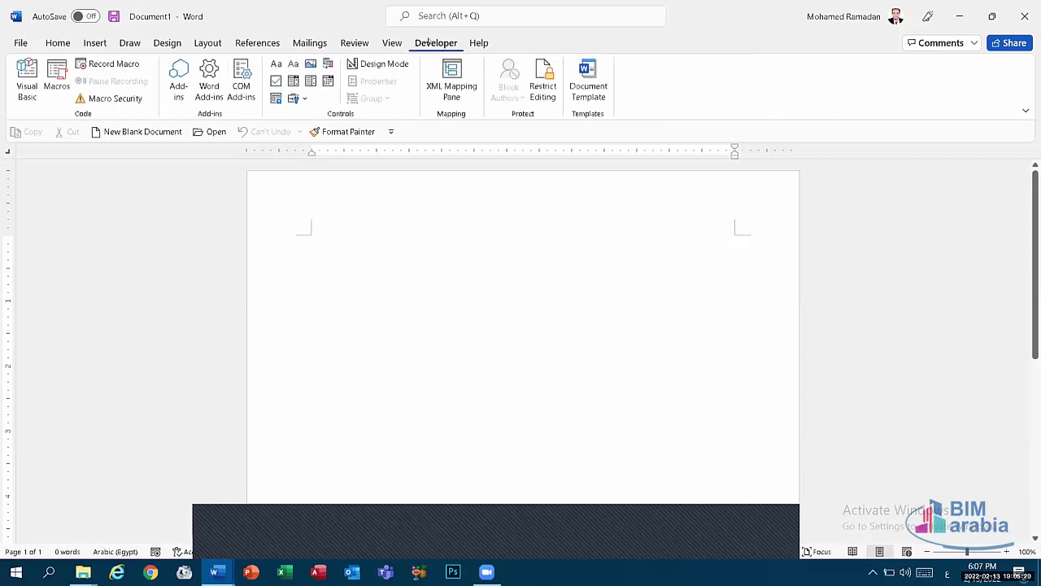
left_click(1025, 17)
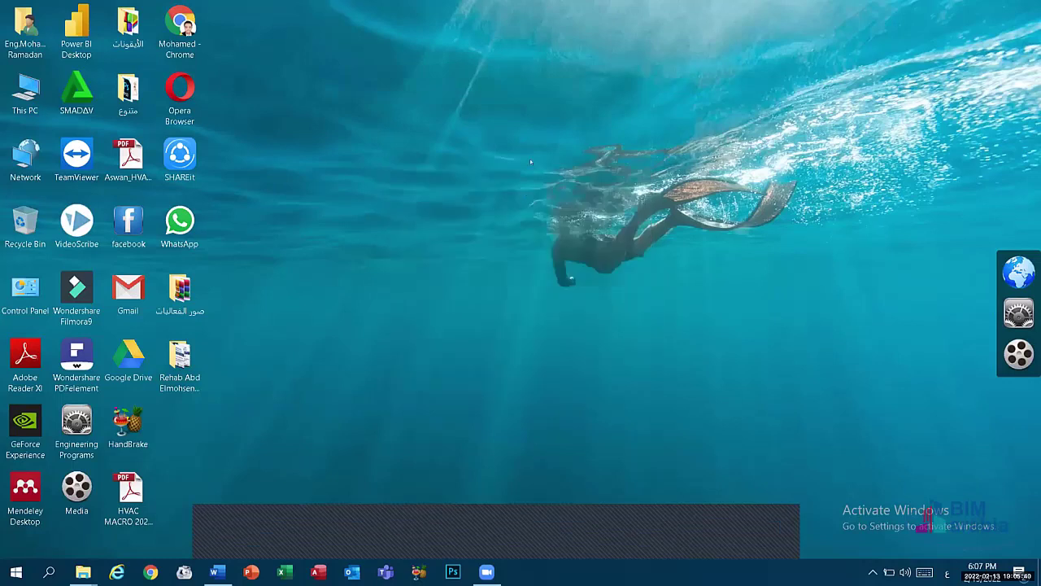
Examine the icon size and arrangement options available for the Windows desktop.
right_click(529, 171)
mouse_move(538, 178)
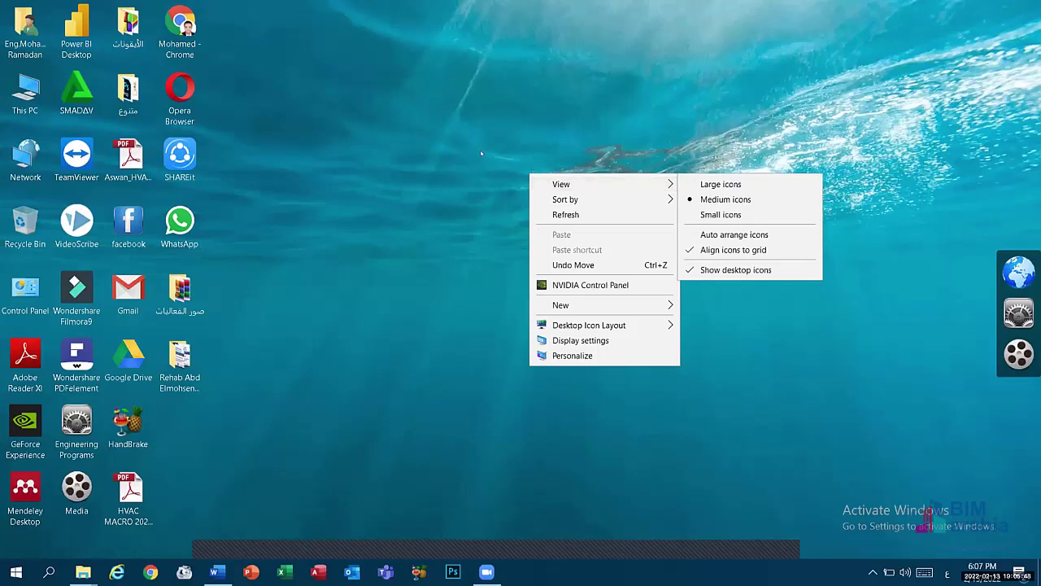
right_click(460, 140)
mouse_move(516, 151)
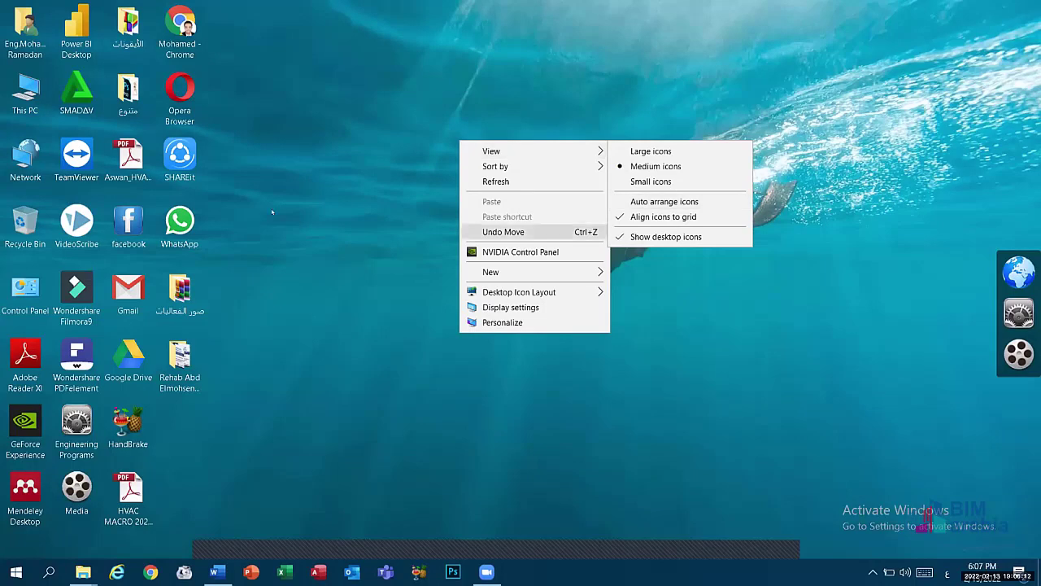
left_click(325, 220)
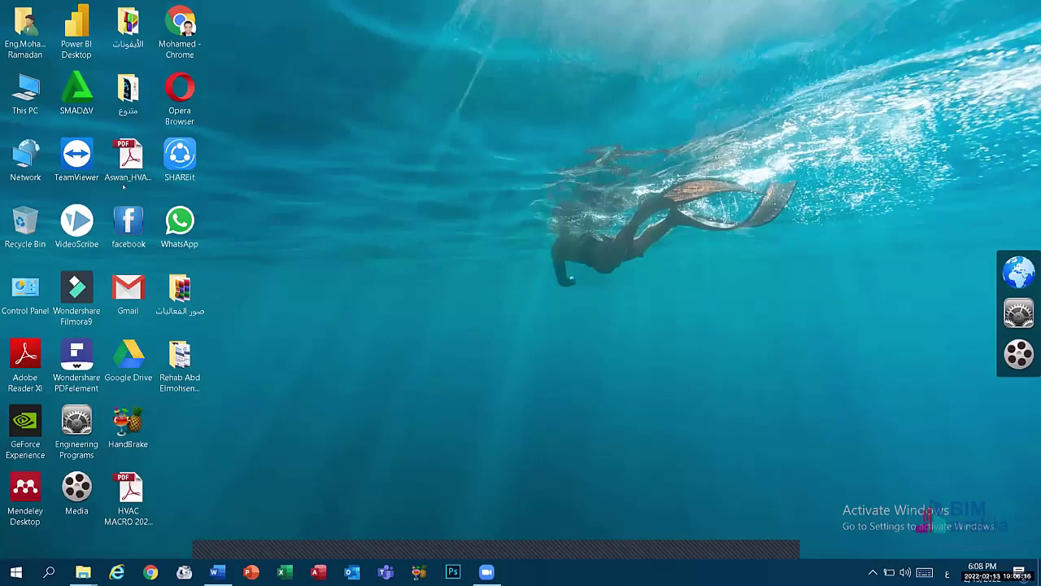
Create a new folder on the desktop and name it "قانون التعاون".
right_click(361, 146)
mouse_move(432, 156)
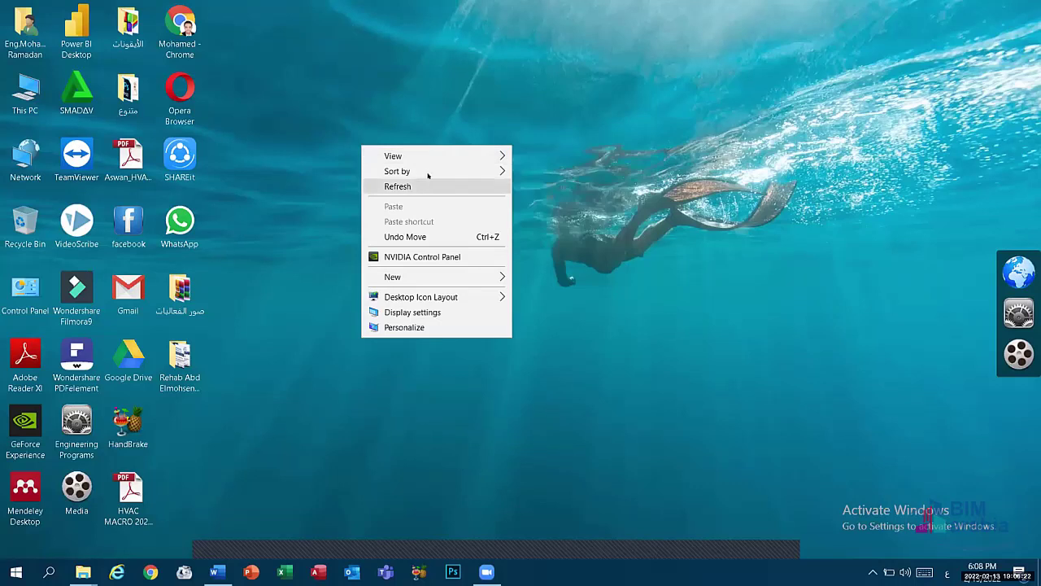
mouse_move(428, 175)
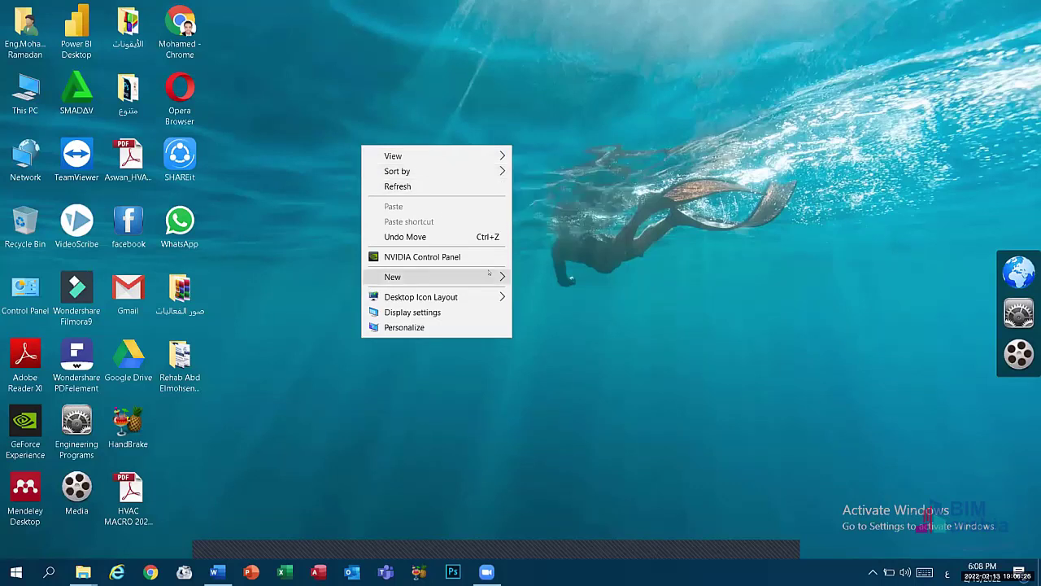
mouse_move(489, 274)
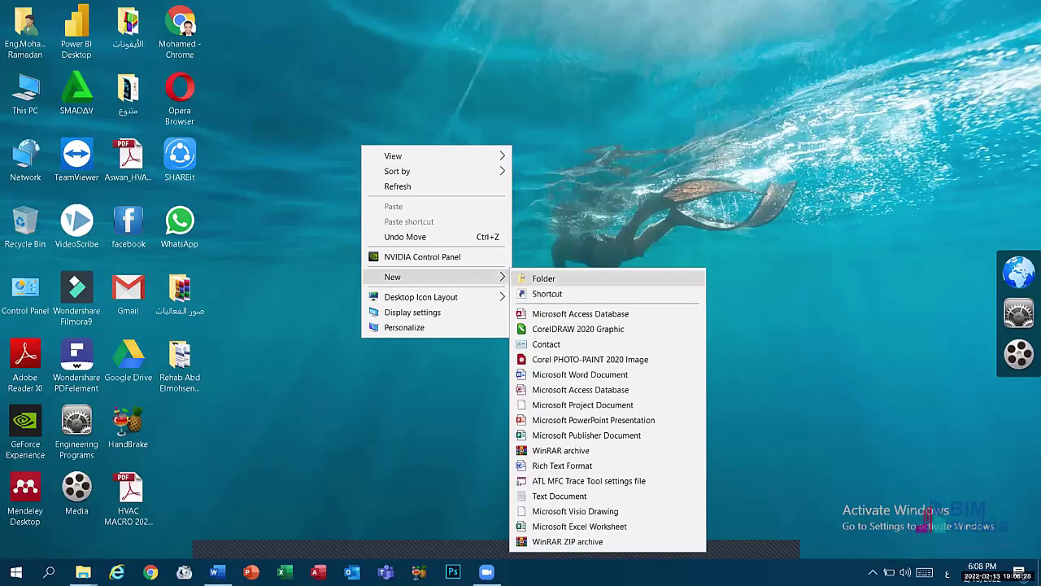
left_click(541, 278)
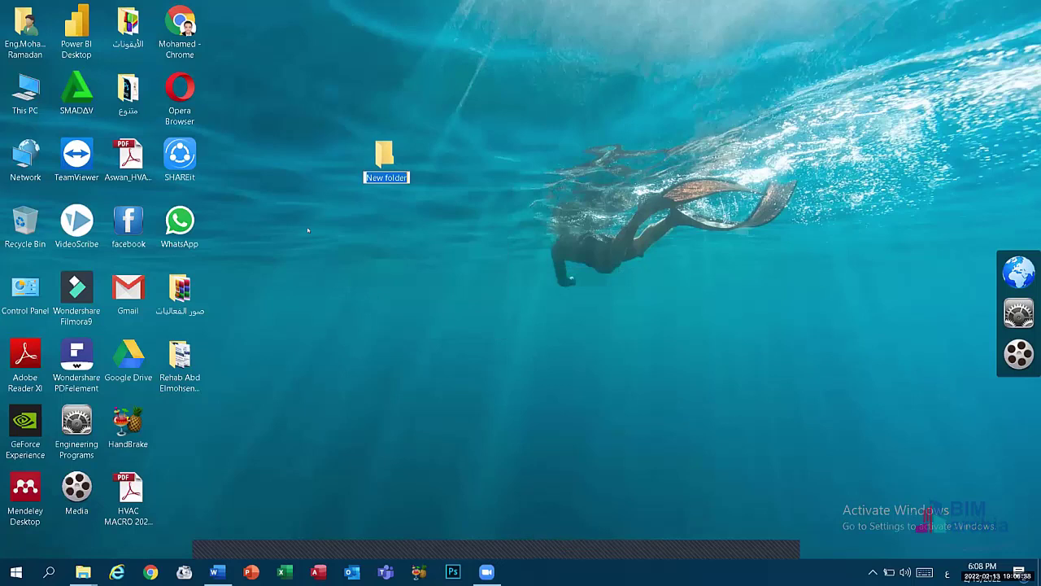
type("قانون ال")
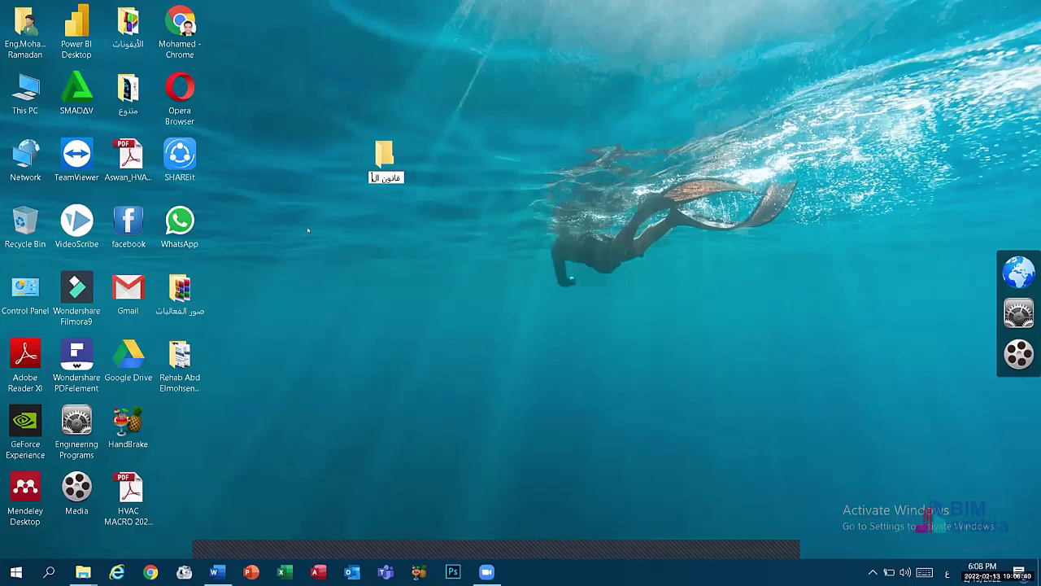
type("تعاون")
key("Return")
Create a desktop folder named "قانون التعاون CO - Law" and place it beside the "قانون التعاون" folder.
right_click(325, 244)
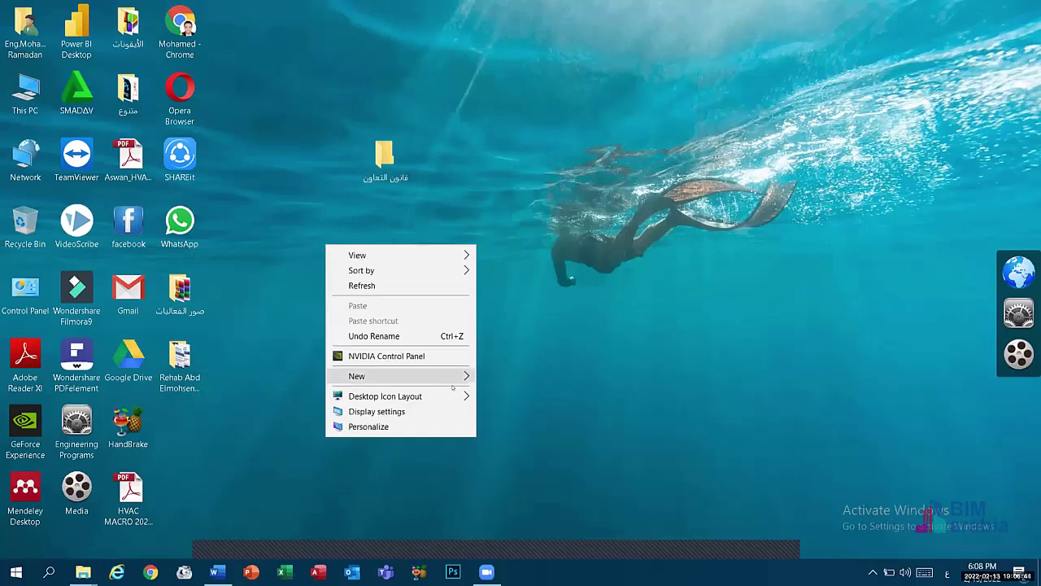
mouse_move(444, 375)
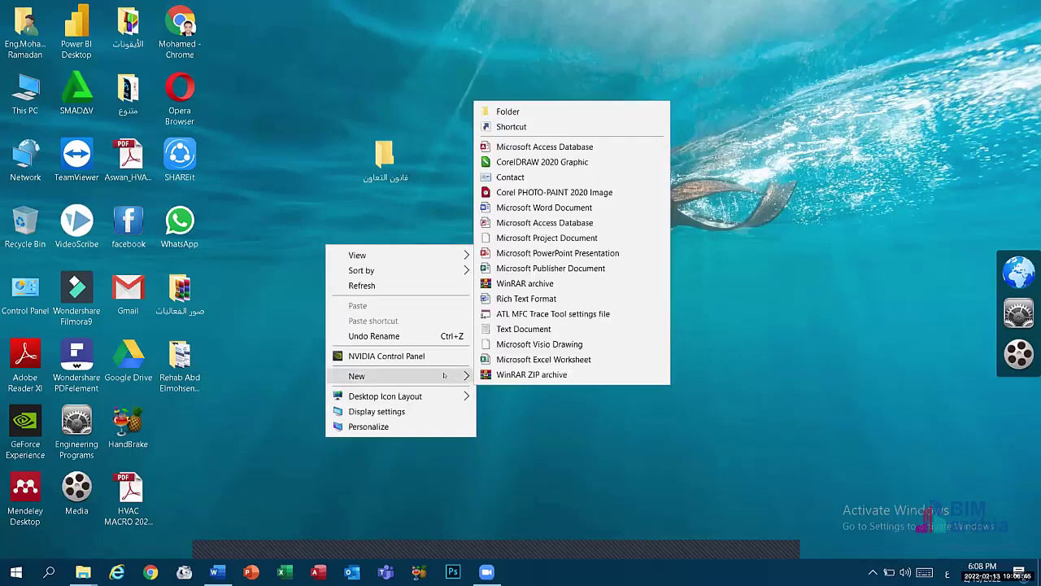
left_click(508, 111)
type("ت")
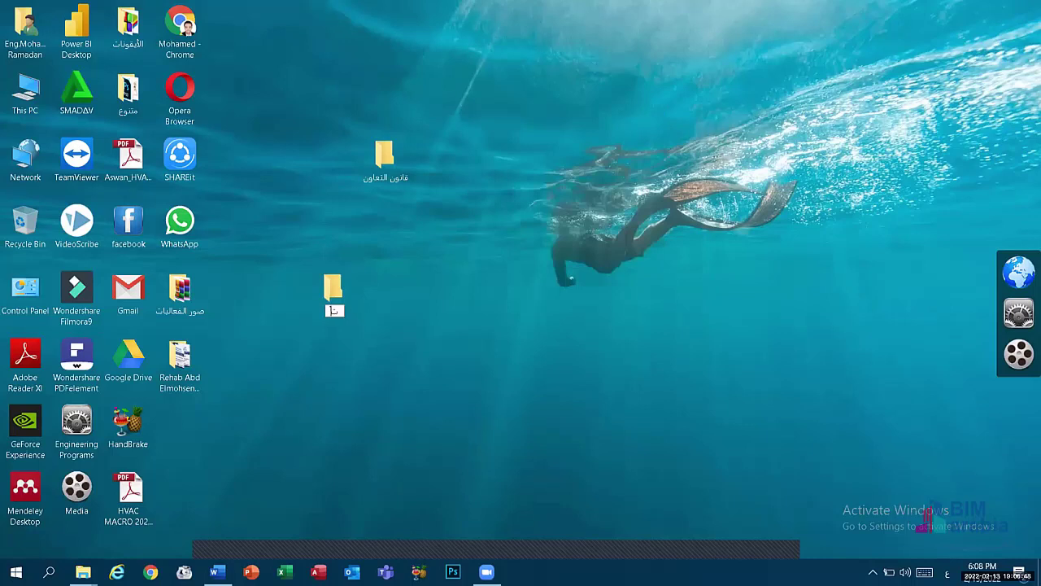
type("انون التعاون")
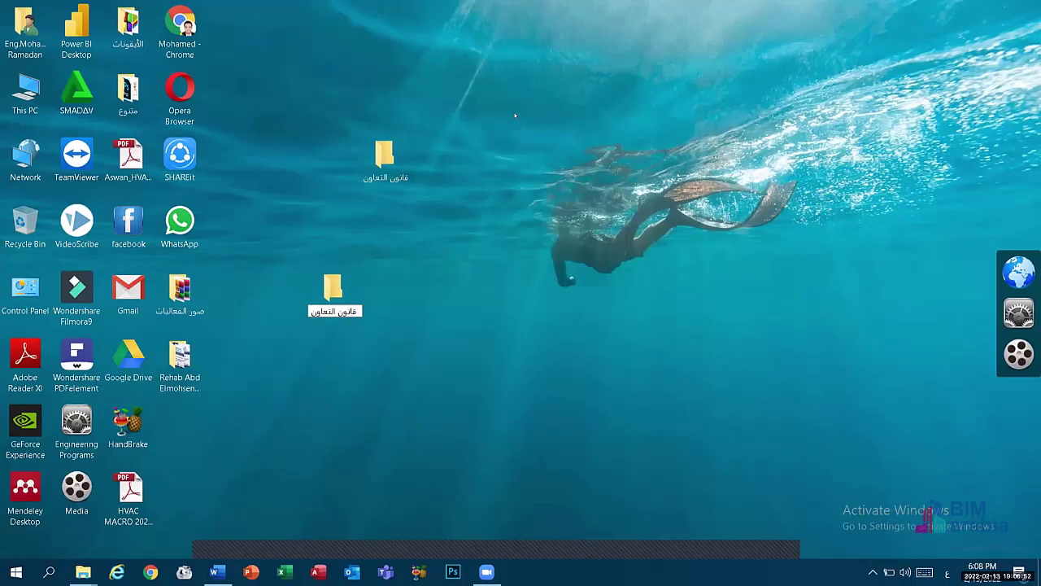
type(" ج")
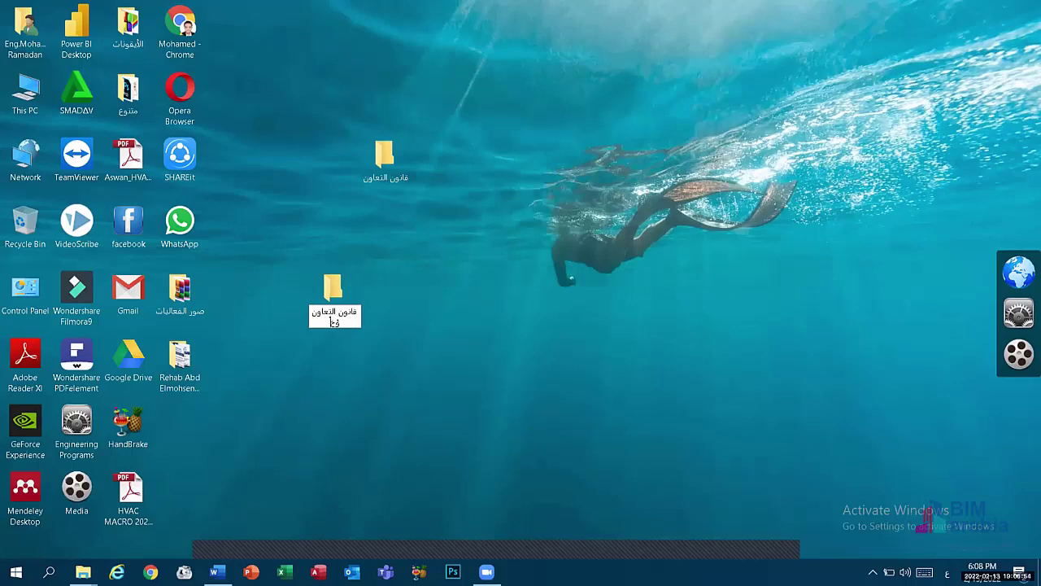
key("BackSpace")
key("BackSpace")
key("BackSpace")
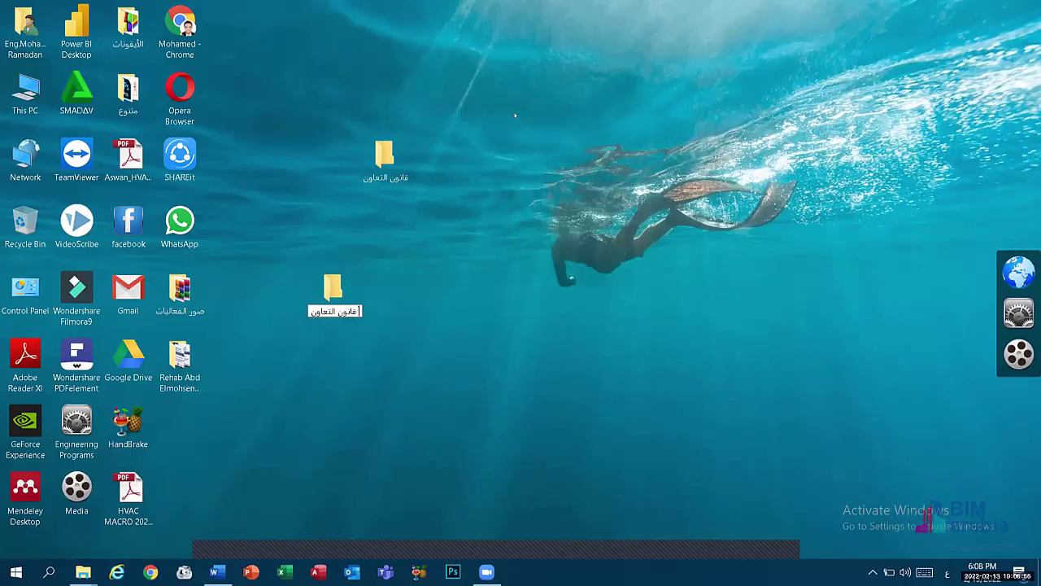
key("alt+shift")
type("CO")
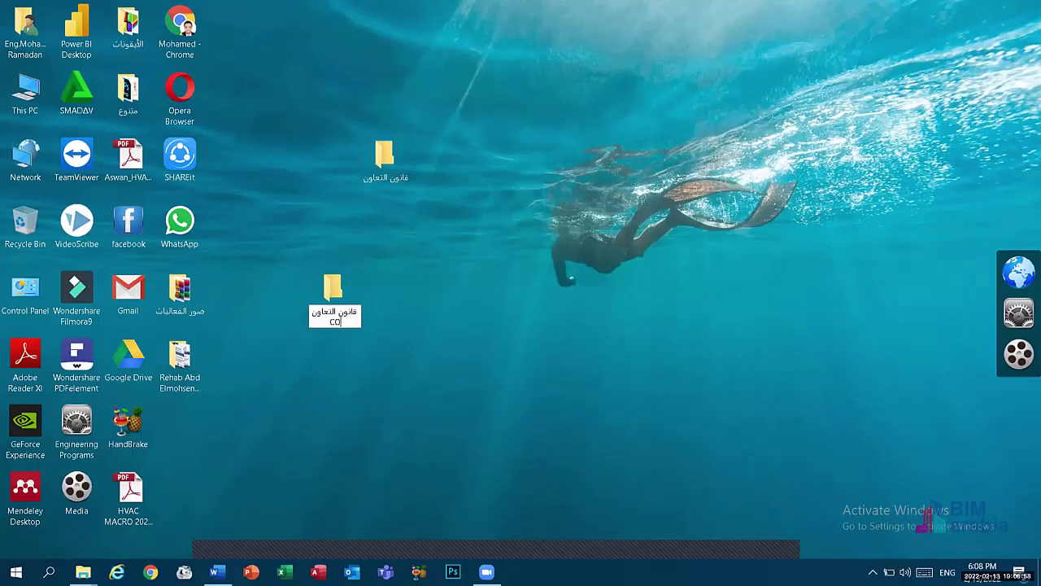
type(" - Law")
key("Return")
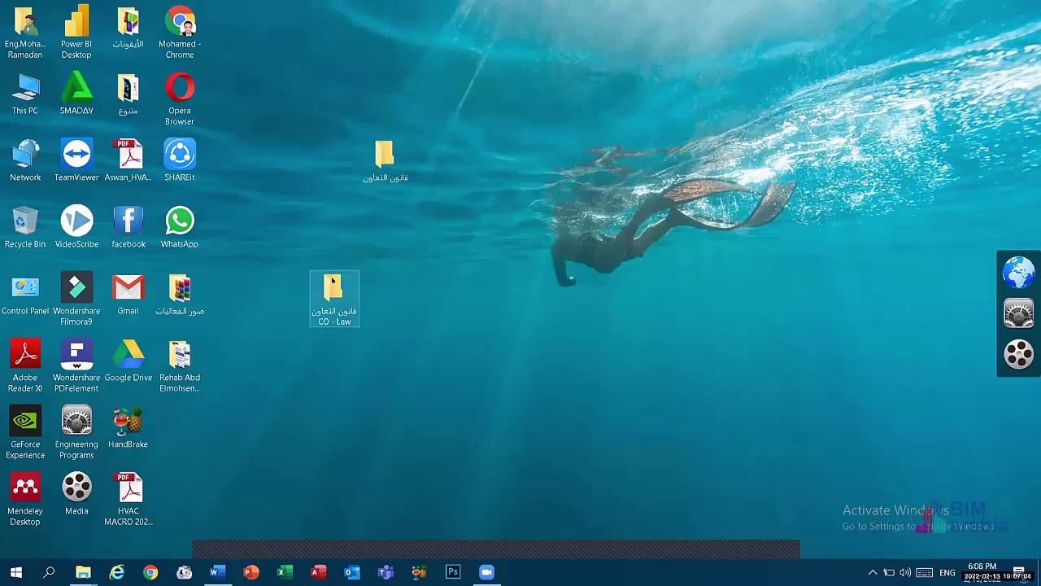
left_click_drag(349, 297, 350, 171)
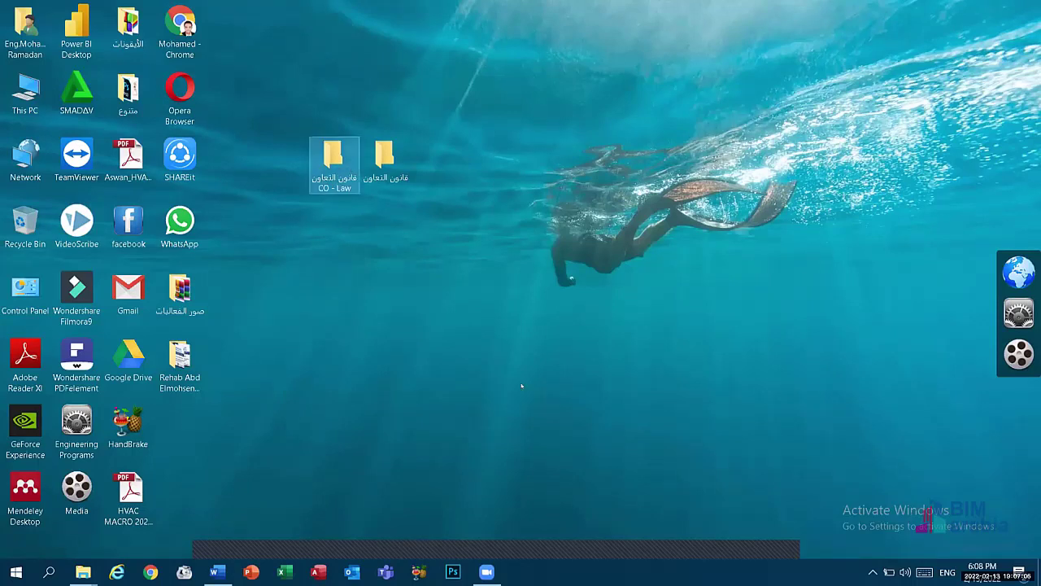
Create a desktop folder named "Law" and place it in line with the other two new folders.
right_click(391, 236)
mouse_move(418, 367)
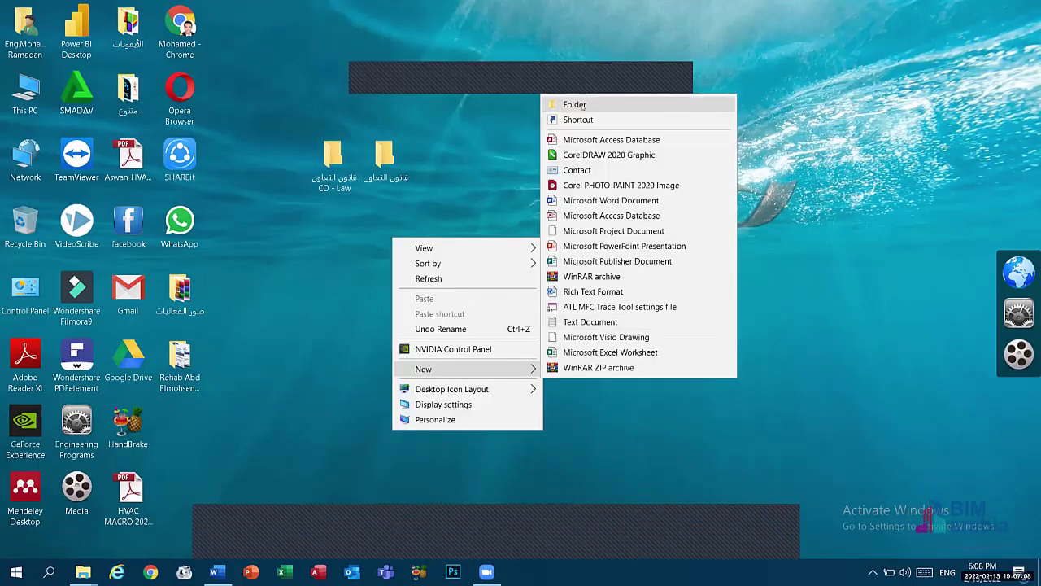
left_click(569, 101)
left_click(386, 226)
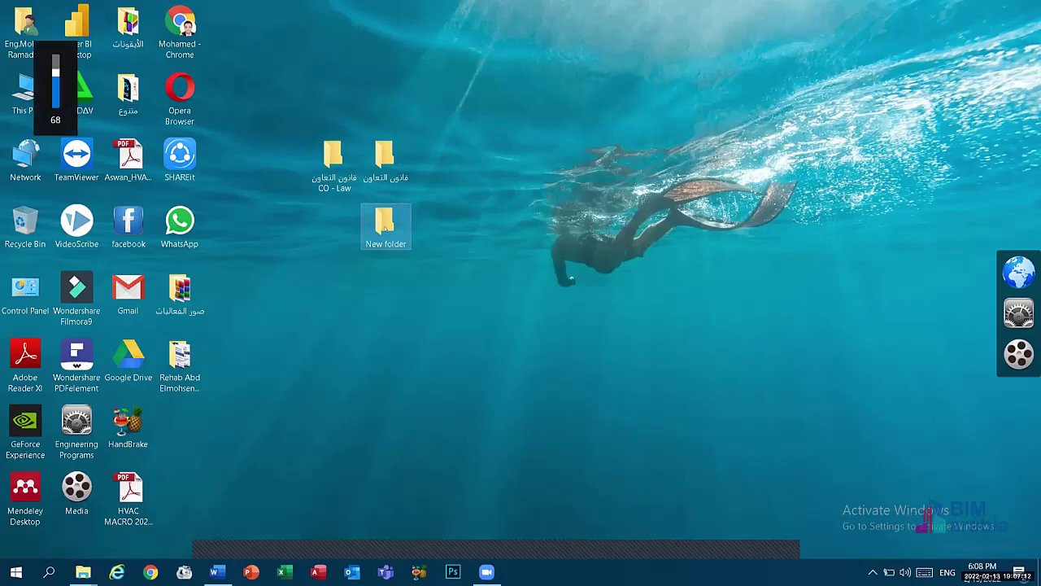
left_click(386, 227)
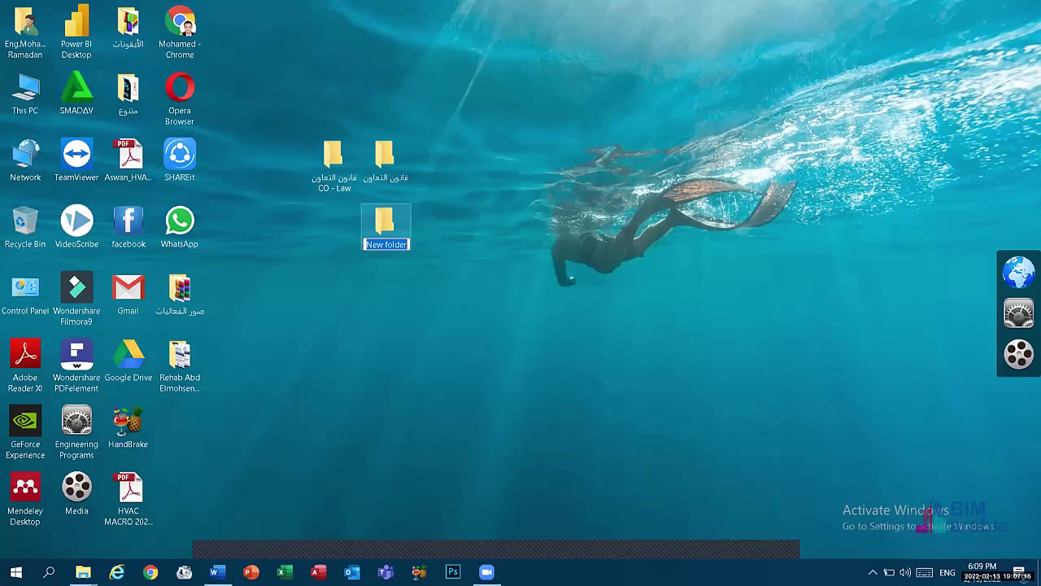
type("Law")
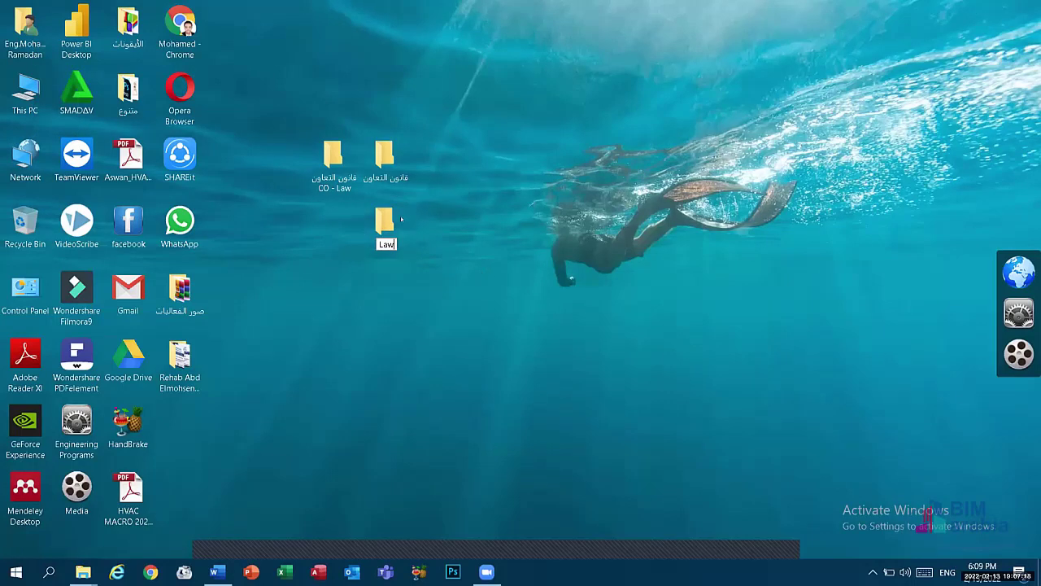
key("Return")
left_click_drag(384, 218, 437, 155)
Create a desktop folder named "قانون التعاون 12345", using the Arabic input language, and place it beside the "Law" folder.
right_click(402, 238)
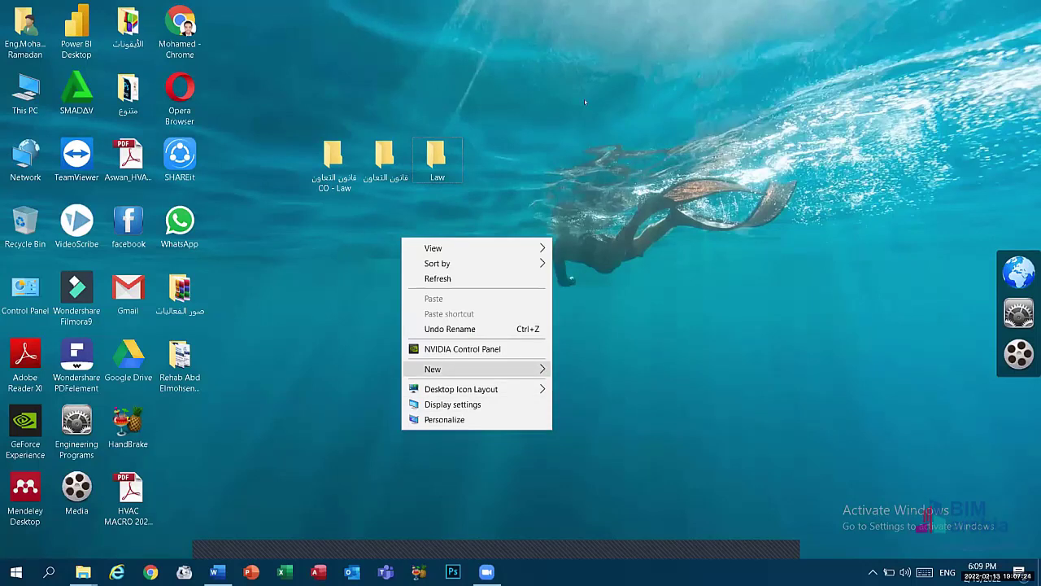
key("w")
key("f")
key("BackSpace")
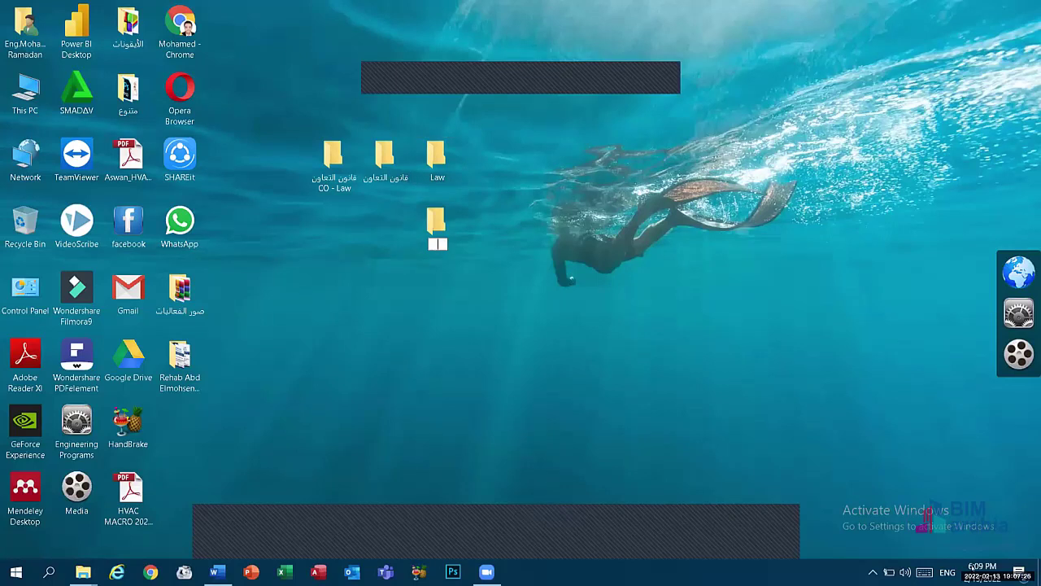
left_click(948, 572)
left_click(886, 493)
type("قانون التع")
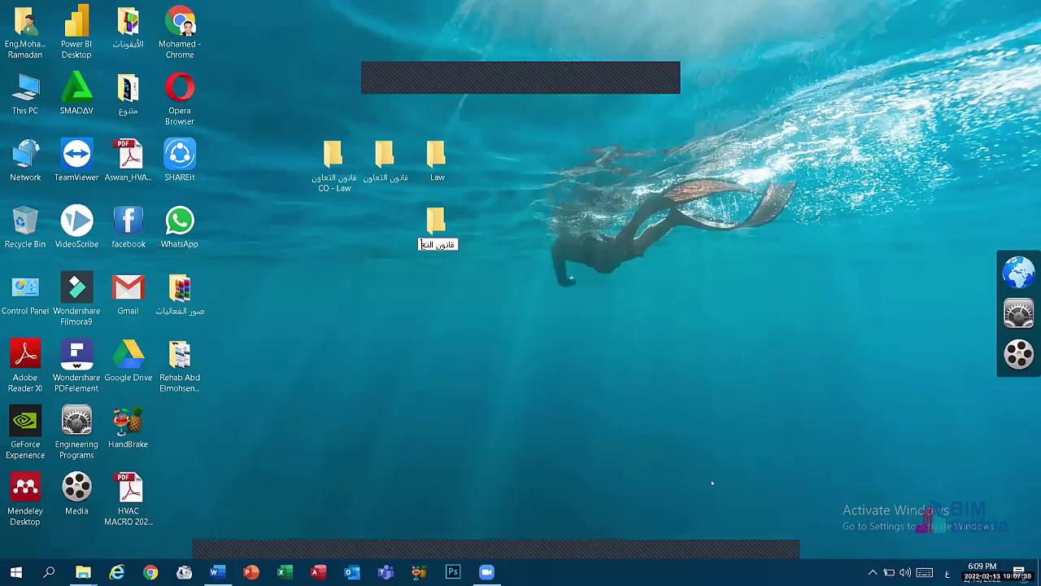
type("اون 12345")
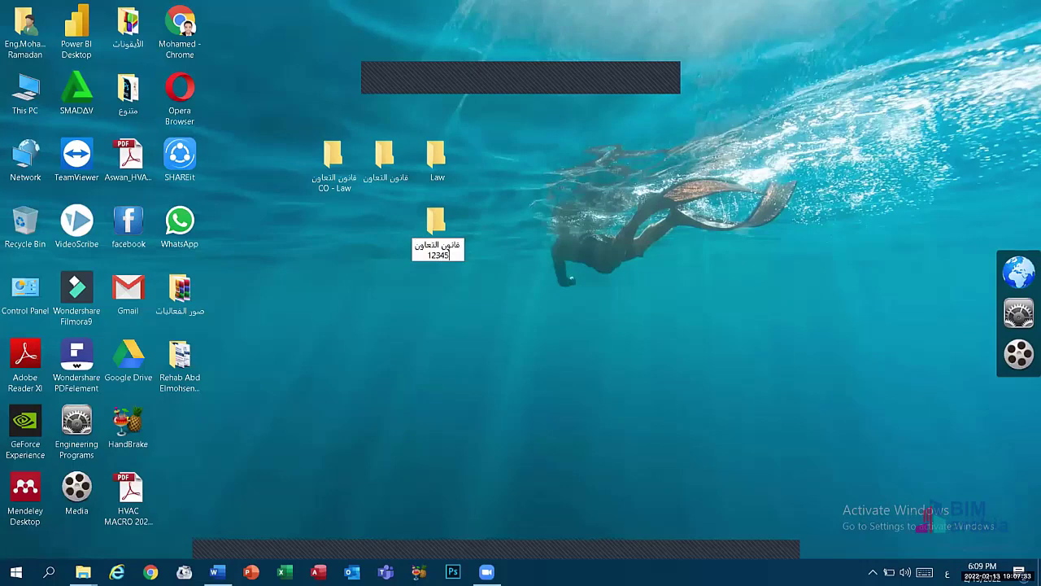
key("Return")
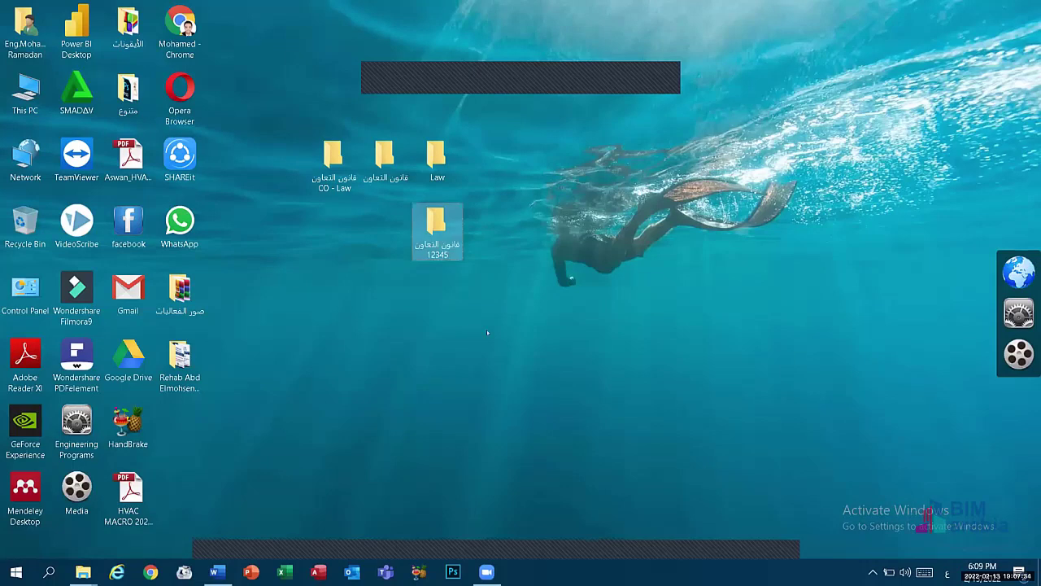
left_click_drag(436, 232, 445, 235)
left_click_drag(355, 136, 496, 195)
left_click(391, 200)
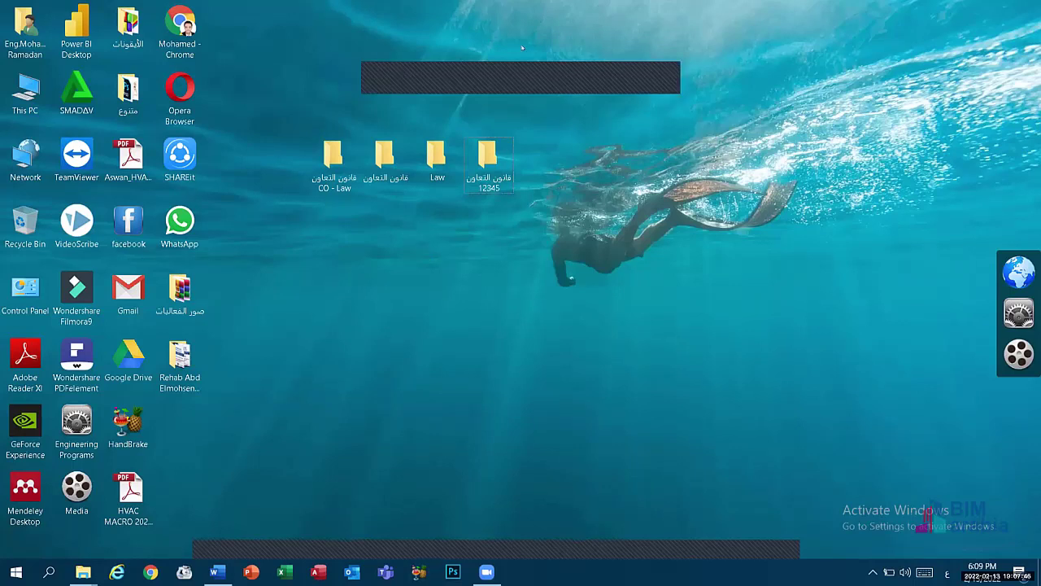
left_click(454, 571)
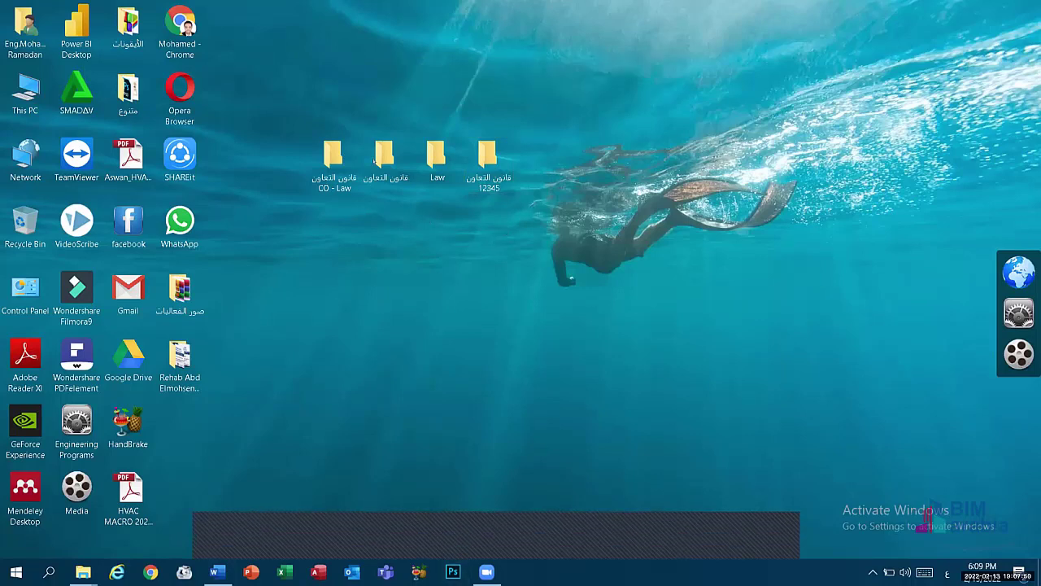
left_click_drag(505, 229, 305, 130)
left_click(567, 81)
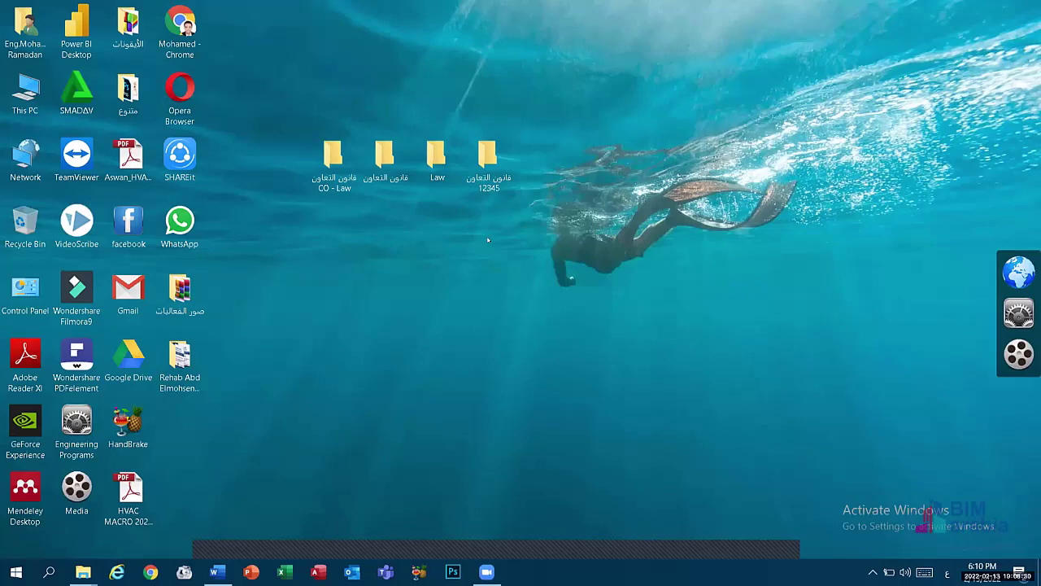
left_click(386, 167)
left_click(436, 158)
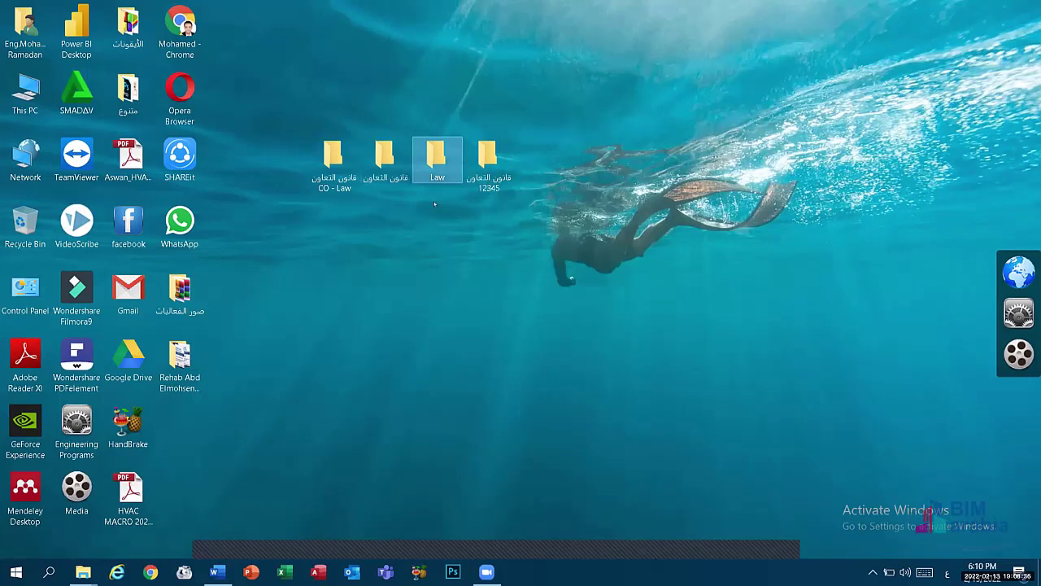
left_click(407, 170, "ctrl")
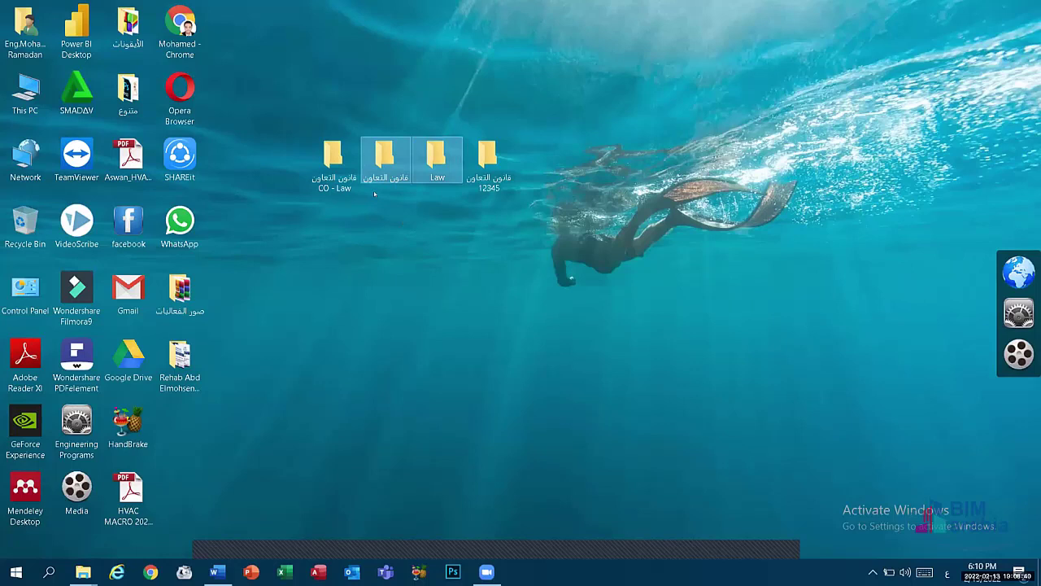
left_click(436, 302)
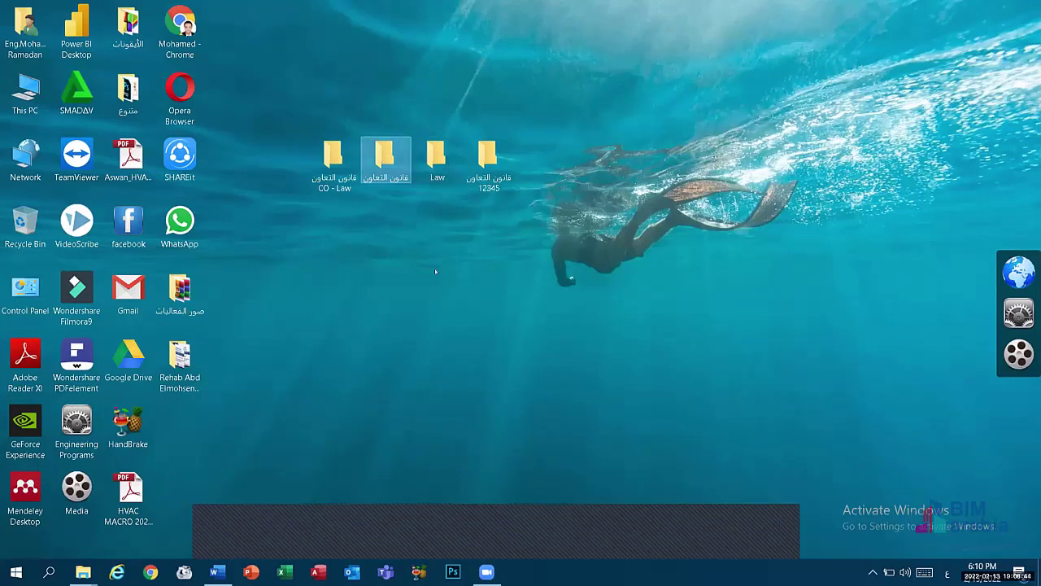
left_click(431, 161)
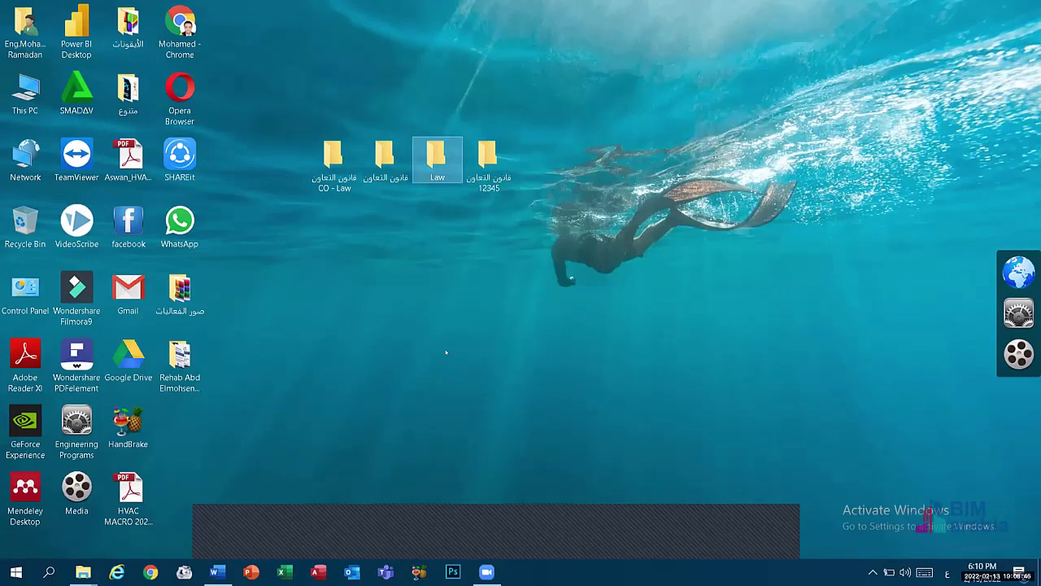
left_click(480, 534)
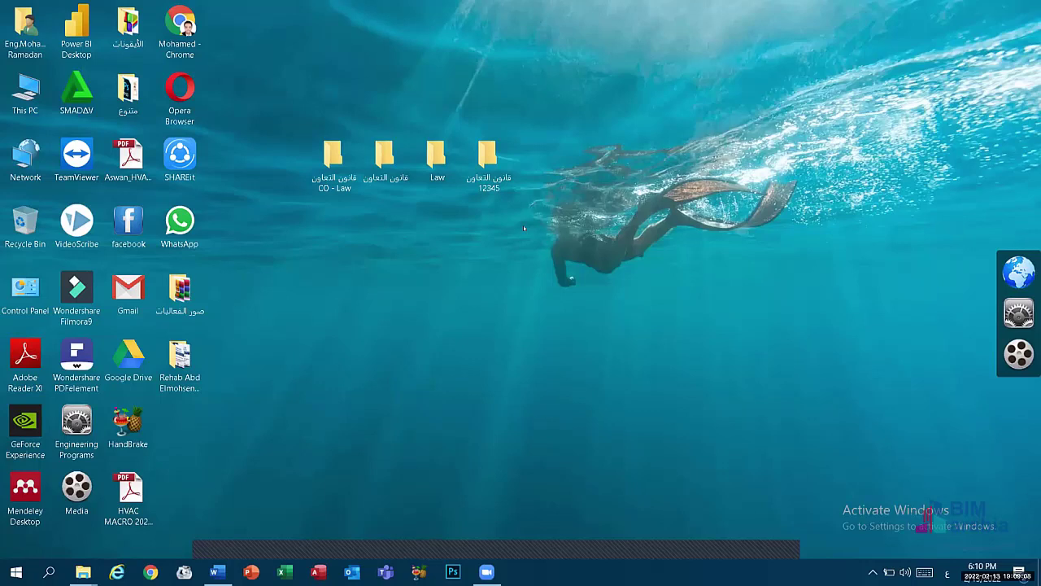
key("XF86AudioRaiseVolume")
key("XF86AudioRaiseVolume")
key("XF86AudioRaiseVolume")
key("XF86AudioRaiseVolume")
key("XF86AudioRaiseVolume")
left_click_drag(511, 186, 402, 167)
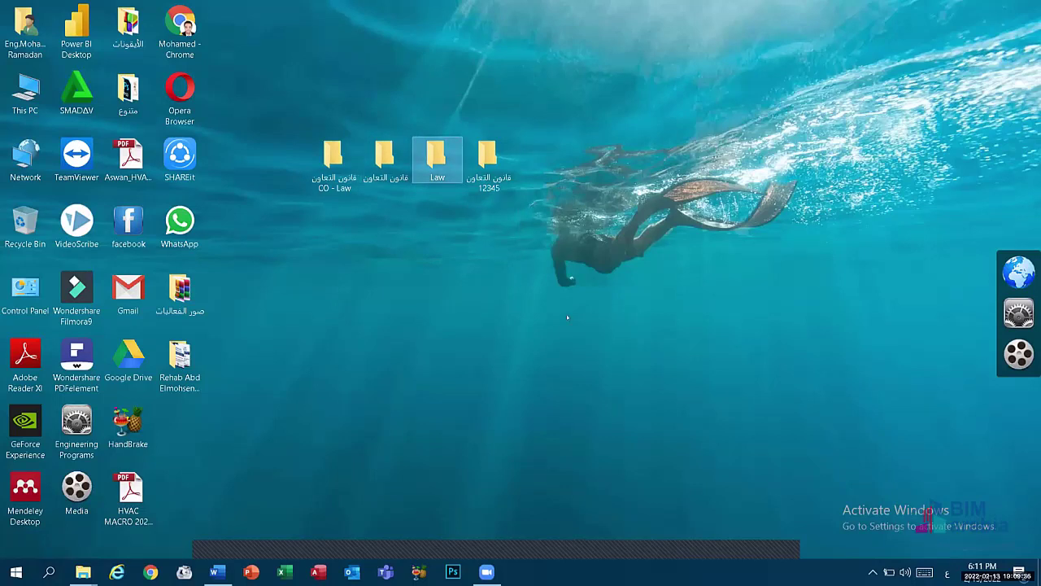
Permanently delete the four new folders from the desktop, bypassing the Recycle Bin.
left_click_drag(512, 191, 281, 77)
key("shift+Delete")
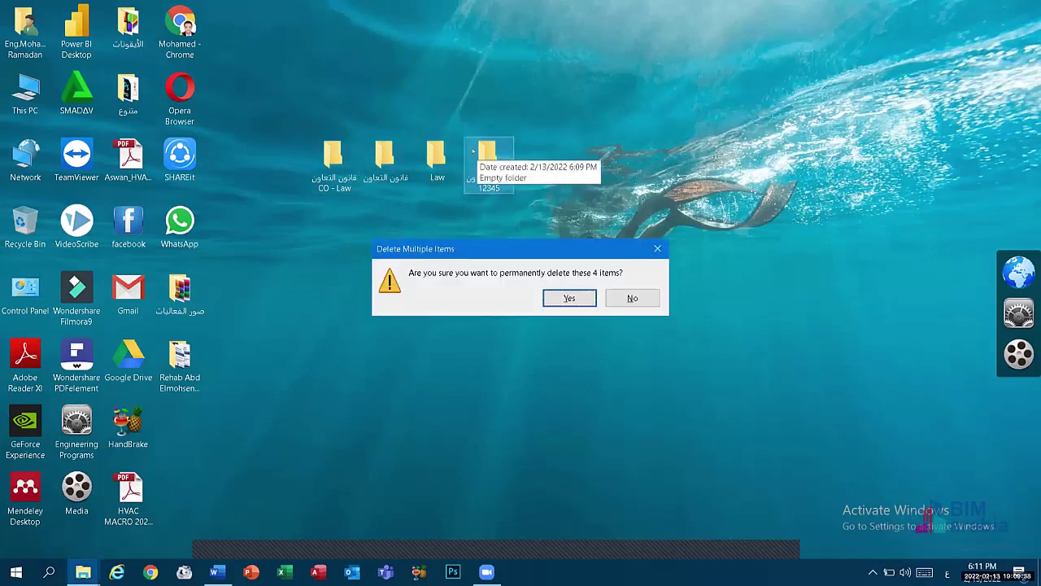
key("Return")
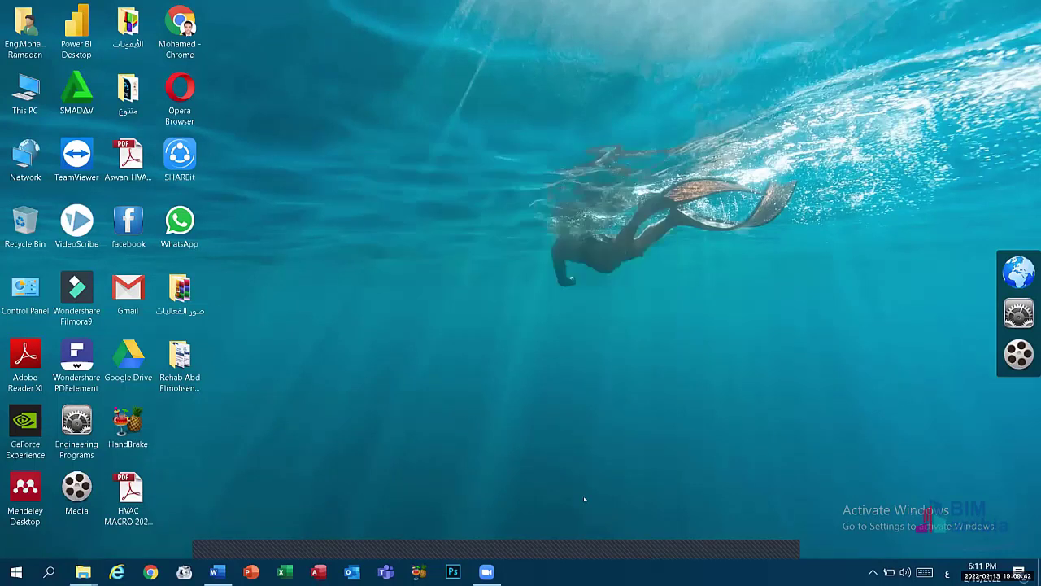
Open the Windows display settings from the desktop.
right_click(391, 136)
mouse_move(401, 167)
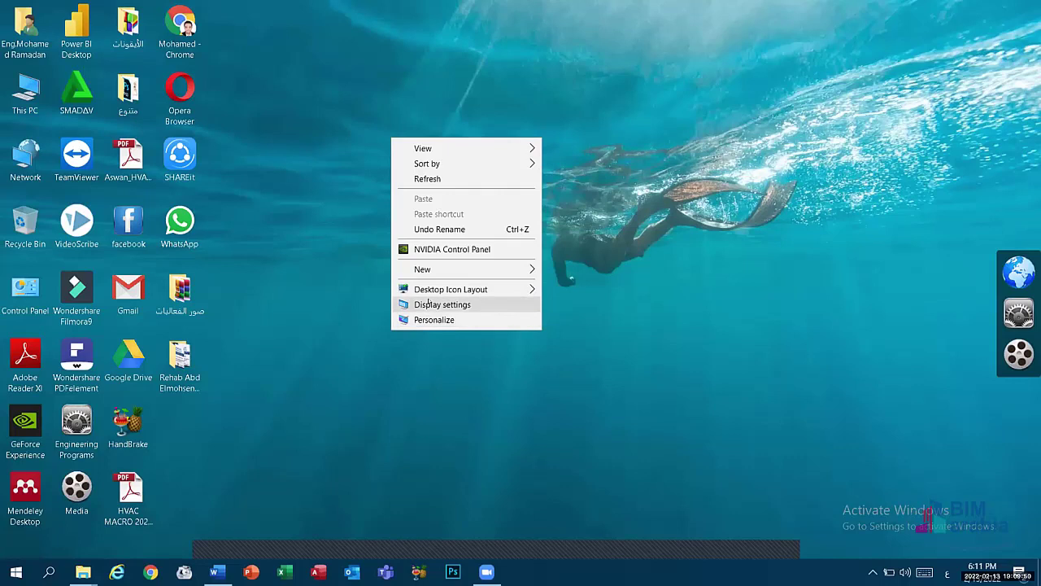
left_click(428, 303)
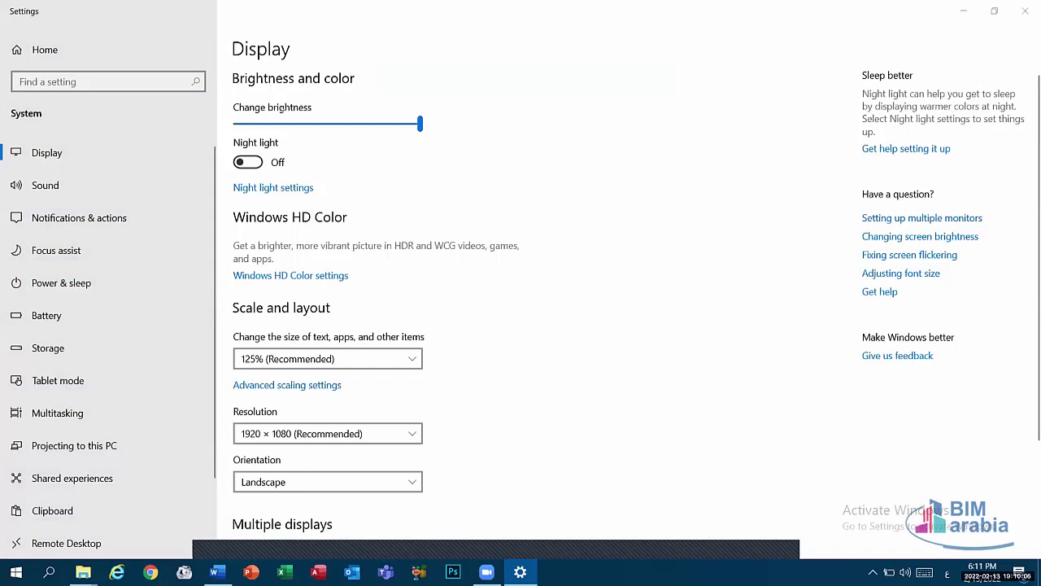
Try a screen brightness of 56 and restore it to full, and switch Night light on and back off.
left_click_drag(420, 124, 341, 126)
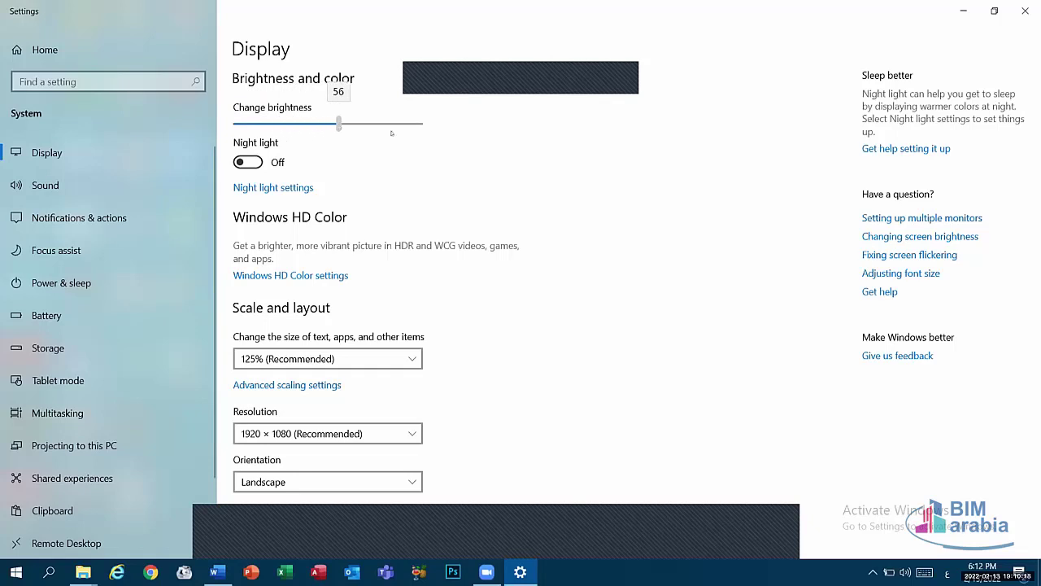
left_click_drag(444, 133, 458, 126)
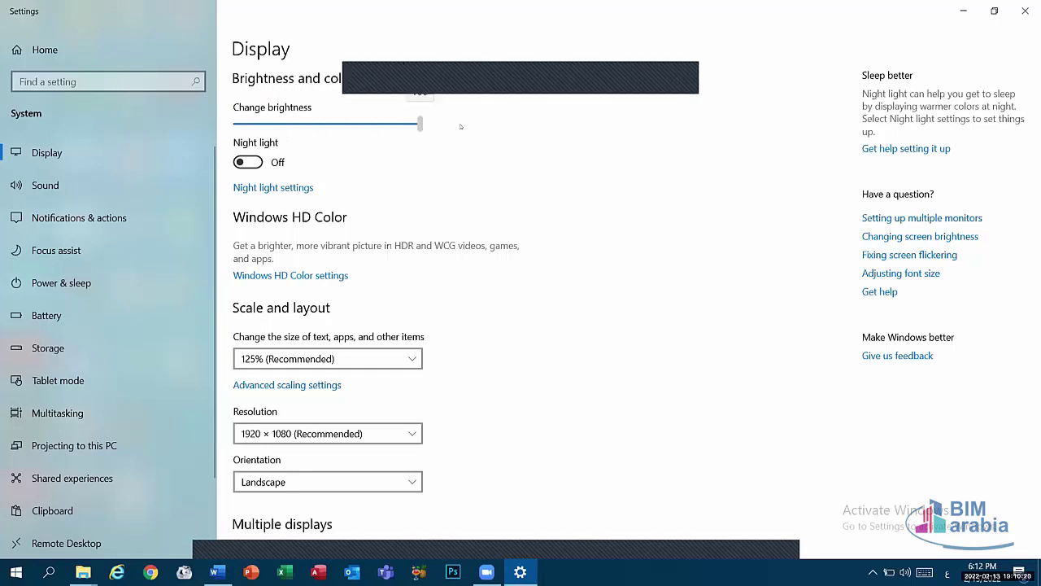
left_click(257, 162)
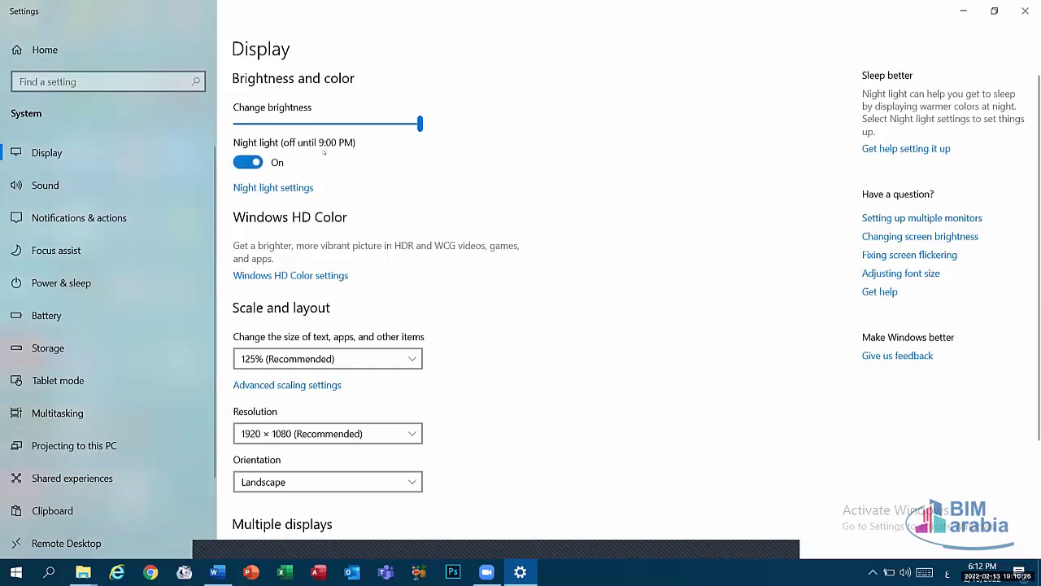
left_click(255, 162)
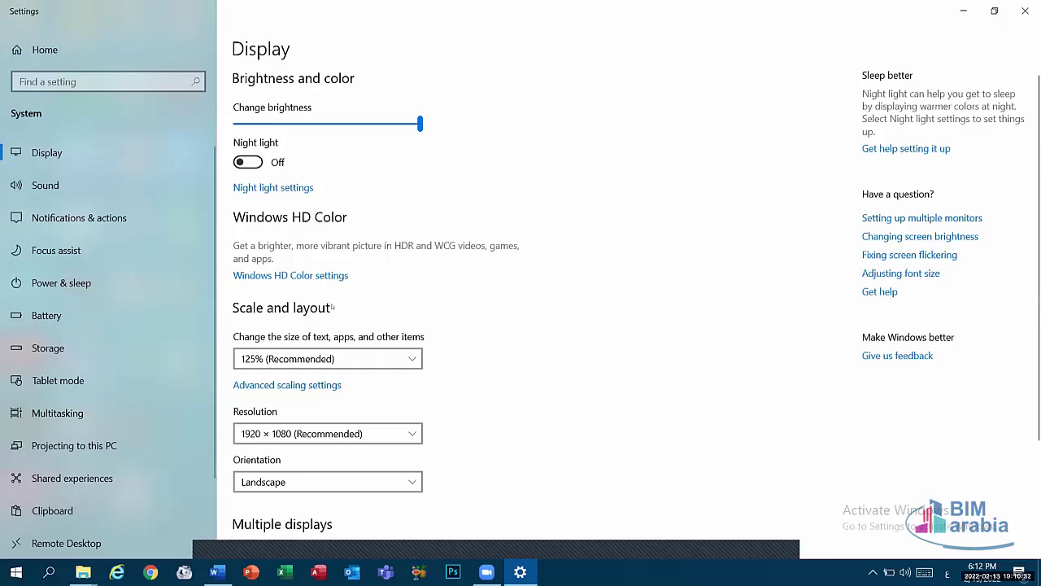
Try scaling text, apps and other items at 175%, 150% and 100%, and restore the recommended 125%.
scroll(368, 411, "down", 2)
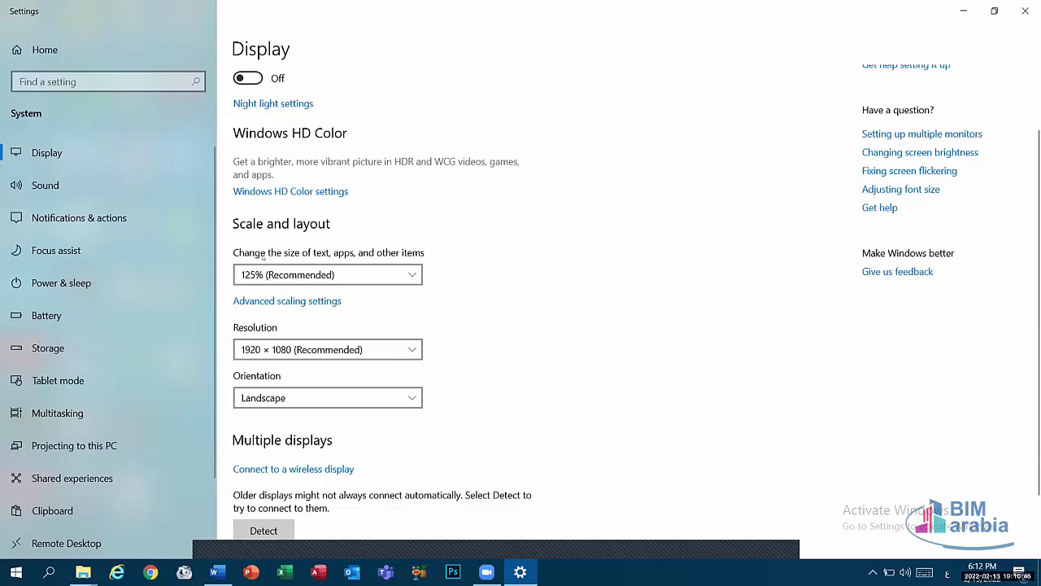
left_click(325, 275)
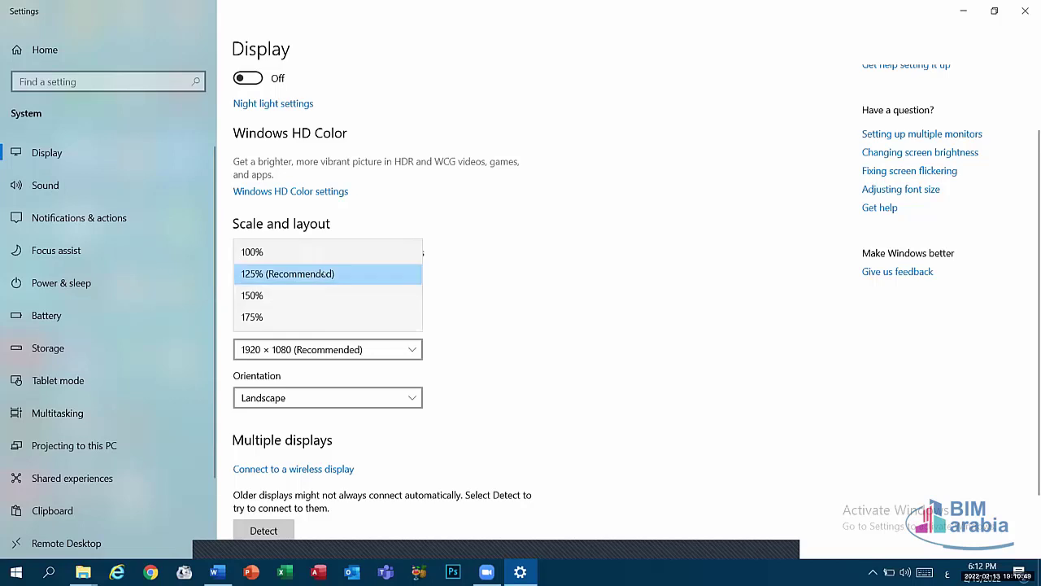
left_click(269, 316)
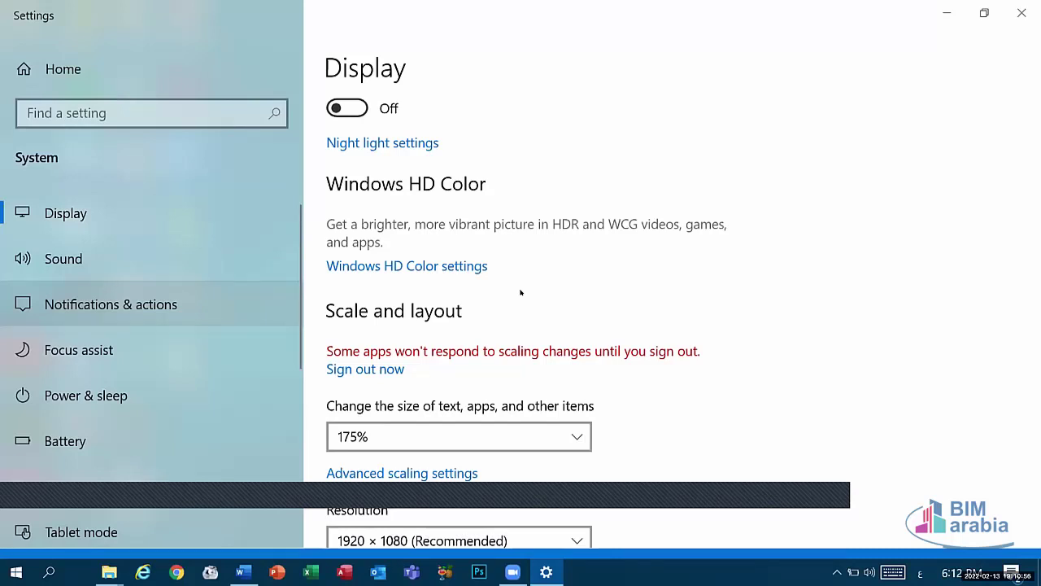
left_click(555, 438)
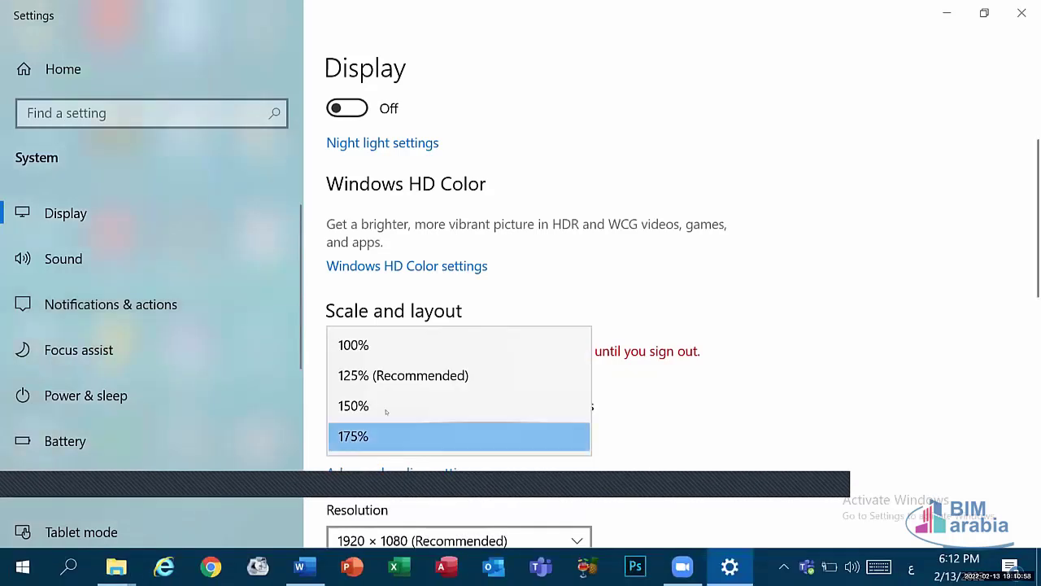
left_click(384, 411)
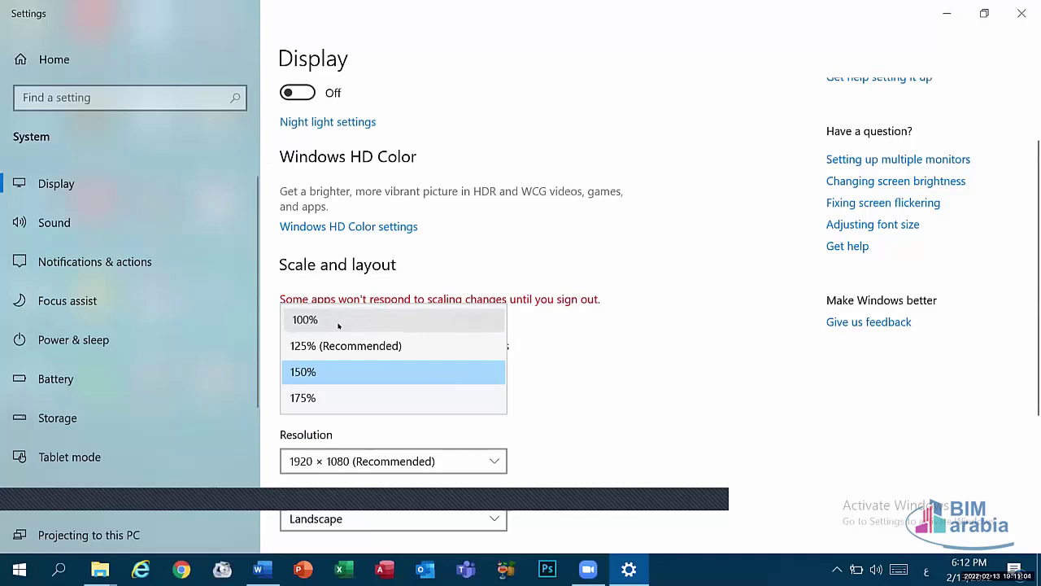
left_click(418, 317)
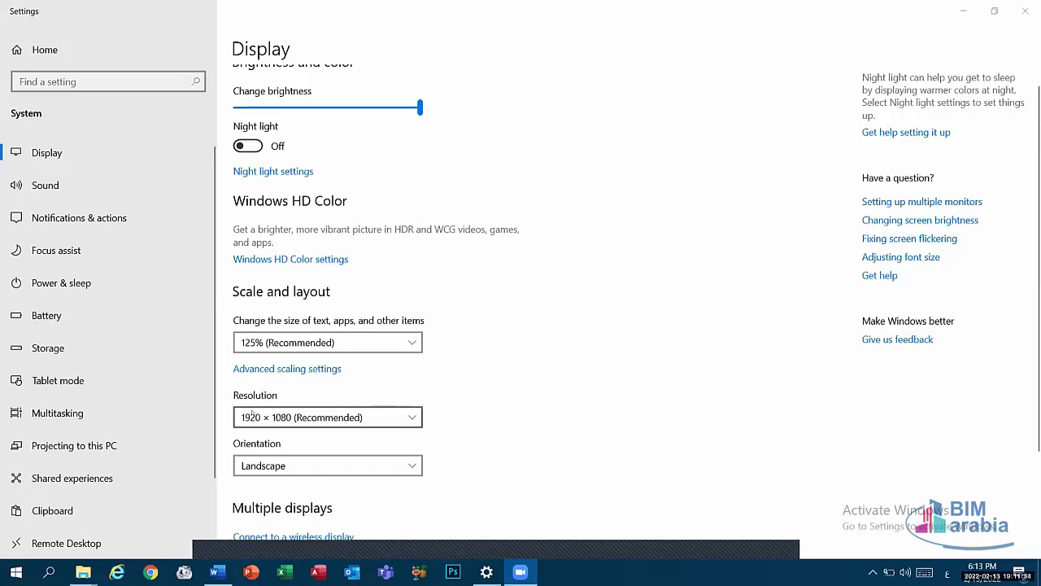
Look through the available screen resolutions, try one below the recommended 1920 × 1080, and revert the change.
left_click(255, 417)
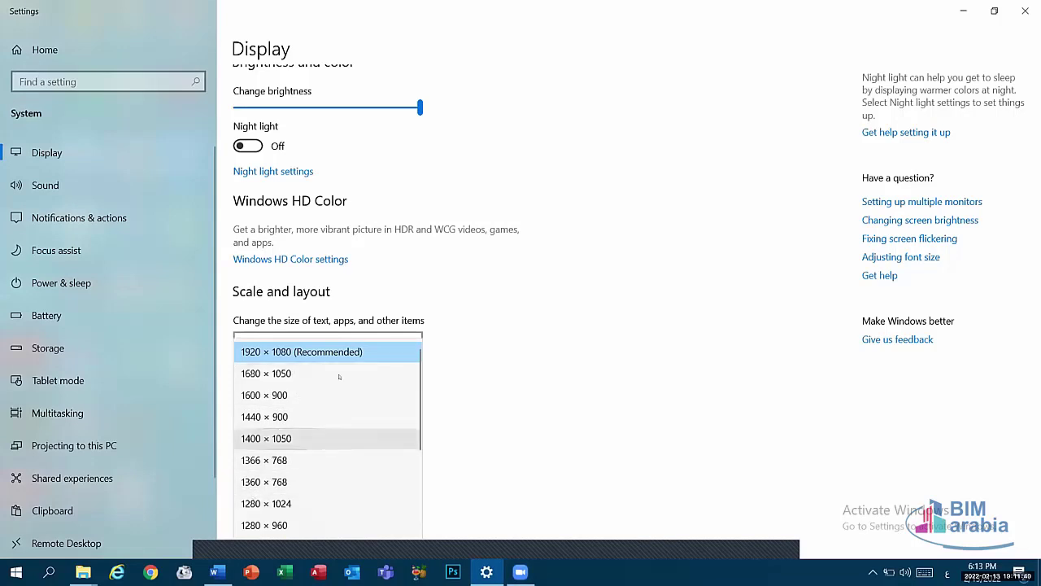
scroll(297, 418, "down", 1)
scroll(301, 431, "down", 2)
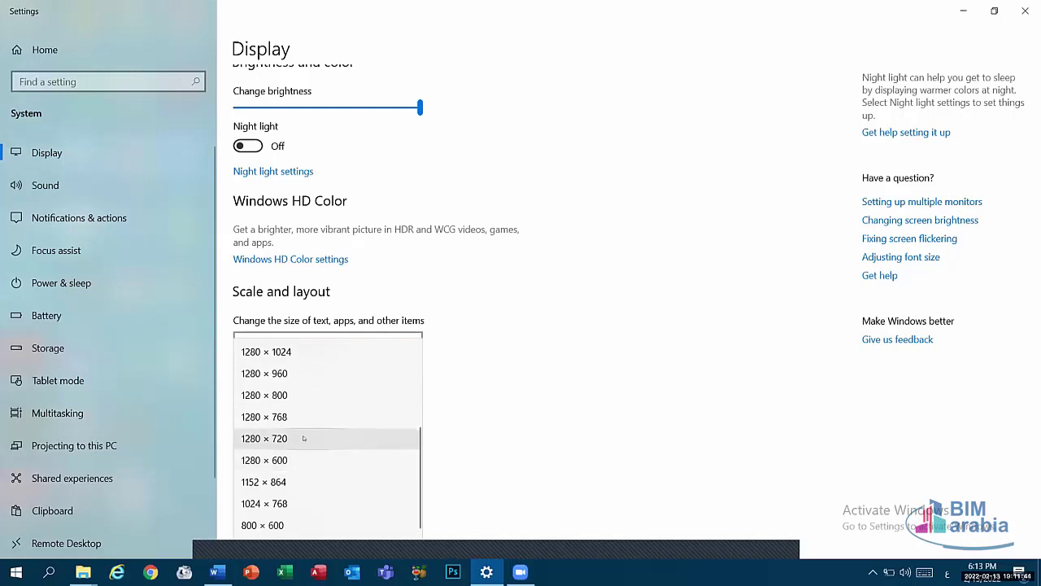
scroll(304, 438, "up", 2)
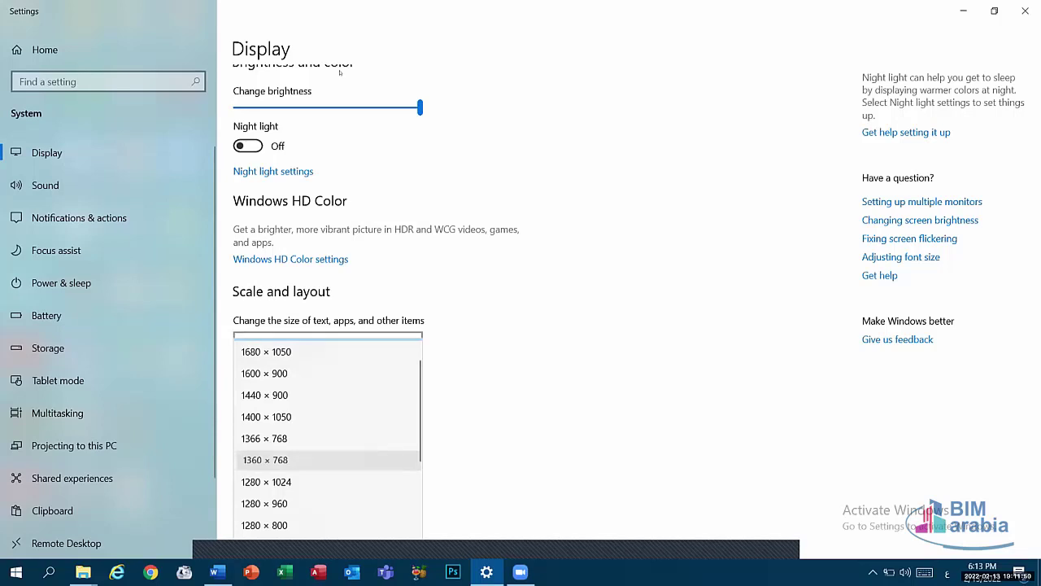
key("Return")
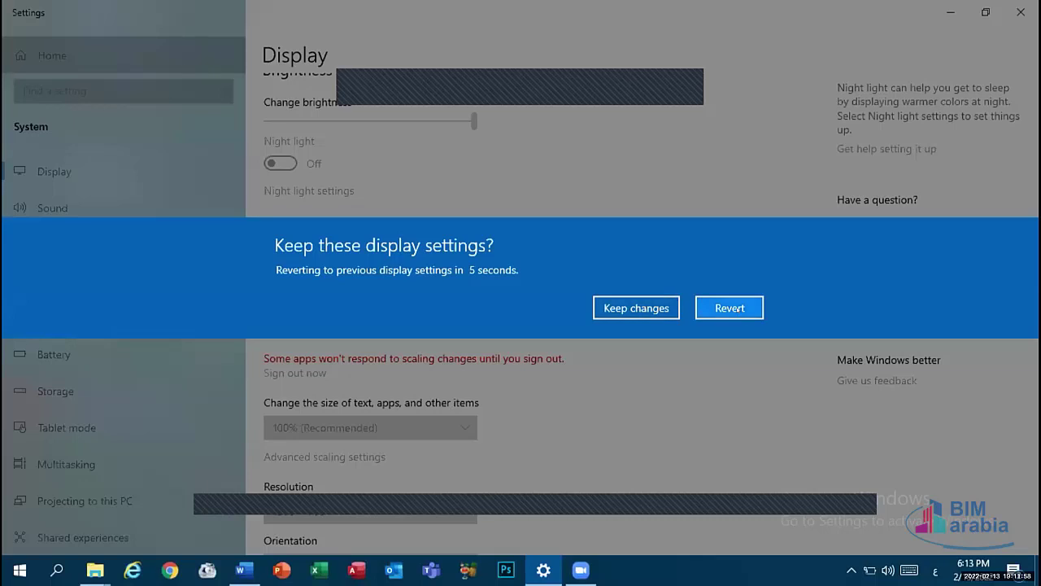
left_click(739, 308)
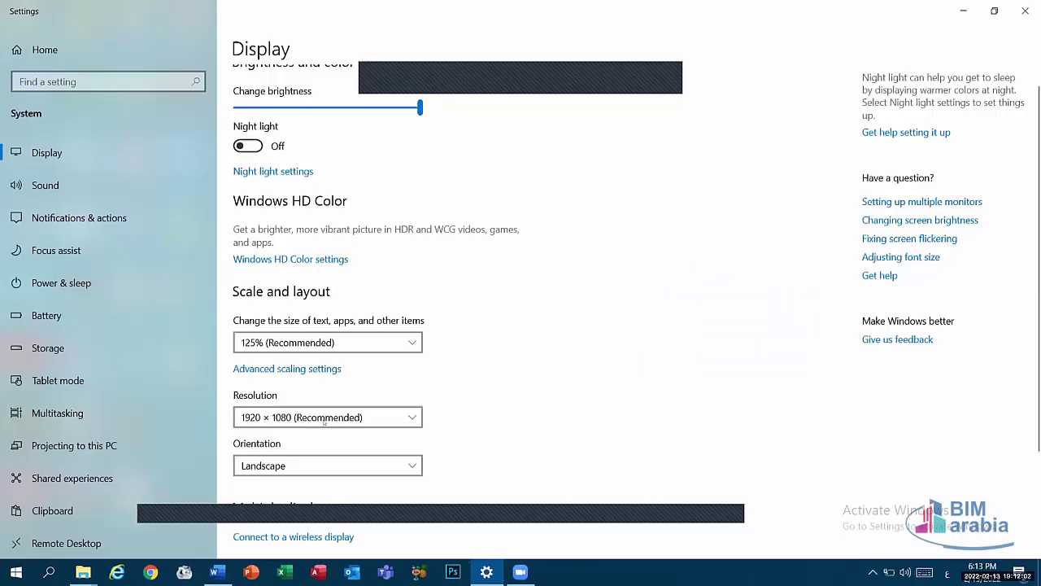
Try a screen resolution of 1024 × 768 and return to 1920 × 1080.
left_click(317, 416)
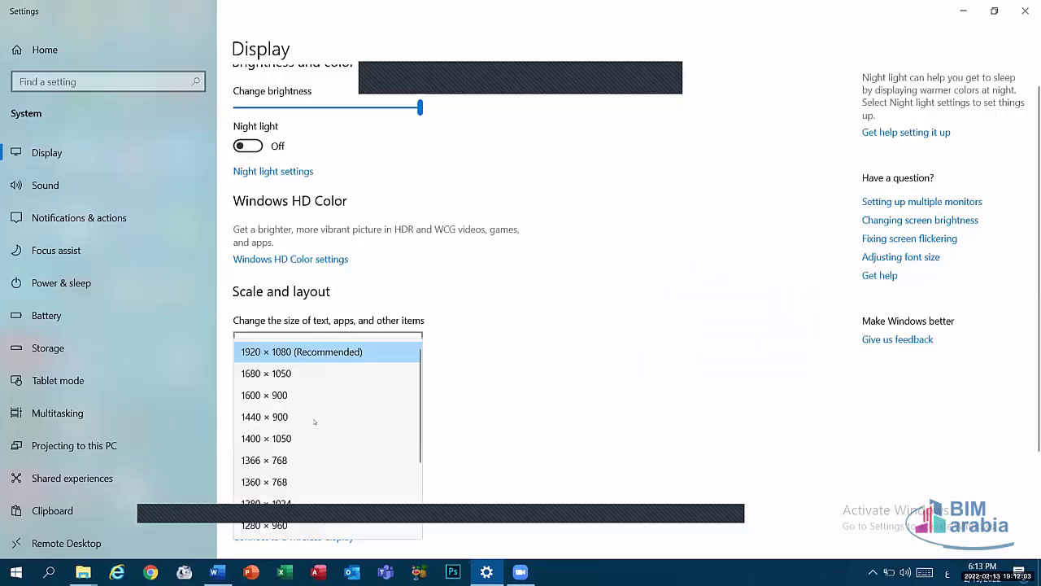
left_click(308, 341)
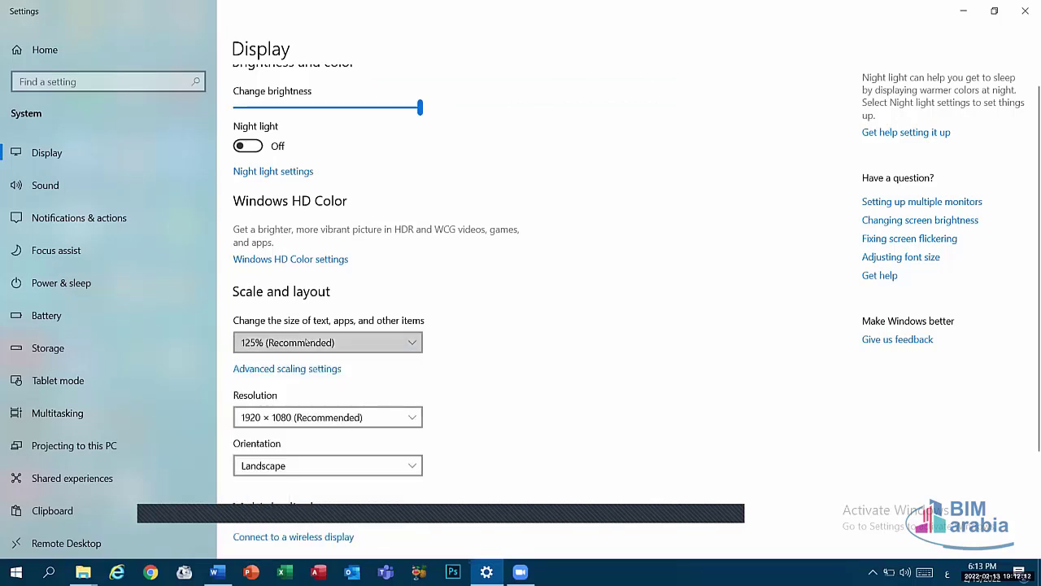
left_click(306, 341)
left_click(306, 340)
left_click(299, 417)
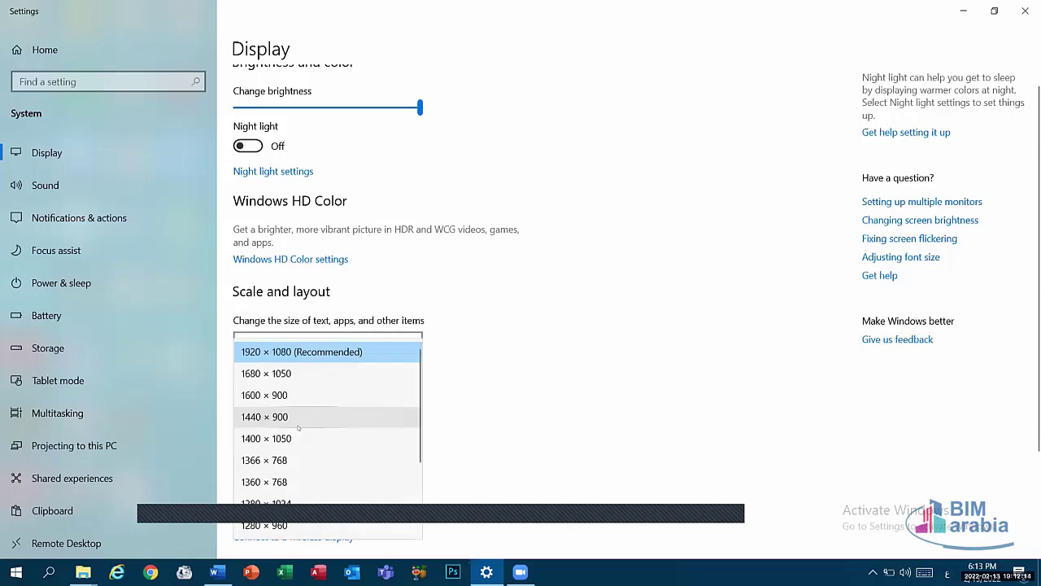
scroll(299, 427, "down", 3)
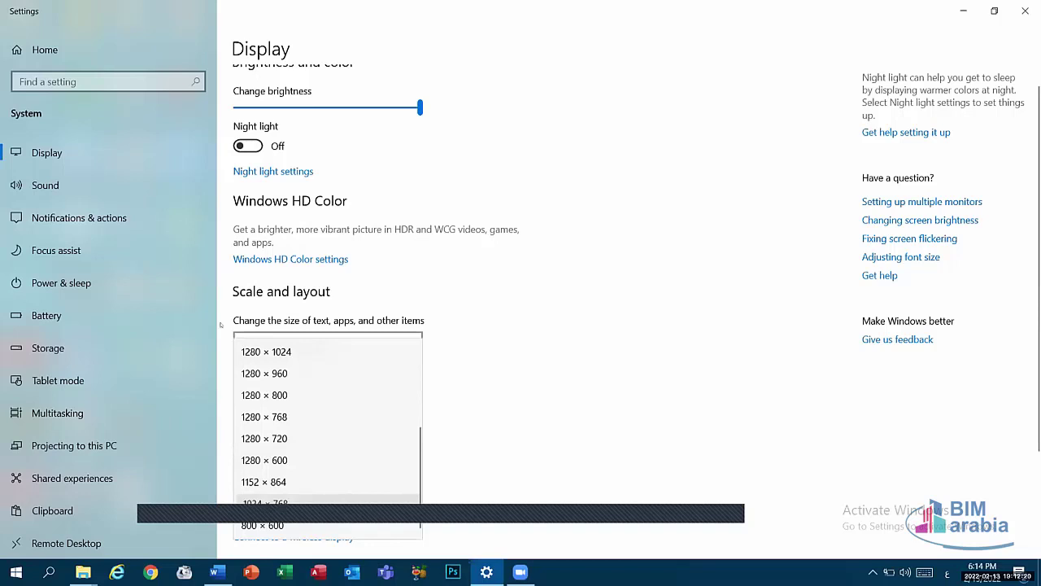
left_click(277, 499)
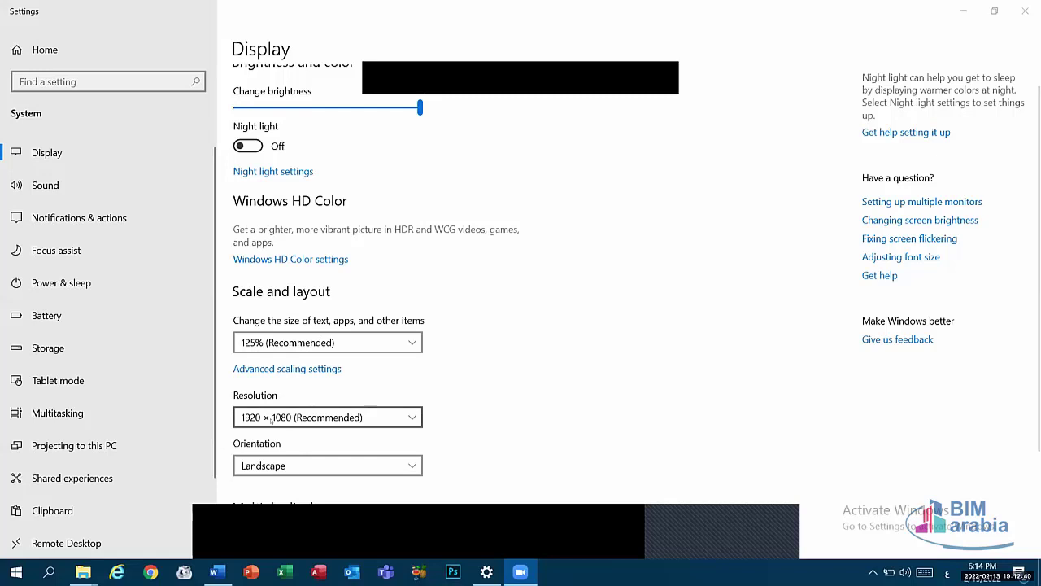
Try the Portrait screen orientation and revert to the previous display settings.
scroll(271, 419, "down", 3)
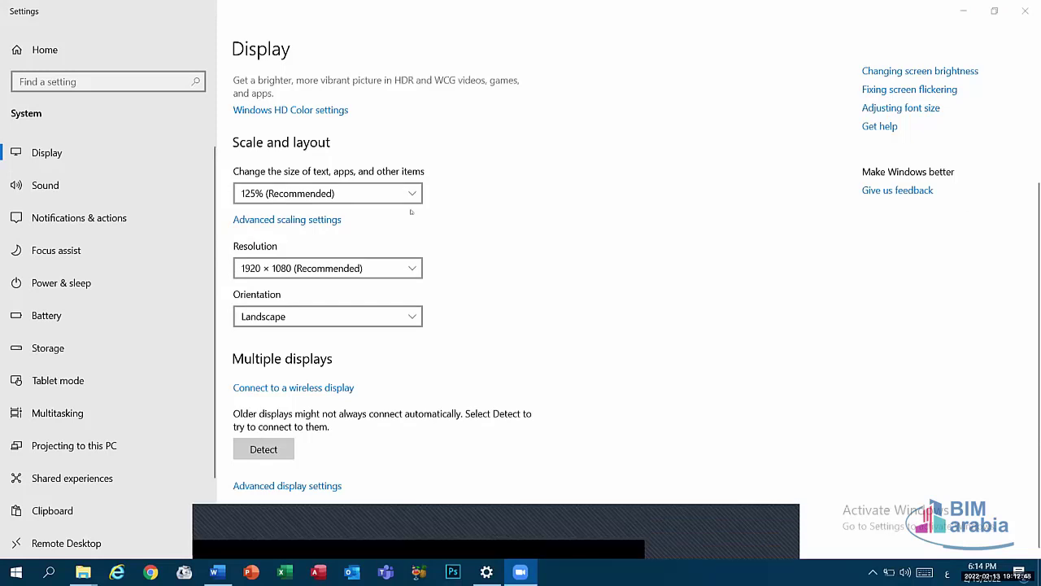
left_click(378, 316)
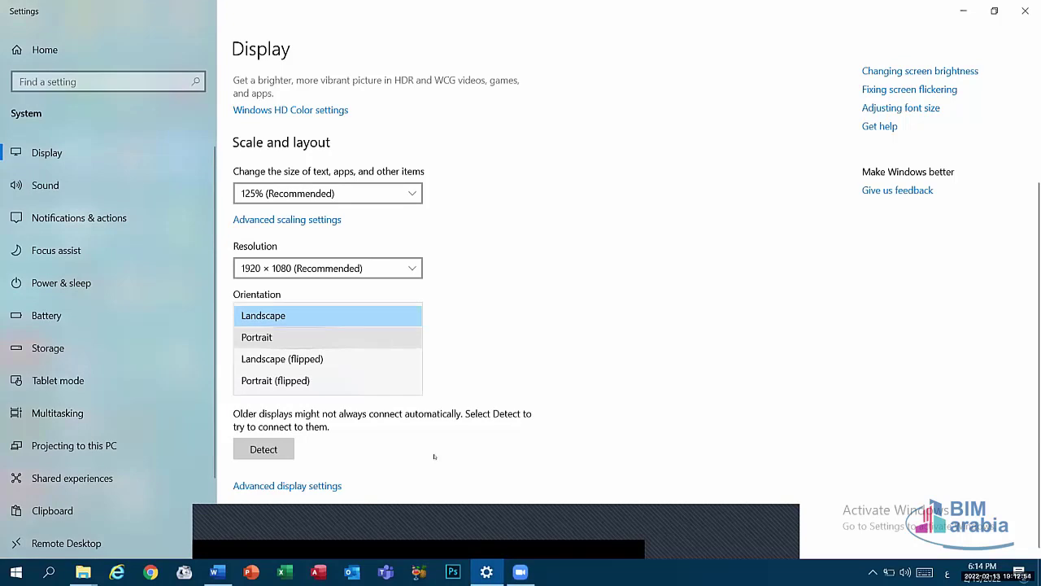
left_click(268, 337)
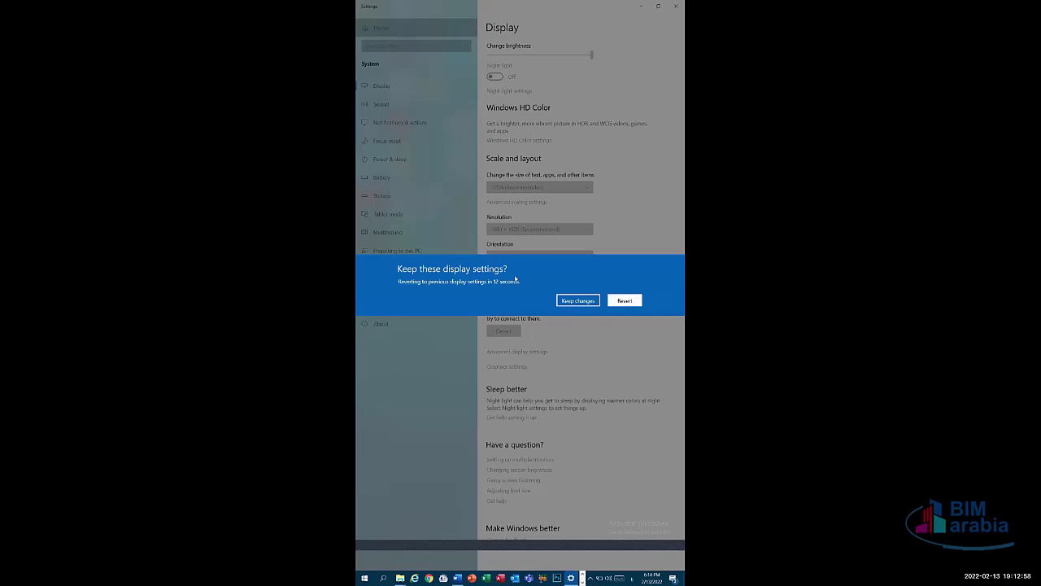
left_click(625, 300)
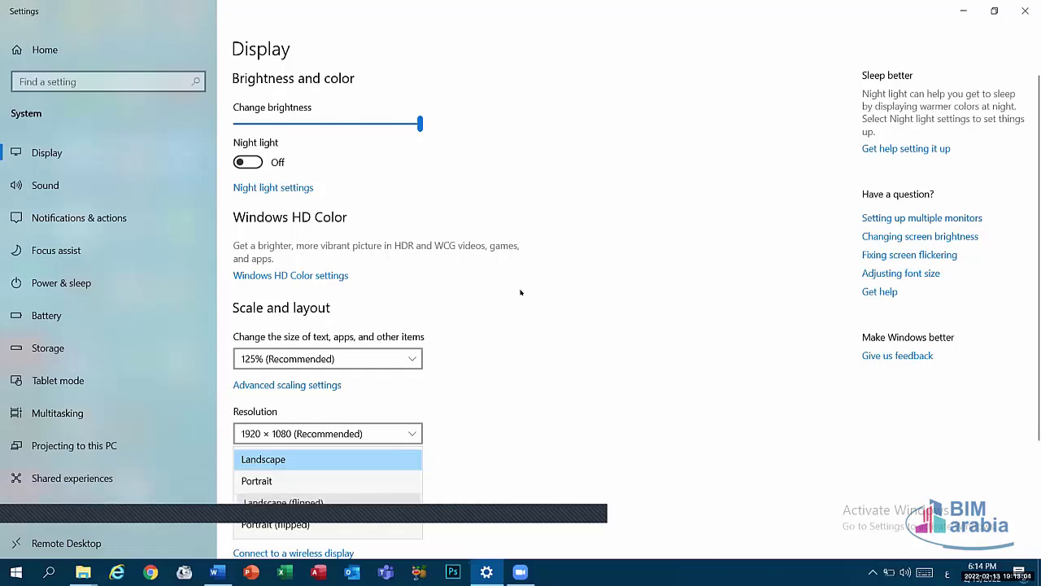
Try the Landscape (flipped) orientation, revert it, and leave the screen orientation at Landscape.
left_click(282, 502)
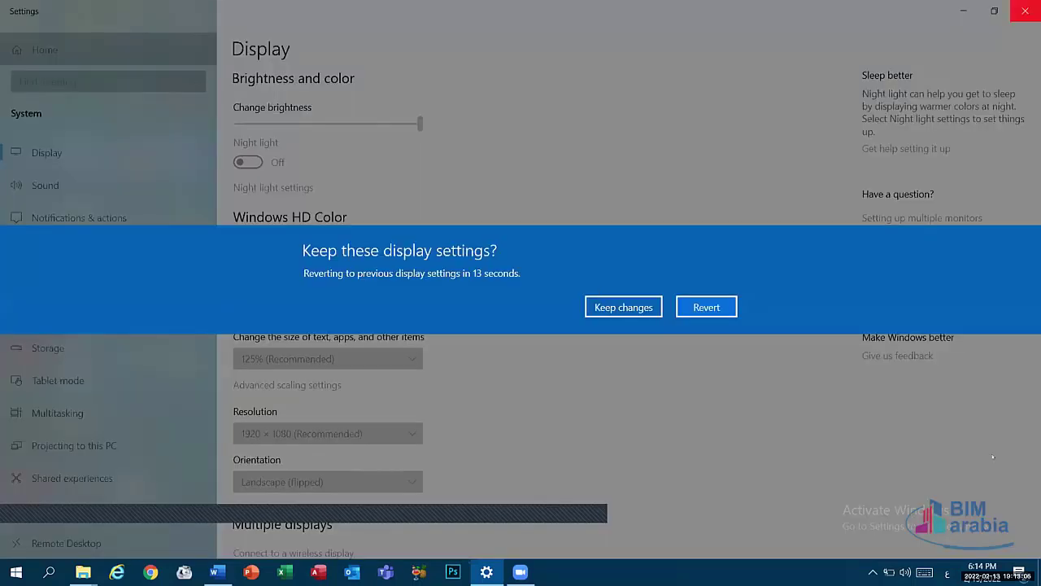
left_click(705, 309)
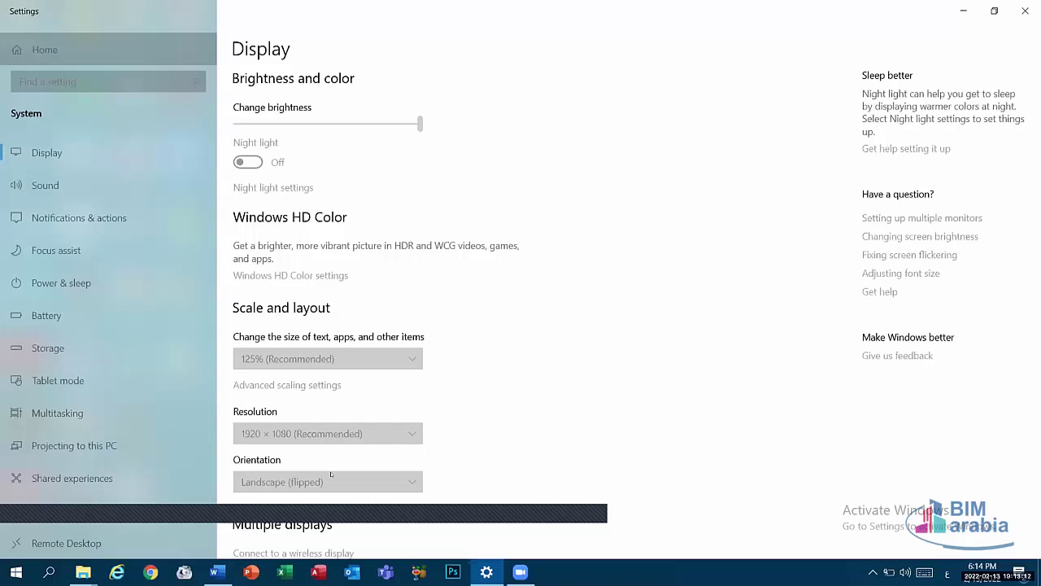
left_click(276, 486)
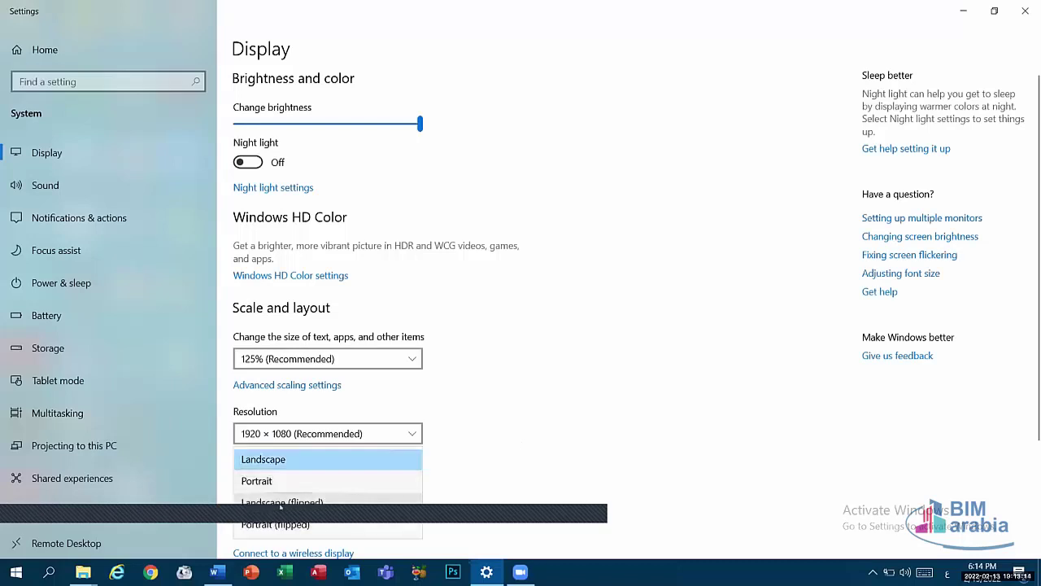
left_click(374, 474)
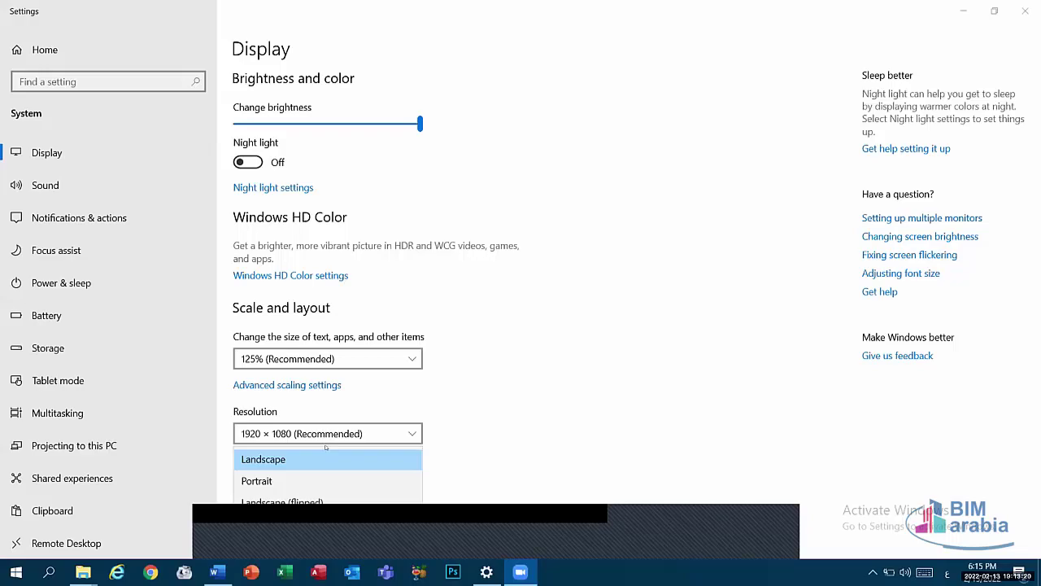
left_click(342, 504)
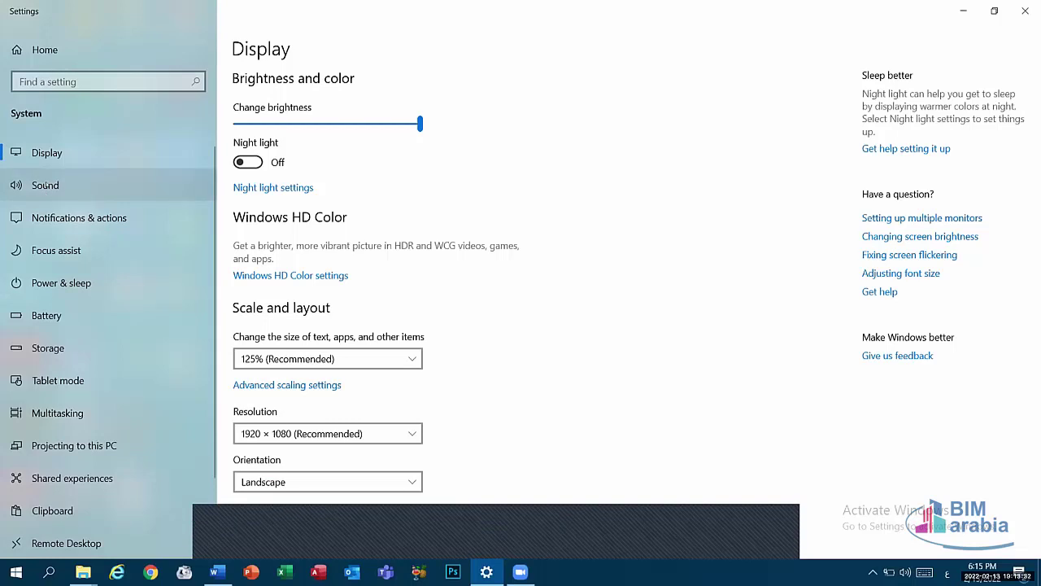
Open the Sound settings and review the output volume and the microphone input options.
left_click(106, 186)
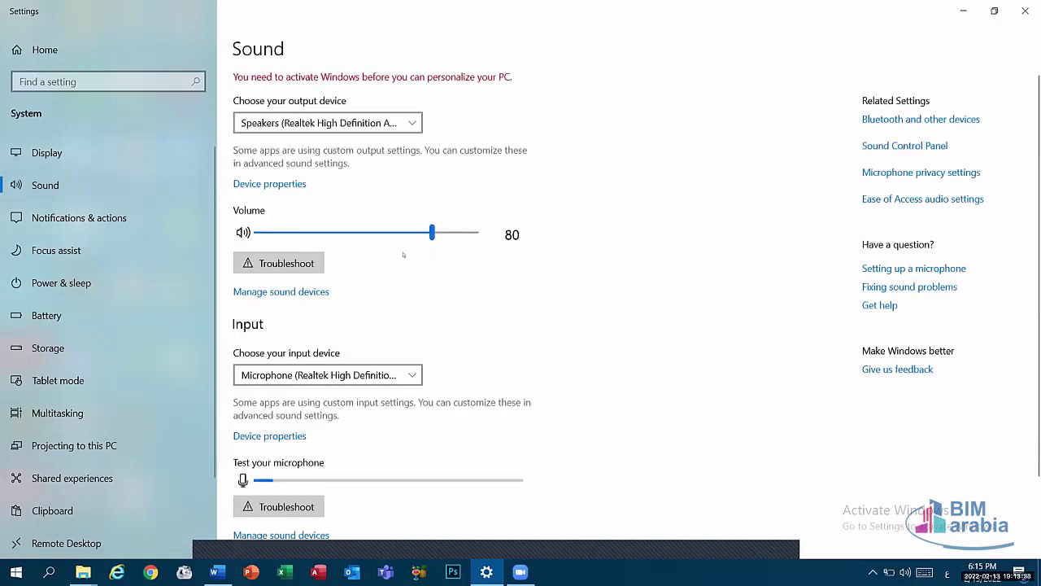
left_click_drag(431, 233, 427, 256)
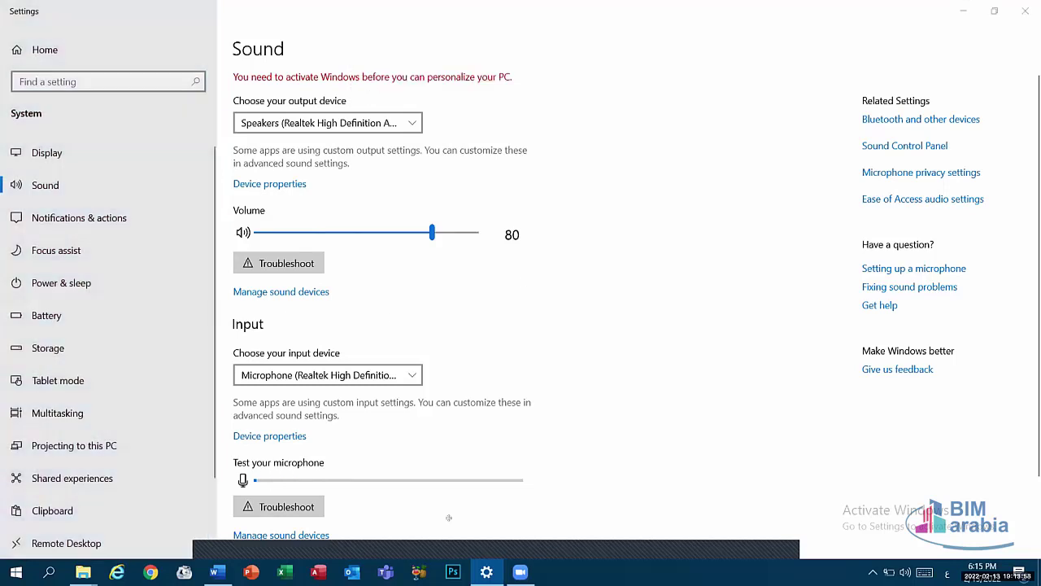
scroll(448, 366, "down", 1)
scroll(444, 285, "up", 1)
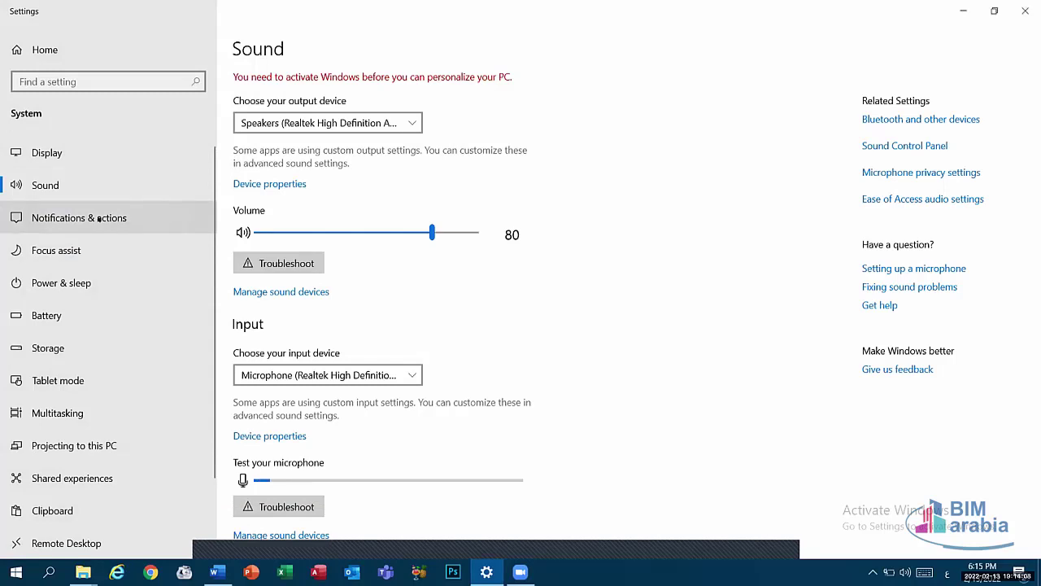
View the Notifications & actions settings with their quick actions, returning briefly to the Sound settings in between.
left_click(98, 218)
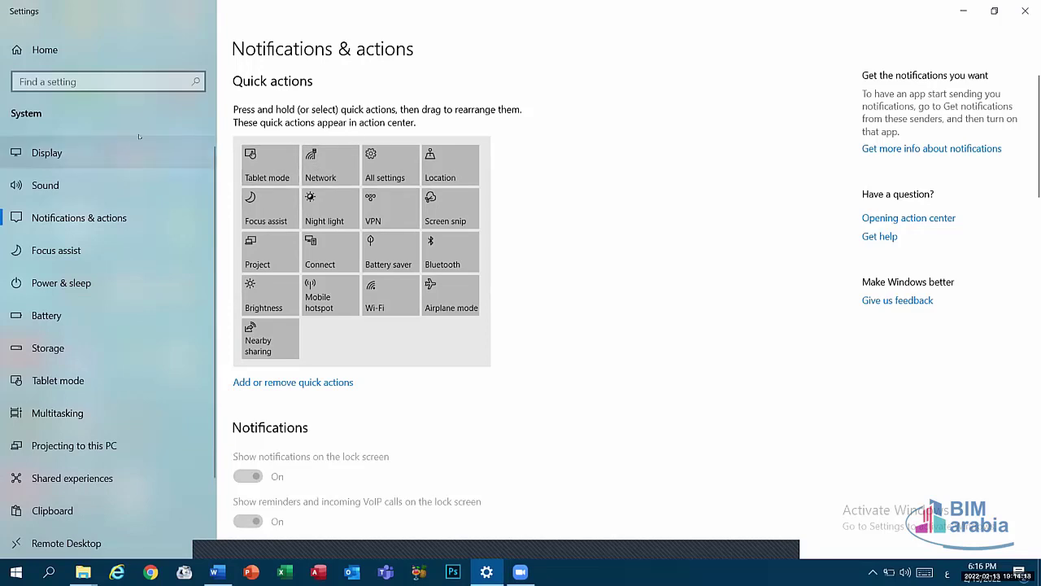
left_click(175, 173)
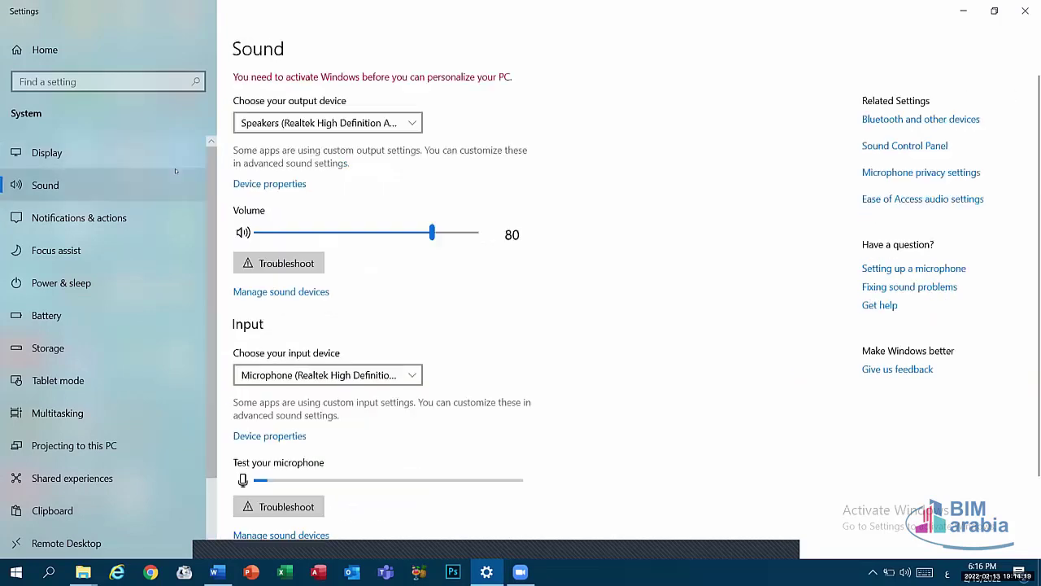
left_click(105, 218)
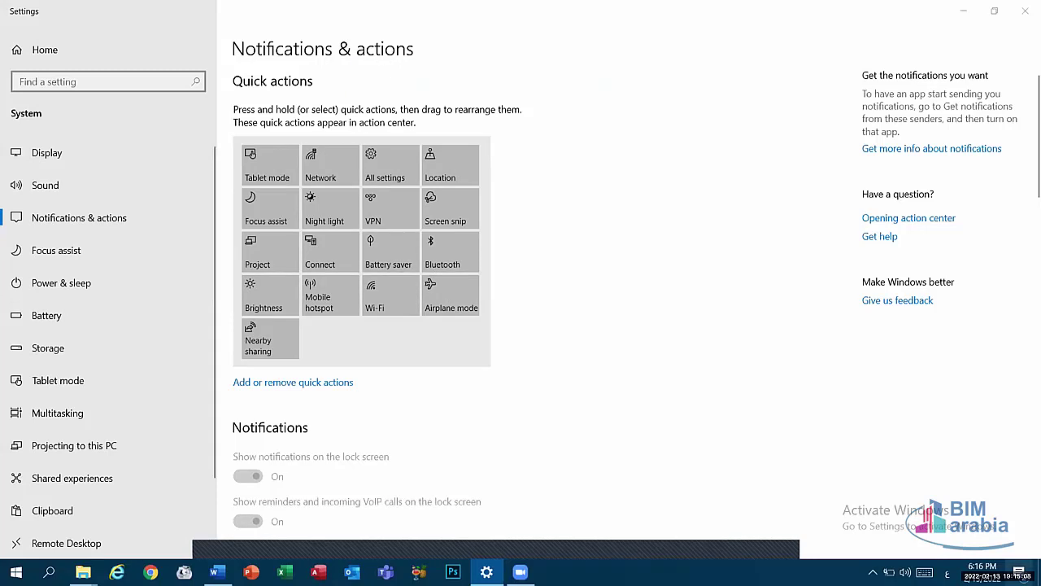
Dismiss both notifications in the action center and switch on Night light from its quick actions.
left_click(1020, 572)
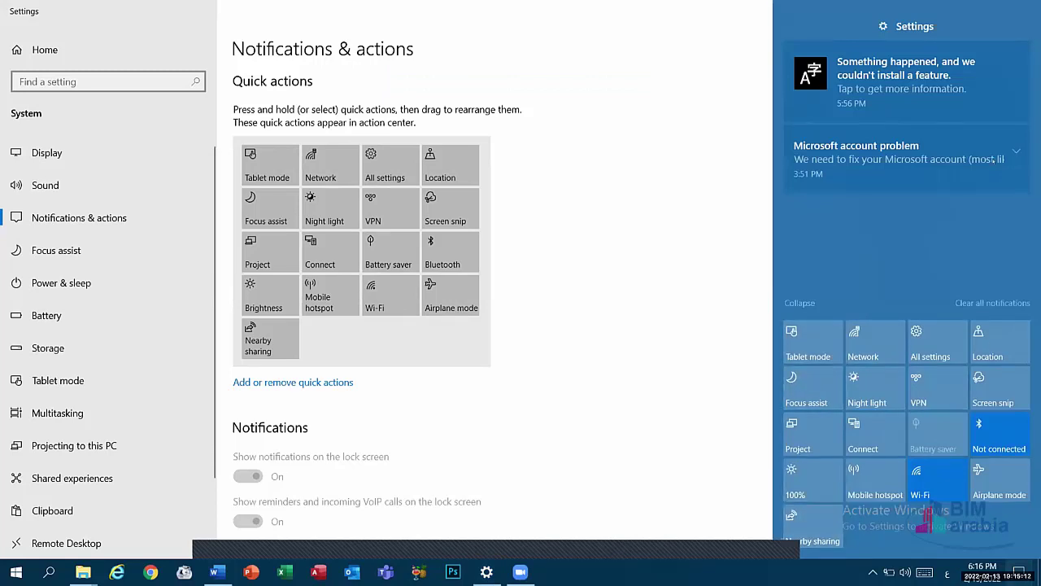
left_click(1017, 140)
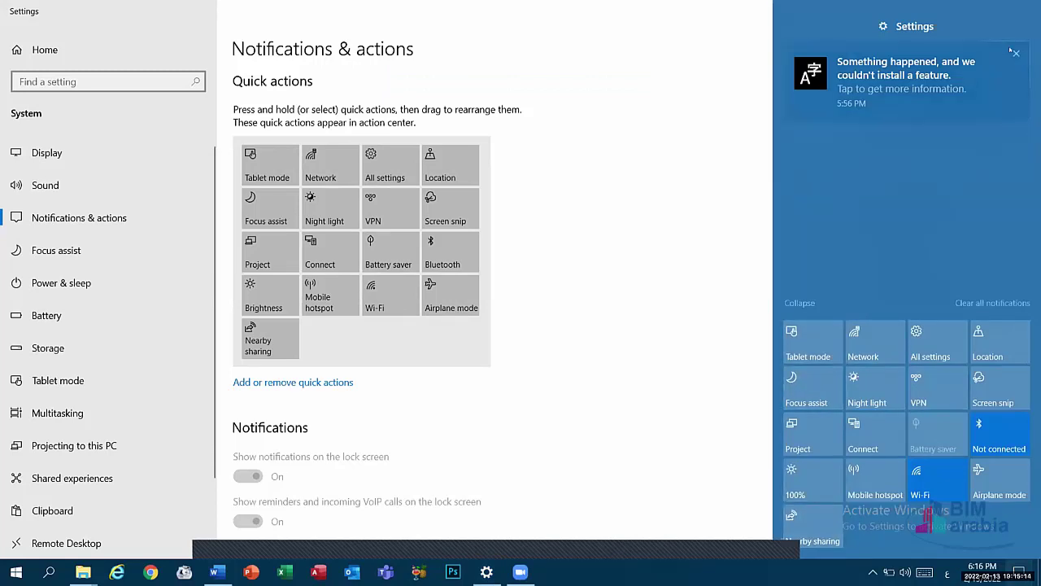
left_click(1016, 54)
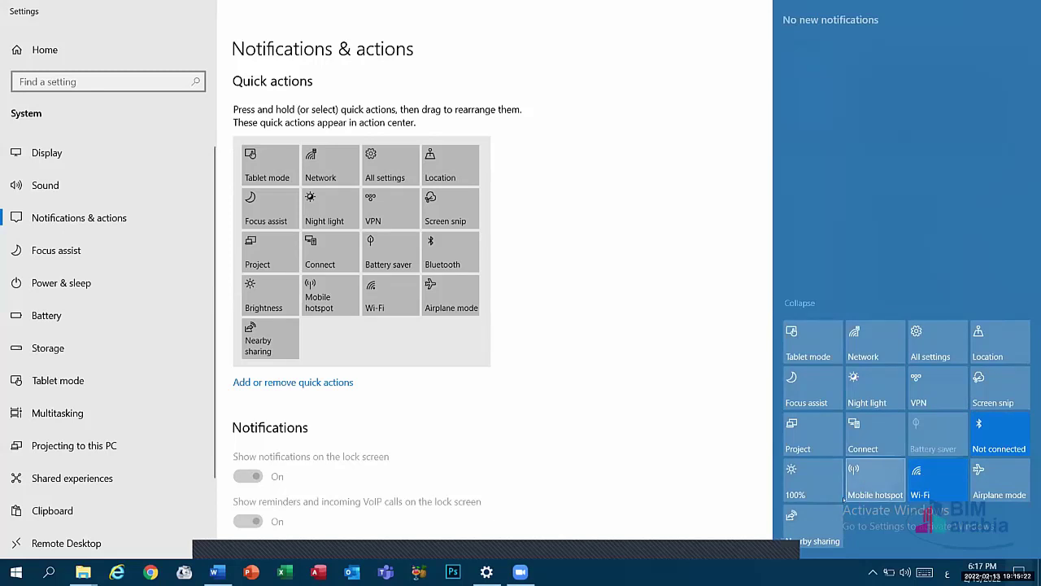
left_click(866, 390)
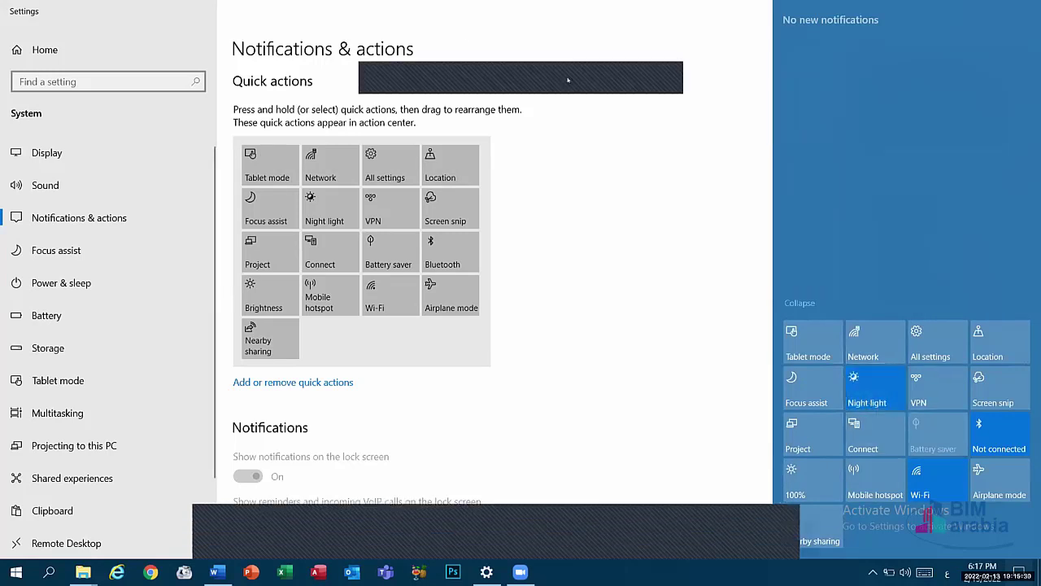
Switch off Night light from the action center's quick actions.
left_click(1020, 572)
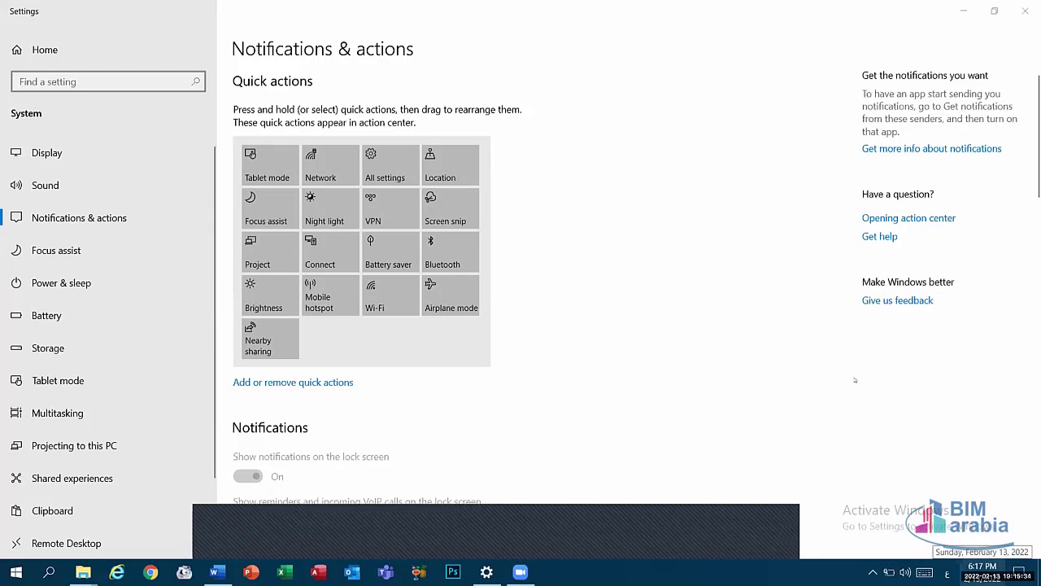
key("super+a")
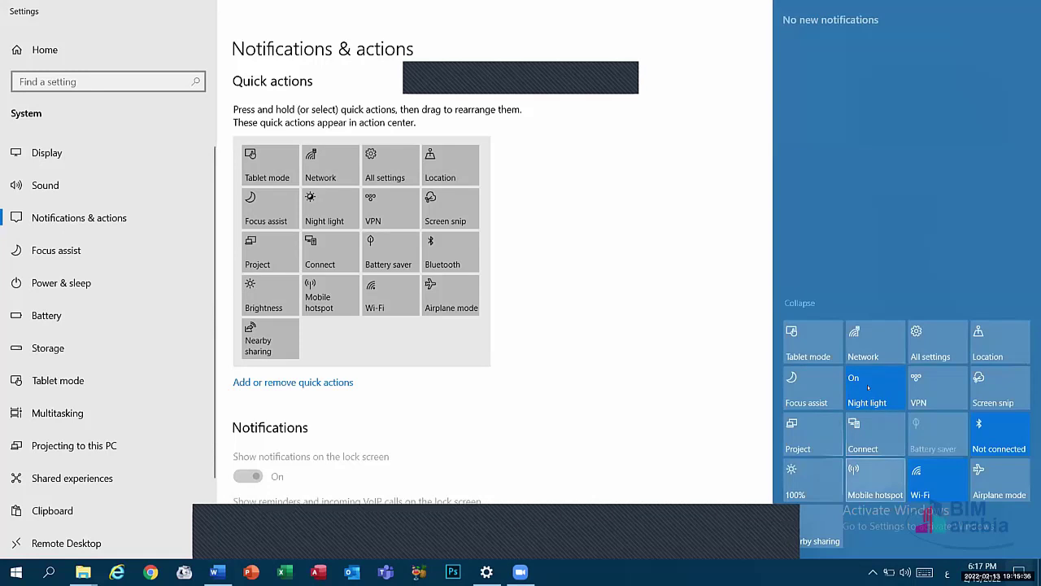
left_click(757, 309)
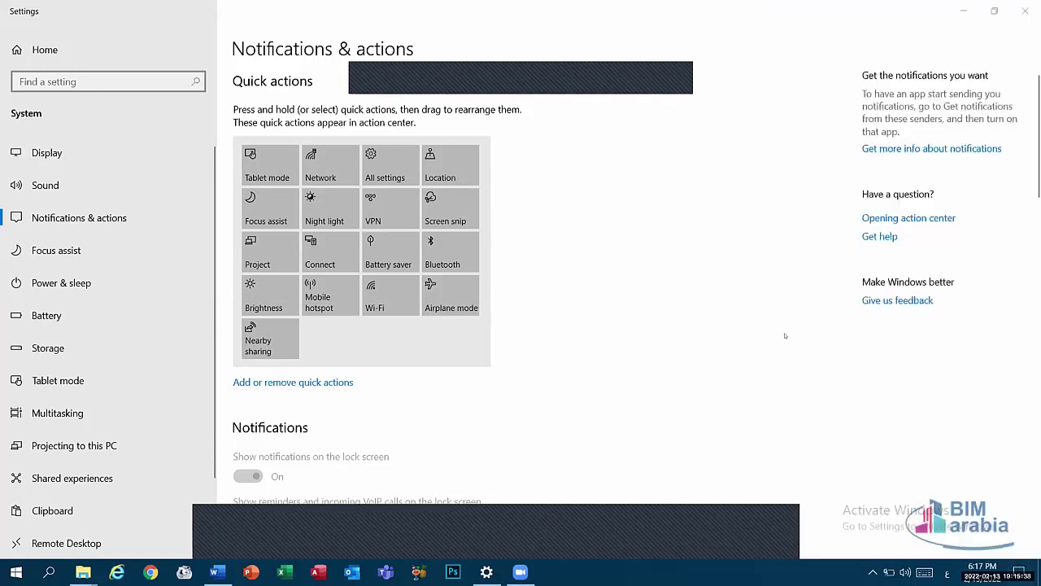
key("super+a")
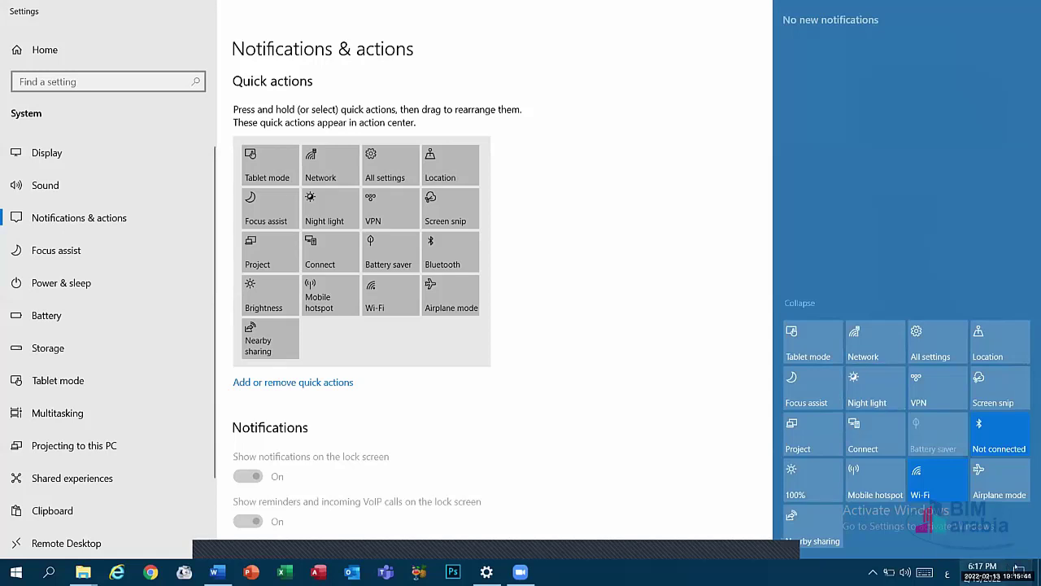
Reopen the action center and try the Location quick action, leaving it off.
left_click(1019, 571)
left_click(1019, 572)
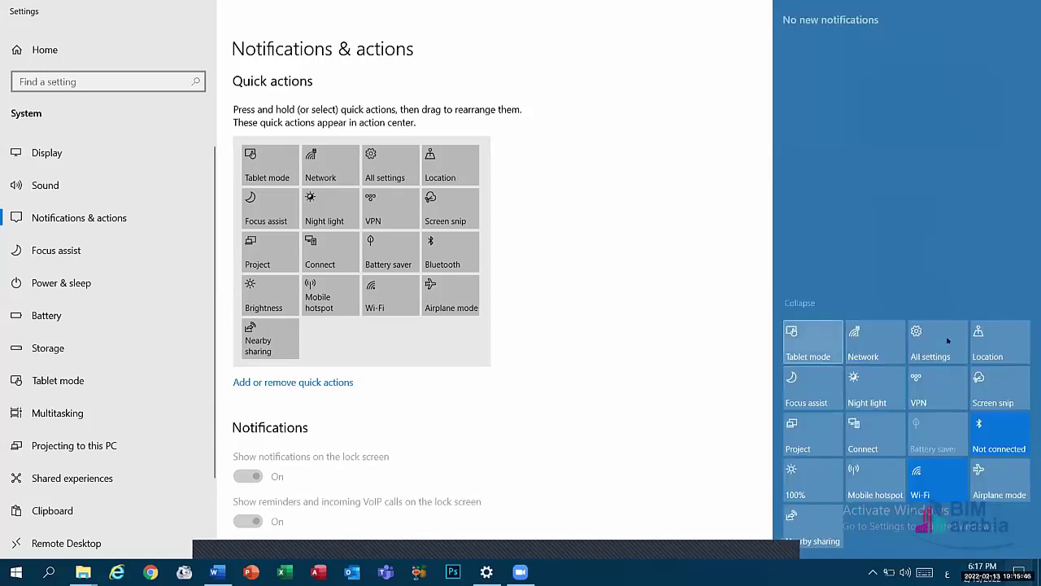
left_click(997, 340)
left_click(989, 341)
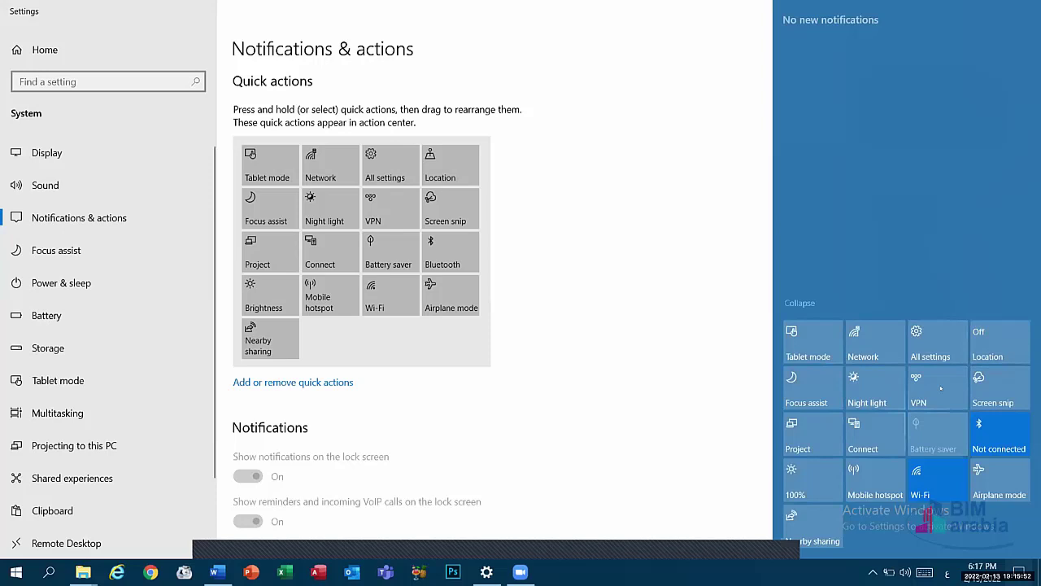
Try the All settings quick action, close the Settings window, and reopen it at the desktop's display settings.
left_click(930, 345)
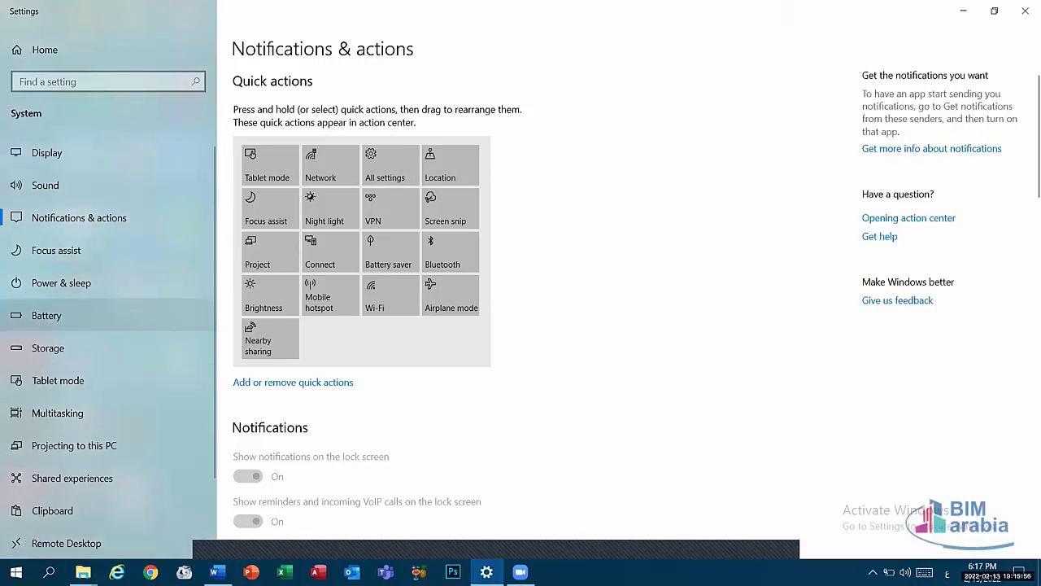
left_click(1025, 11)
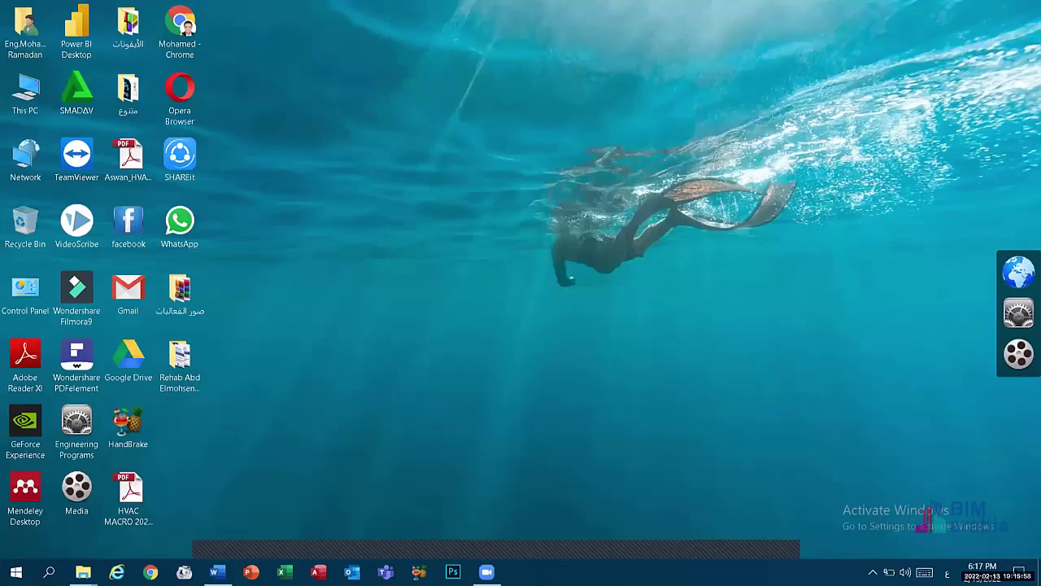
left_click(1019, 572)
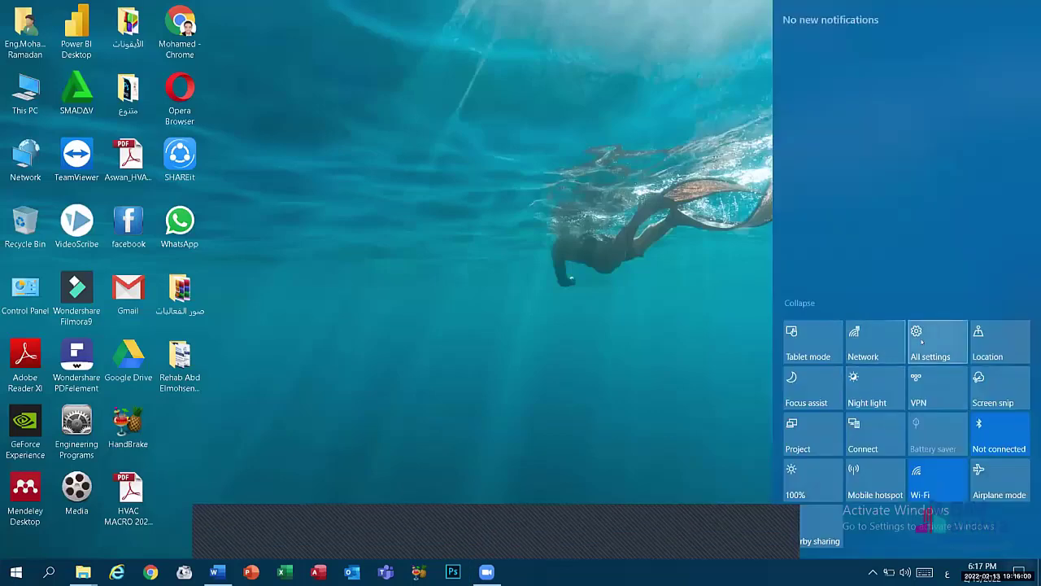
left_click(920, 342)
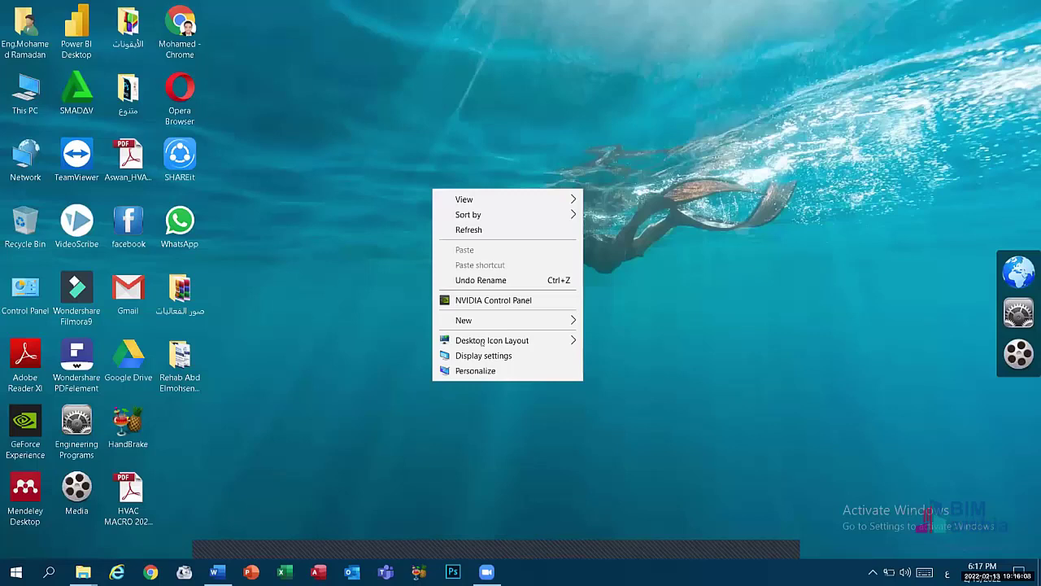
left_click(445, 350)
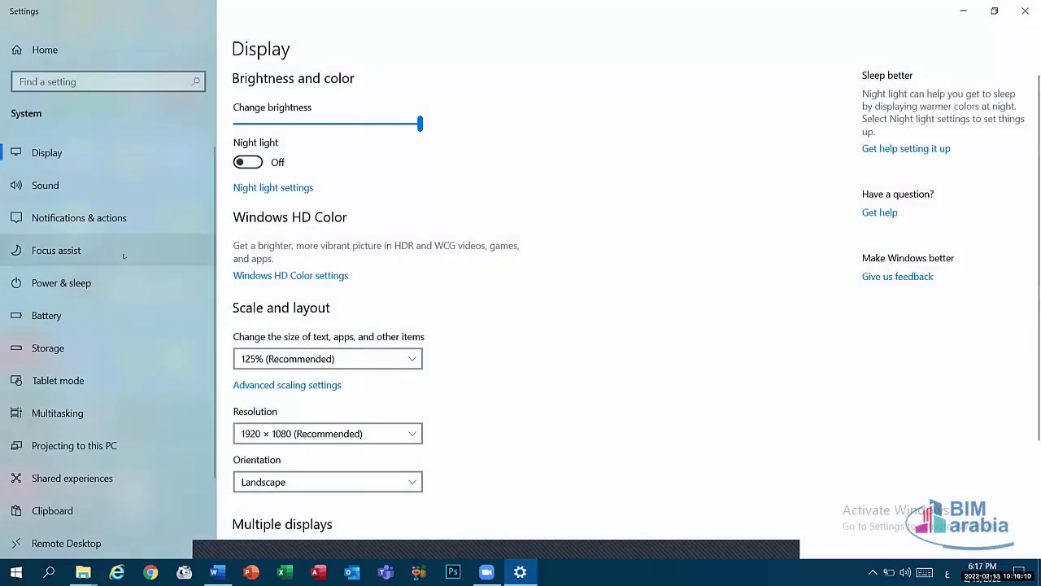
View the Focus assist settings and the Power & sleep settings, and dismiss the window covering them.
left_click(123, 253)
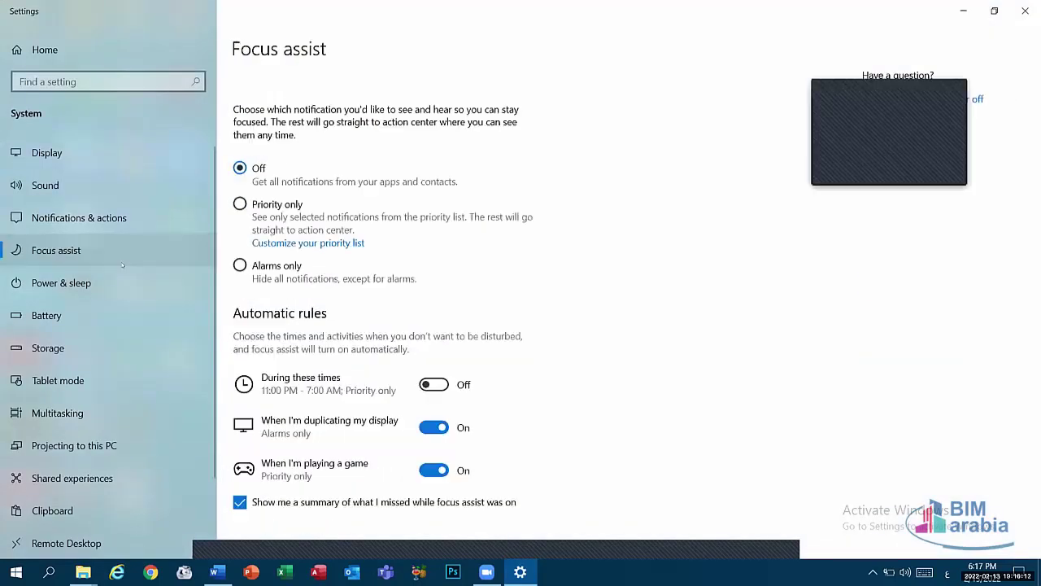
left_click(122, 282)
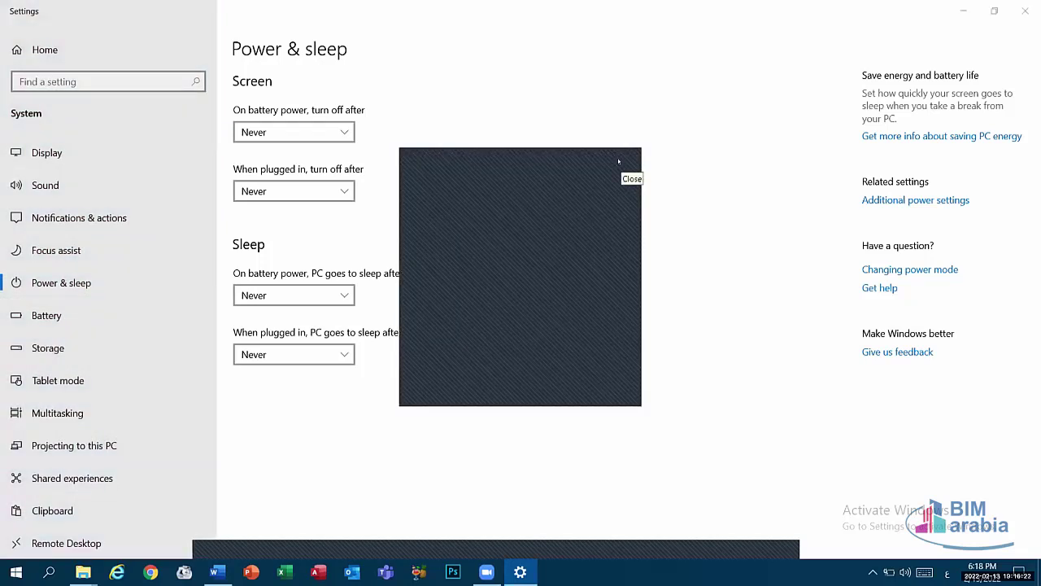
left_click(632, 170)
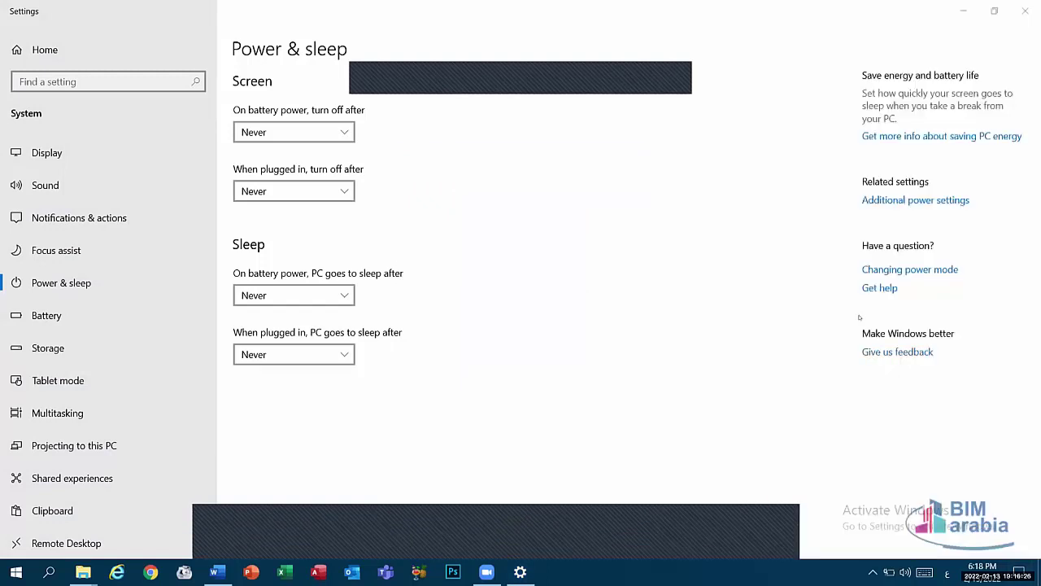
Review the available Wi-Fi networks and the action center's quick actions, and return to the Power & sleep settings.
left_click(889, 572)
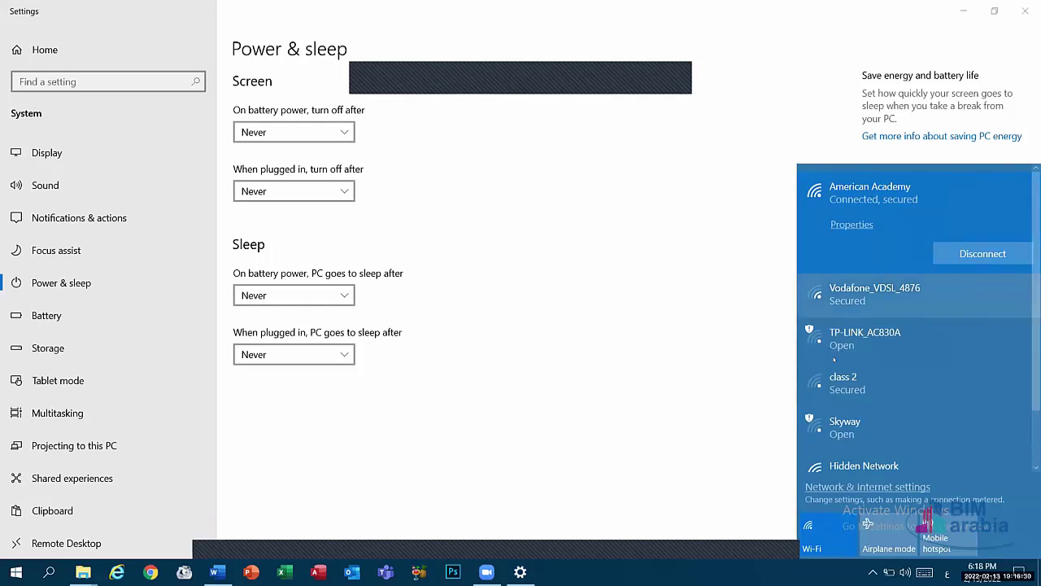
scroll(842, 352, "down", 1)
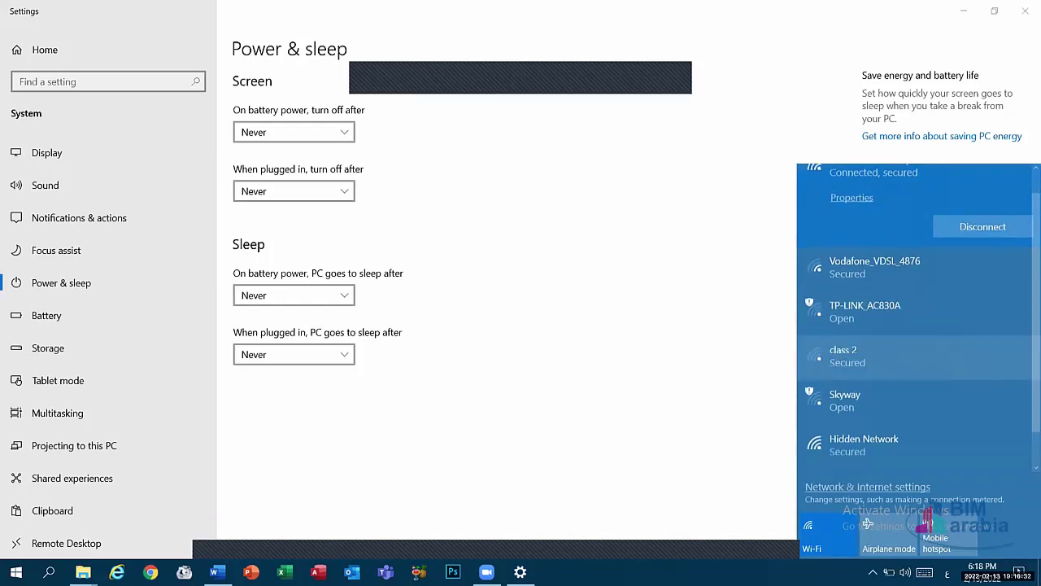
left_click(1020, 572)
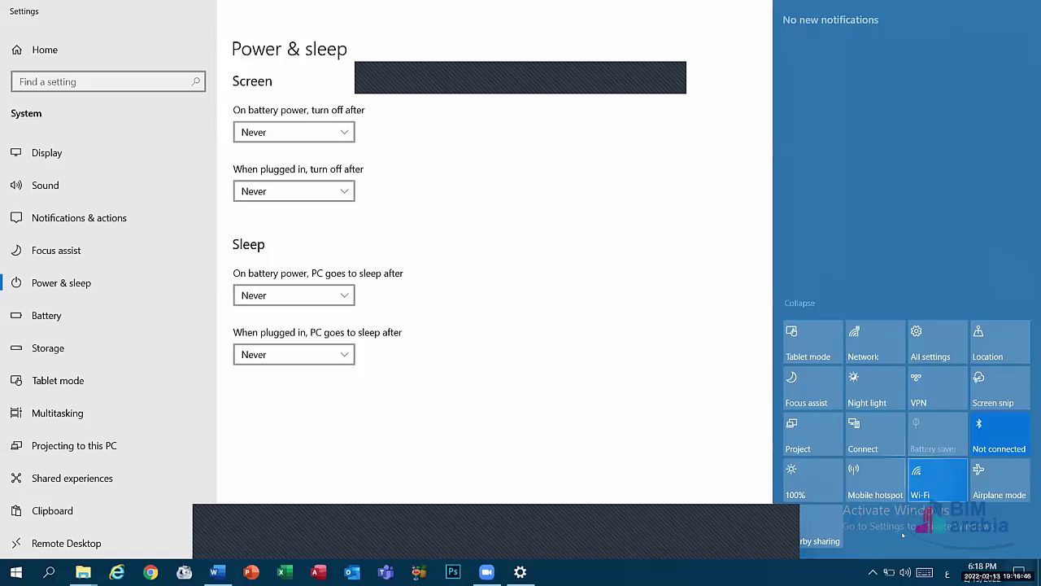
left_click(872, 572)
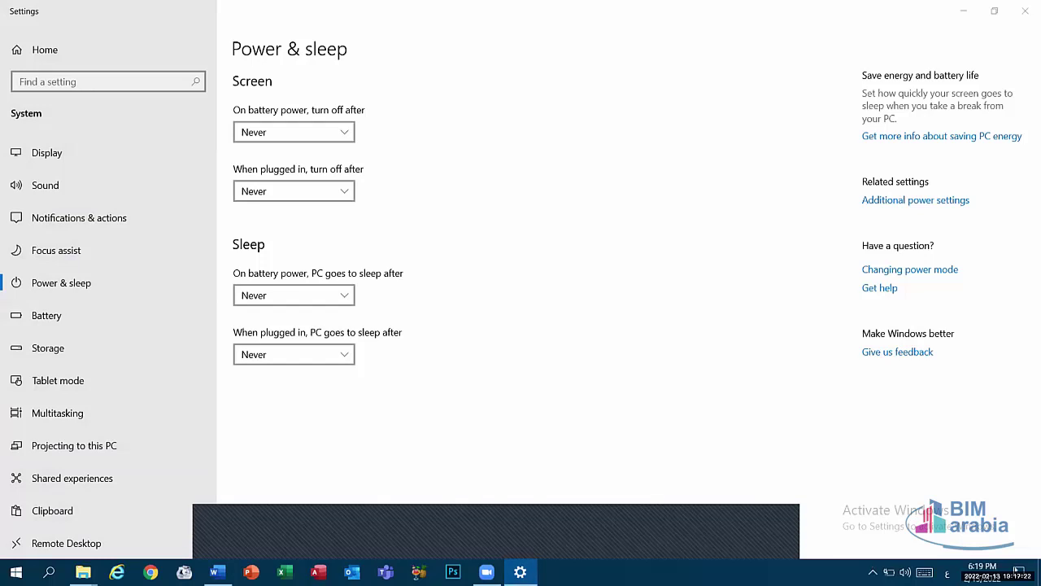
key("super+a")
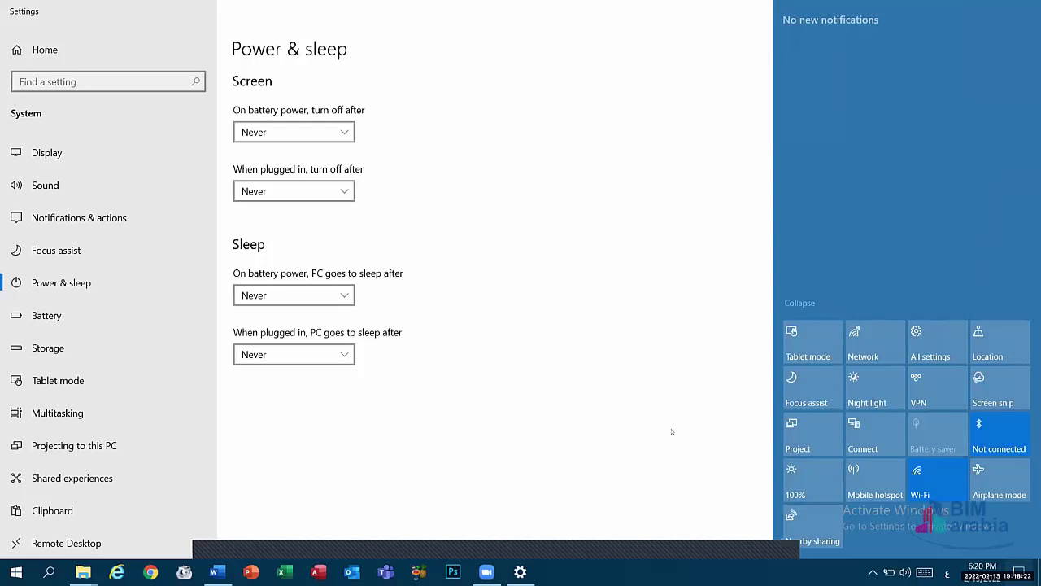
left_click(653, 472)
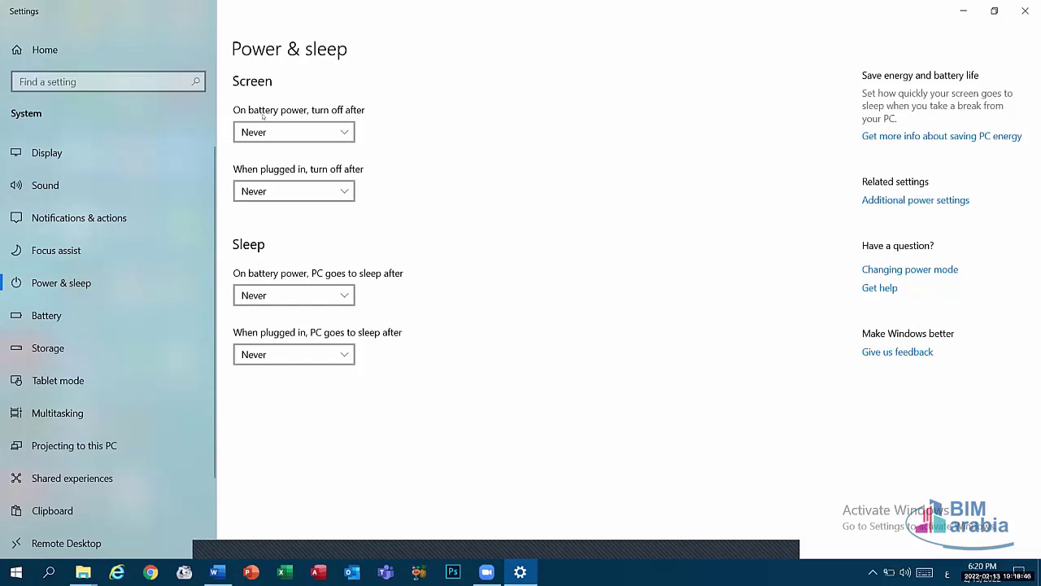
Try 1 hour and 3 hours as the screen's turn-off time on battery power, and restore it to Never.
left_click(312, 132)
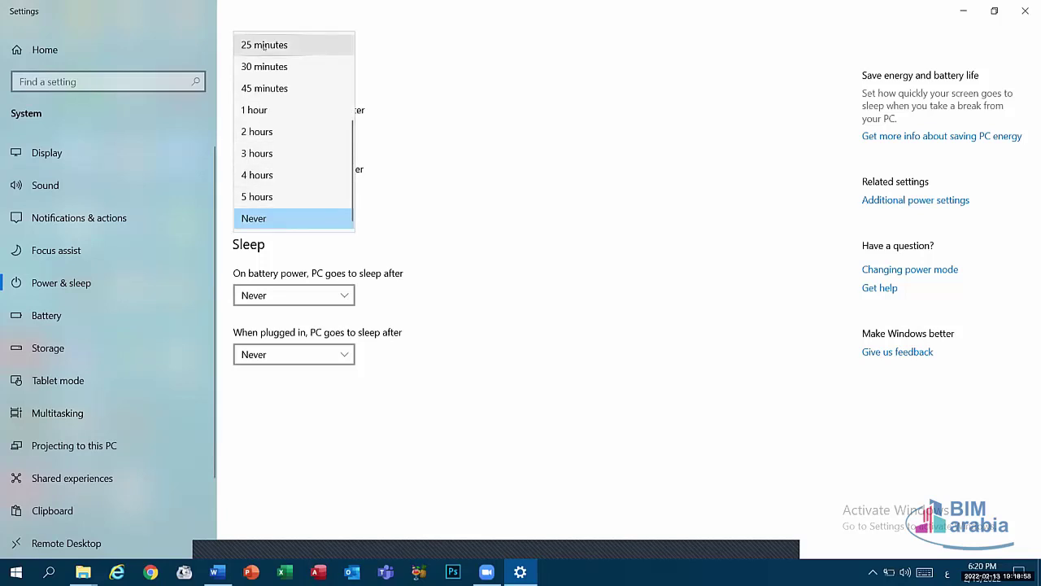
left_click(280, 113)
left_click(290, 132)
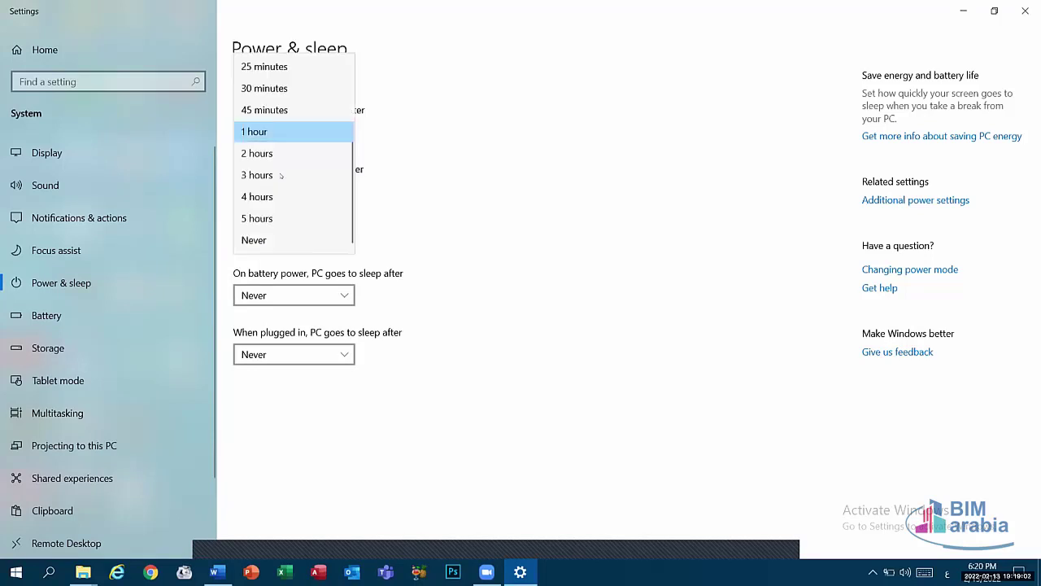
left_click(272, 175)
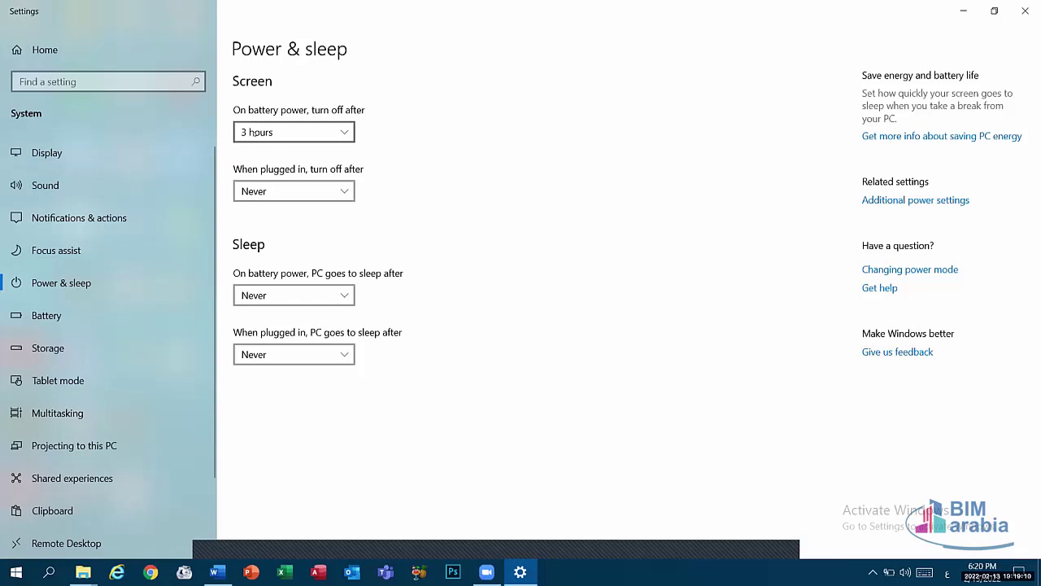
left_click(248, 133)
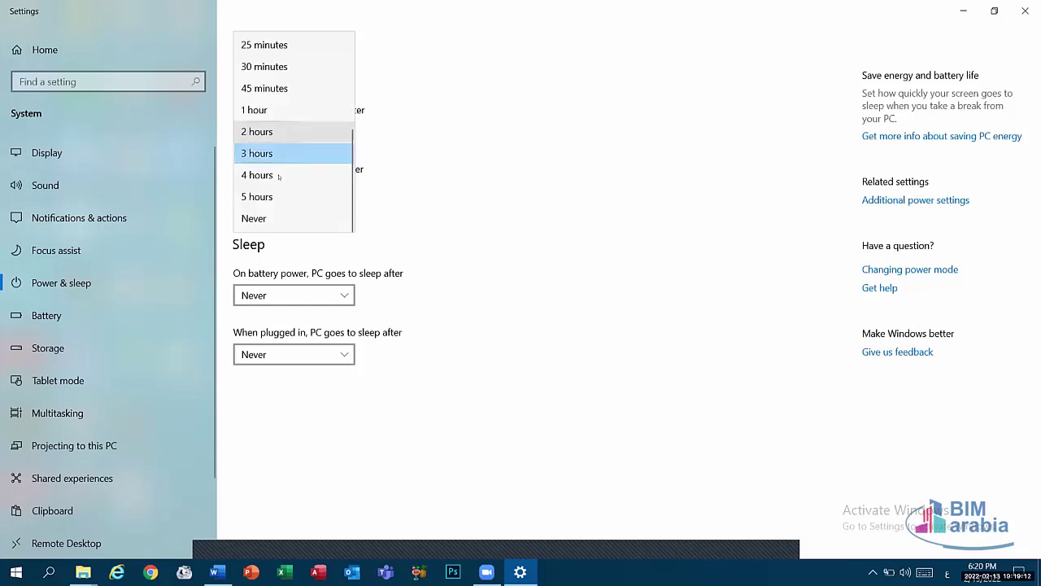
left_click(261, 217)
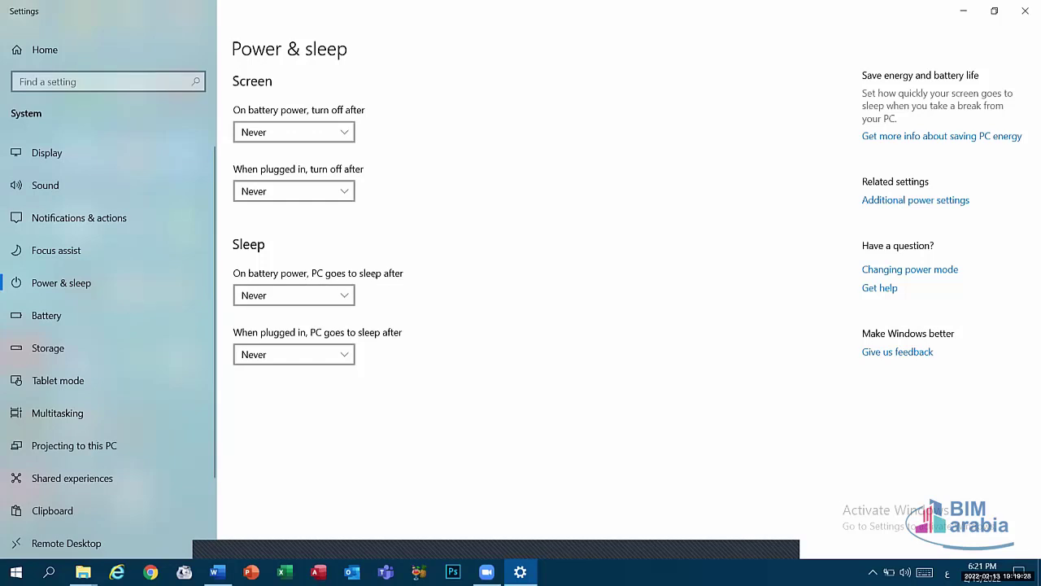
Examine the available times for the PC to sleep on battery power without changing the setting.
left_click(316, 291)
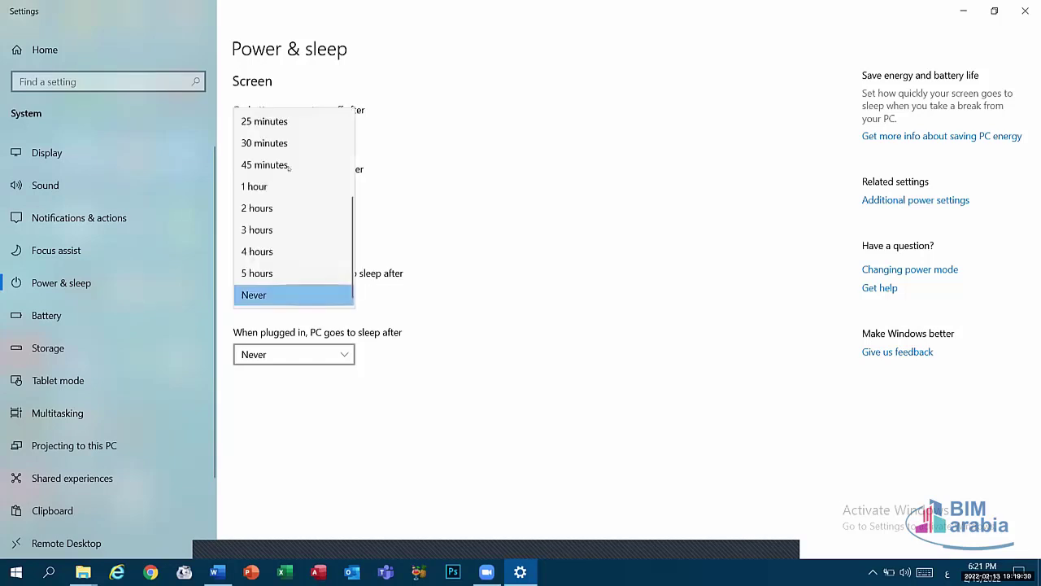
scroll(254, 262, "up", 2)
scroll(254, 244, "up", 1)
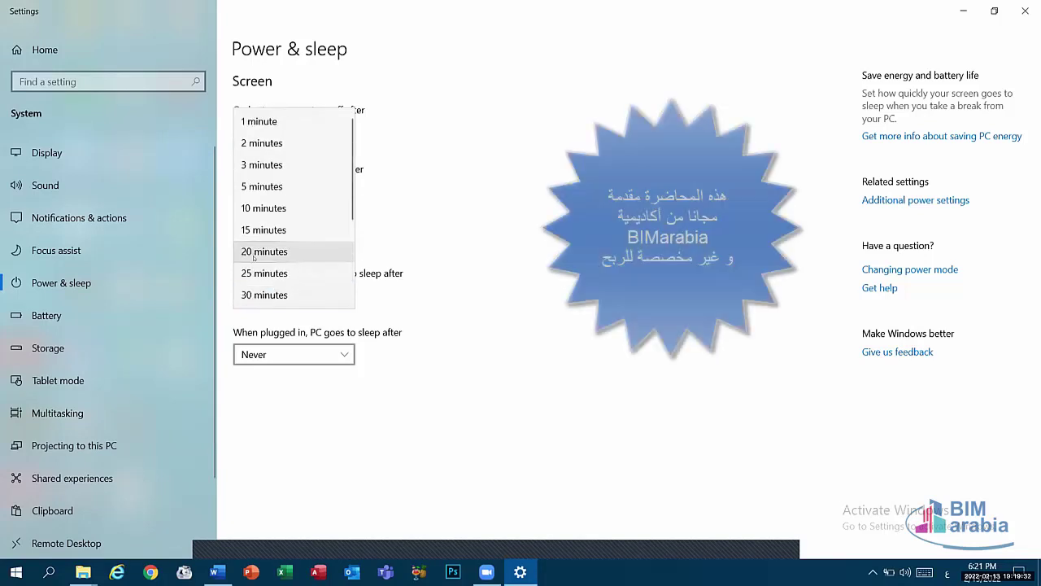
scroll(254, 244, "down", 3)
scroll(254, 236, "up", 3)
left_click(522, 247)
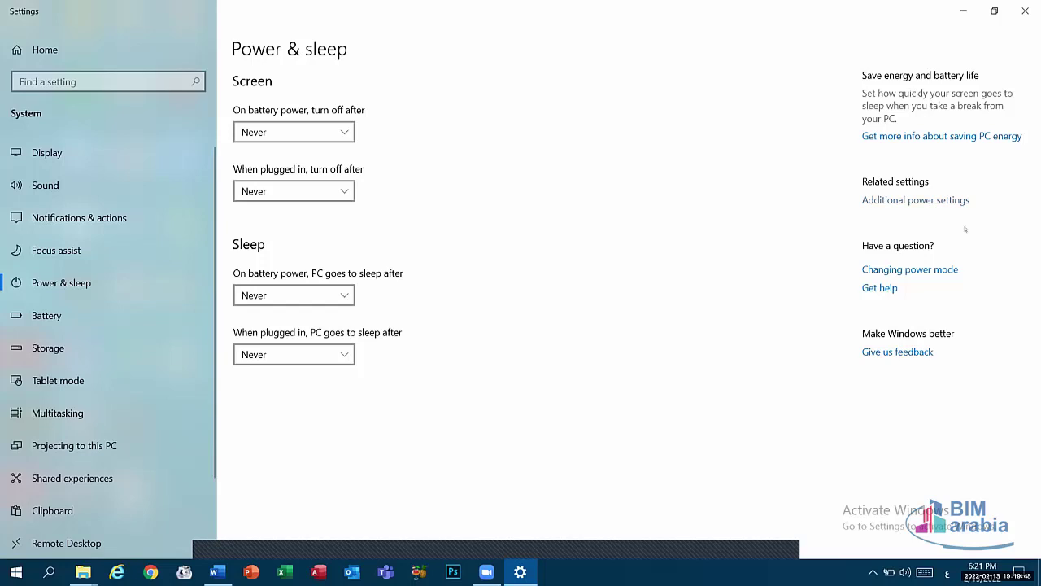
View what the power button does through the additional power settings, and check the Start menu's power options.
left_click(880, 203)
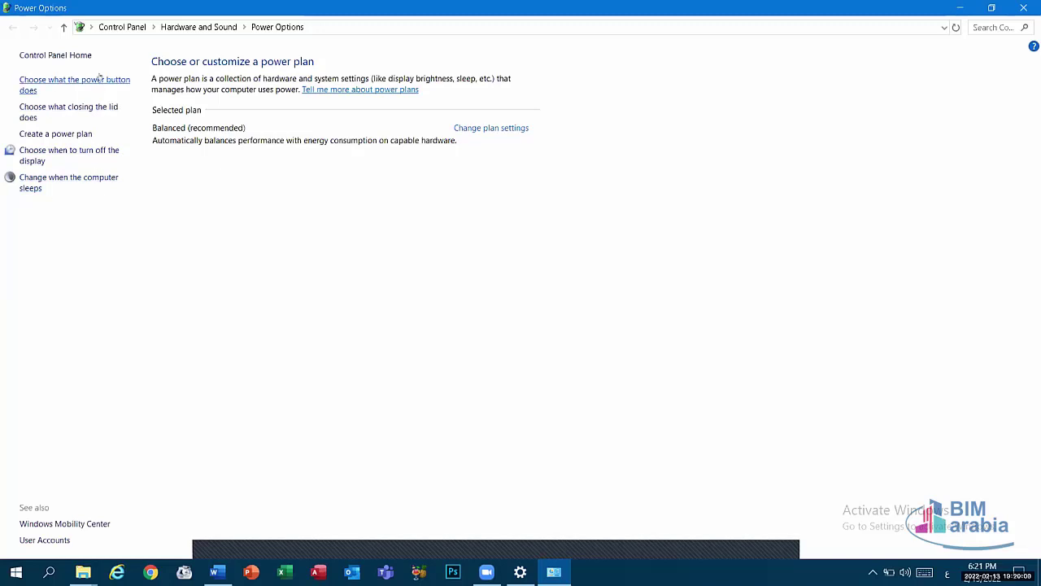
left_click(40, 84)
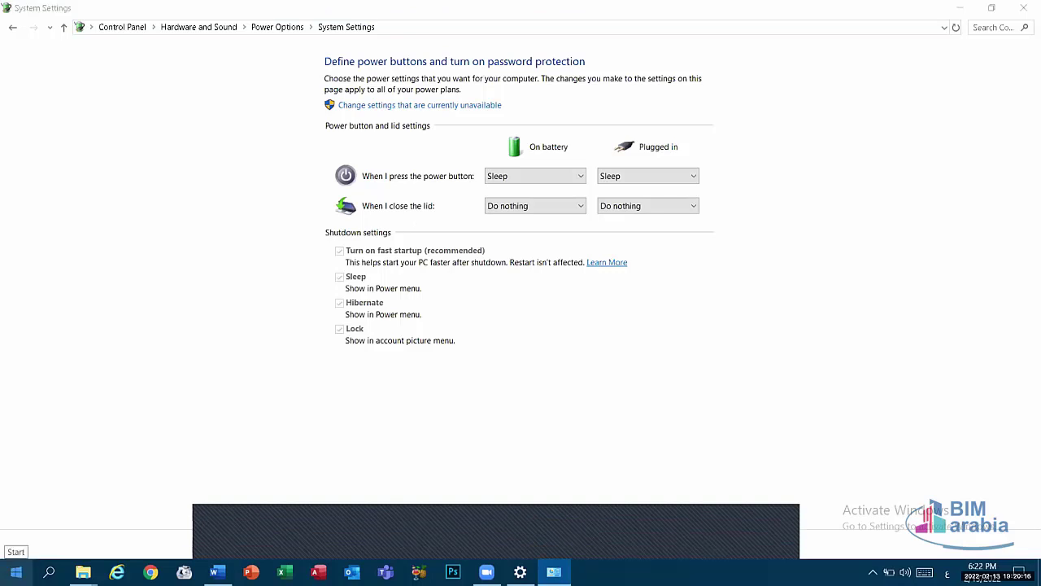
left_click(16, 572)
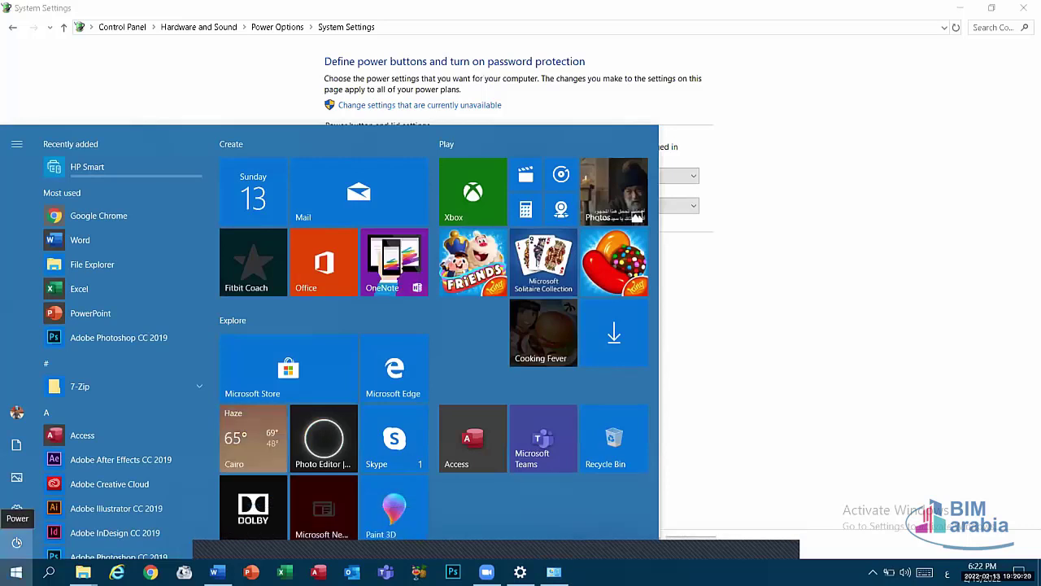
left_click(16, 542)
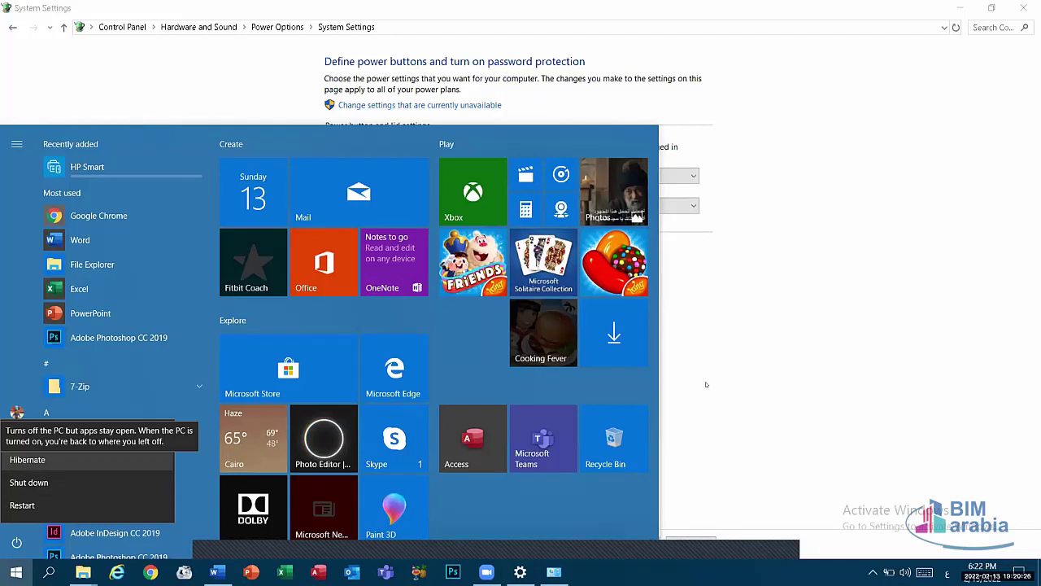
key("Escape")
key("Escape")
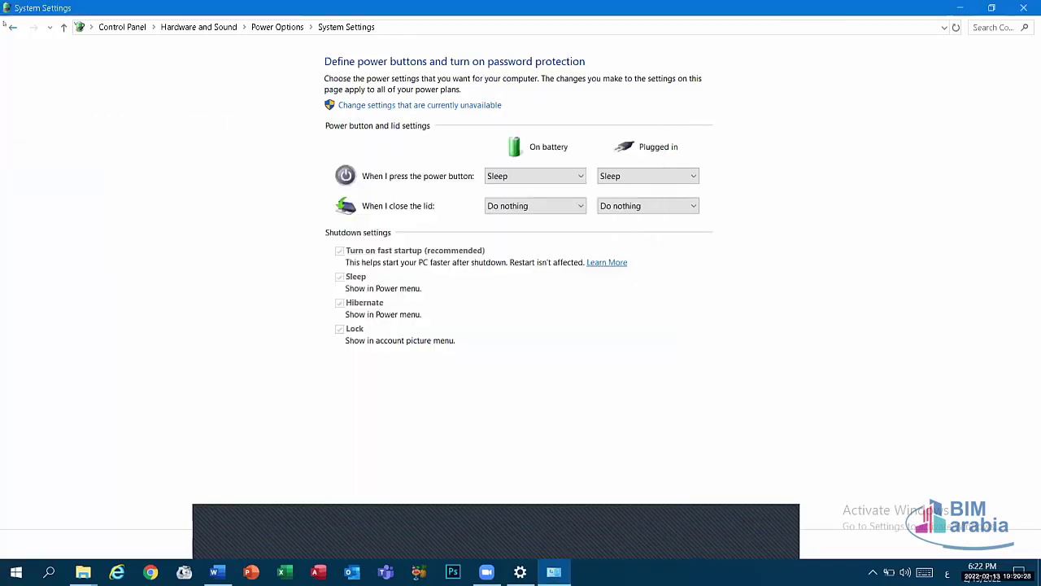
Return to the Power Options overview and close Control Panel to get back to the Power & sleep settings.
left_click(12, 27)
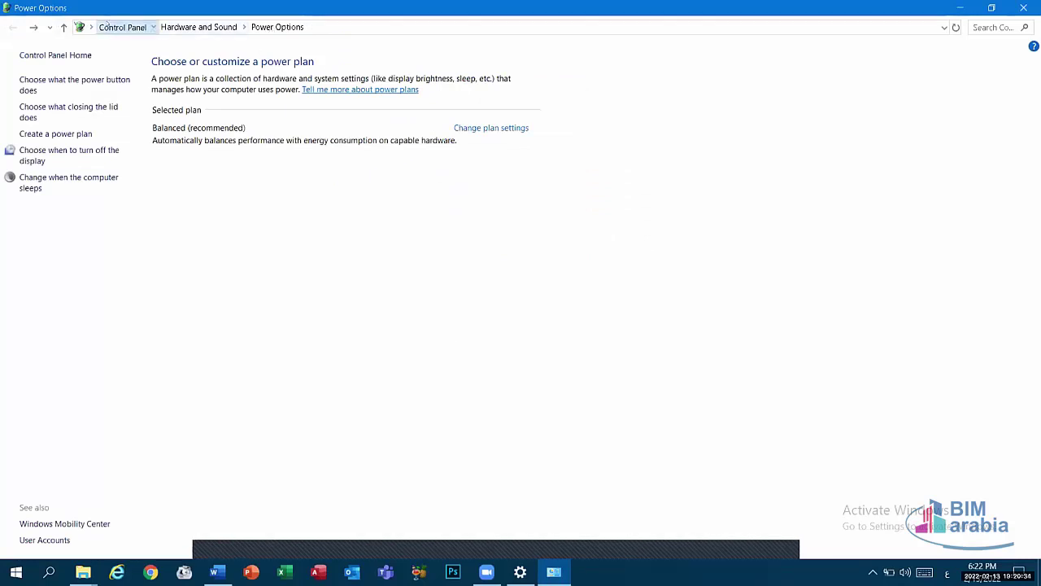
left_click(122, 27)
left_click(1023, 7)
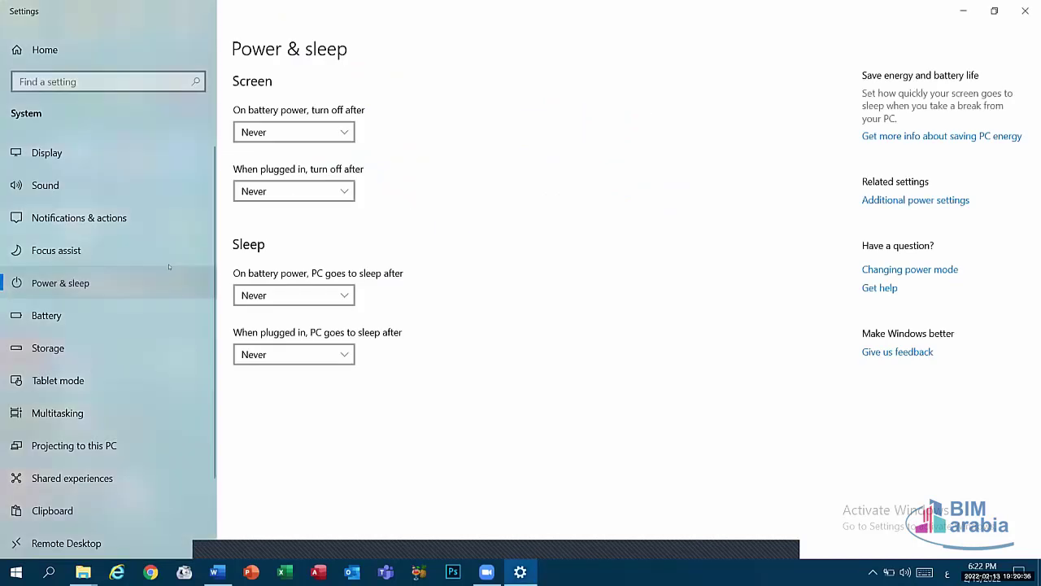
Try removing Hibernate from the Power menu through the additional power settings for the power button, and save the changes.
left_click(915, 201)
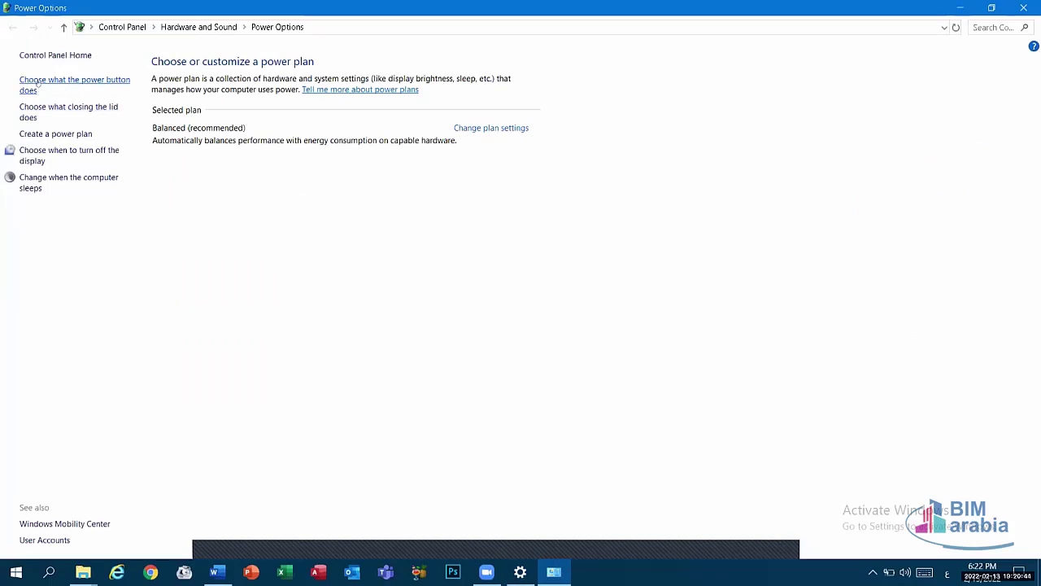
left_click(39, 82)
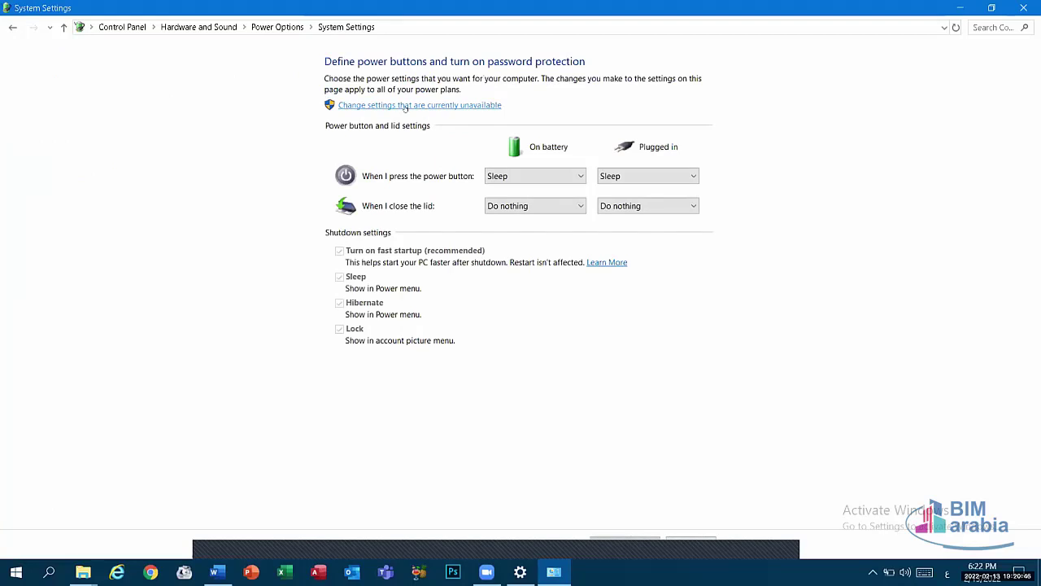
left_click(384, 107)
left_click(378, 107)
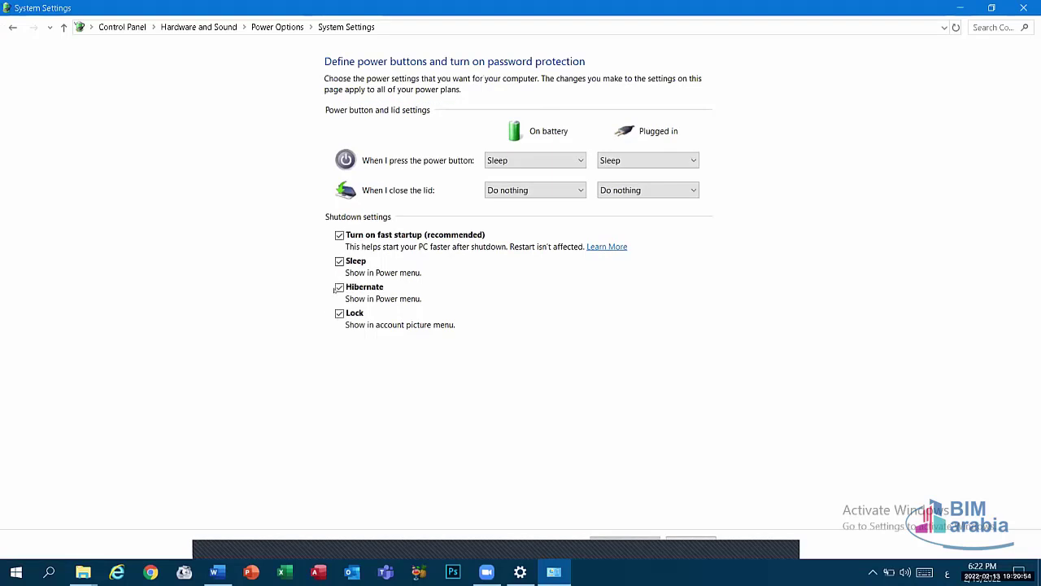
left_click(337, 288)
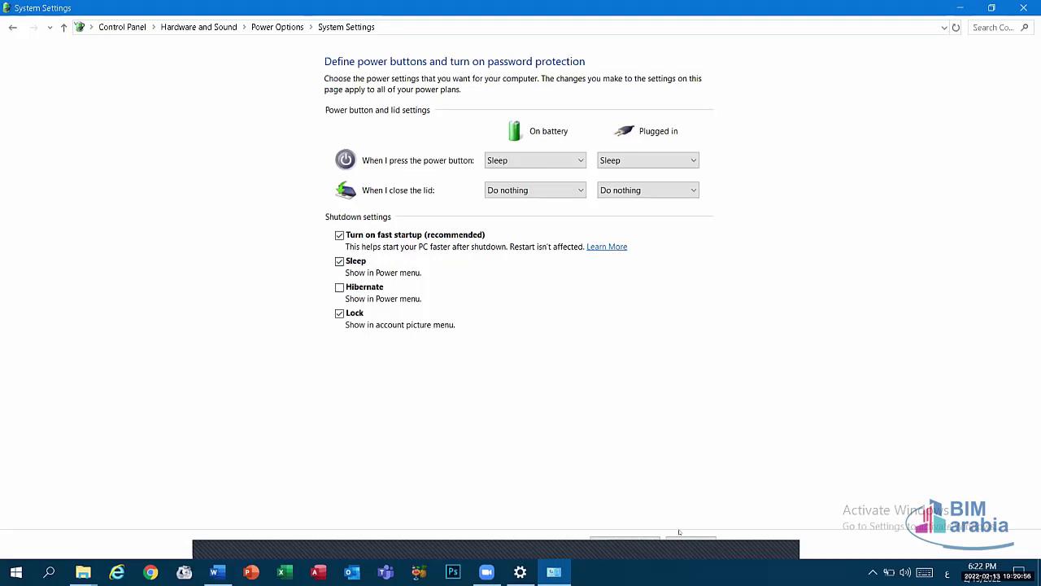
left_click(637, 544)
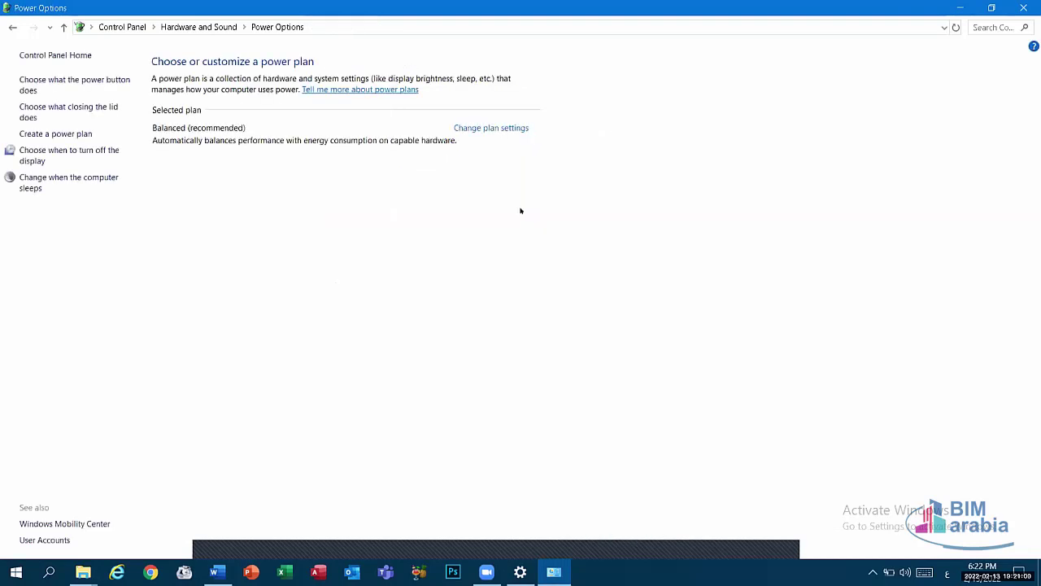
Check the Start menu's power options for the effect of hiding Hibernate.
left_click(15, 572)
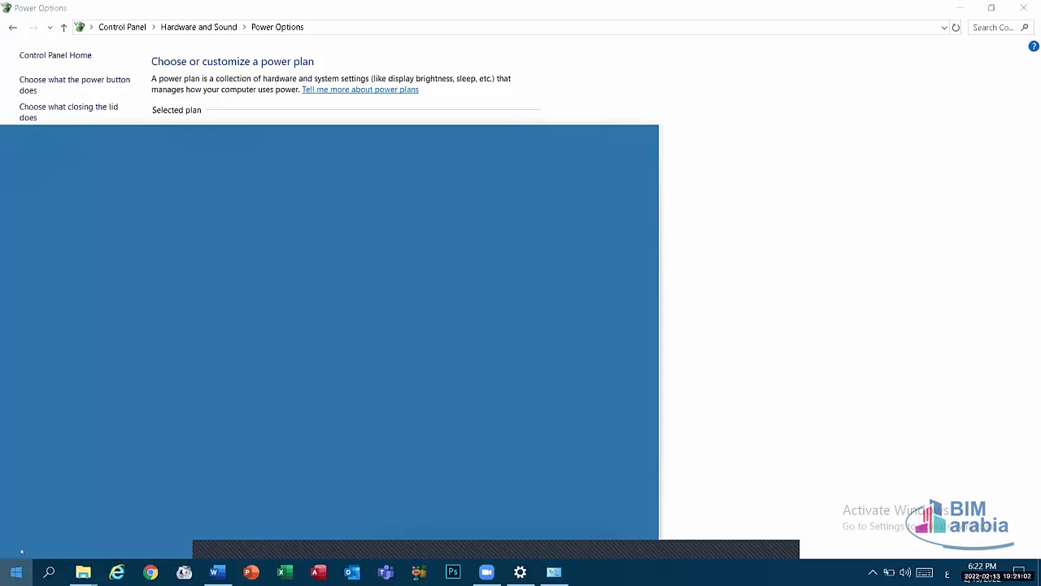
left_click(15, 542)
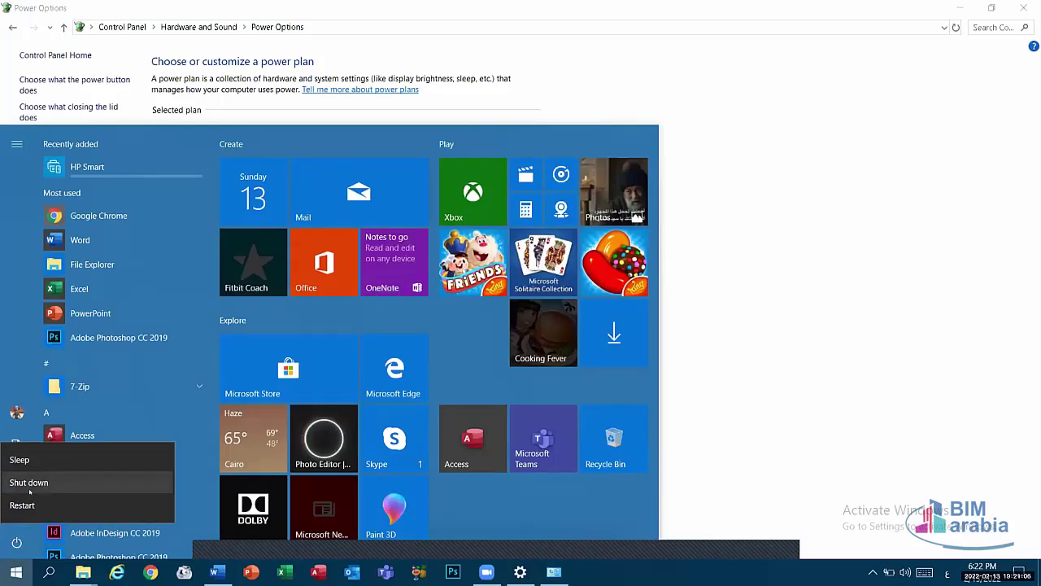
left_click(756, 314)
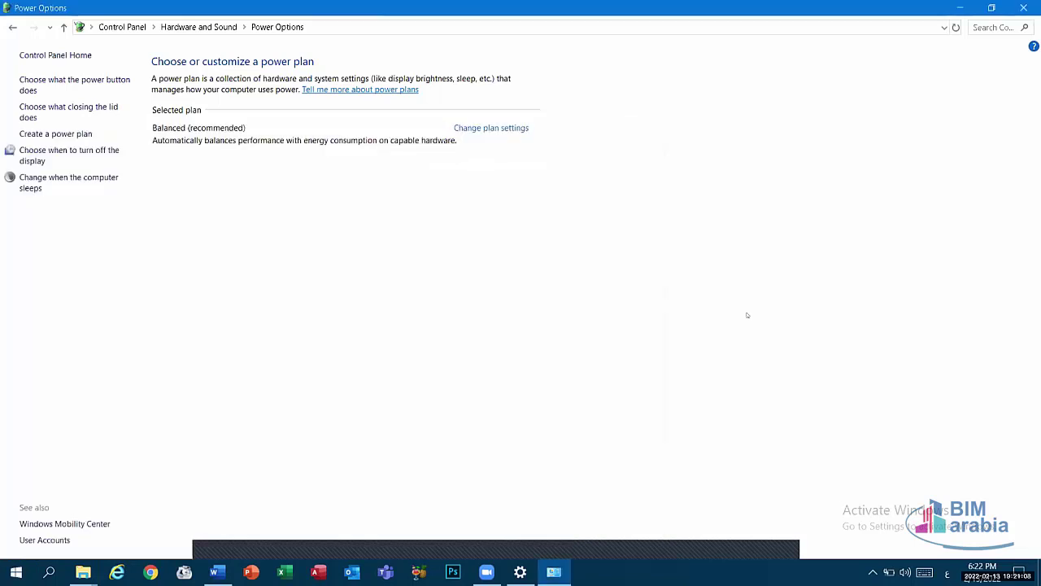
Re-enable Hibernate in the shutdown settings of the power button page and save the changes.
left_click(73, 83)
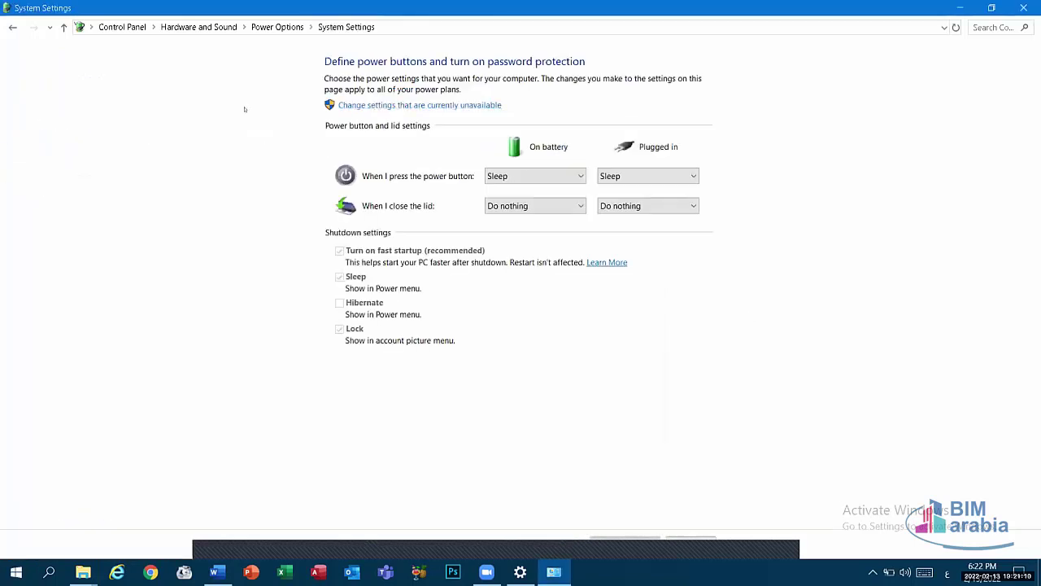
left_click(376, 105)
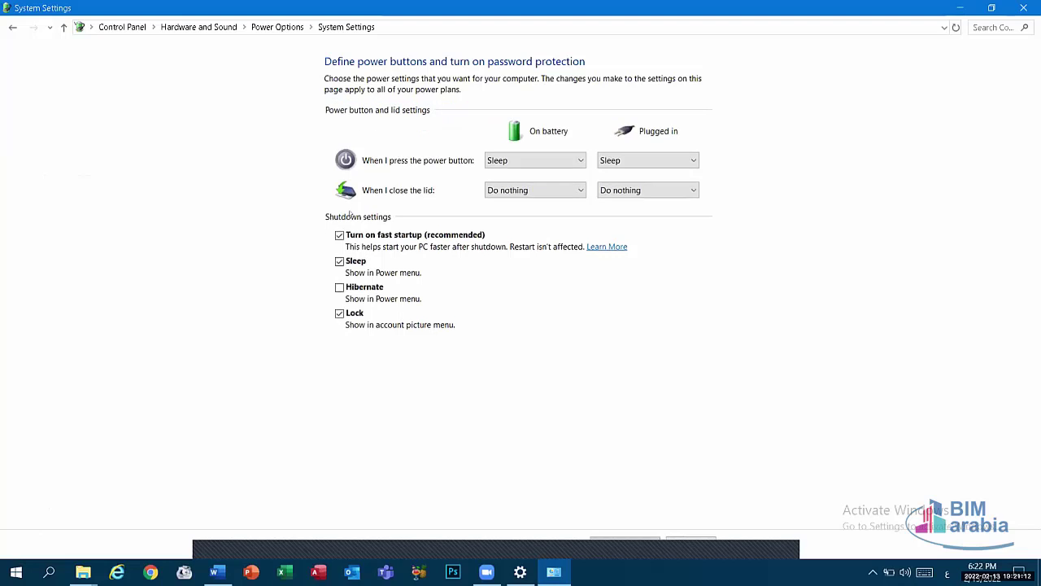
left_click(339, 287)
left_click(634, 543)
Check the Start menu's power options for Hibernate again, and close Control Panel to get back to Power & sleep.
left_click(16, 571)
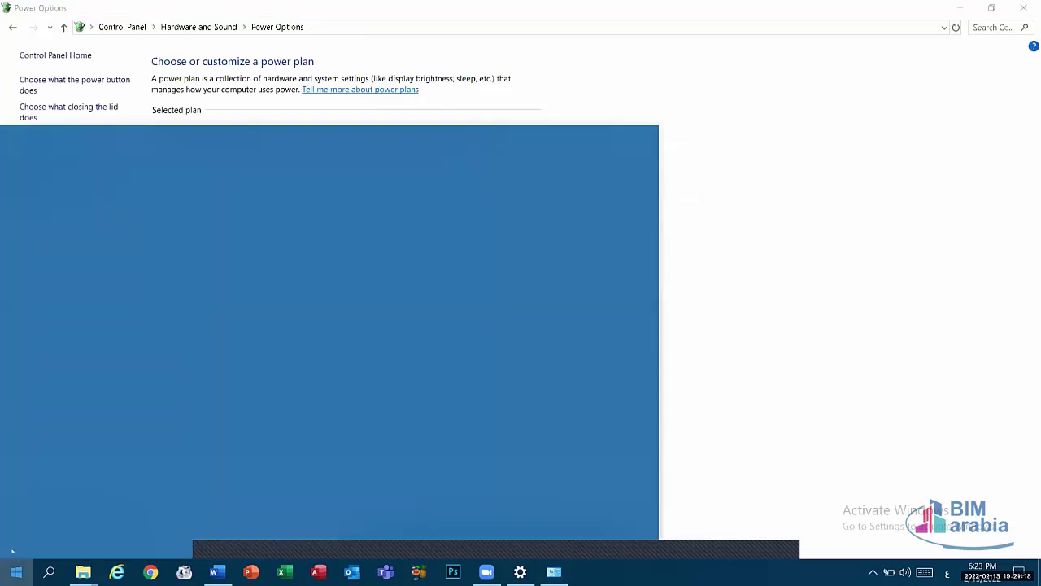
left_click(16, 542)
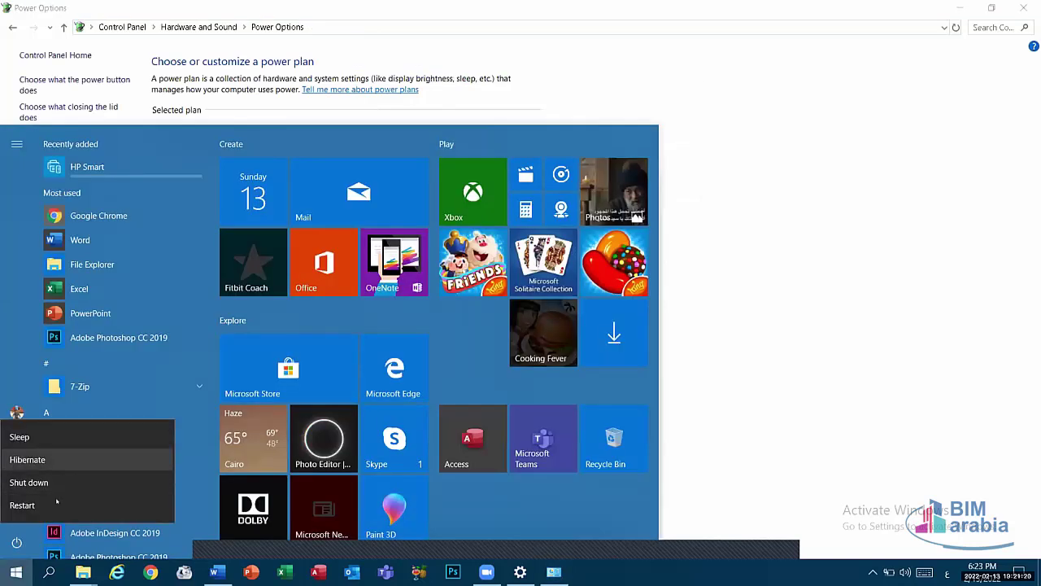
left_click(879, 228)
left_click(883, 146)
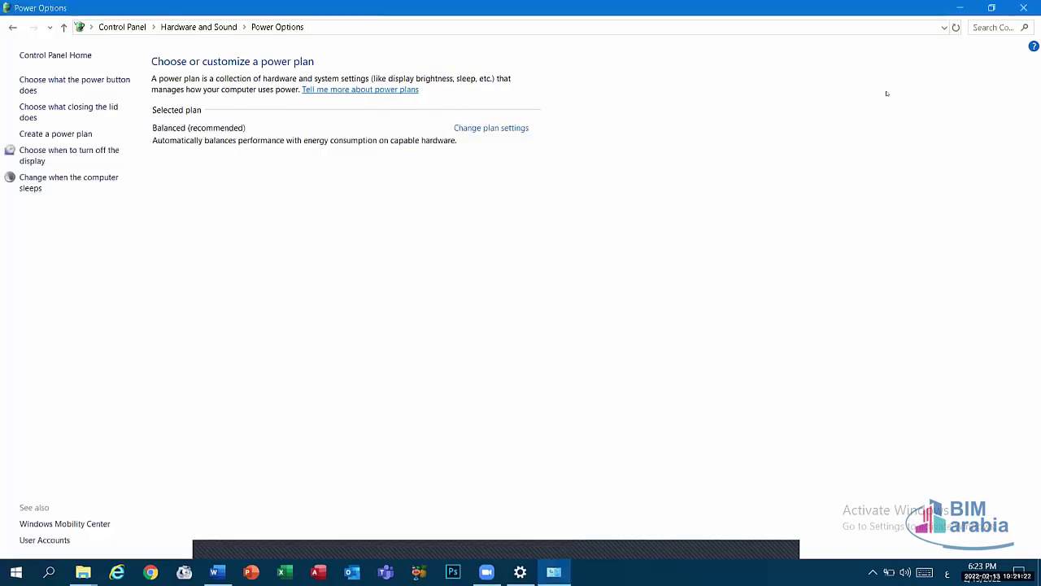
left_click(1018, 7)
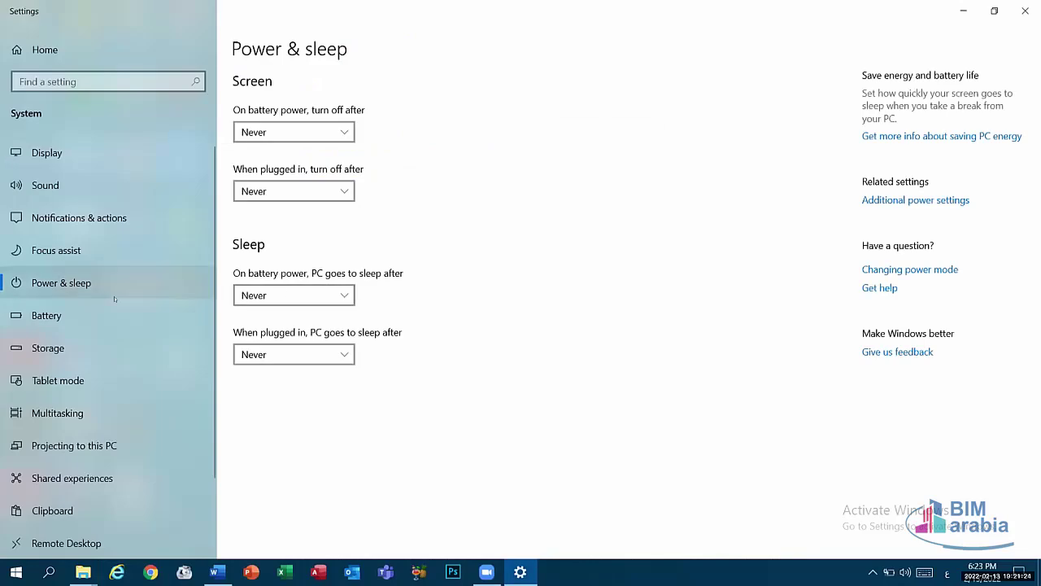
View the Battery, Tablet mode, Remote Desktop and Clipboard pages of the system settings.
left_click(56, 323)
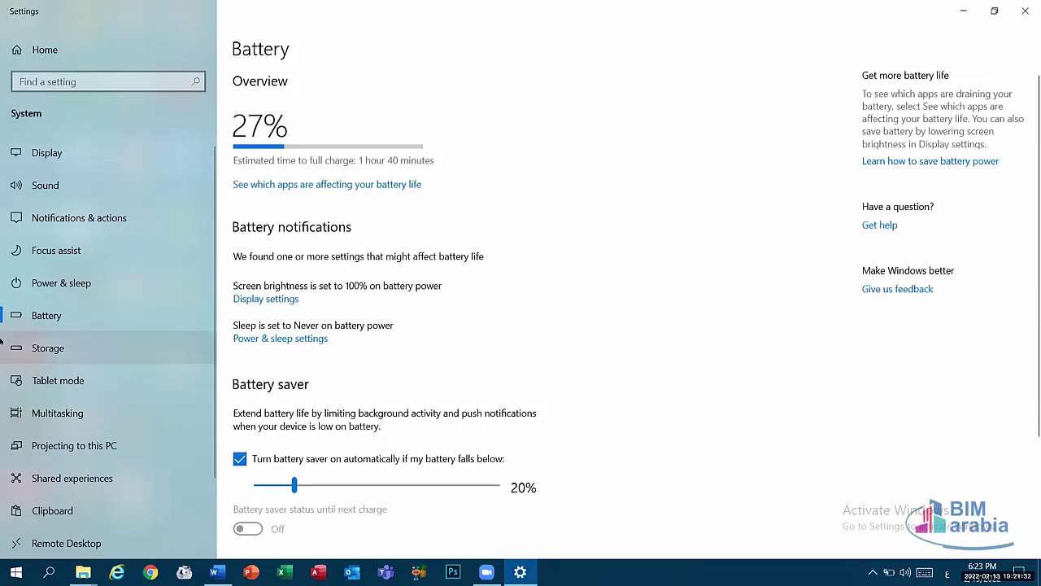
left_click(58, 380)
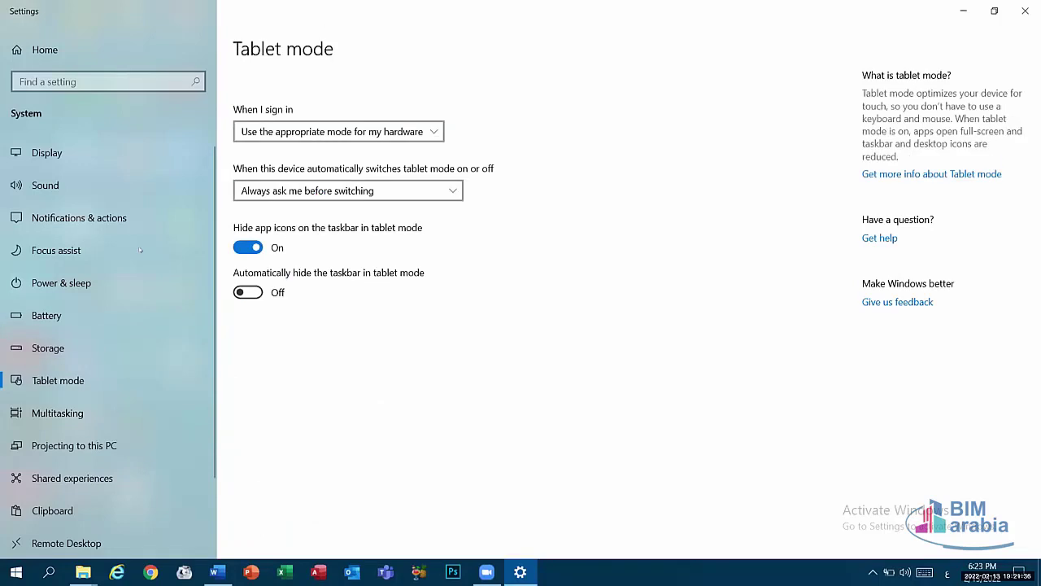
scroll(80, 460, "down", 2)
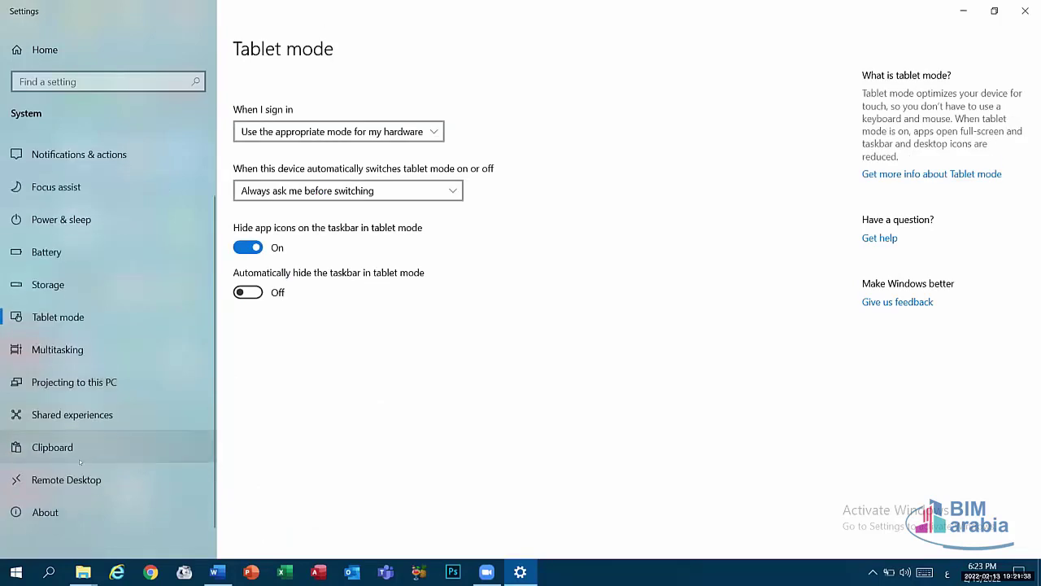
left_click(87, 480)
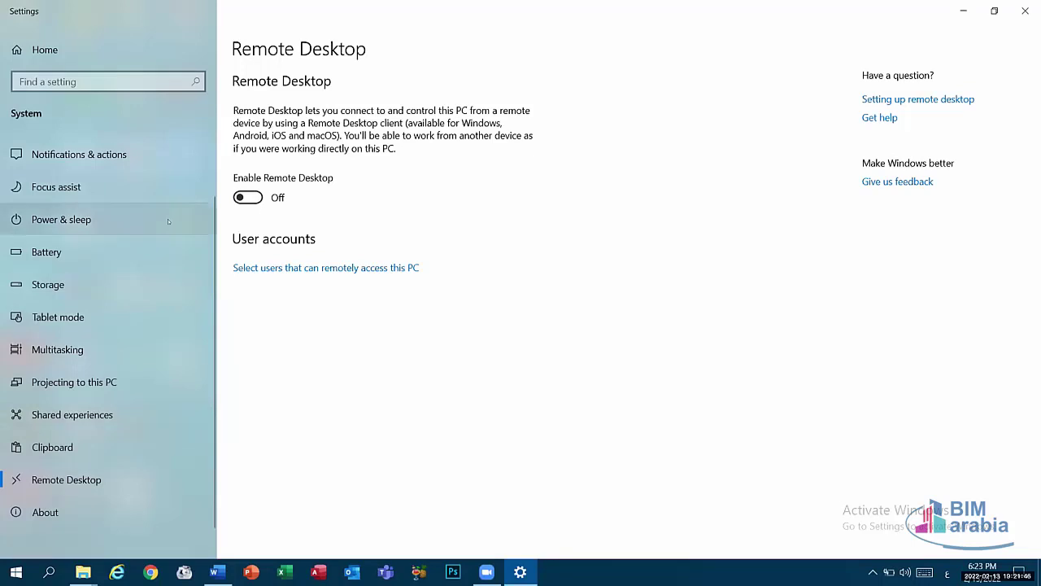
left_click(114, 448)
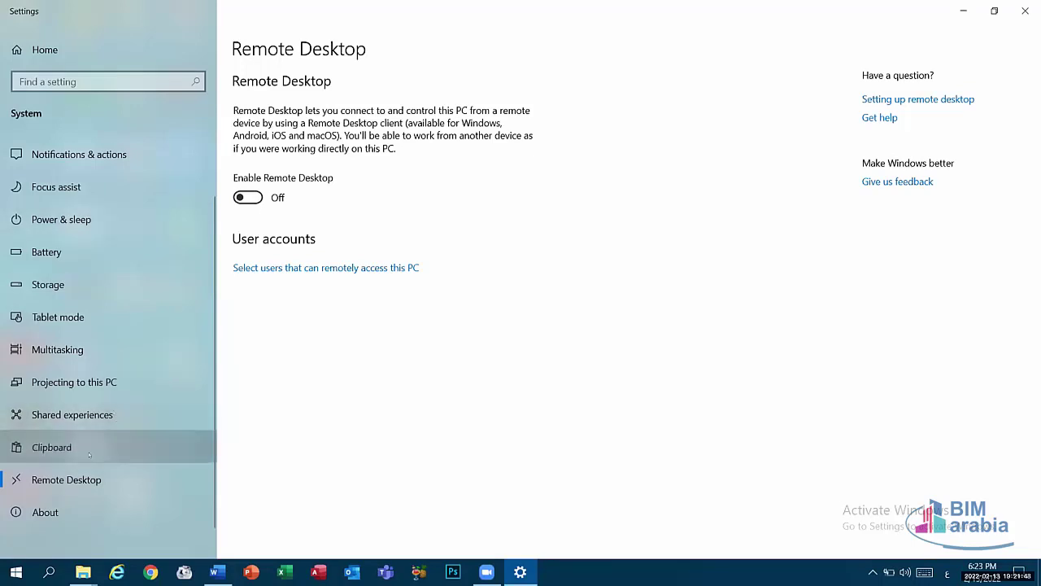
Examine the Storage page's local drives and the Tablet mode options, and close Settings to return to the desktop.
scroll(57, 309, "up", 1)
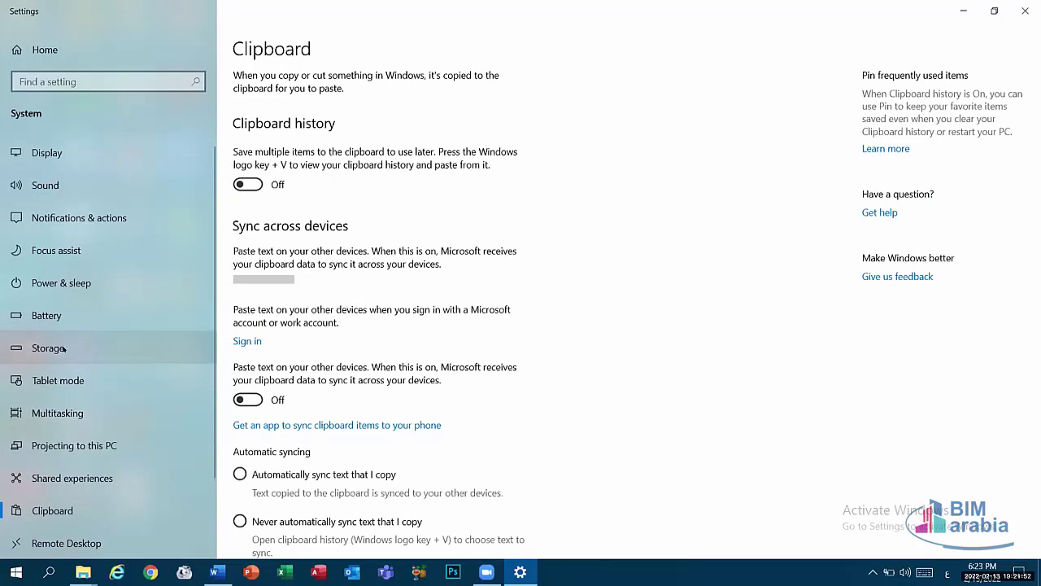
left_click(63, 349)
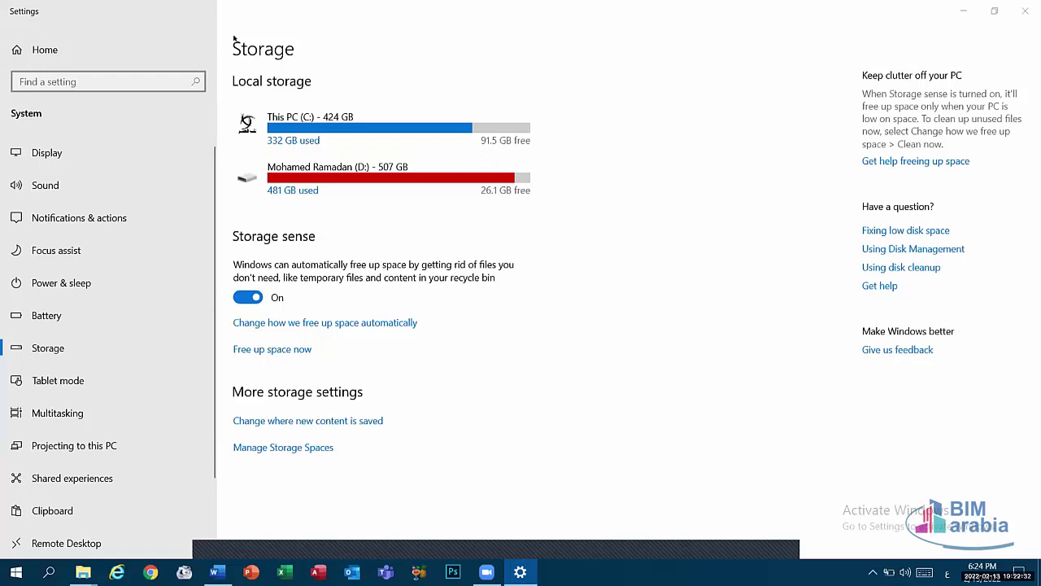
left_click(230, 72)
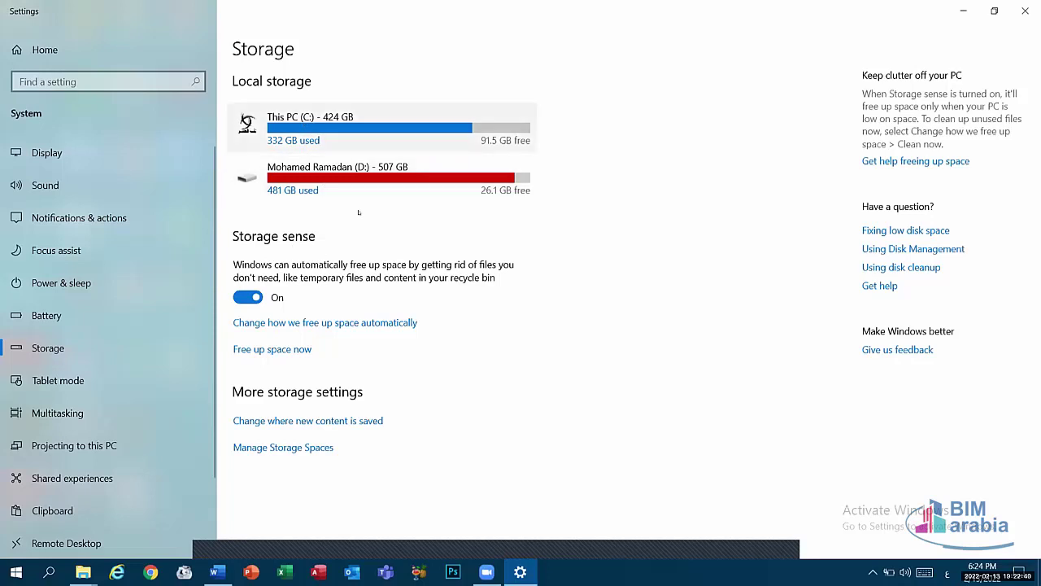
left_click(112, 380)
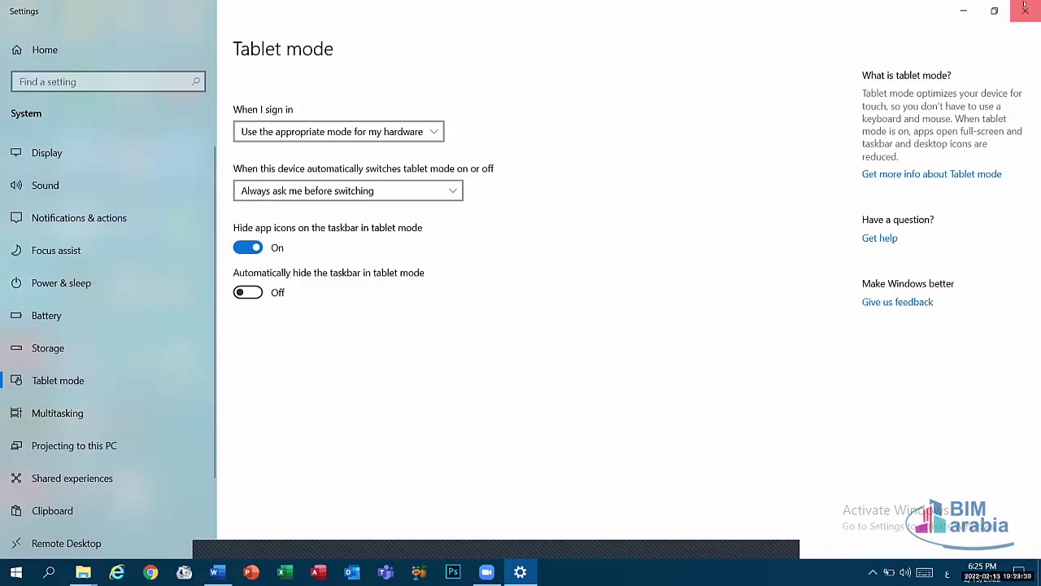
key("alt+F4")
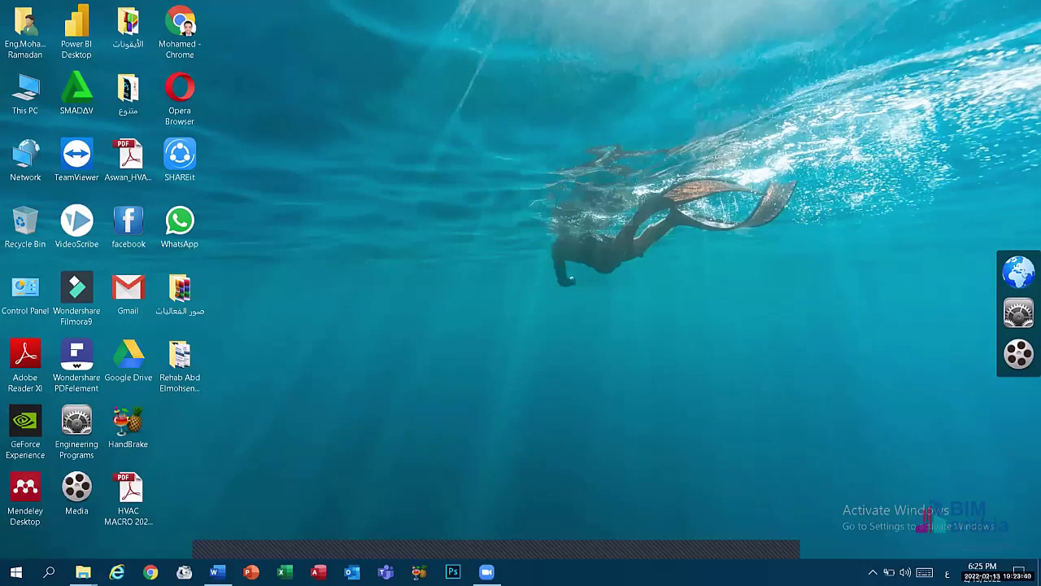
Show the Address toolbar on the taskbar.
right_click(688, 572)
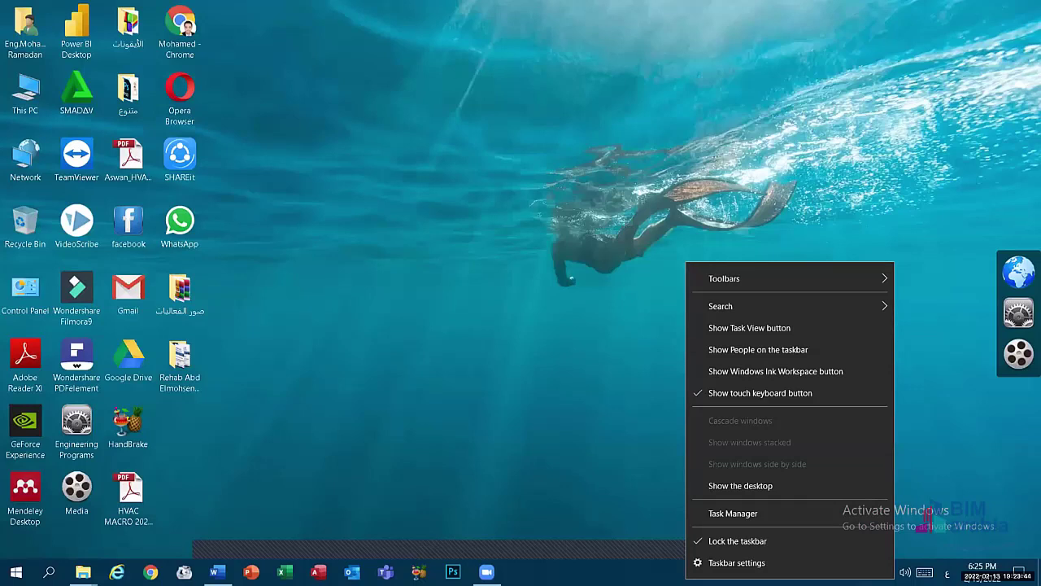
right_click(545, 572)
mouse_move(598, 279)
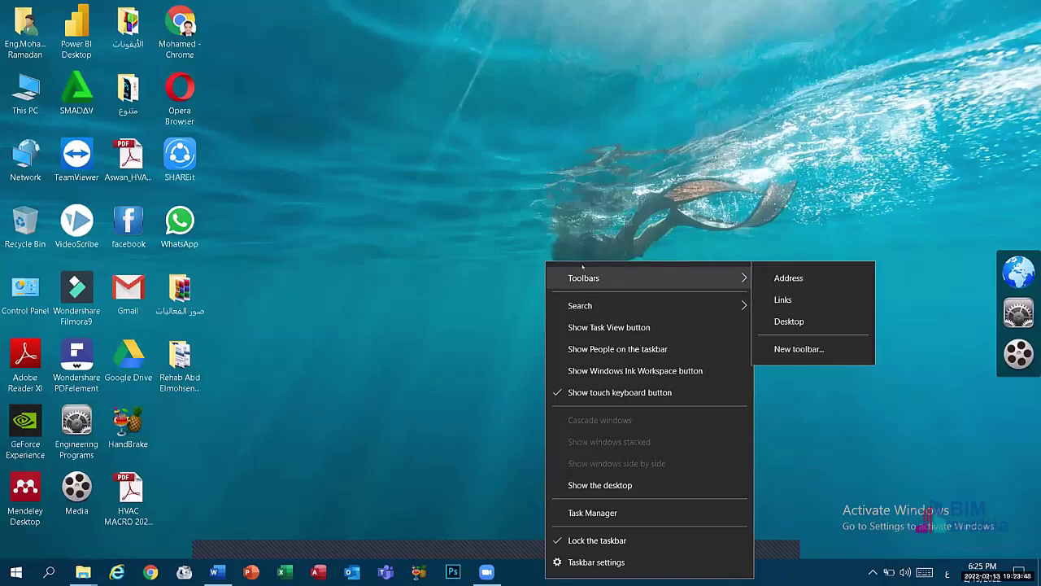
left_click(785, 278)
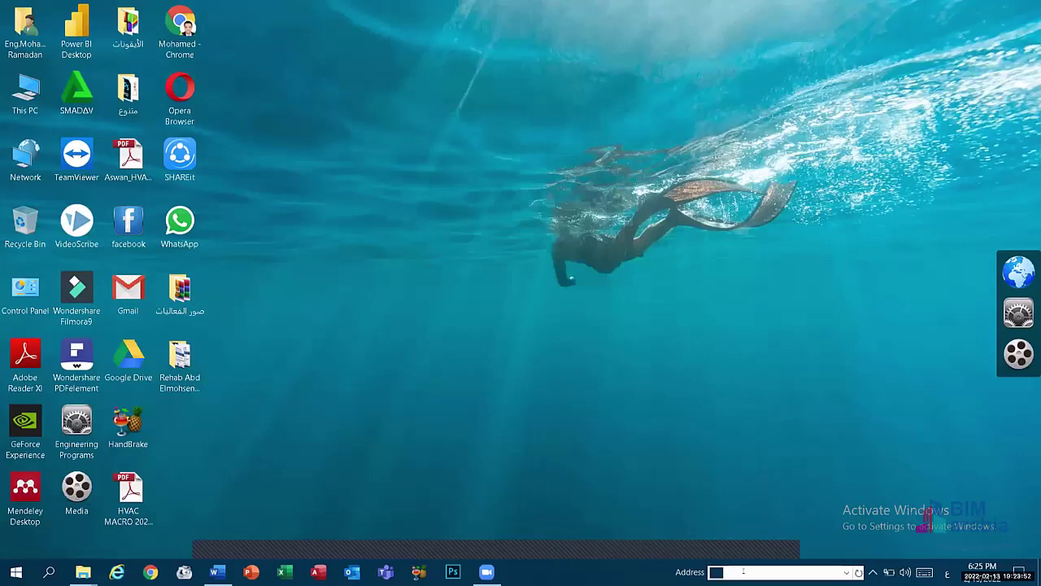
Try entering "فق" in the taskbar's Address toolbar and clear the text again.
left_click(743, 574)
type("فق")
key("BackSpace")
key("BackSpace")
key("BackSpace")
key("BackSpace")
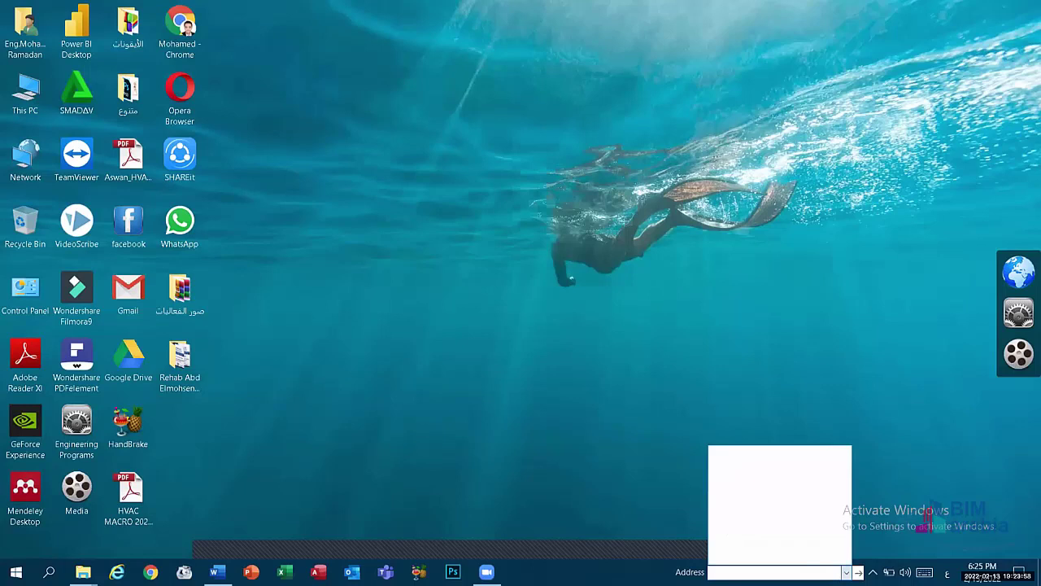
Remove the Address toolbar from the taskbar.
right_click(644, 568)
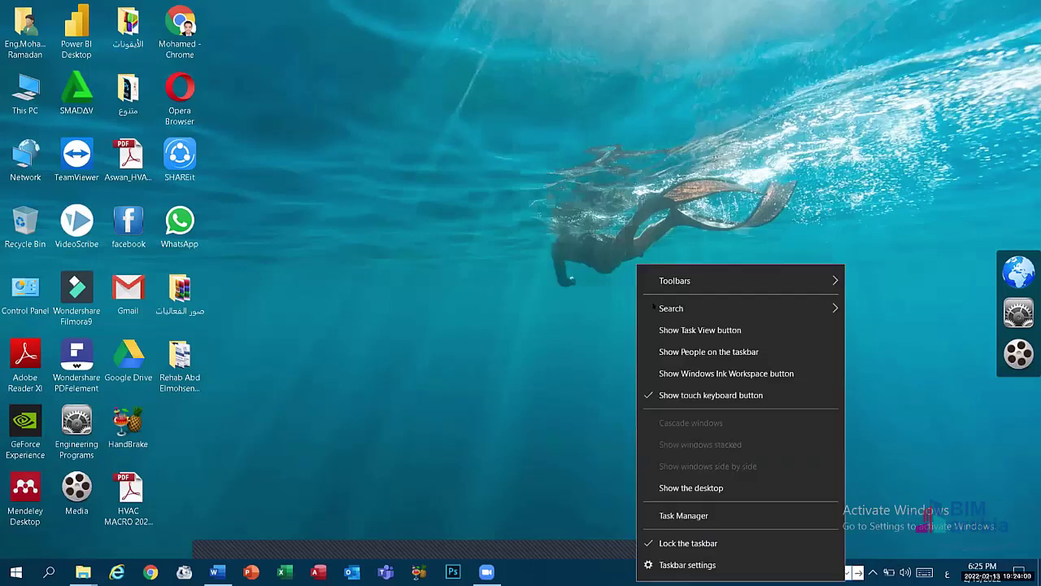
mouse_move(783, 283)
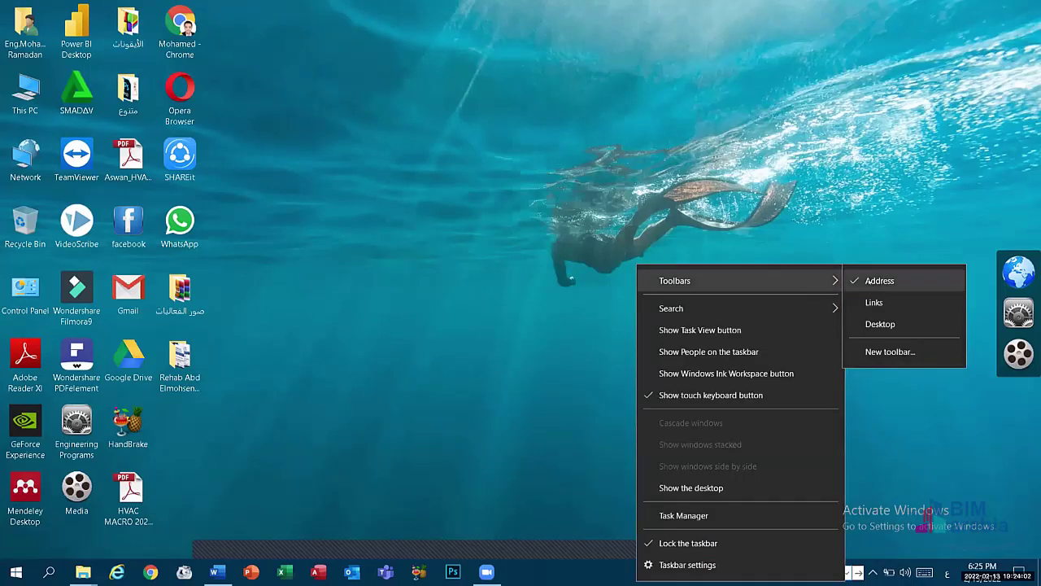
left_click(878, 281)
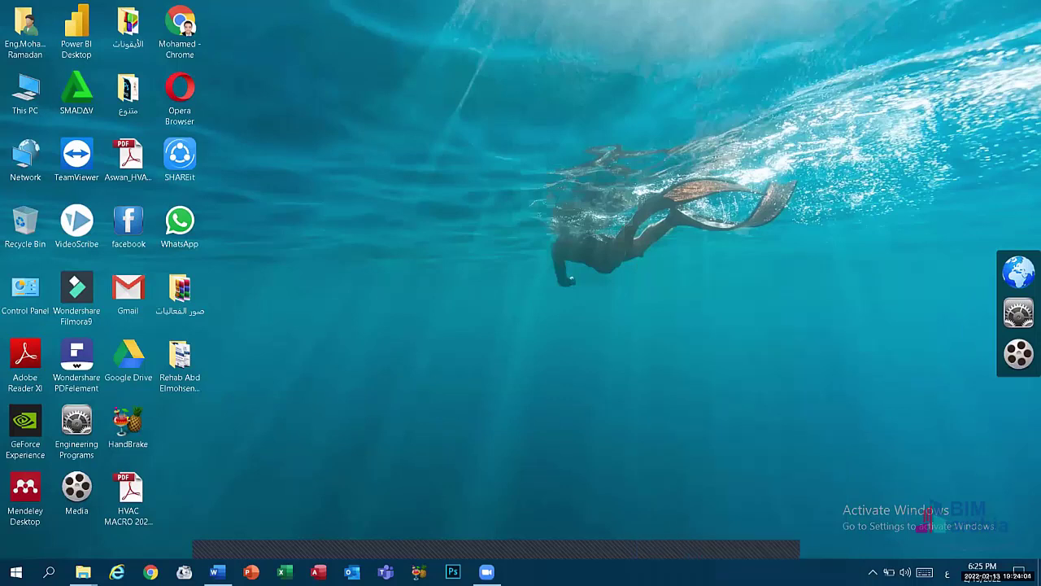
Add the Desktop toolbar to the taskbar, and expand its list to view the desktop items and folders.
right_click(690, 571)
mouse_move(716, 285)
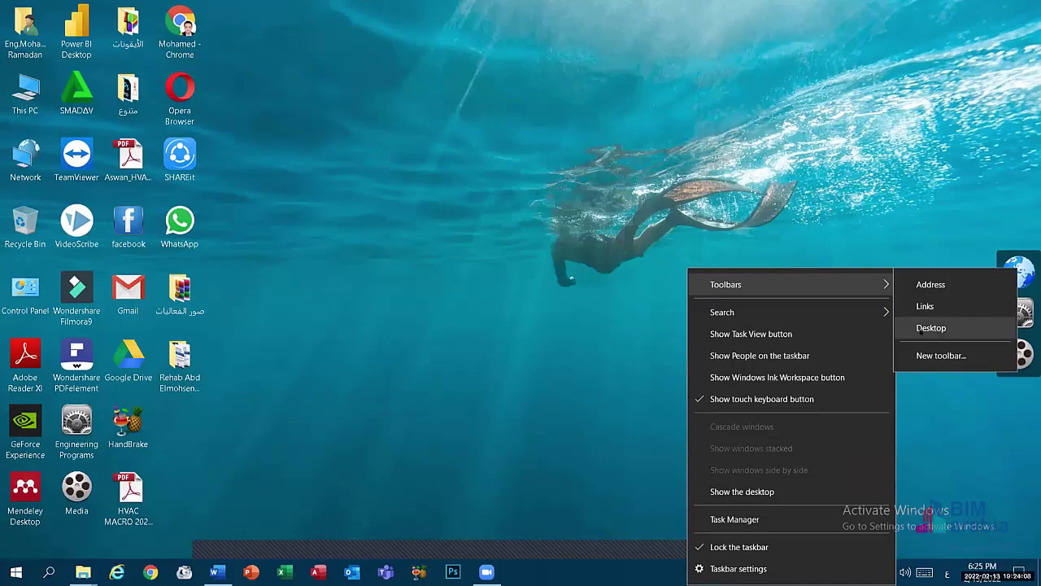
left_click(920, 329)
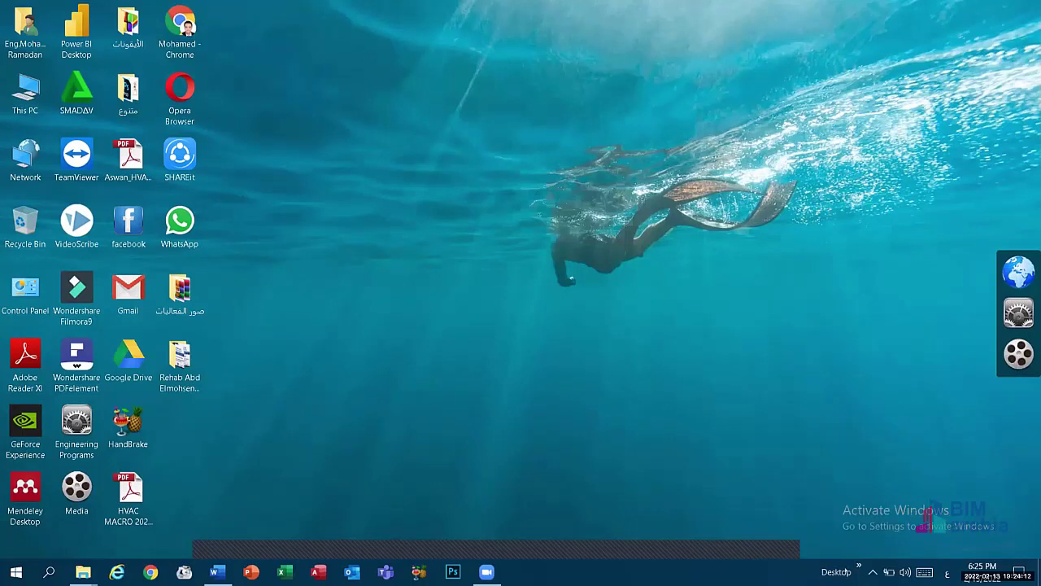
left_click(859, 566)
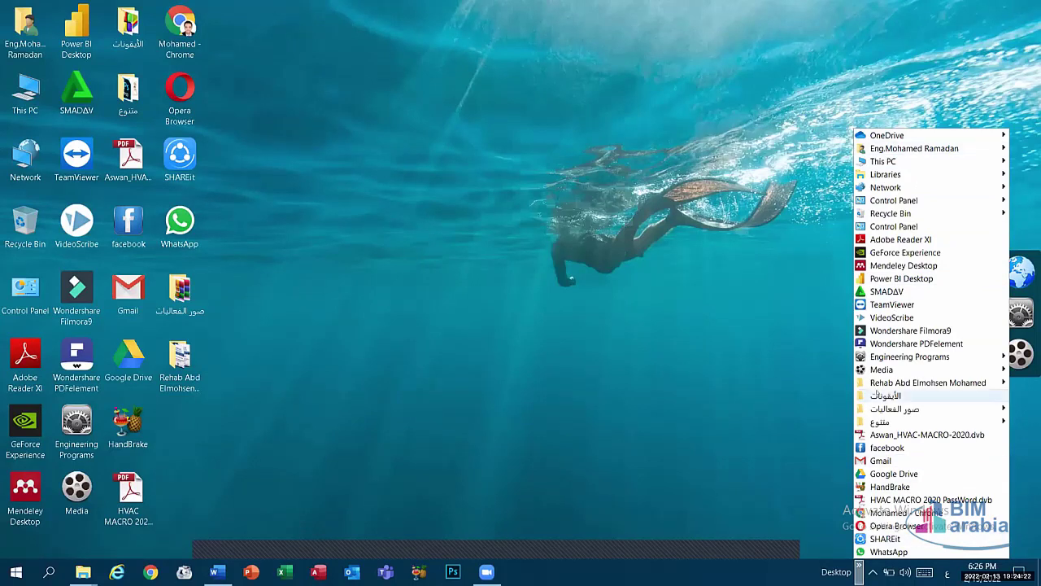
mouse_move(894, 396)
right_click(774, 572)
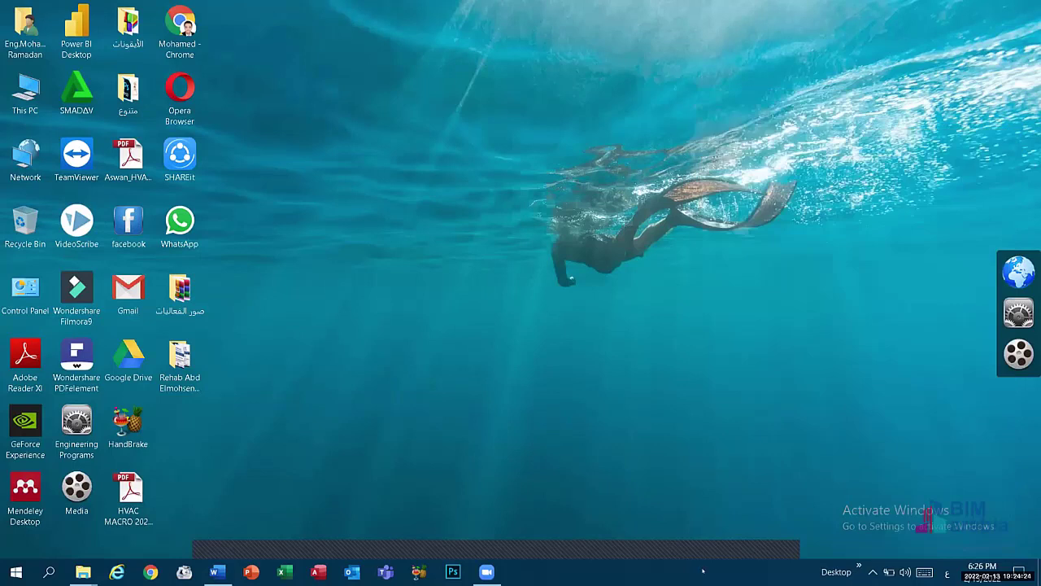
Remove the Desktop toolbar from the taskbar.
right_click(665, 572)
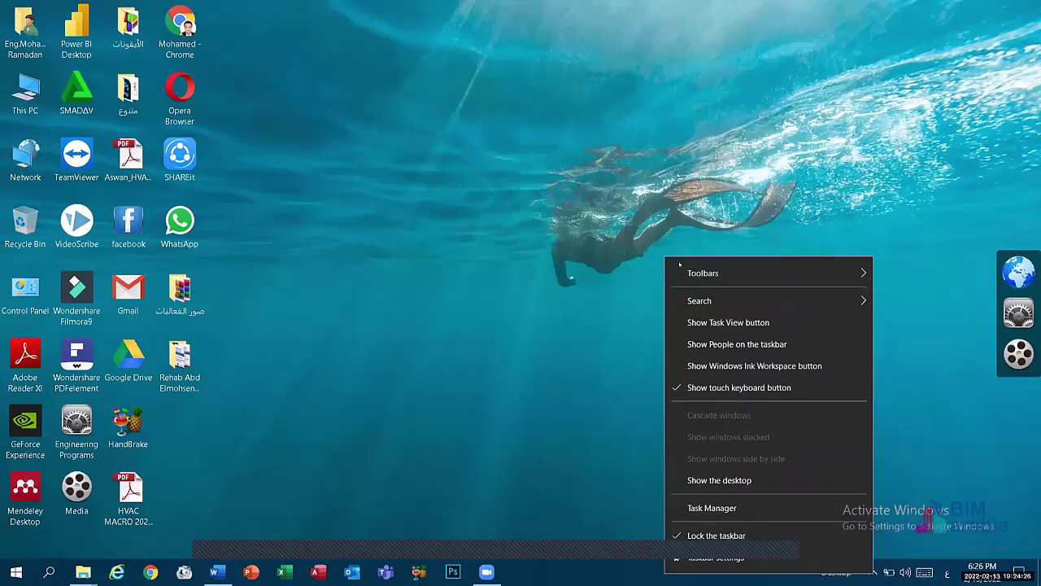
mouse_move(855, 274)
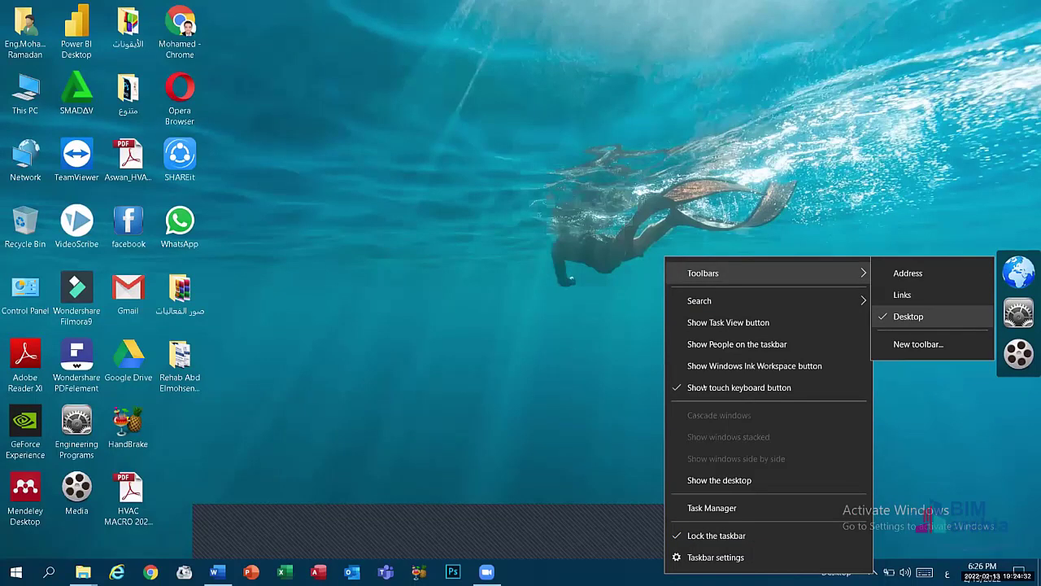
left_click(908, 316)
Set the taskbar's search option to Hidden.
right_click(692, 572)
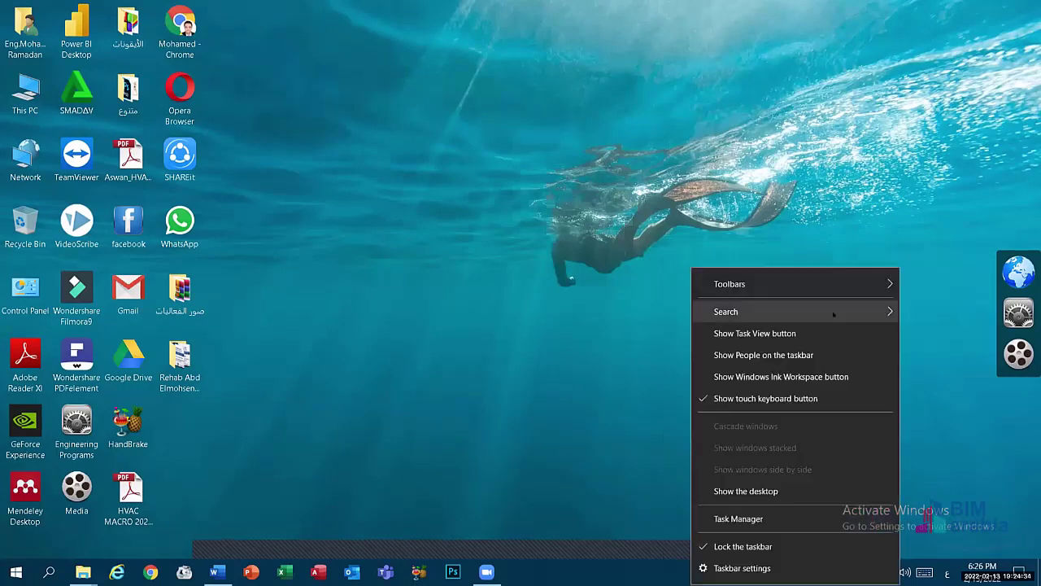
mouse_move(870, 312)
left_click(925, 316)
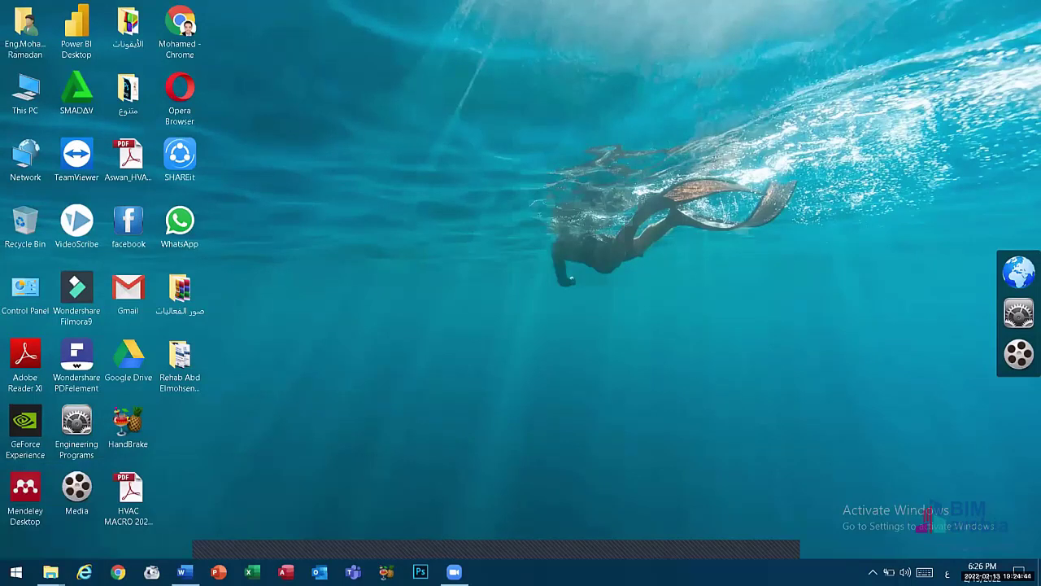
Display search on the taskbar as an icon using the Show search icon option.
right_click(611, 572)
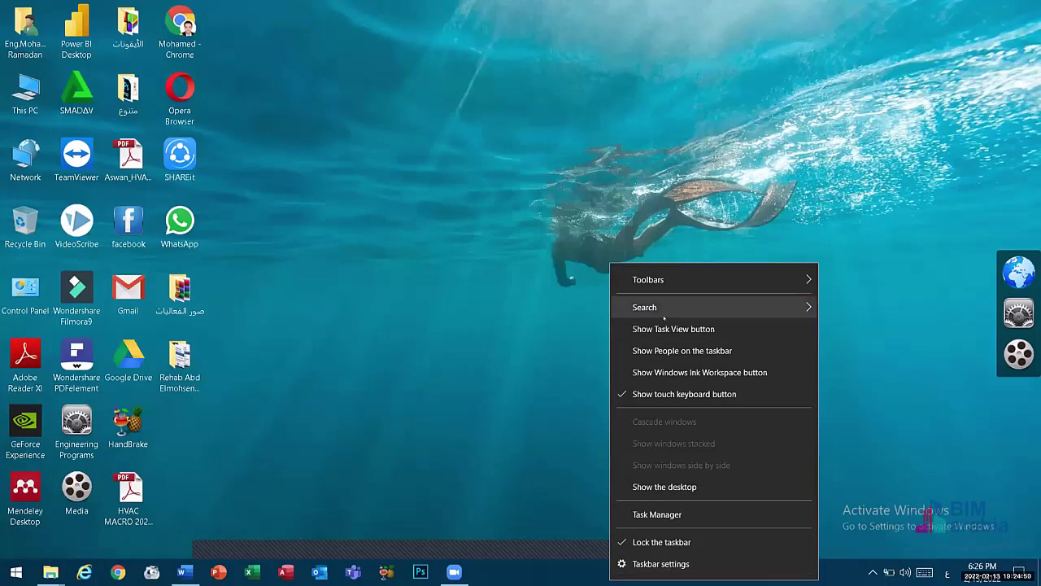
mouse_move(660, 313)
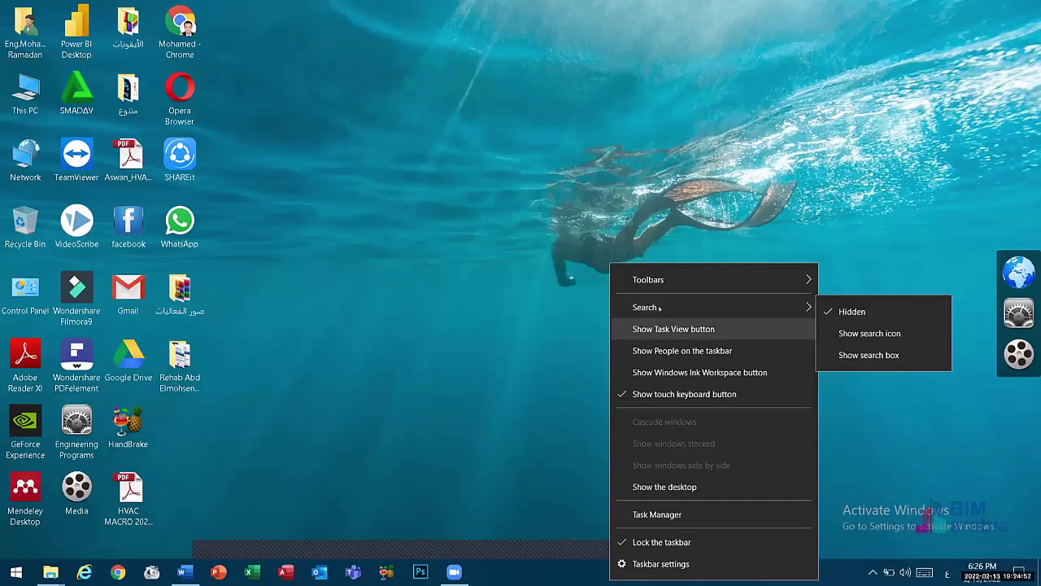
mouse_move(777, 307)
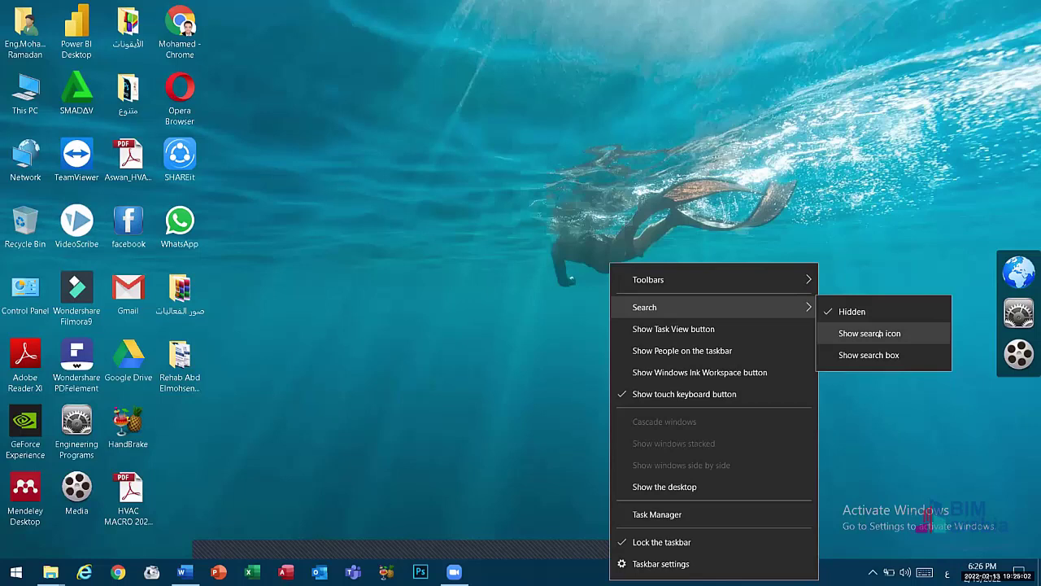
left_click(870, 334)
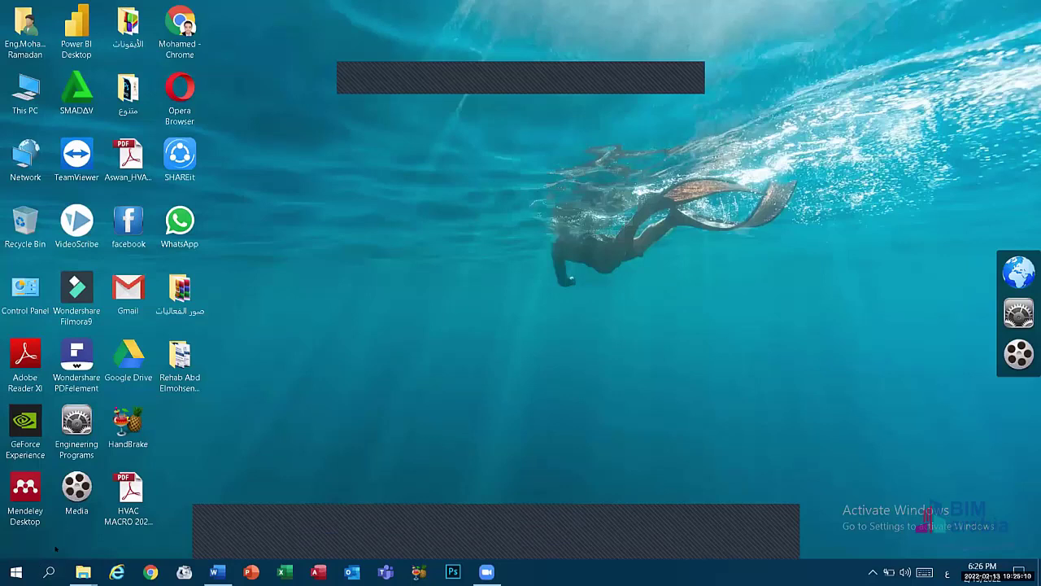
Show the full search box on the taskbar, and reduce it to the search icon again.
right_click(601, 560)
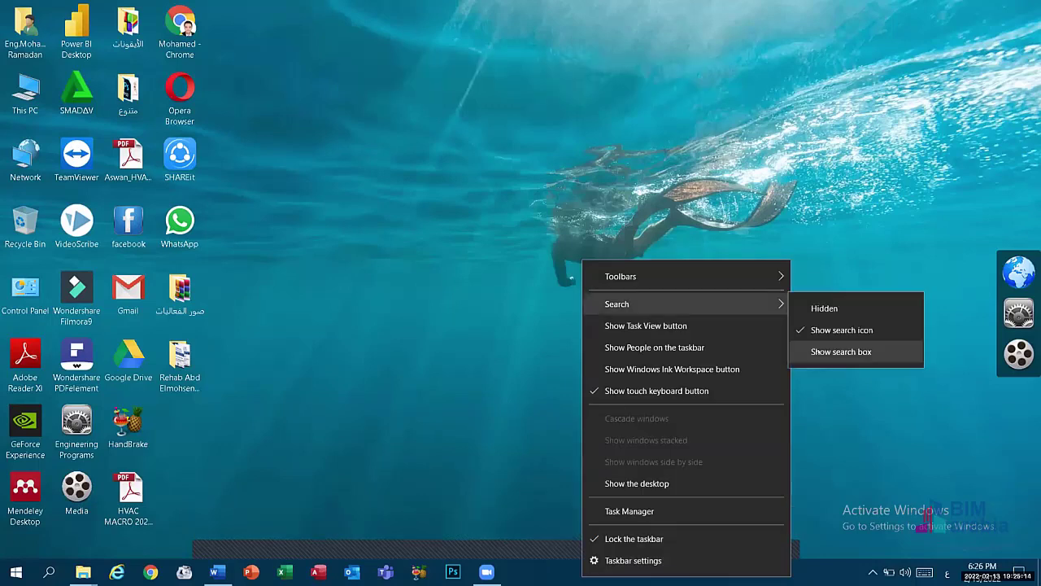
left_click(841, 352)
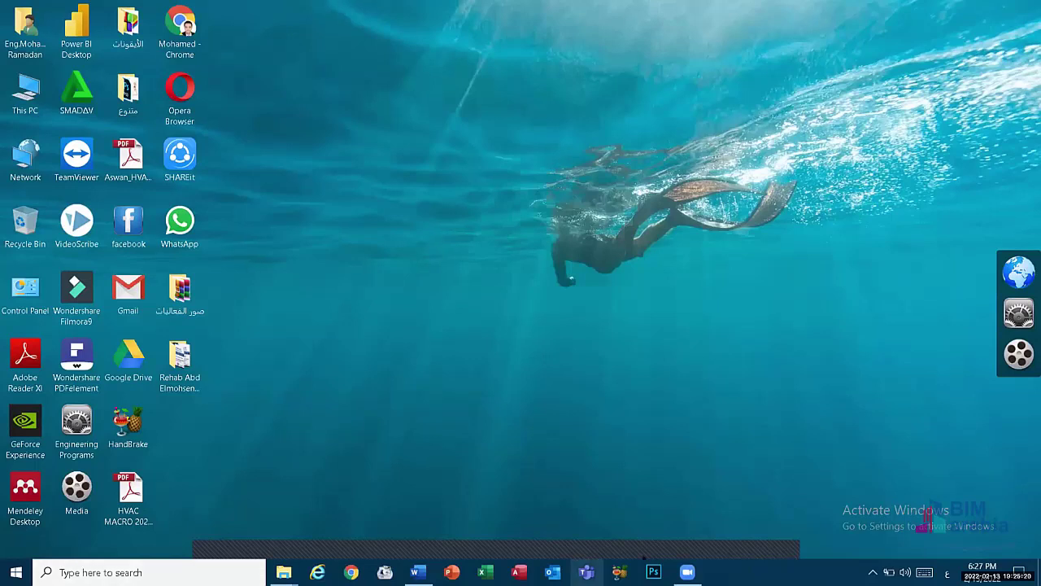
right_click(768, 572)
mouse_move(862, 299)
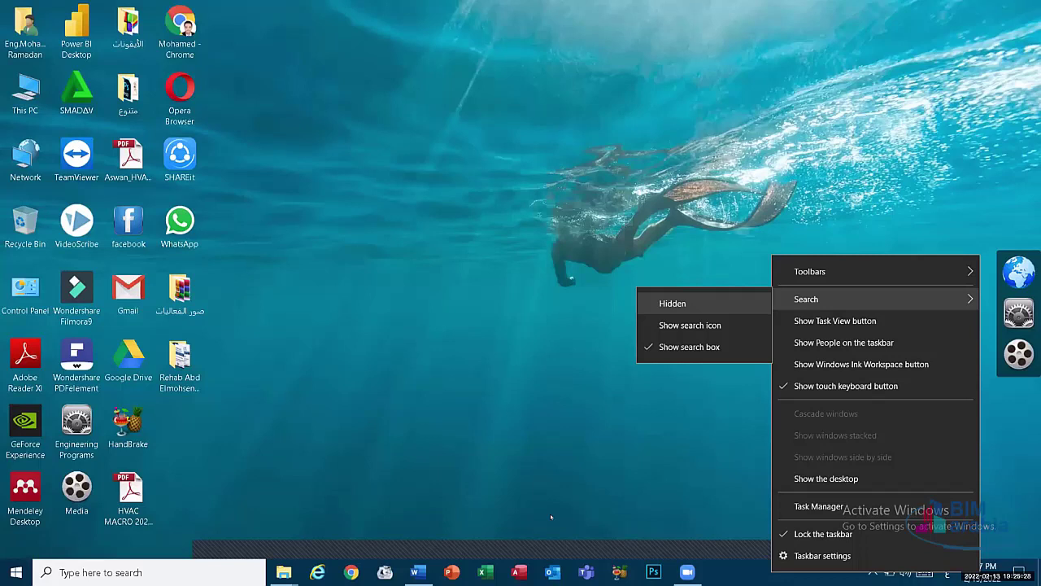
left_click(673, 303)
Add the Task View button to the taskbar and remove it again.
right_click(534, 572)
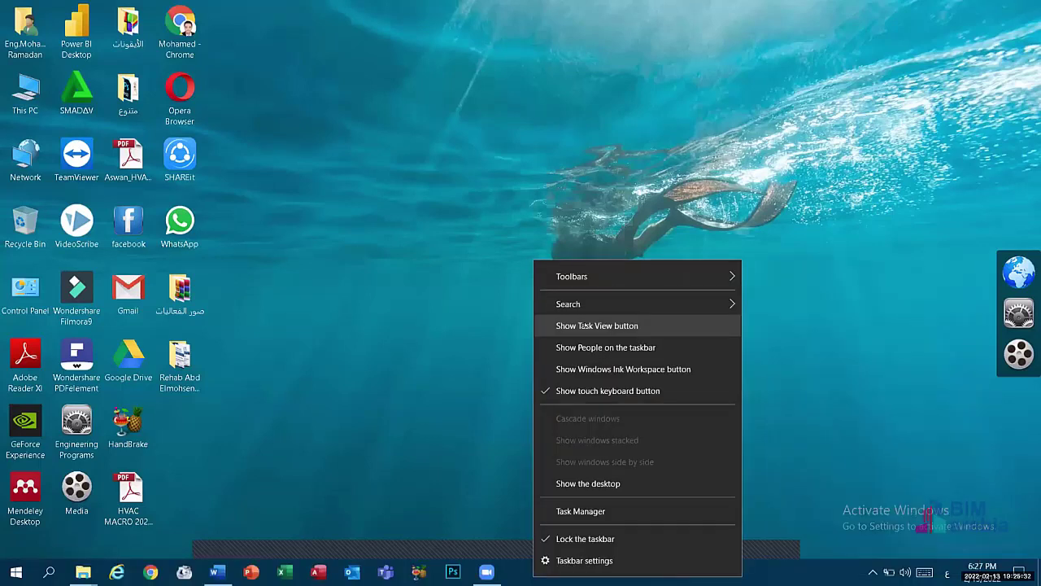
left_click(585, 325)
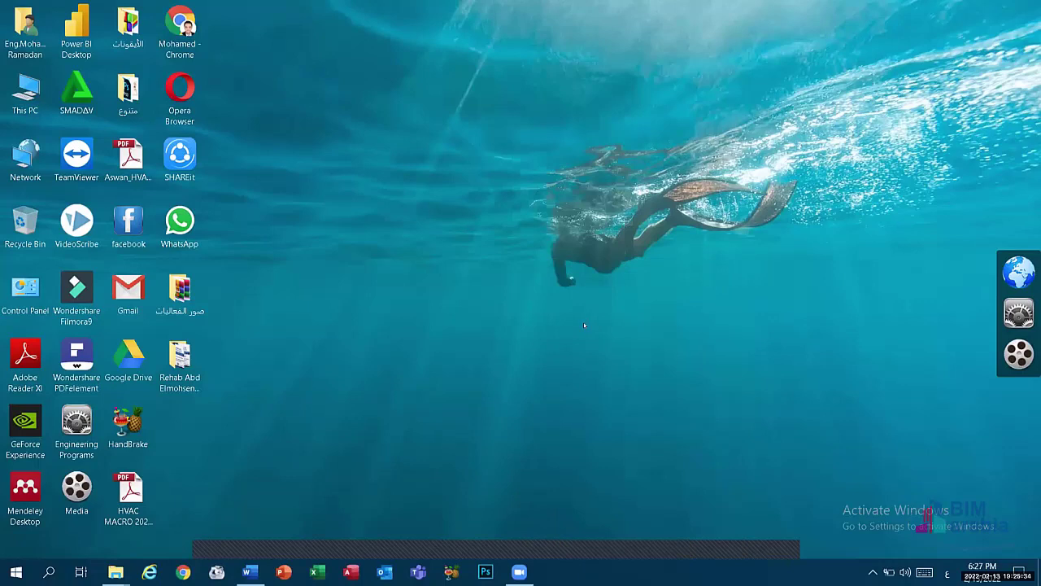
right_click(672, 568)
left_click(716, 316)
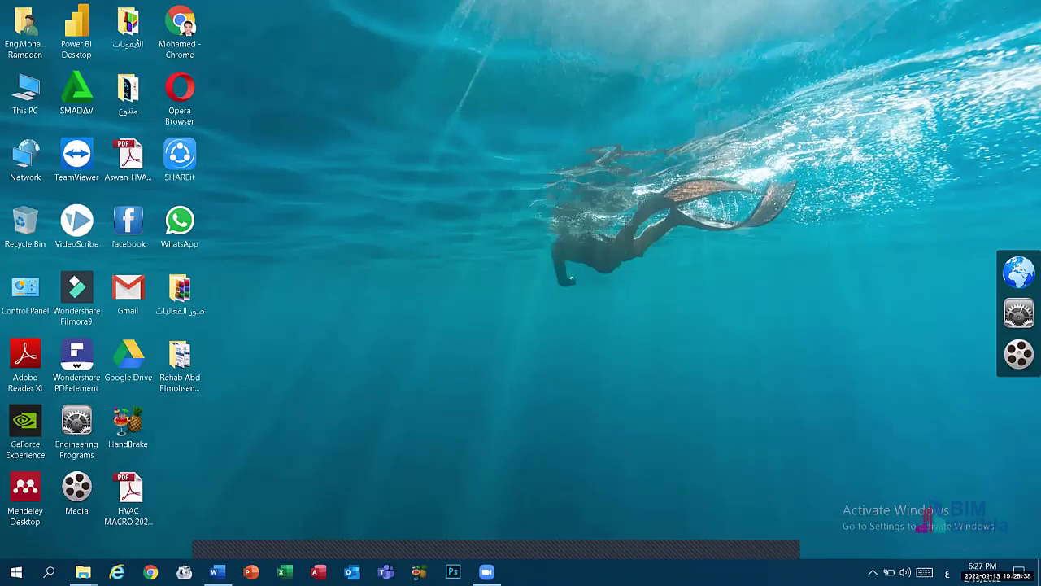
Show the Task View button on the taskbar.
right_click(553, 573)
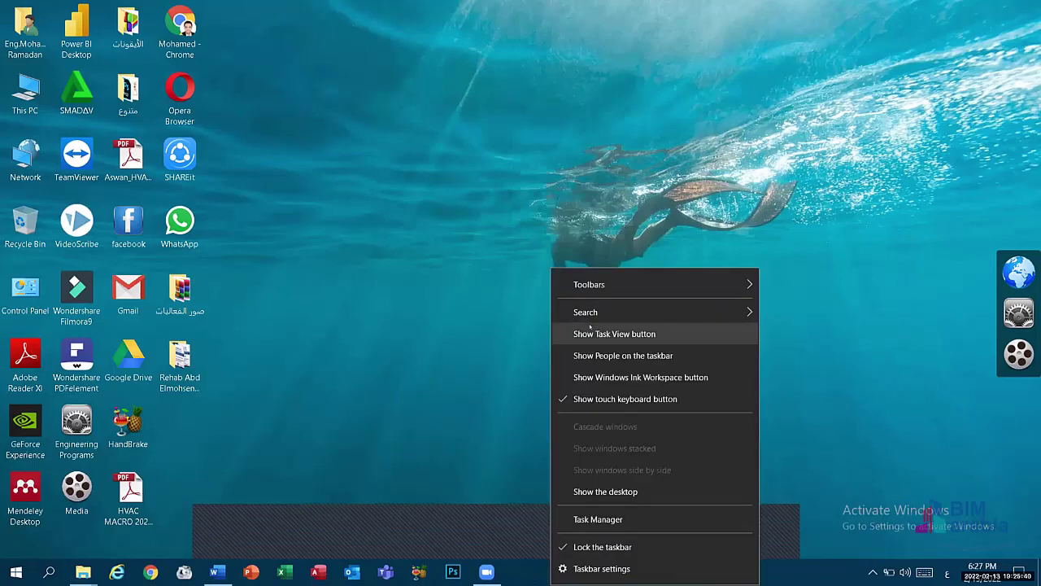
left_click(590, 332)
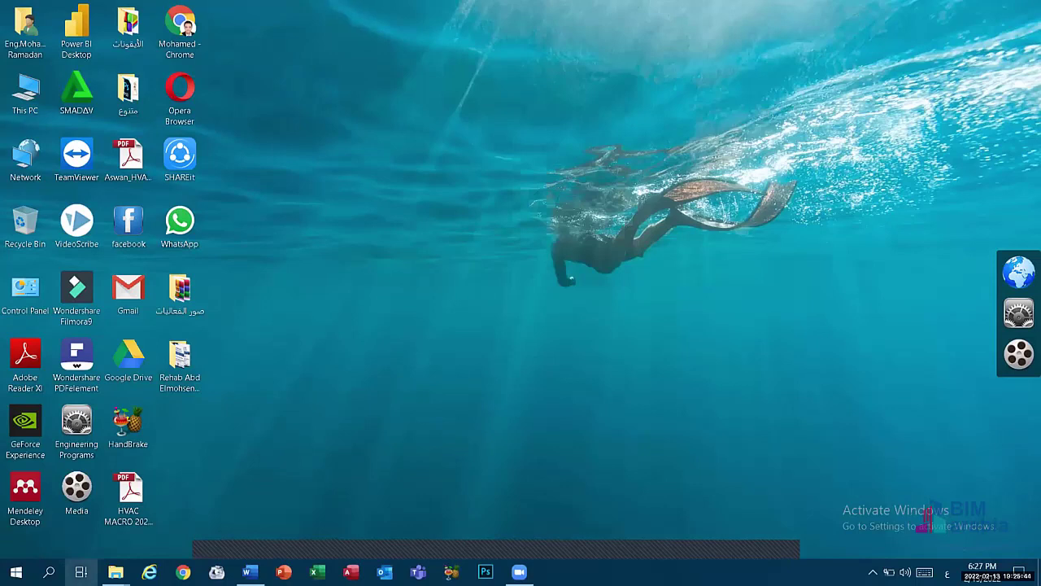
Open Task View, examine the open windows and the timeline of recent activities back to February 10, and return to the desktop.
left_click(81, 573)
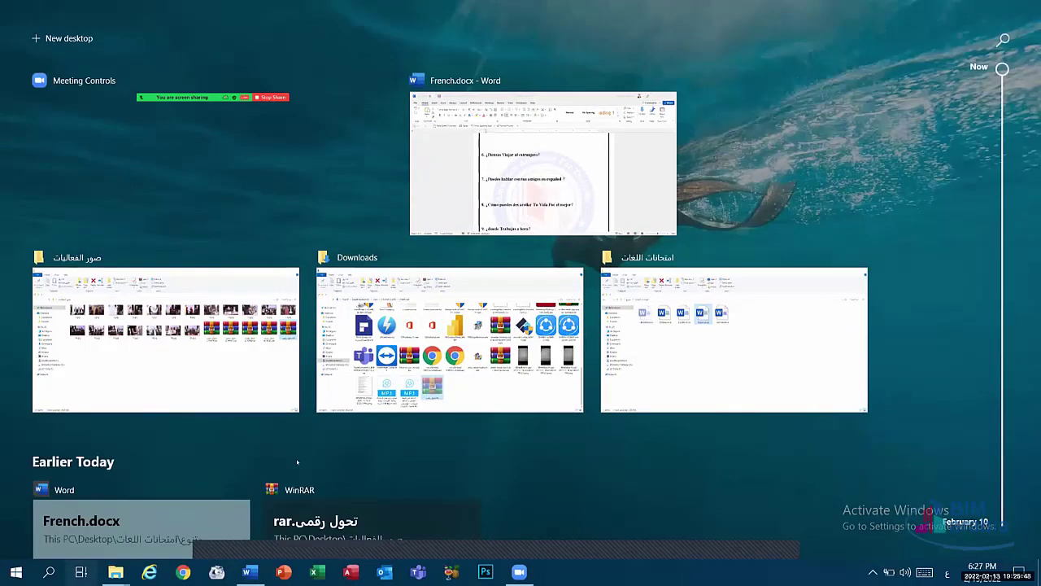
scroll(297, 463, "down", 5)
scroll(285, 442, "up", 5)
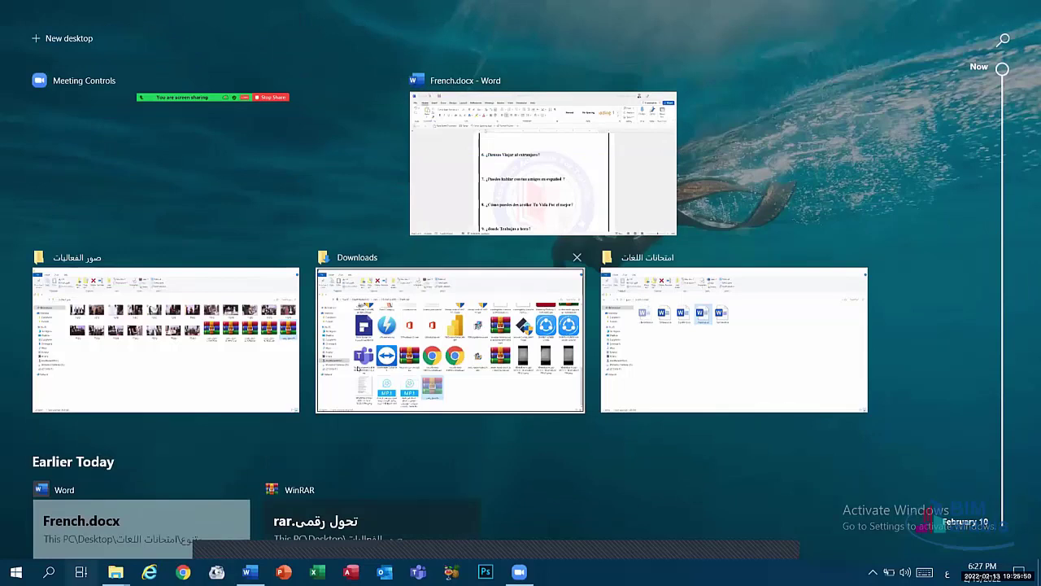
scroll(418, 358, "down", 2)
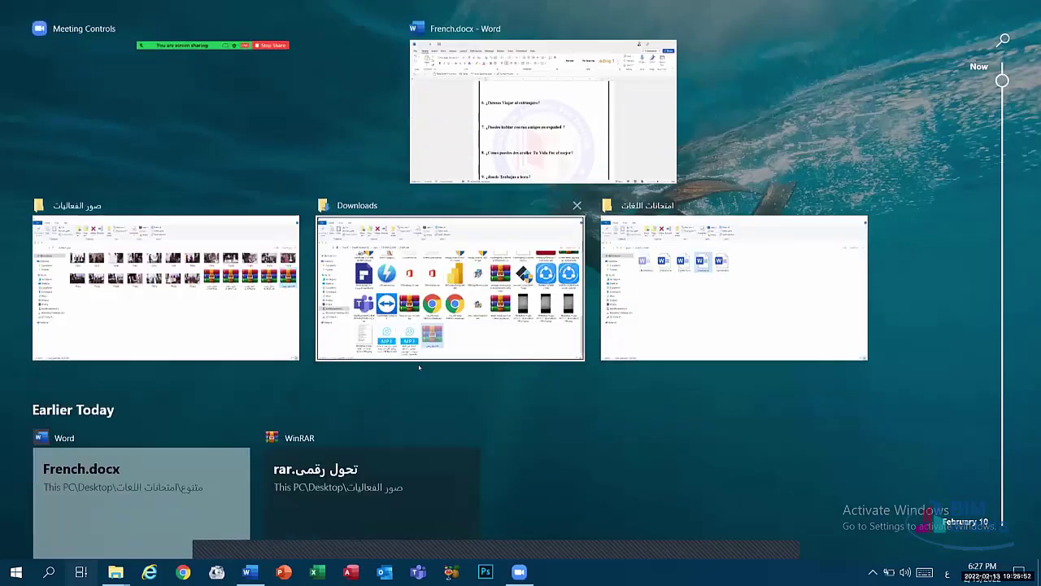
scroll(298, 421, "down", 2)
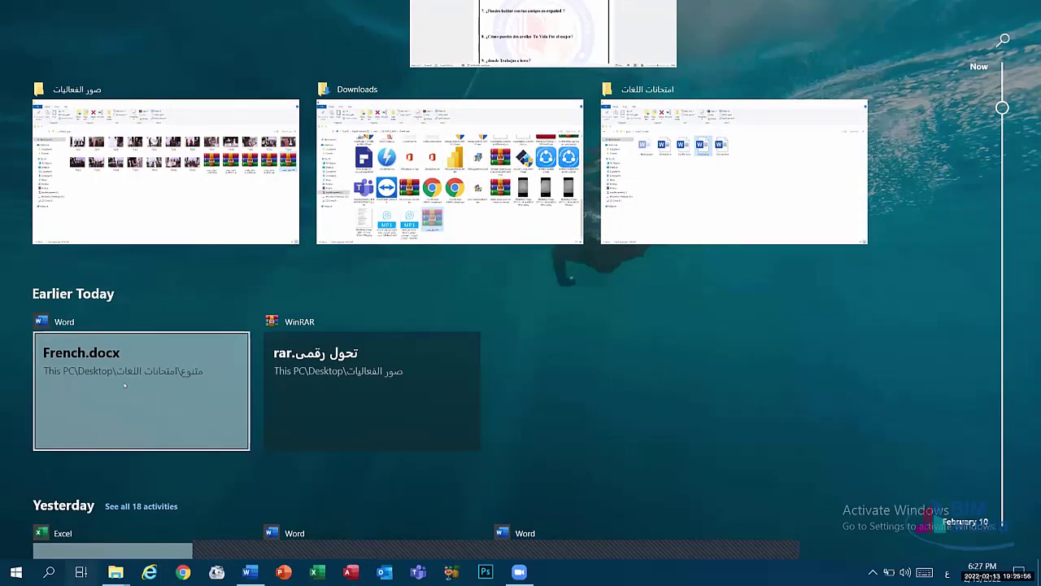
scroll(138, 358, "down", 8)
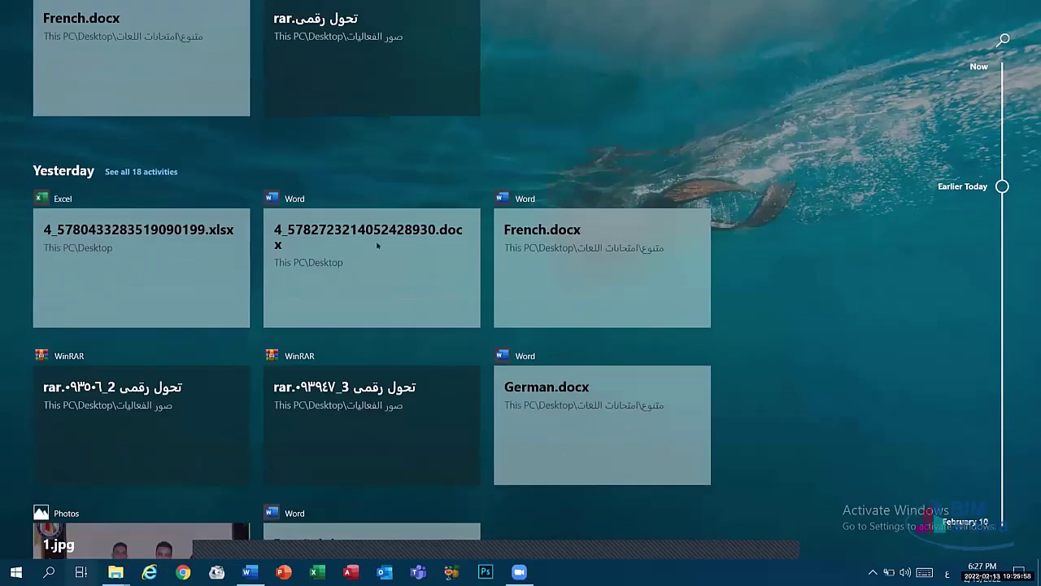
scroll(154, 440, "down", 6)
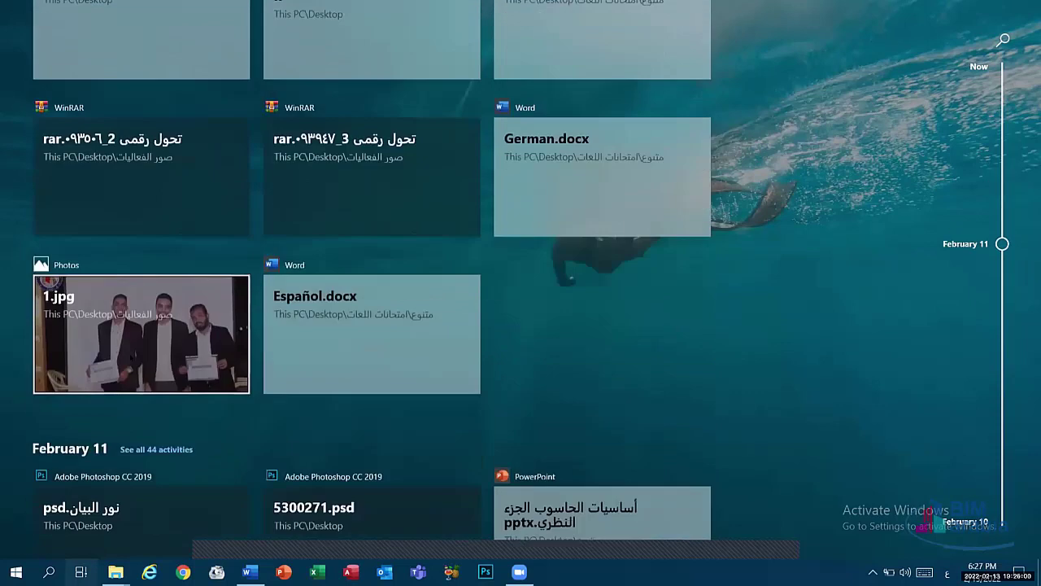
scroll(183, 359, "down", 3)
scroll(183, 359, "down", 1)
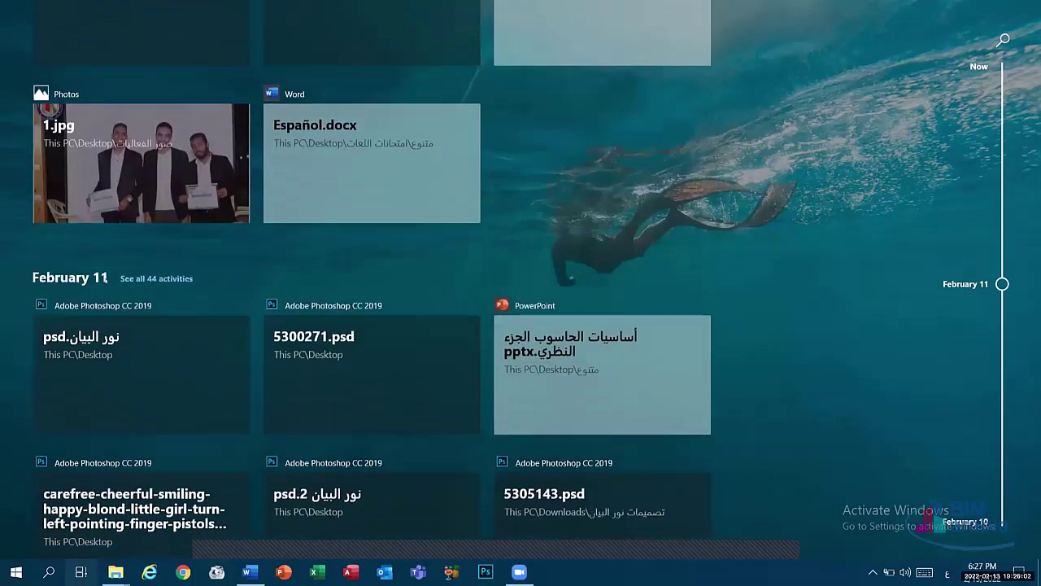
scroll(140, 342, "down", 12)
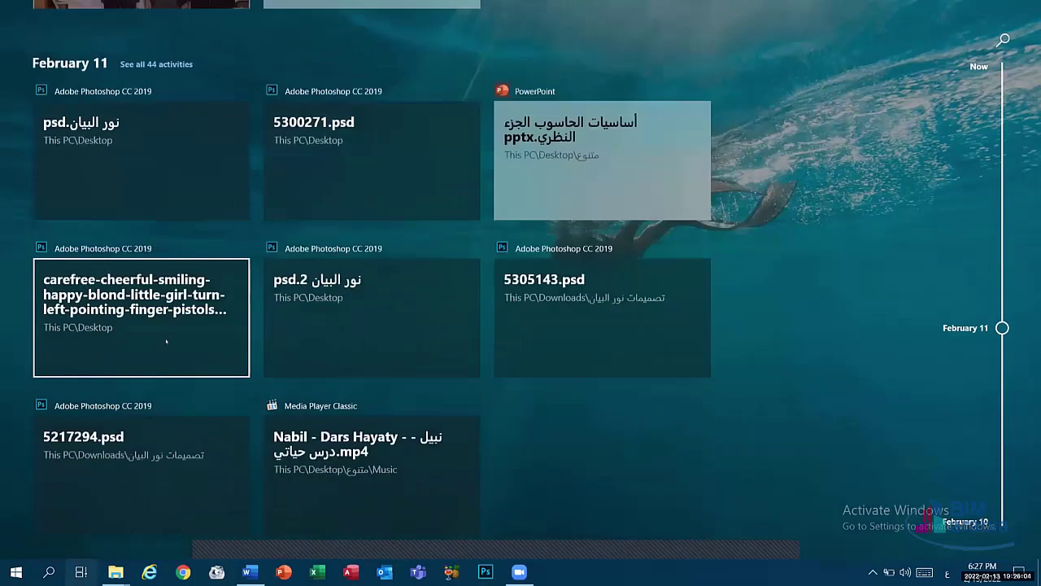
scroll(230, 264, "down", 3)
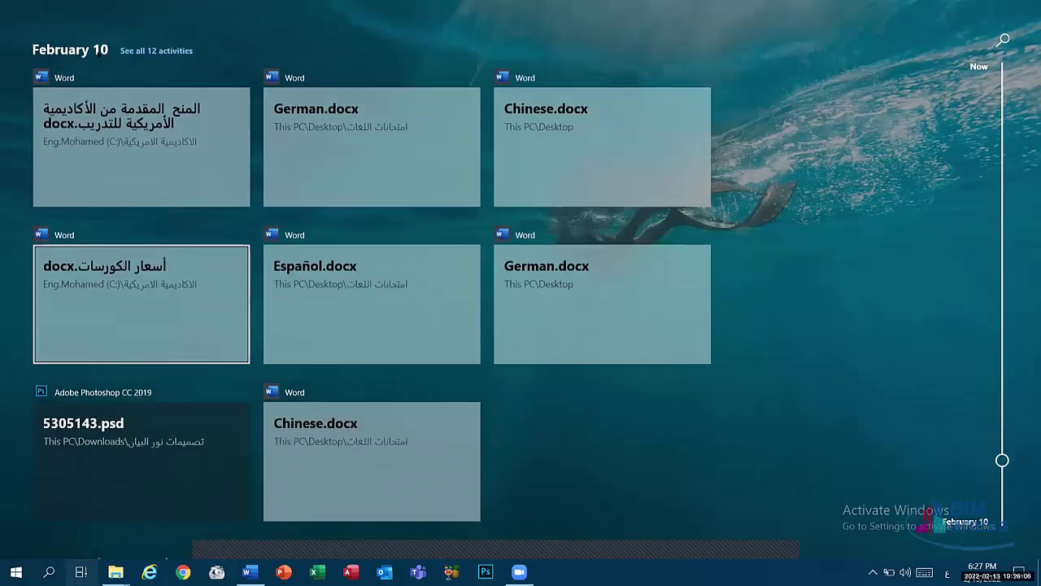
scroll(279, 297, "down", 5)
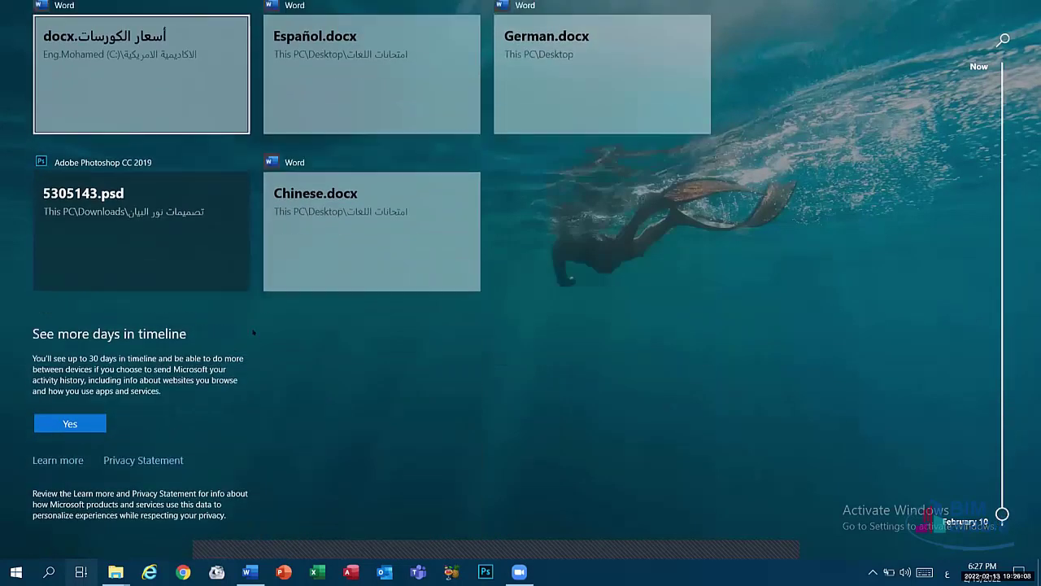
scroll(252, 326, "up", 7)
scroll(253, 325, "up", 2)
left_click(81, 572)
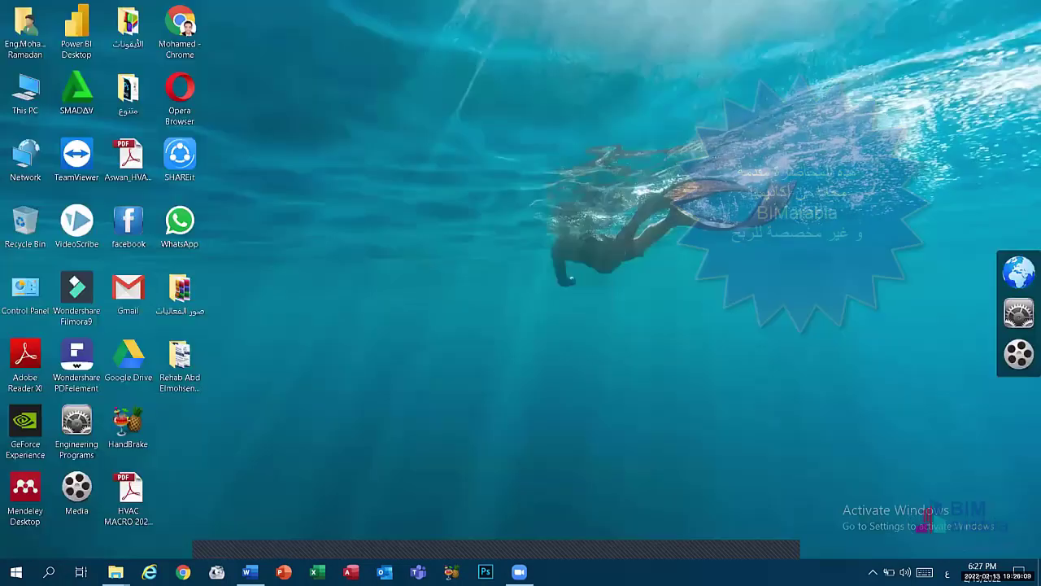
left_click(130, 570)
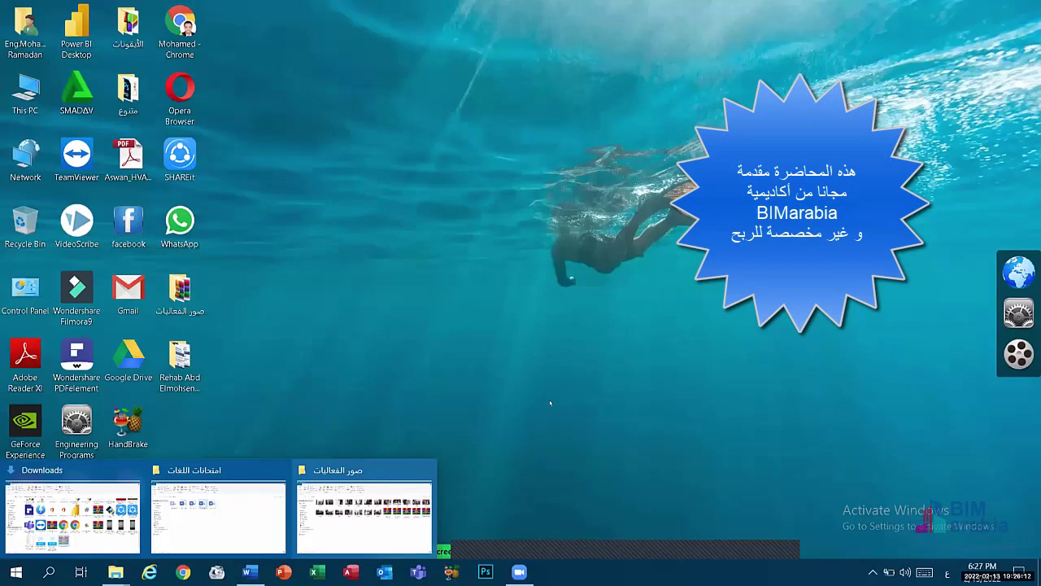
key("Escape")
Remove the Task View button from the taskbar and show the People button there.
right_click(647, 572)
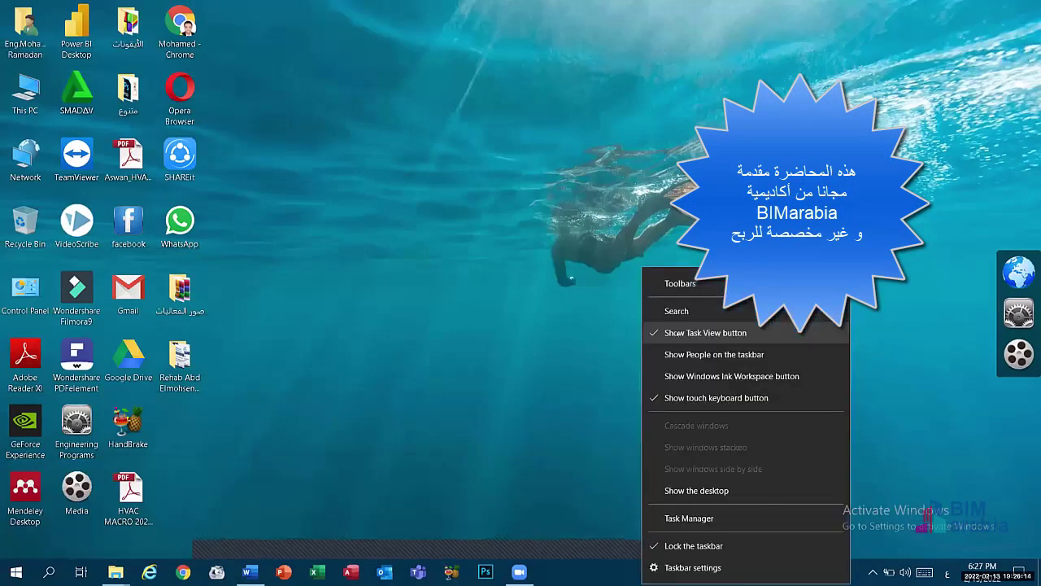
left_click(698, 330)
right_click(647, 571)
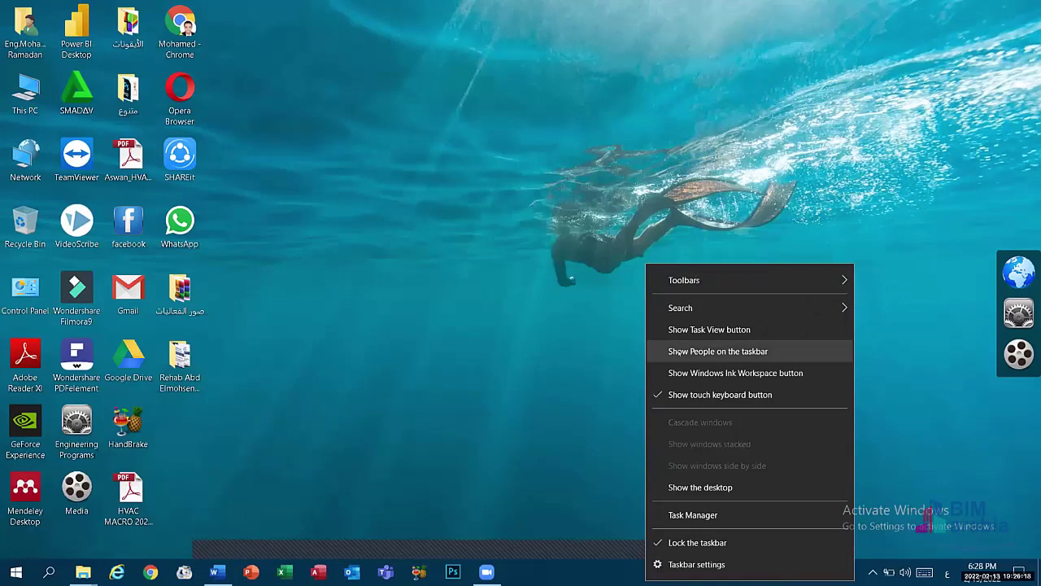
left_click(718, 351)
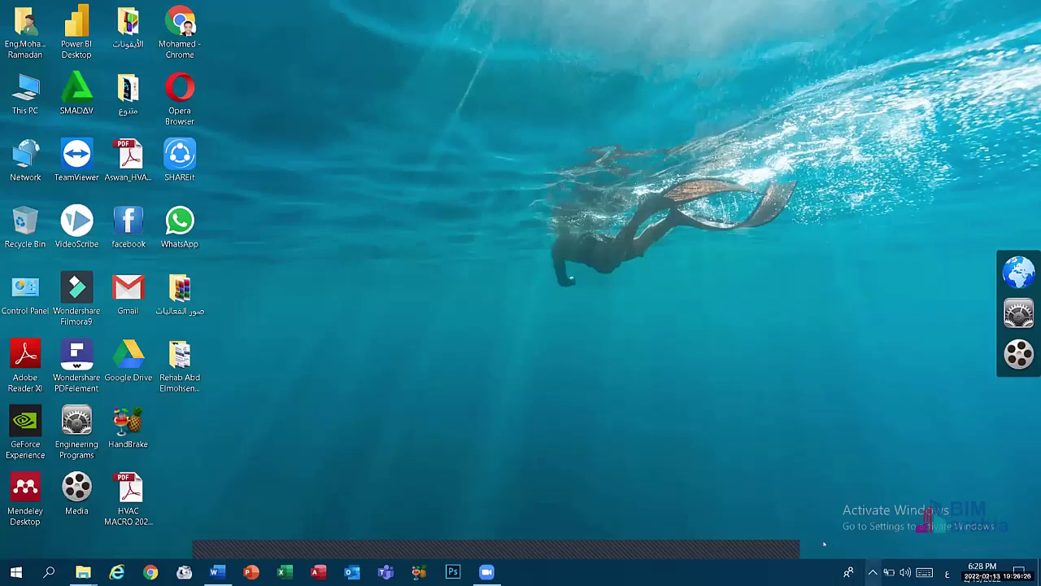
Open People from the taskbar and view its contact suggestions and its list of connectable apps.
left_click(849, 572)
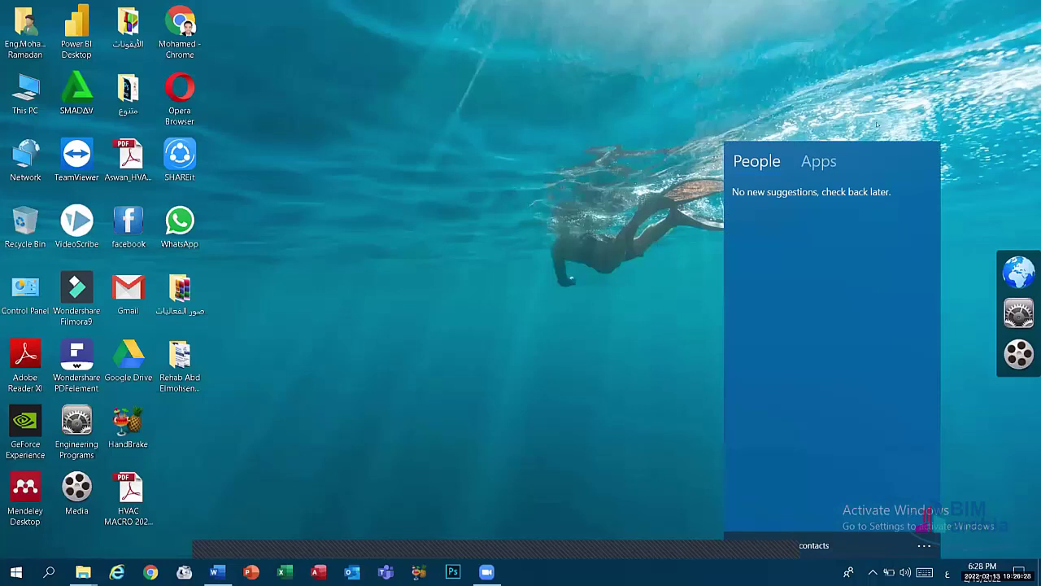
left_click(818, 161)
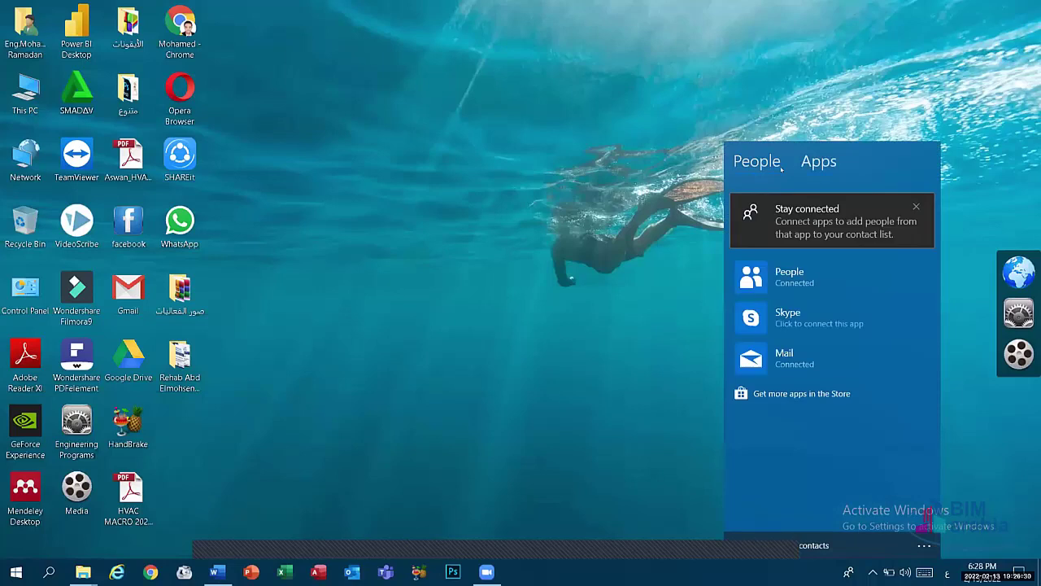
left_click(756, 161)
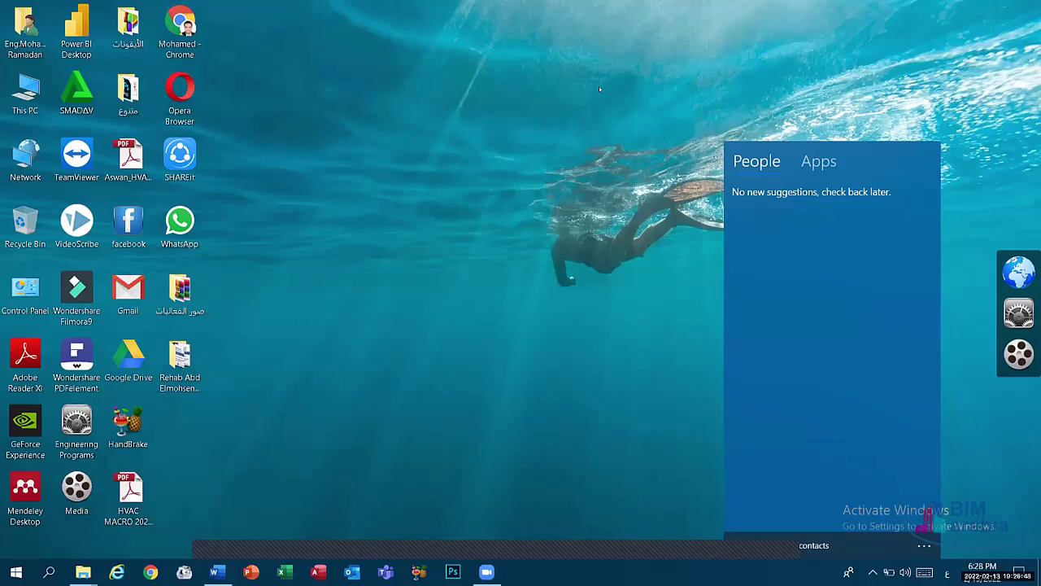
left_click(816, 163)
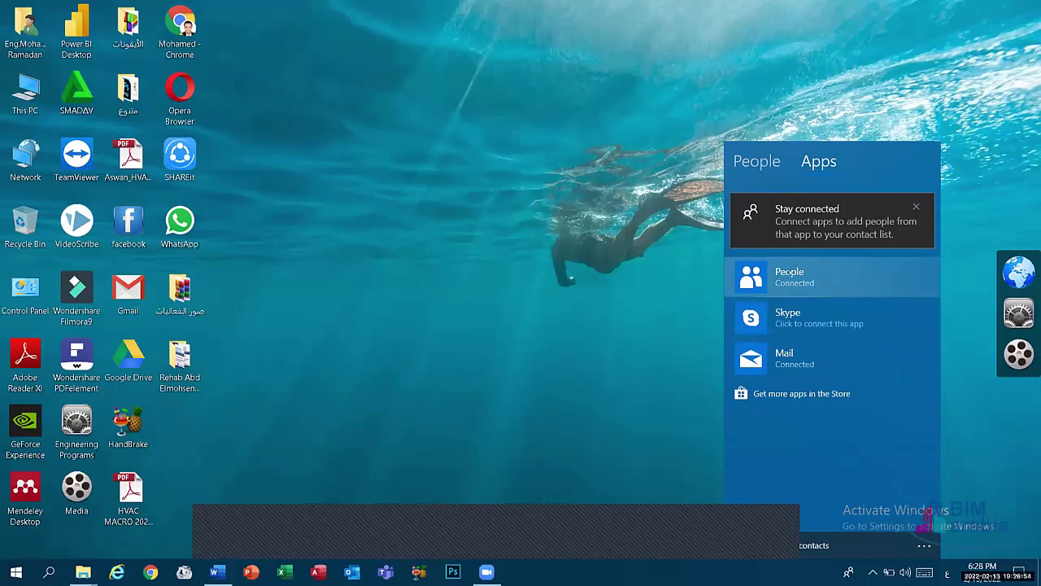
Open the People app, import contacts from the existing Gmail account, and finish the setup to reach the contact list.
left_click(788, 277)
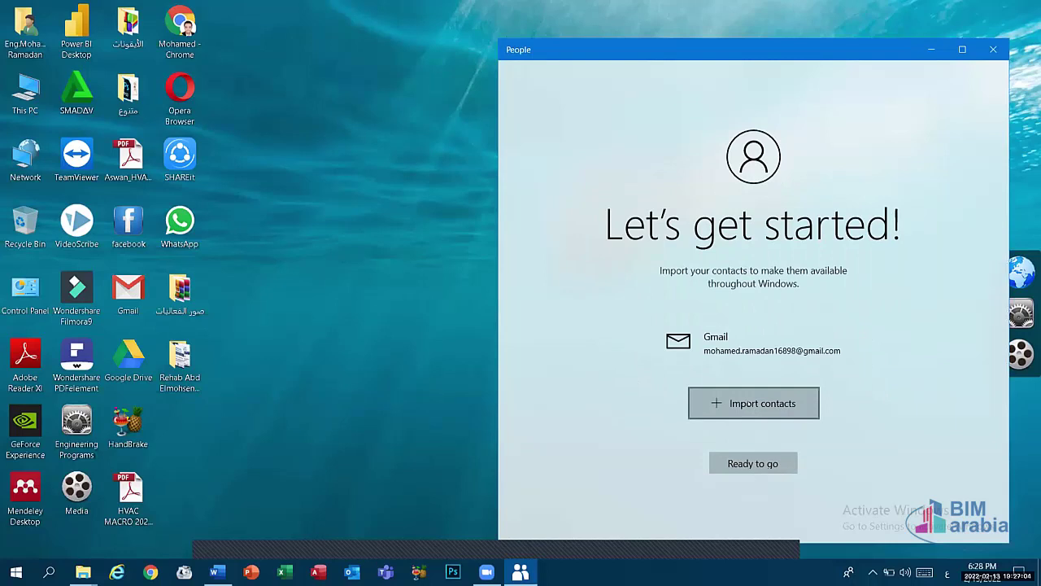
left_click(758, 401)
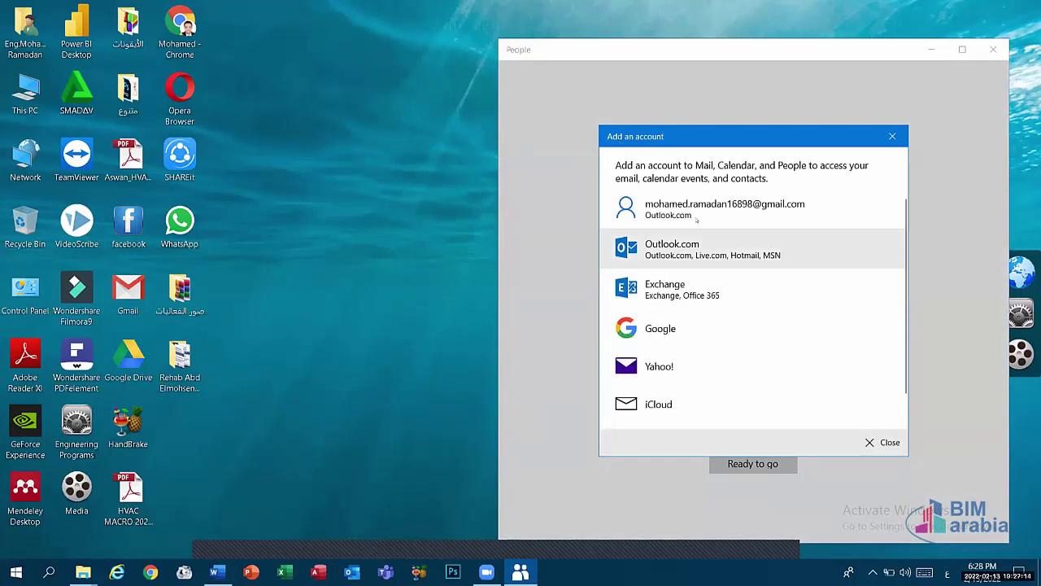
left_click(696, 212)
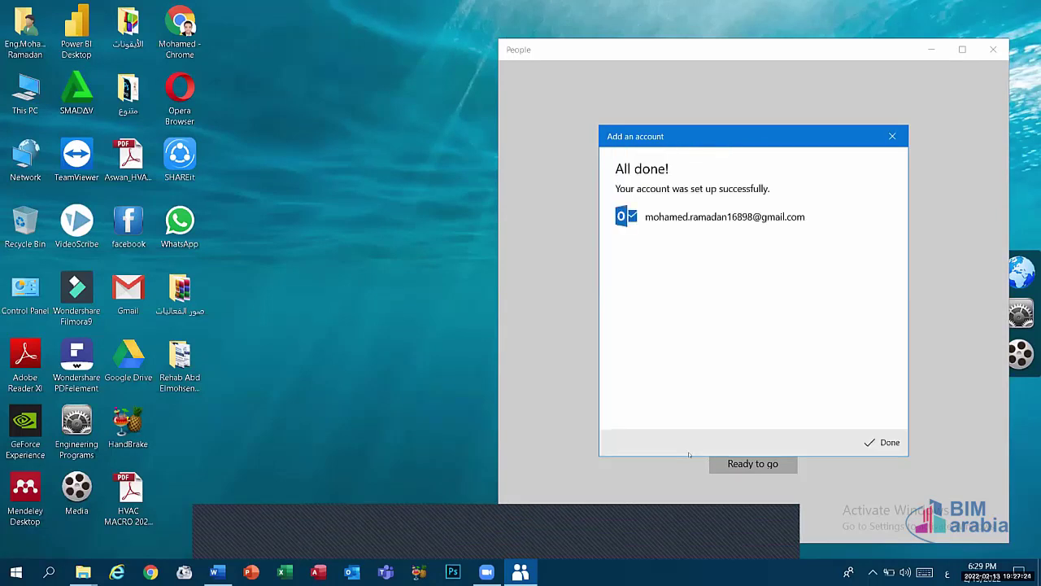
left_click(885, 442)
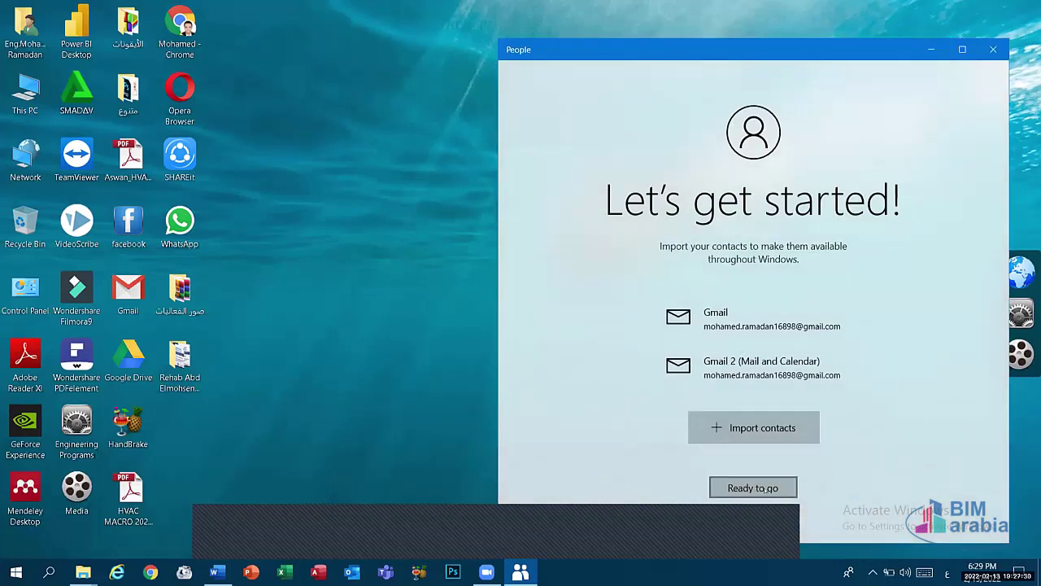
left_click(752, 488)
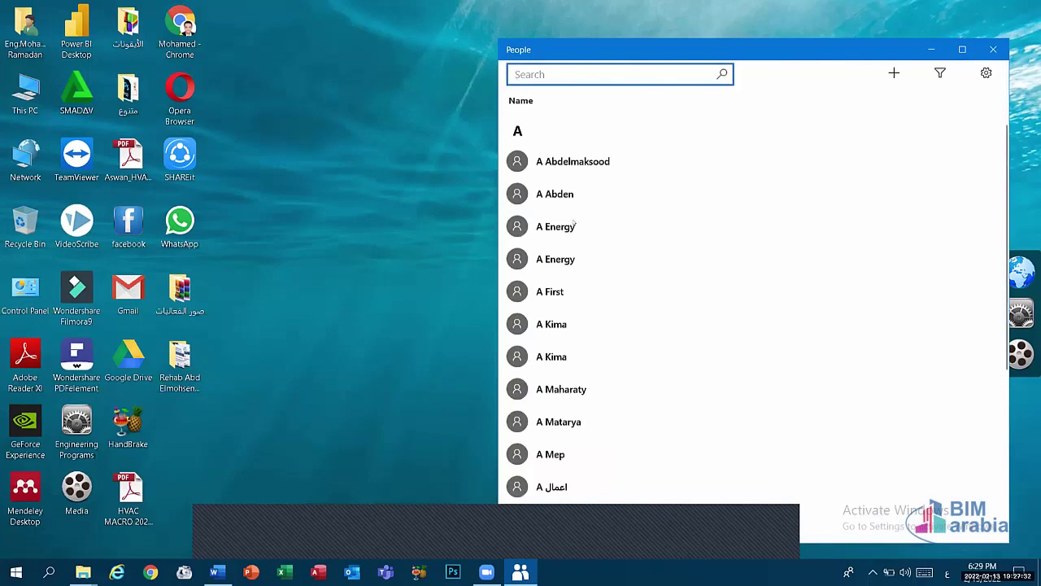
Browse the contact list from A to E, viewing the details of two contacts under A and dismissing the sync notice.
scroll(574, 224, "down", 15)
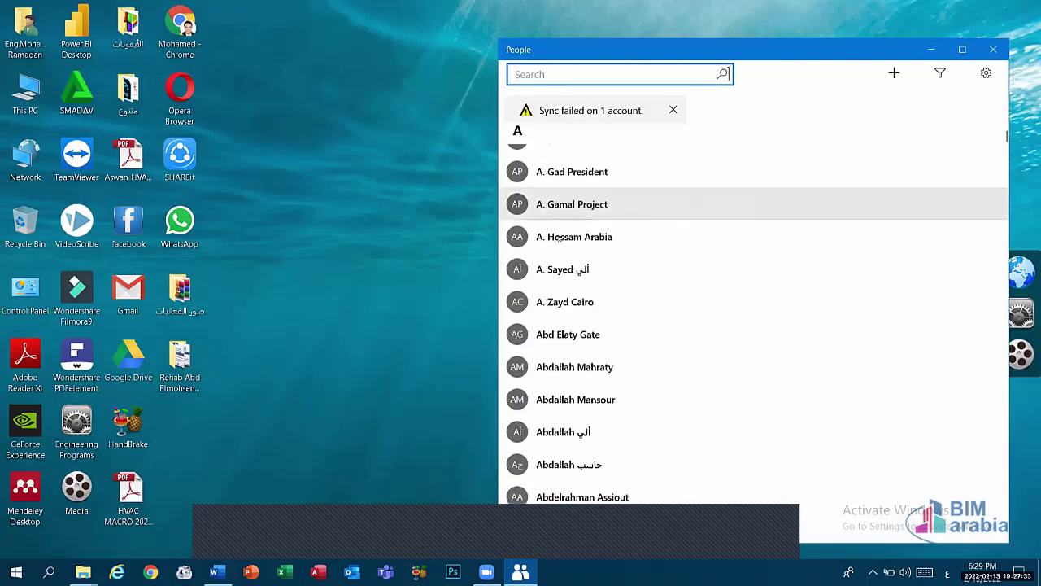
left_click(673, 111)
scroll(569, 281, "down", 5)
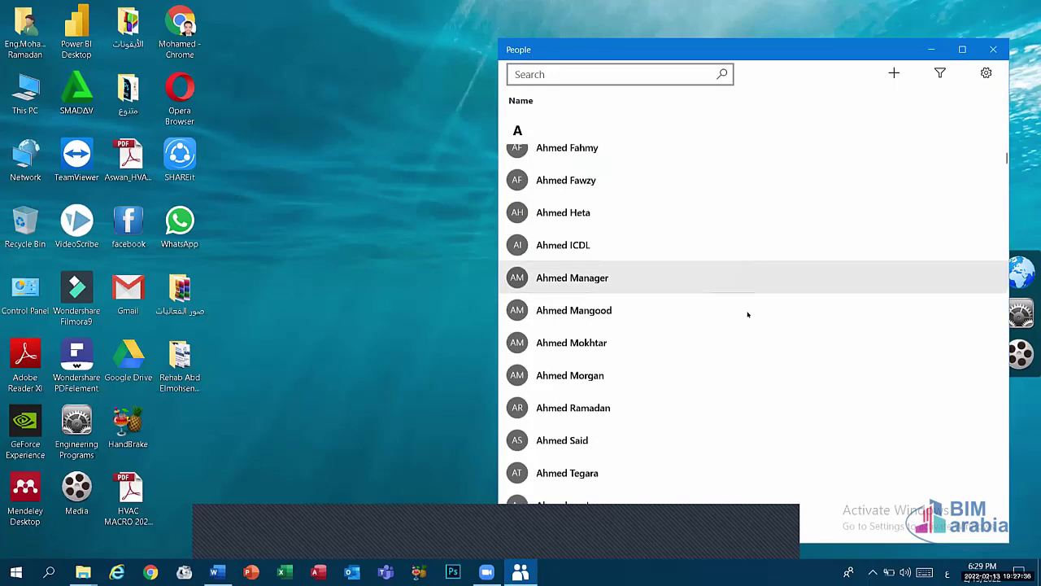
left_click(671, 287)
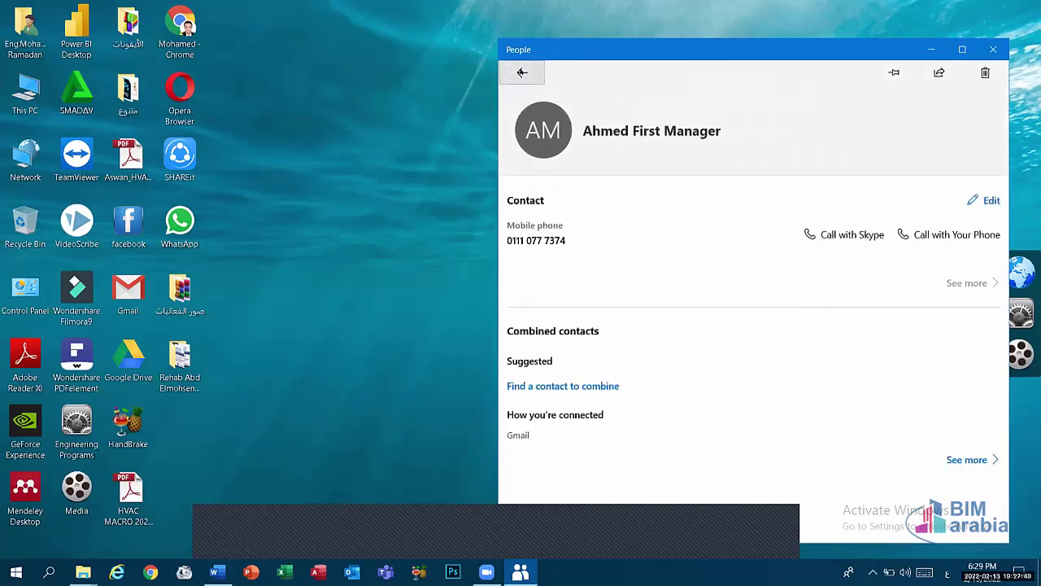
left_click(523, 73)
scroll(584, 361, "down", 10)
left_click(584, 358)
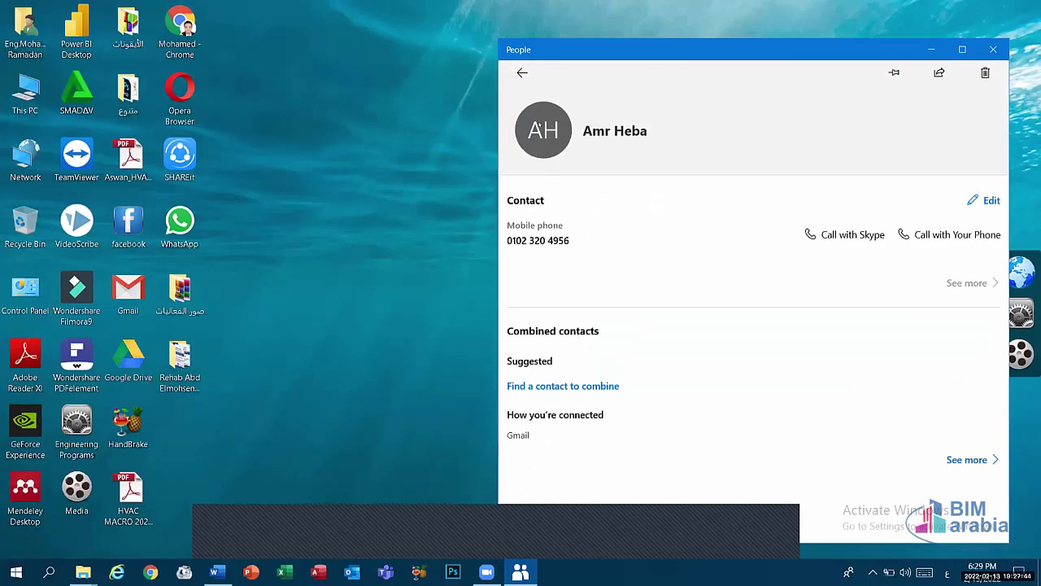
left_click(522, 73)
scroll(602, 342, "down", 15)
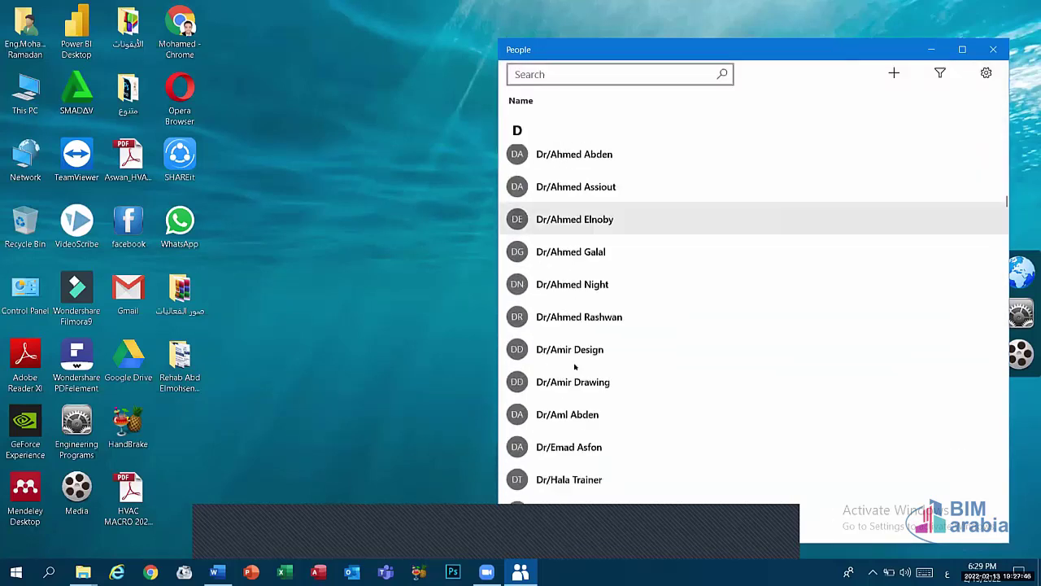
scroll(574, 368, "down", 10)
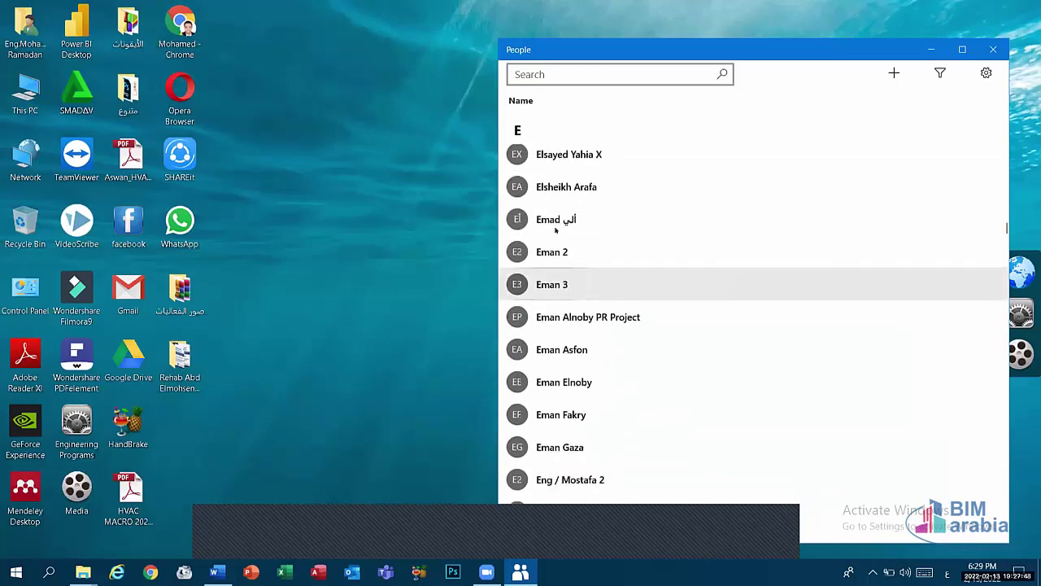
Open a contact under E and try its Call with Your Phone option, closing the Your Phone and People windows.
left_click(570, 155)
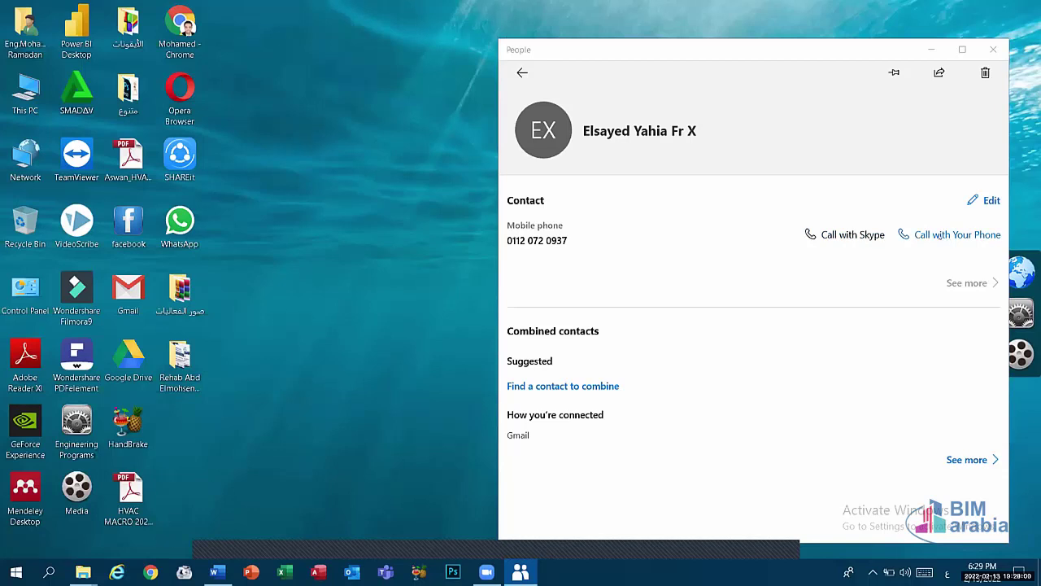
left_click(938, 235)
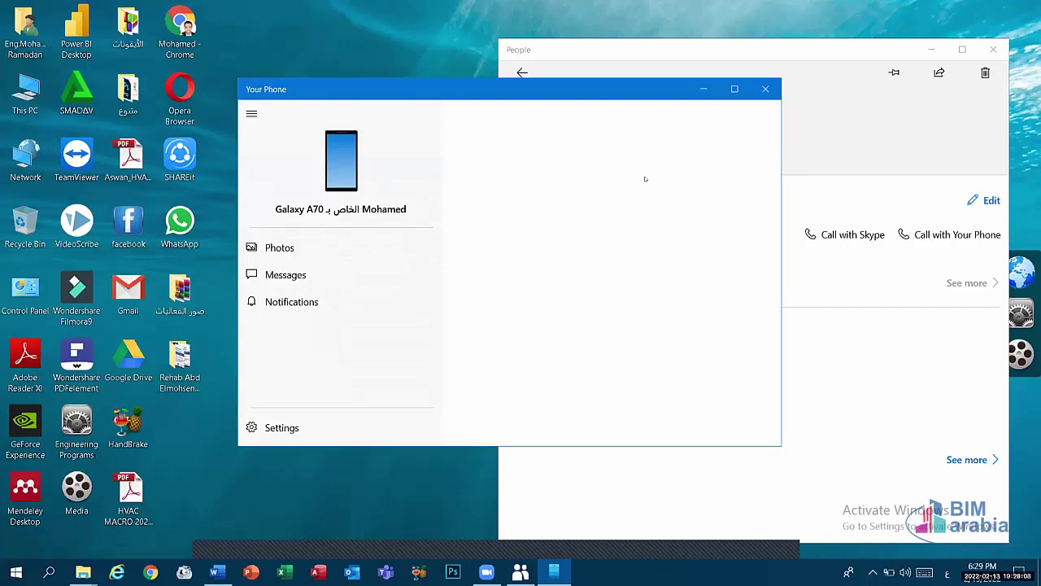
left_click(766, 88)
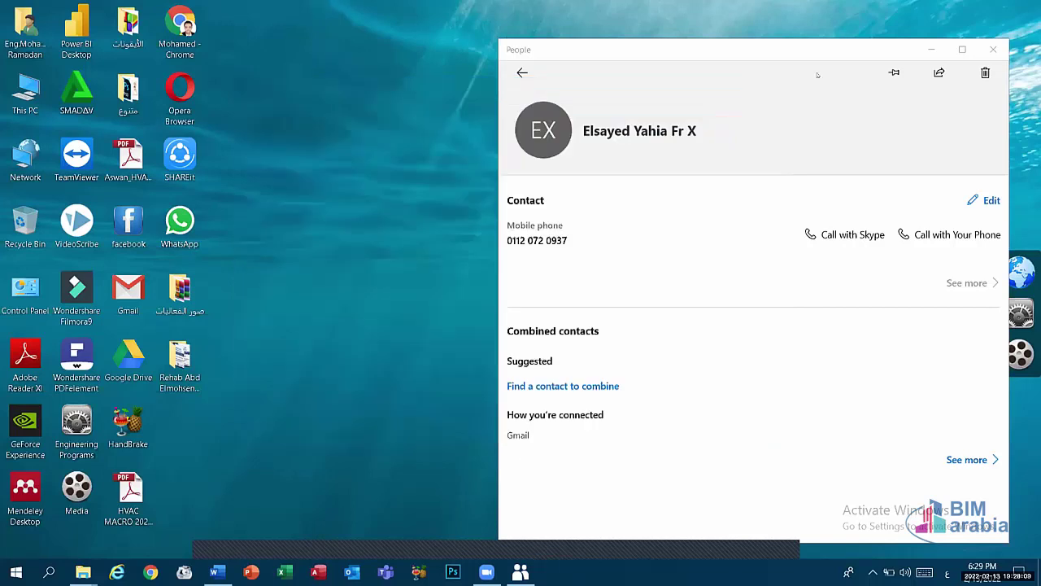
left_click(994, 49)
Refresh the desktop and remove the People button from the taskbar.
right_click(424, 207)
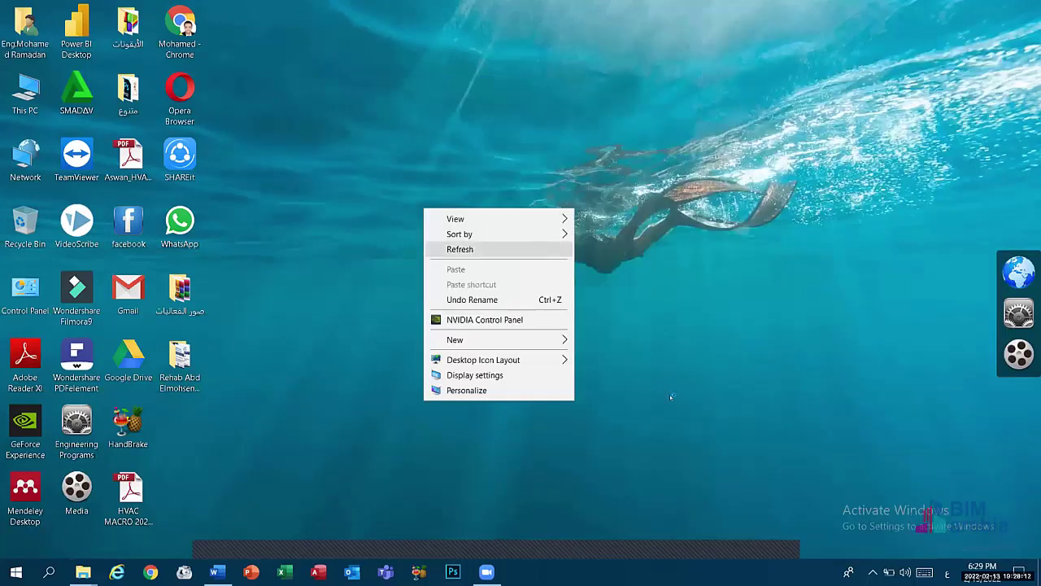
left_click(455, 249)
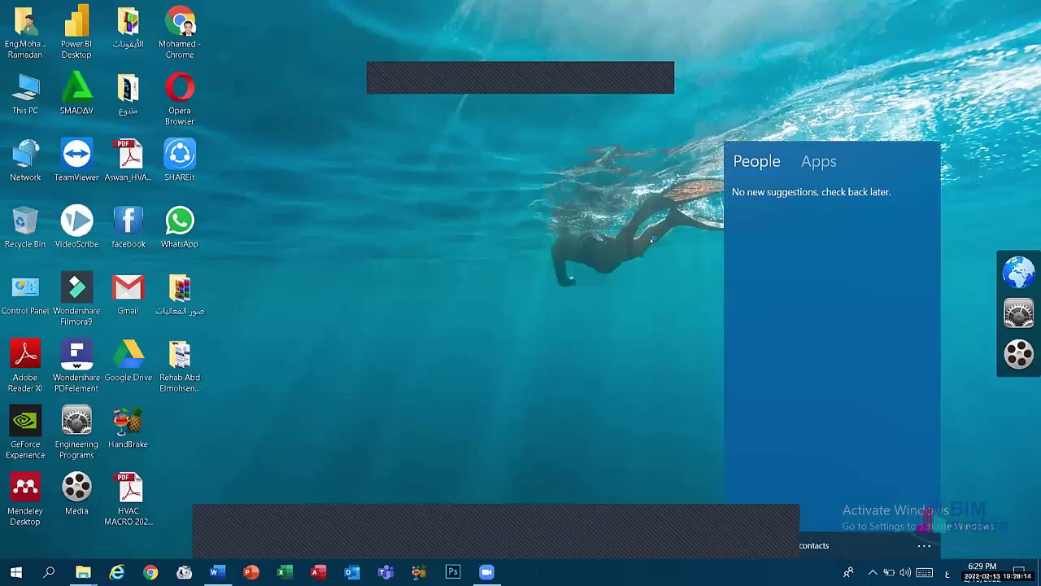
left_click(659, 499)
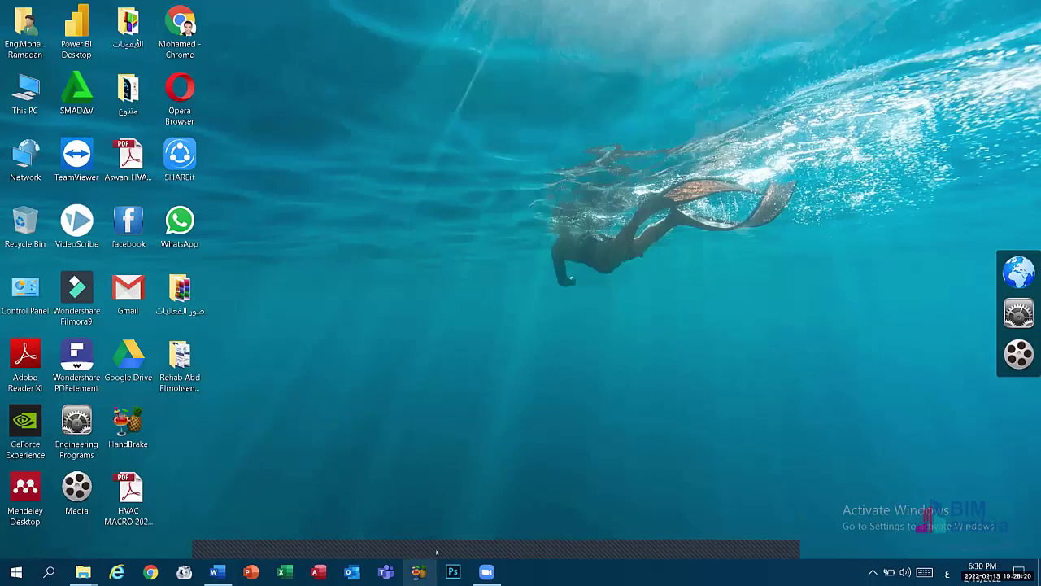
Show the Windows Ink Workspace button on the taskbar and view Sticky Notes from the workspace.
right_click(555, 572)
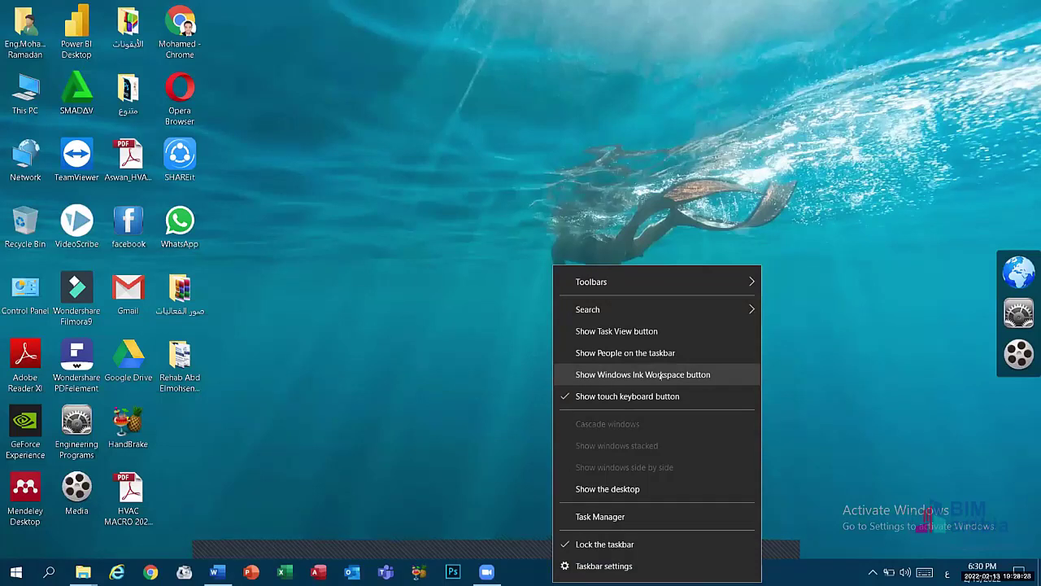
left_click(660, 375)
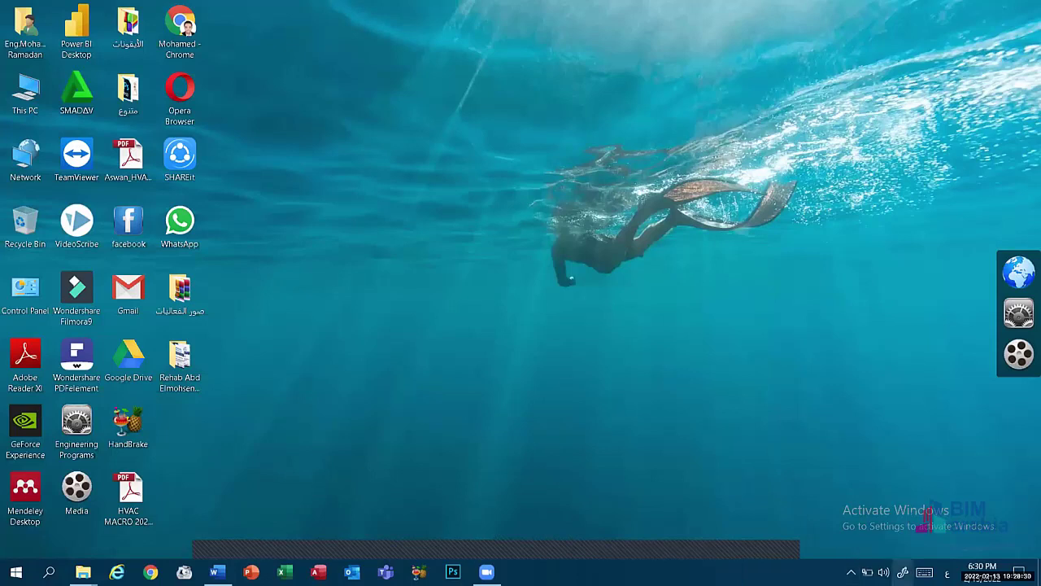
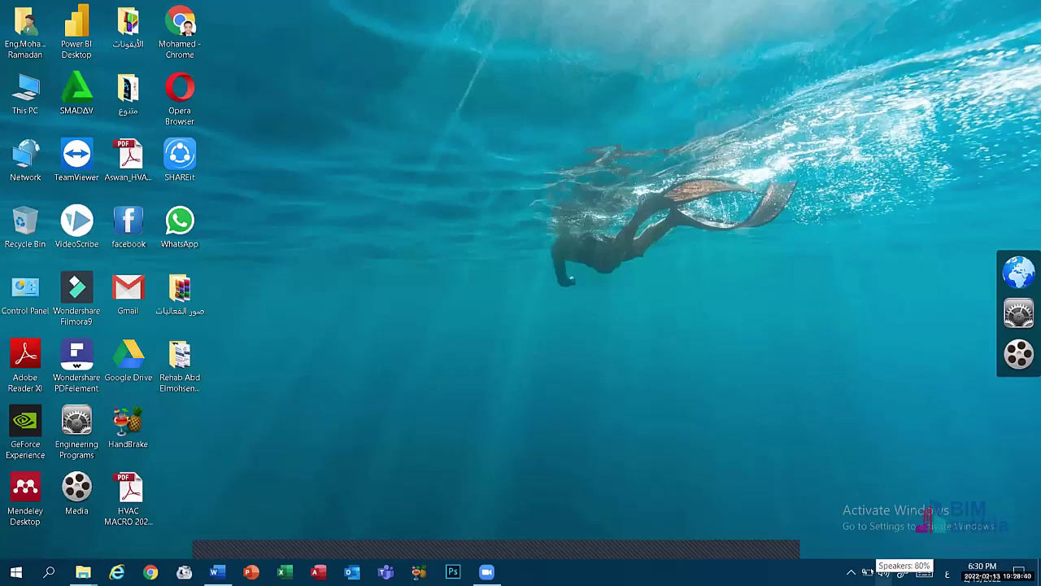
left_click(902, 572)
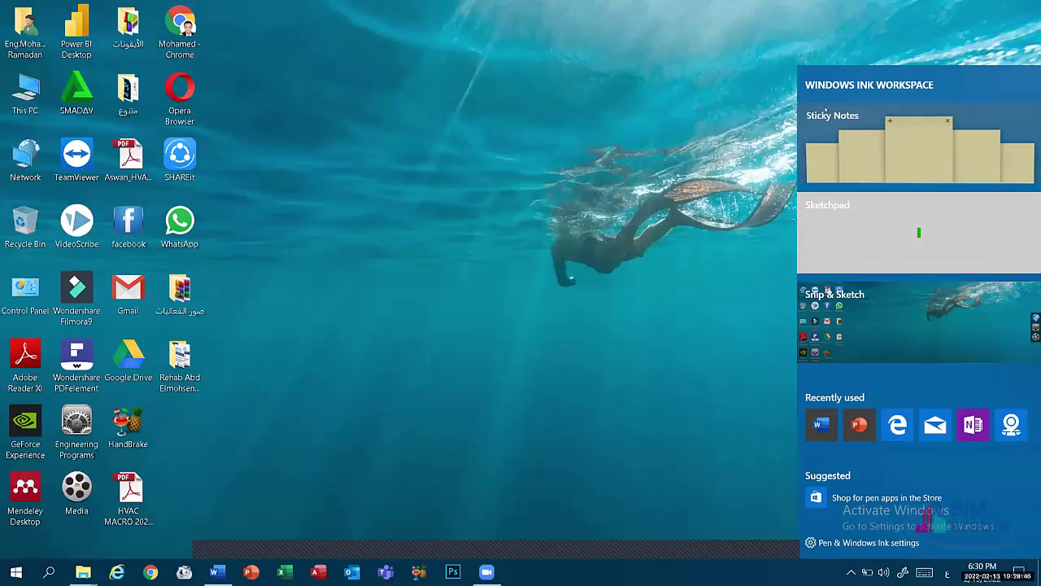
left_click(868, 313)
key("Escape")
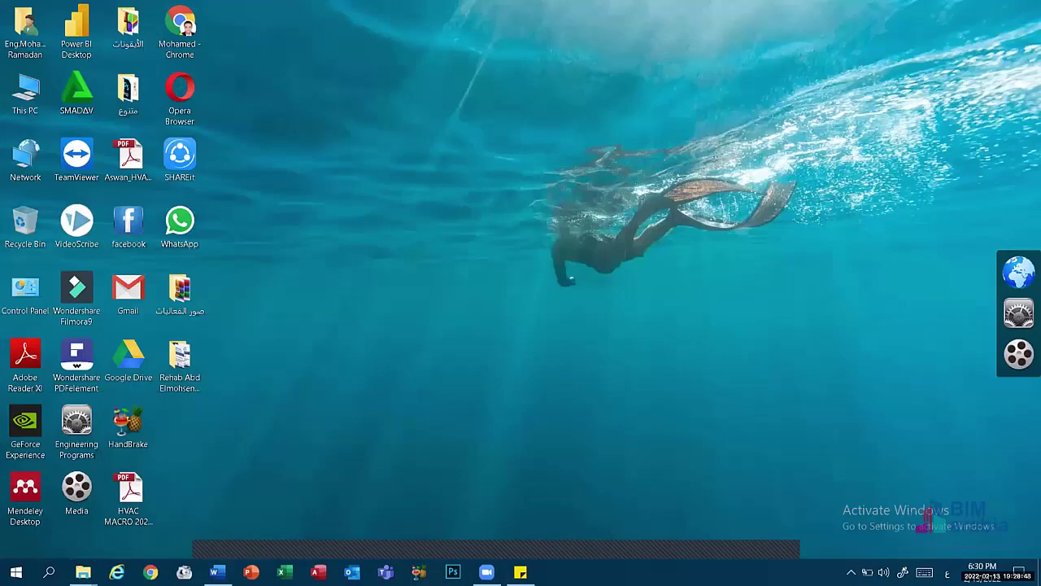
left_click(903, 572)
left_click(842, 136)
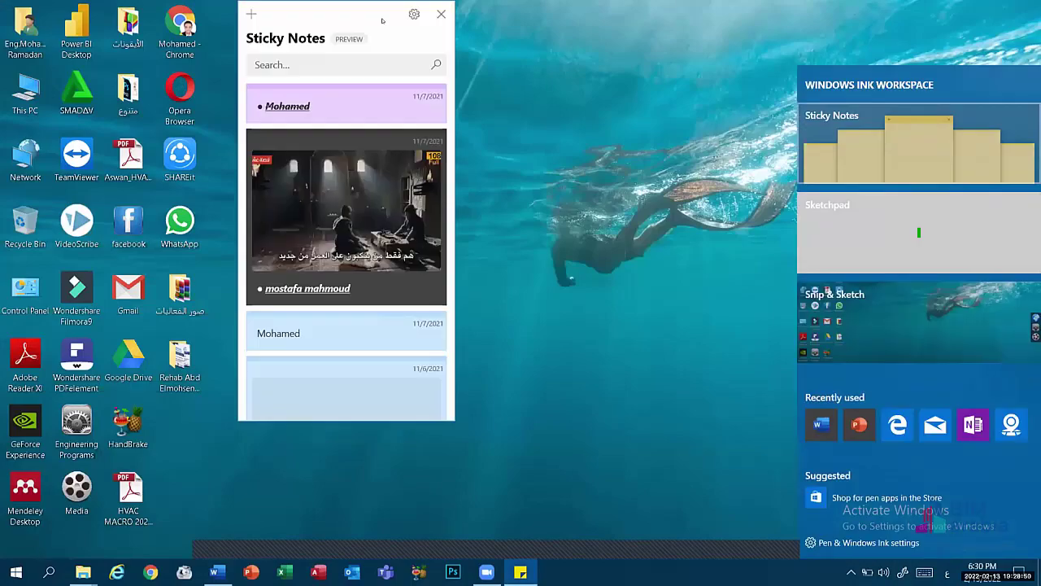
left_click(848, 139)
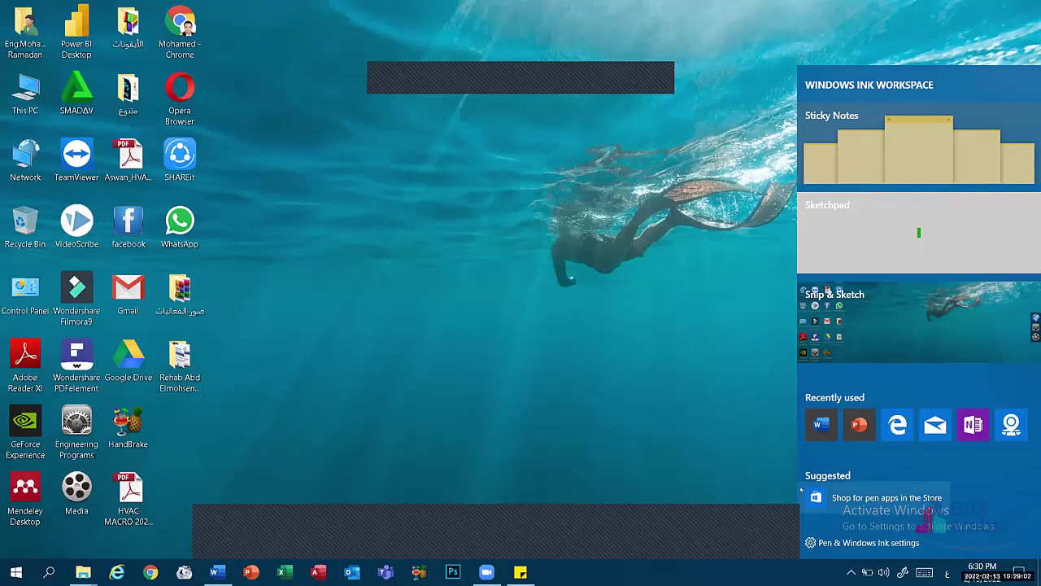
Remove the Windows Ink Workspace and touch keyboard buttons from the taskbar.
right_click(676, 572)
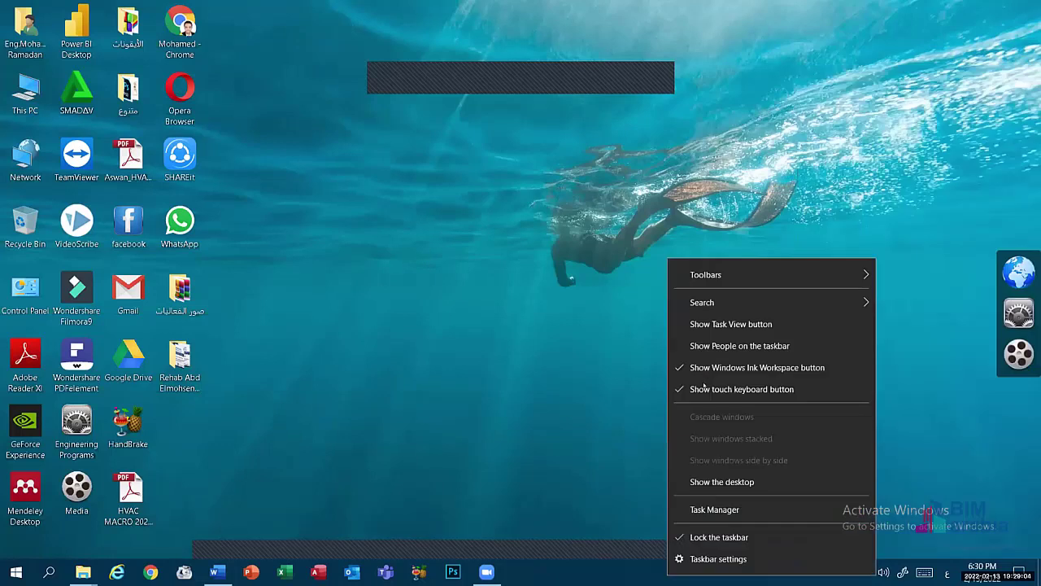
left_click(769, 366)
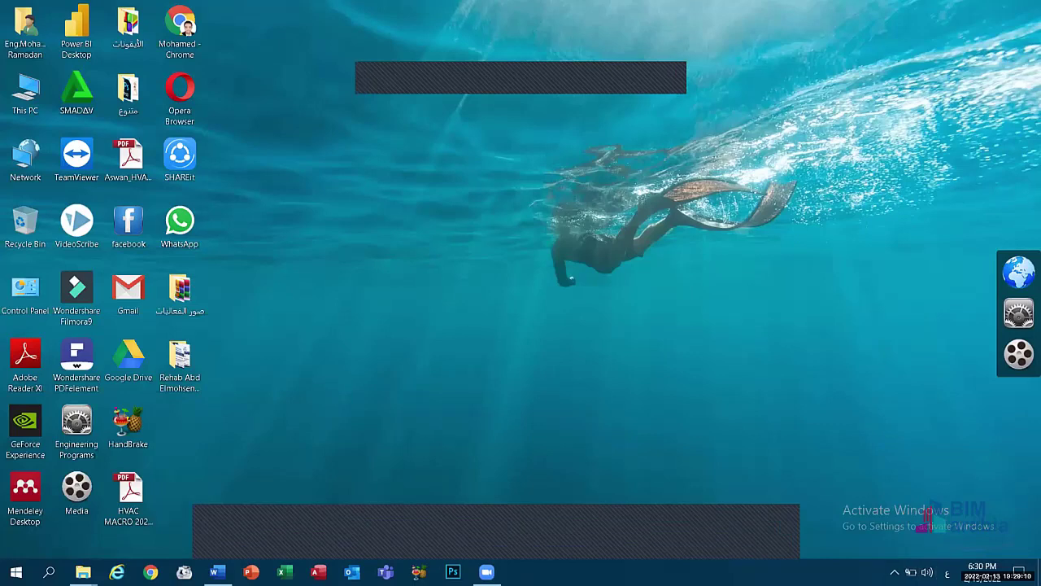
Show the touch keyboard button on the taskbar again, and open and close the on-screen keyboard with it.
right_click(645, 572)
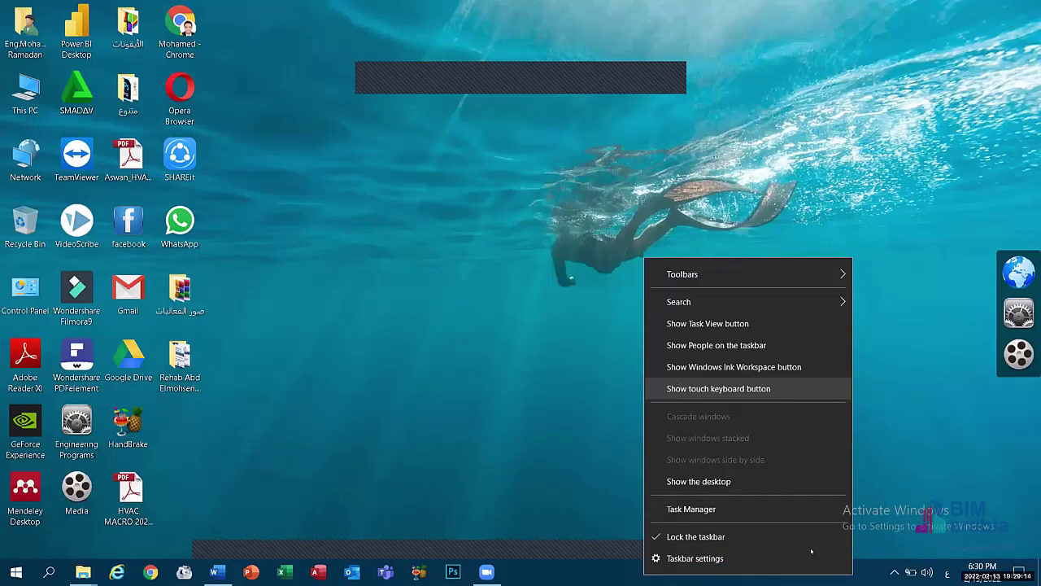
key("Return")
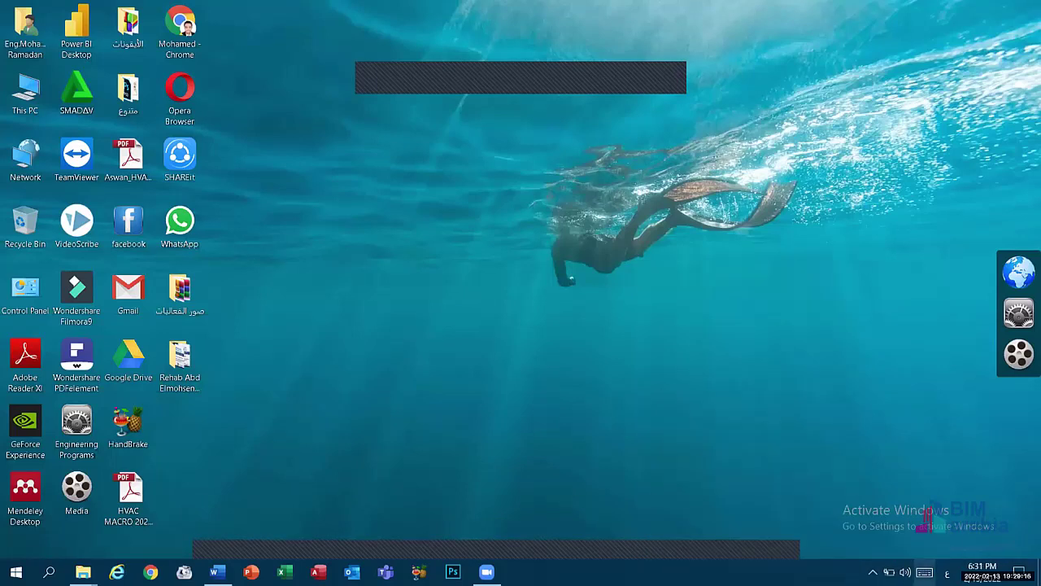
left_click(924, 572)
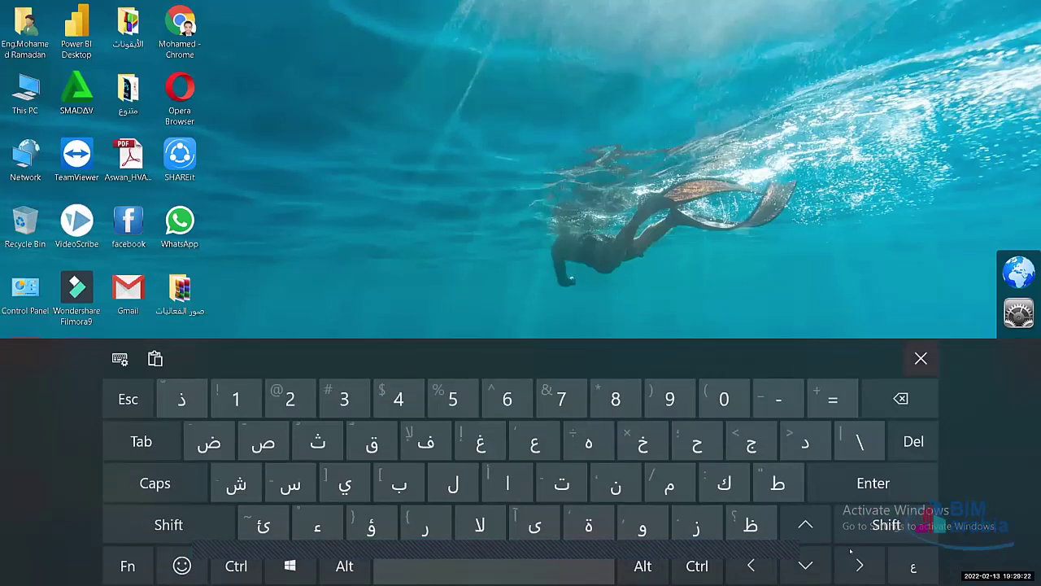
left_click(921, 358)
Open This PC and hide it with the taskbar's Show the desktop option, and bring the This PC window up again.
right_click(741, 570)
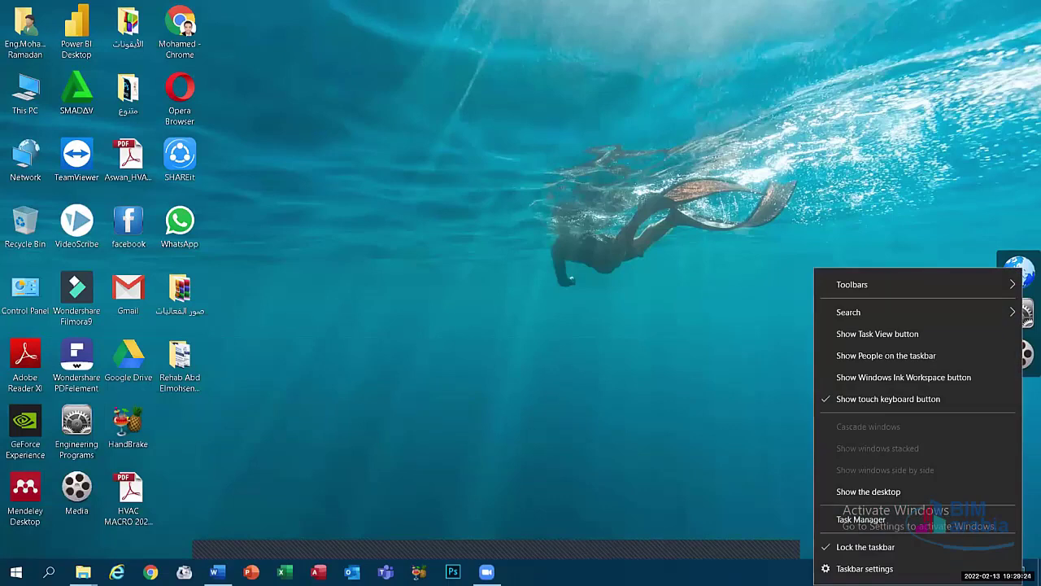
left_click(28, 122)
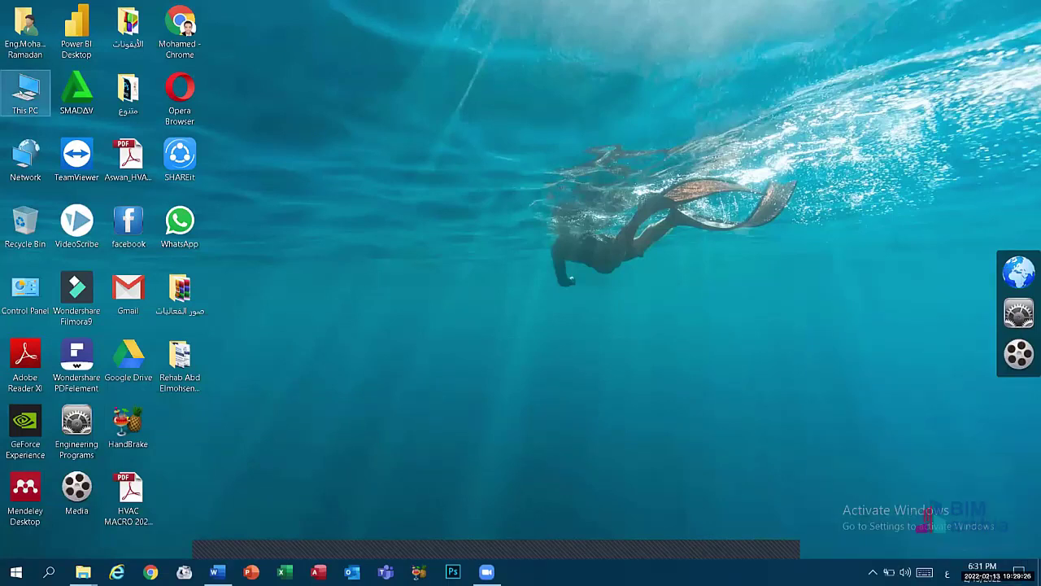
double_click(26, 94)
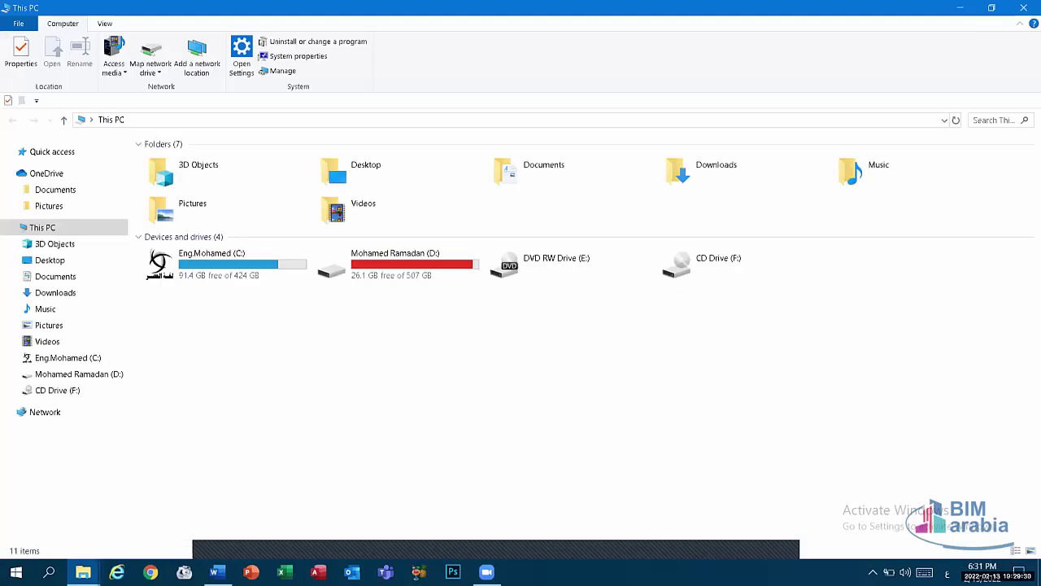
right_click(603, 573)
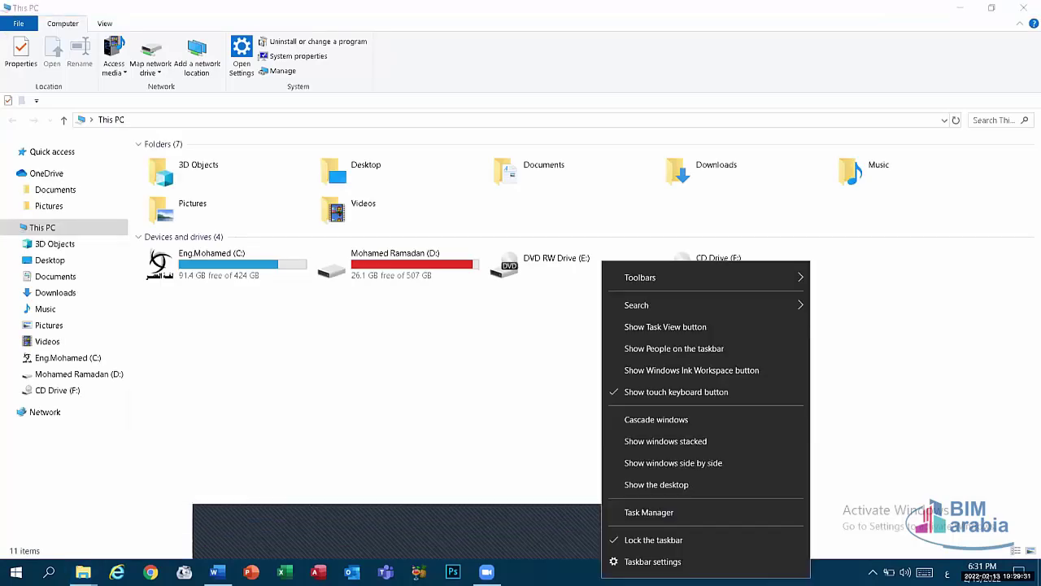
left_click(642, 484)
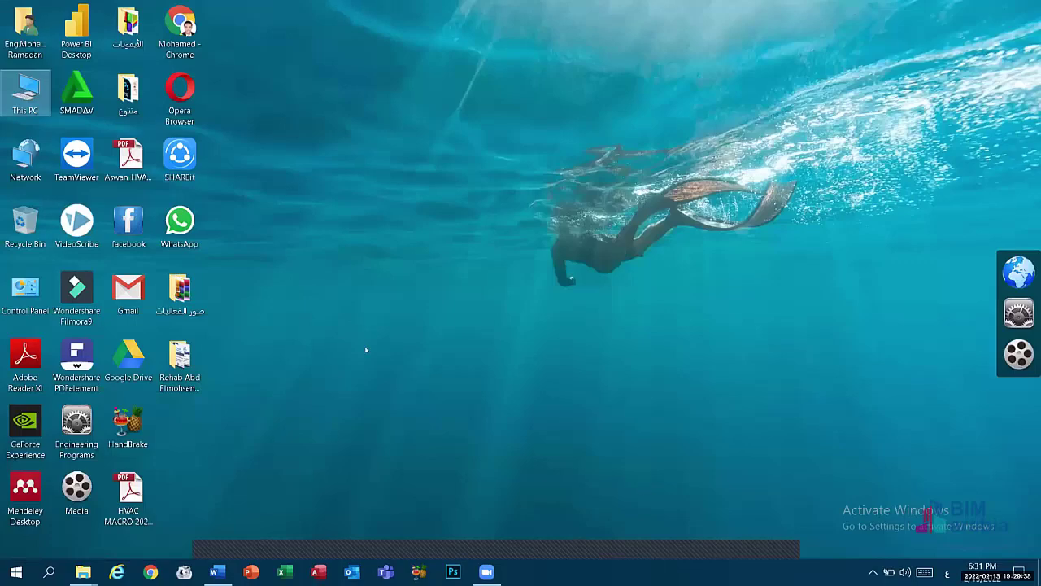
double_click(25, 91)
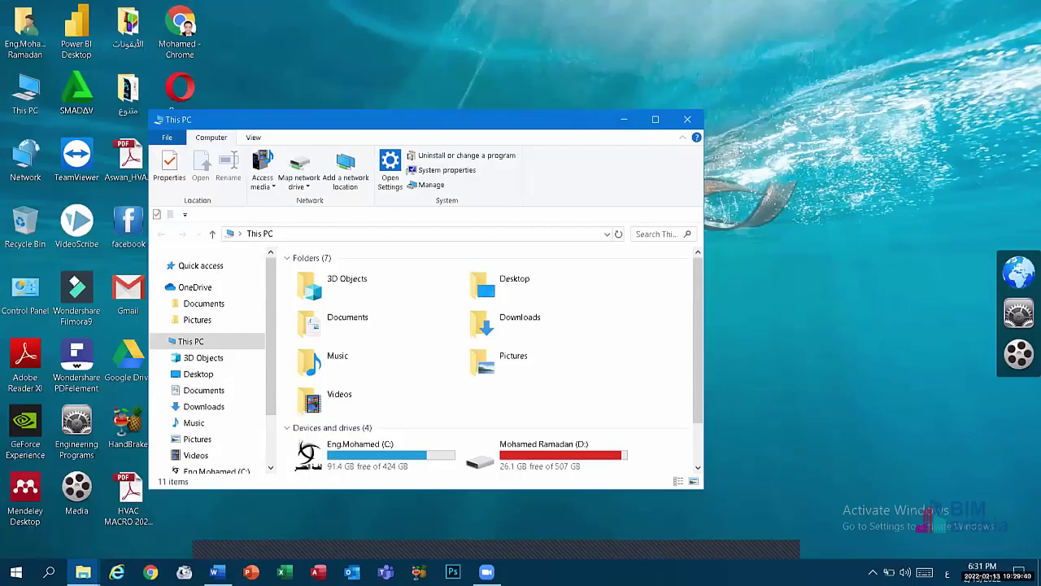
Maximize the This PC window and hide it with the taskbar's Show the desktop option.
left_click(656, 118)
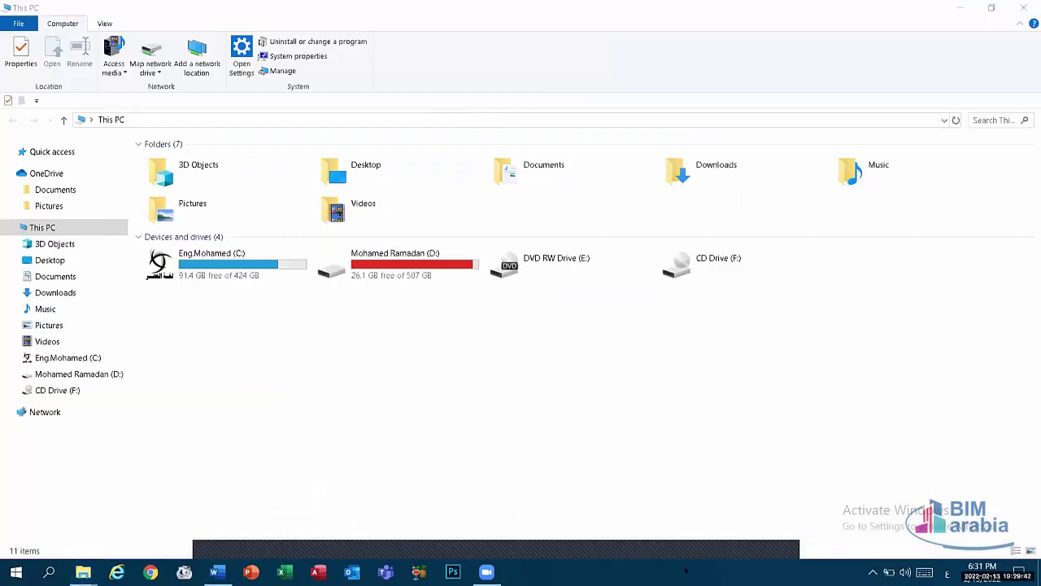
right_click(688, 572)
left_click(724, 479)
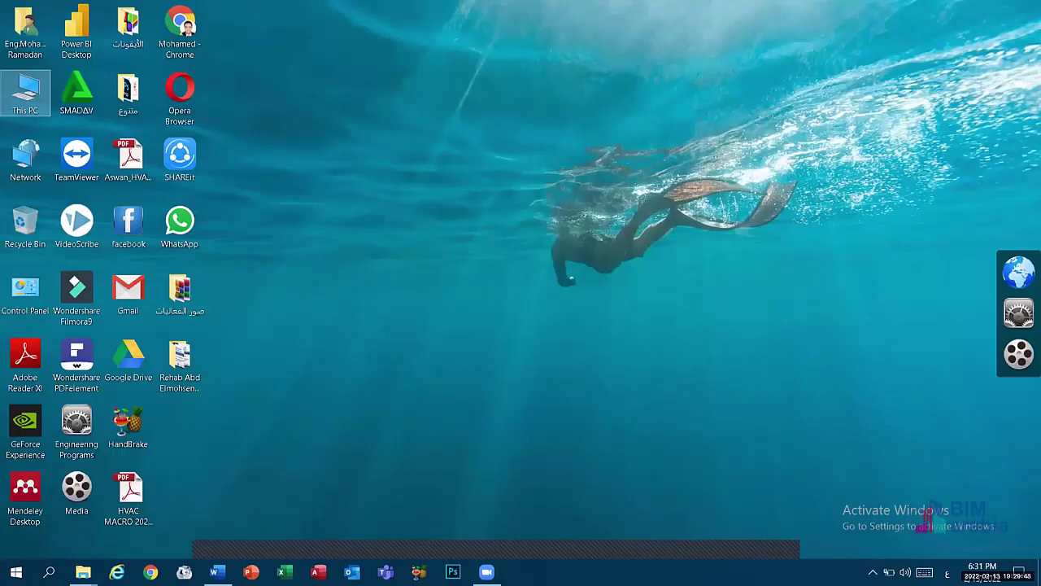
Open Task Manager from the taskbar options and bring up the actions available for the Microsoft Word app.
right_click(636, 572)
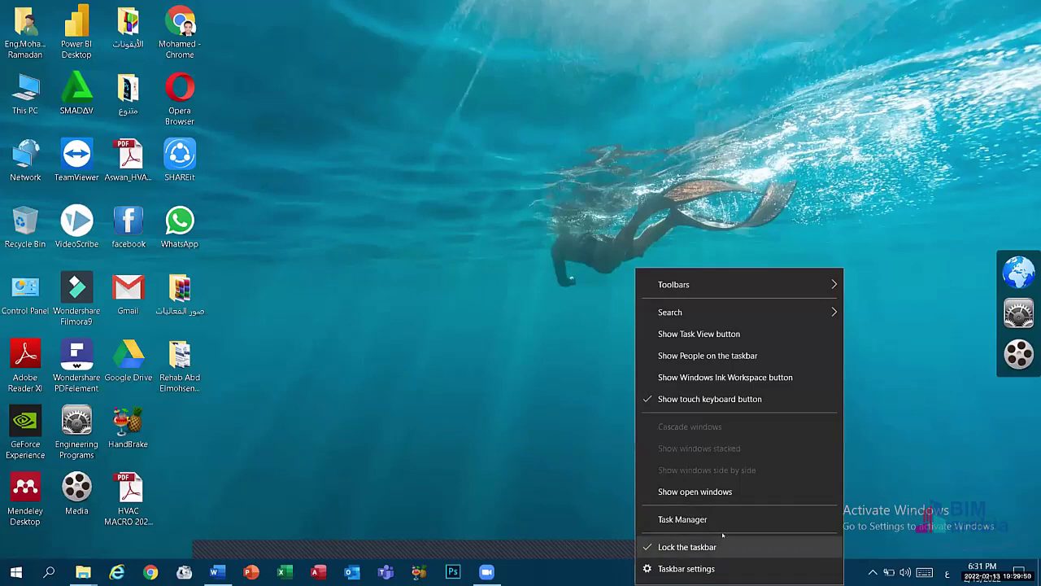
left_click(676, 519)
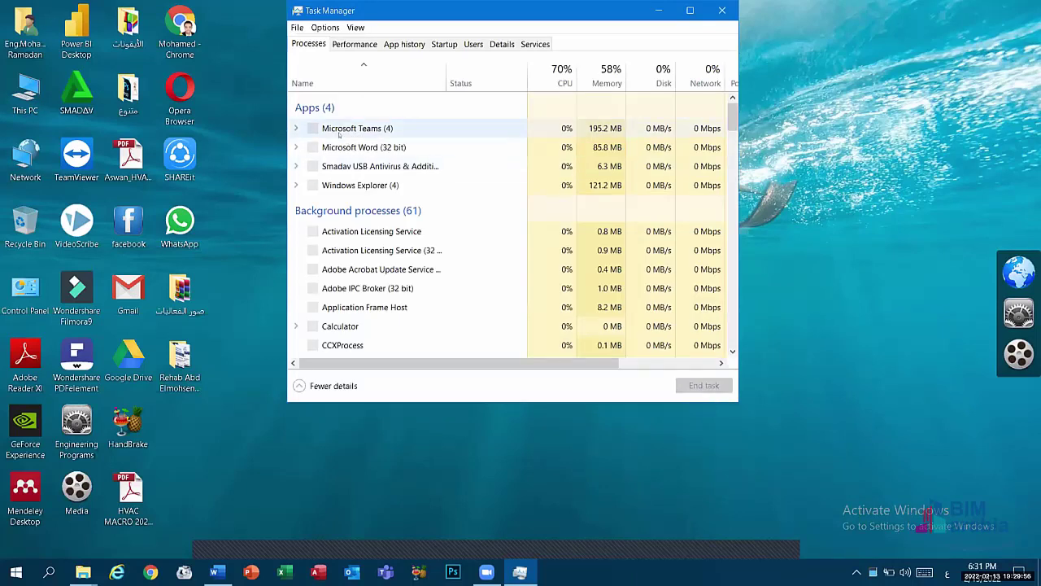
left_click(401, 147)
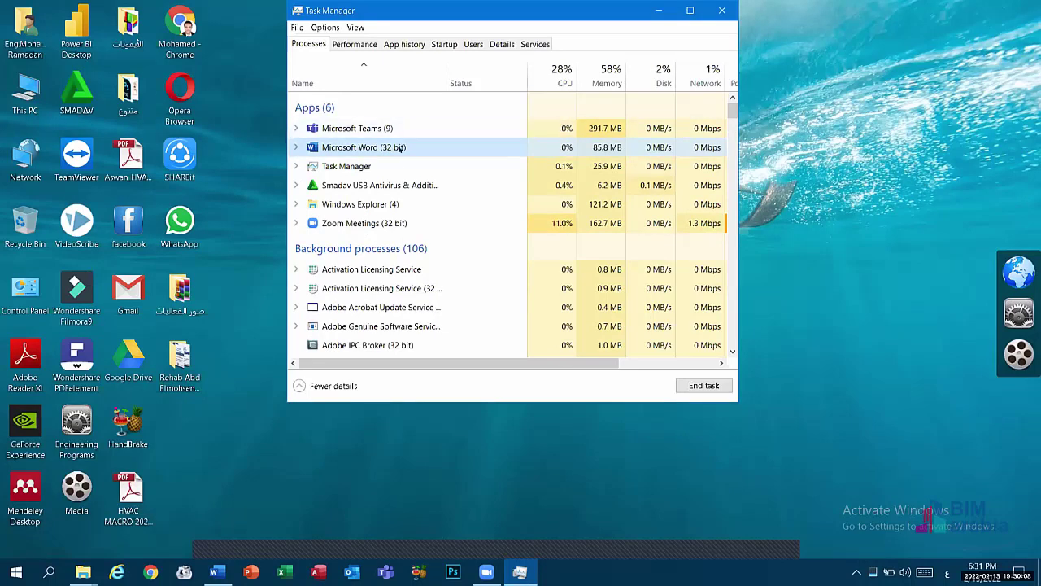
right_click(400, 148)
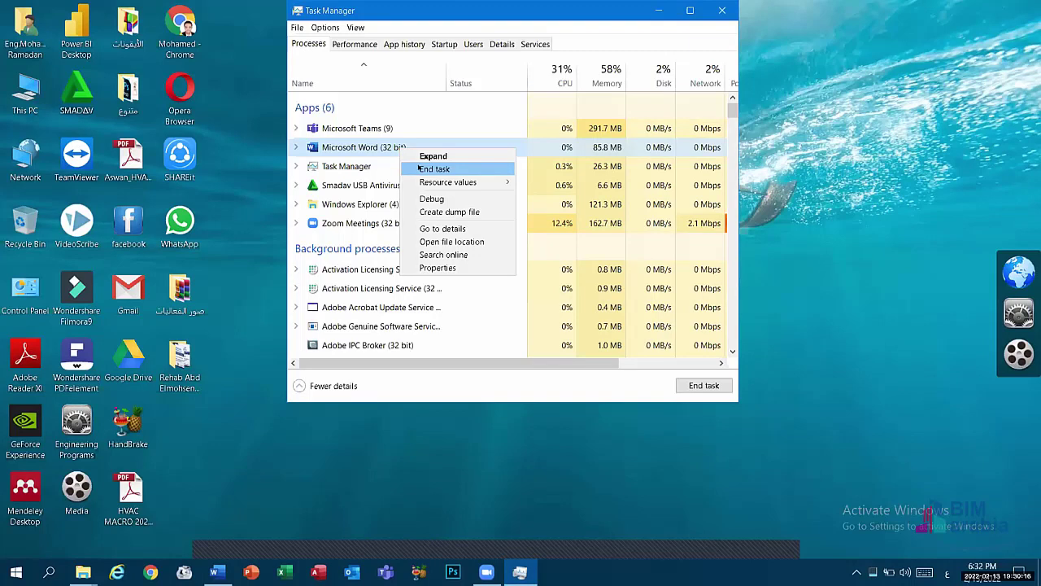
End the Microsoft Teams task in Task Manager and close Task Manager.
left_click(365, 131)
right_click(362, 131)
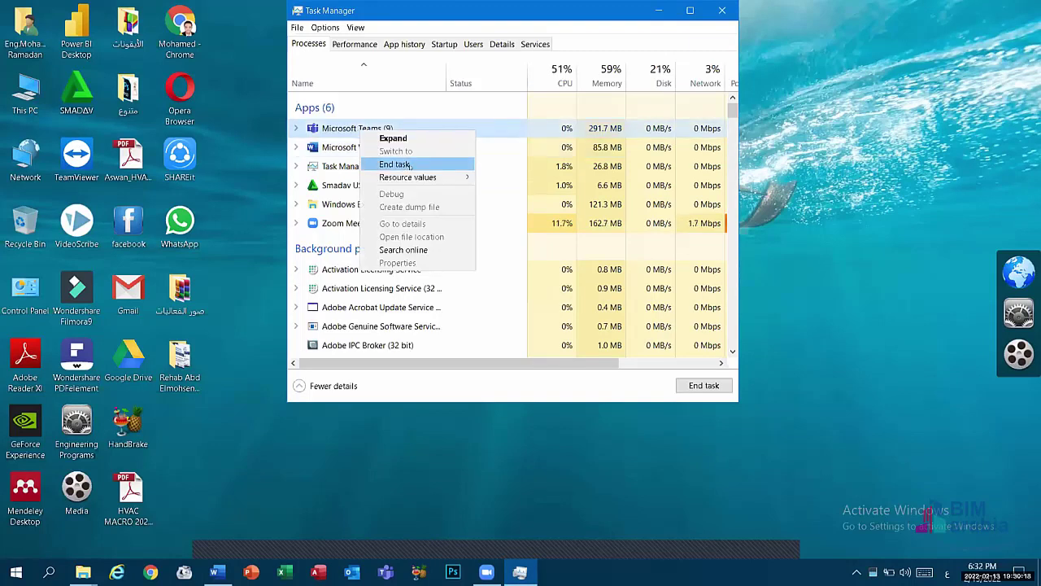
left_click(411, 165)
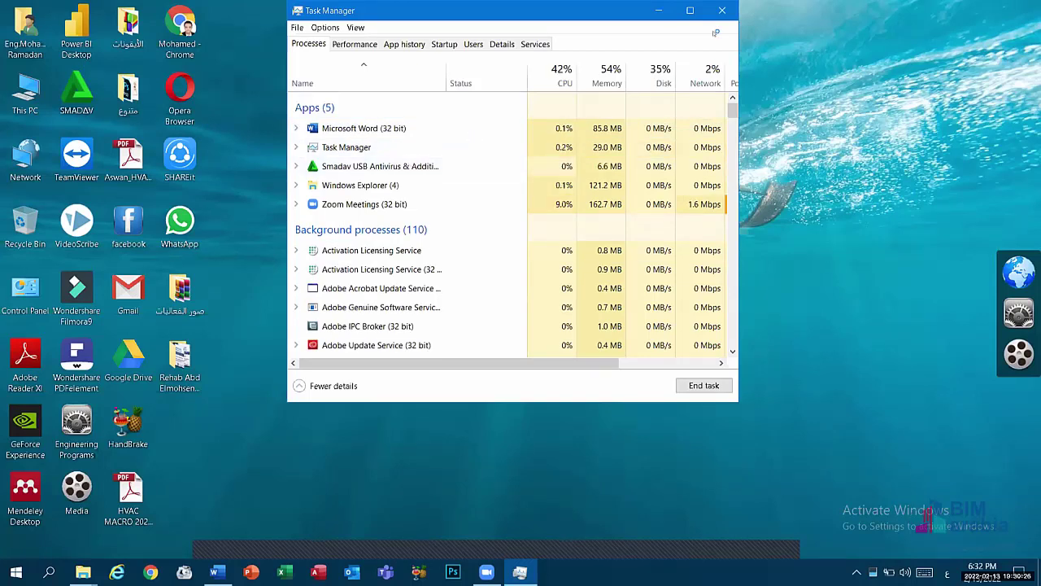
left_click(721, 12)
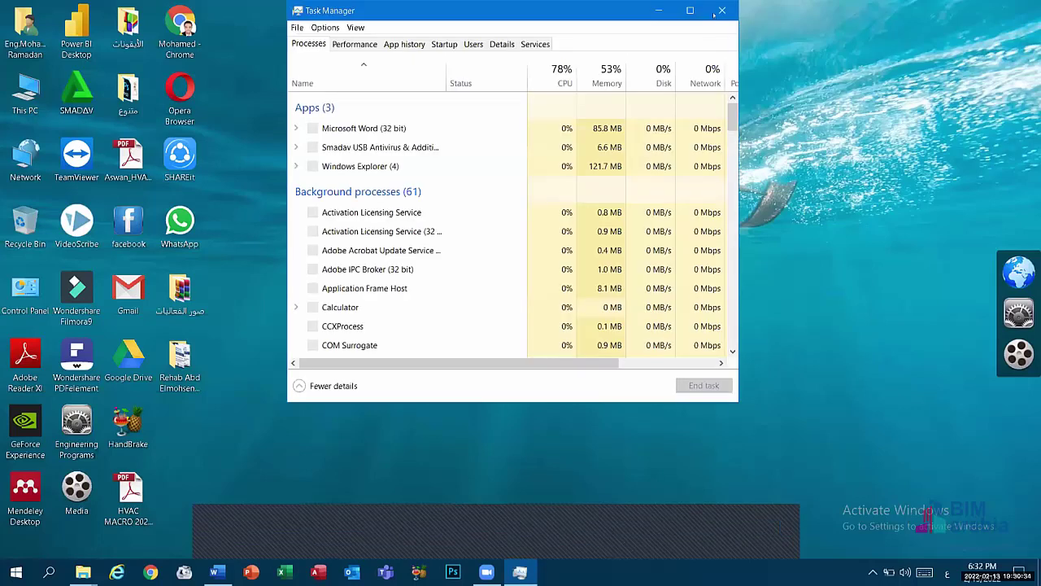
key("alt+F4")
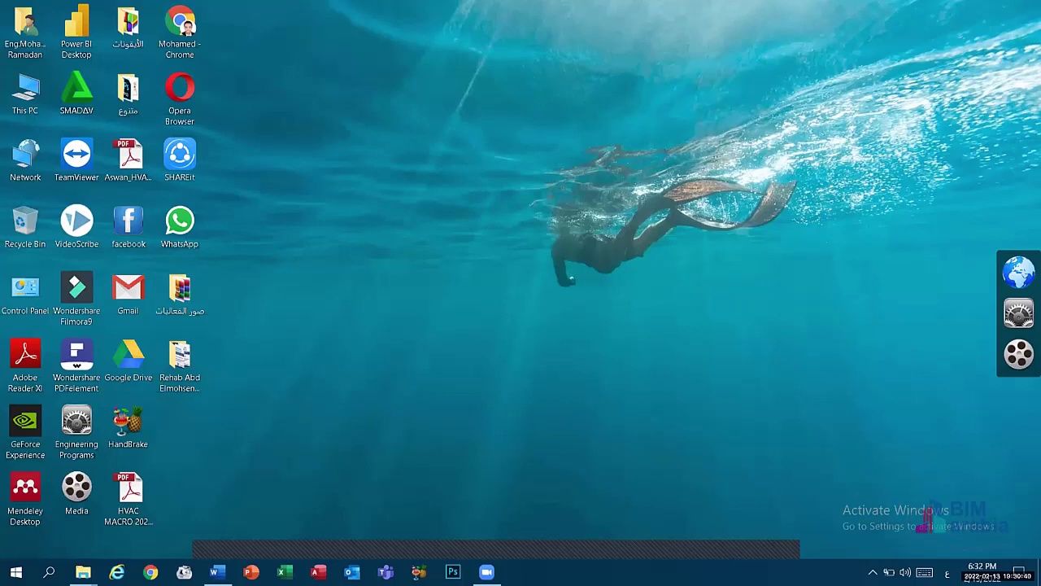
Unlock the taskbar, lock it again, and check the Lock the taskbar option.
right_click(633, 572)
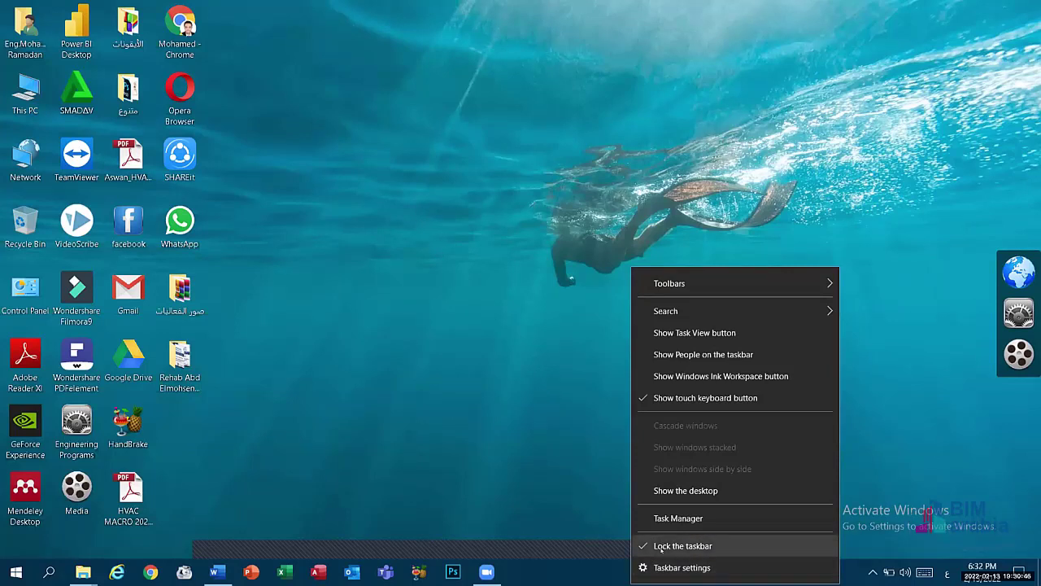
left_click(662, 546)
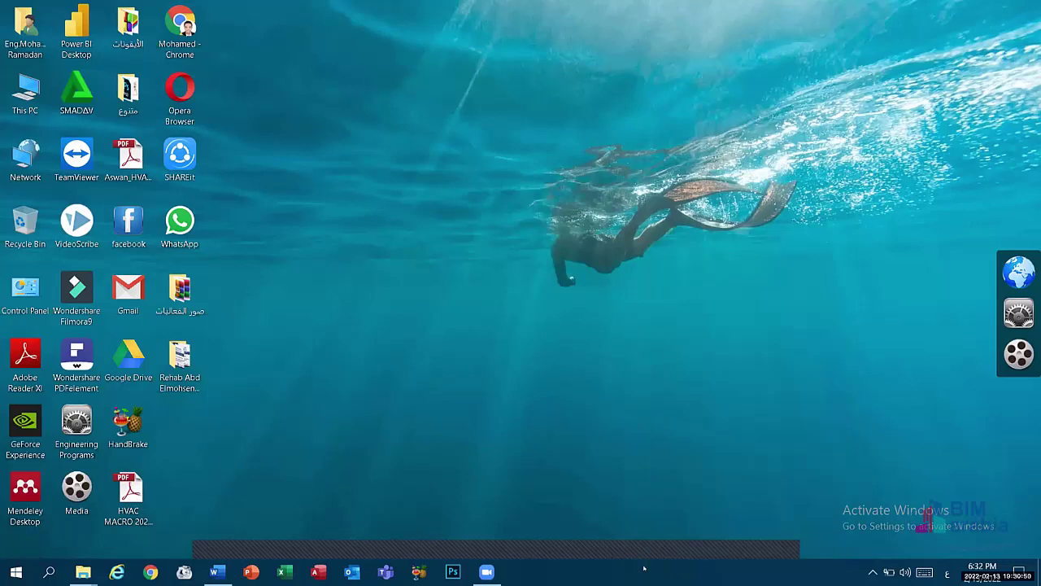
left_click_drag(651, 572, 24, 579)
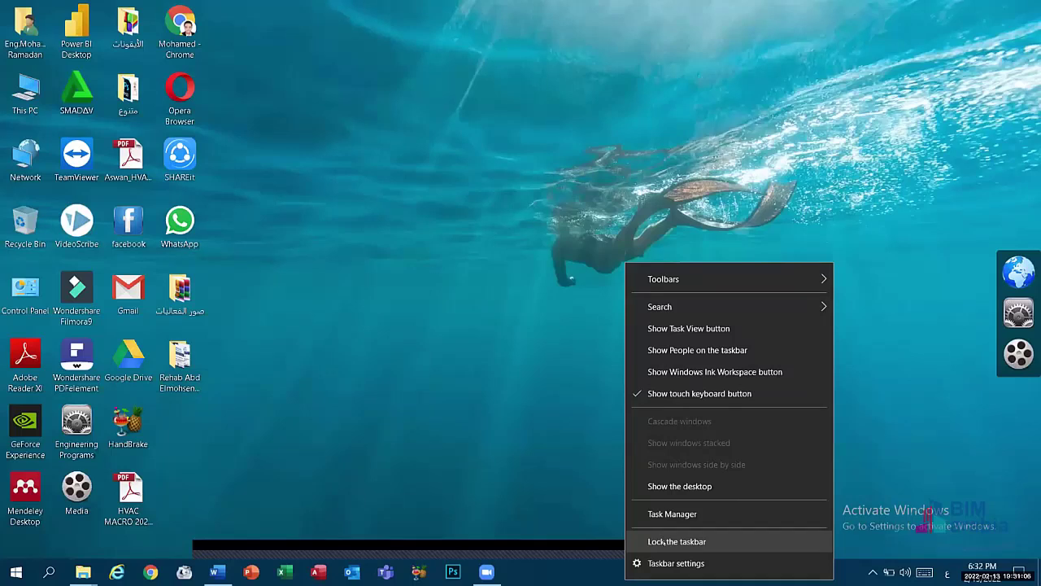
left_click(664, 542)
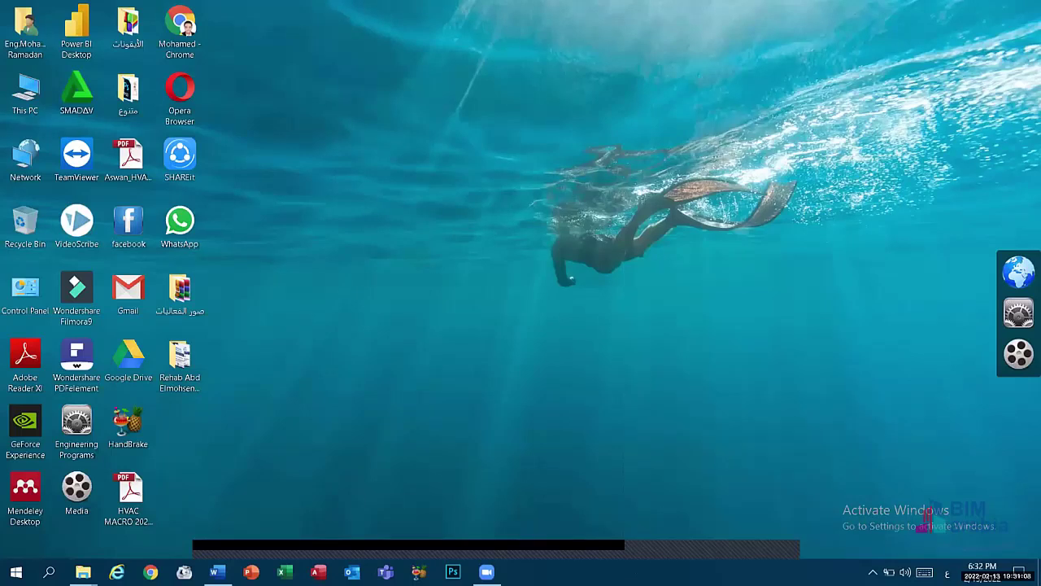
right_click(661, 570)
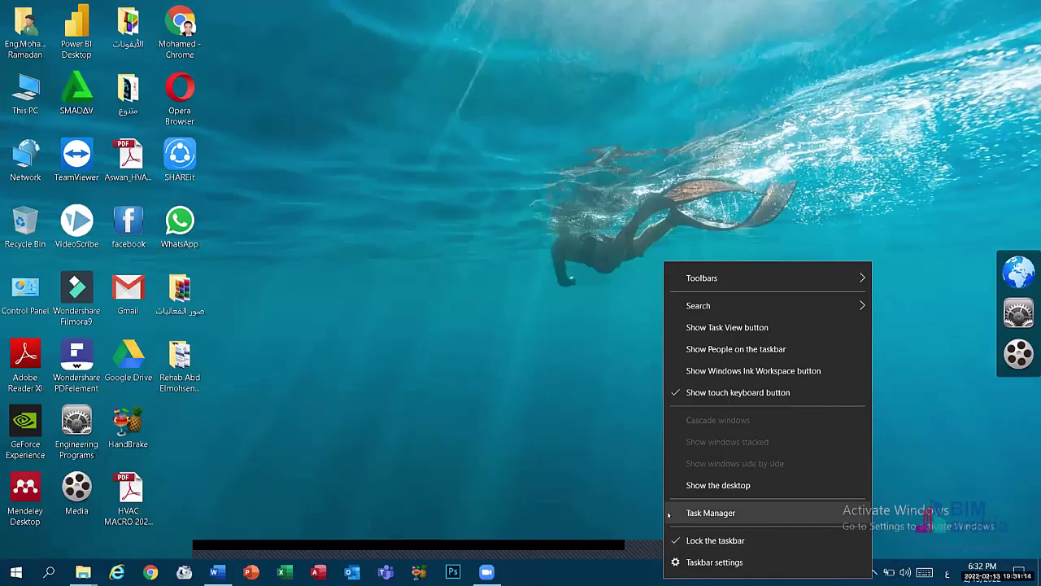
left_click(24, 93)
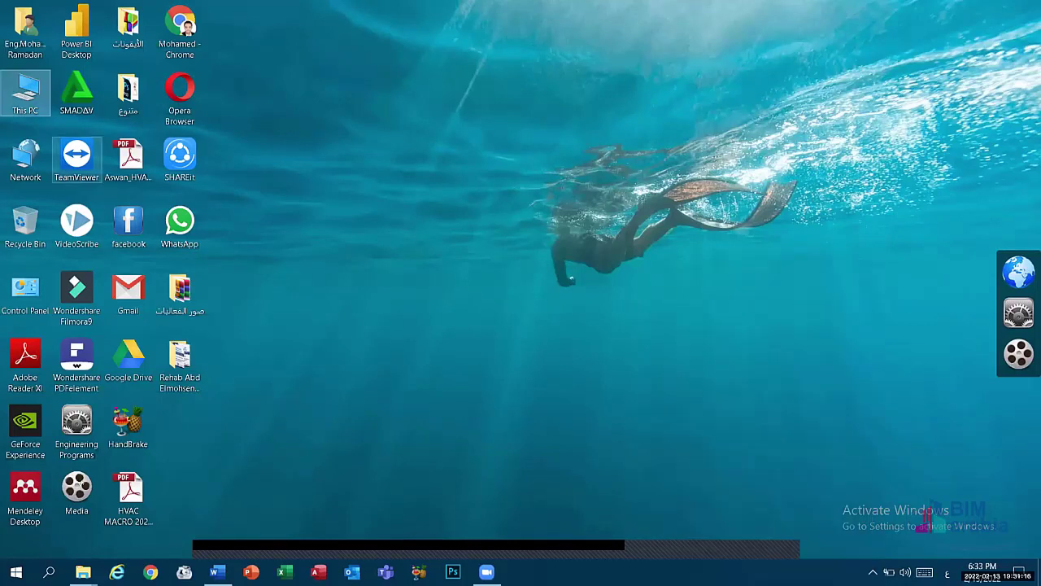
Open Word from the taskbar and create a blank document.
left_click(215, 572)
left_click(215, 572)
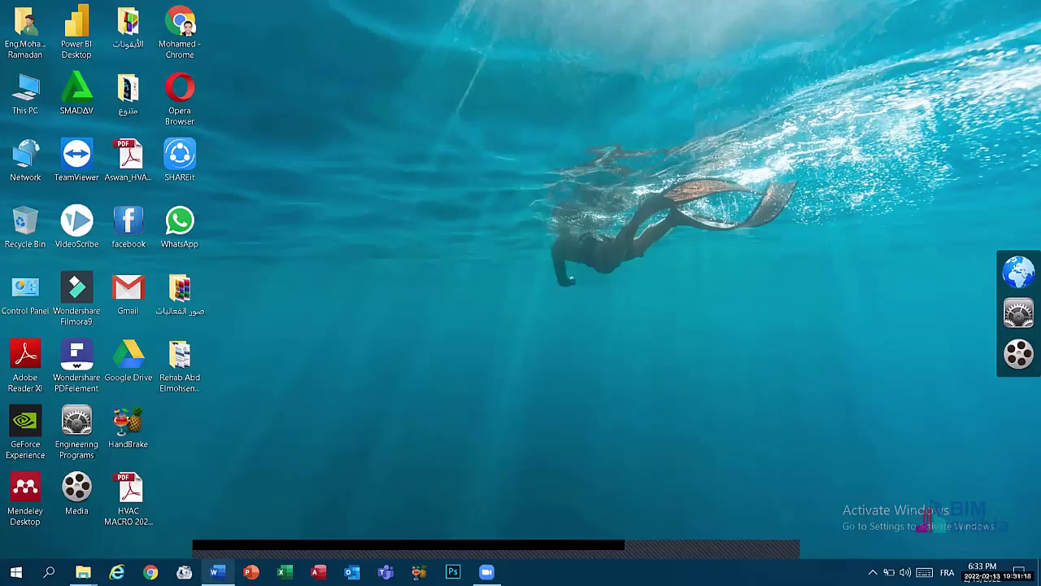
left_click(215, 572)
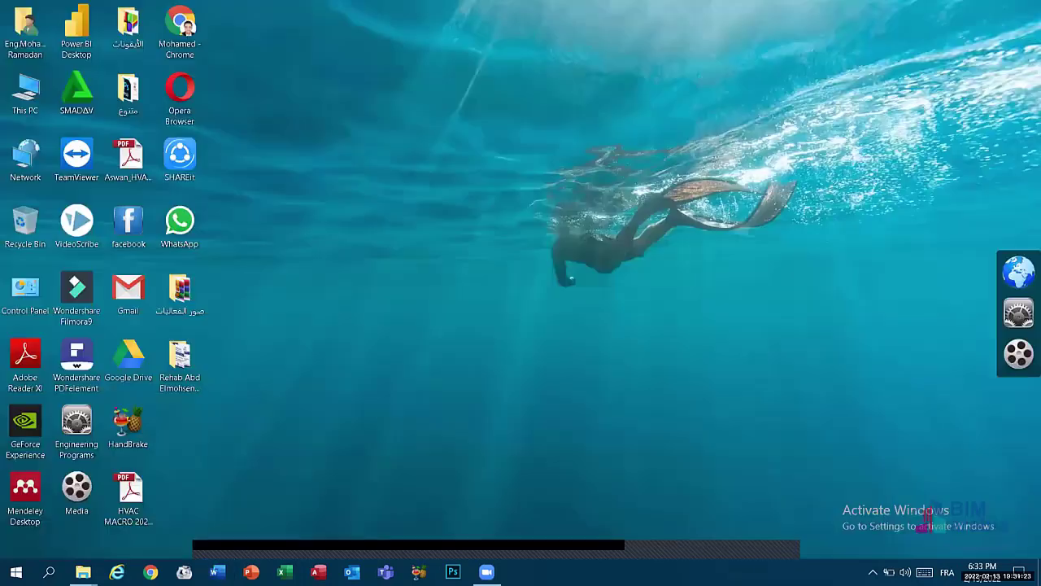
left_click(215, 572)
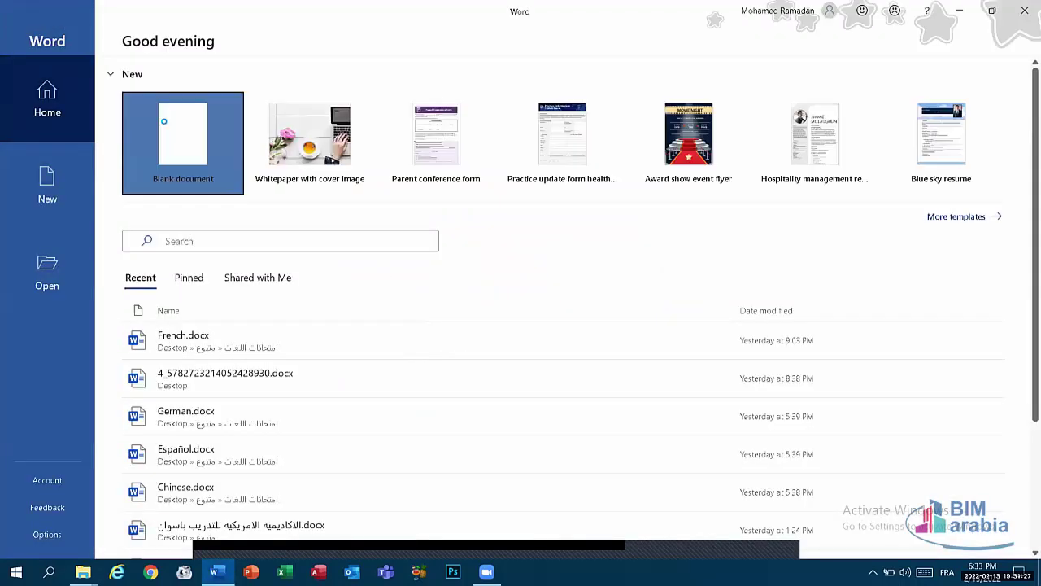
left_click(202, 161)
Switch the keyboard language to English and fill the blank document with sample text using =rand().
key("alt+shift")
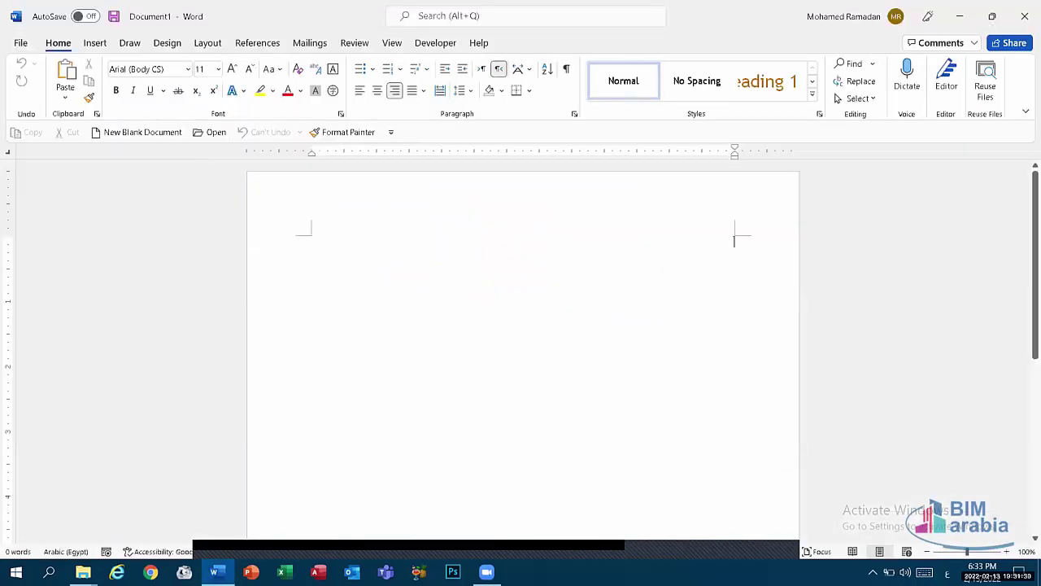
type("مح")
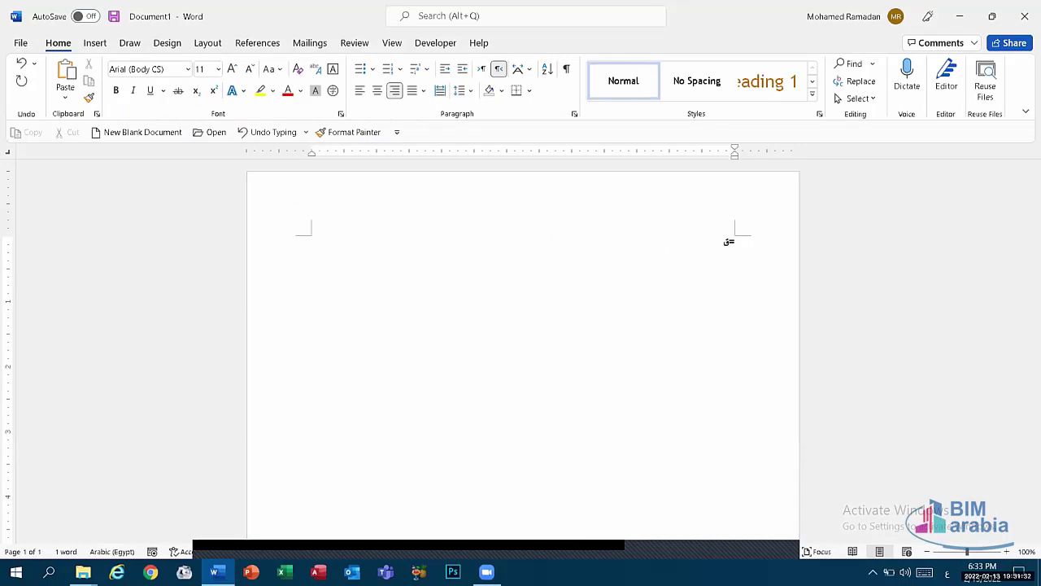
key("BackSpace")
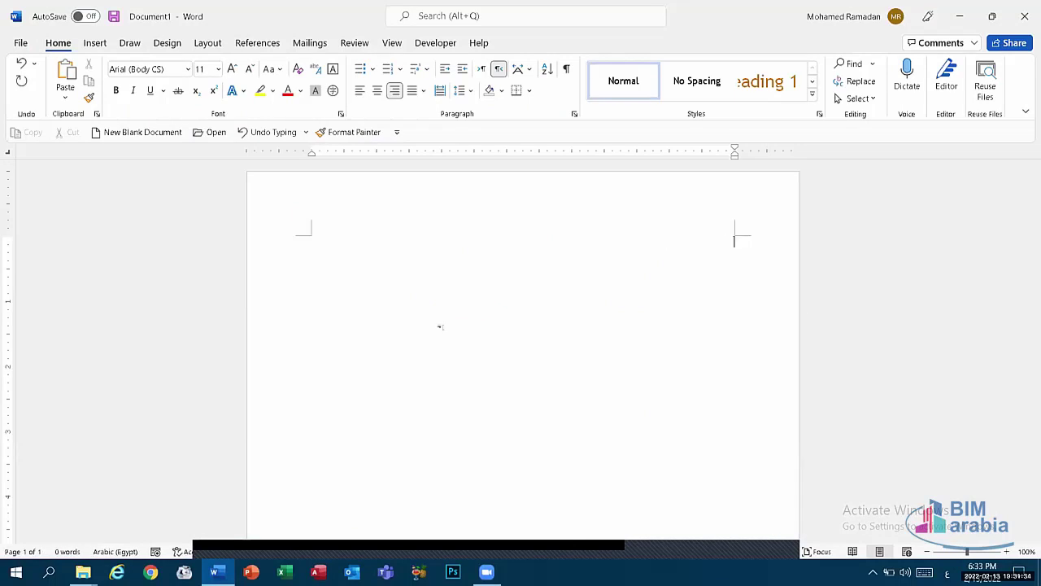
key("alt+shift")
type("=r")
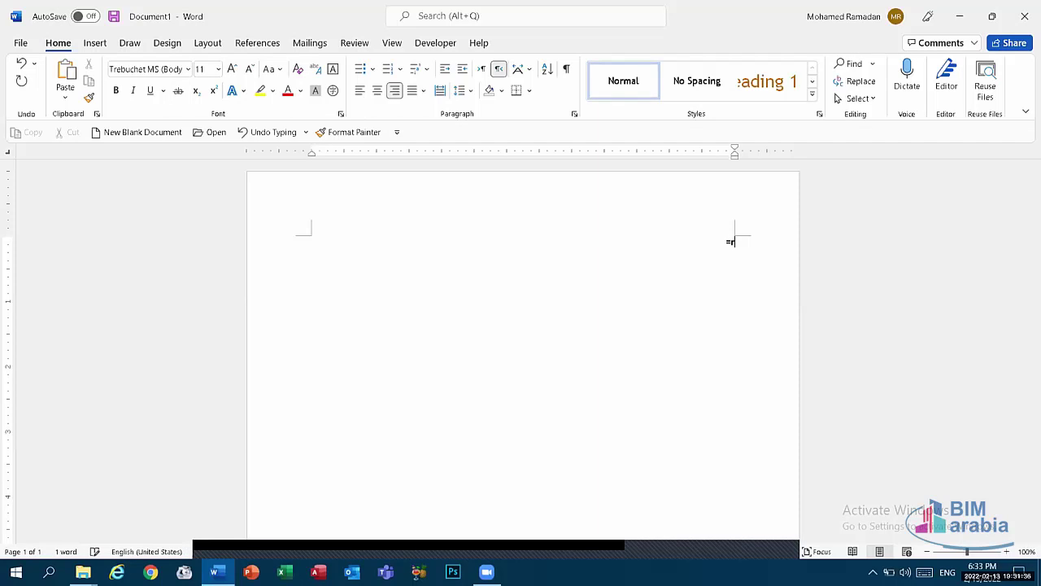
type("and()")
key("Return")
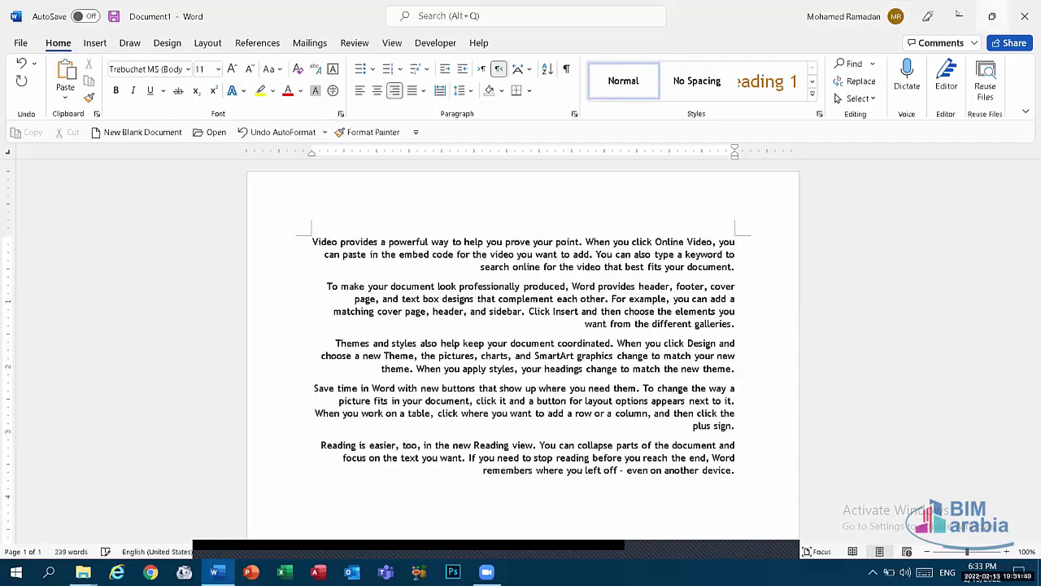
Open another Word window from the taskbar and create a document from the Parent conference form template.
left_click(215, 572)
right_click(215, 572)
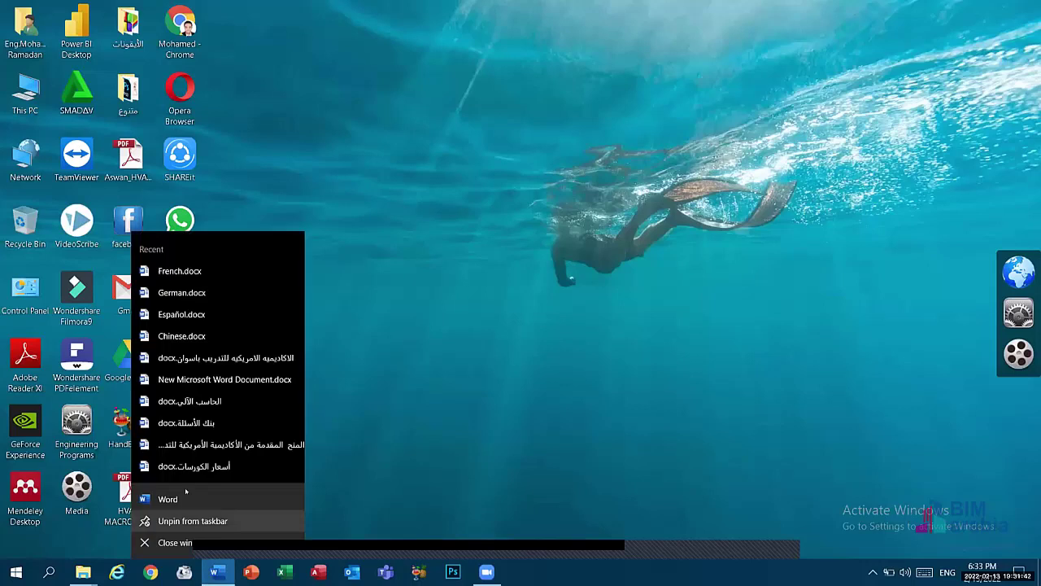
left_click(403, 272)
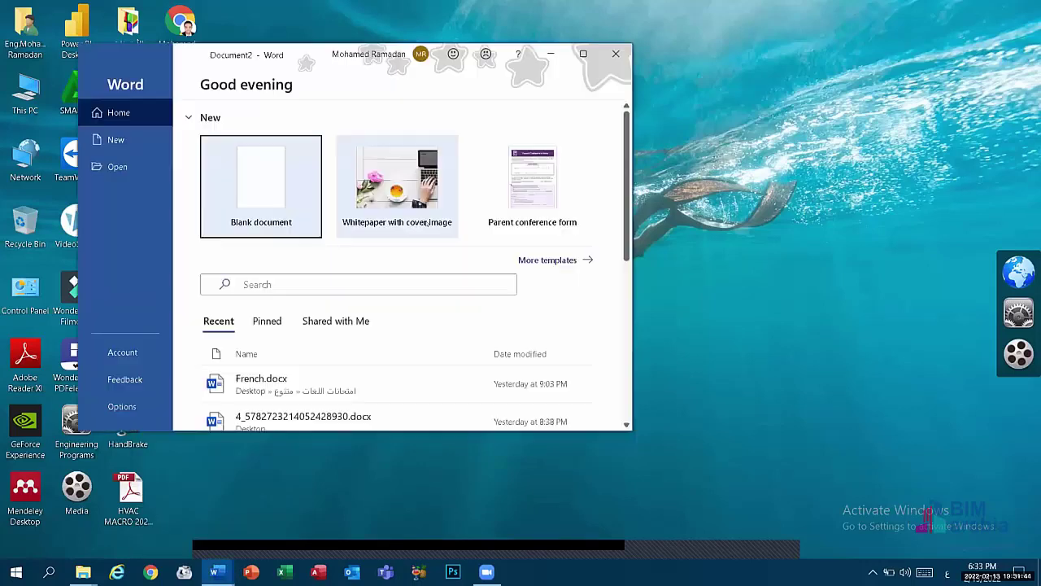
left_click(533, 183)
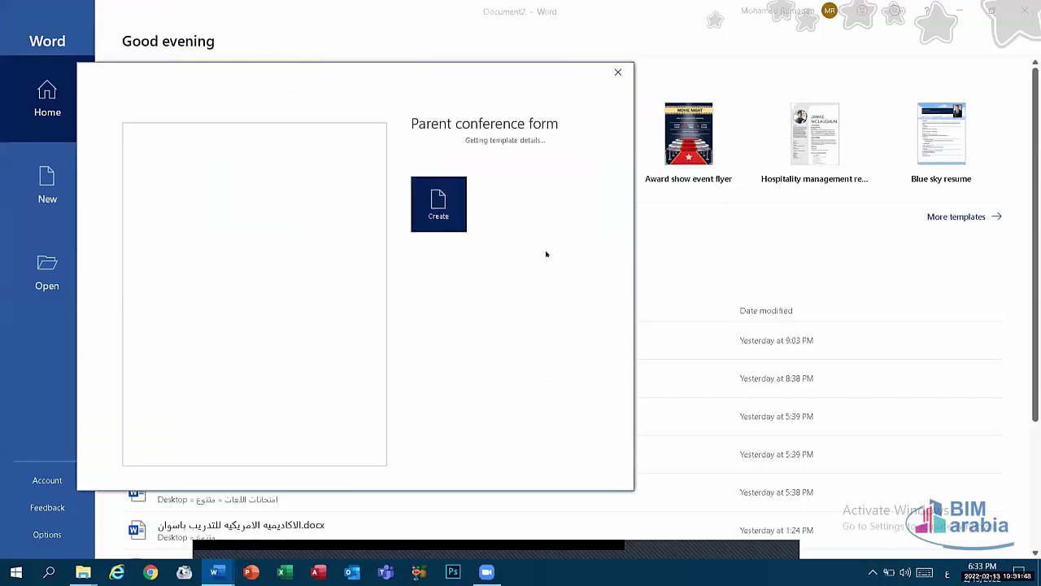
key("Escape")
key("Escape")
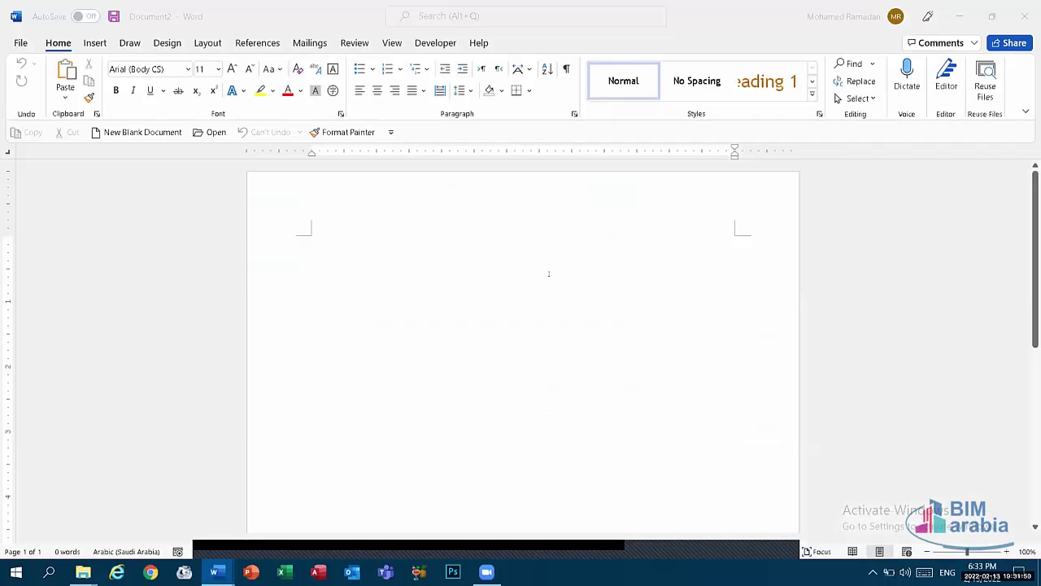
Switch between the sample-text document and the Parent Conference Form through the taskbar, and look through the form.
left_click(215, 572)
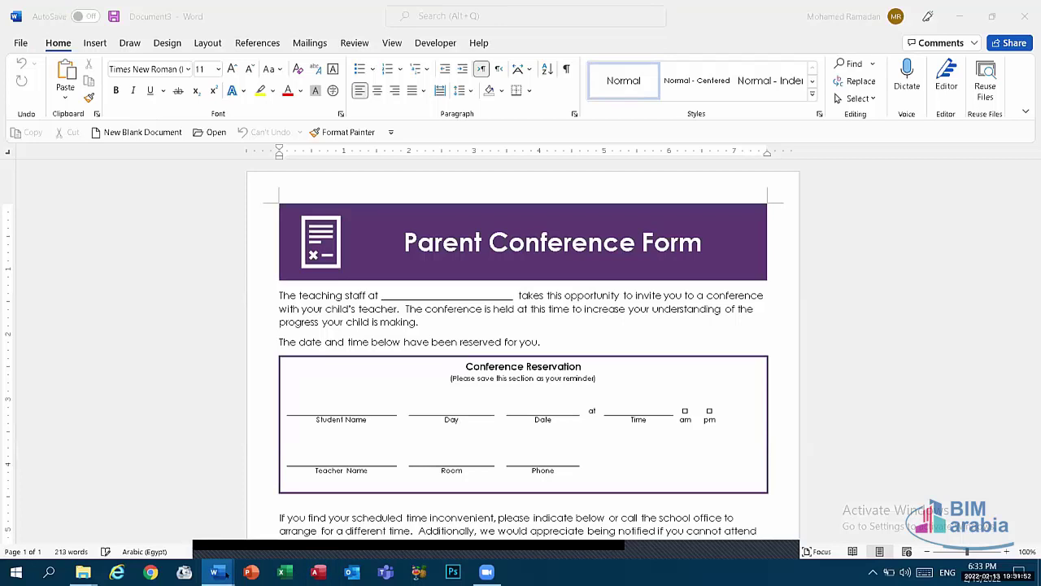
left_click(279, 470)
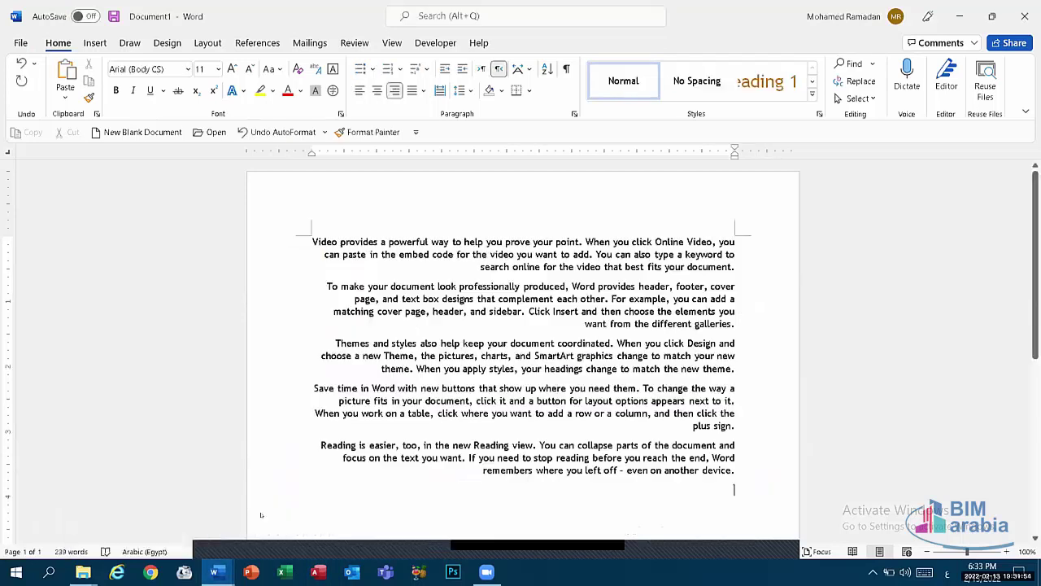
left_click(289, 529)
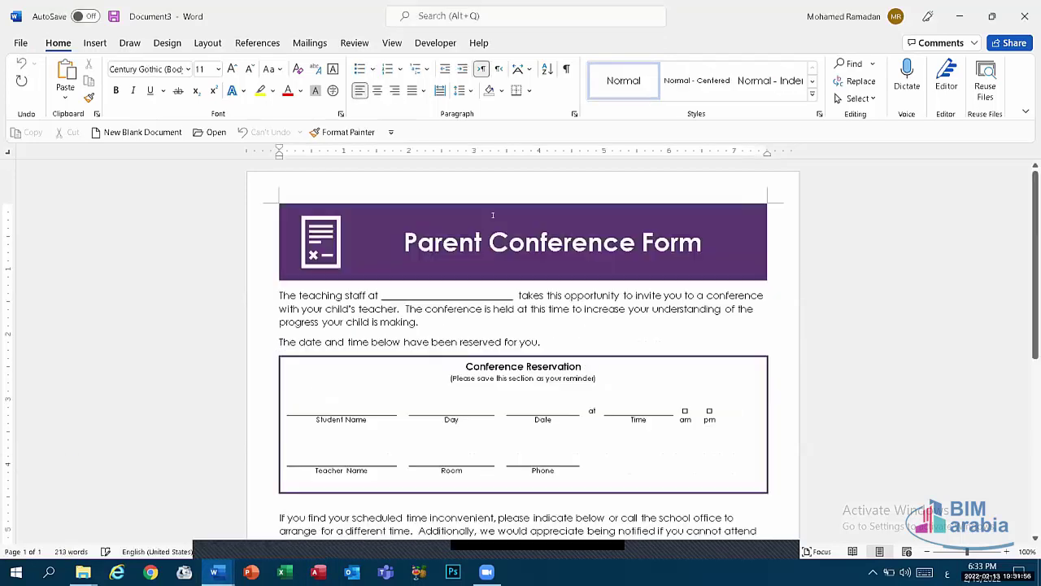
scroll(500, 401, "down", 5)
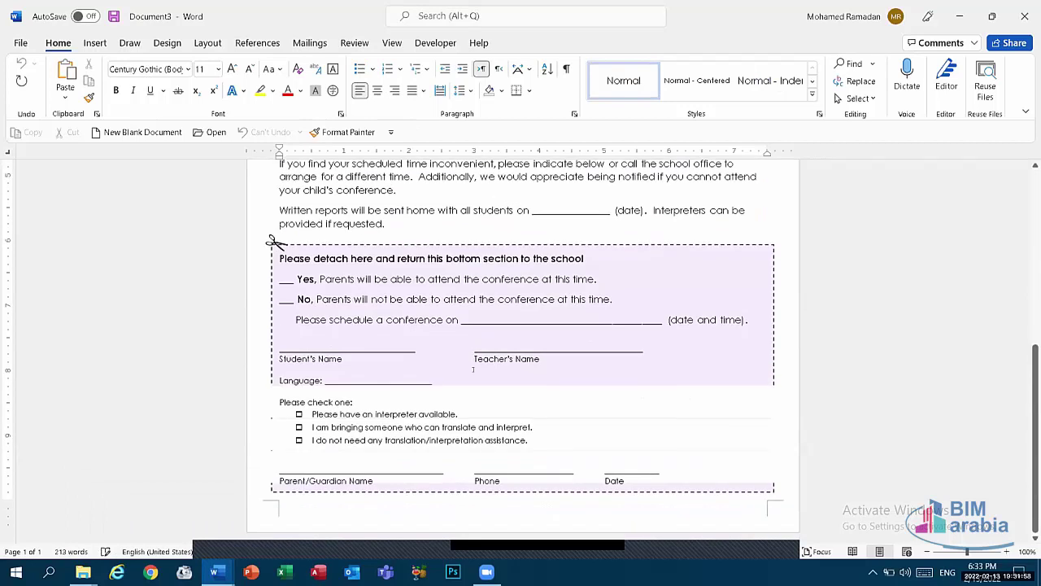
scroll(500, 401, "up", 3)
scroll(499, 401, "up", 3)
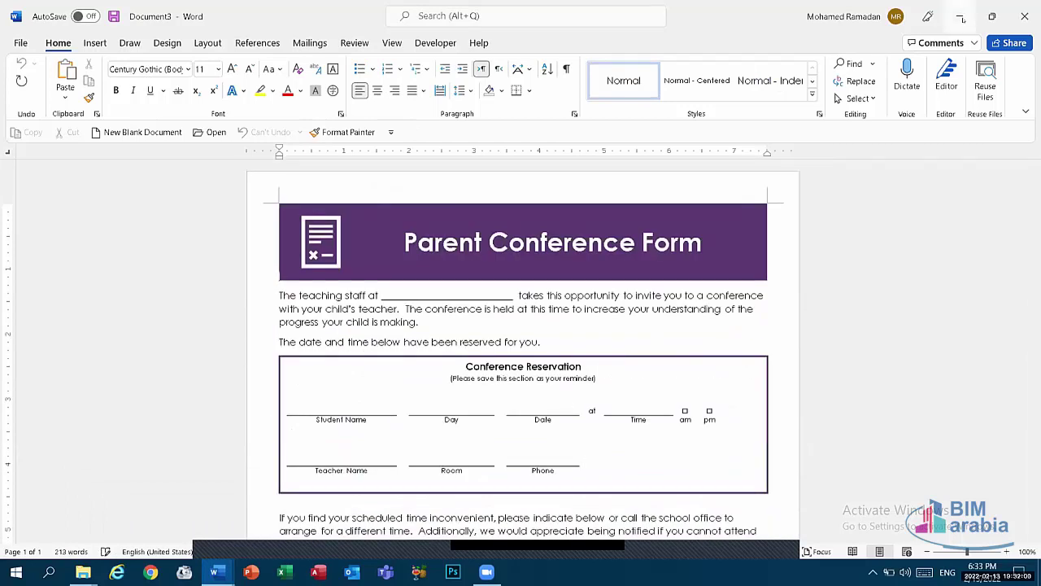
Show the desktop and its taskbar options, bring back the Word windows, and arrange them in a cascade.
left_click(959, 17)
key("super+d")
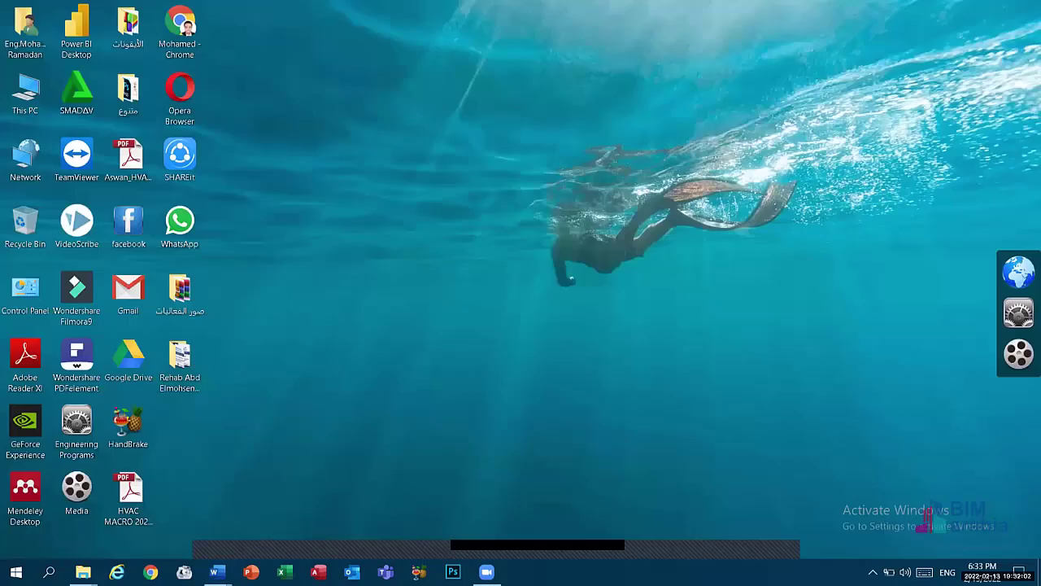
right_click(689, 572)
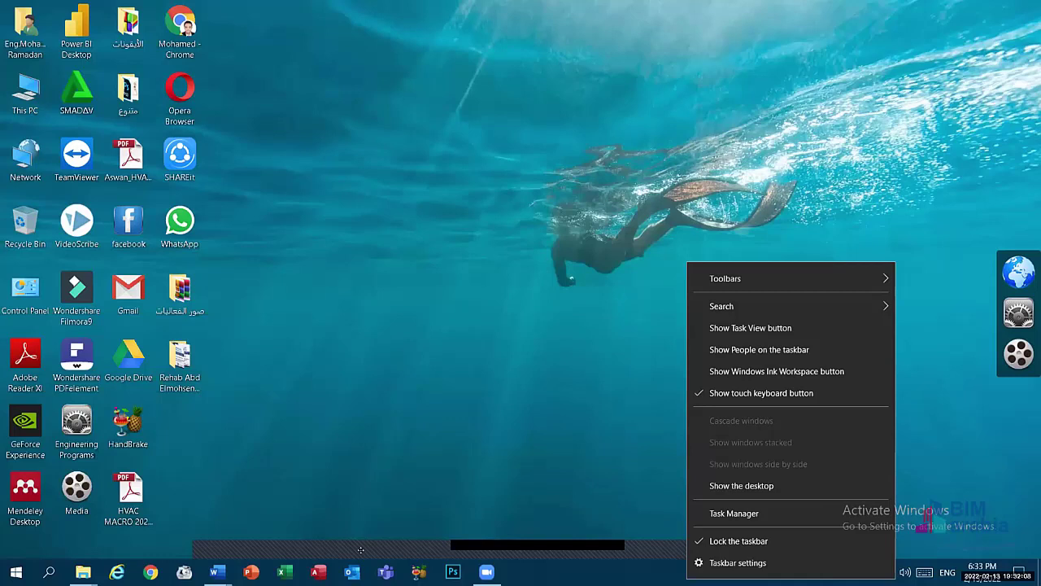
left_click(216, 572)
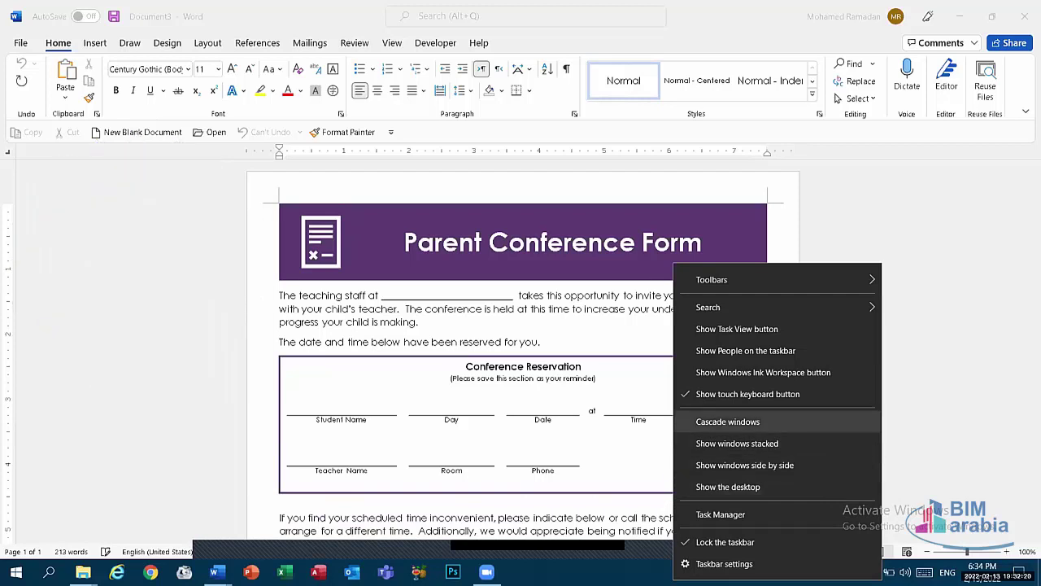
left_click(728, 421)
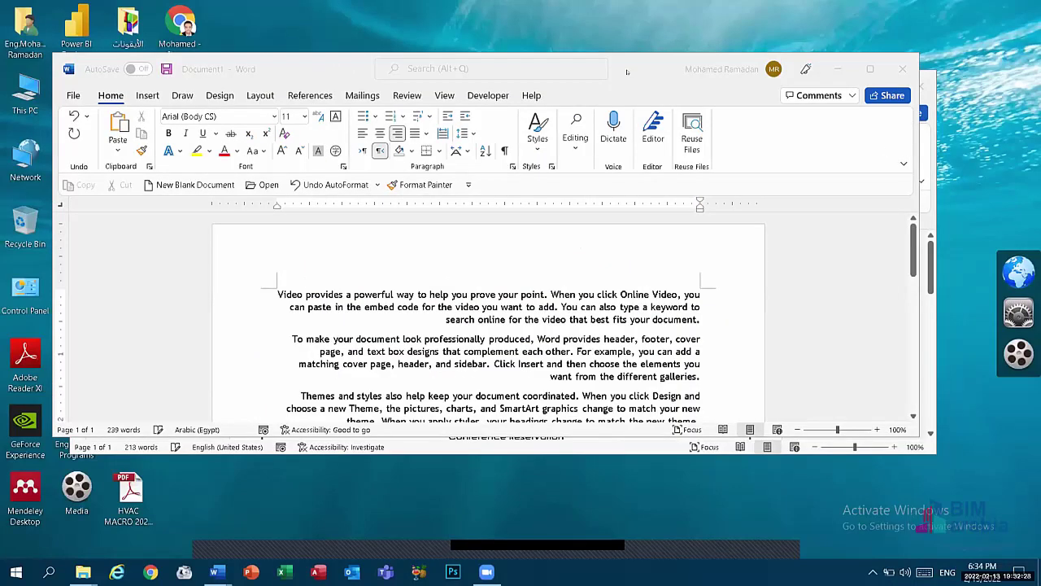
Move the cascaded sample-text window, and maximize both it and the Parent Conference Form window.
left_click_drag(633, 66, 653, 369)
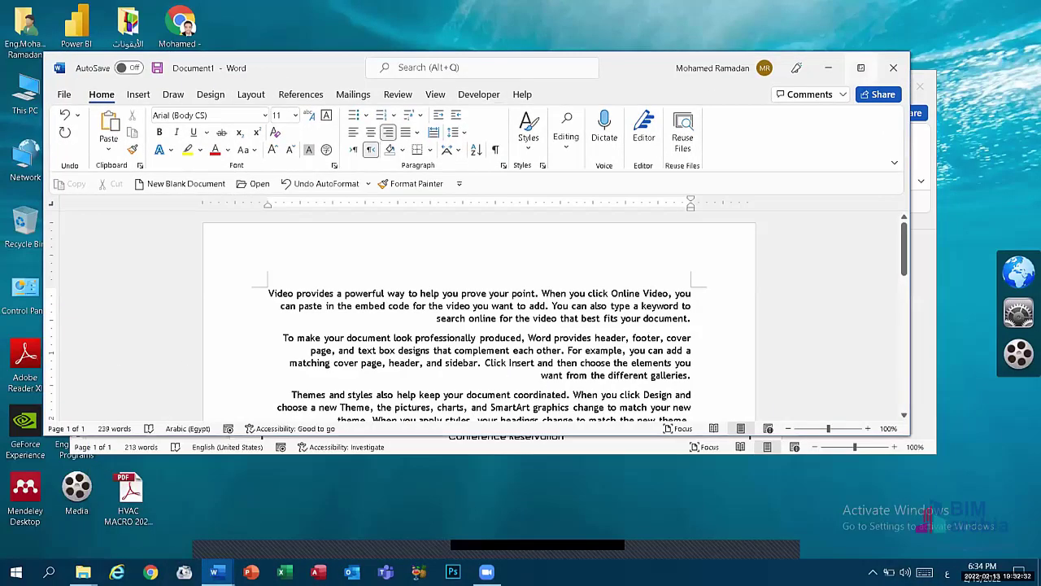
left_click(861, 67)
left_click(959, 16)
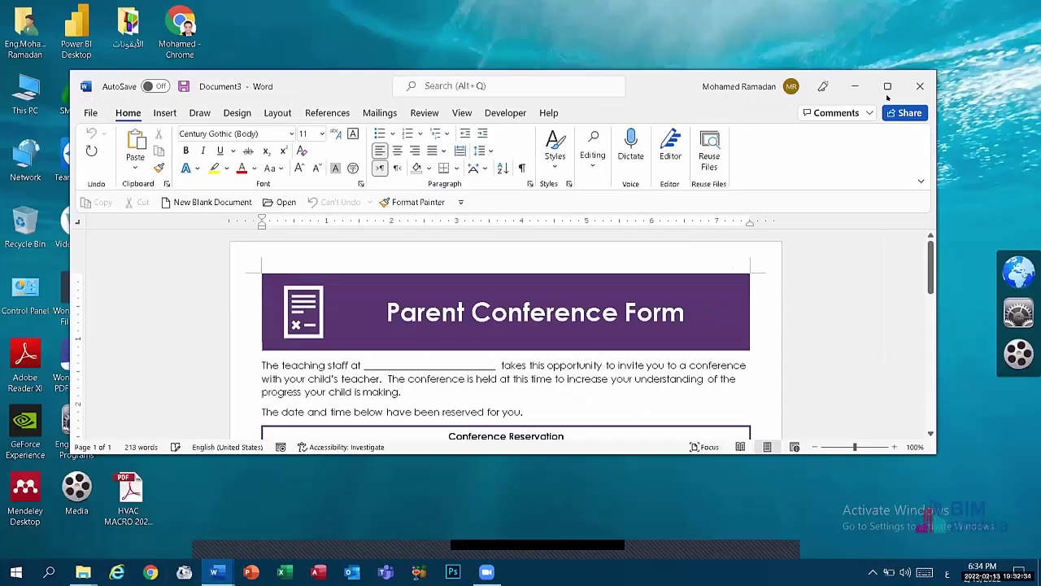
left_click(888, 85)
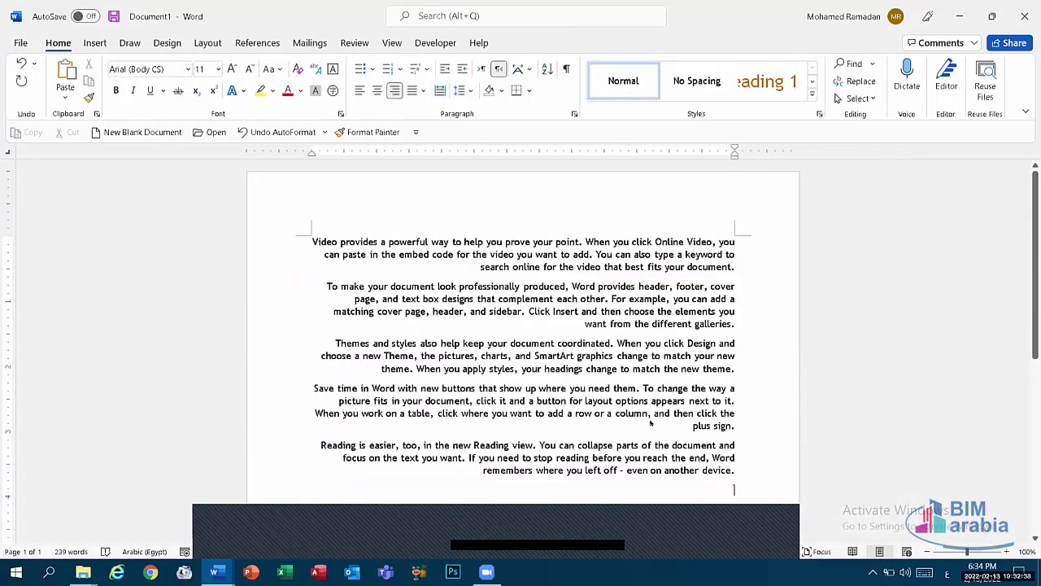
Arrange the two Word windows stacked, and return both documents to full size.
right_click(602, 572)
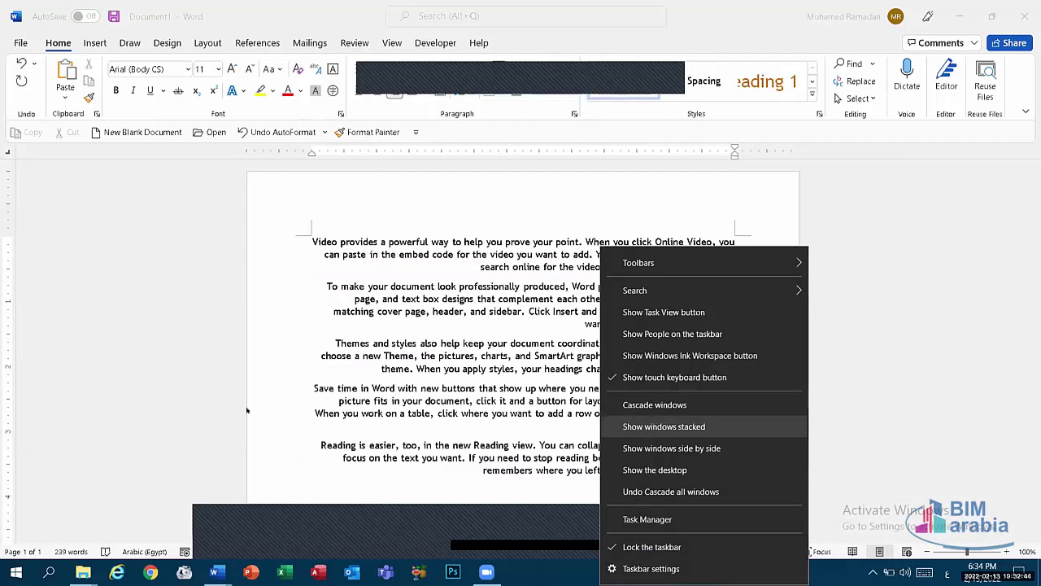
left_click(664, 426)
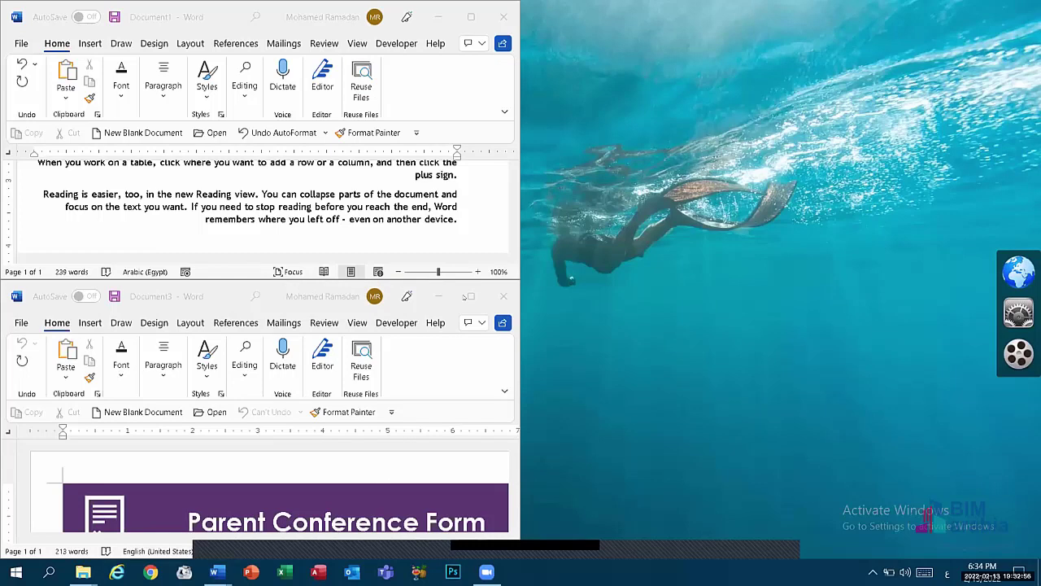
key("super+Up")
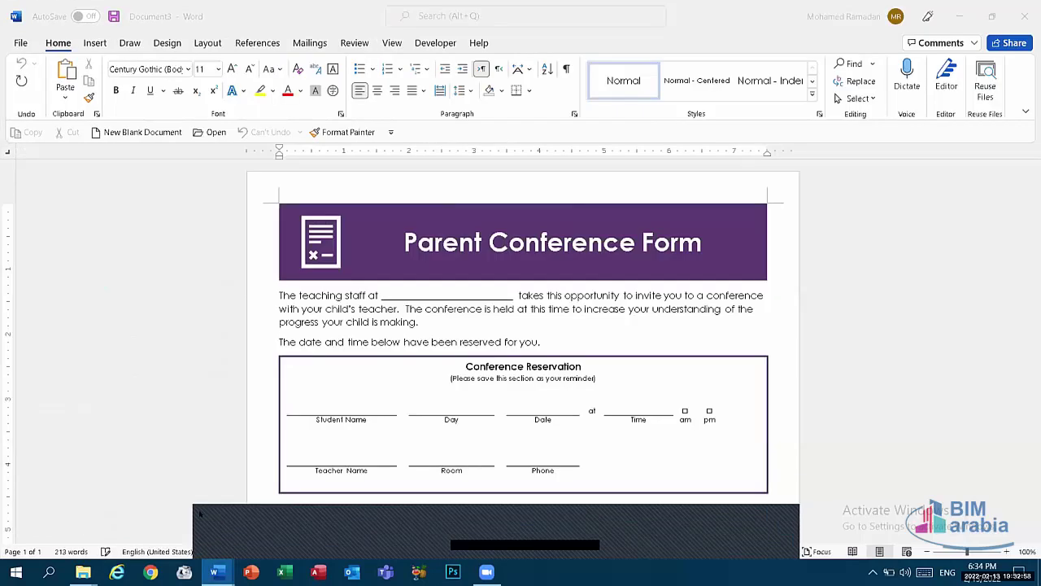
key("alt+Tab")
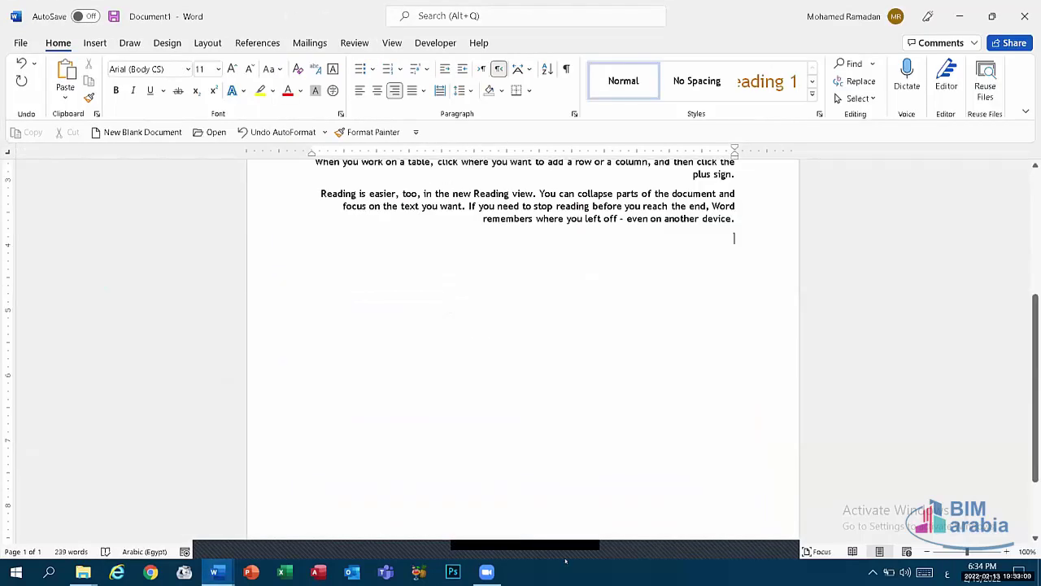
Arrange the two Word windows side by side, and return the sample-text document to full size.
right_click(695, 470)
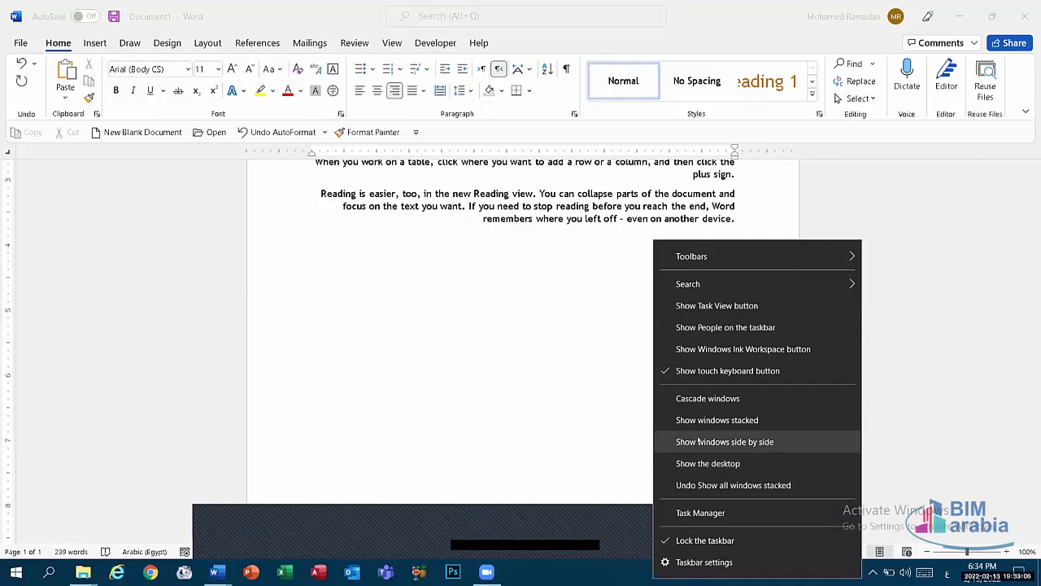
left_click(725, 441)
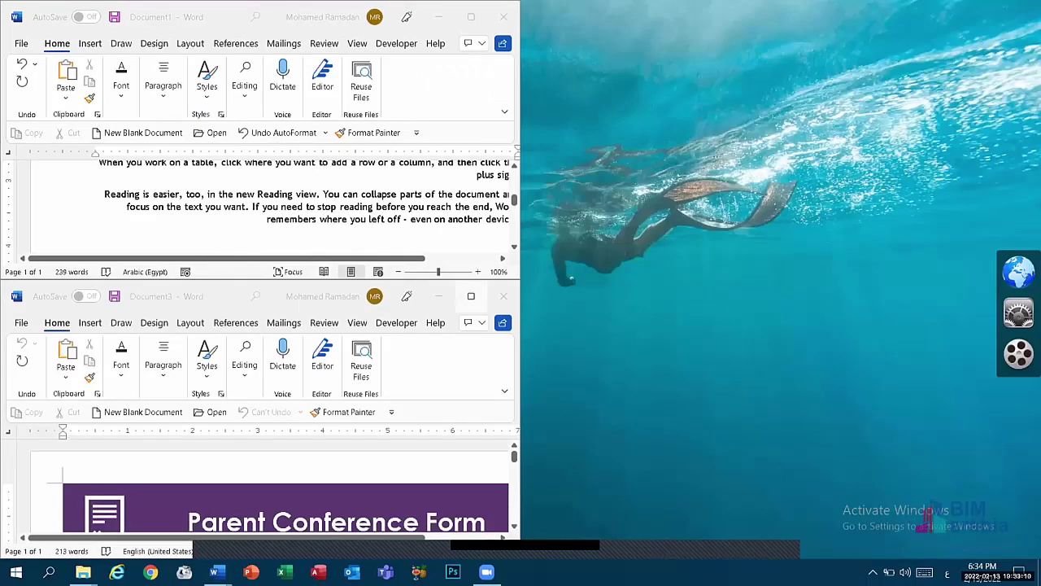
right_click(596, 572)
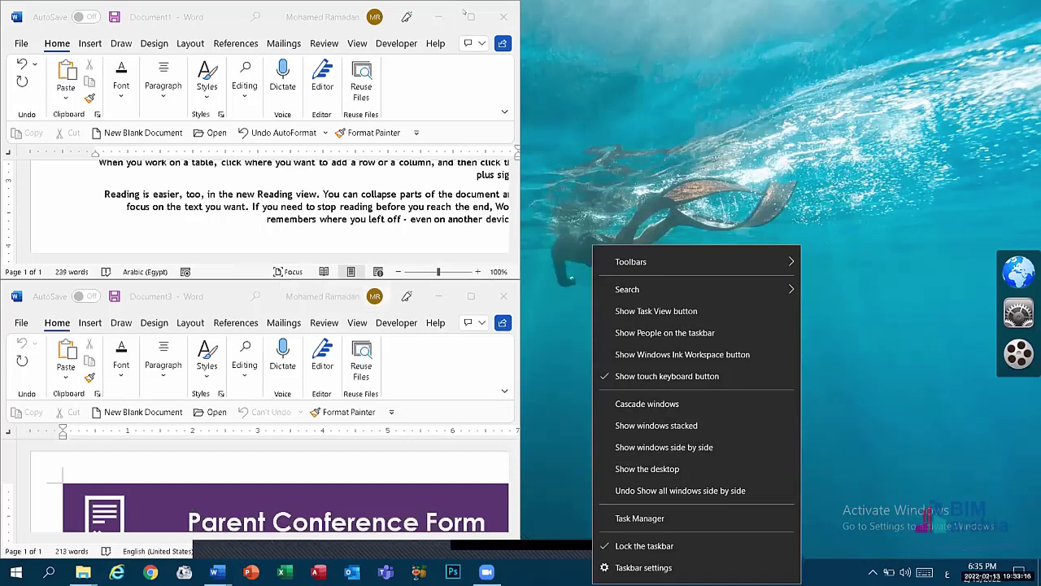
left_click(680, 490)
Close the sample-text document and the Parent Conference Form without saving either one.
key("alt+F4")
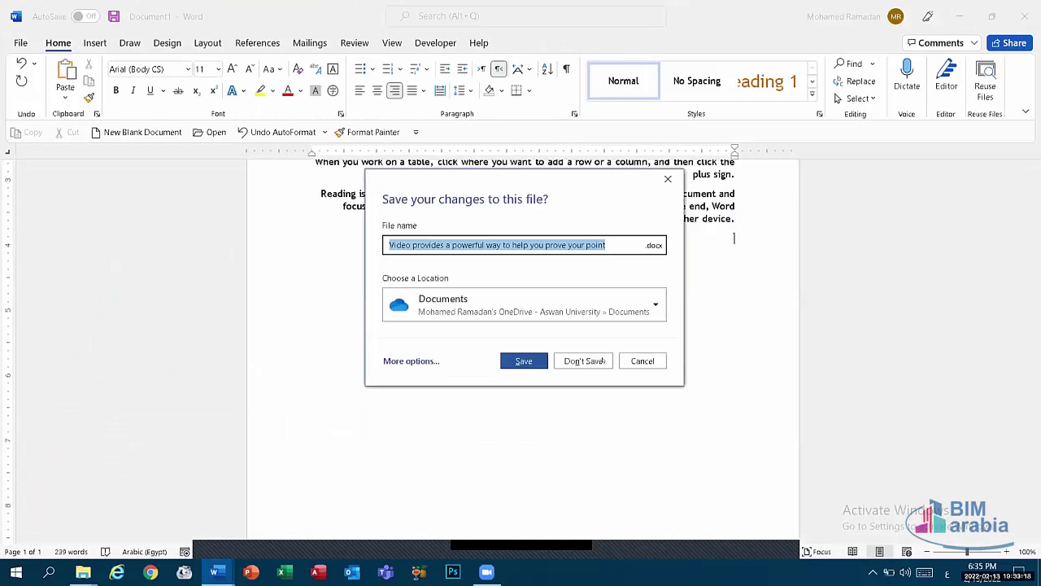
left_click(583, 361)
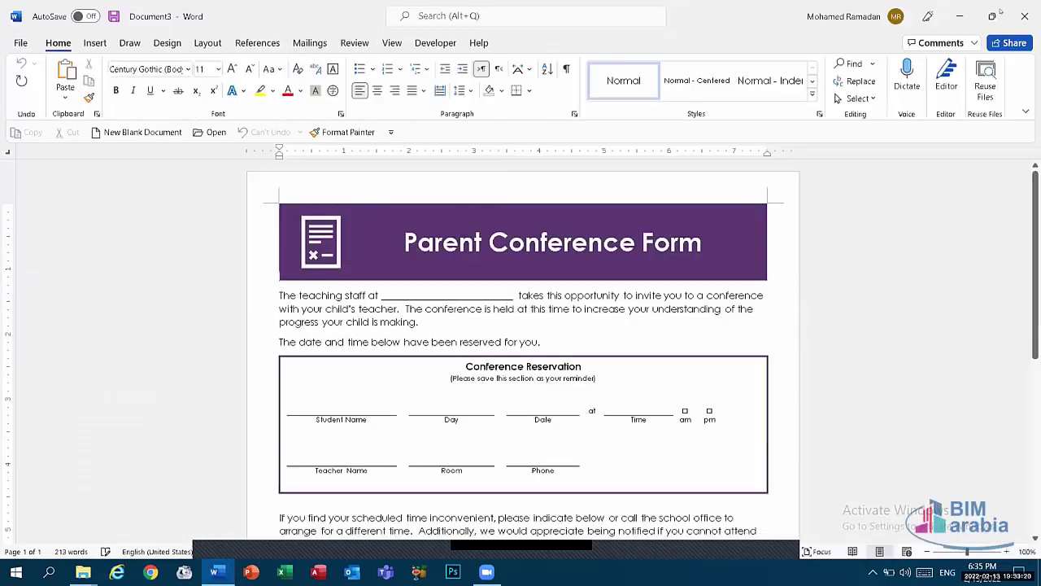
left_click(1024, 16)
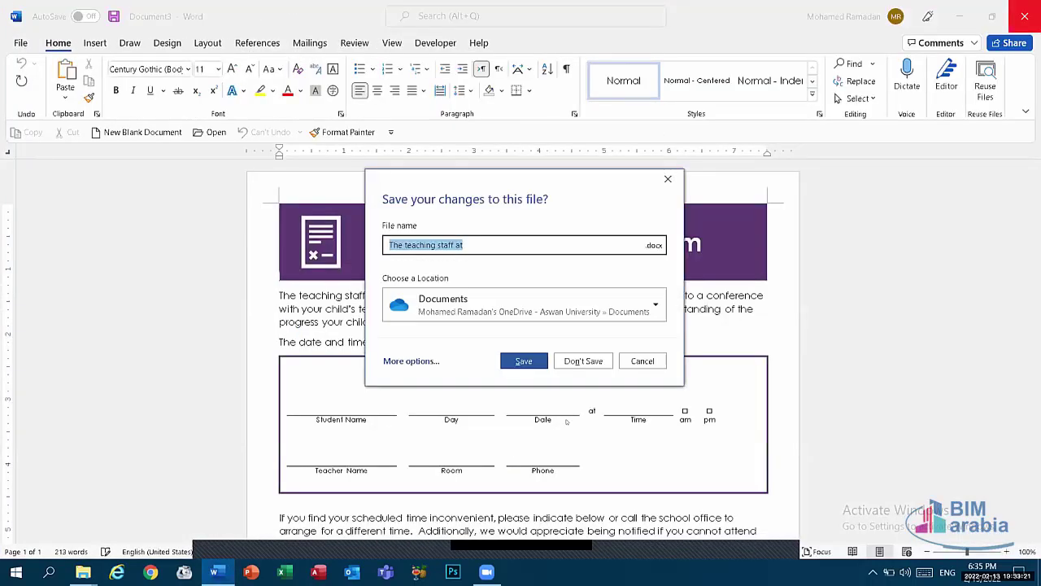
left_click(575, 366)
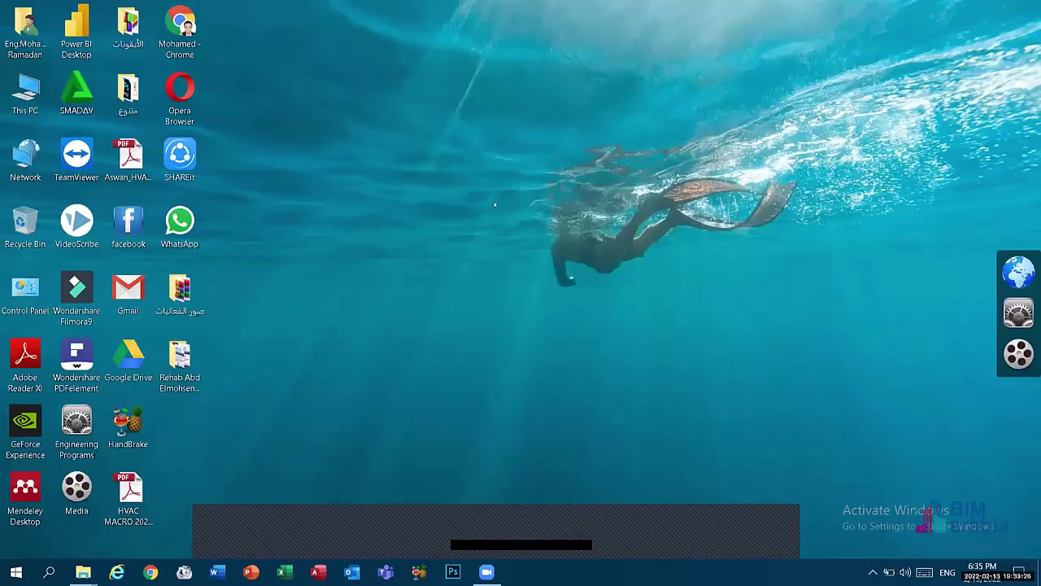
Compare the options offered for the empty desktop with those offered for the taskbar.
right_click(495, 205)
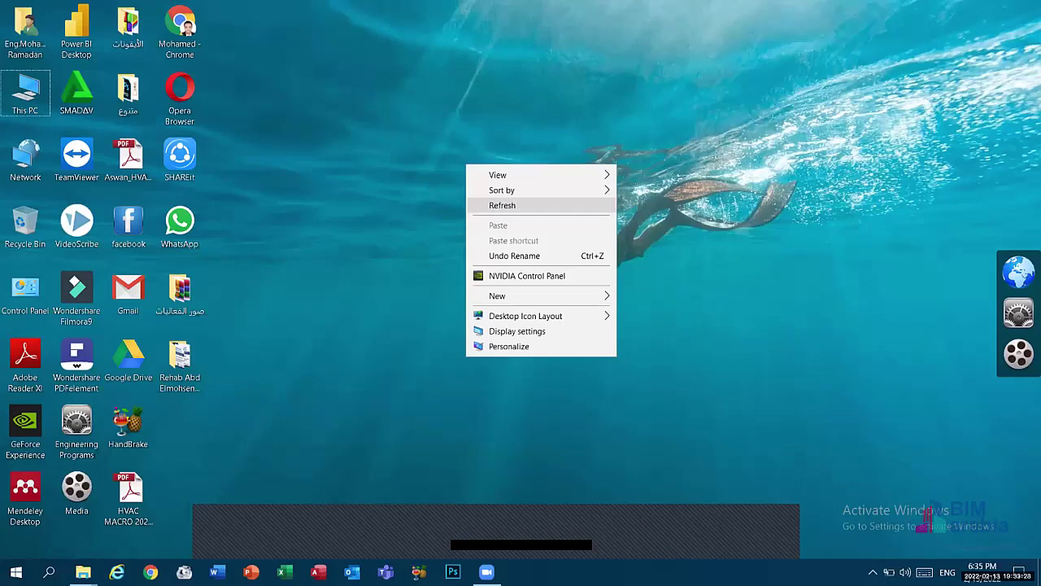
right_click(620, 572)
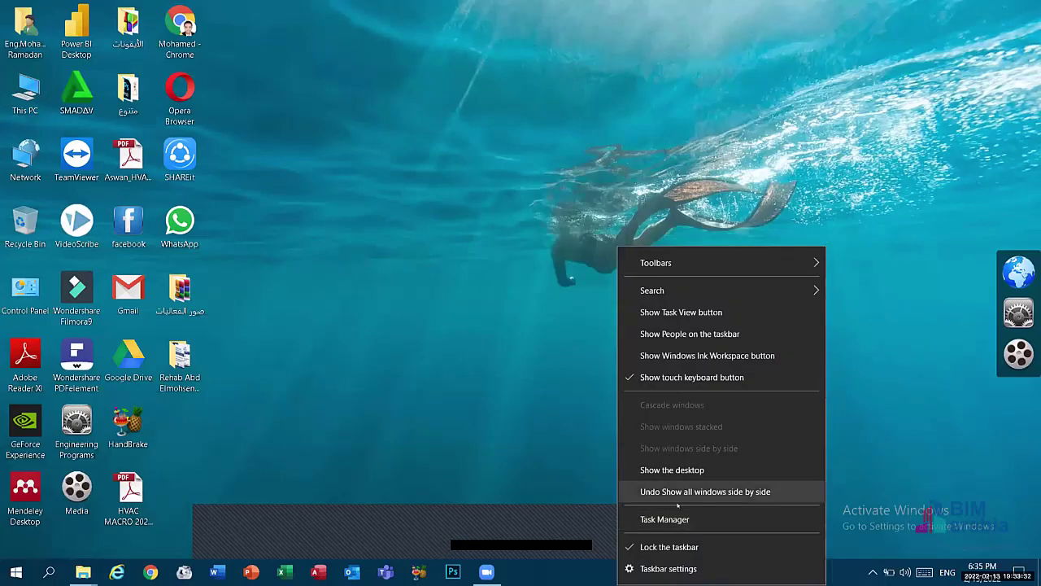
left_click(677, 501)
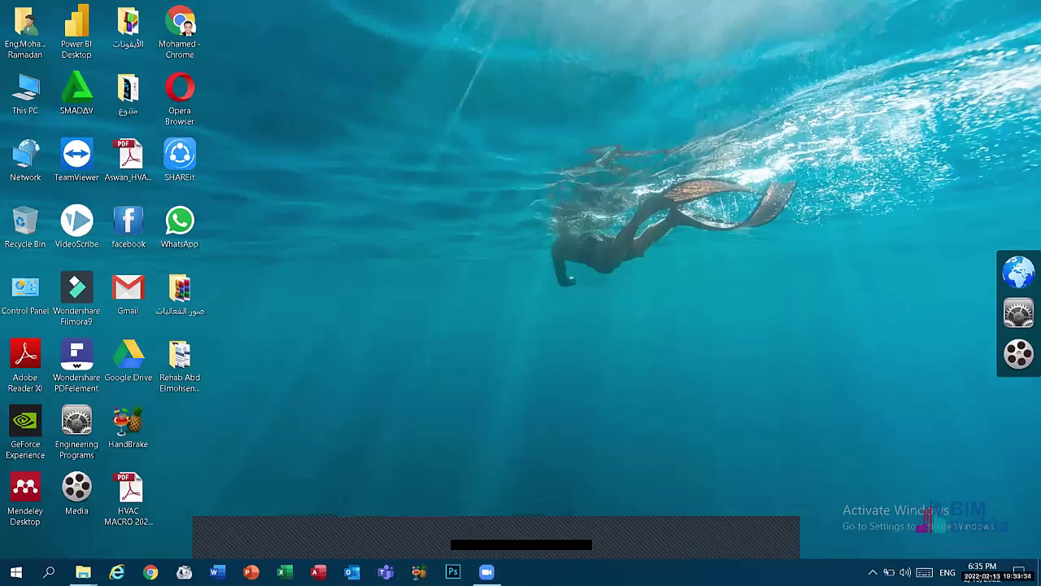
right_click(584, 572)
Open the desktop's personalization settings to view the Background page, and minimize the Settings window.
right_click(470, 152)
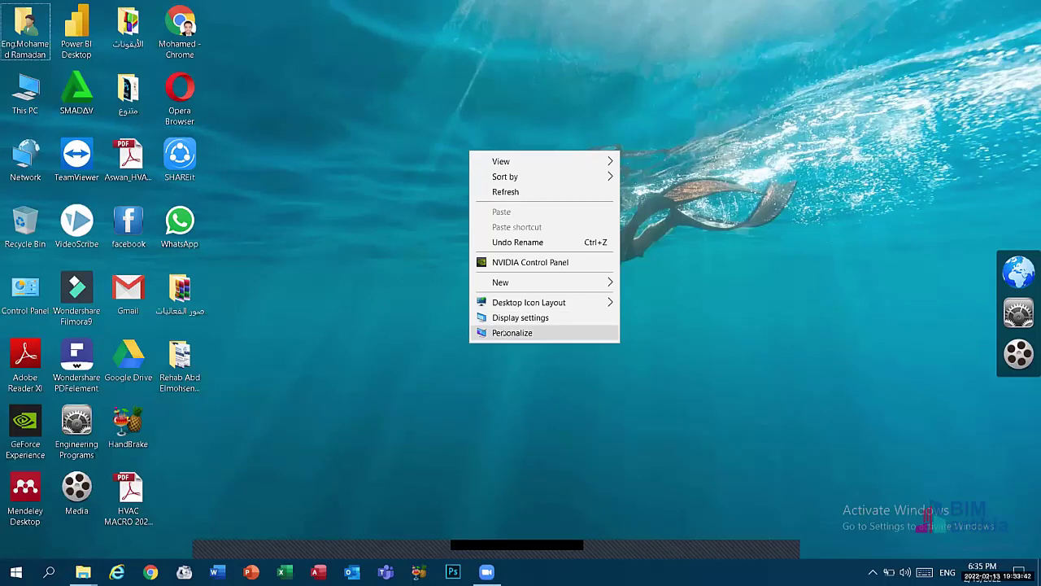
left_click(570, 333)
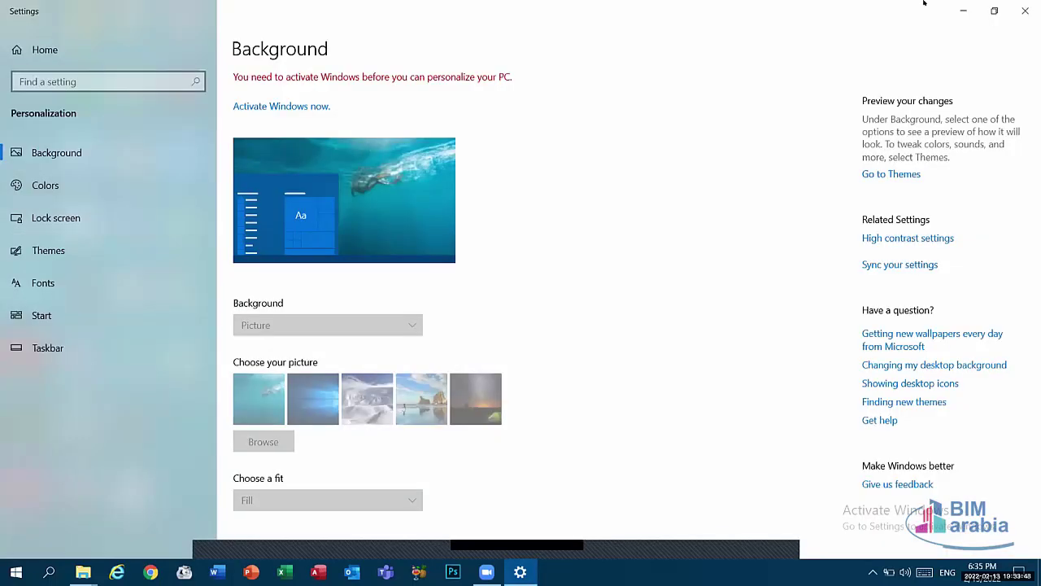
left_click(963, 11)
Review the desktop options, the taskbar options and the Start menu, and close them again.
right_click(553, 139)
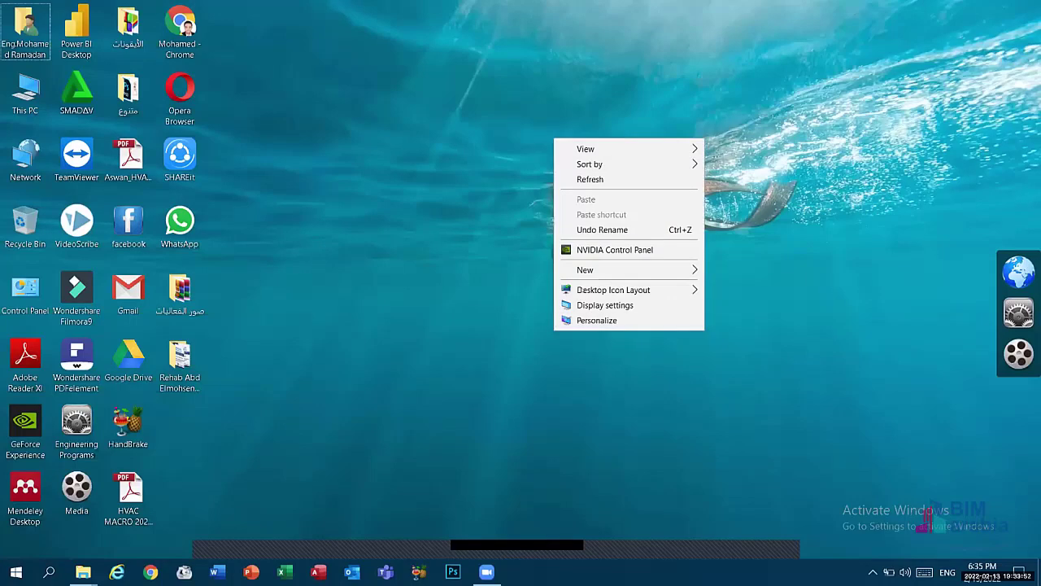
right_click(585, 572)
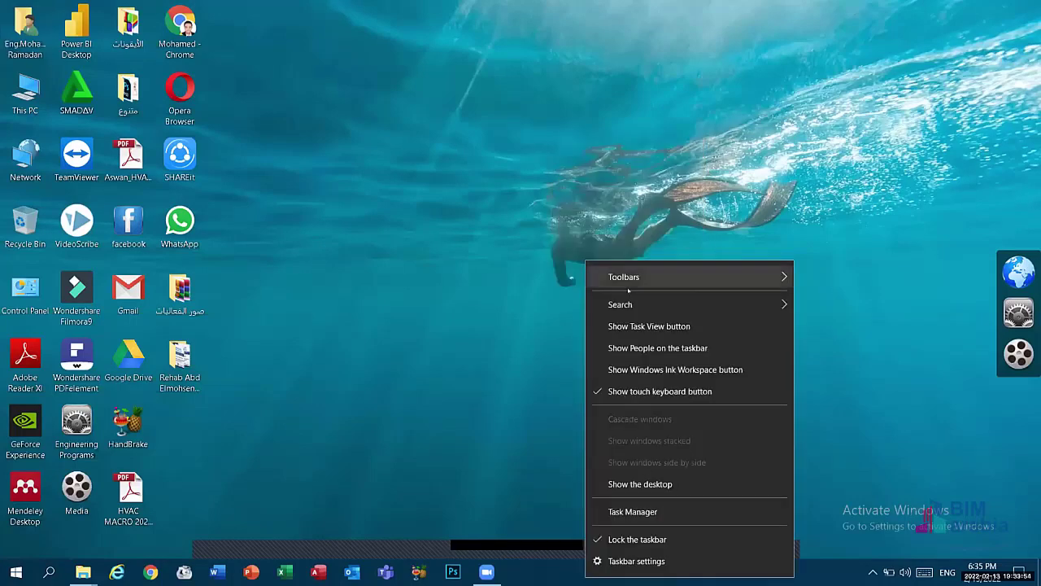
left_click(17, 572)
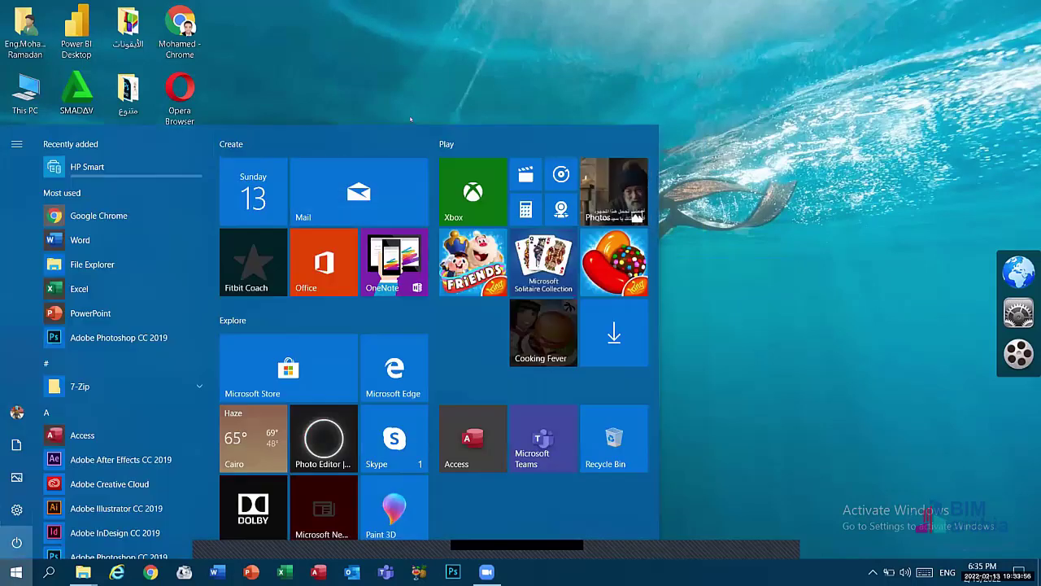
key("Escape")
Refresh the desktop.
right_click(465, 212)
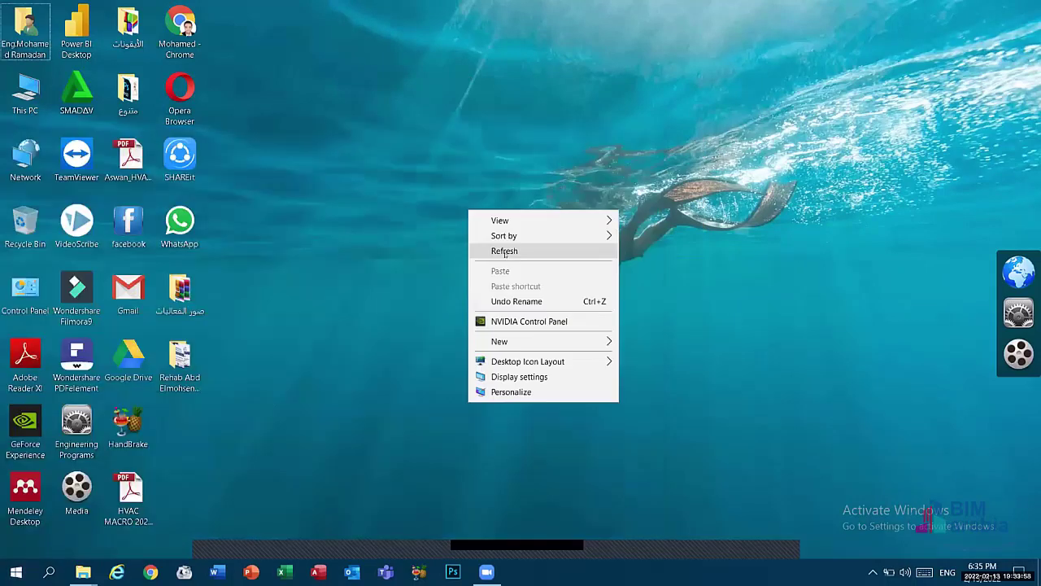
left_click(503, 249)
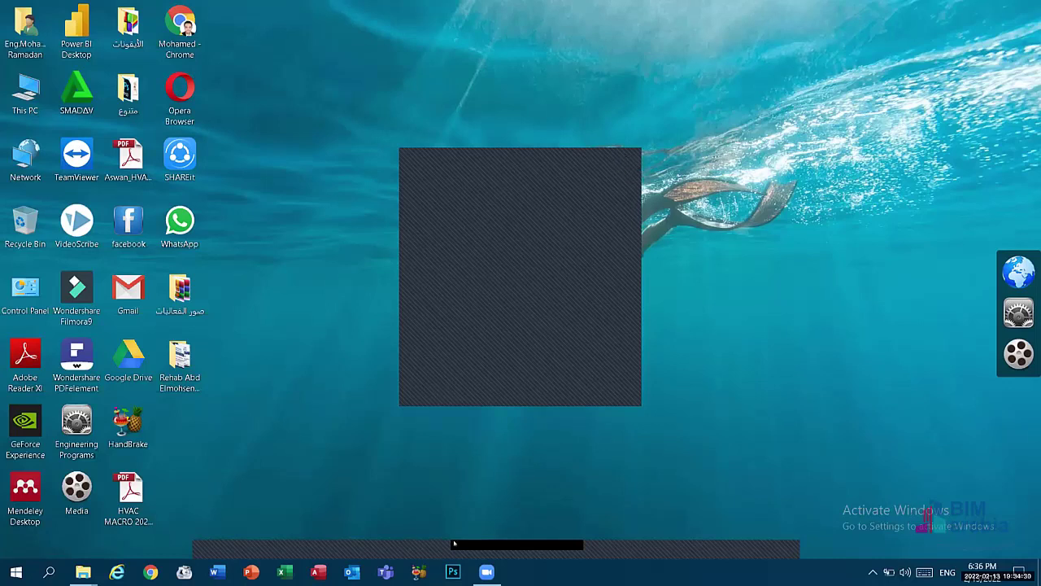
left_click(619, 166)
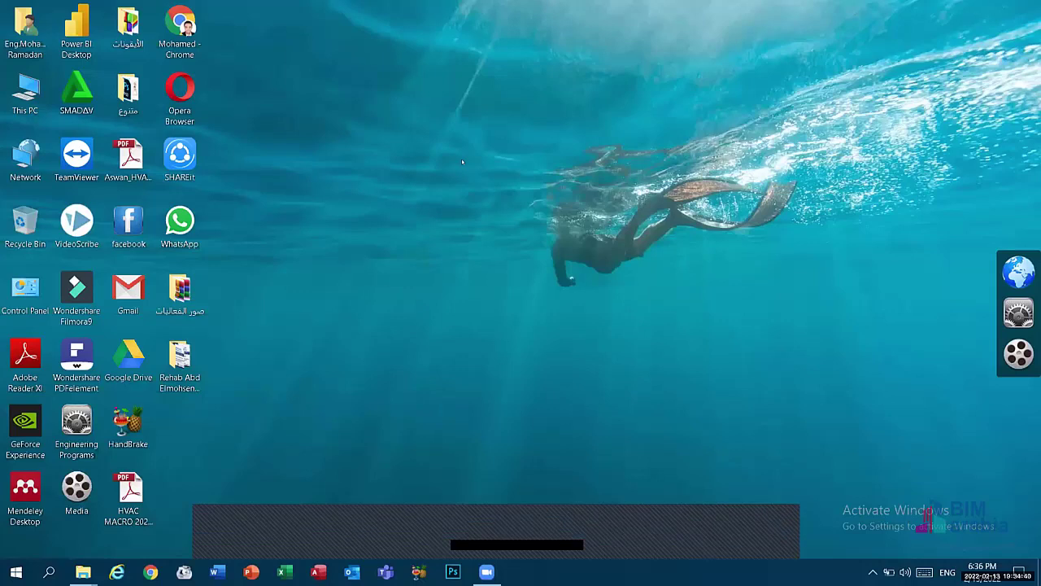
Examine the desktop's View options for icon size, arrangement and grid alignment without changing any.
right_click(585, 36)
mouse_move(625, 41)
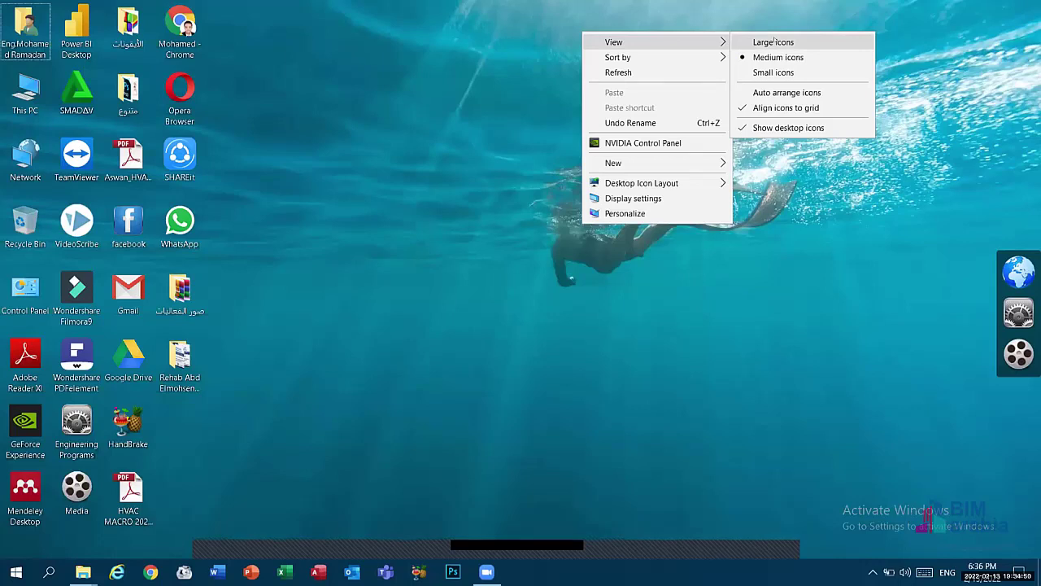
left_click(423, 526)
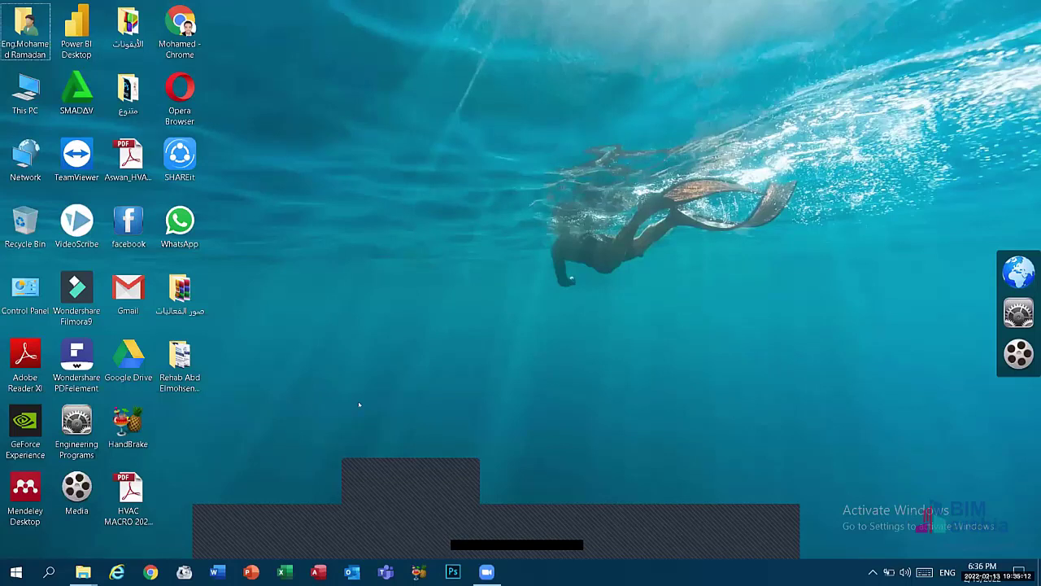
right_click(545, 232)
mouse_move(556, 236)
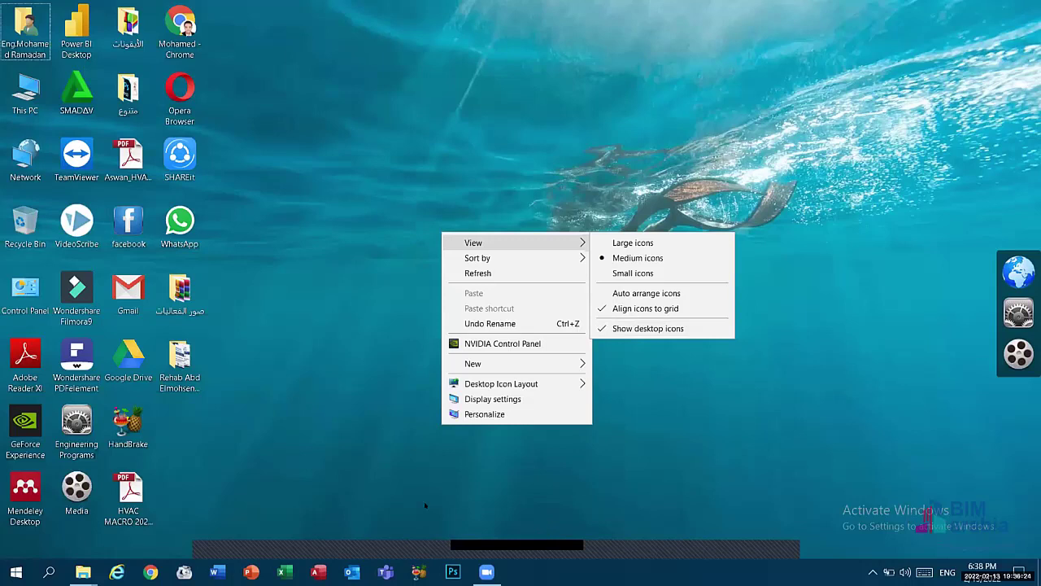
left_click(391, 440)
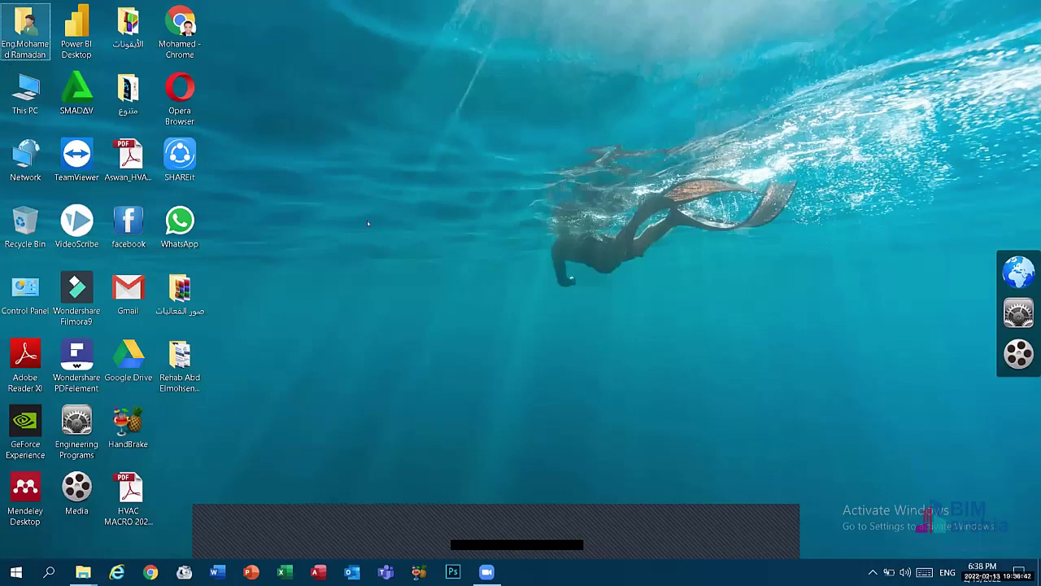
key("Down")
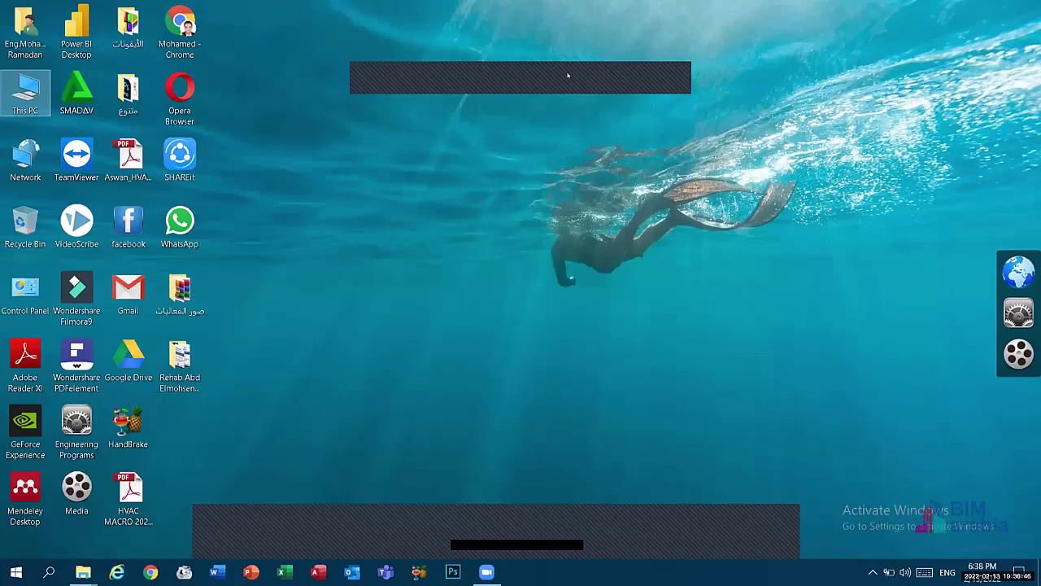
left_click(568, 76)
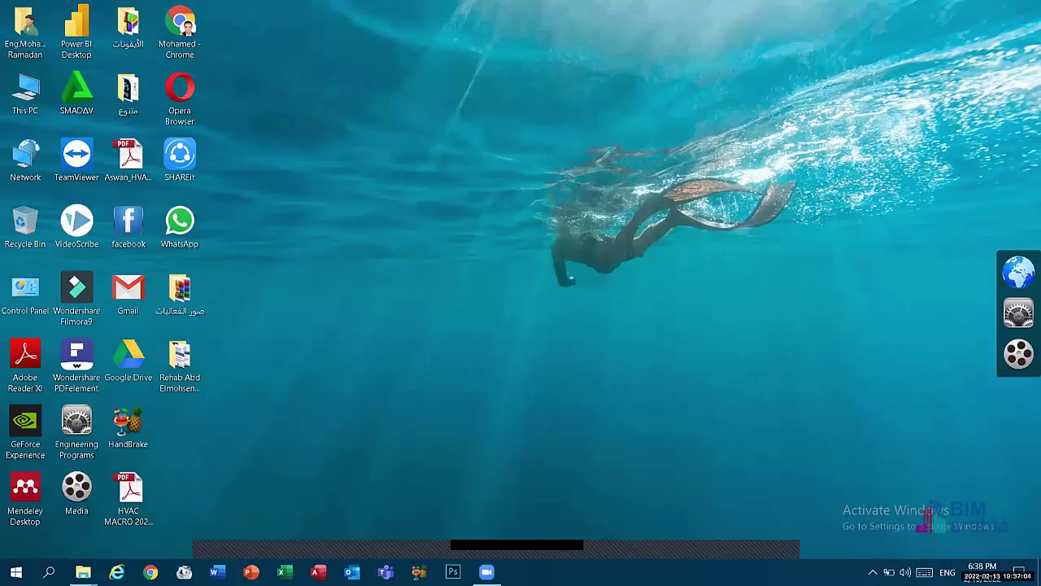
Review the taskbar's options with no application windows open, and close them again.
right_click(539, 571)
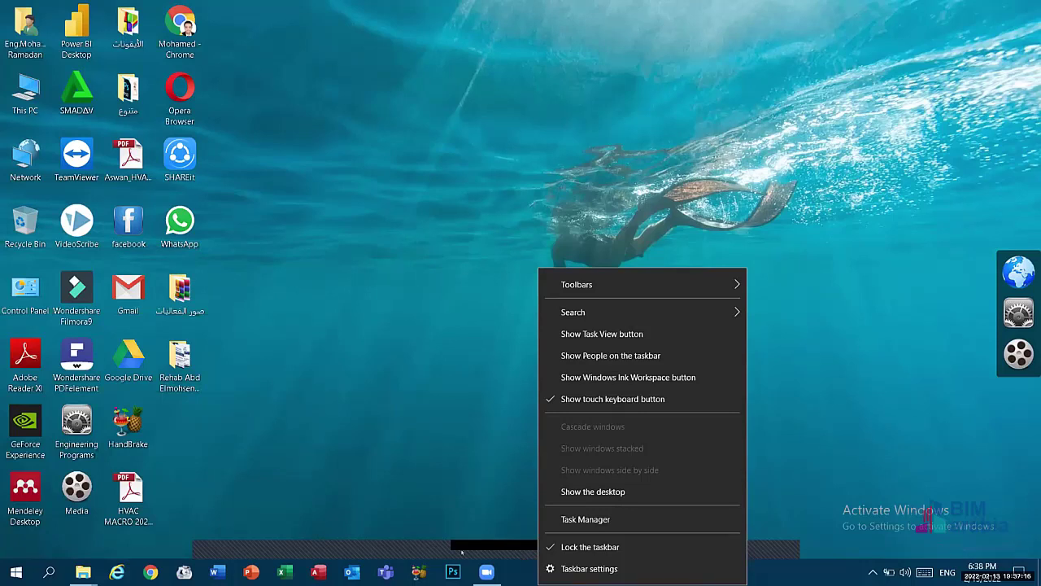
left_click(446, 404)
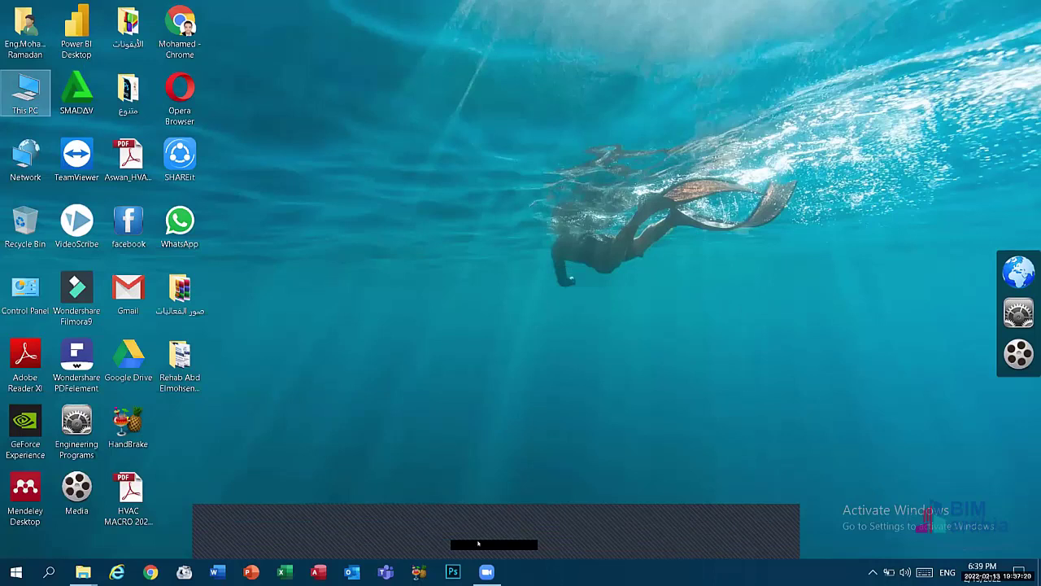
left_click(479, 543)
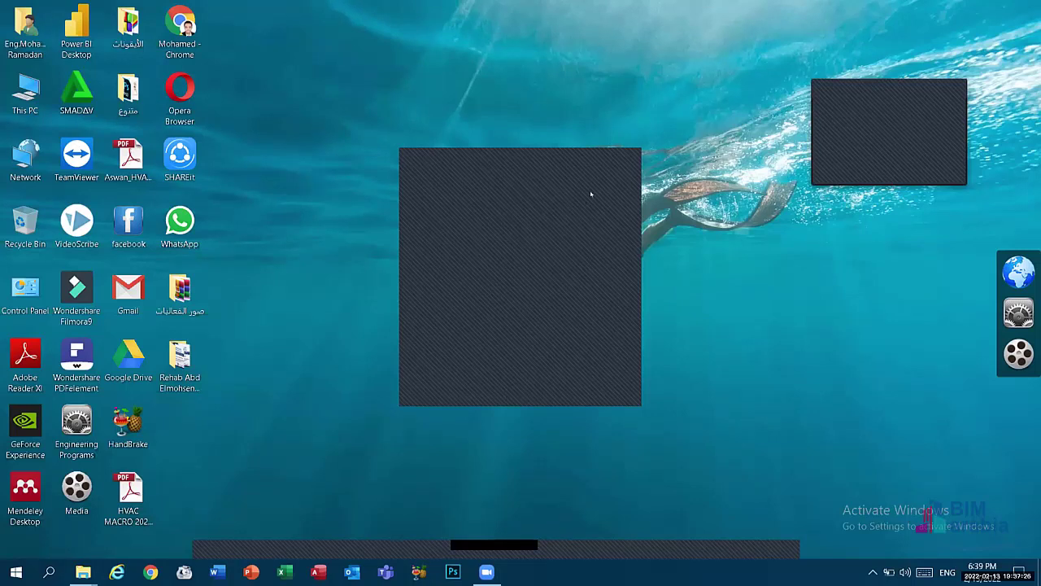
left_click(616, 159)
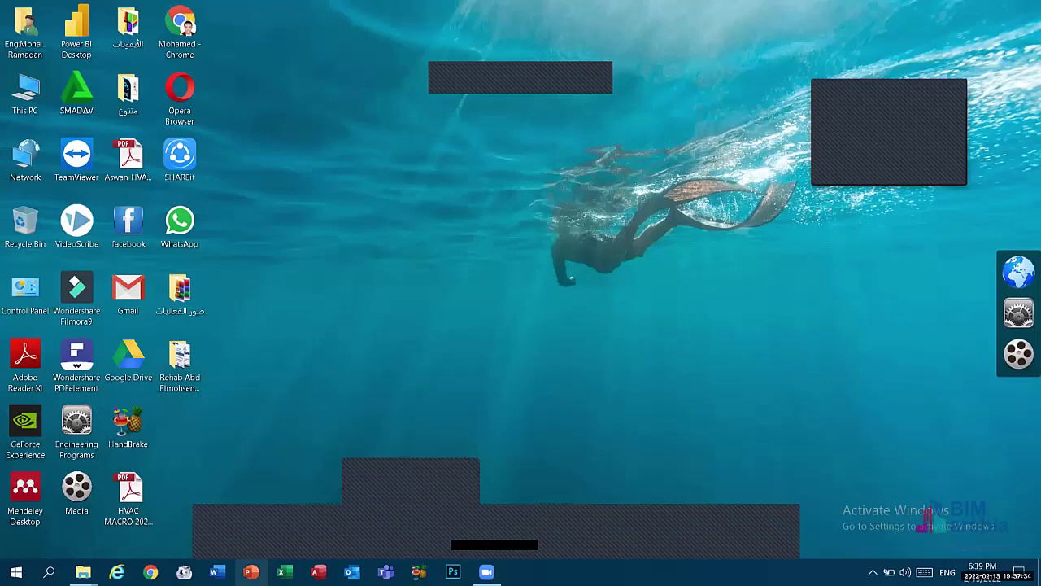
Create a blank document in Word and review the taskbar's window arrangement options while it is open.
left_click(215, 572)
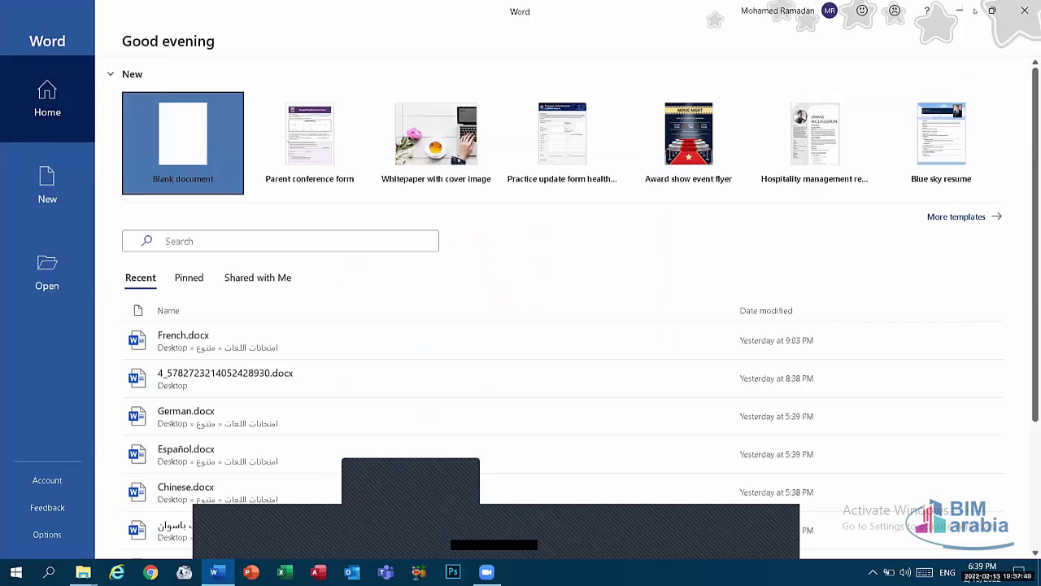
key("Return")
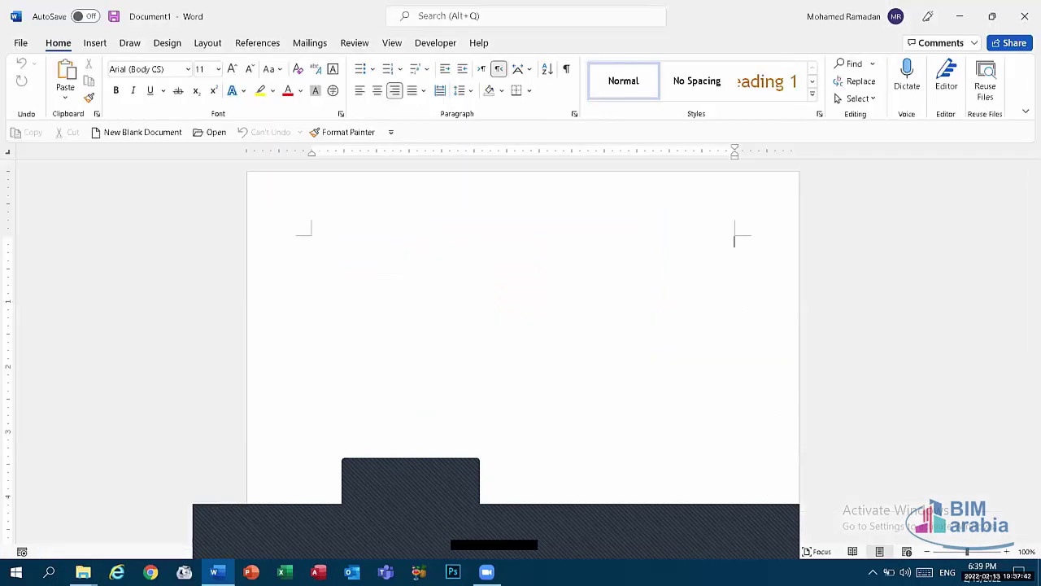
right_click(752, 574)
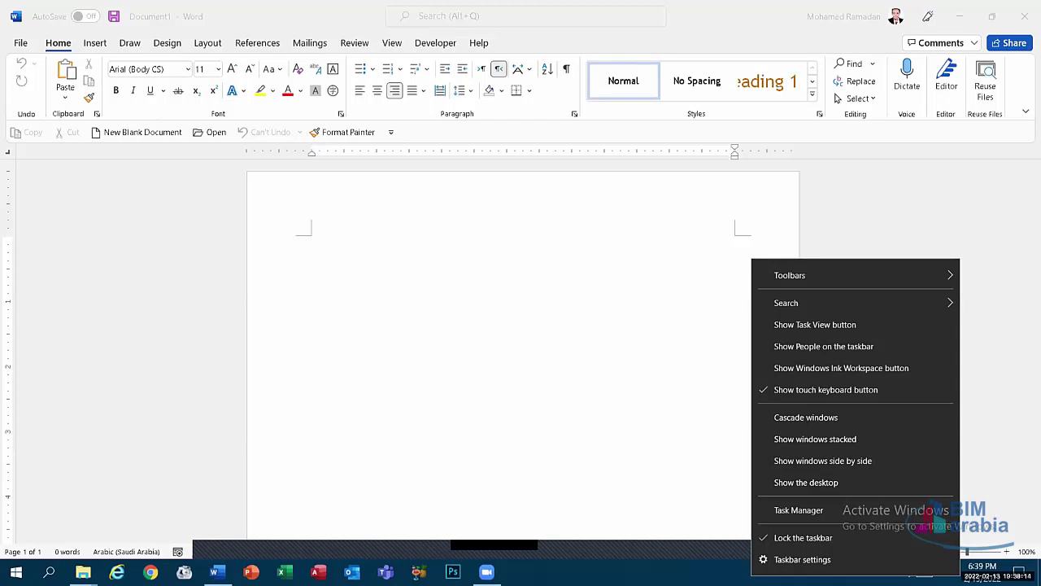
Return to the desktop and open This PC in File Explorer.
key("super+d")
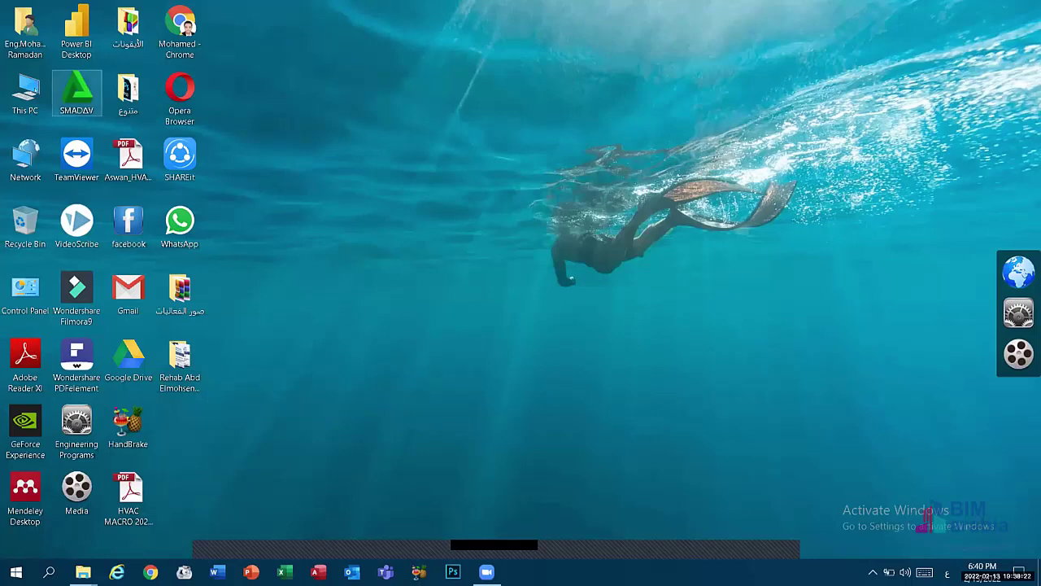
left_click(25, 91)
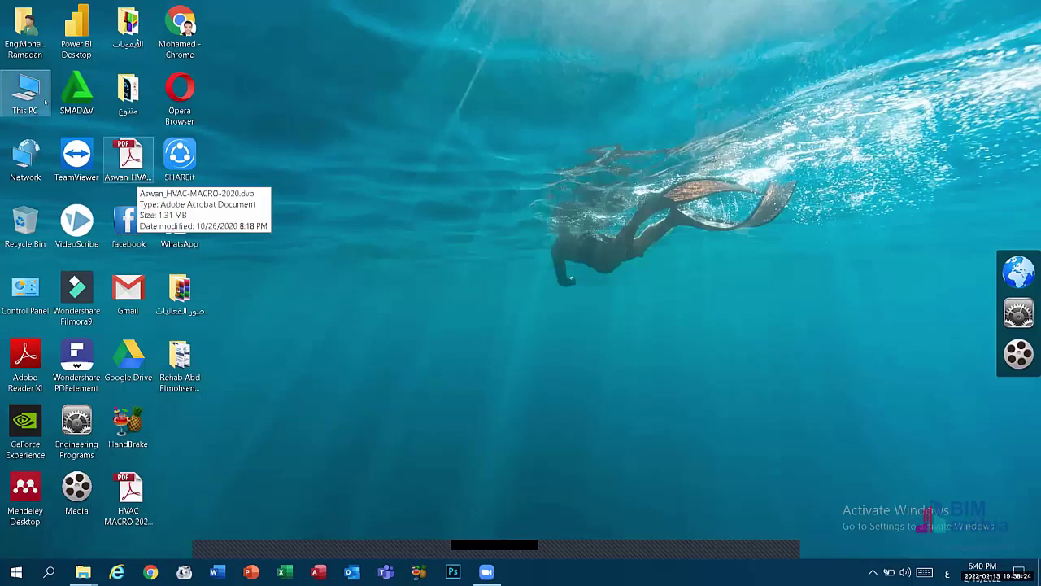
key("Return")
left_click(655, 121)
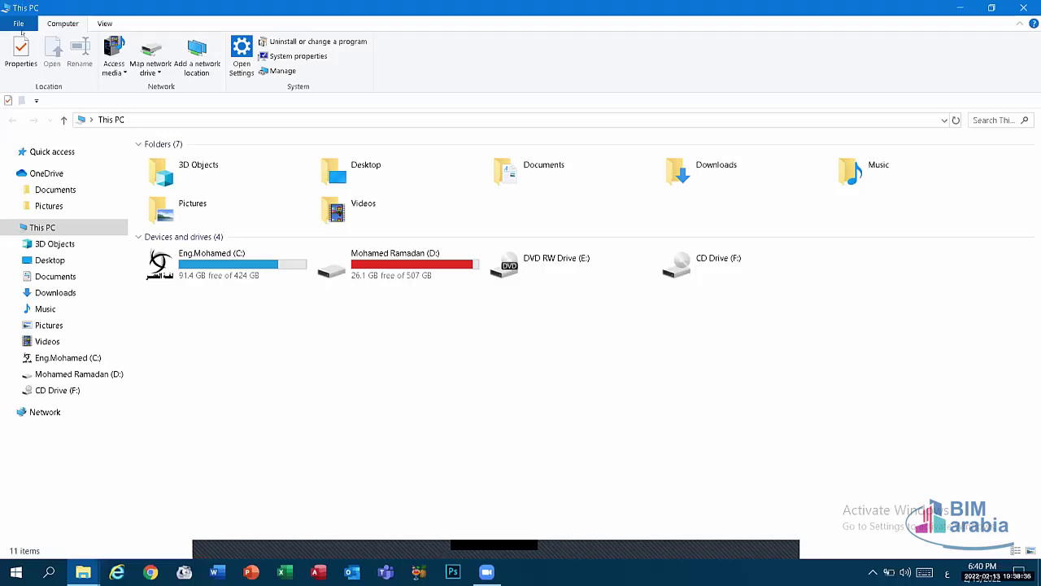
Look through the File, Computer and View commands of the This PC window, leaving the View commands displayed.
left_click(103, 23)
left_click(82, 24)
left_click(18, 23)
left_click(142, 3)
left_click(104, 23)
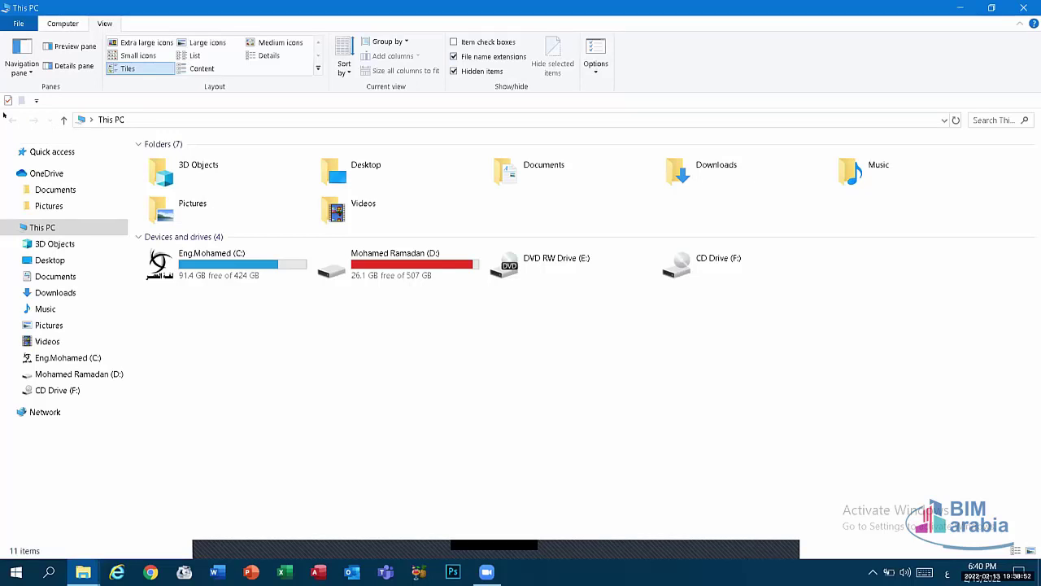
Switch to Word with a new blank document to look at its ribbon, and return to the This PC window.
left_click(214, 572)
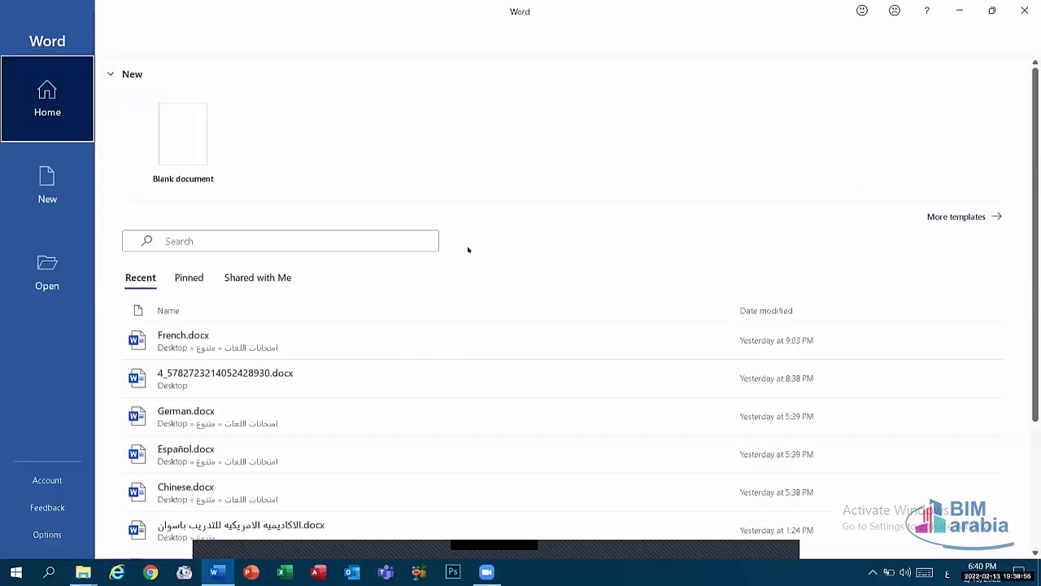
left_click(183, 142)
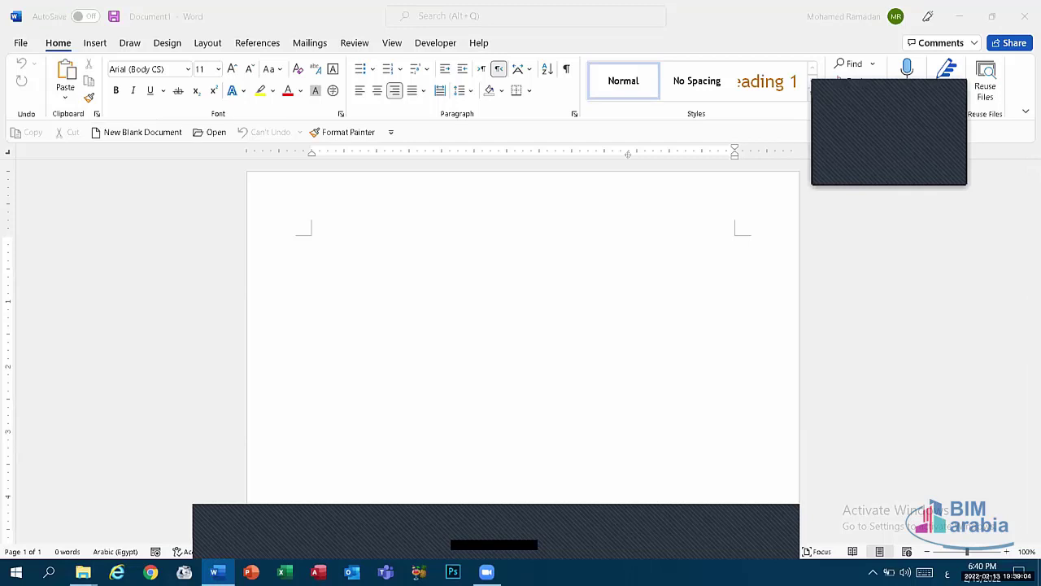
left_click(637, 253)
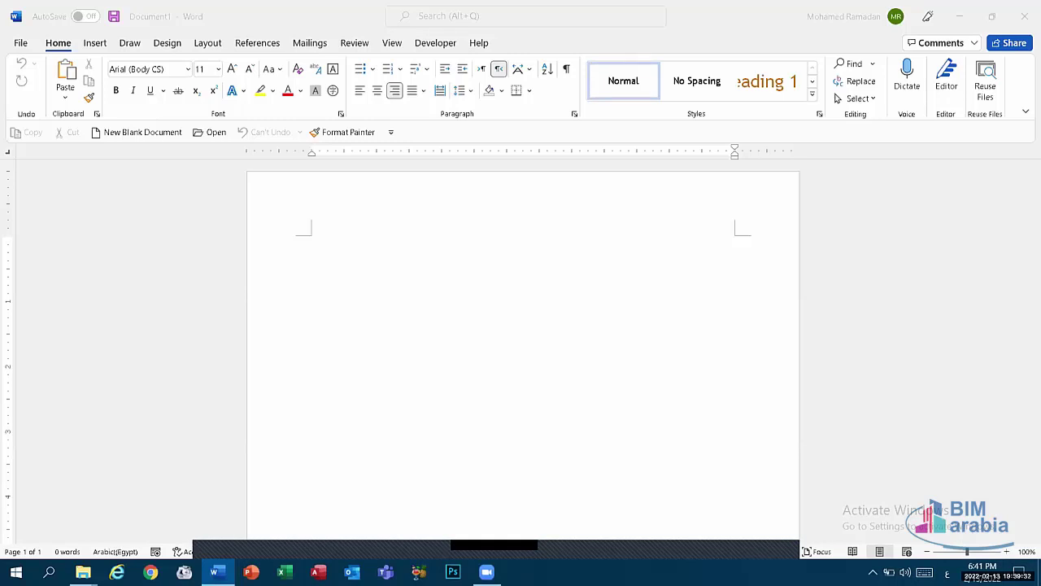
left_click(964, 10)
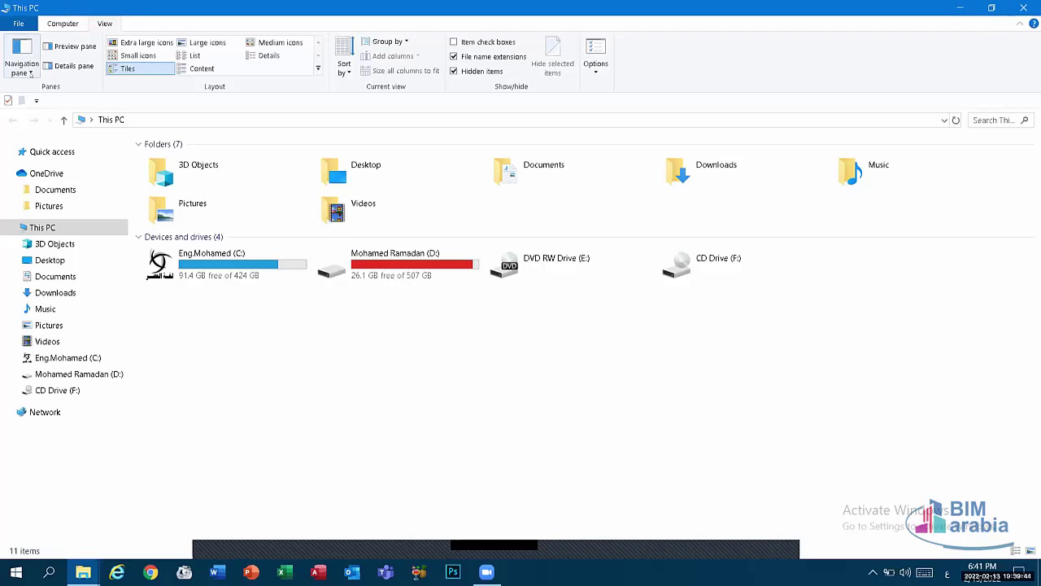
Hide the navigation pane of the This PC window and show it again, twice in a row.
left_click(19, 70)
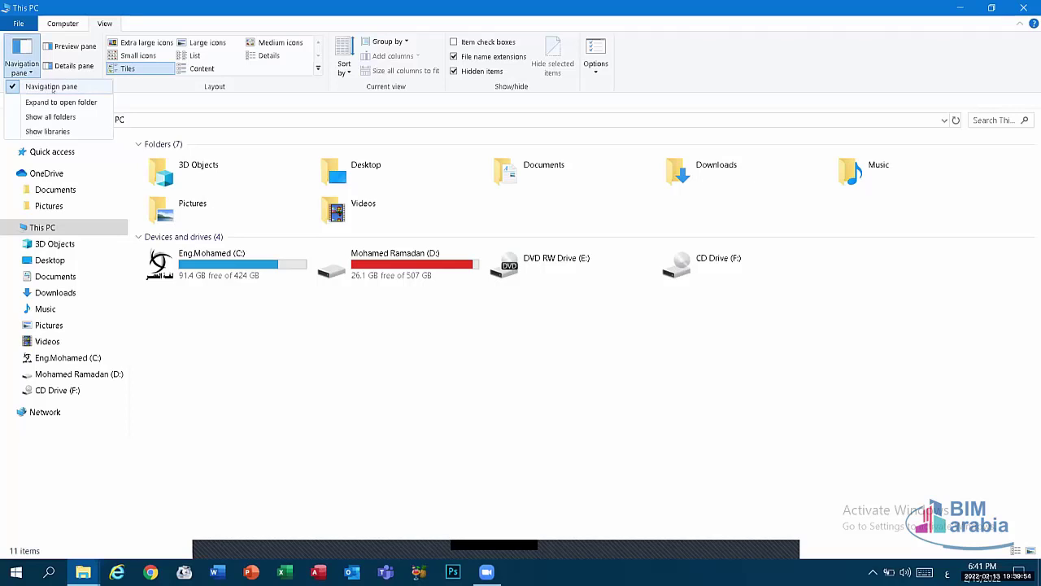
left_click(51, 86)
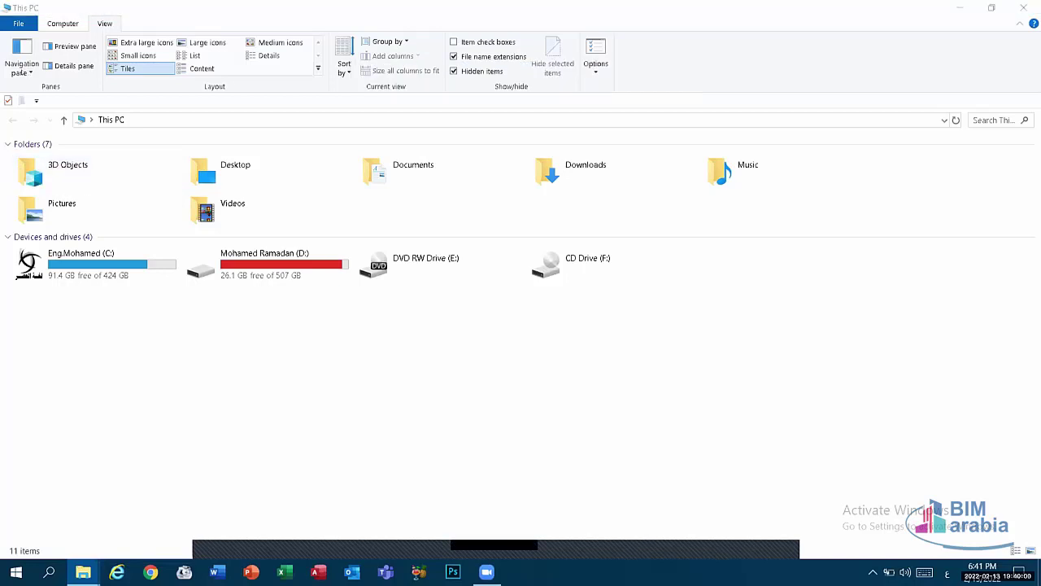
left_click(21, 65)
left_click(28, 84)
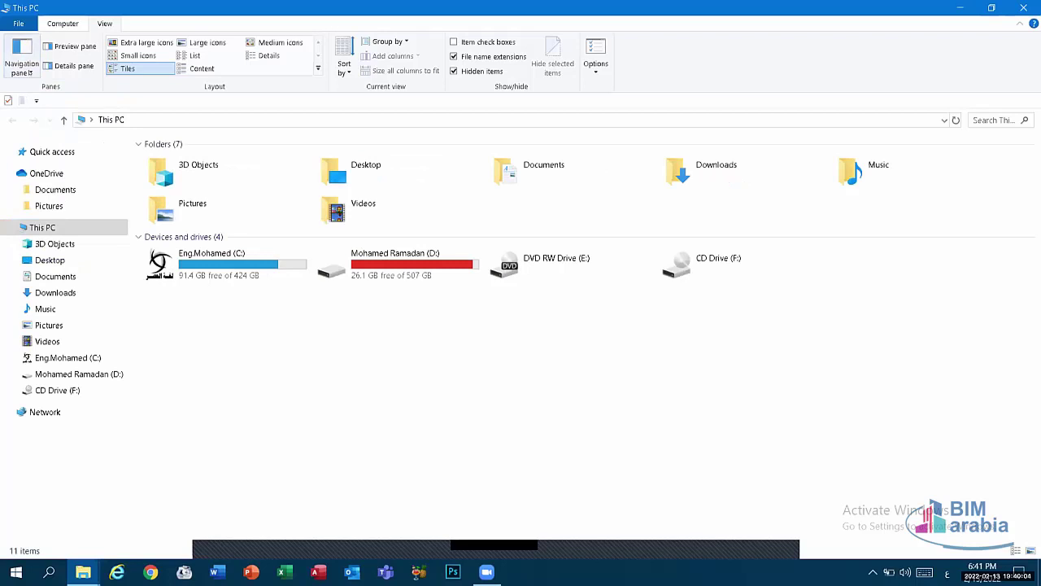
left_click(25, 67)
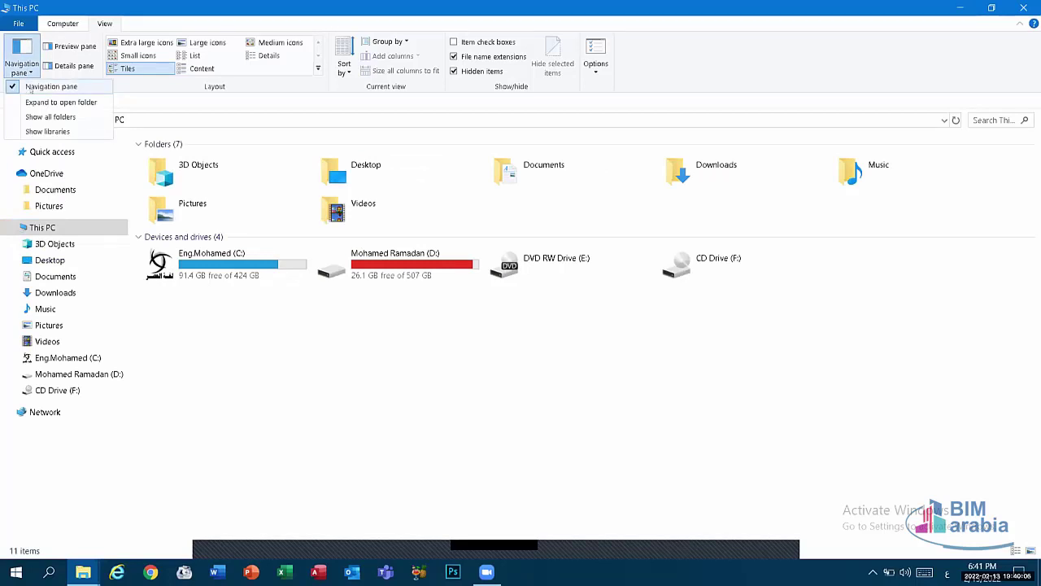
left_click(50, 86)
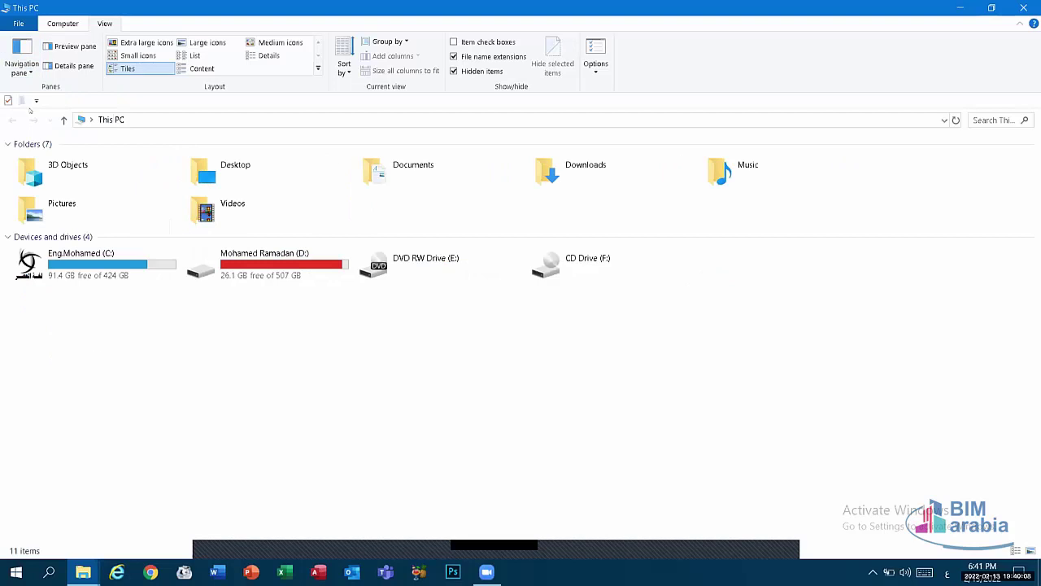
left_click(23, 68)
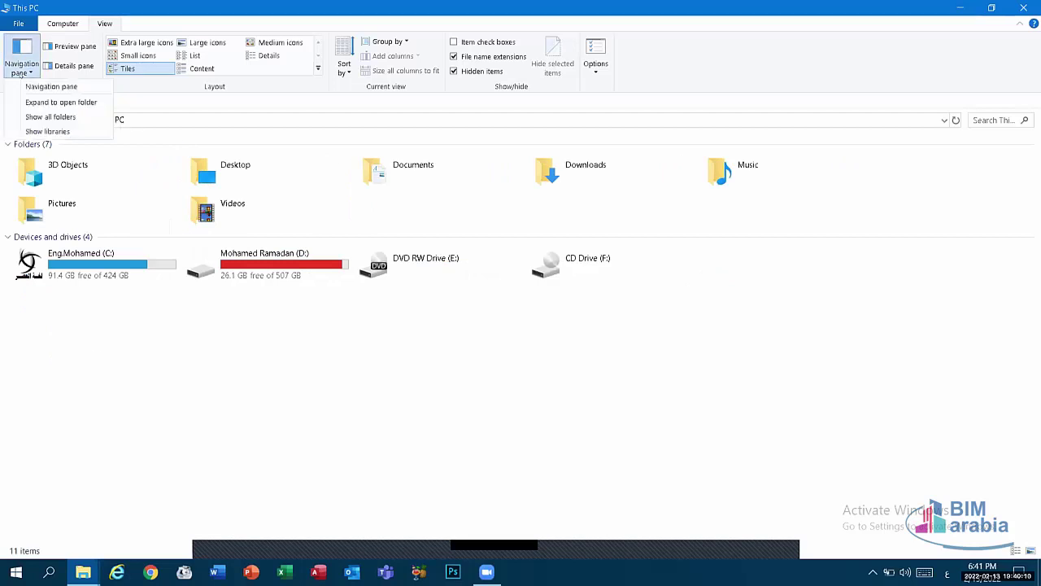
left_click(50, 86)
Enable Expand to open folder for the navigation pane, and switch the pane off and on again.
left_click(12, 65)
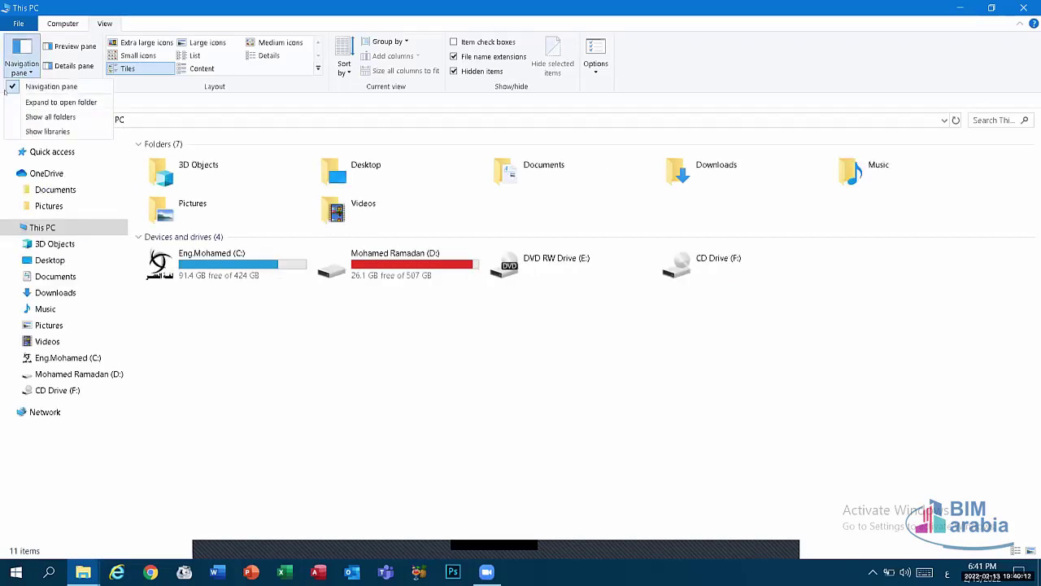
left_click(49, 104)
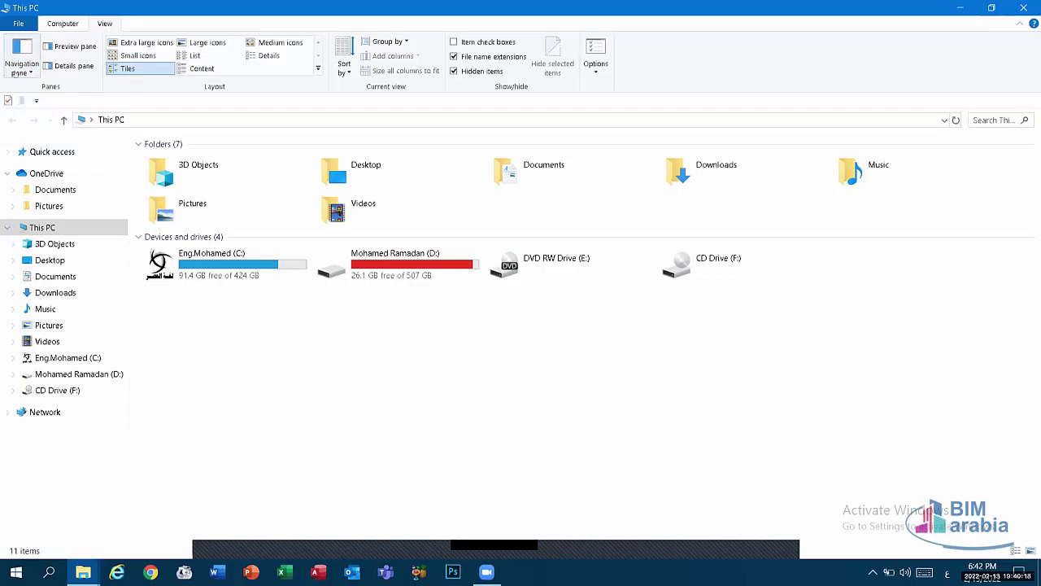
left_click(22, 70)
left_click(49, 86)
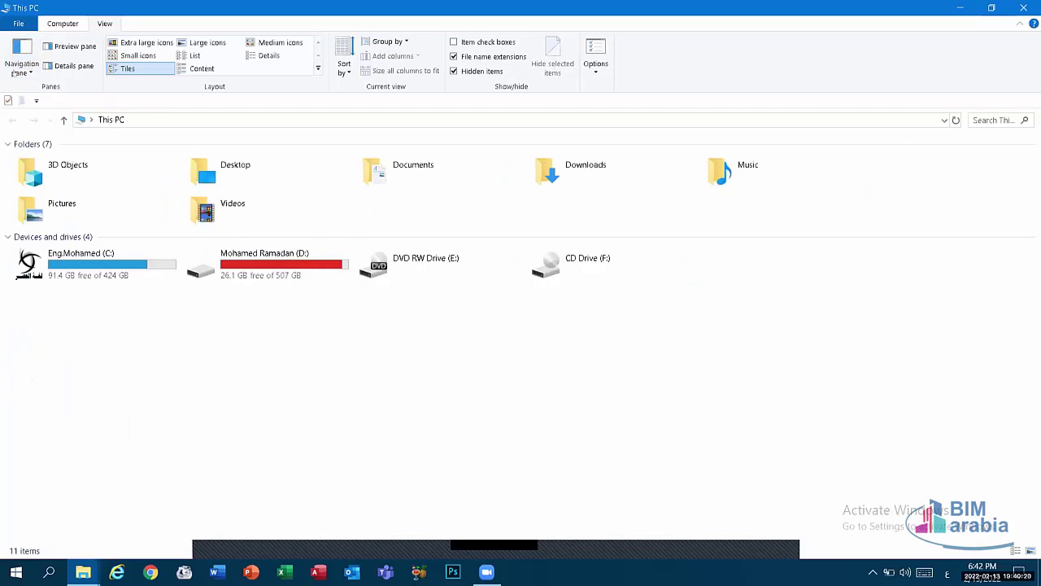
left_click(22, 67)
left_click(29, 88)
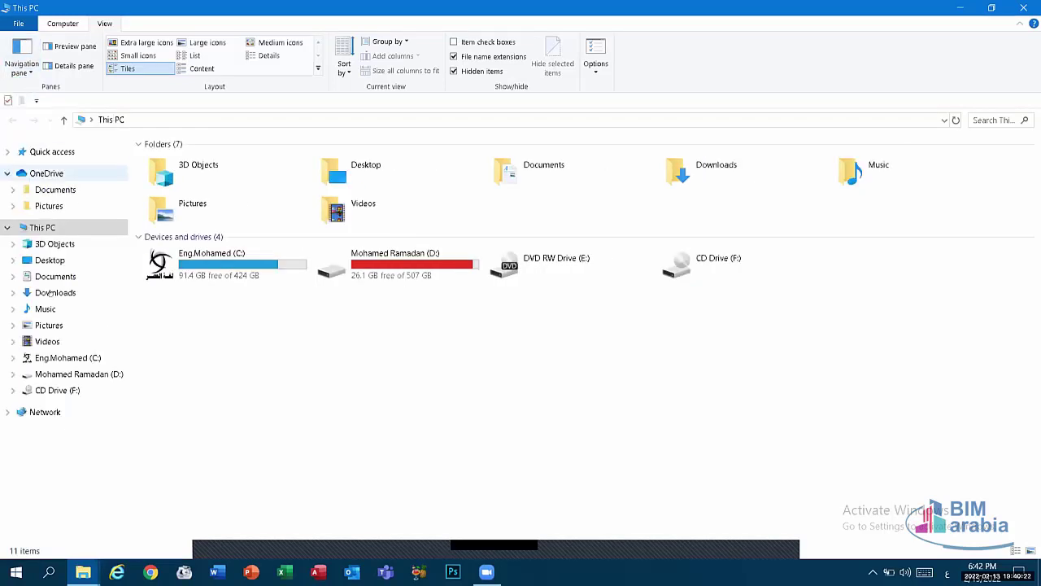
Enable Show all folders for the navigation pane and look through the full folder tree.
left_click(17, 72)
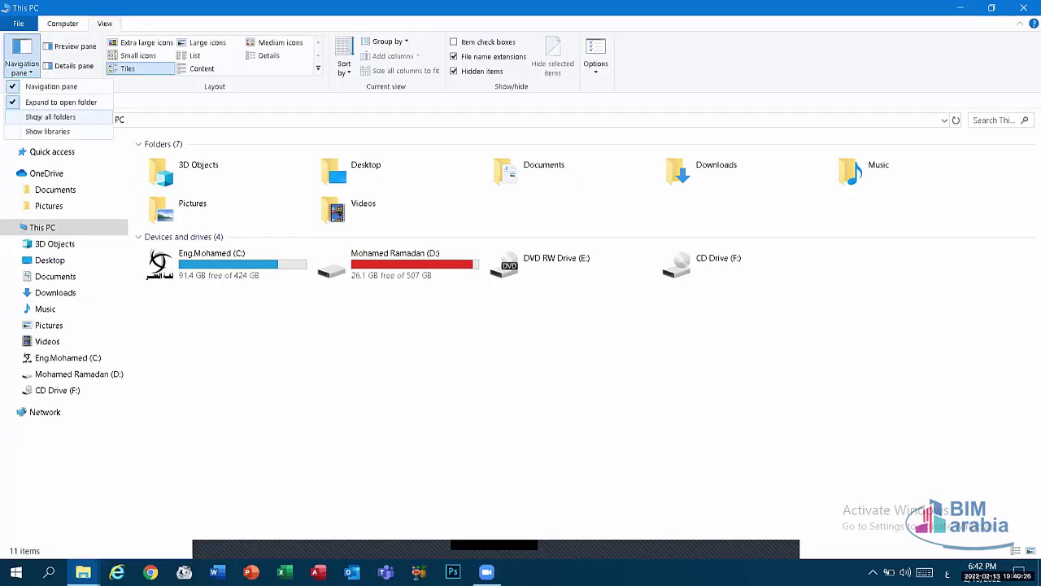
left_click(45, 117)
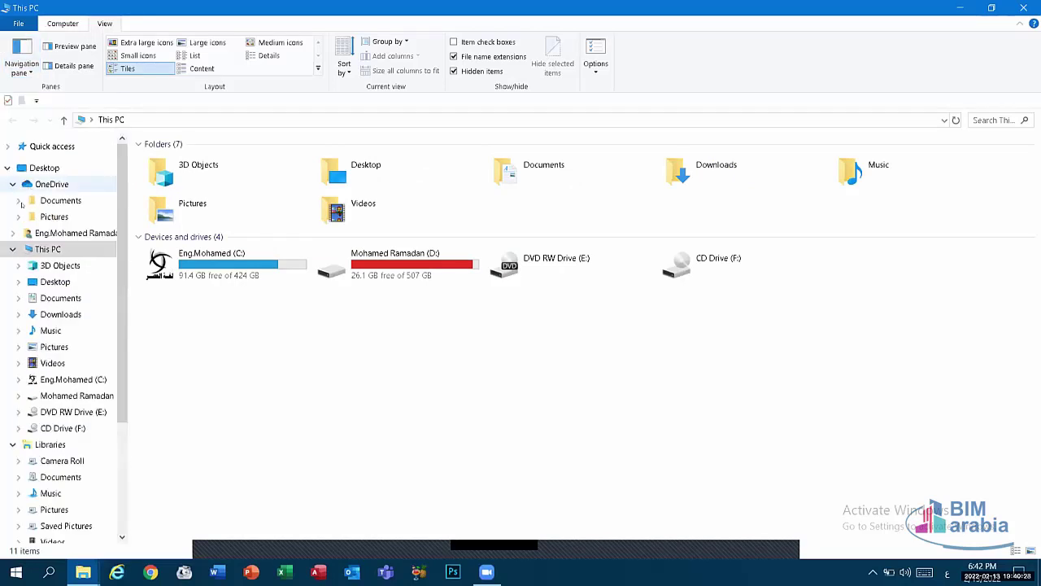
scroll(22, 343, "down", 2)
scroll(21, 344, "down", 2)
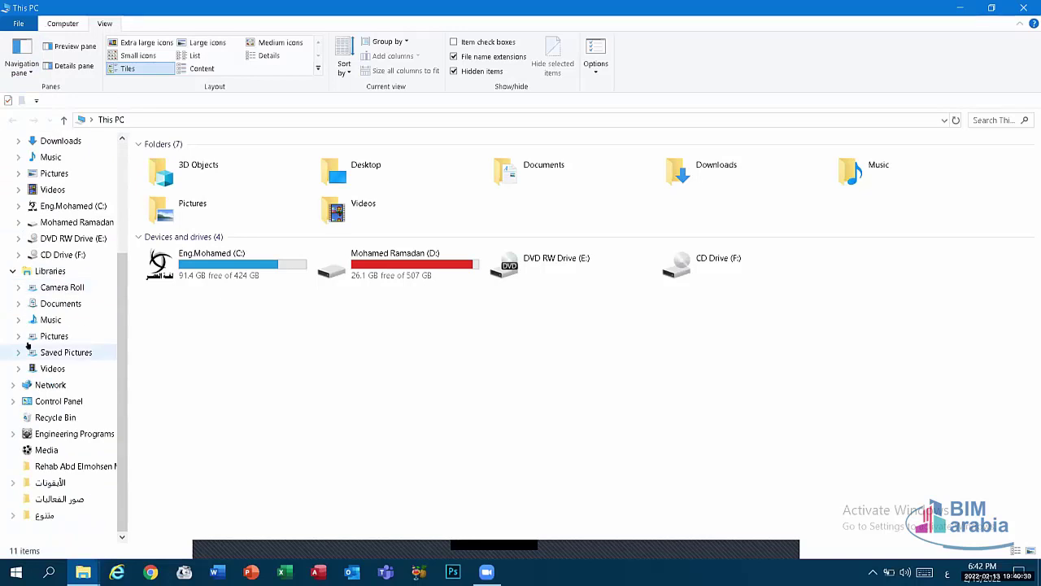
scroll(23, 346, "up", 3)
scroll(24, 346, "up", 2)
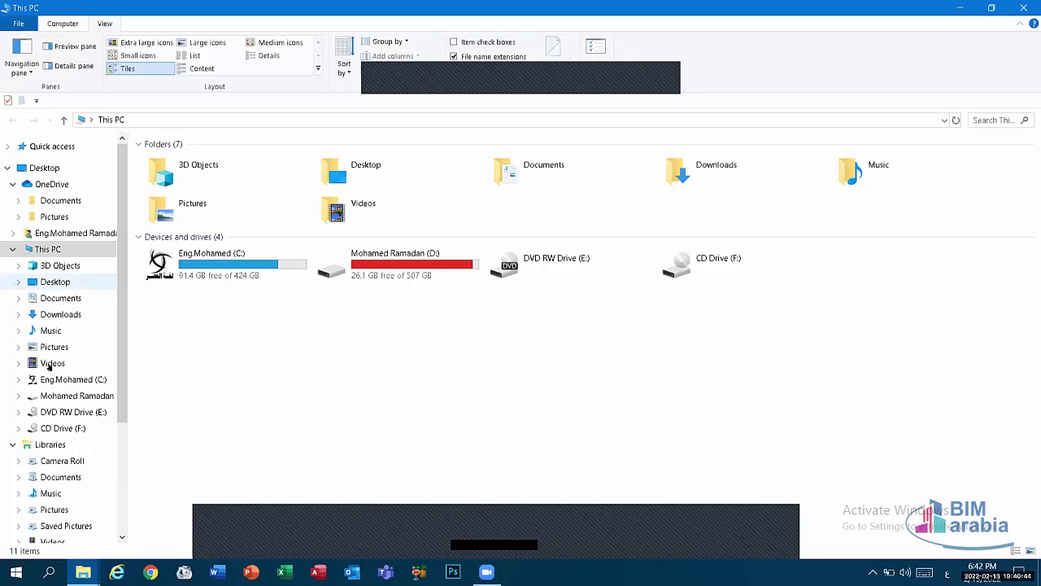
Expand the Desktop and C: drive branches in the navigation pane to browse their subfolders, and collapse them again.
left_click(17, 282)
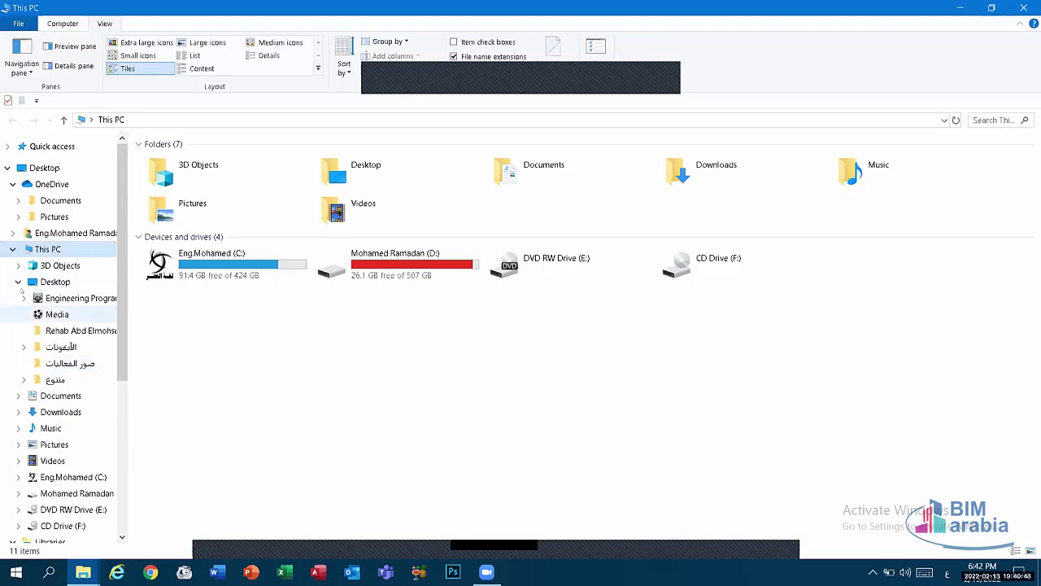
left_click(23, 298)
left_click(18, 281)
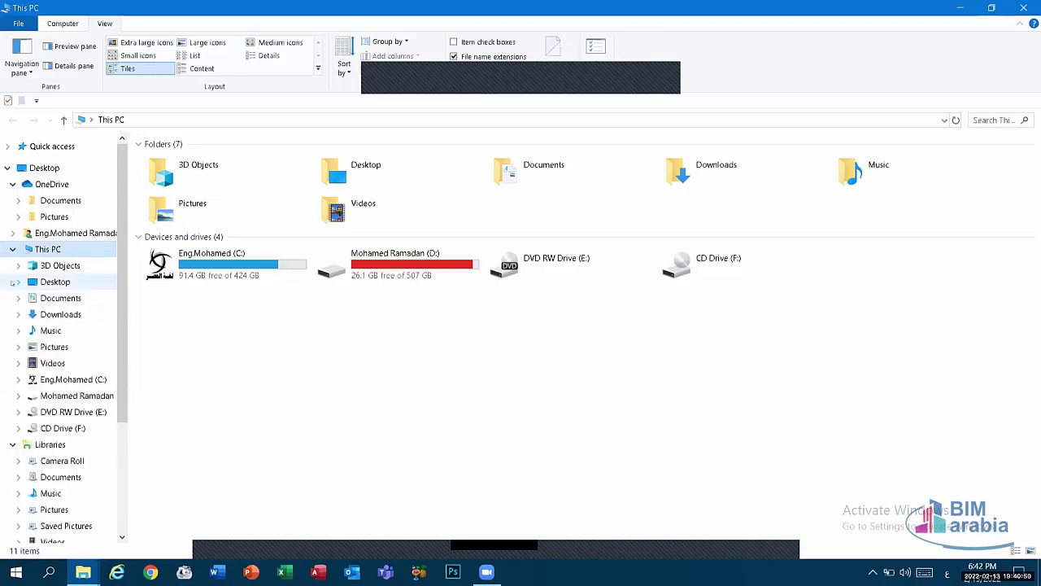
left_click(19, 379)
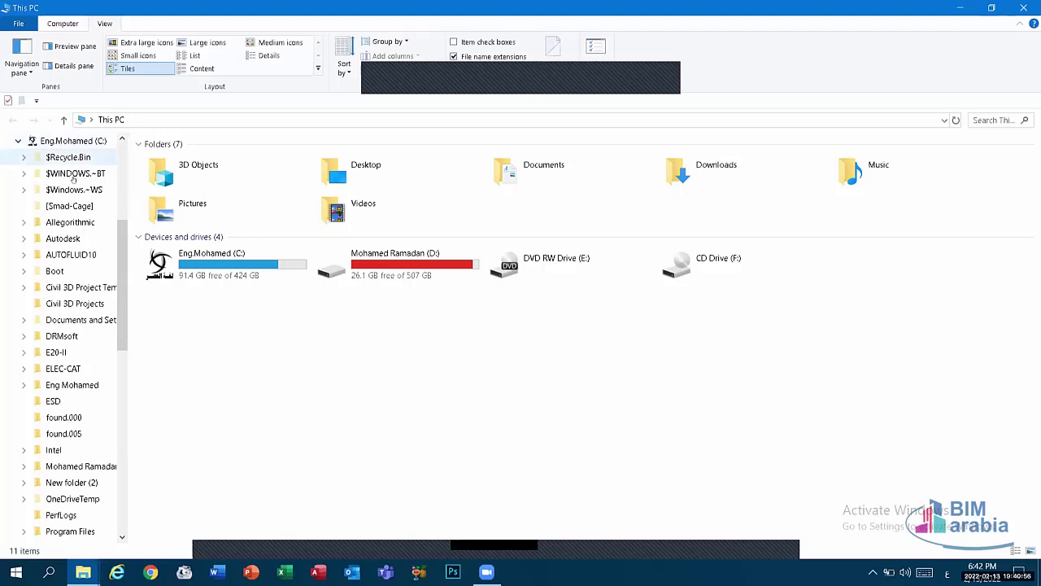
scroll(49, 476, "down", 1)
scroll(48, 482, "down", 3)
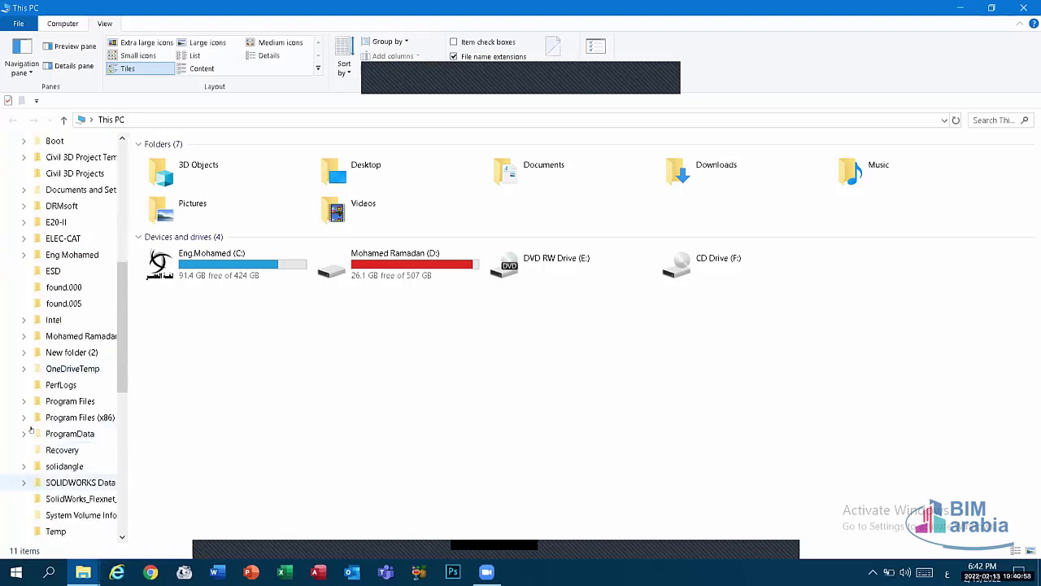
scroll(33, 325, "up", 5)
left_click(18, 254)
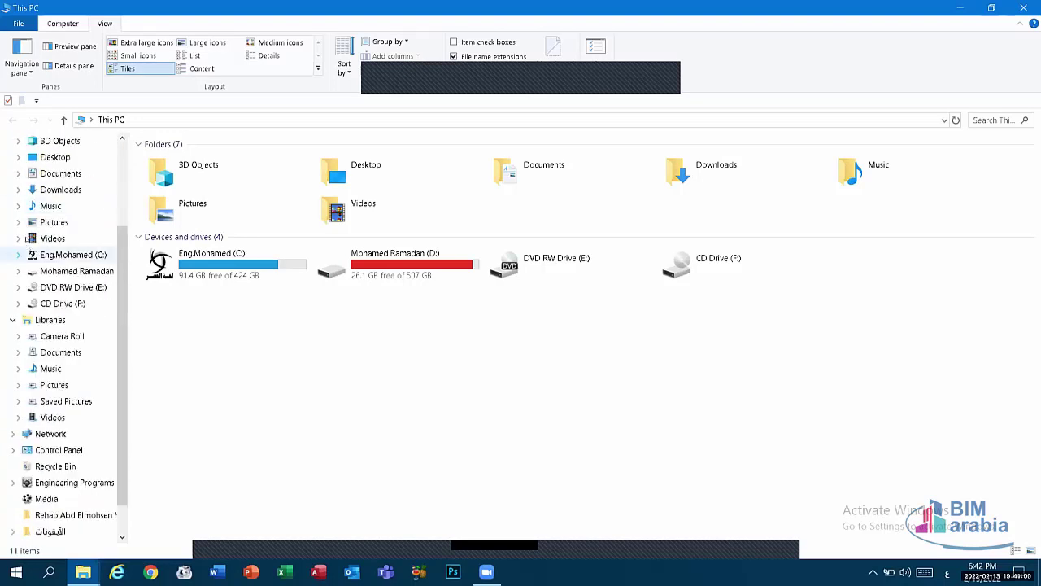
Turn off Show all folders and enable Show libraries for the navigation pane.
left_click(22, 70)
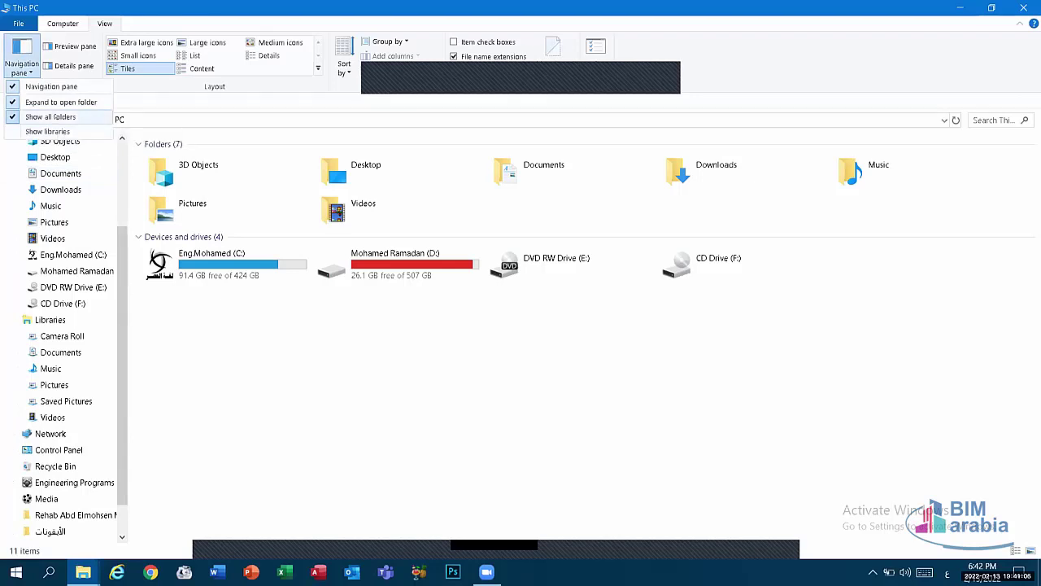
left_click(51, 117)
left_click(30, 73)
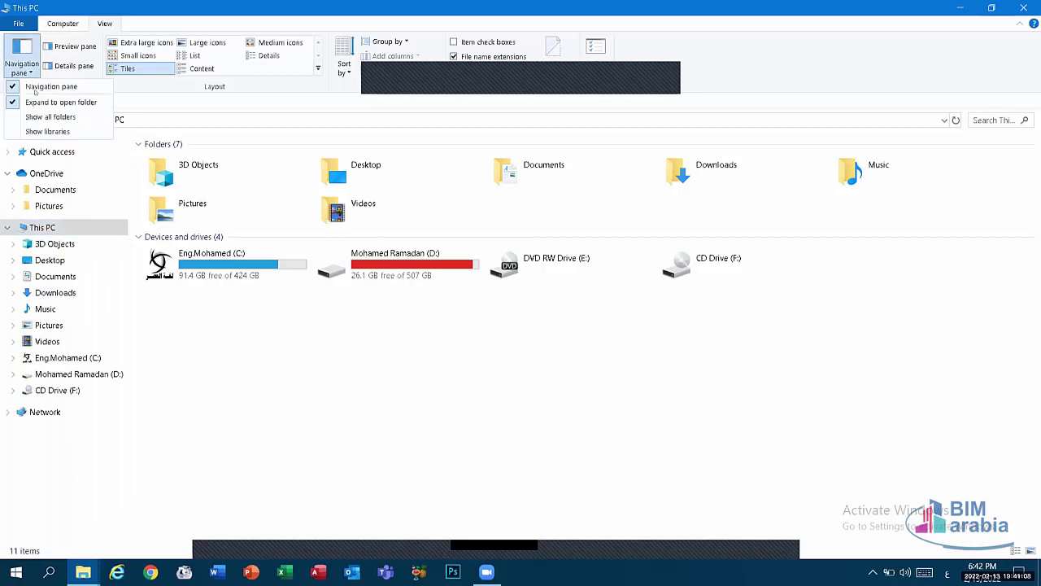
left_click(48, 132)
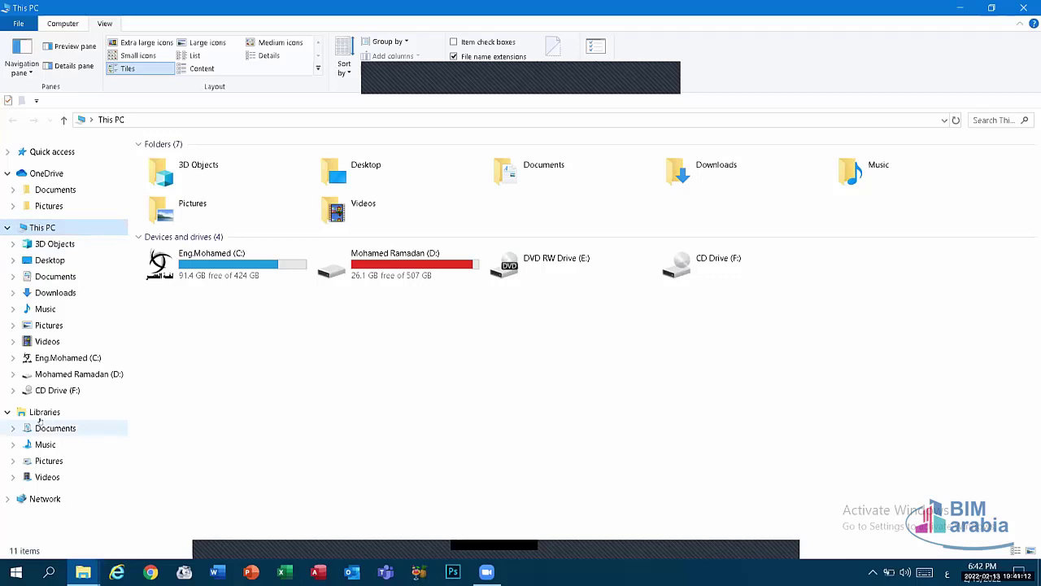
Open Libraries from the navigation pane, look into the Videos library, and go back to This PC.
left_click(37, 412)
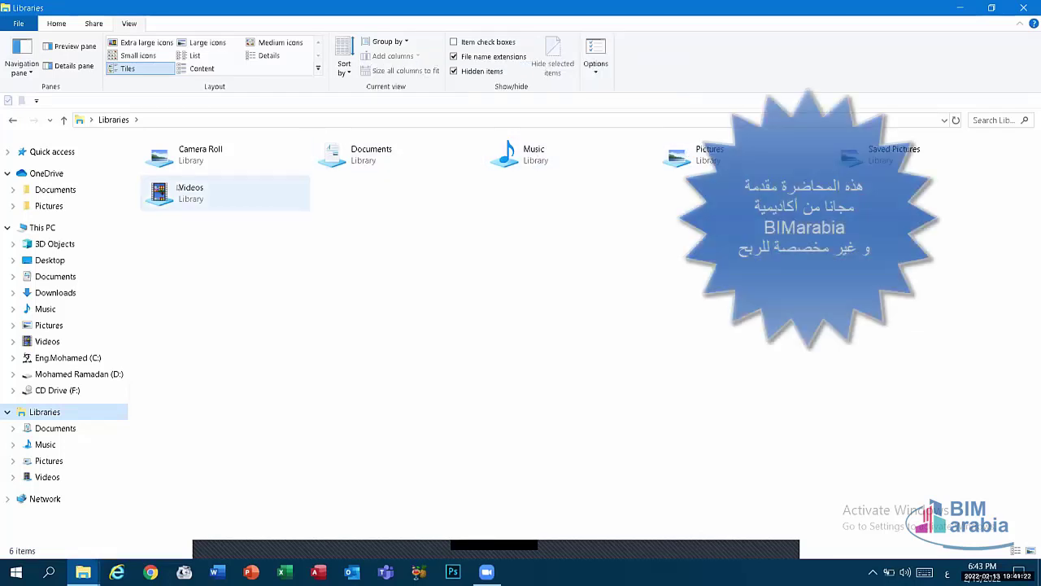
double_click(201, 196)
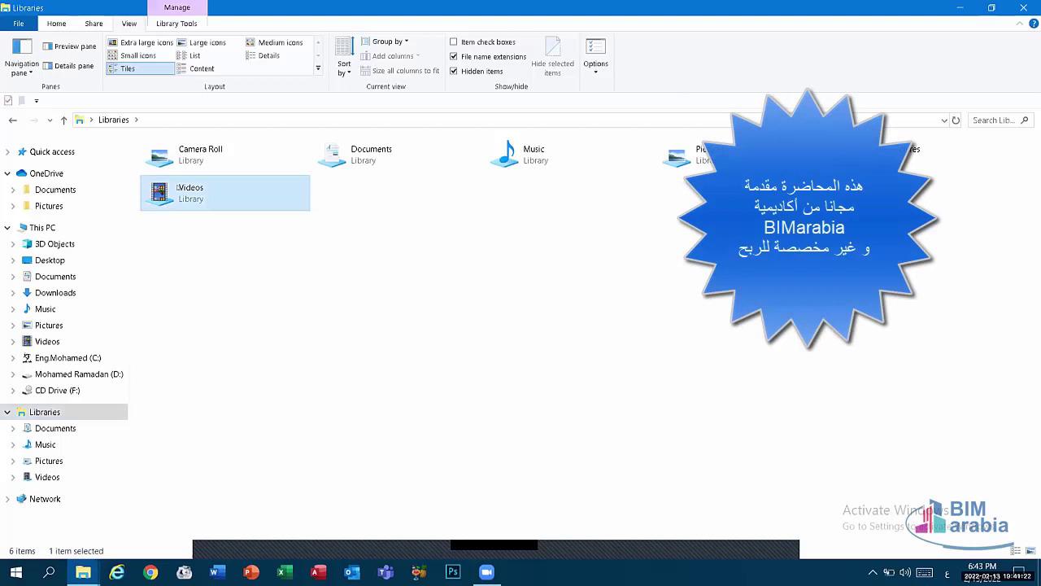
left_click(12, 120)
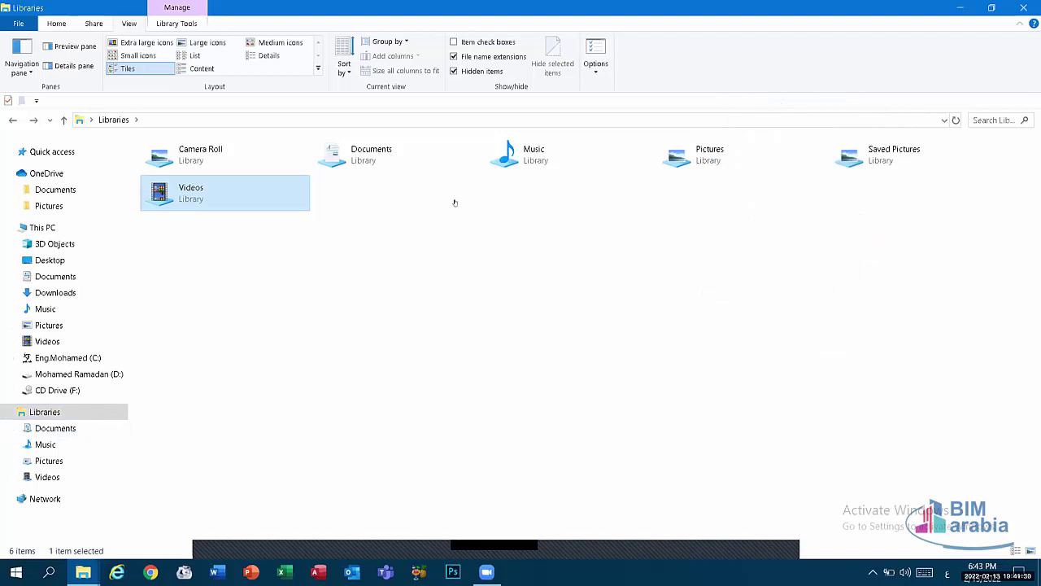
left_click(7, 122)
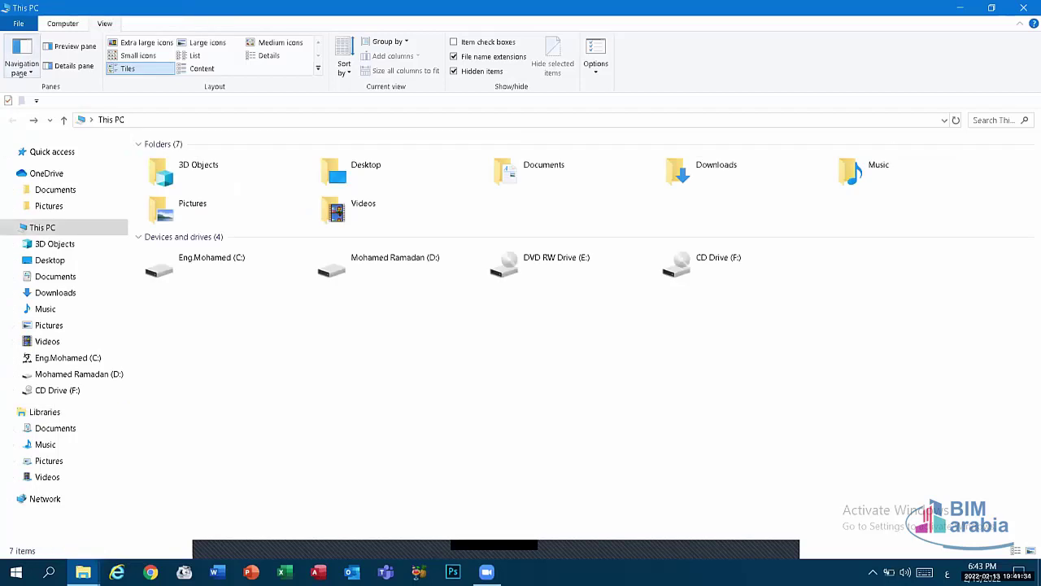
Turn off Show libraries and Expand to open folder for the navigation pane, and check the remaining pane options.
left_click(21, 67)
left_click(37, 131)
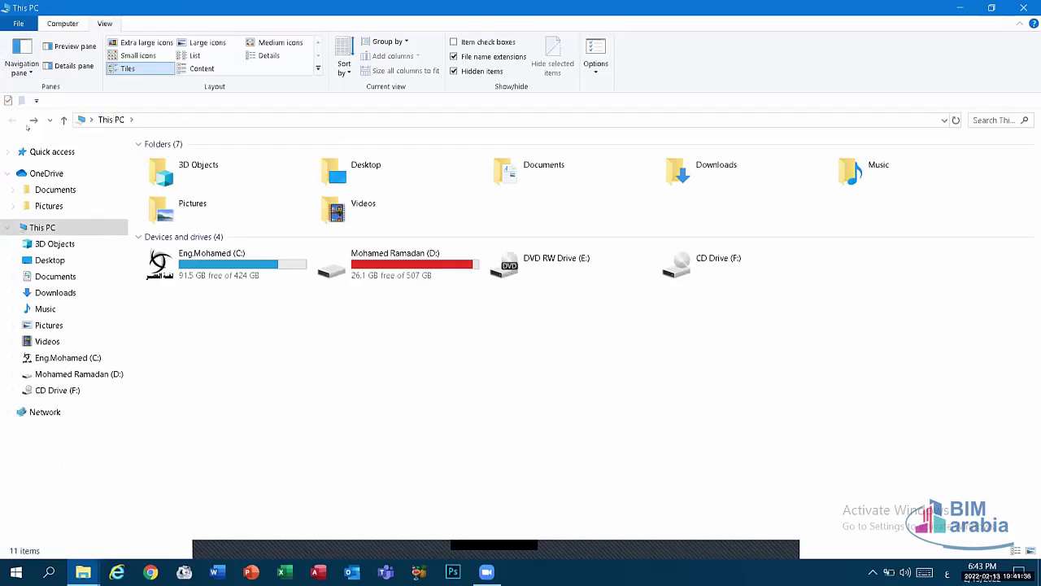
left_click(25, 67)
left_click(29, 68)
left_click(30, 70)
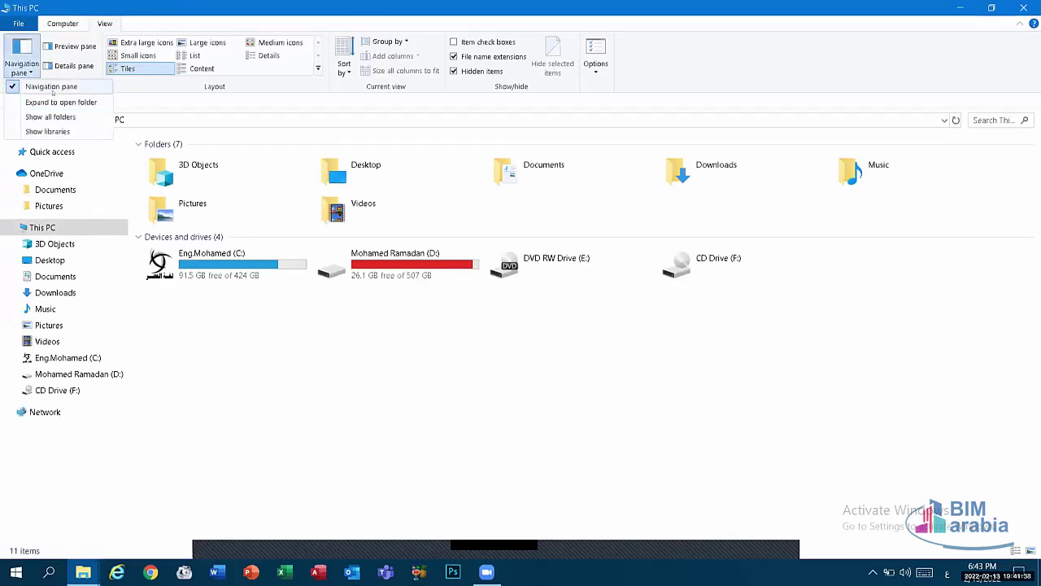
left_click(175, 421)
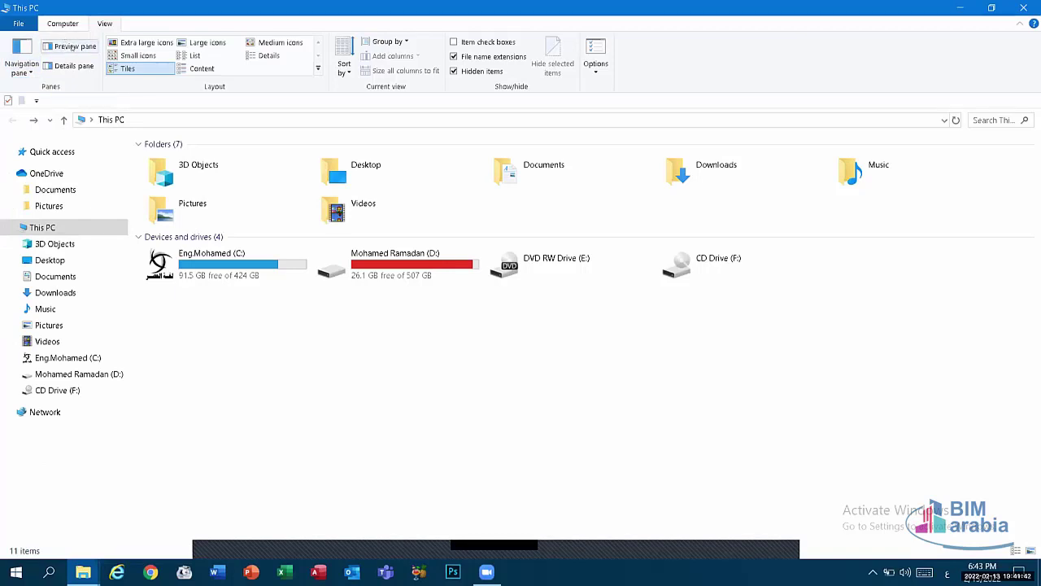
Show the preview pane in the This PC window and open the D: drive.
left_click(72, 47)
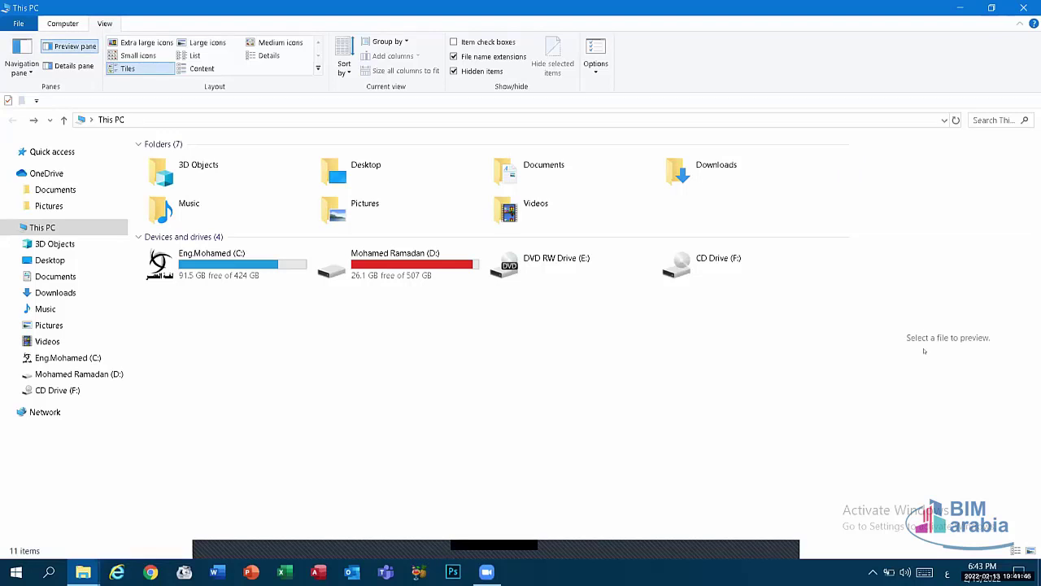
left_click(404, 261)
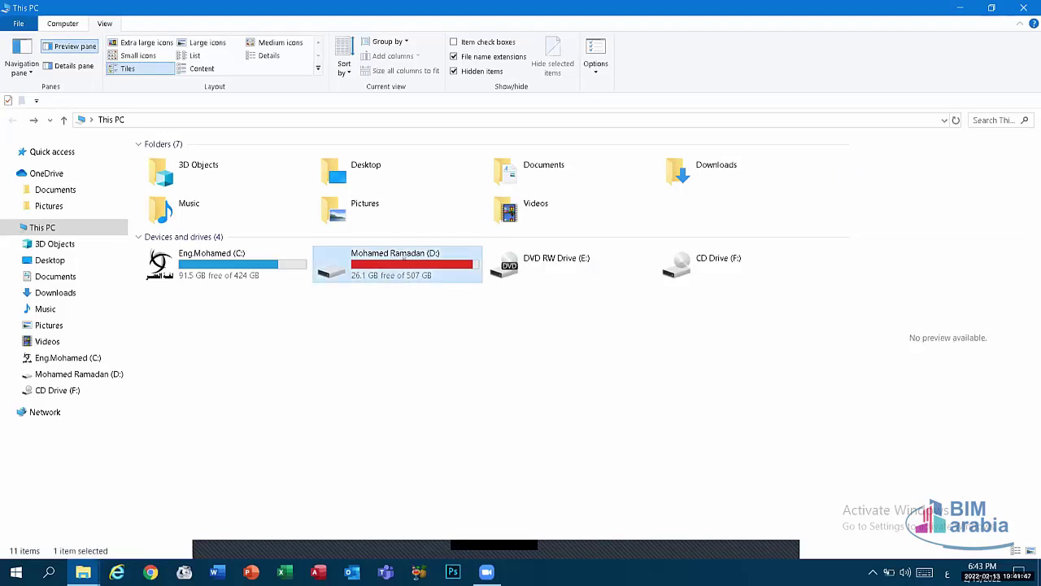
double_click(403, 261)
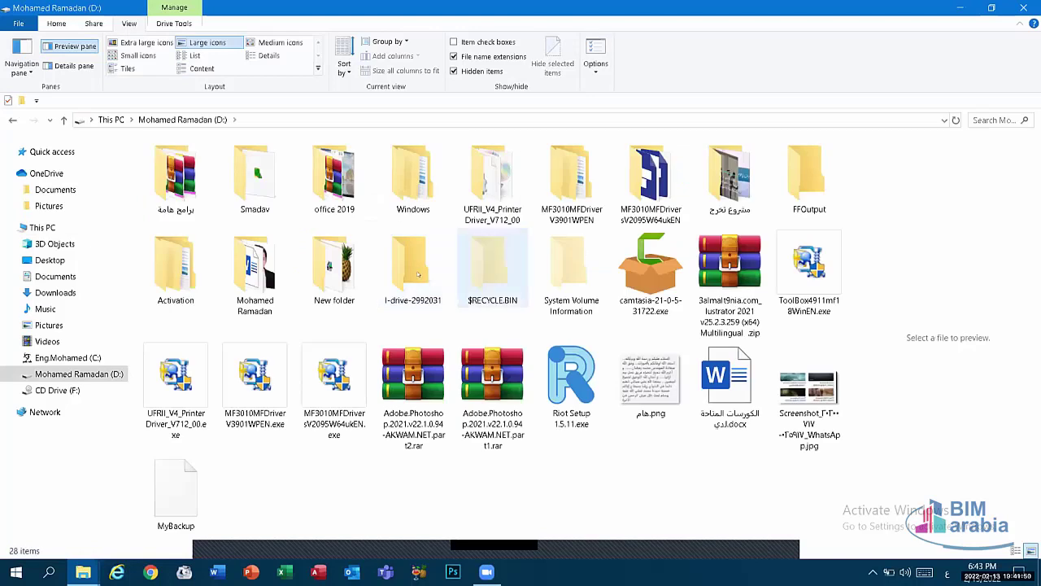
Select various folders and a Photoshop archive on the D: drive in turn to check what the preview pane shows.
left_click(419, 275)
left_click(334, 268)
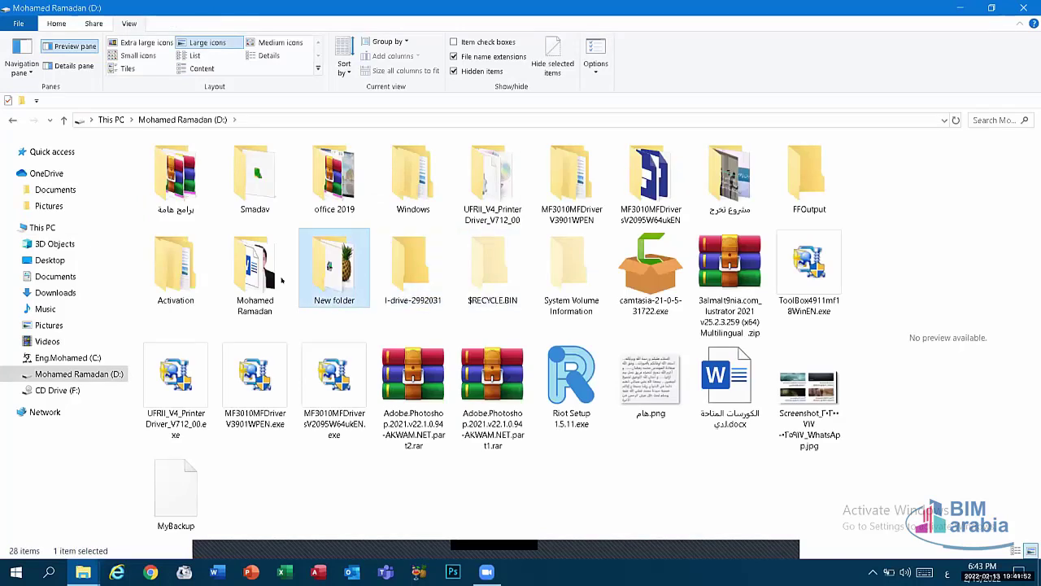
left_click(255, 269)
type("م")
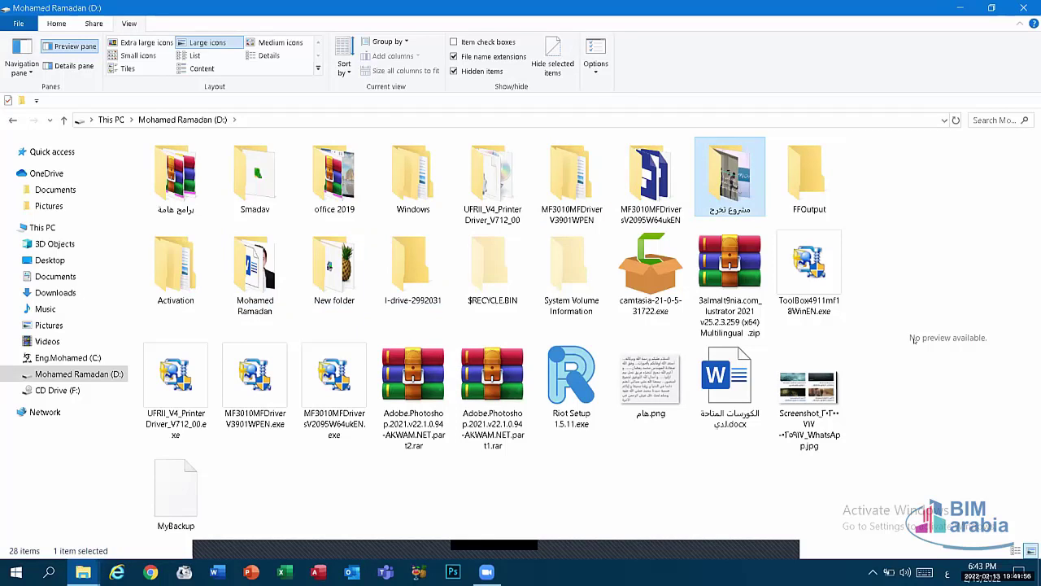
left_click(655, 187)
key("Right")
key("Right")
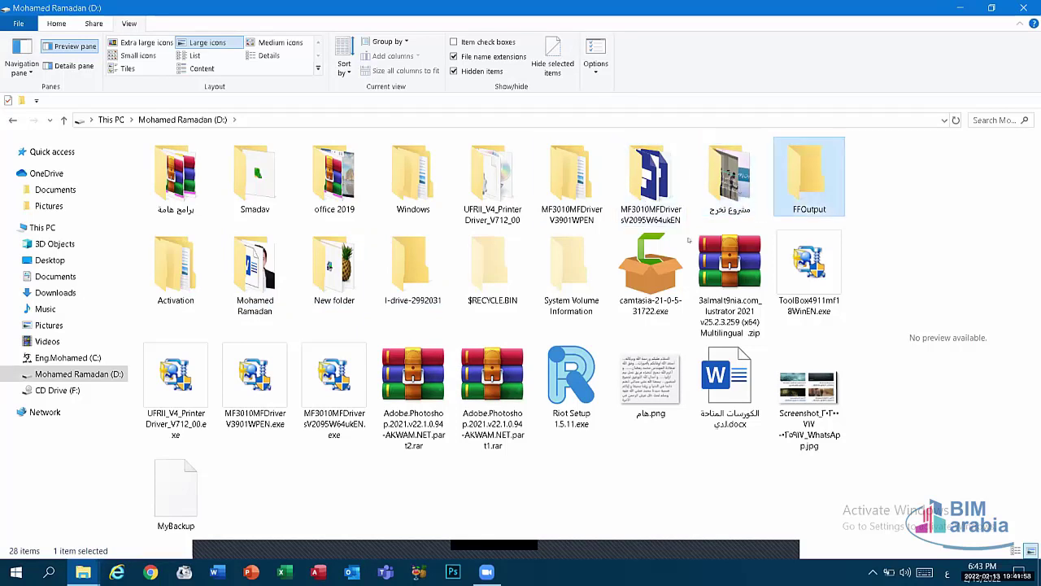
left_click(316, 232)
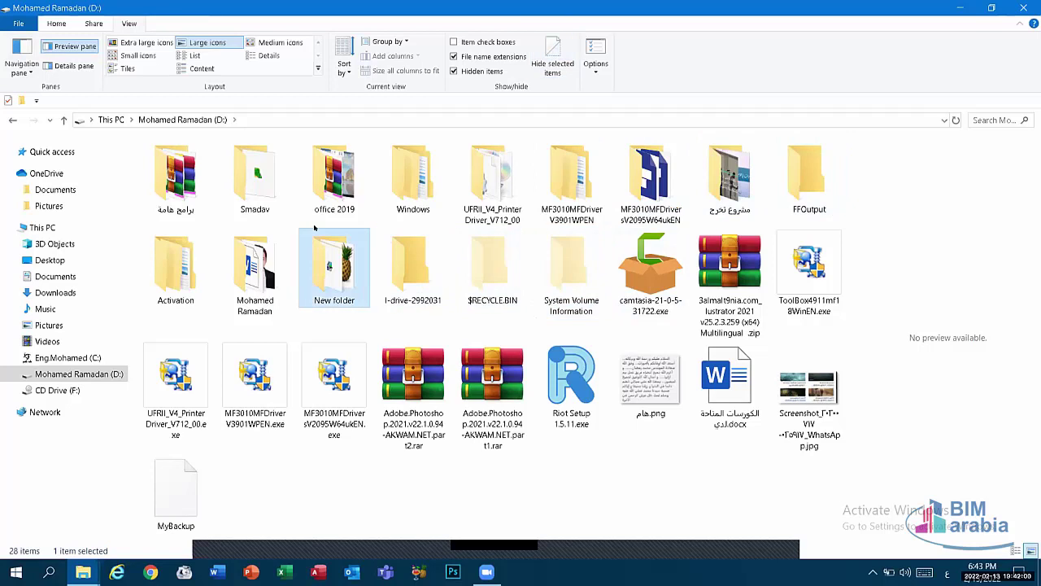
key("Up")
key("Right")
key("Right")
key("Right")
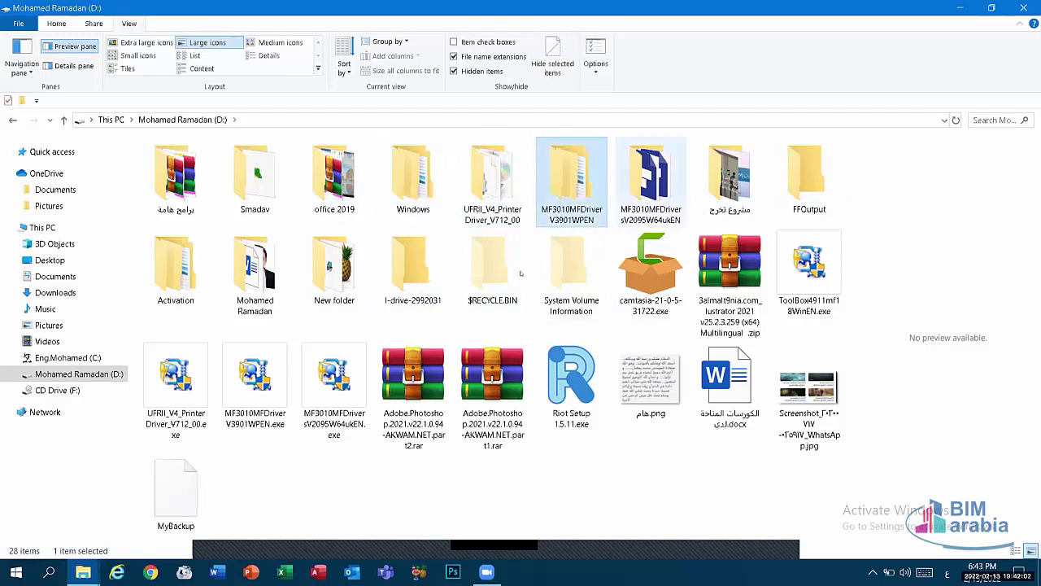
key("Right")
left_click(403, 402)
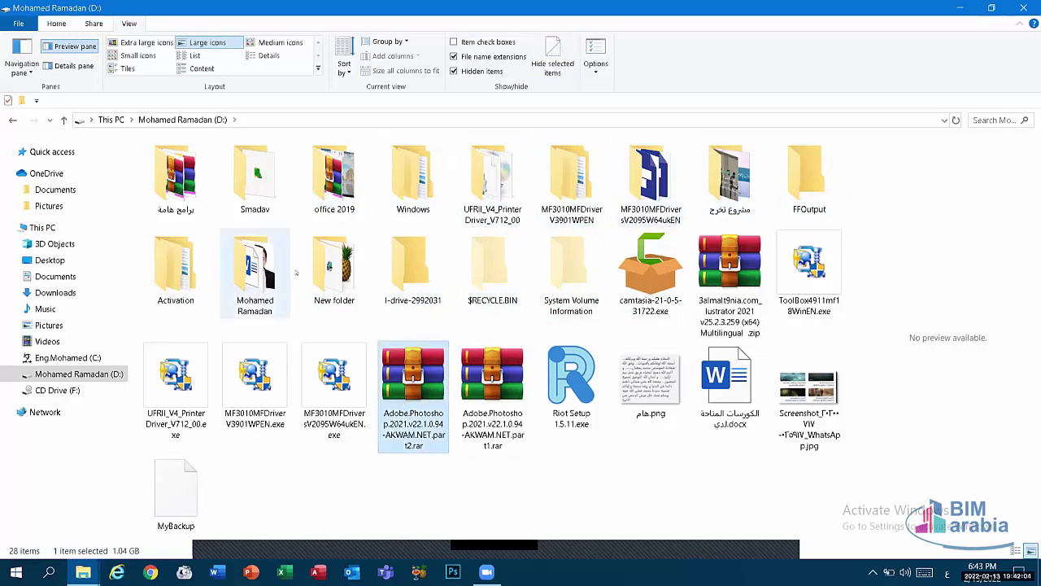
Open the owner's personal folder on the D: drive and preview Password.docx, comparing it with a selected folder.
double_click(254, 264)
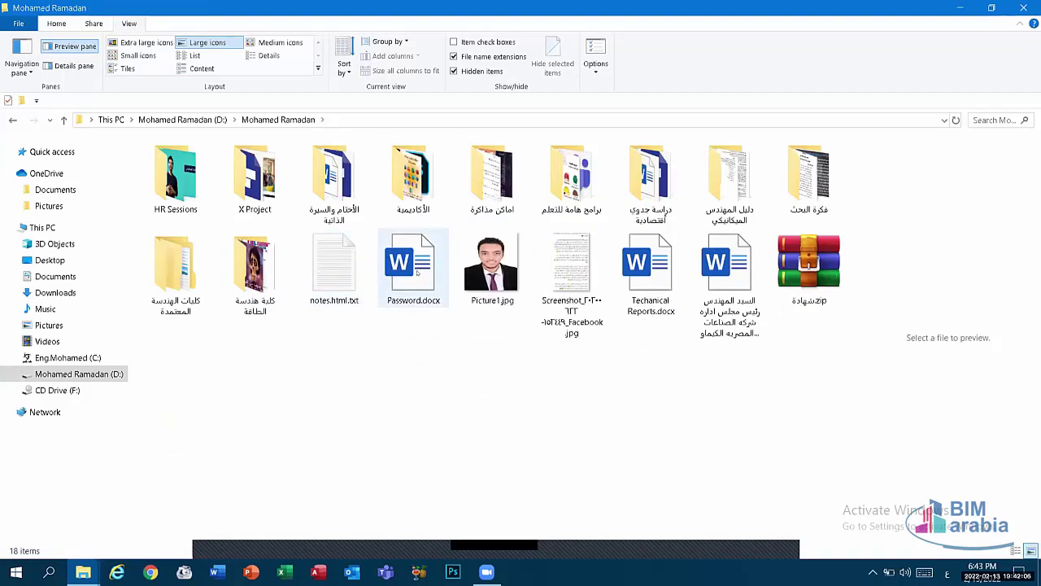
left_click(423, 273)
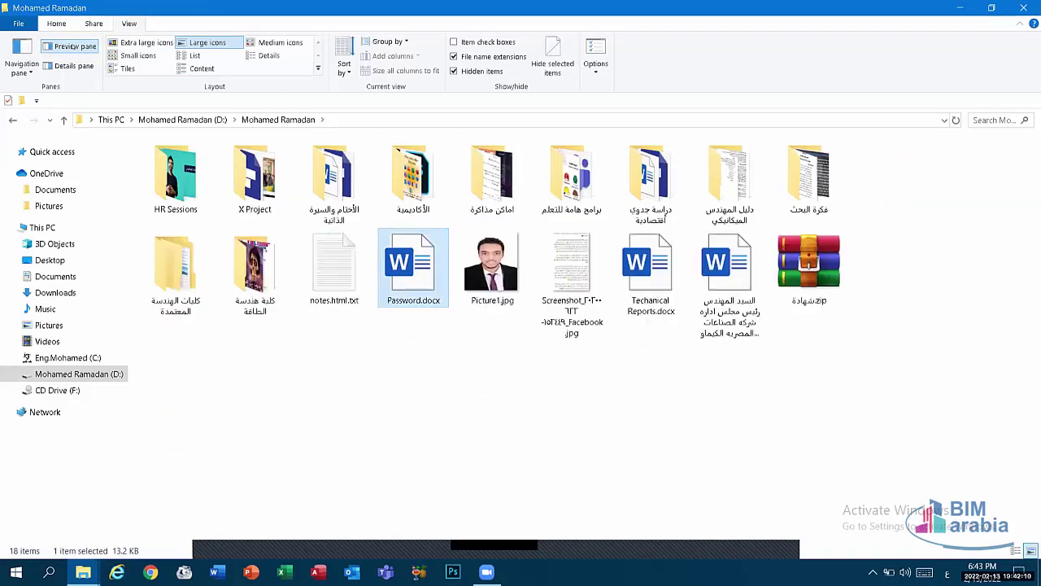
left_click(75, 47)
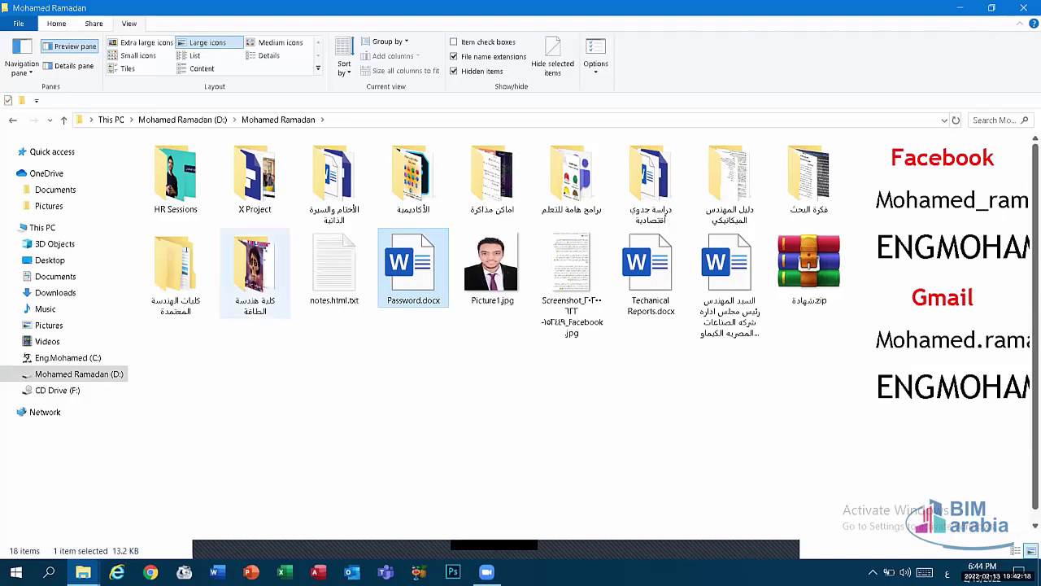
left_click(178, 258)
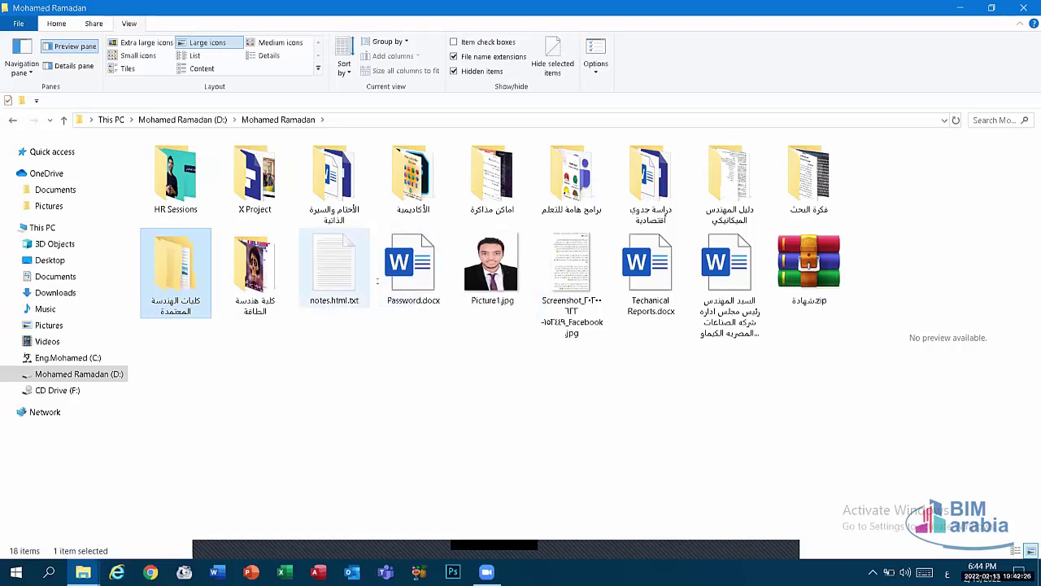
left_click(412, 269)
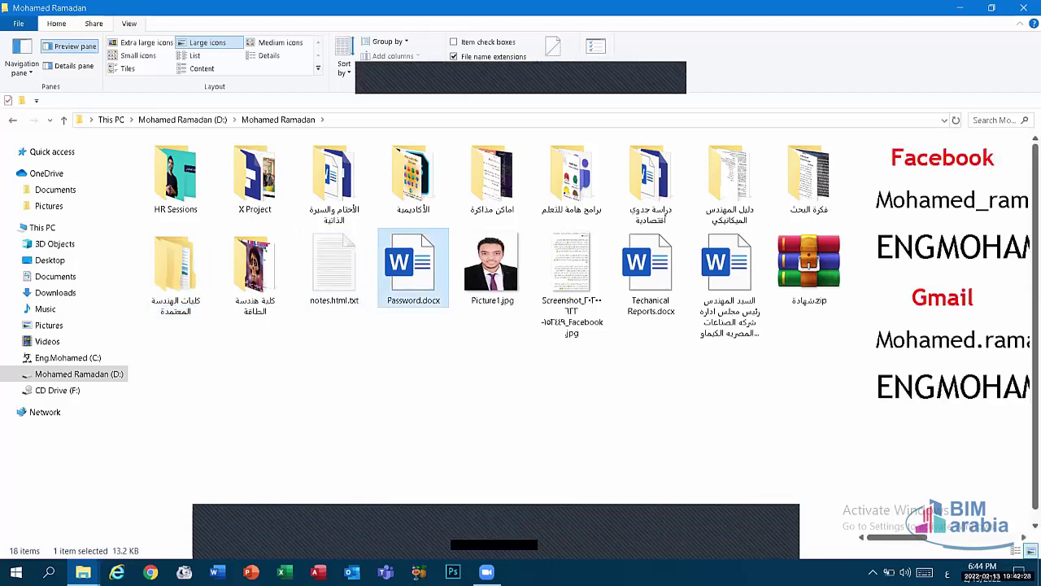
Preview notes.html.txt, Picture1.jpg, the Arabic-titled Word letter and Techanical Reports.docx one after another.
left_click(324, 275)
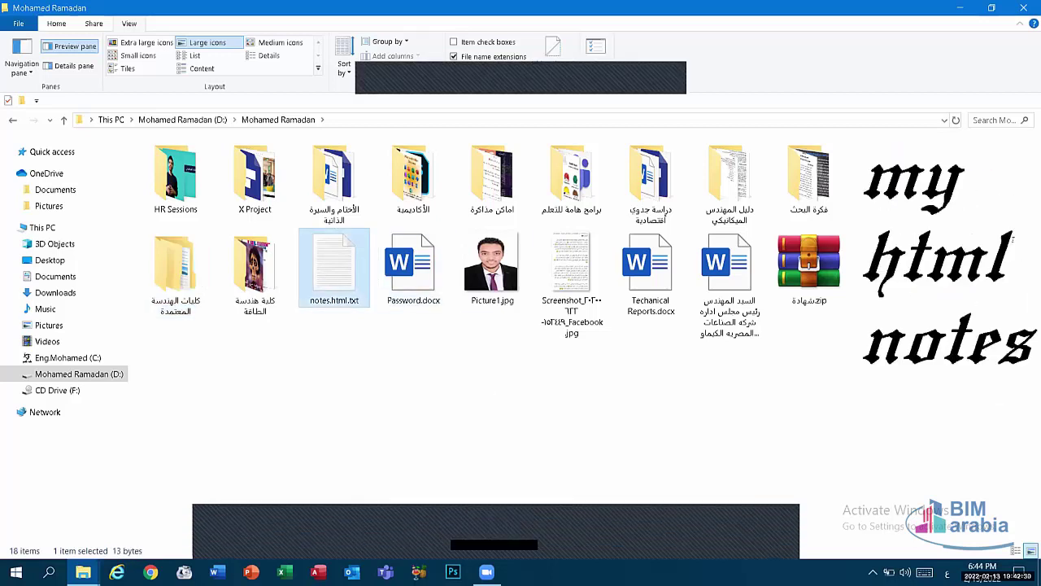
left_click(487, 281)
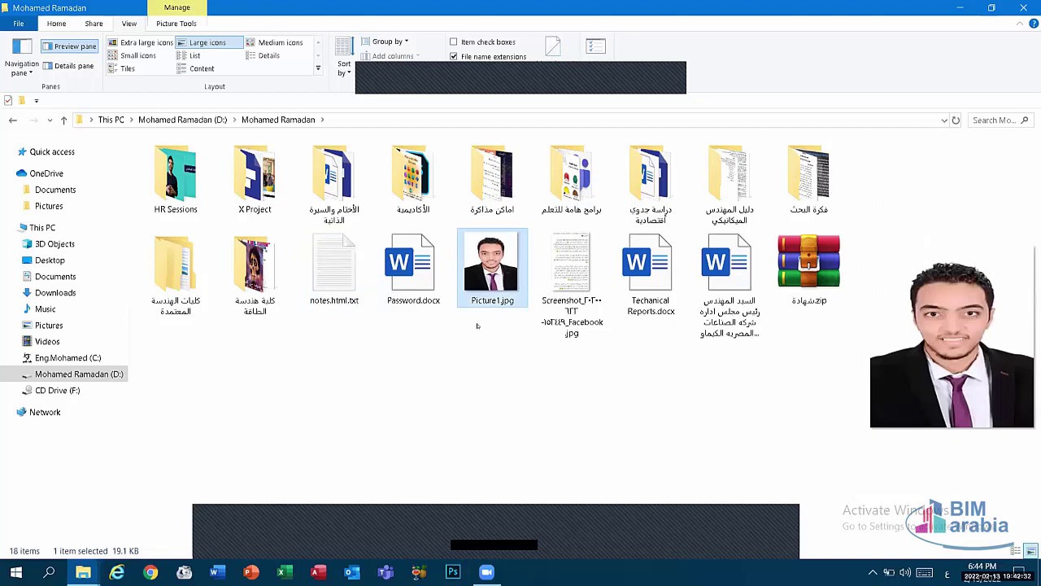
left_click(724, 291)
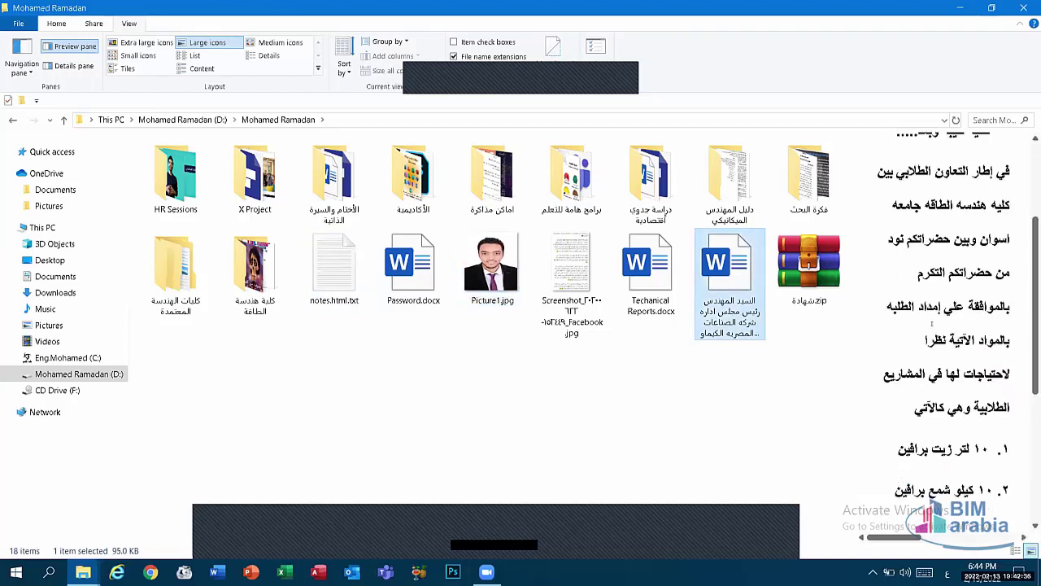
left_click(651, 272)
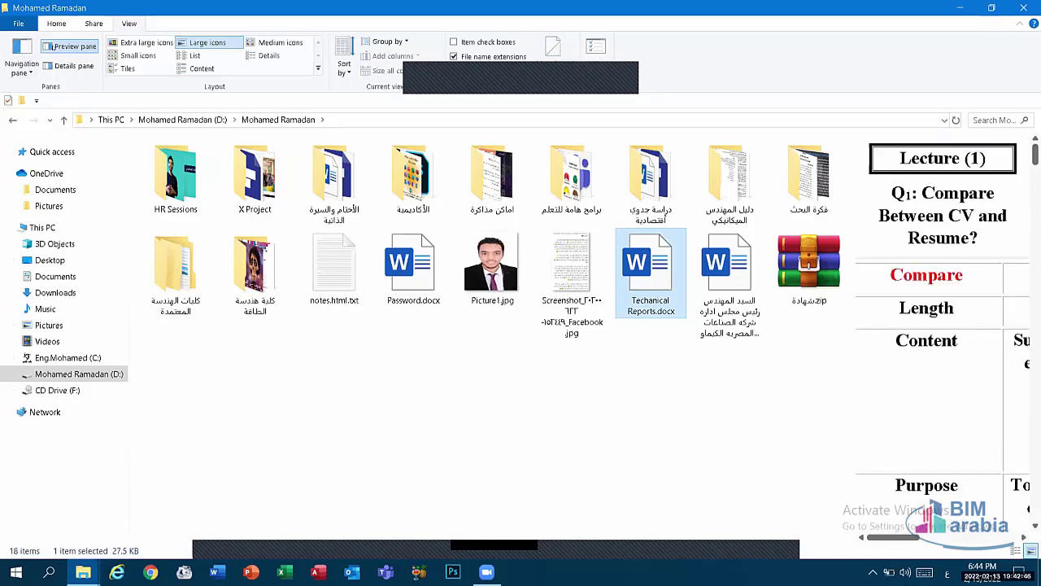
Replace the preview pane with the details pane, and open the title property of Techanical Reports.docx for editing without entering one.
left_click(69, 45)
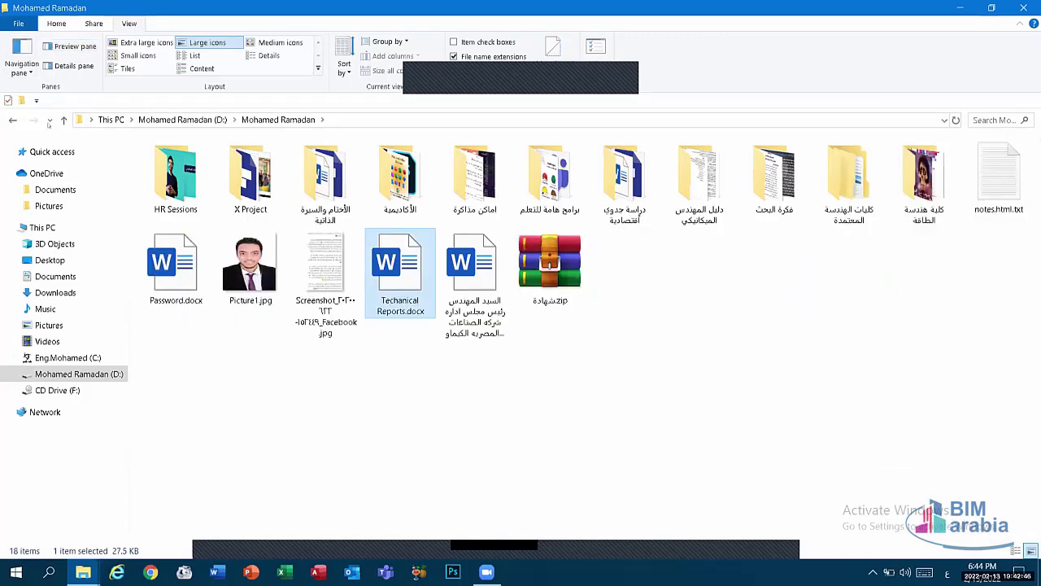
left_click(67, 66)
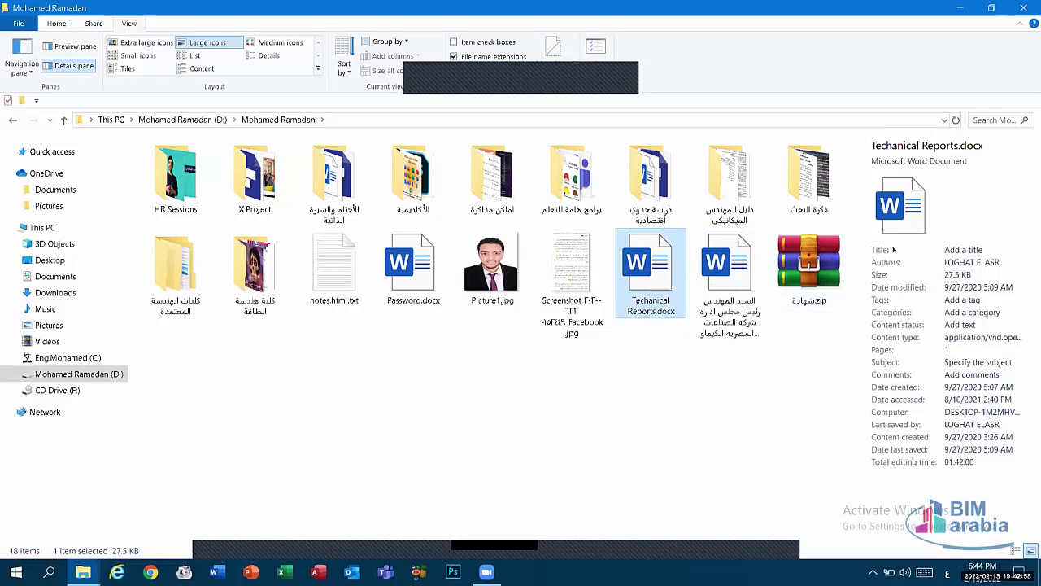
left_click(967, 249)
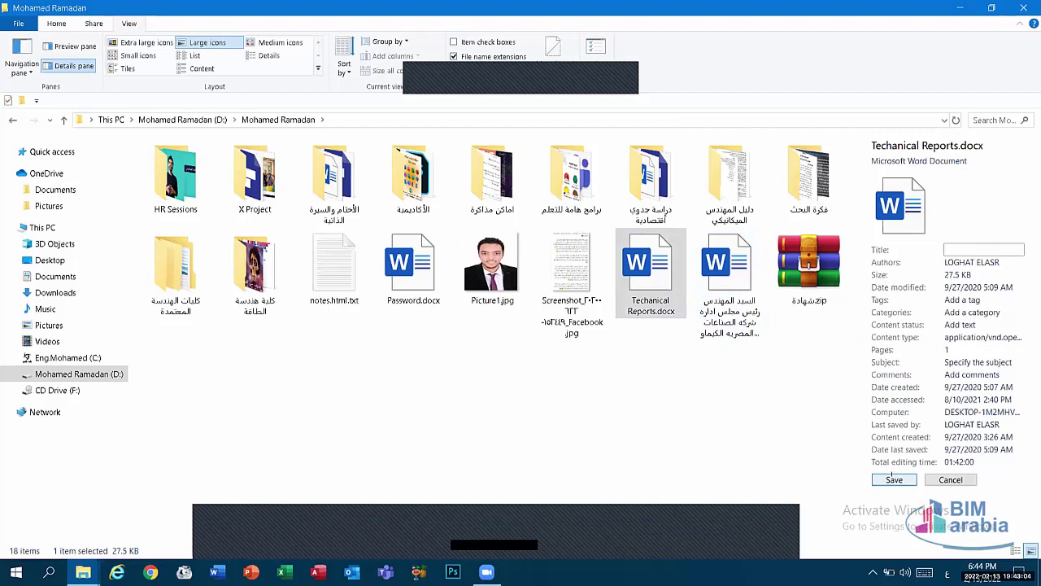
key("Tab")
left_click(828, 295)
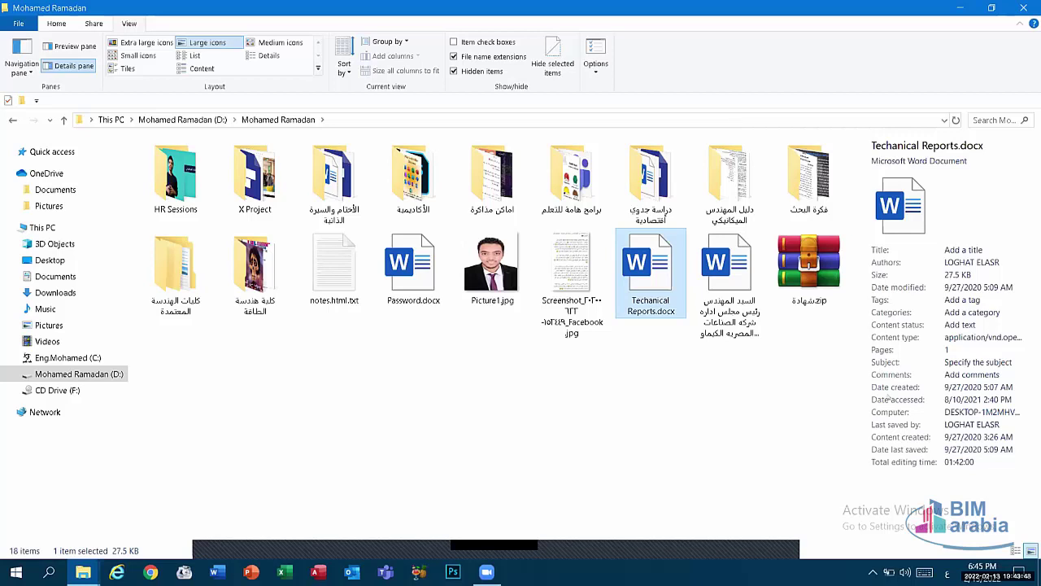
Select Password.docx, the Arabic-titled Word letter and several folders in turn to examine their properties in the details pane.
left_click(411, 265)
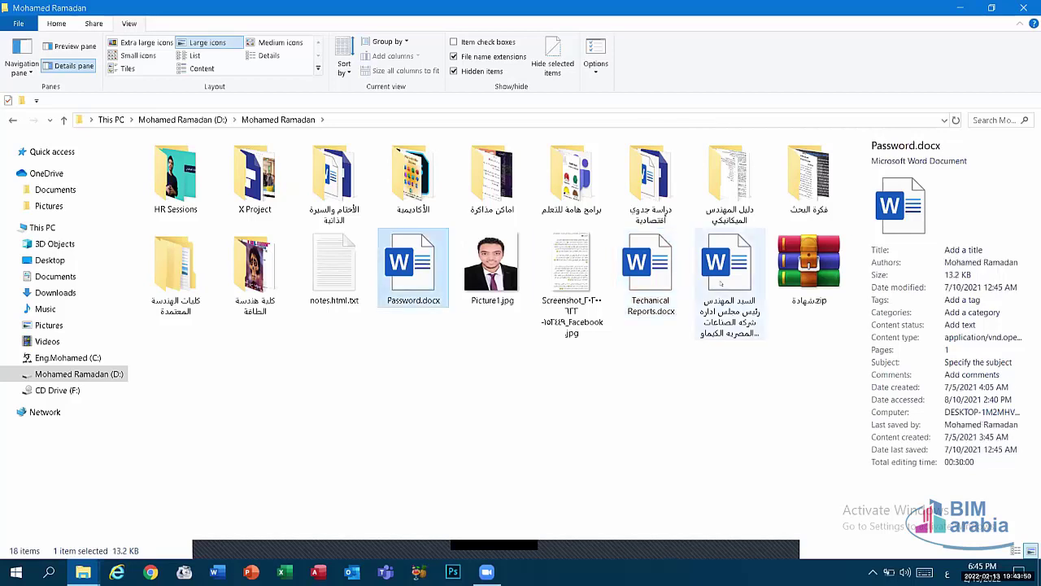
left_click(697, 288)
key("Left")
key("Right")
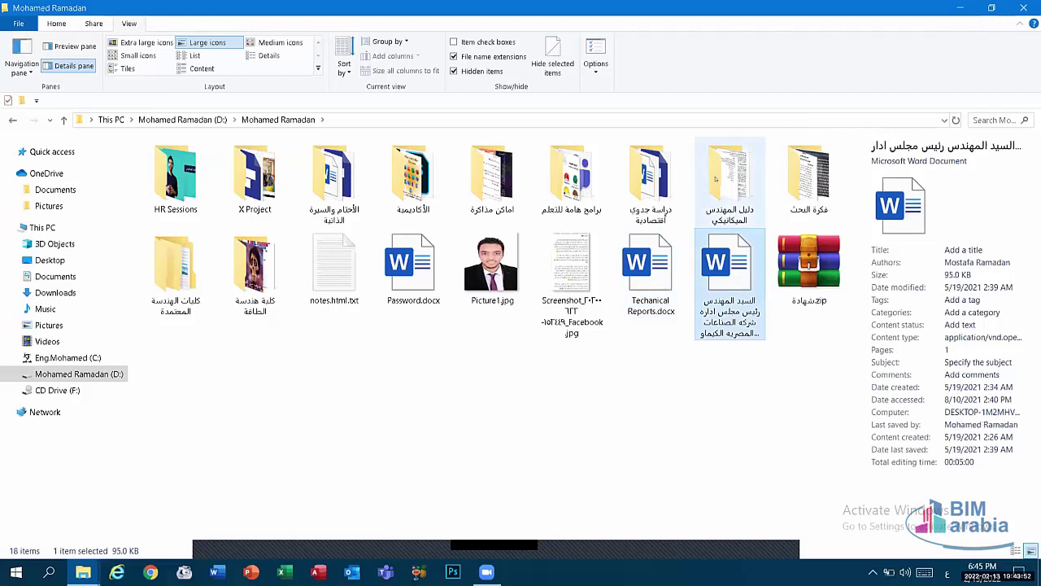
key("Up")
key("Left")
key("Right")
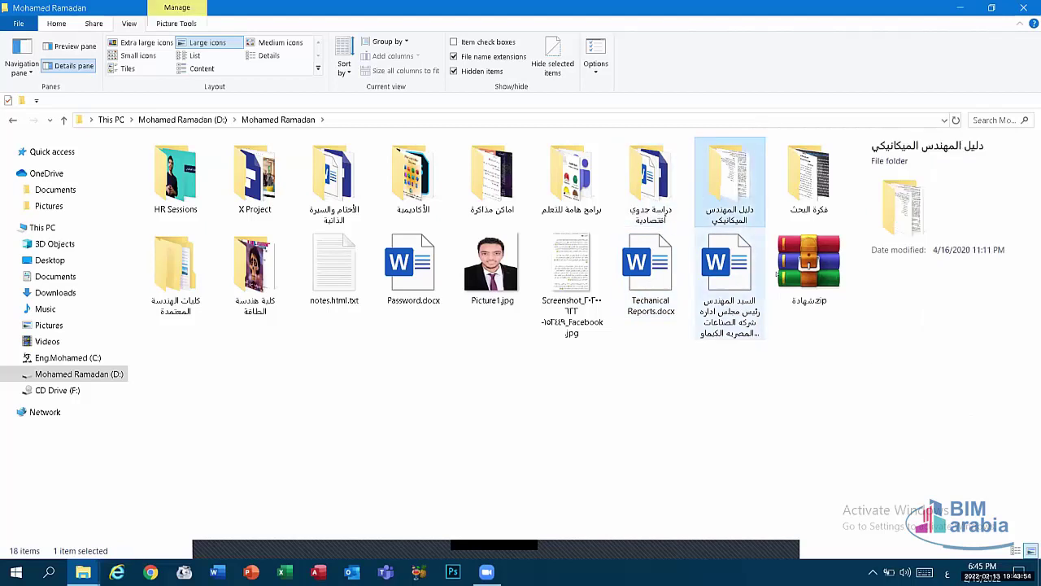
left_click(806, 183)
left_click(492, 175)
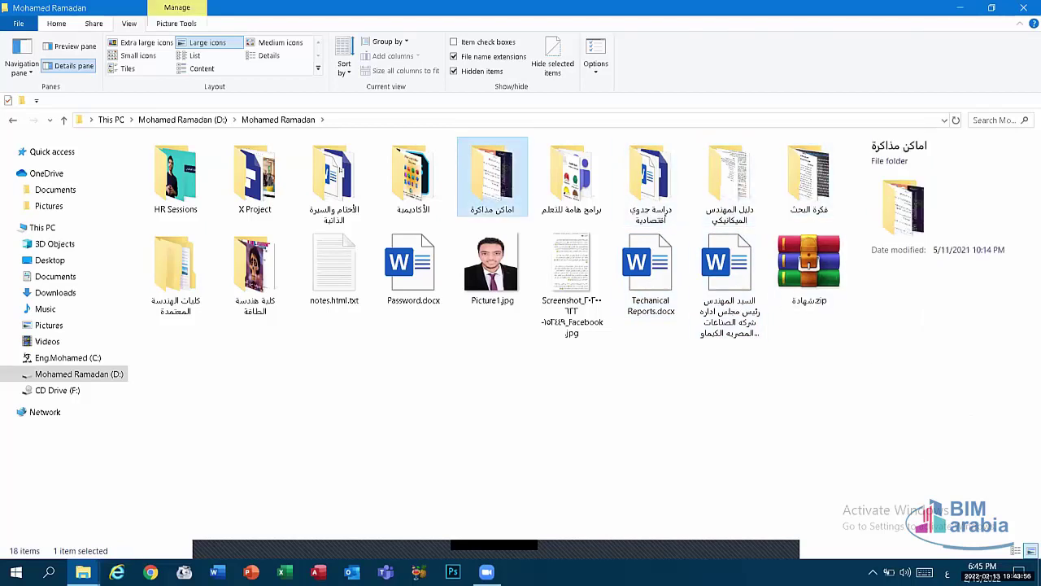
Select the X Project folder, hide the details pane and go back to the root of drive D:.
left_click(340, 169)
key("Left")
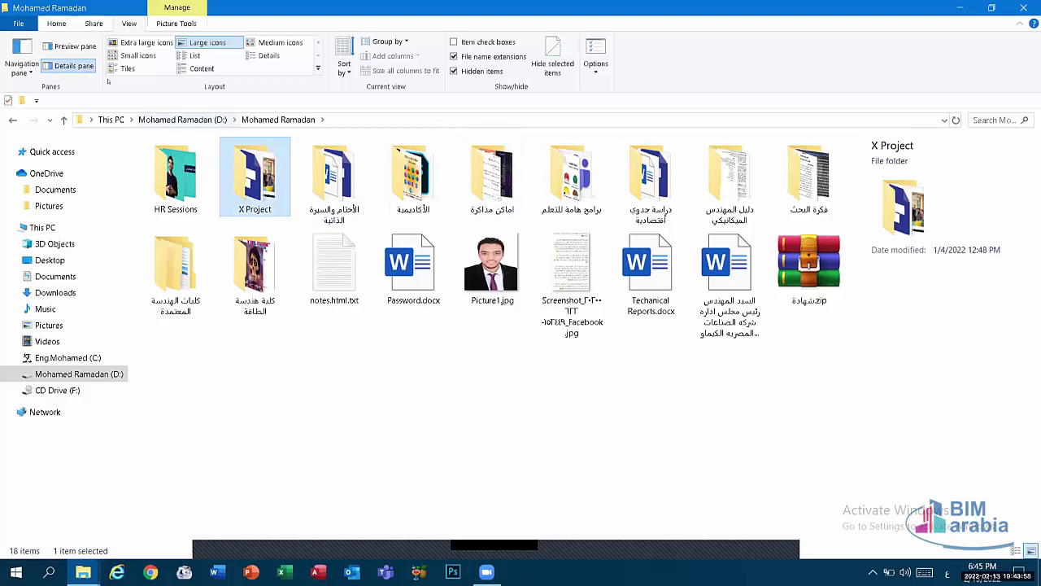
left_click(73, 65)
left_click(12, 119)
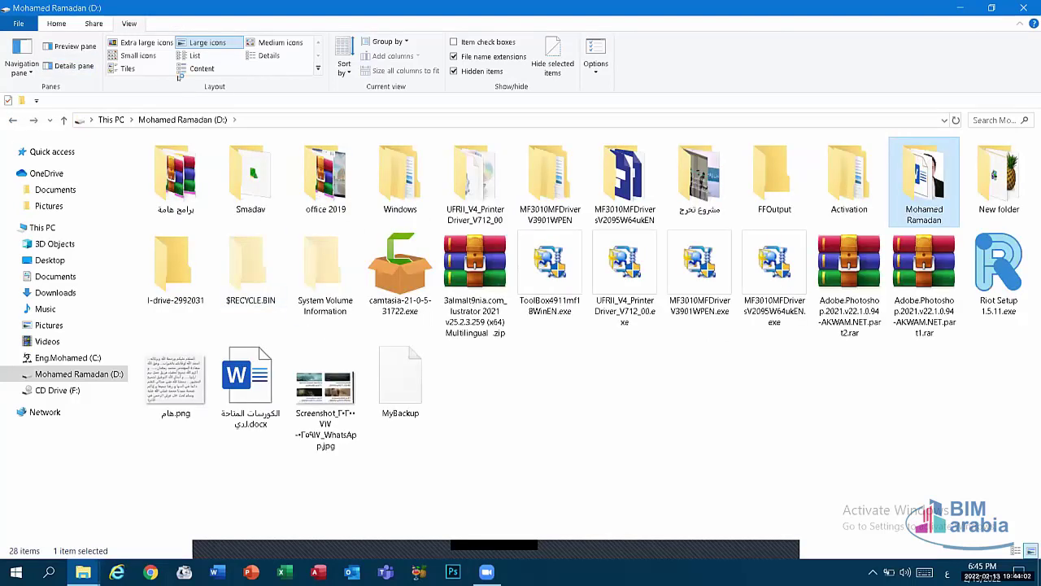
Try the small icons, extra large icons, tiles, content, list, details and medium icons layouts on drive D:.
left_click(142, 54)
left_click(147, 43)
left_click(130, 69)
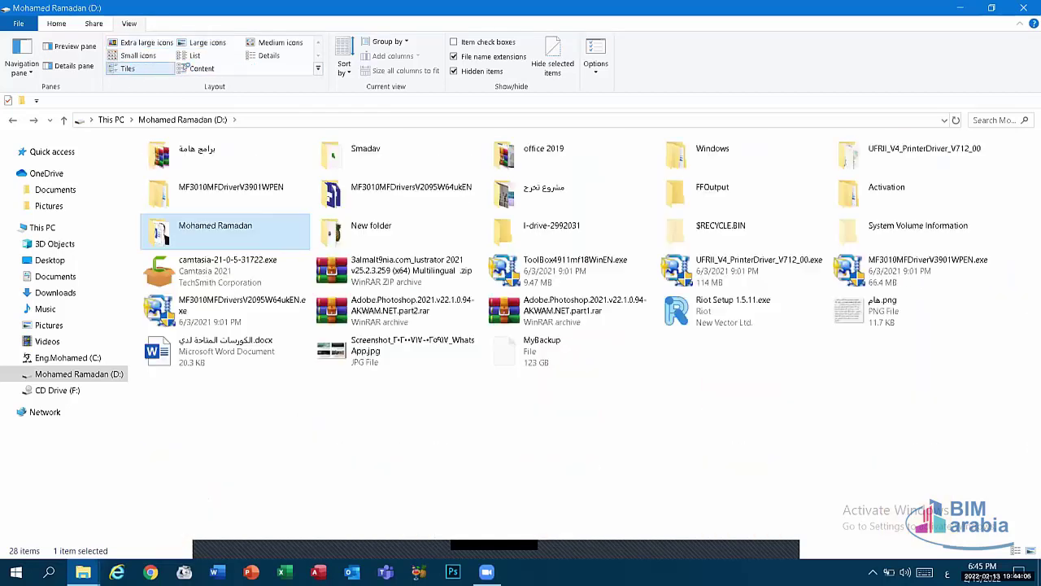
left_click(197, 68)
left_click(195, 56)
left_click(269, 55)
left_click(280, 42)
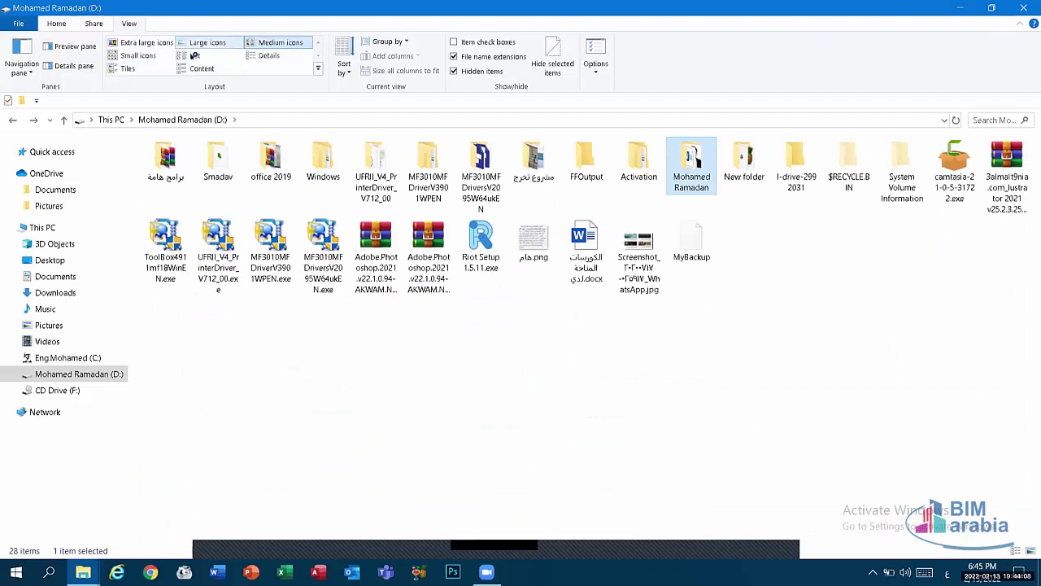
Compare the list, small icons, extra large icons and details layouts with large icons, ending on large icons.
left_click(208, 43)
left_click(179, 55)
left_click(139, 55)
left_click(146, 43)
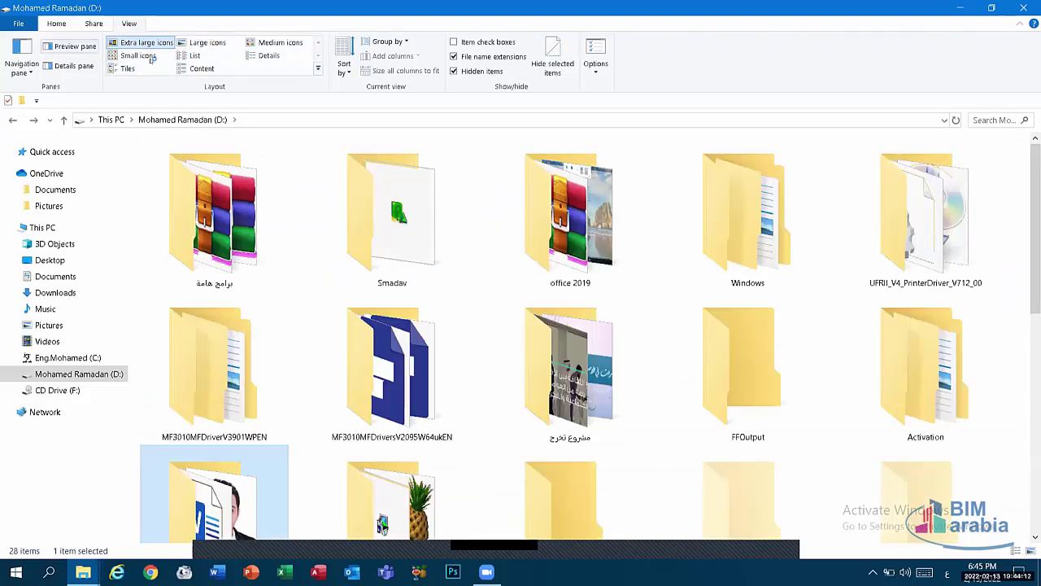
left_click(213, 43)
left_click(196, 55)
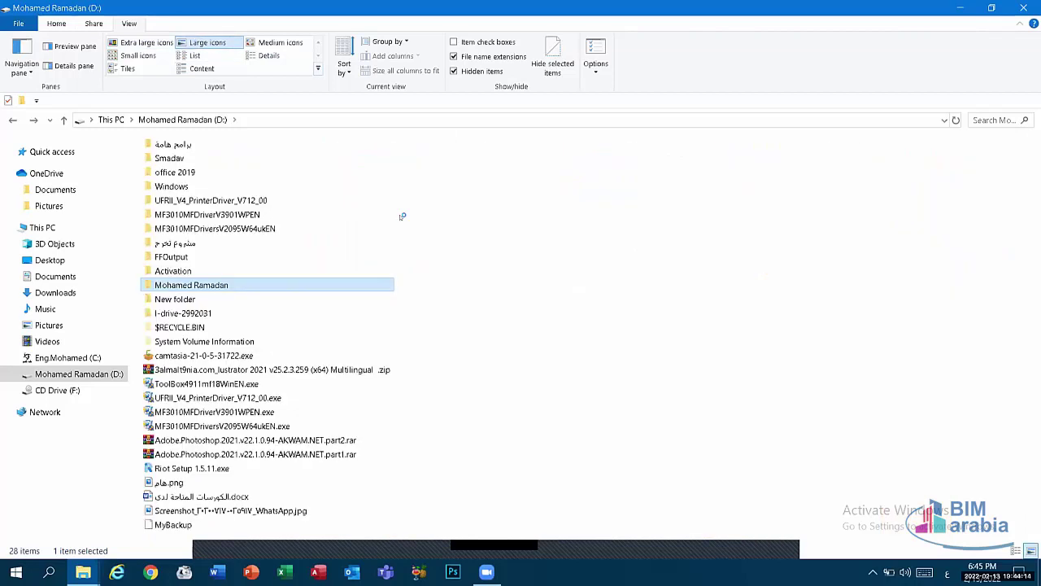
left_click(208, 43)
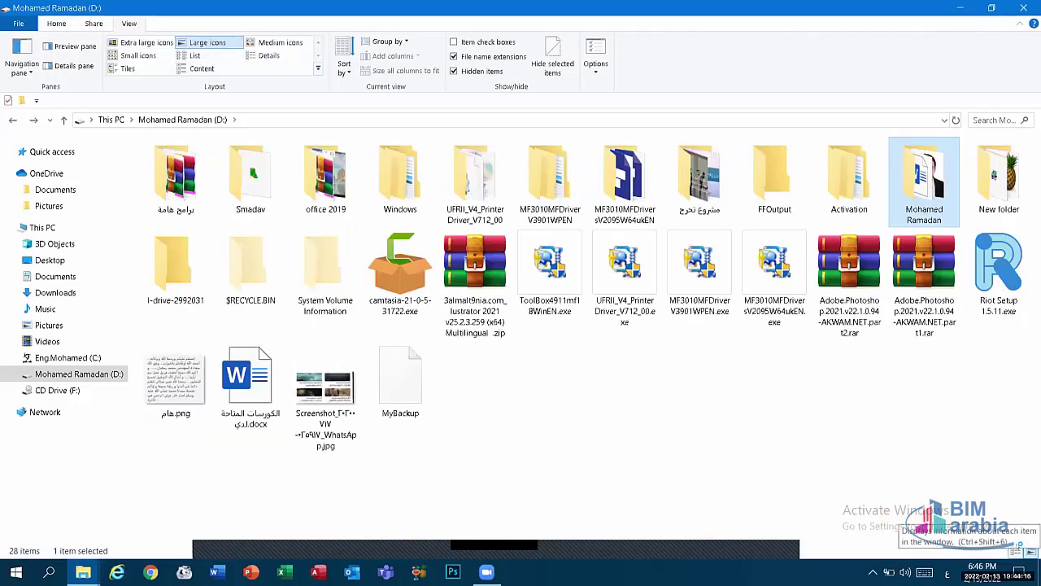
left_click(1017, 551)
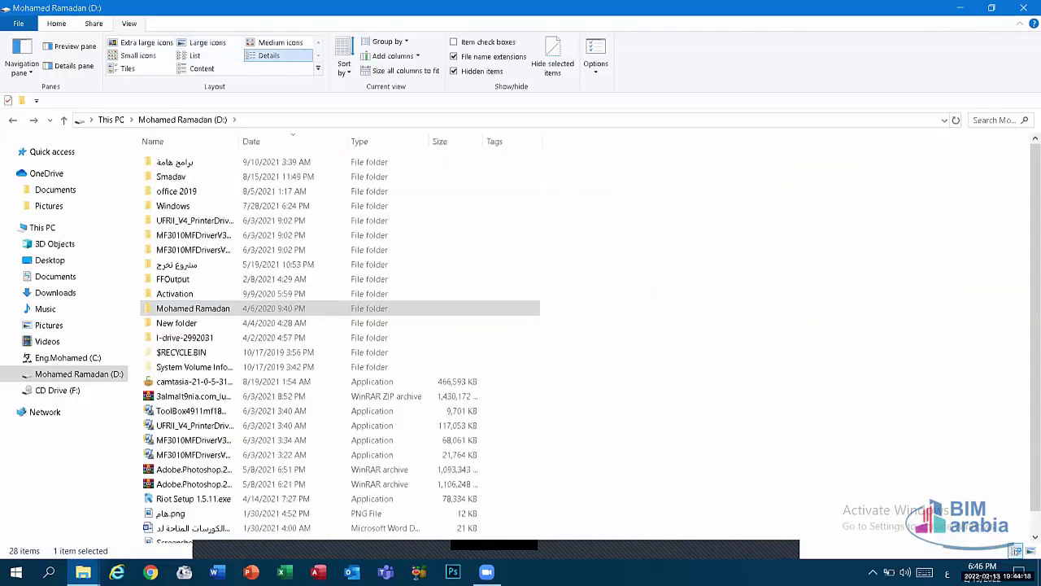
left_click(1030, 550)
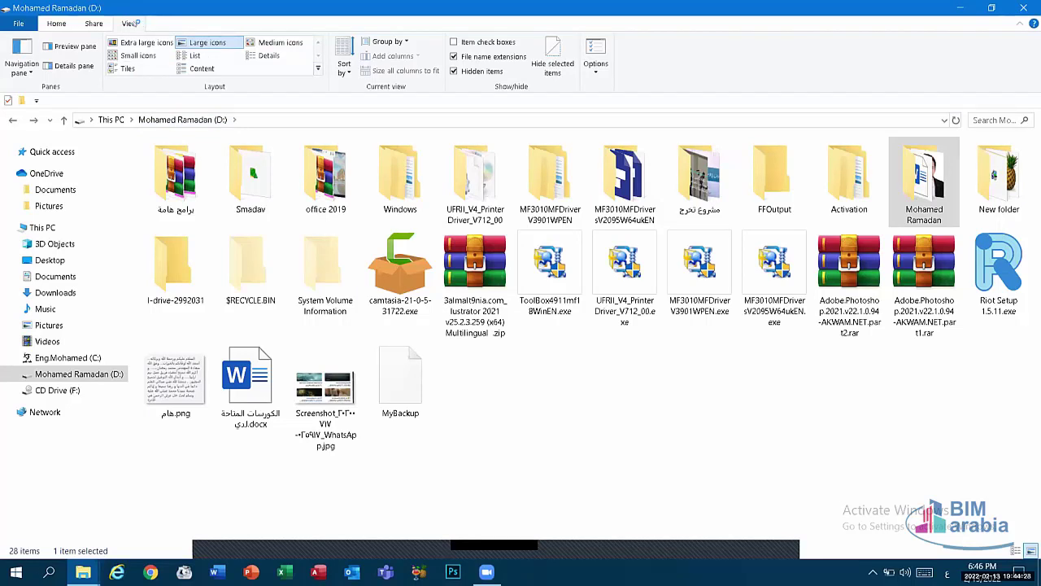
Sort the contents of drive D: by name.
left_click(342, 67)
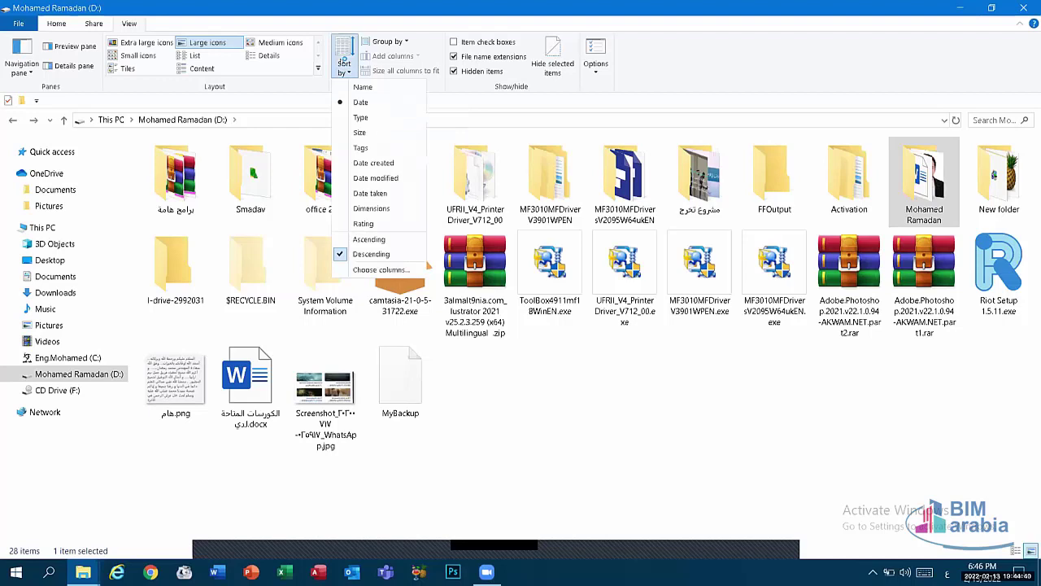
left_click(343, 65)
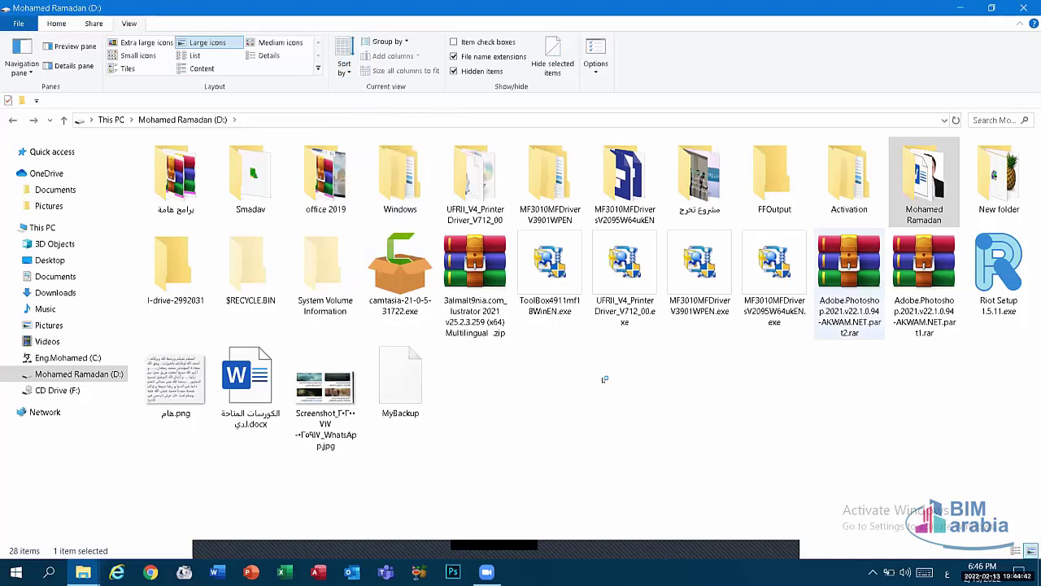
left_click(334, 66)
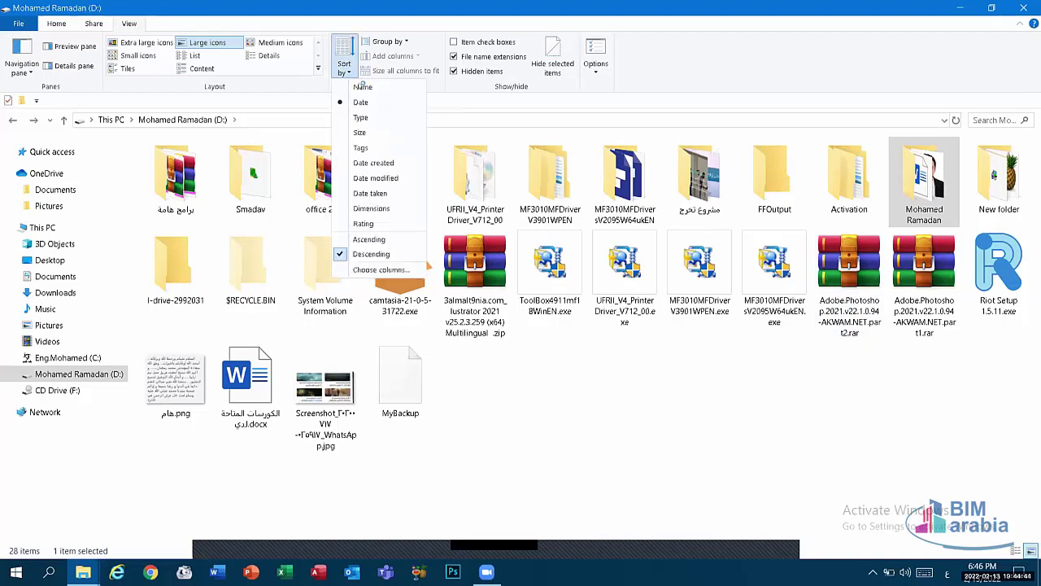
left_click(362, 86)
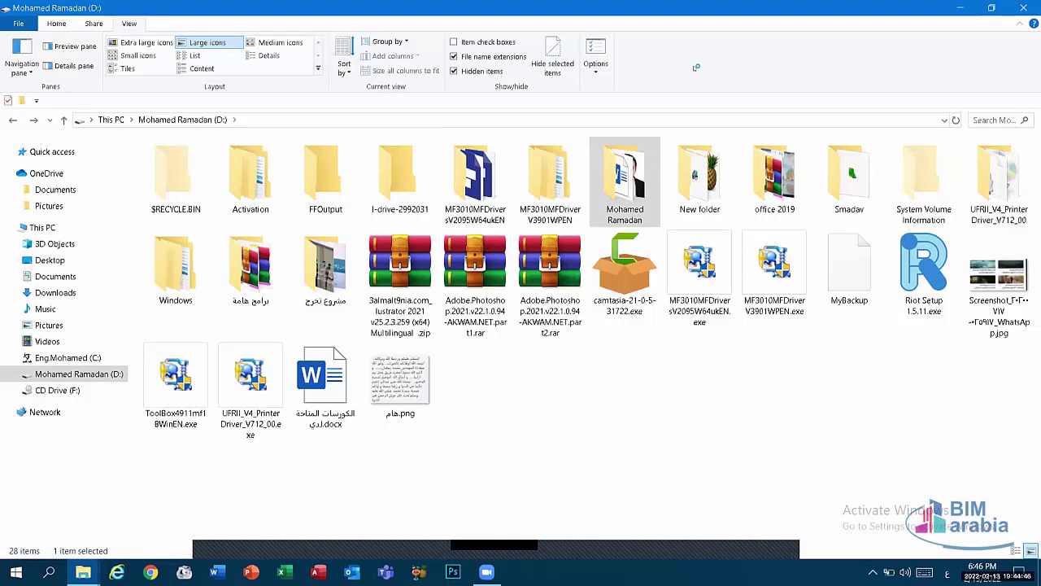
Sort the contents of drive D: by date and check the remaining sort criteria.
left_click(333, 68)
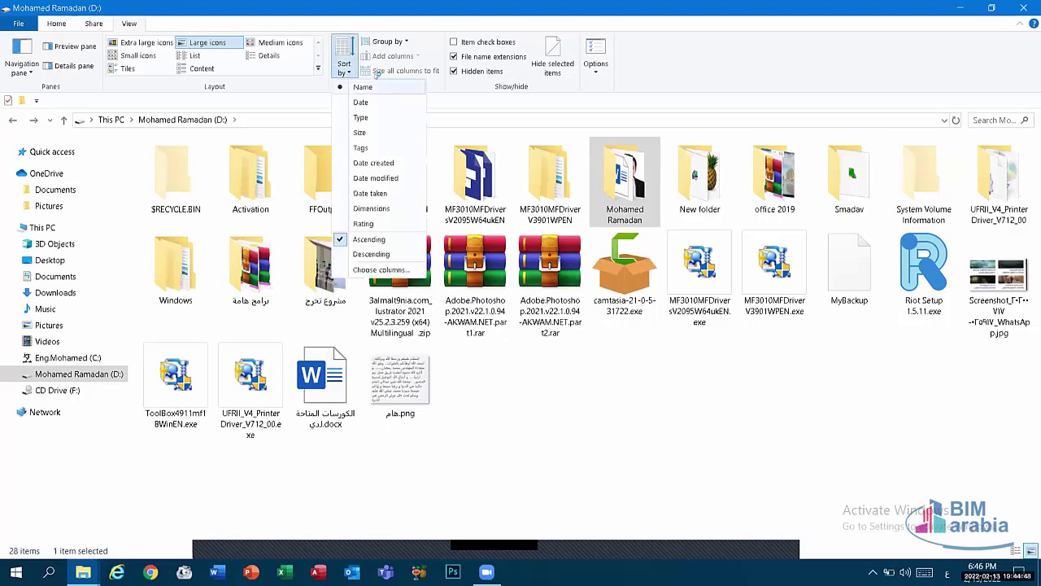
left_click(366, 102)
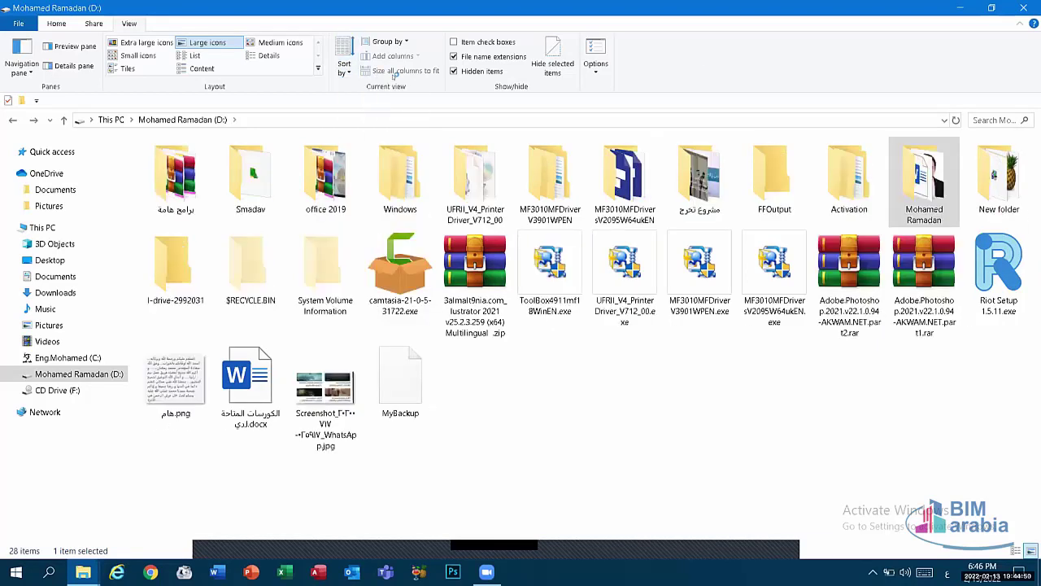
left_click(344, 67)
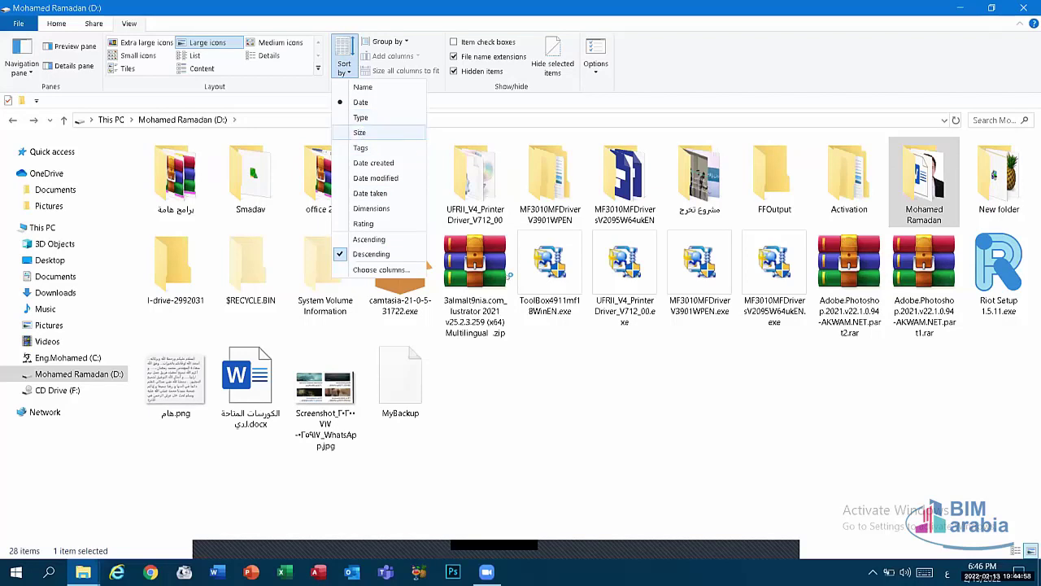
left_click(509, 276)
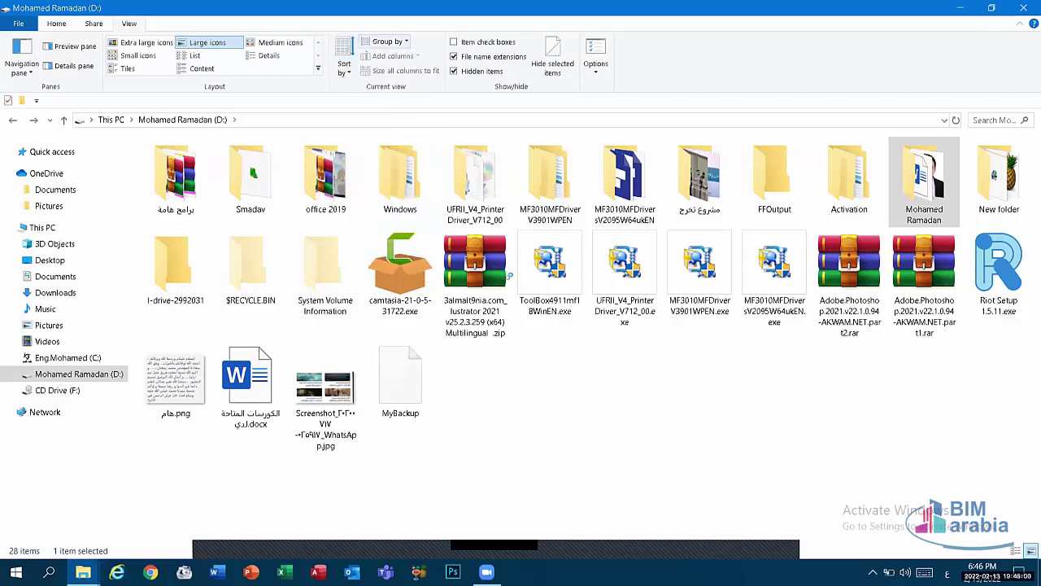
Review the available grouping criteria for the contents of drive D: without applying one.
left_click(388, 41)
left_click(389, 39)
key("w")
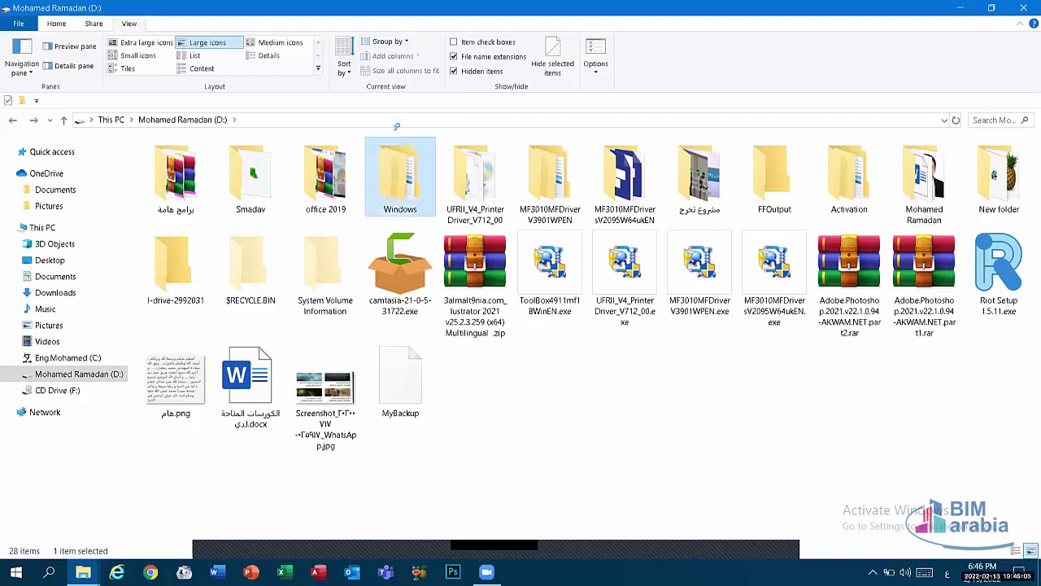
left_click(391, 40)
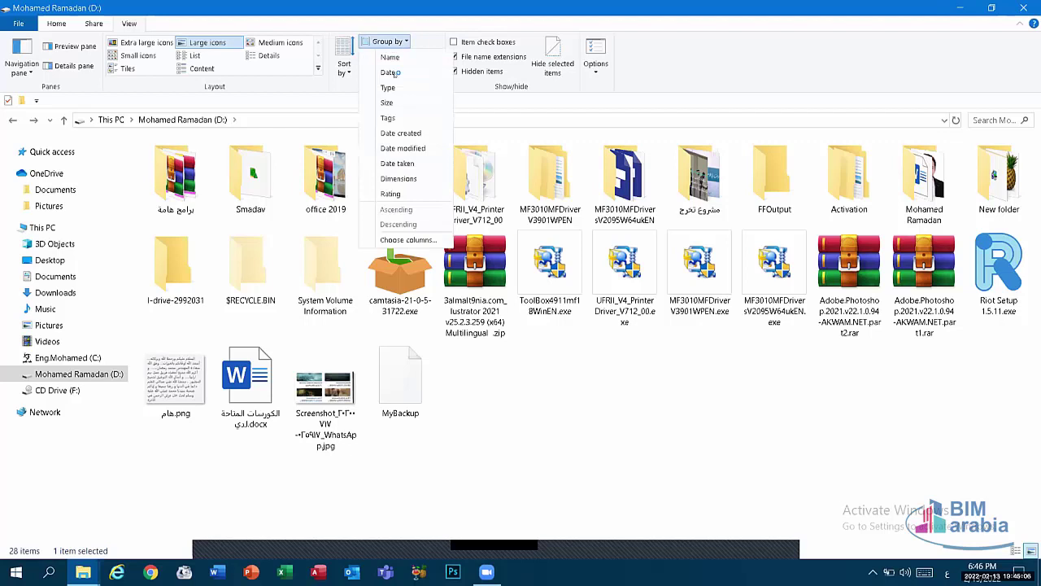
left_click(498, 482)
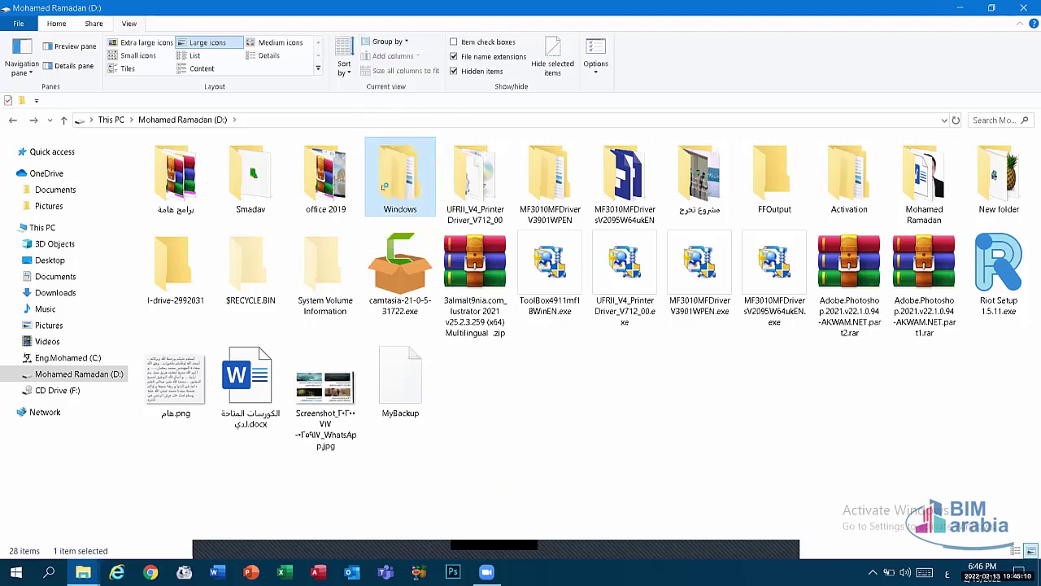
Try hiding the Windows folder with its subfolders and files, cancel, and try hiding the Illustrator 2021 zip archive.
left_click(552, 65)
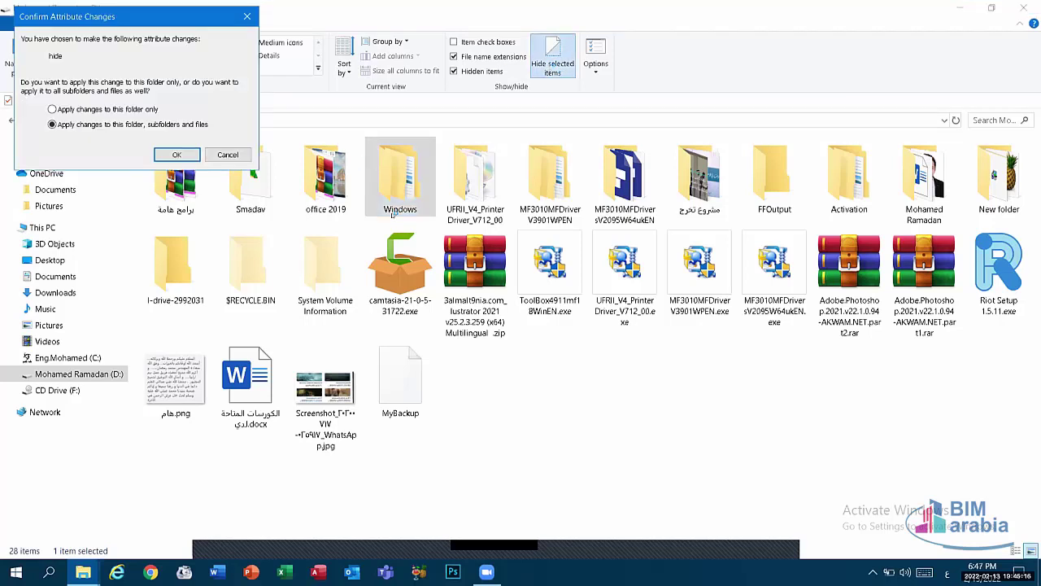
left_click(228, 155)
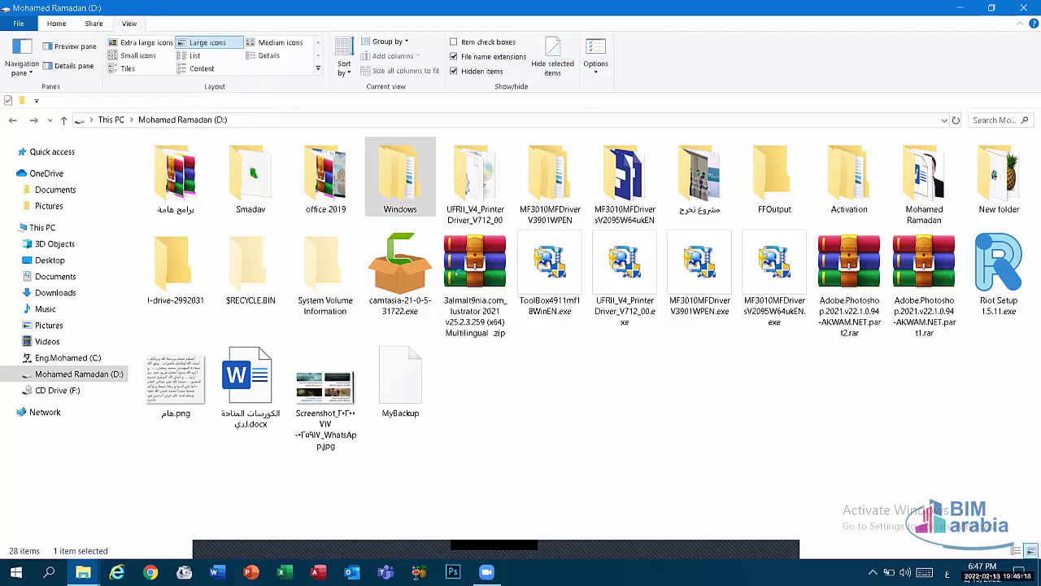
left_click(454, 281)
left_click(553, 57)
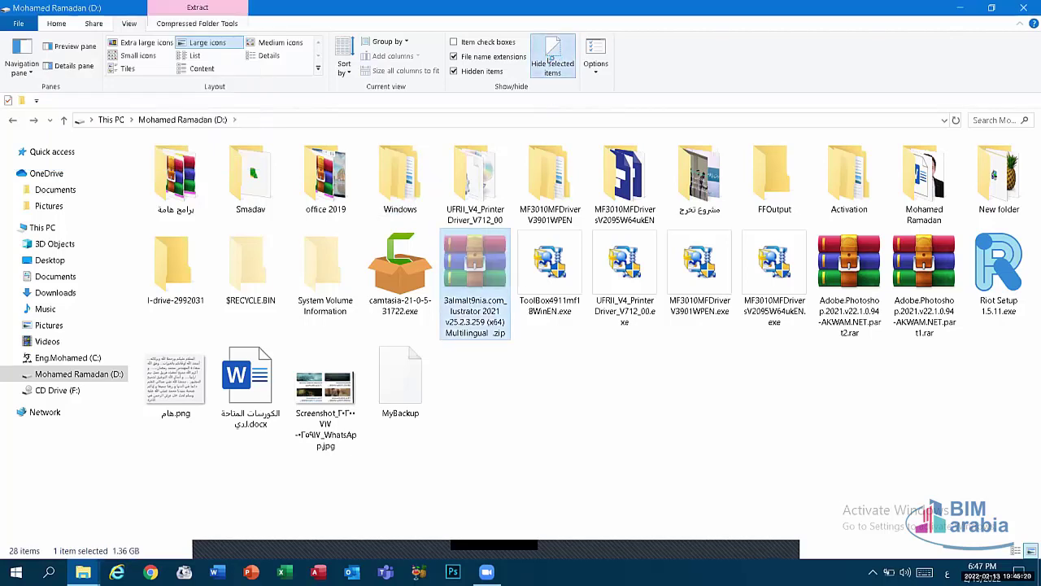
left_click(523, 285)
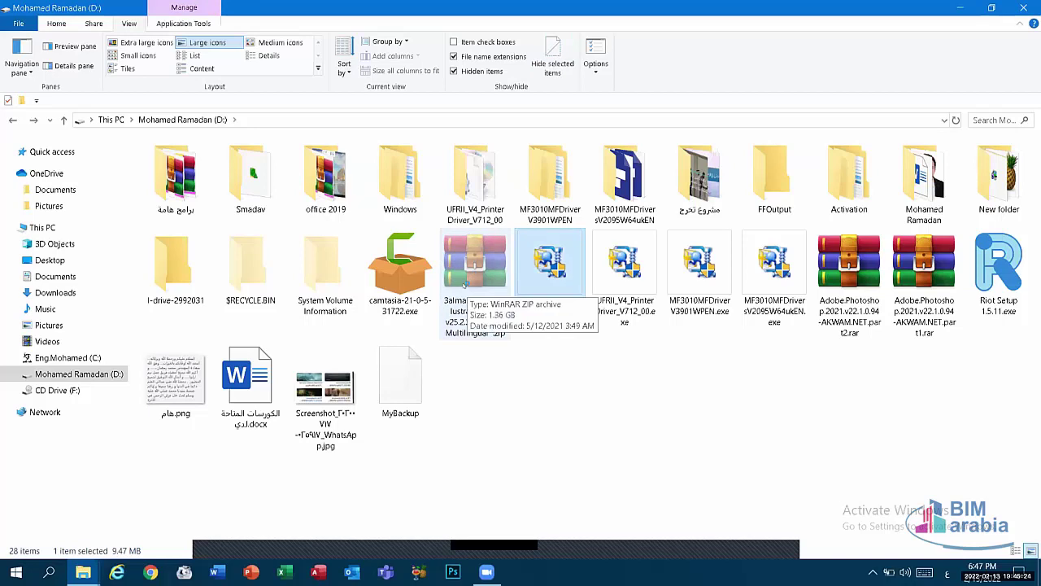
left_click(466, 284)
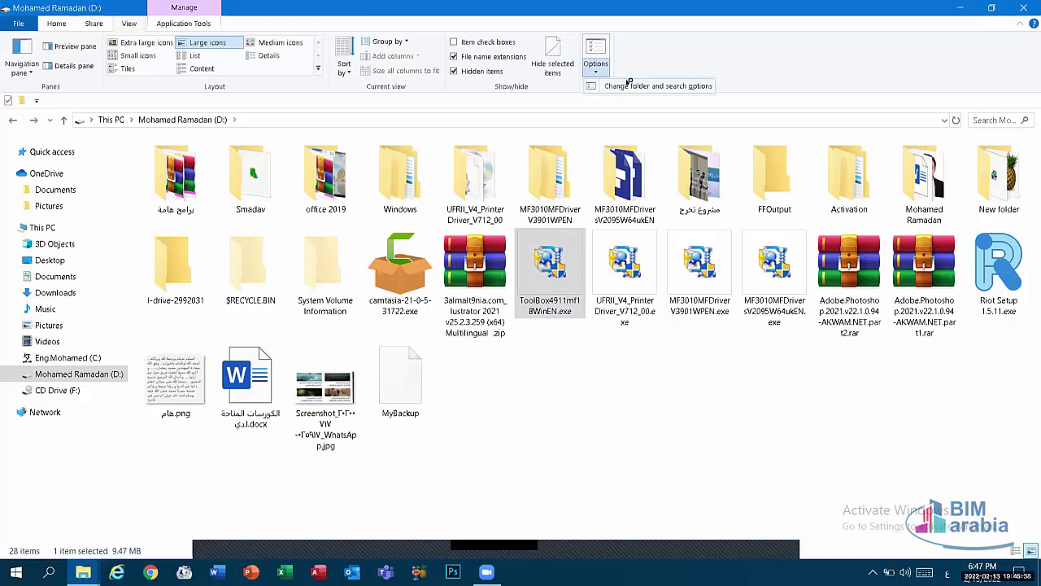
Review the general folder and search options, close them, and check the application tools for the selected ToolBox executable.
left_click(615, 82)
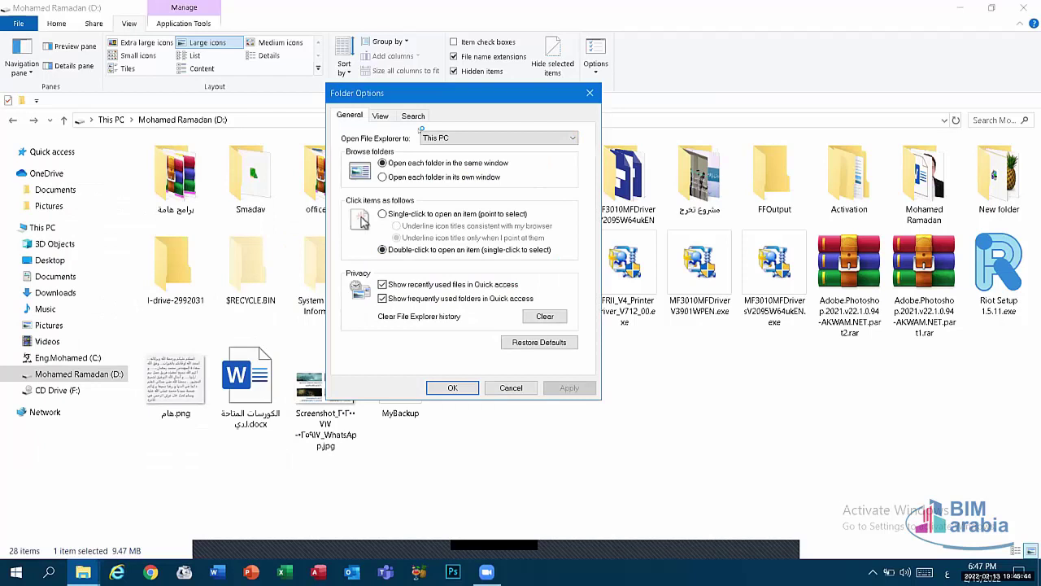
left_click(590, 92)
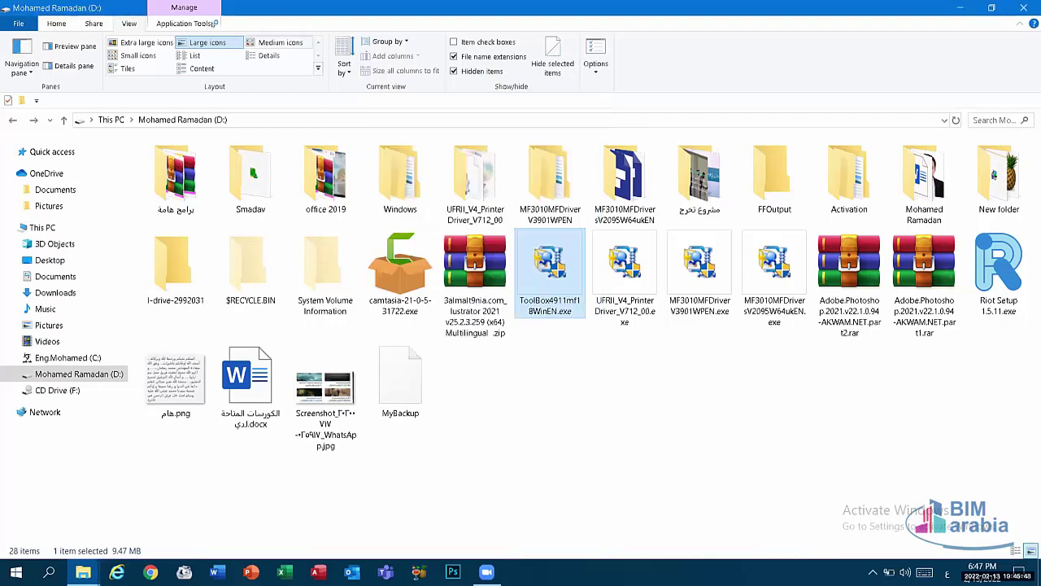
left_click(214, 24)
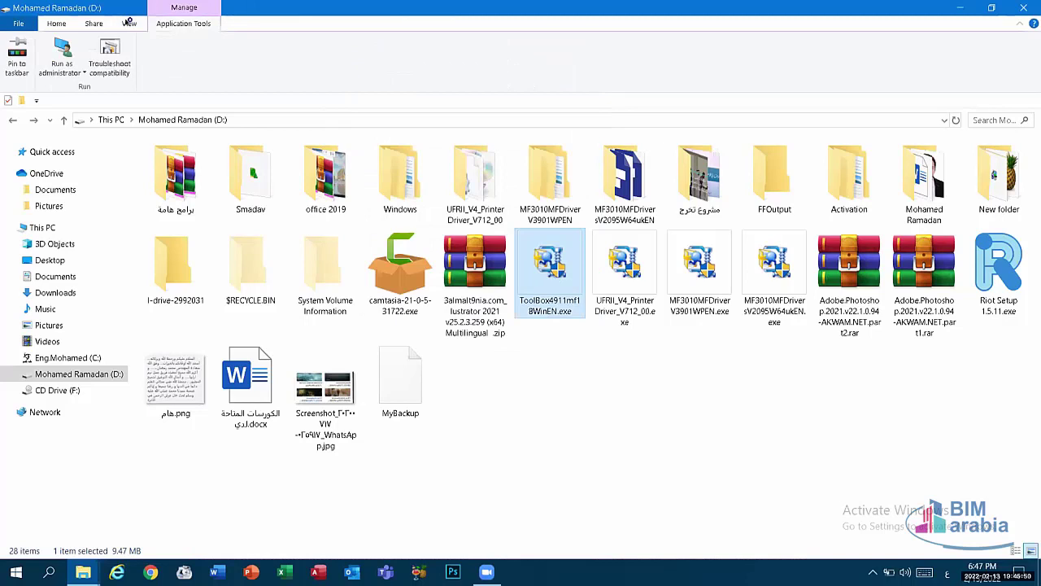
left_click(128, 23)
left_click(94, 23)
left_click(130, 23)
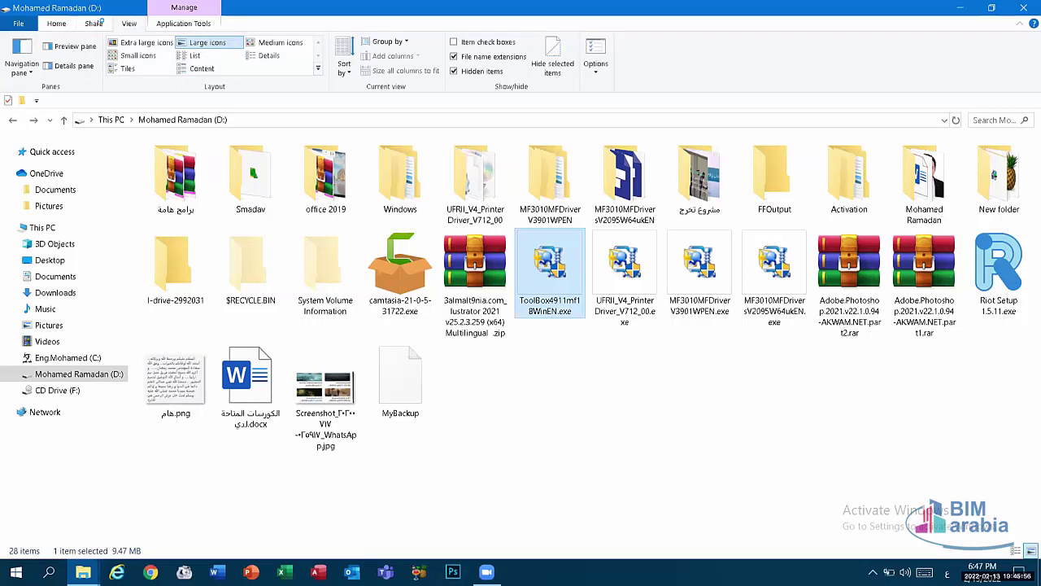
Review the sharing commands offered for the folders and for camtasia-21-0-5-31722.exe.
left_click(98, 23)
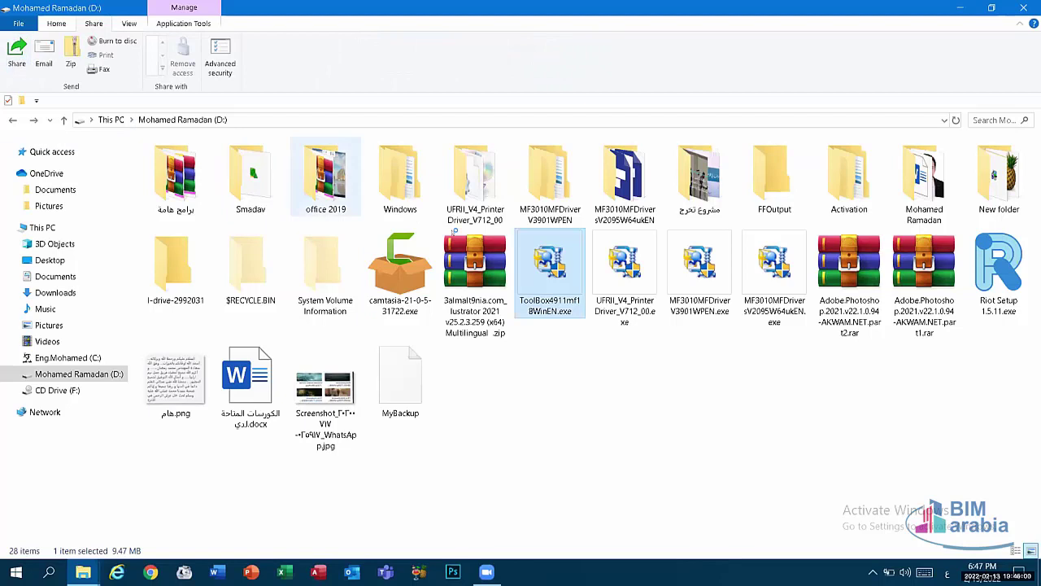
key("Left")
key("Up")
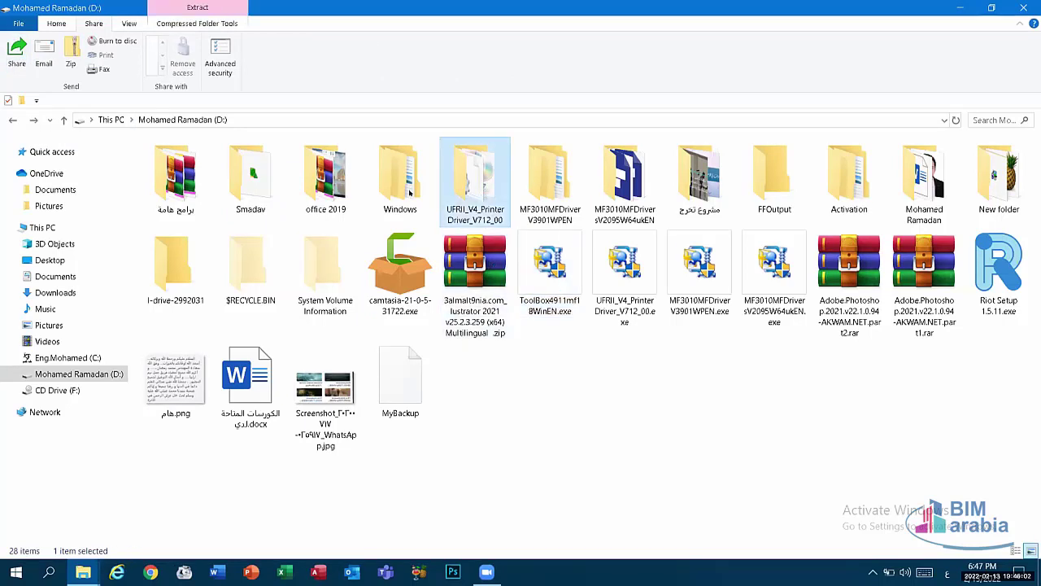
key("Left")
left_click(410, 257)
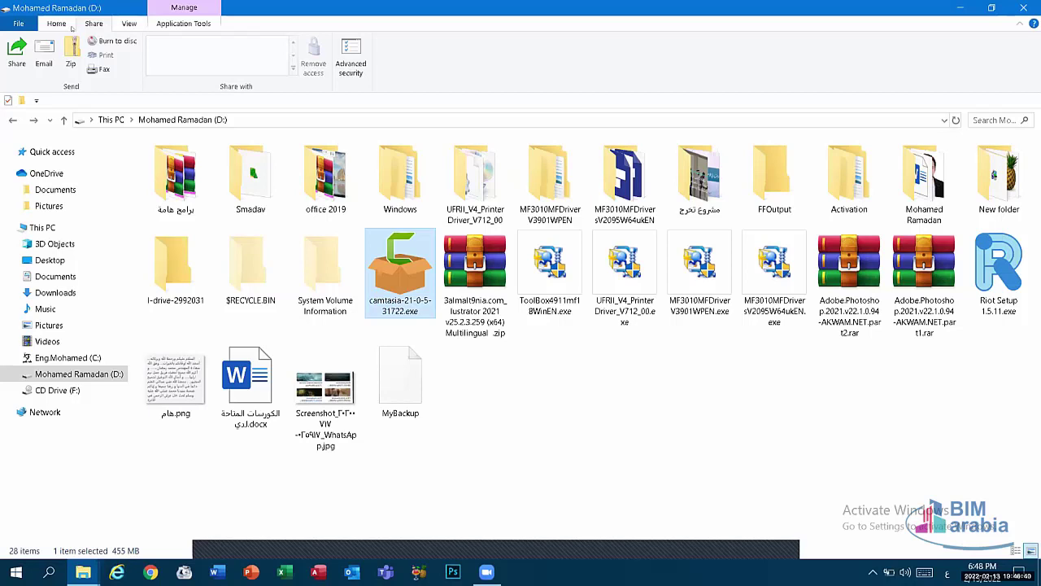
Review the copy and organizing commands available for the Windows folder, and clear the selection.
scroll(523, 82, "up", 1)
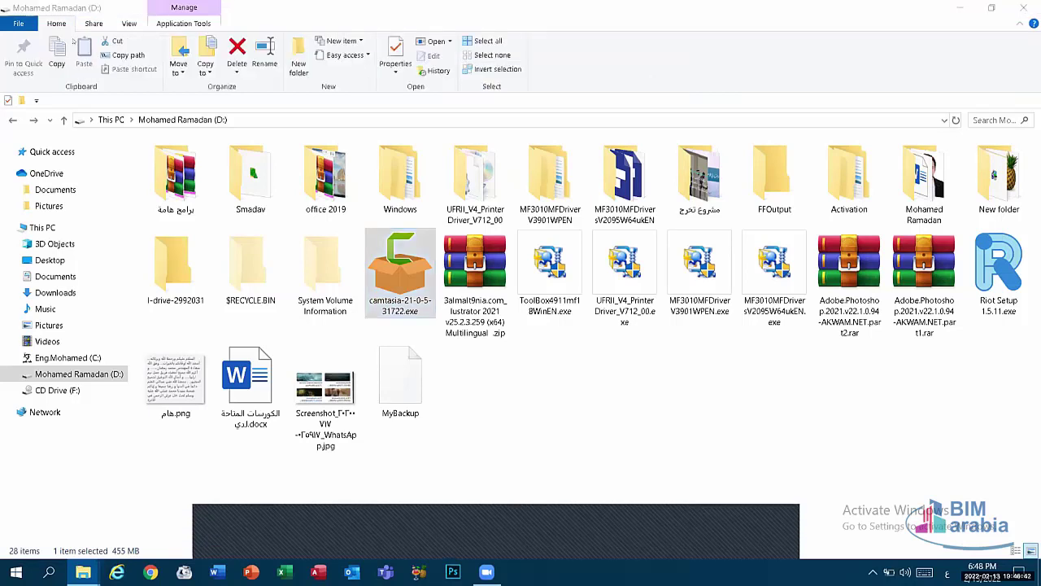
left_click(401, 187)
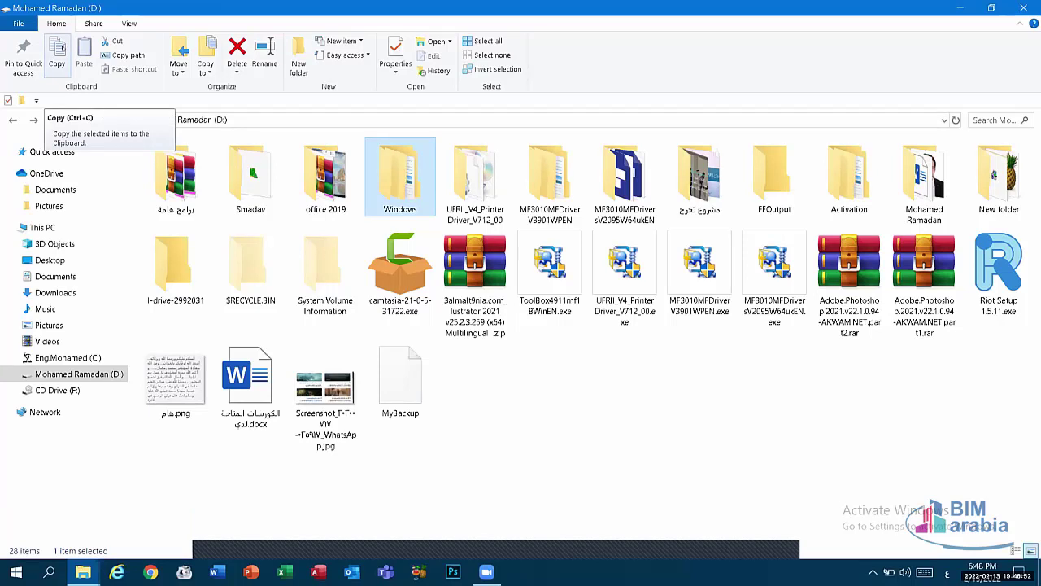
left_click(581, 454)
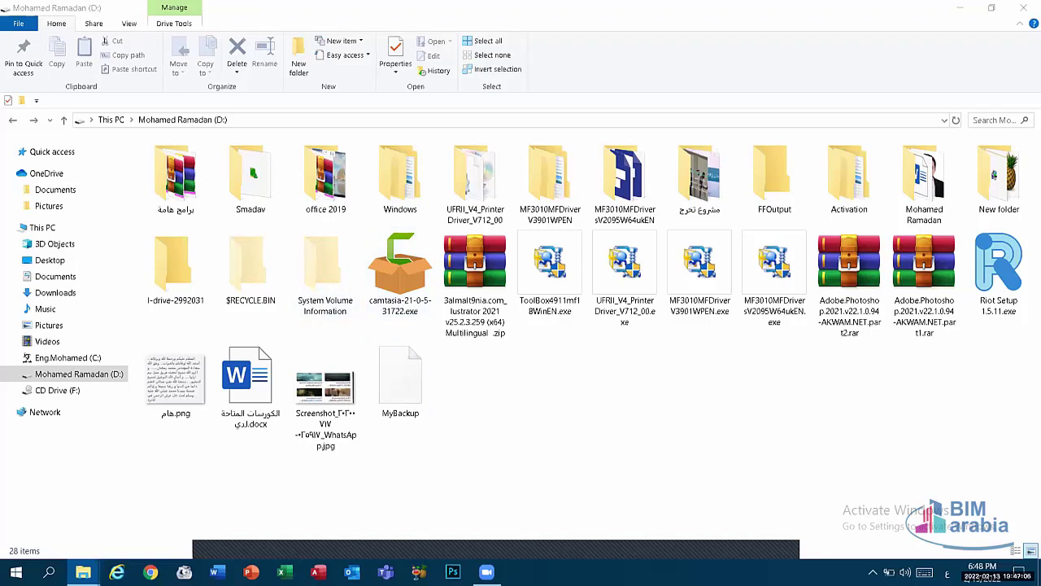
Move the Smadav folder from drive D: to the Desktop after browsing the available destinations.
left_click(251, 178)
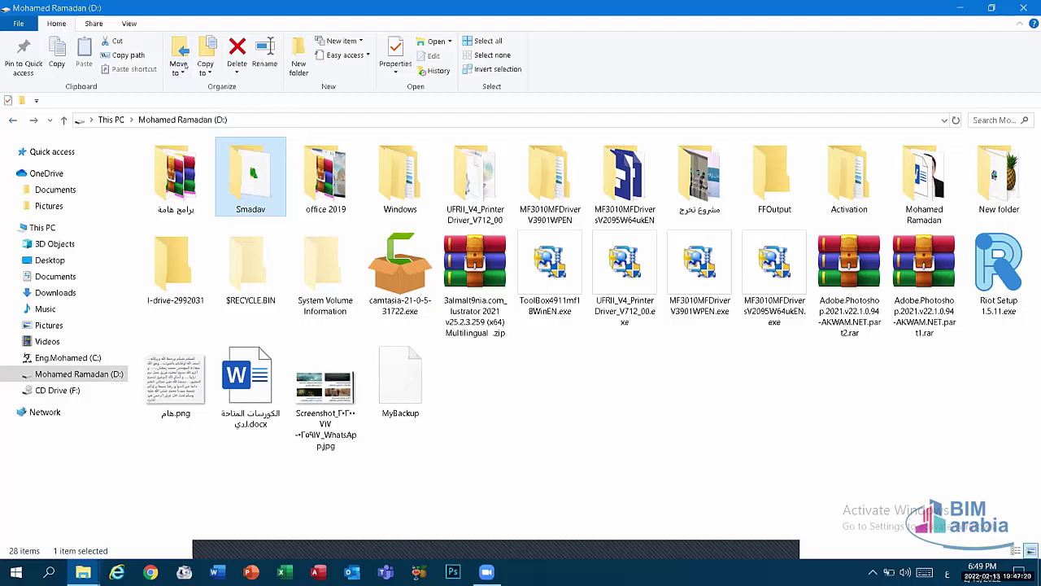
left_click(179, 57)
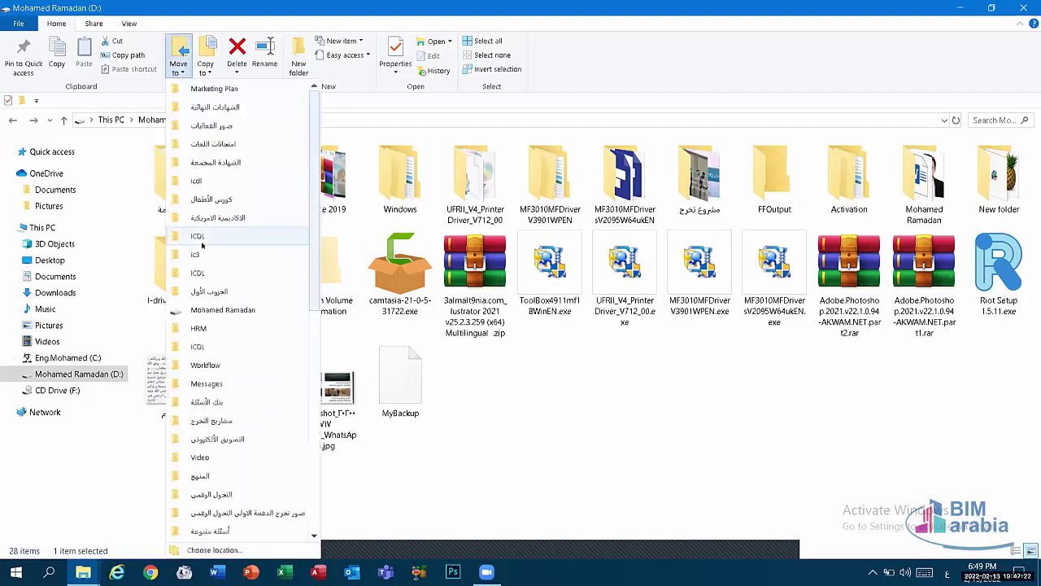
scroll(244, 273, "down", 5)
scroll(244, 273, "up", 7)
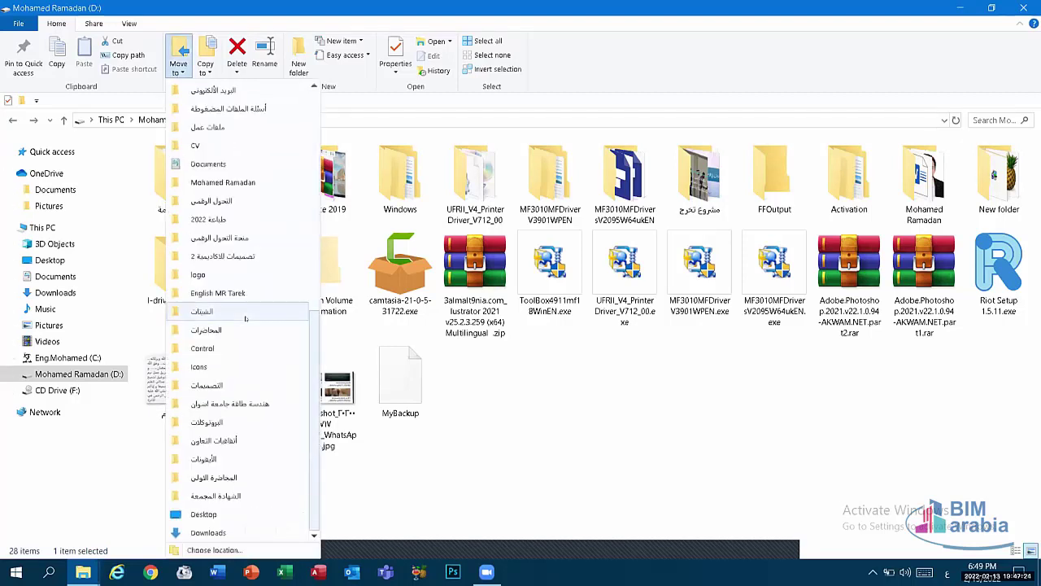
left_click(512, 422)
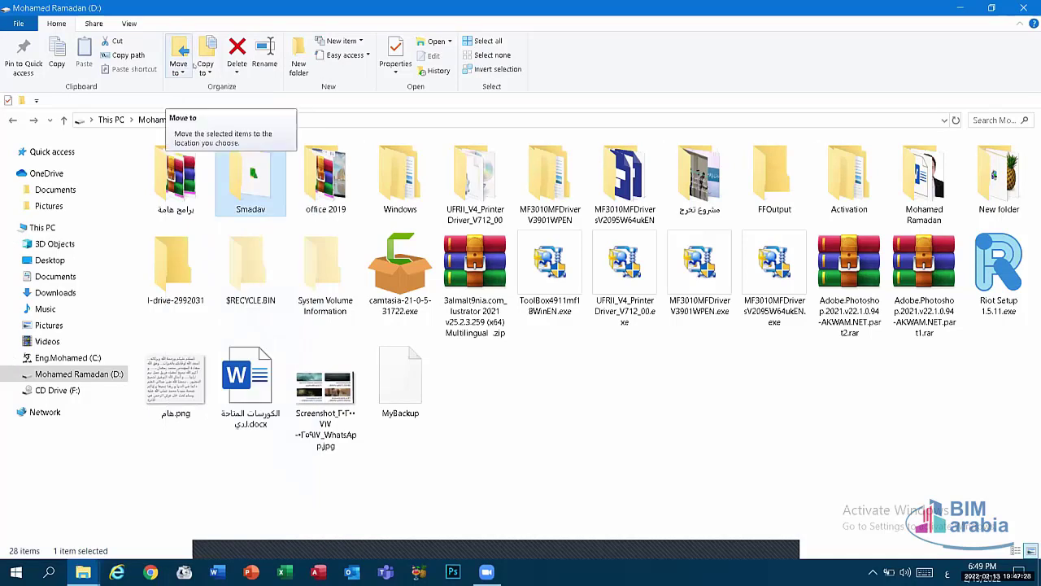
left_click(177, 61)
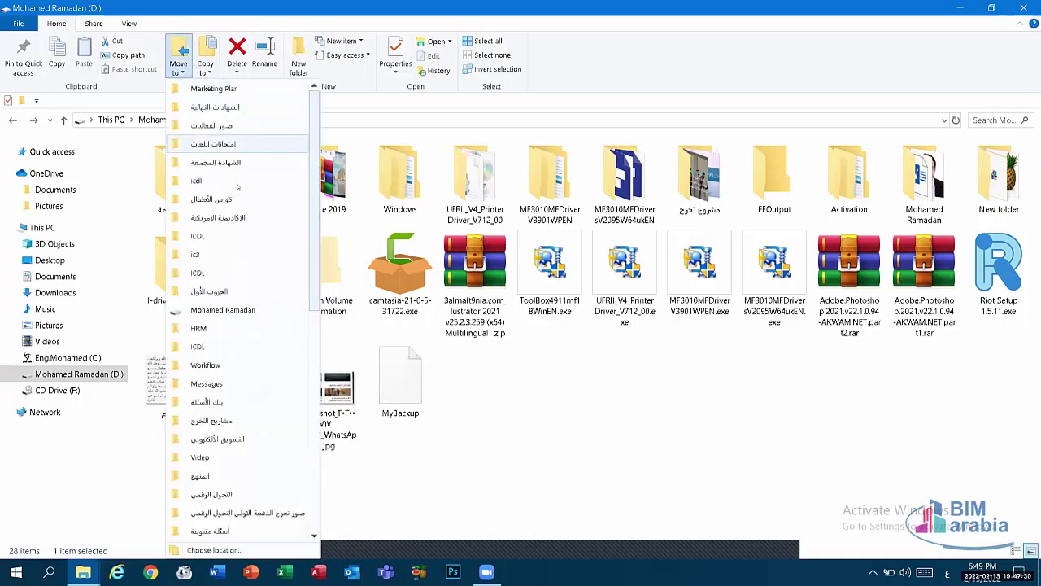
scroll(220, 317, "down", 5)
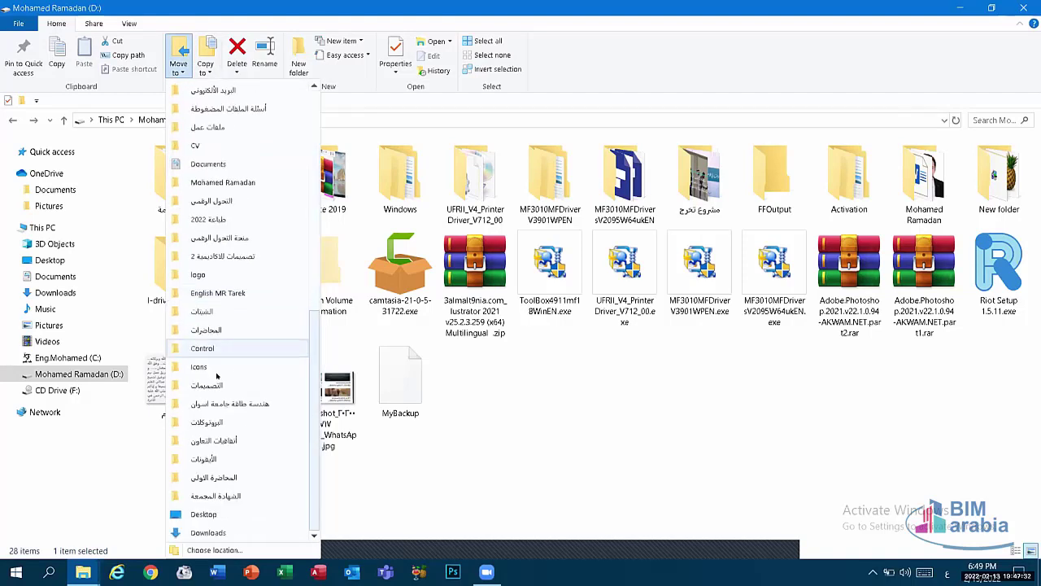
left_click(227, 518)
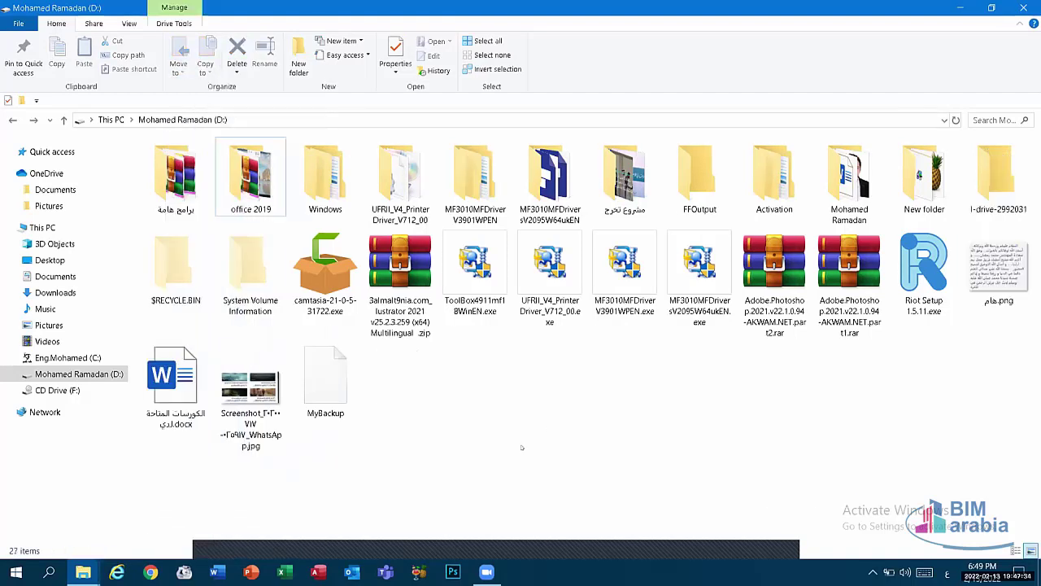
Cut the Smadav folder from the desktop, paste it back into drive D:, and refresh the folder view.
left_click(959, 7)
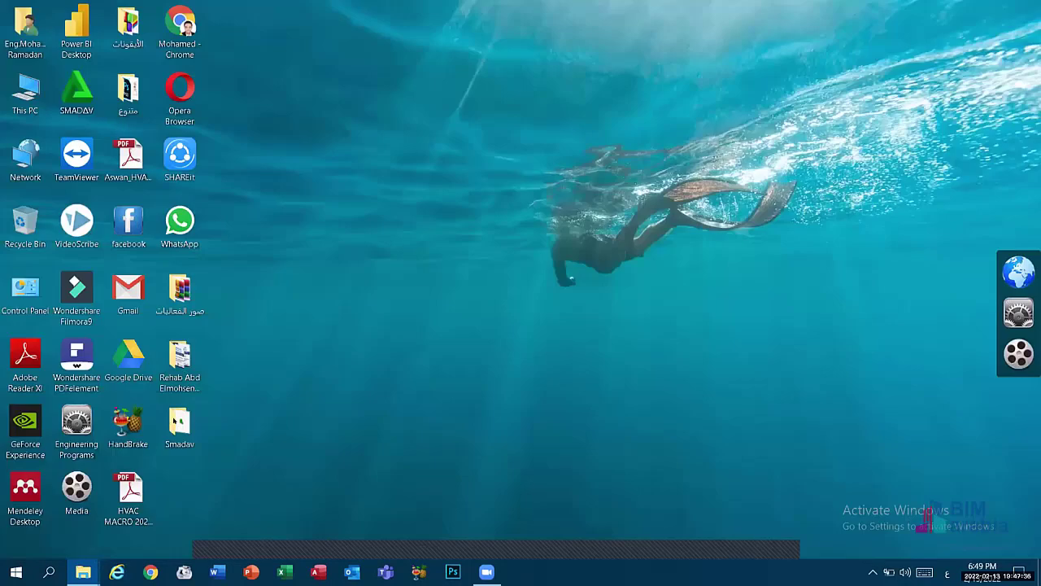
right_click(170, 422)
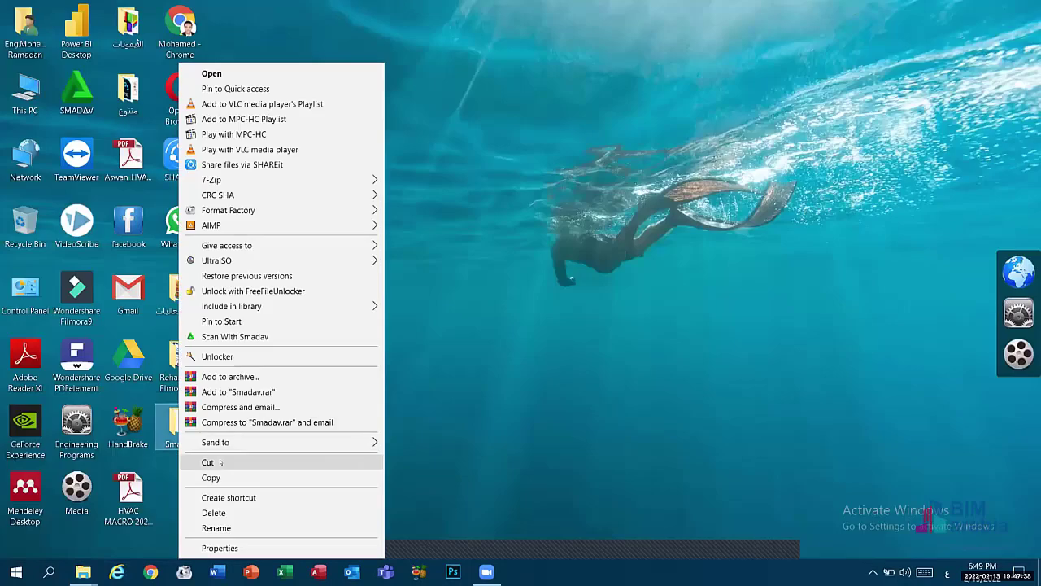
left_click(212, 462)
mouse_move(83, 572)
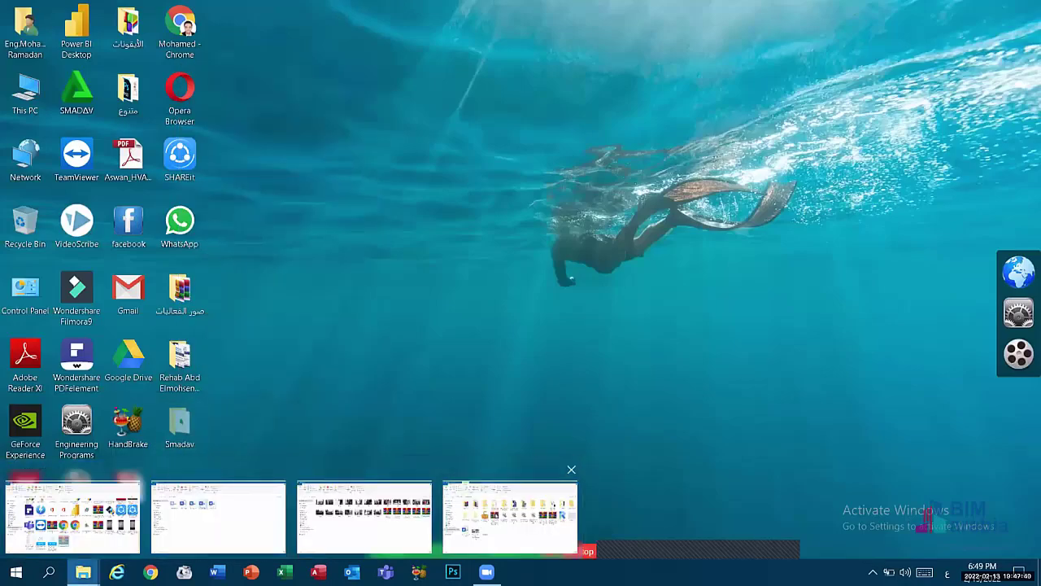
left_click(509, 515)
right_click(399, 260)
left_click(431, 351)
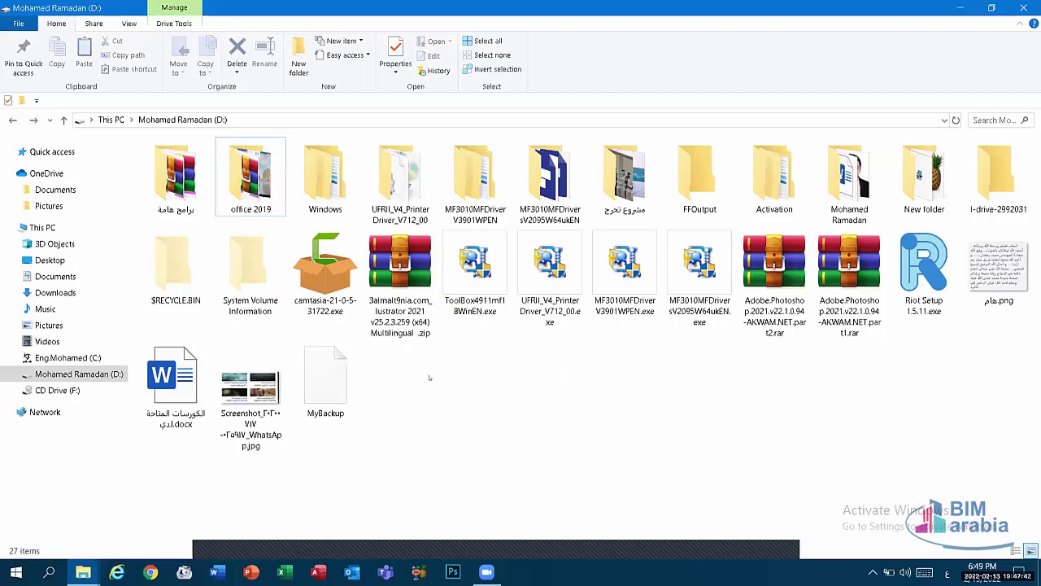
right_click(447, 172)
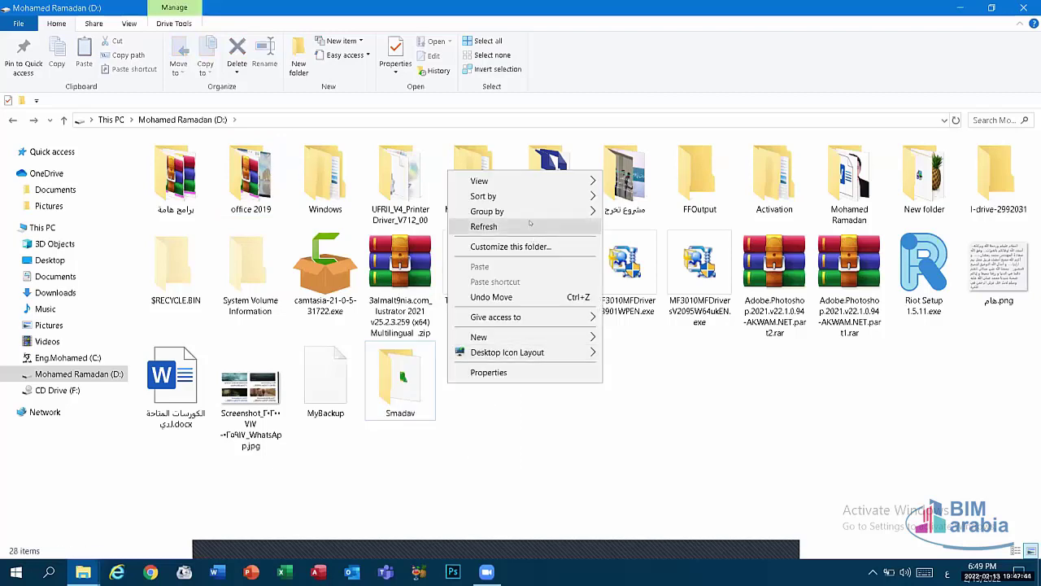
left_click(515, 227)
Review the destinations offered for copying the Smadav folder, and close the list without copying.
left_click(250, 175)
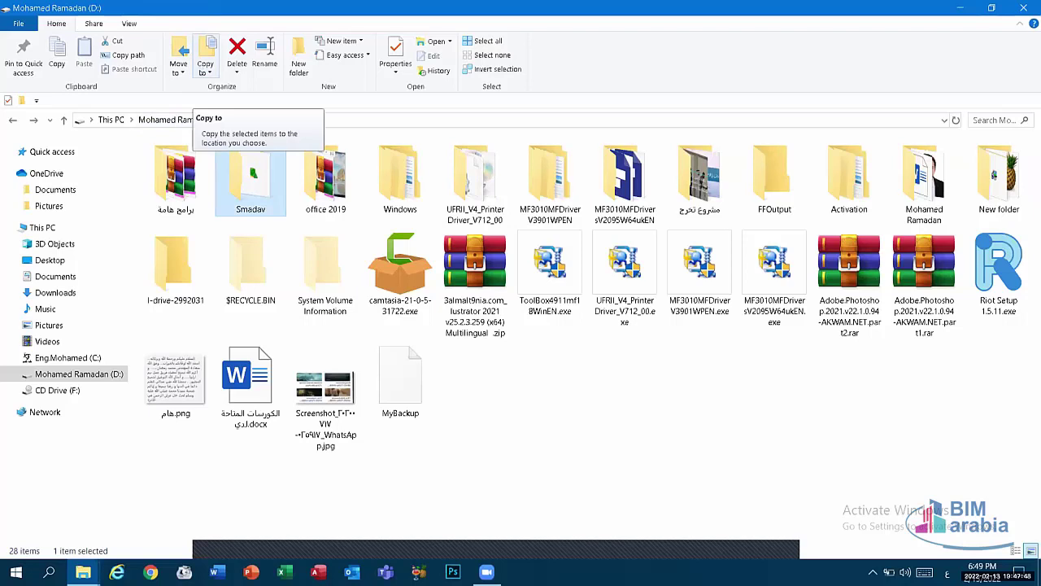
left_click(205, 65)
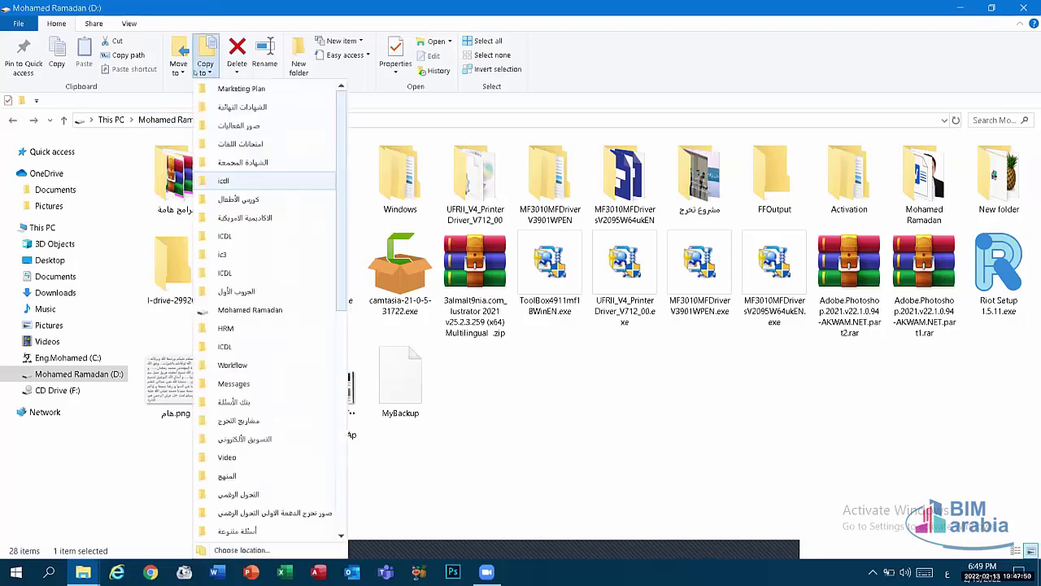
scroll(260, 309, "down", 6)
scroll(277, 322, "up", 6)
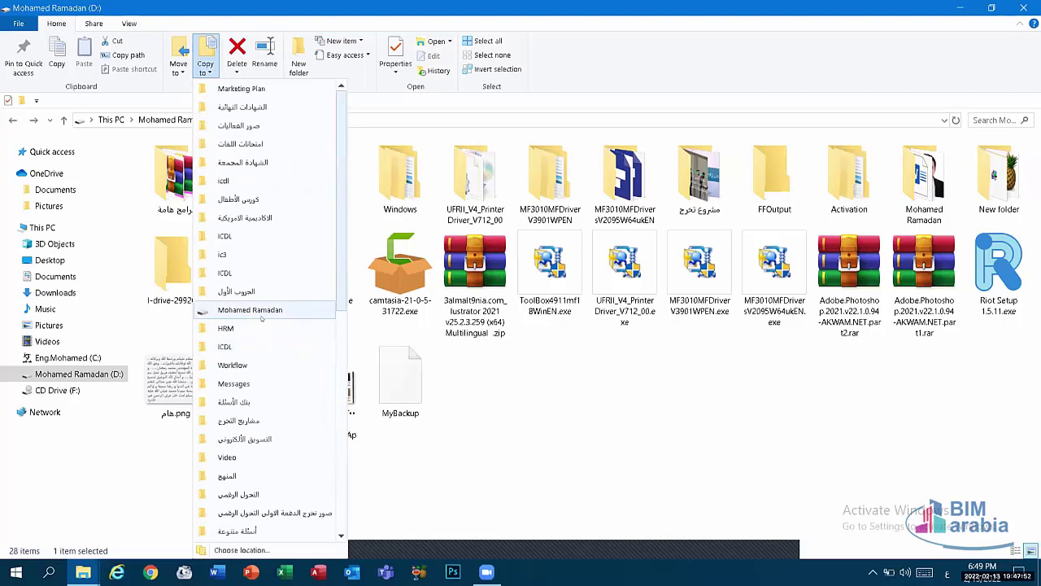
left_click(524, 413)
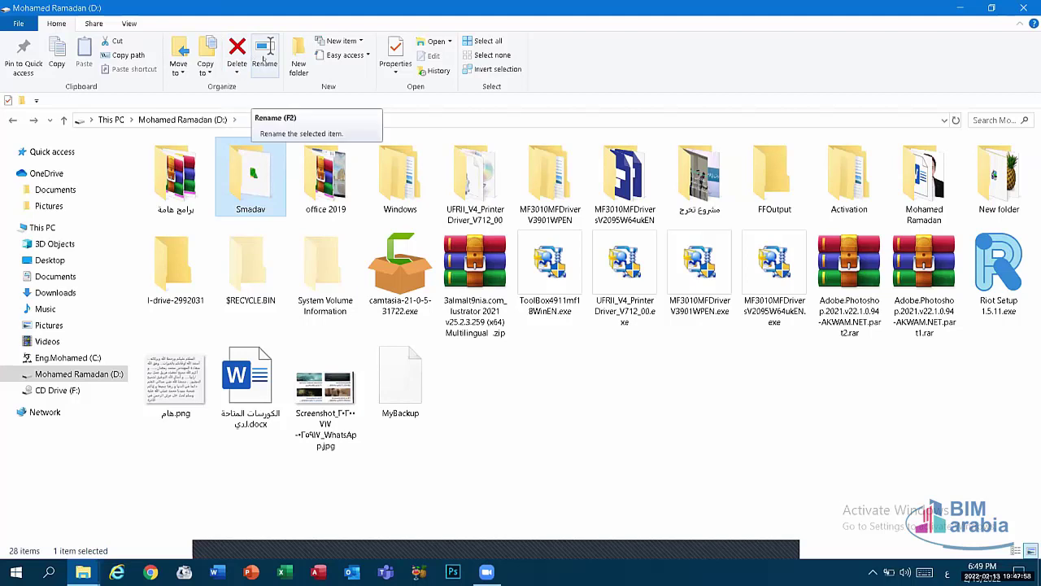
Review the deletion options for the Smadav folder, including recycling and permanent deletion, and clear the selection.
left_click(237, 72)
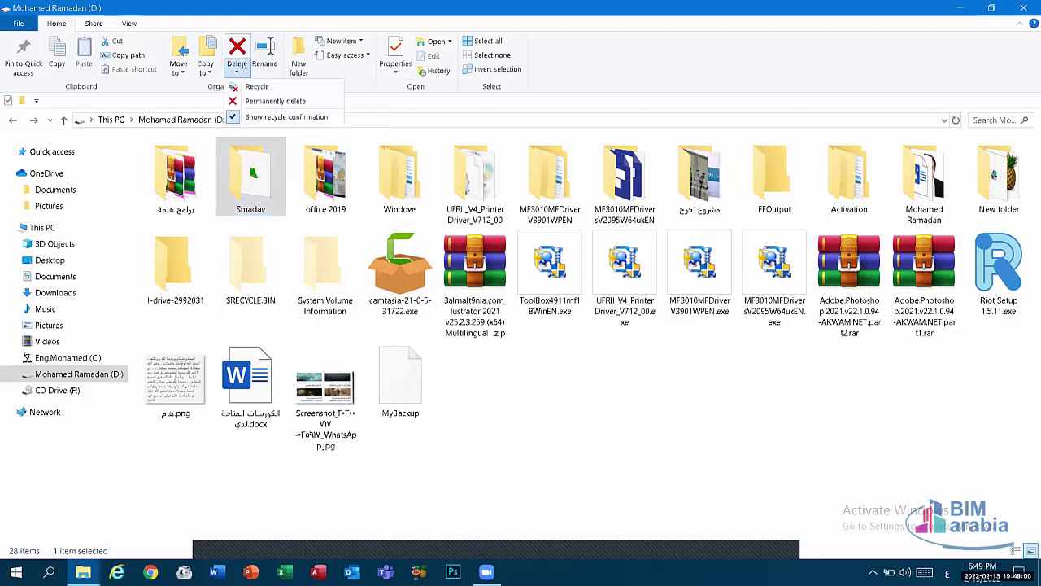
key("Escape")
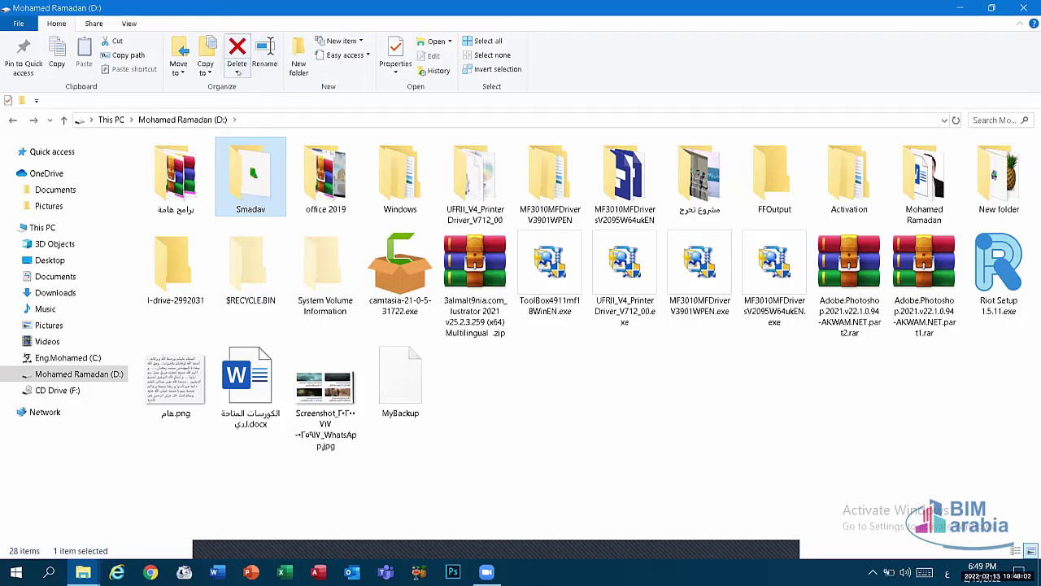
left_click(236, 71)
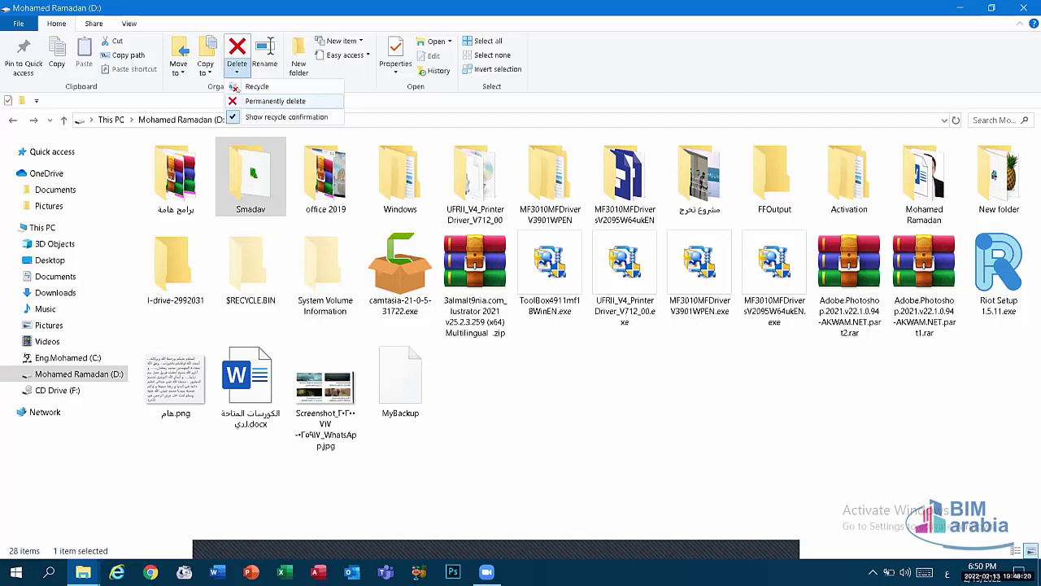
key("Escape")
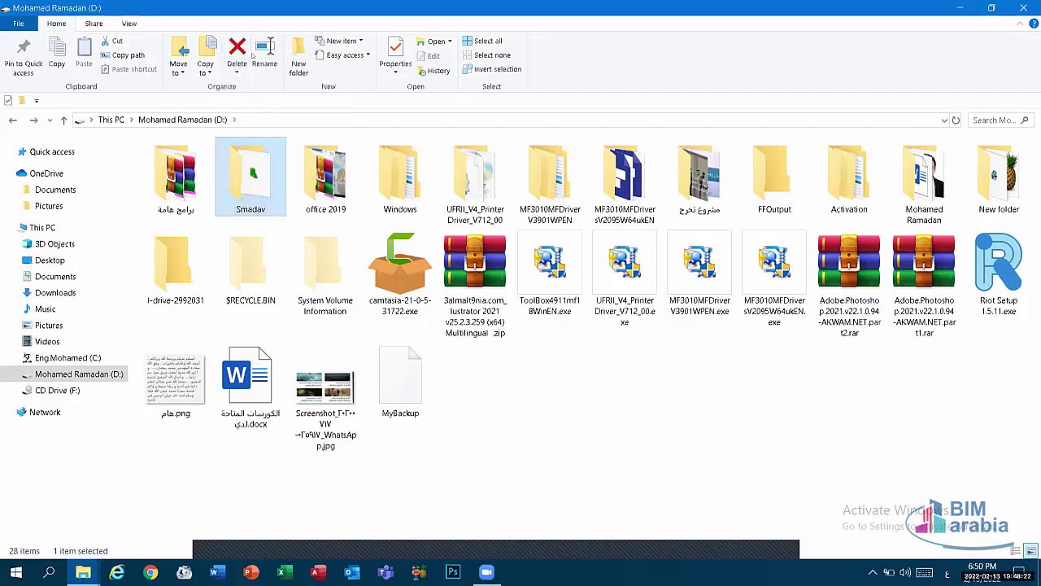
left_click(472, 358)
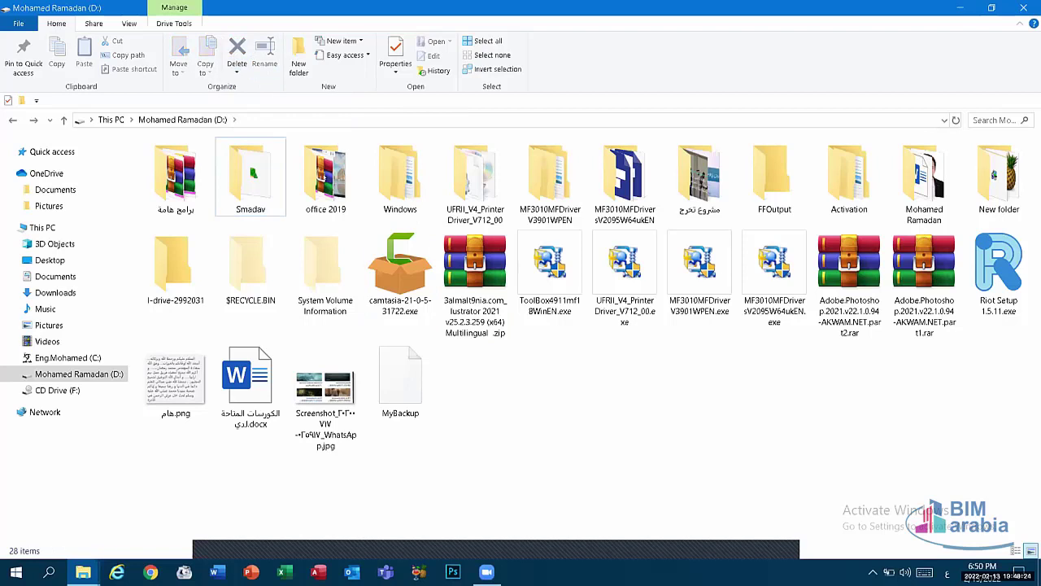
Create a new folder with the default name on drive D: and delete it.
left_click(299, 65)
key("Return")
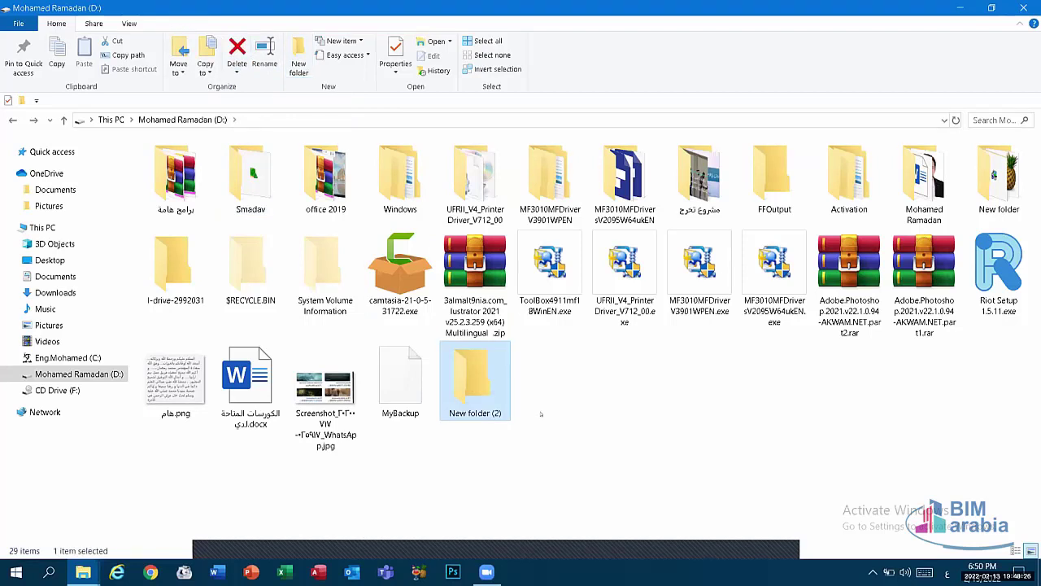
key("shift+Delete")
key("Escape")
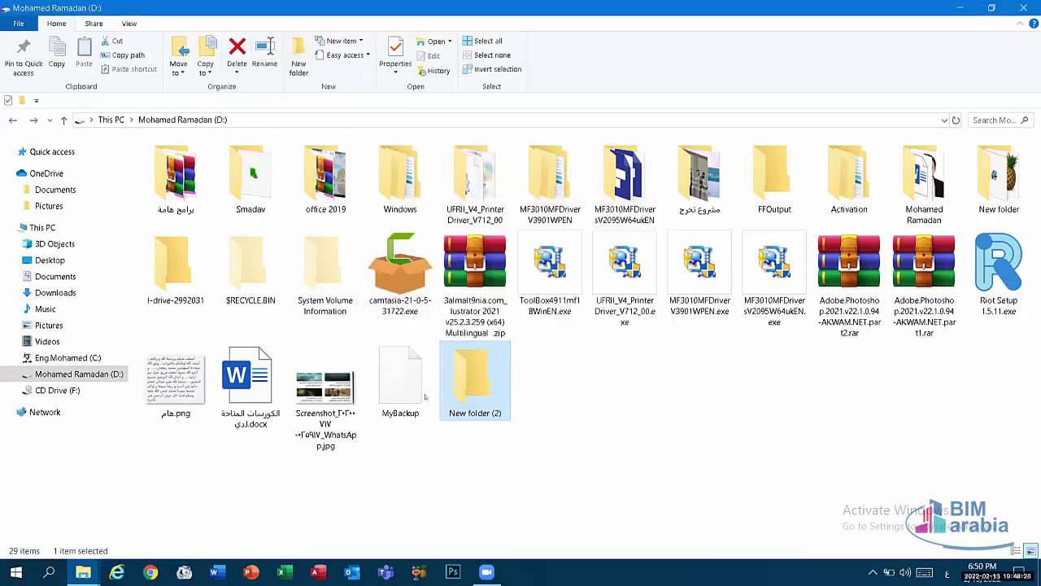
key("Delete")
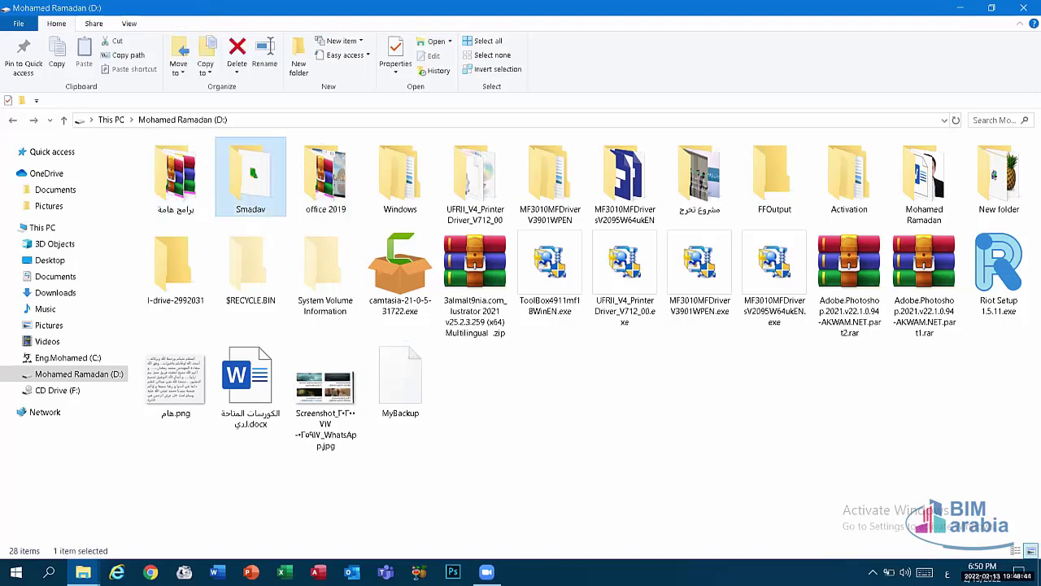
Select several folders in the first row one at a time, ending with MF3010MFDriverV3901WPEN, and clear the selection.
left_click(625, 179)
left_click(701, 183)
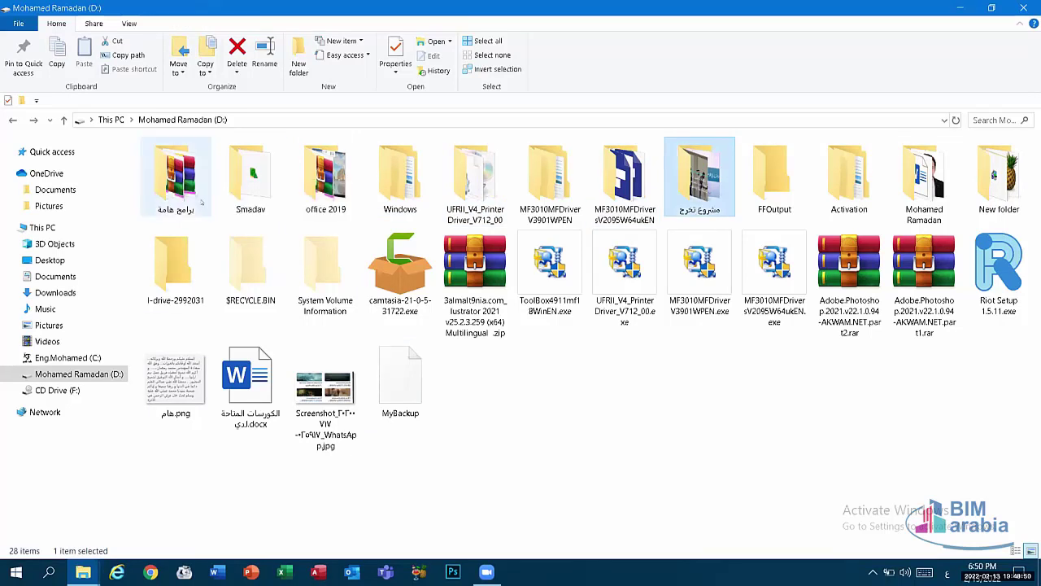
left_click(175, 179)
left_click(251, 179)
left_click(326, 179)
left_click(390, 194)
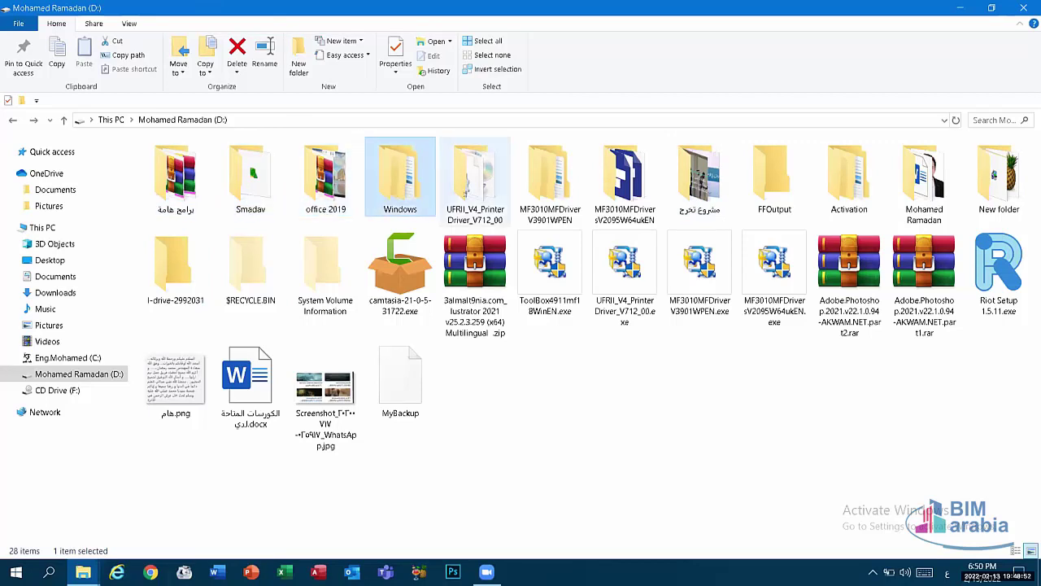
left_click(550, 179)
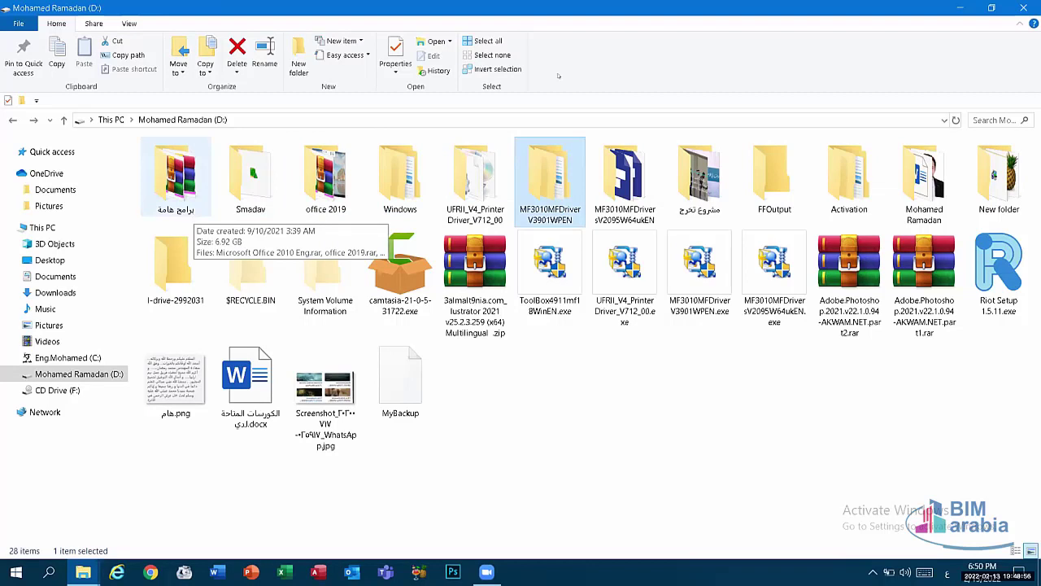
left_click(654, 414)
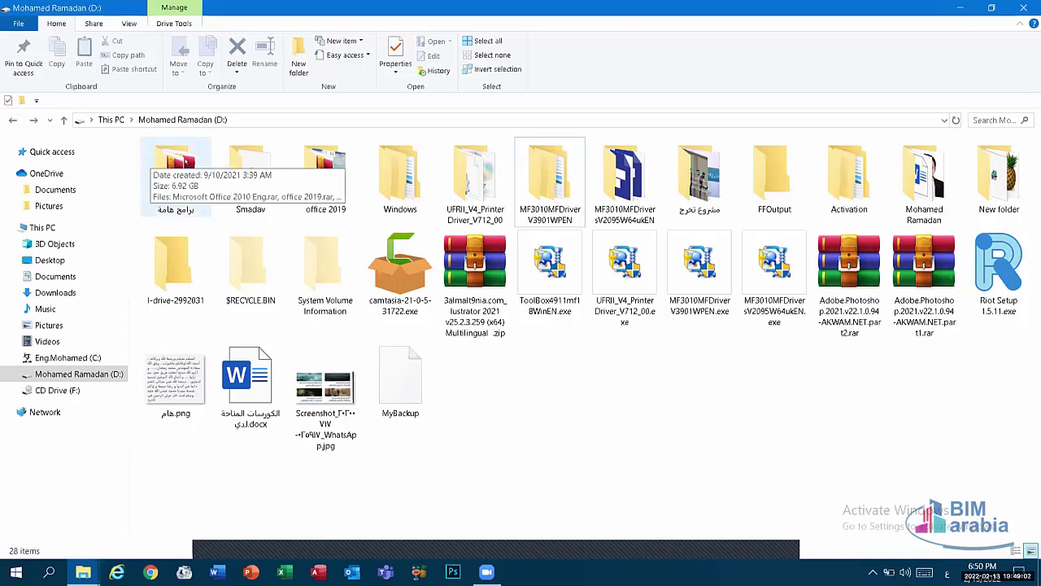
Select the first six folders together with a selection box, from برامج هامة to MF3010MFDriverV3901WPEN, and clear the selection.
left_click(163, 156)
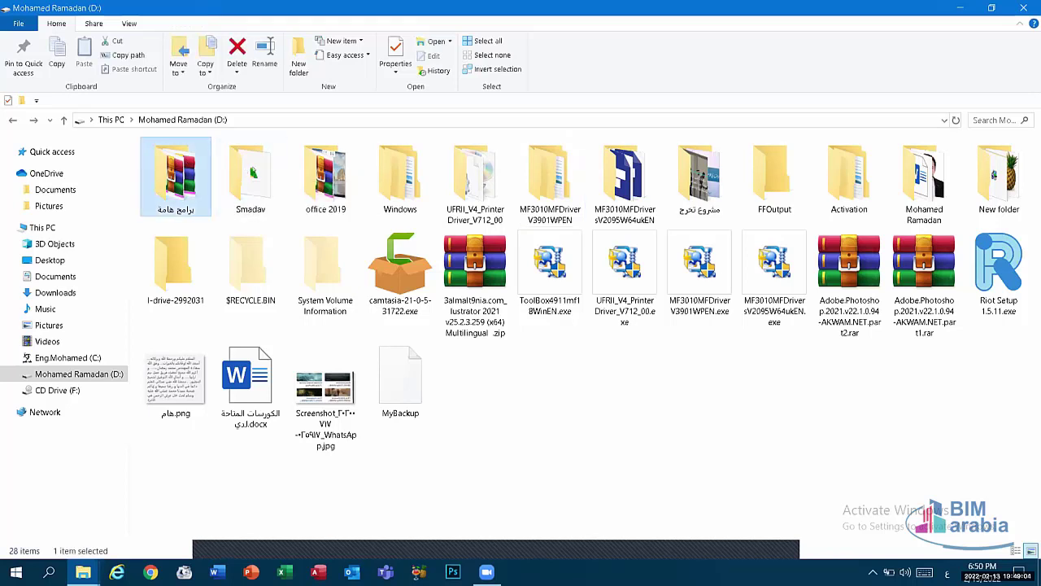
left_click(130, 137)
left_click_drag(130, 137, 525, 199)
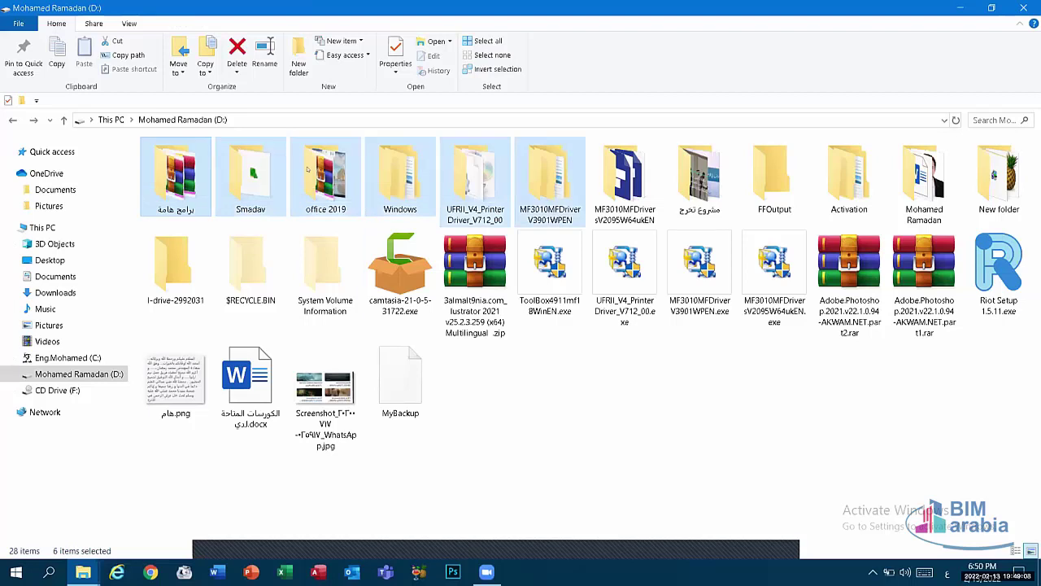
left_click(498, 431)
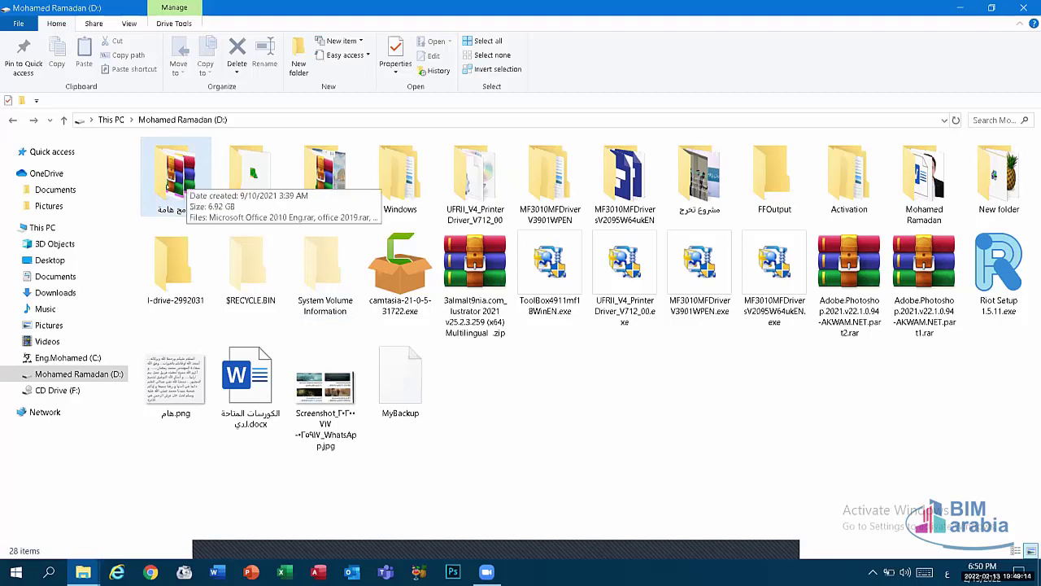
Select the nine folders from Smadav to Activation with a selection box, and clear the selection.
left_click(168, 187)
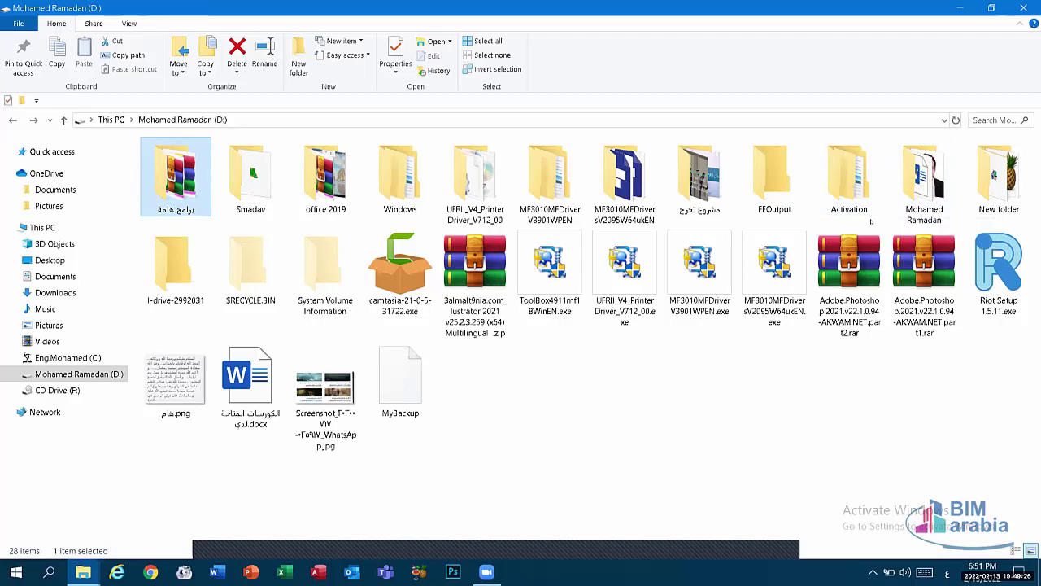
left_click_drag(876, 222, 221, 162)
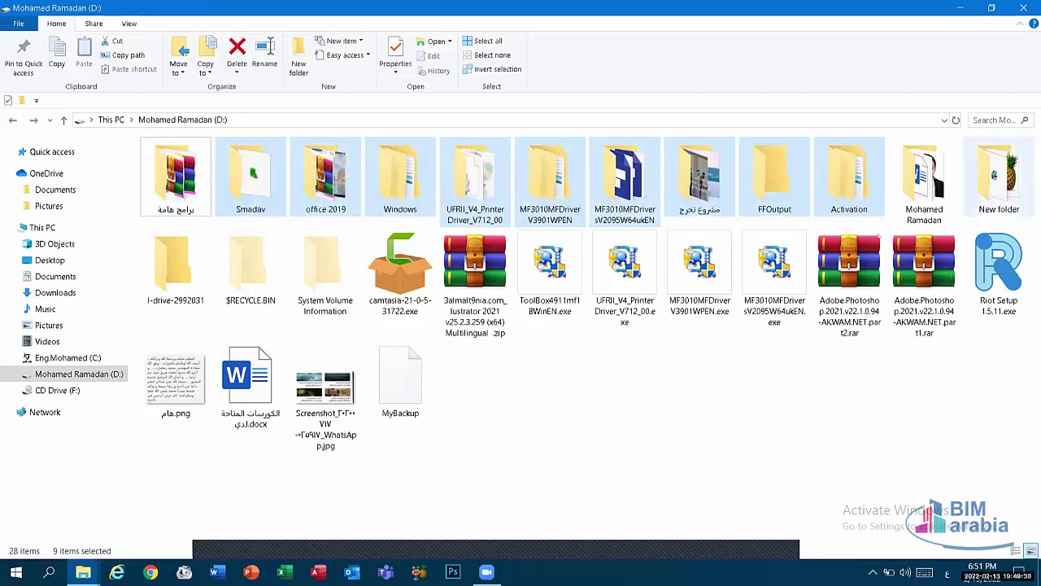
left_click(582, 499)
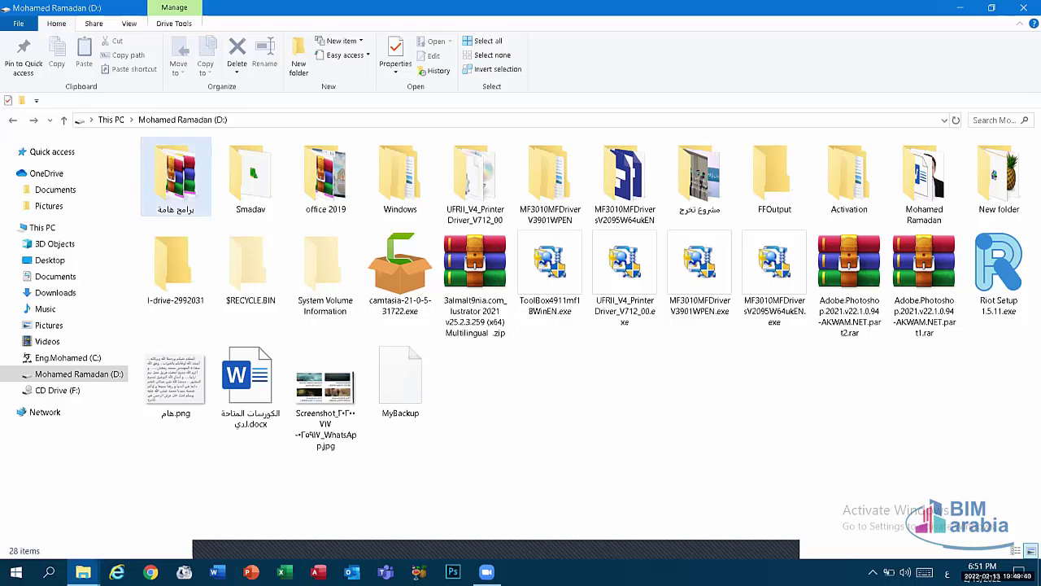
Build a multiple selection of the folders from Smadav to Activation by adding them one at a time, and clear it.
mouse_move(172, 171)
left_click(250, 175)
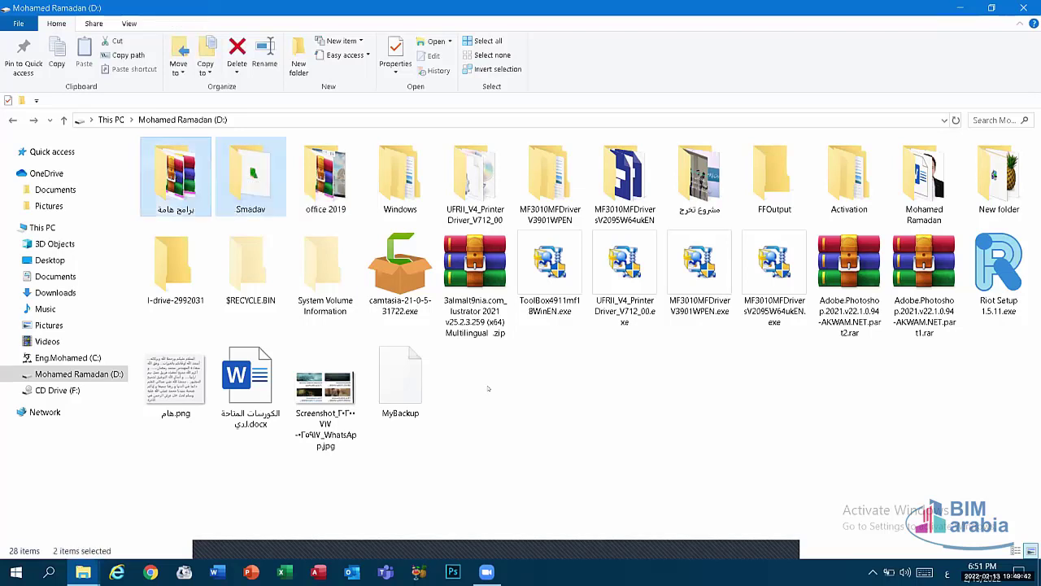
left_click(325, 175, "ctrl")
left_click(475, 175, "ctrl")
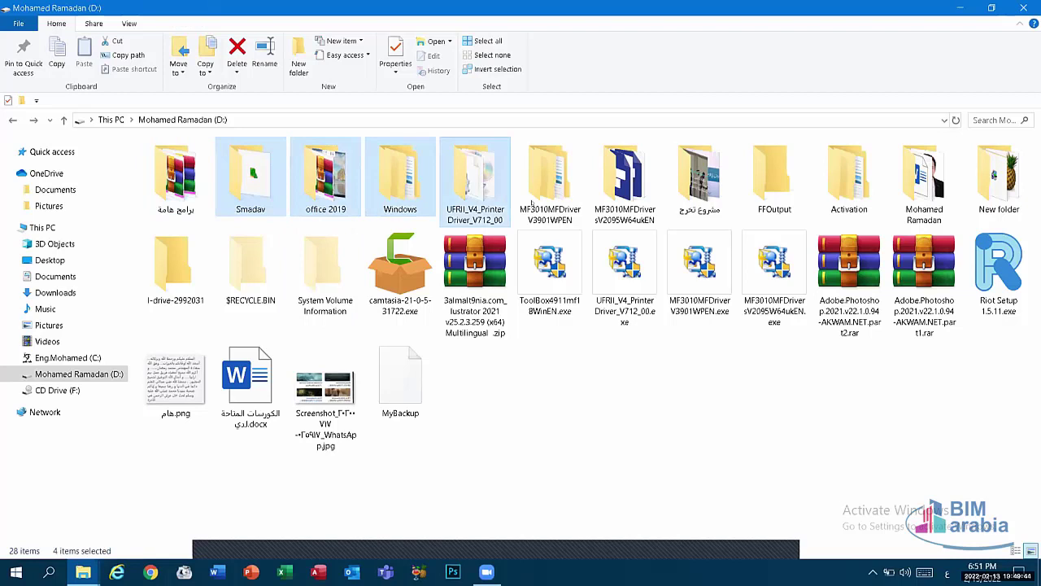
left_click(550, 175, "ctrl")
left_click(625, 175, "ctrl")
left_click(700, 175, "ctrl")
left_click(768, 189, "ctrl")
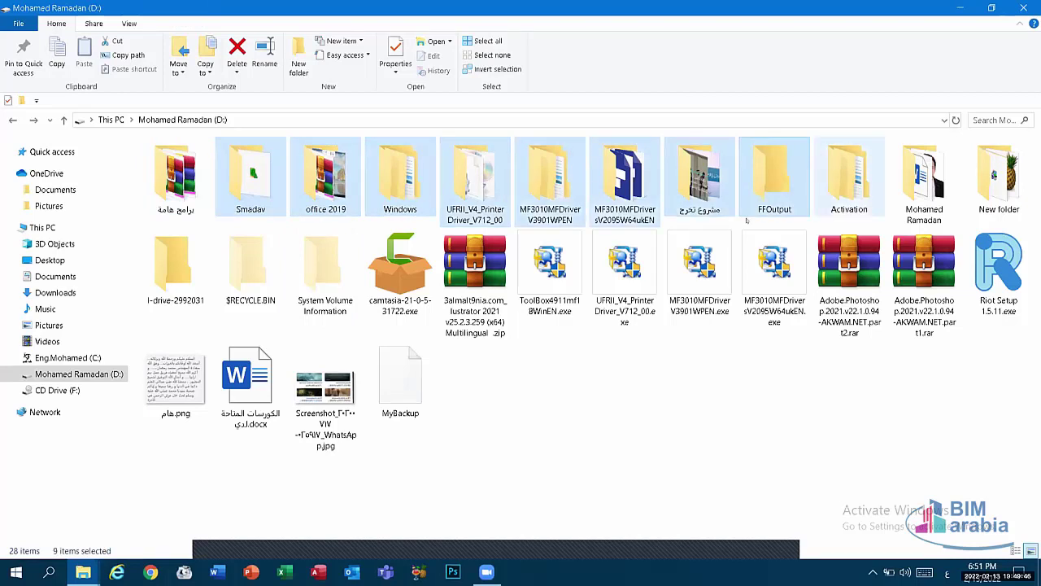
left_click(848, 181, "ctrl")
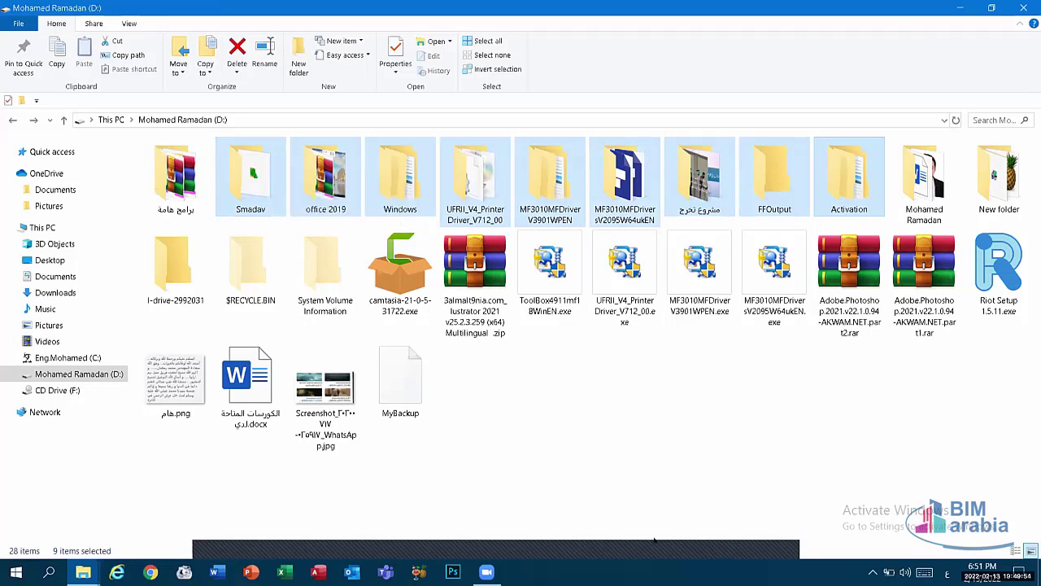
left_click(213, 172)
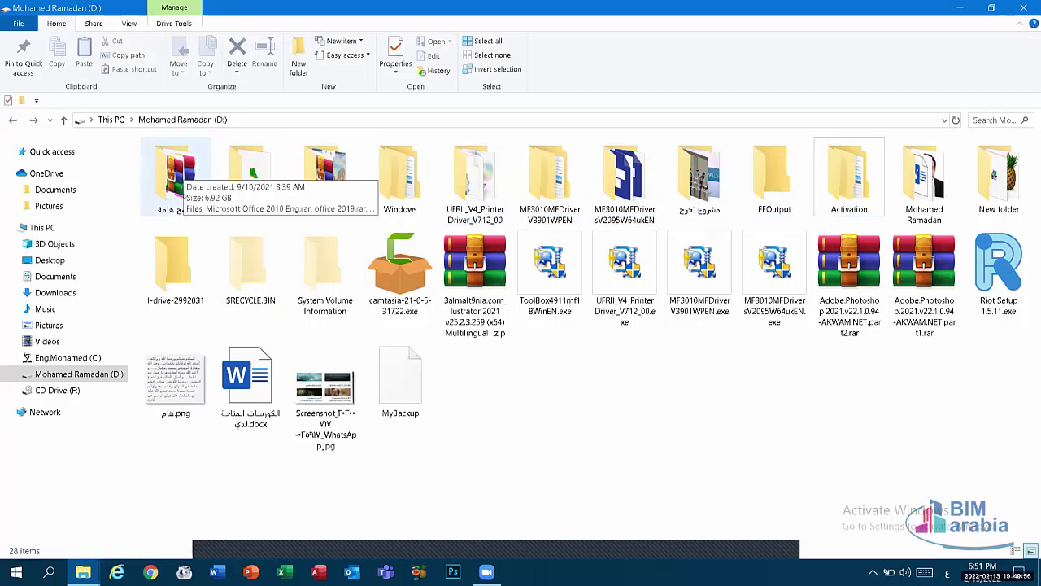
Select the first eleven folders as one continuous range starting from برامج هامة, clear the selection, and repeat the range selection.
left_click(174, 213)
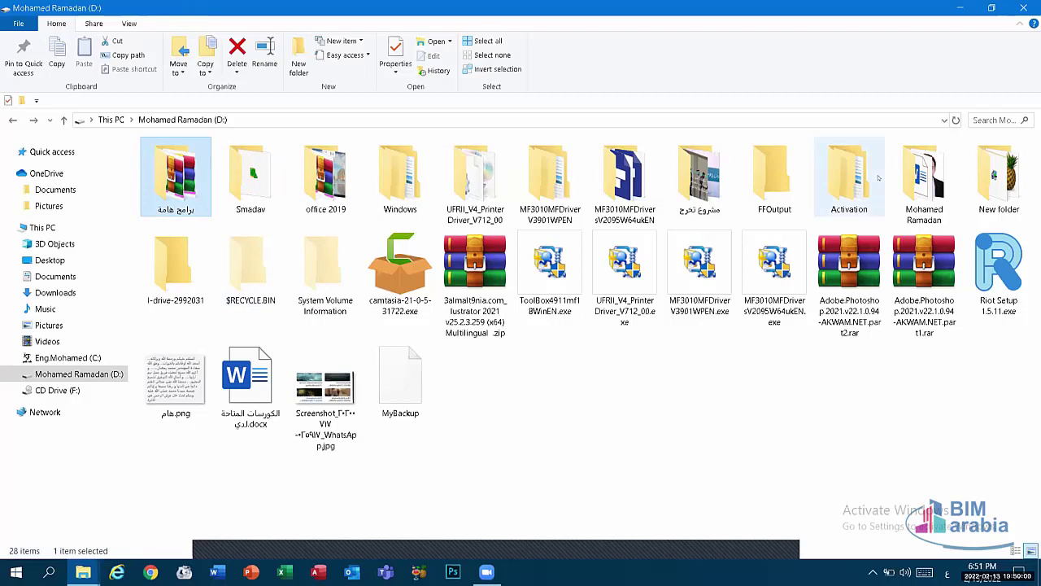
left_click(924, 181, "shift")
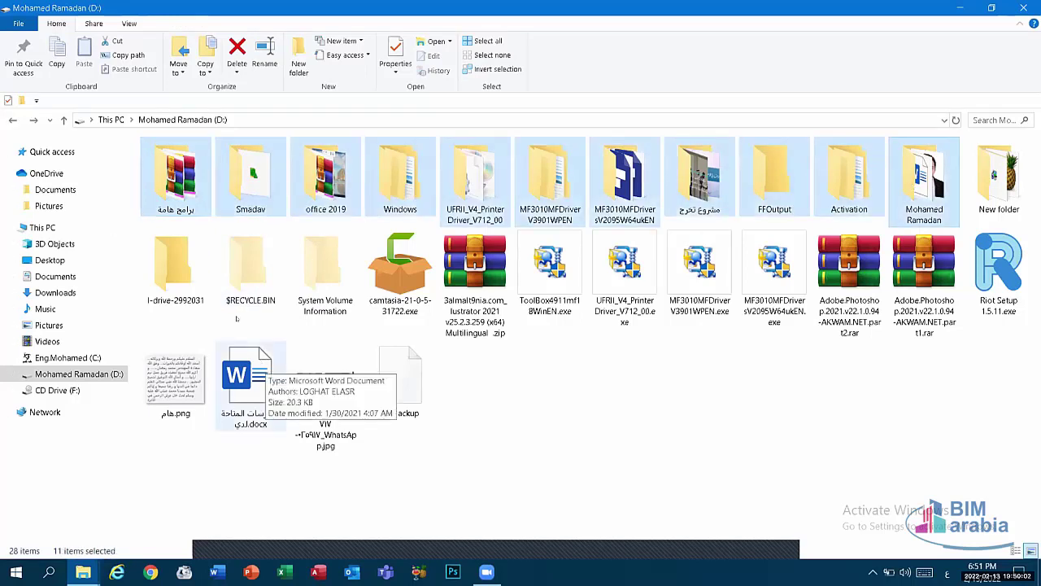
left_click(453, 357)
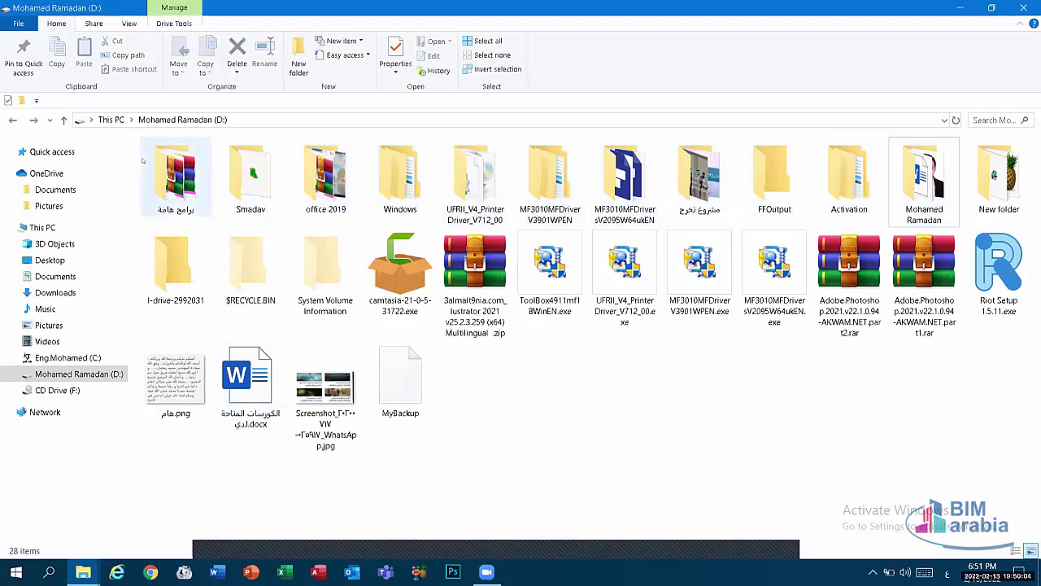
mouse_move(176, 175)
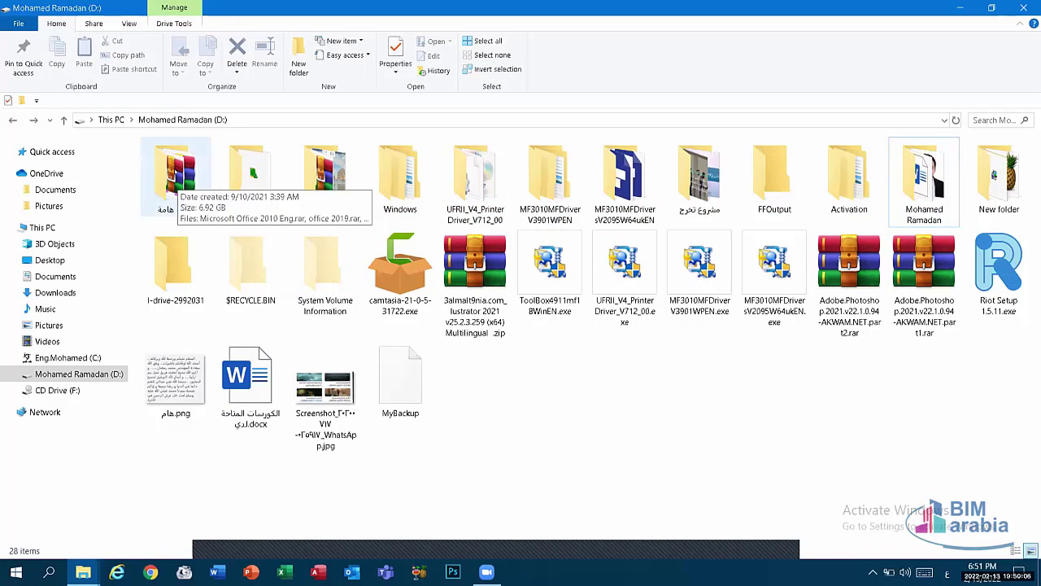
left_click(176, 175)
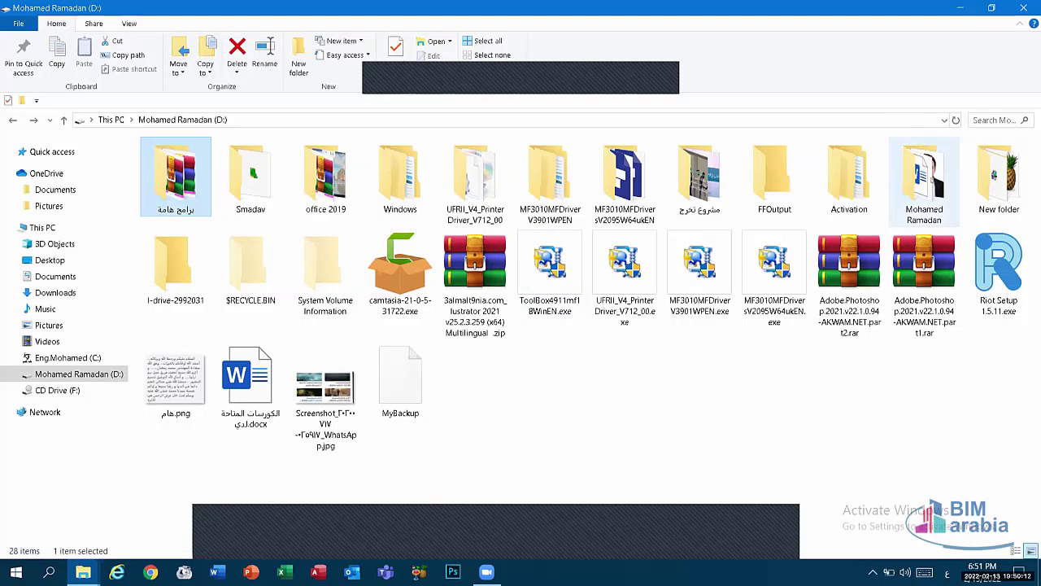
left_click(925, 183, "shift")
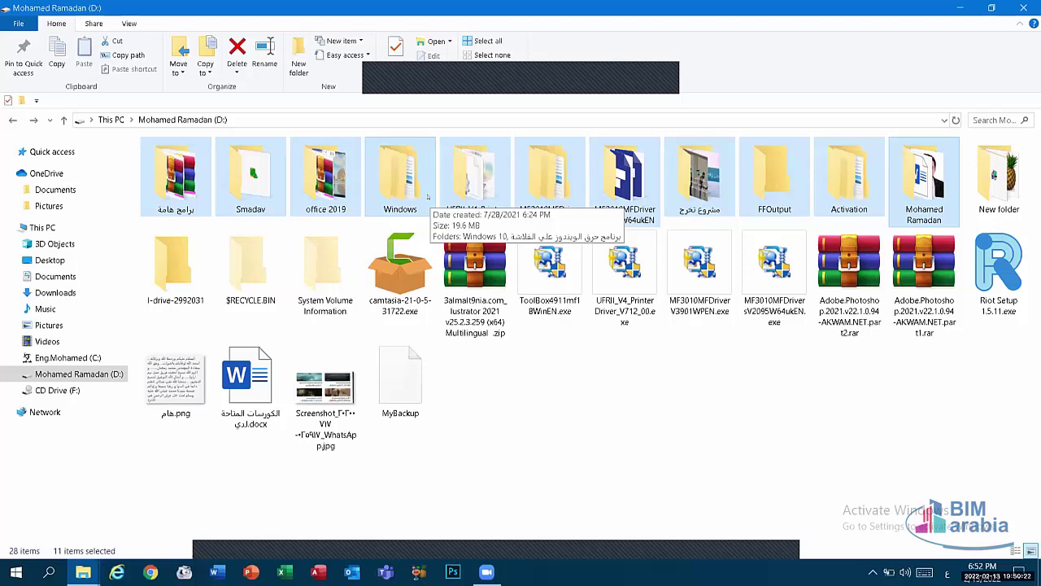
left_click(429, 227)
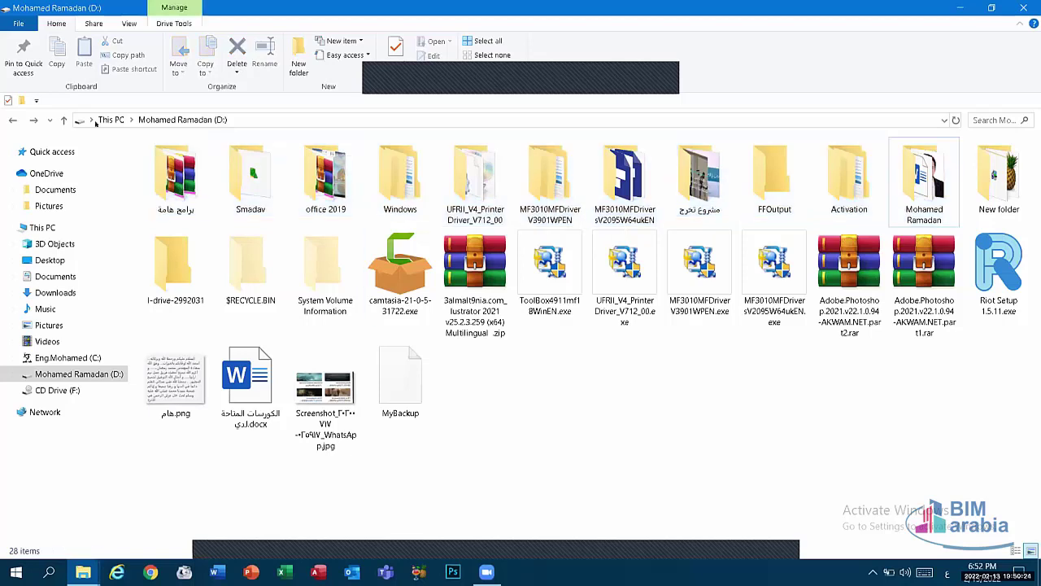
left_click(182, 175)
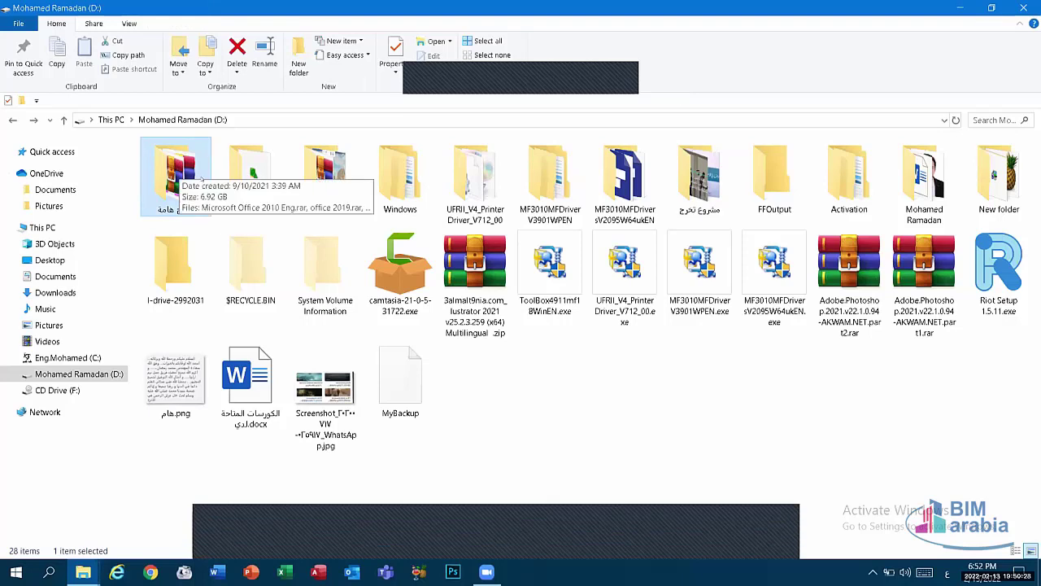
left_click(896, 177, "shift")
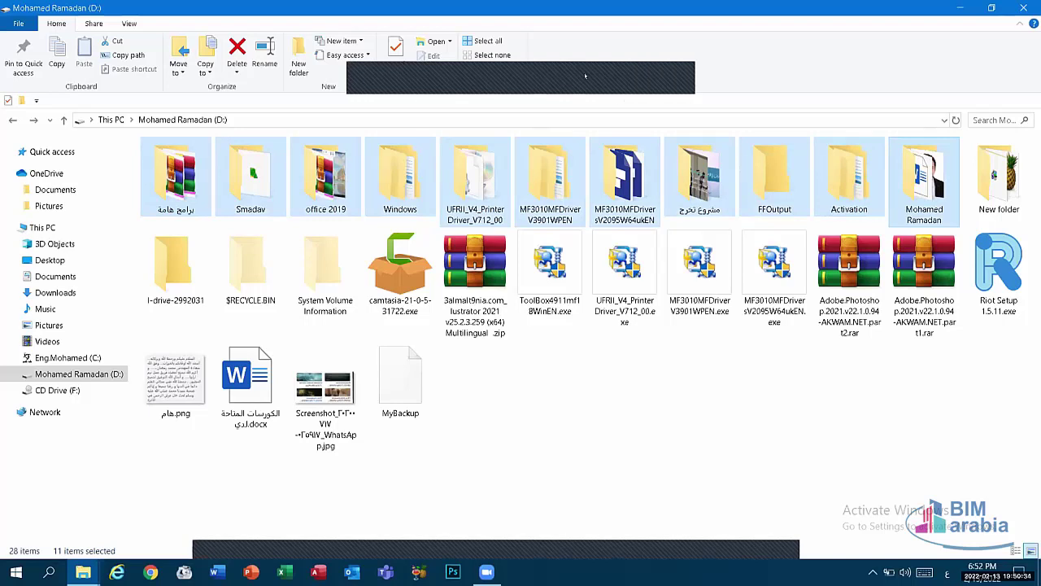
Select برامج هامة, Smadav, FFOutput and again برامج هامة individually, and clear the selection.
left_click(184, 183)
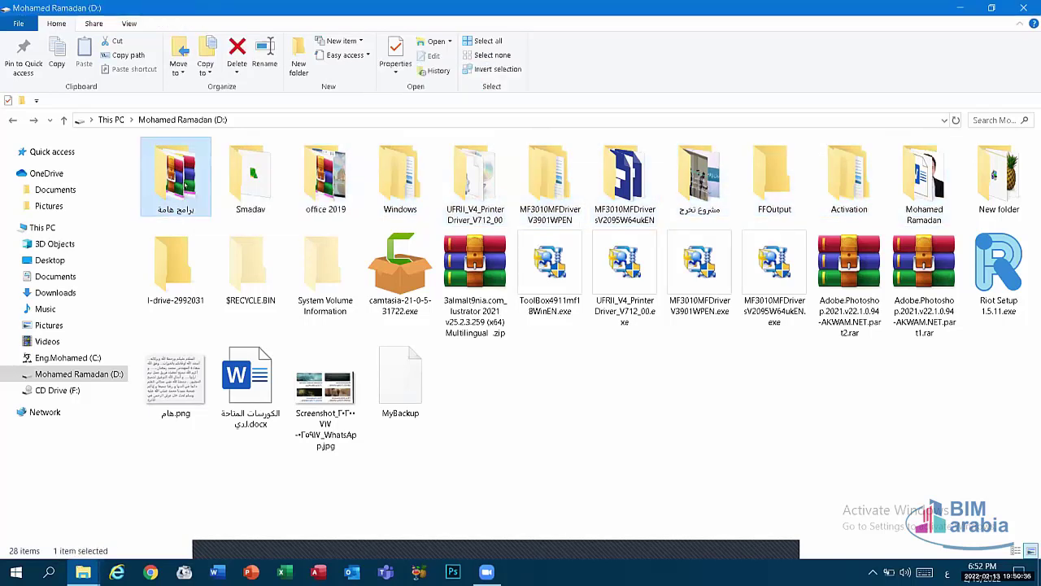
left_click(251, 177)
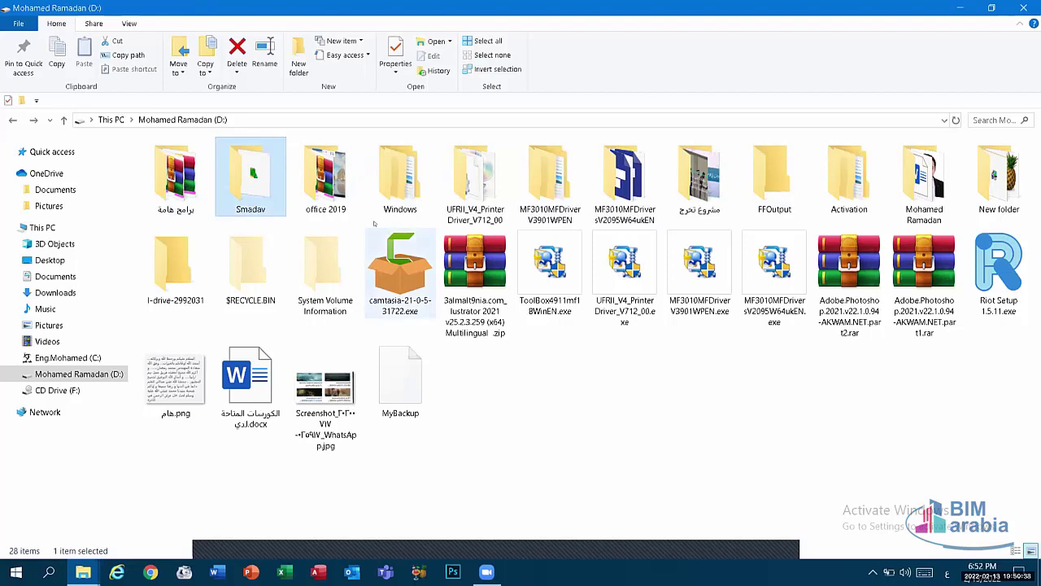
key("f")
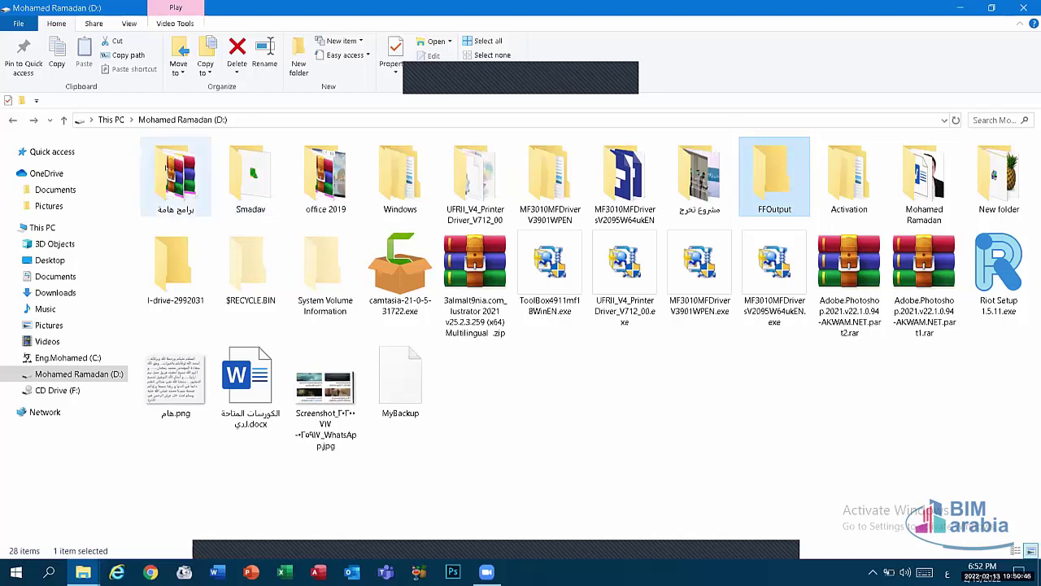
left_click(166, 167)
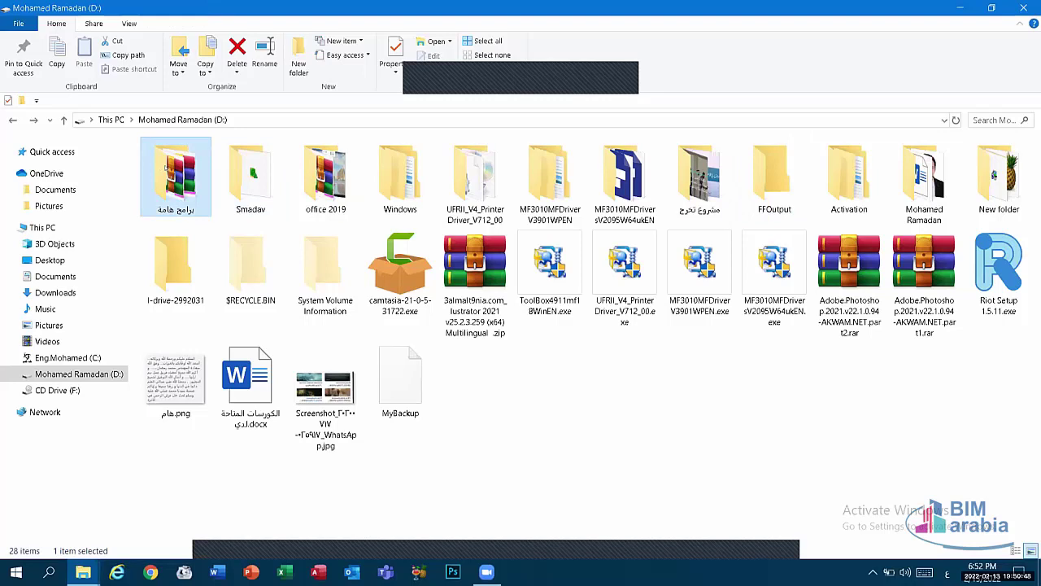
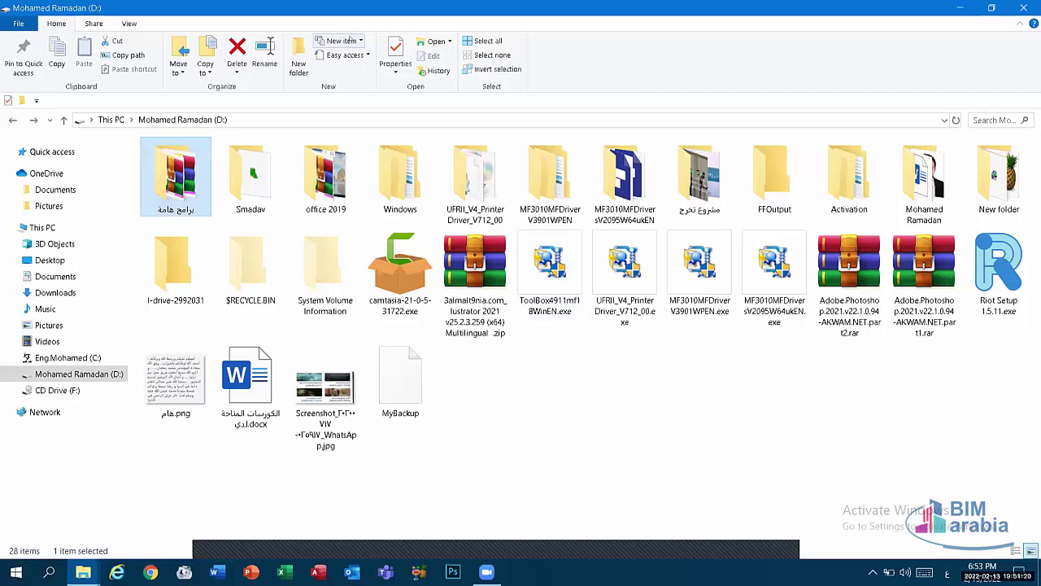
key("3")
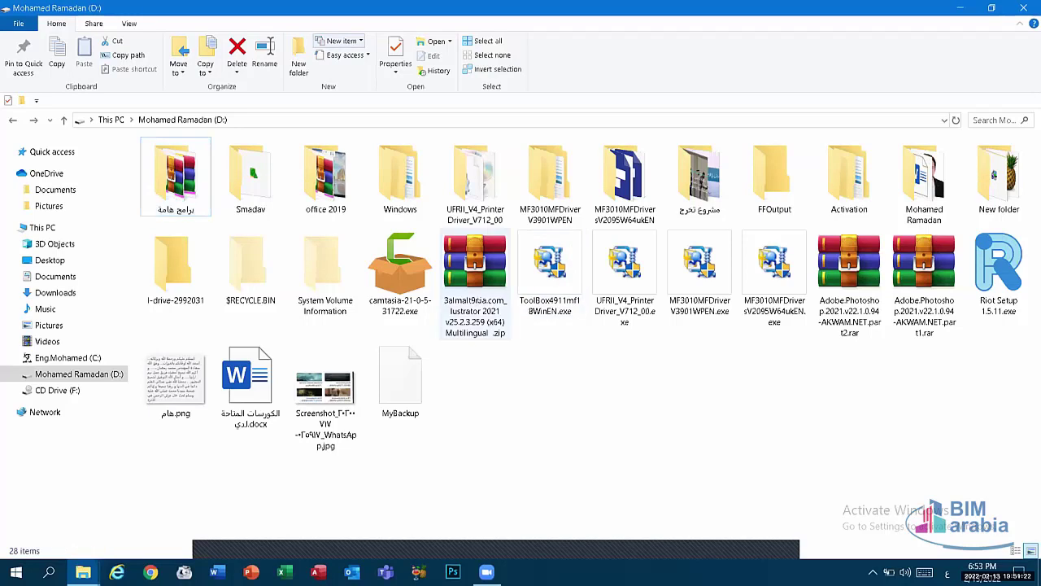
key("ctrl+space")
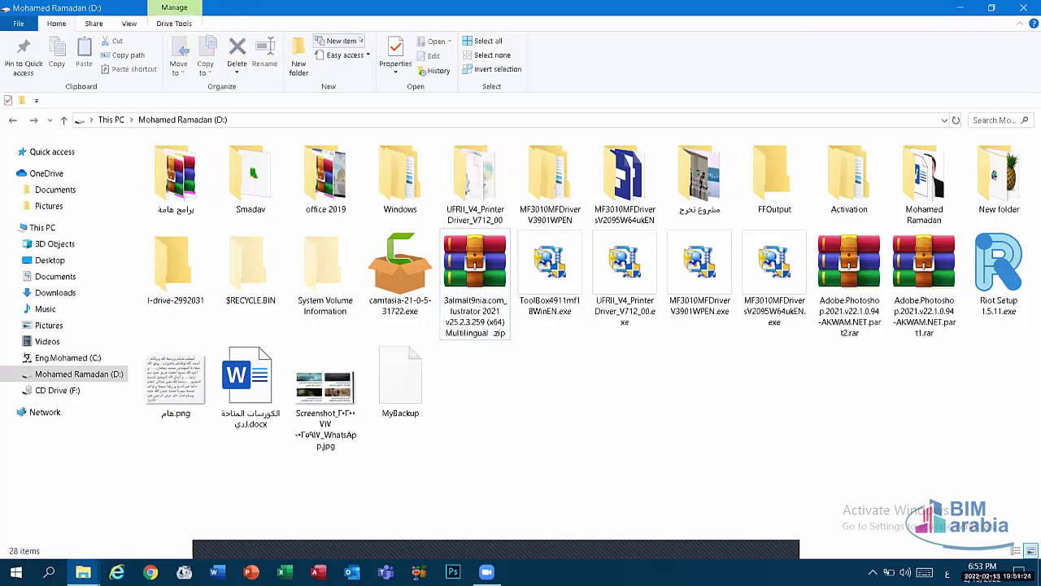
Create a default-named folder on drive D: as a new item of type Folder, and permanently delete it.
left_click(341, 41)
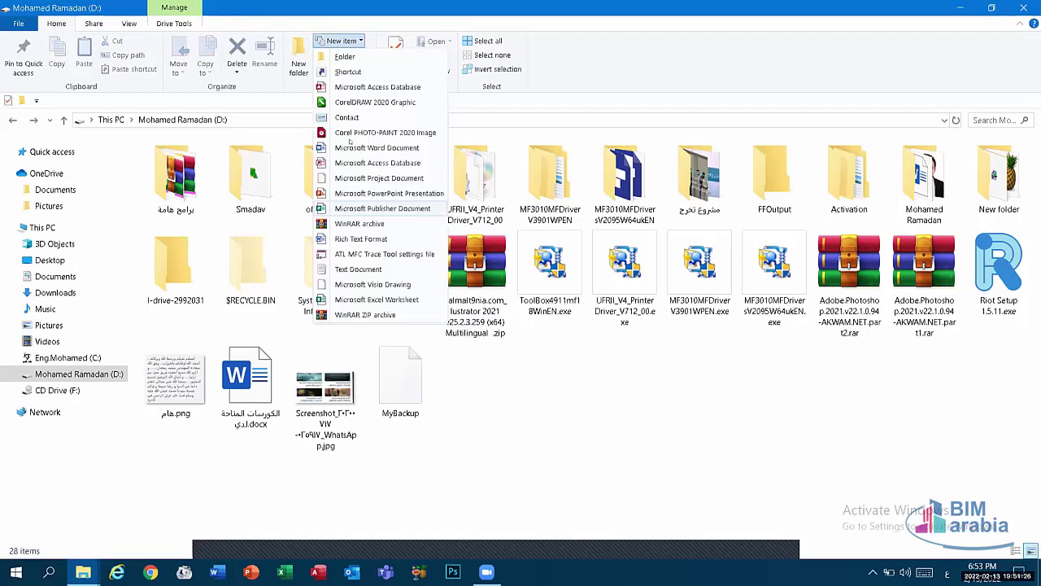
left_click(351, 37)
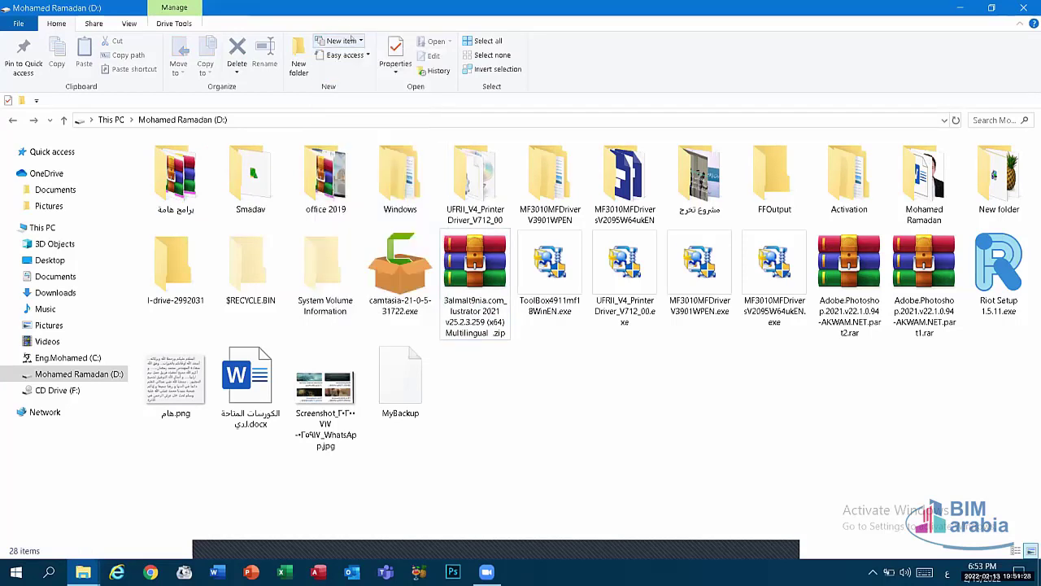
left_click(351, 39)
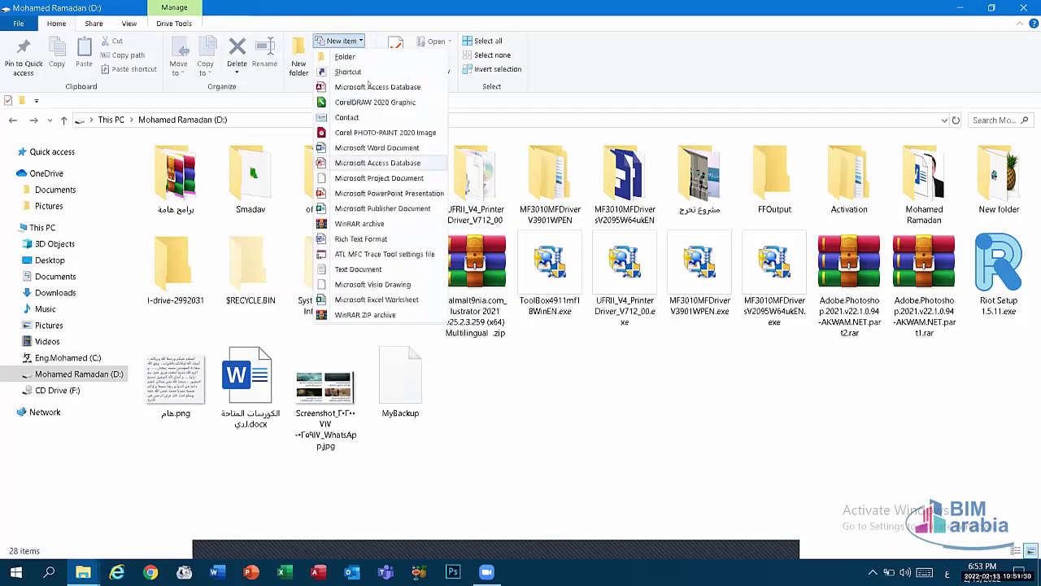
left_click(344, 57)
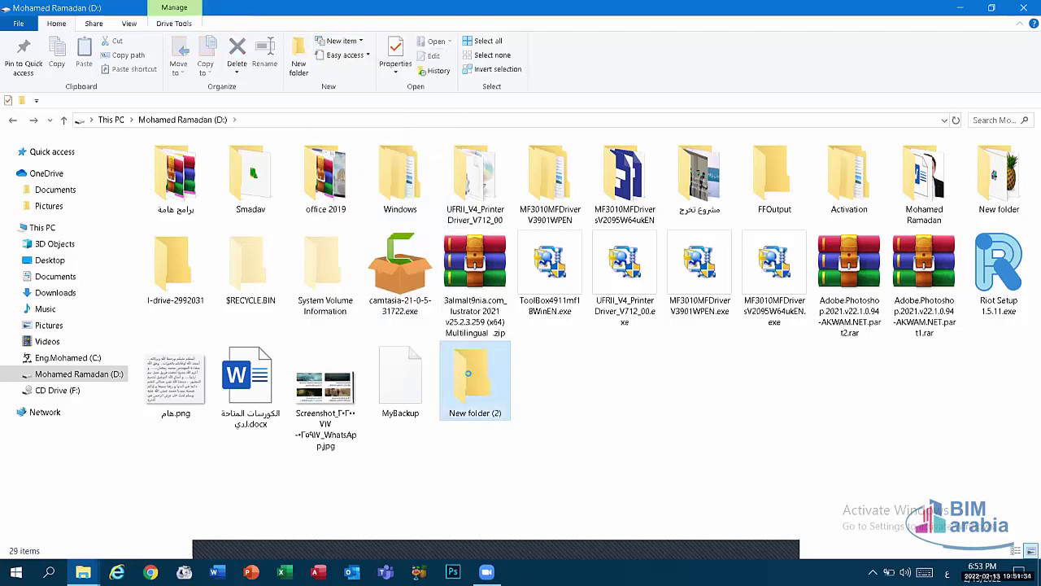
left_click(472, 380)
key("shift+Delete")
key("Return")
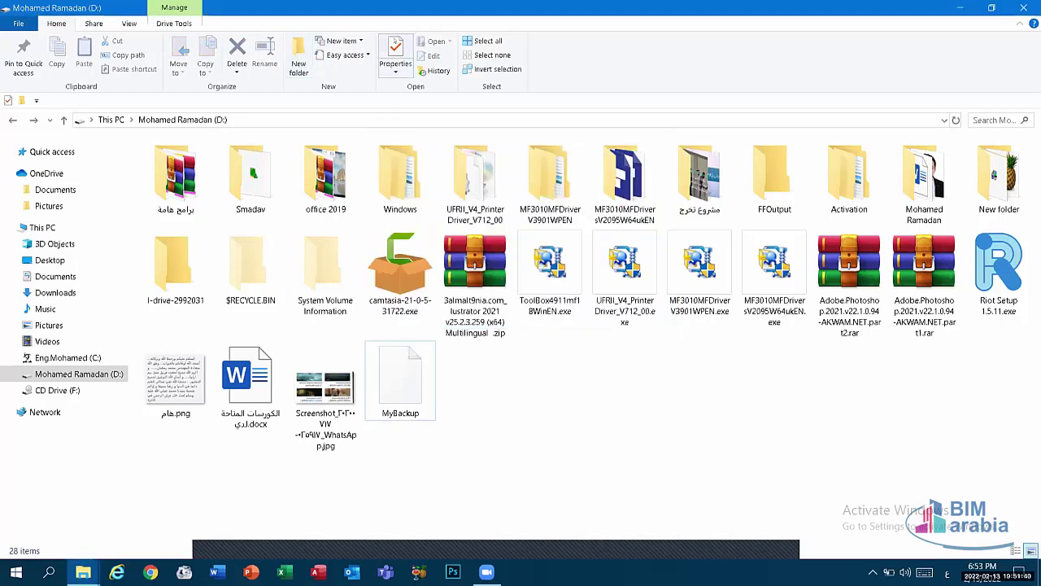
View the general and security properties of drive D:, and close them.
left_click(395, 57)
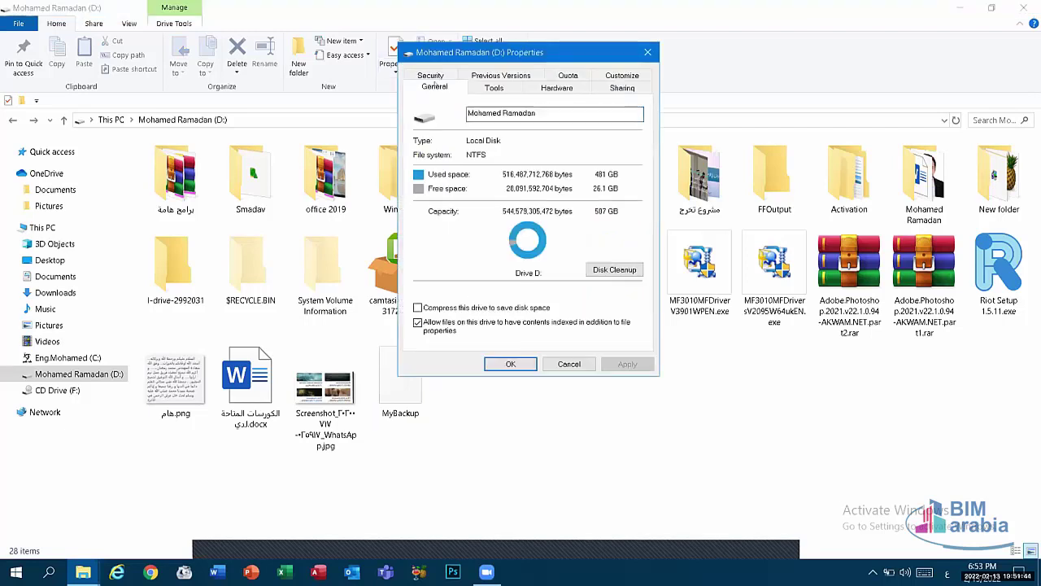
left_click(481, 76)
left_click(431, 87)
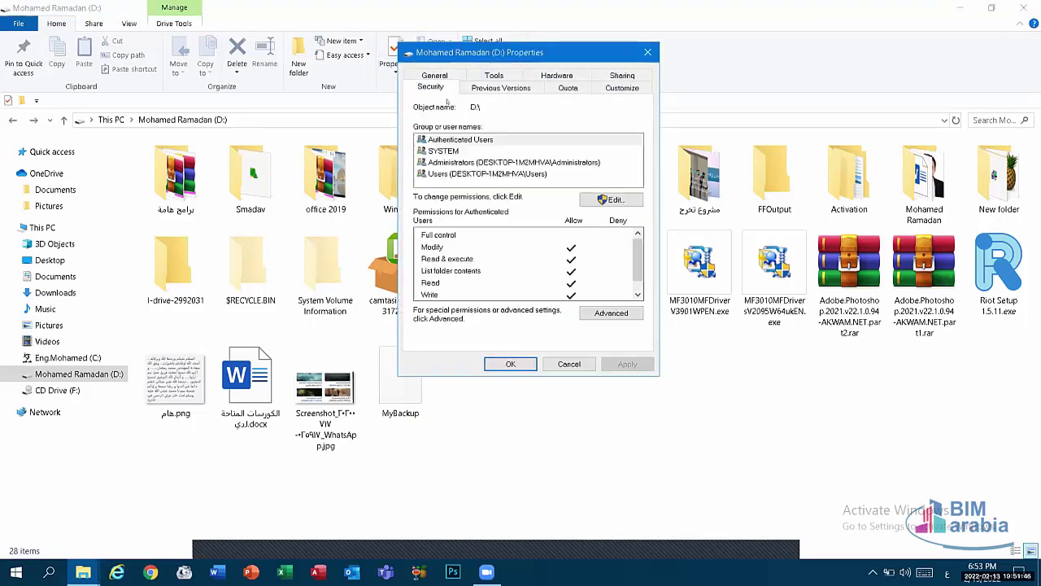
left_click(435, 75)
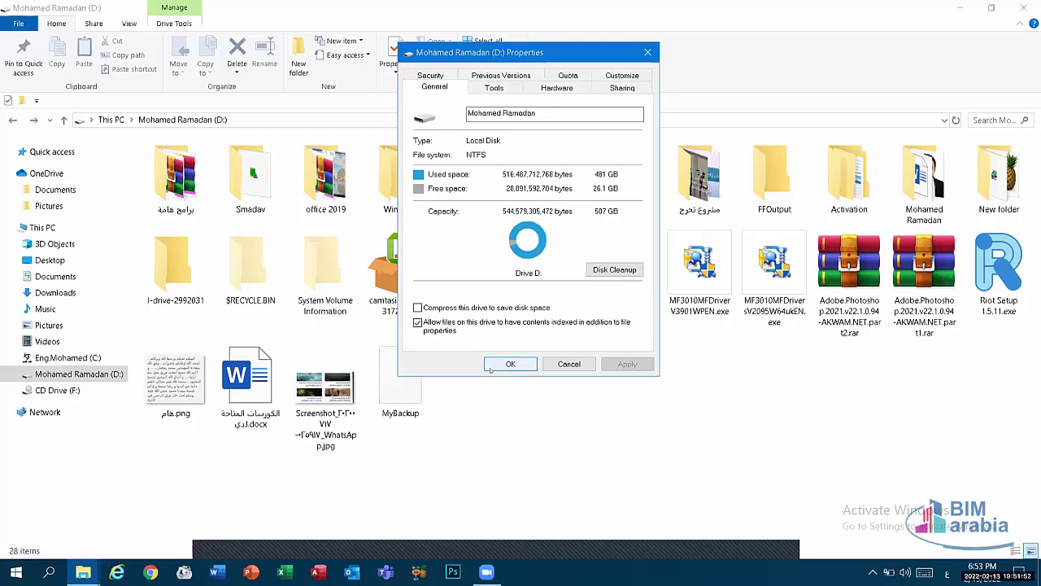
left_click(511, 364)
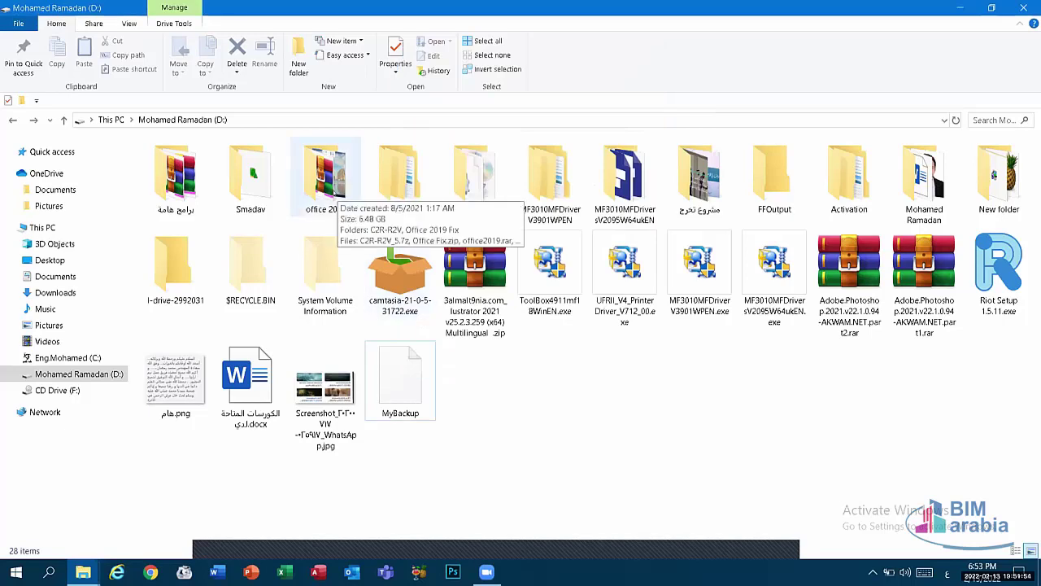
View the general properties of the office 2019 folder, close them, and open the properties of the Windows folder.
left_click(325, 175)
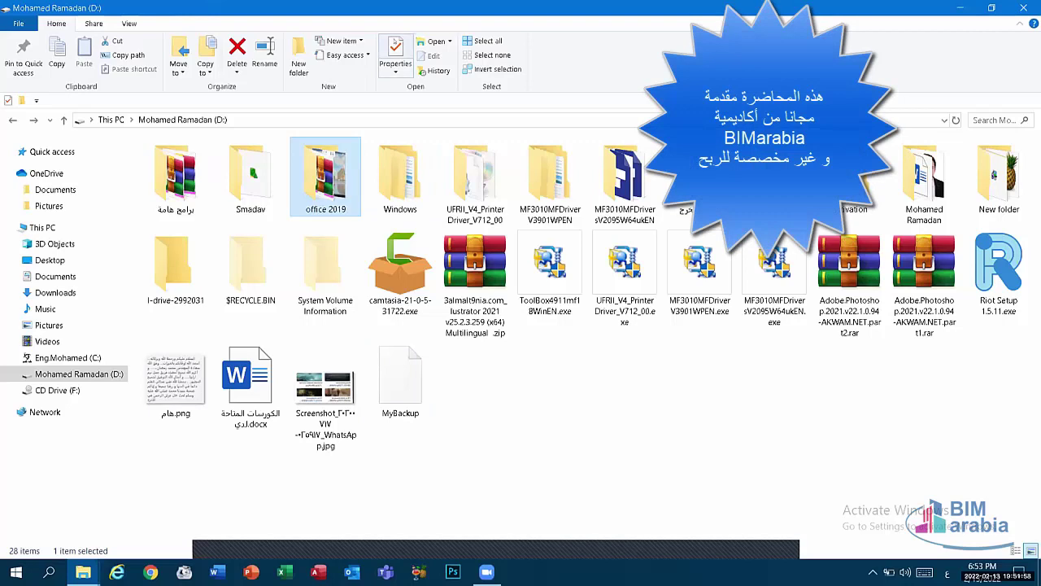
left_click(395, 52)
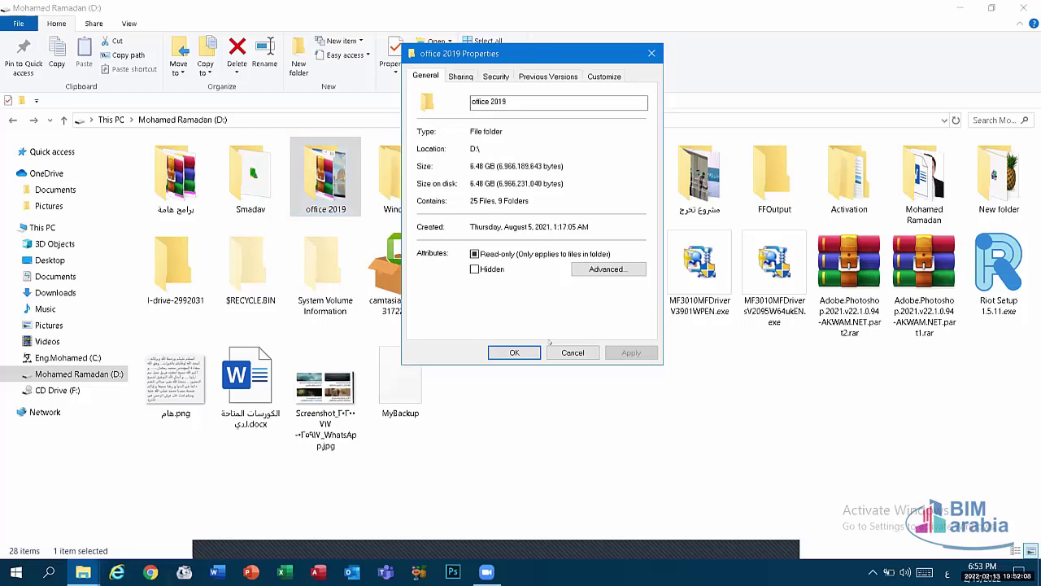
left_click(573, 352)
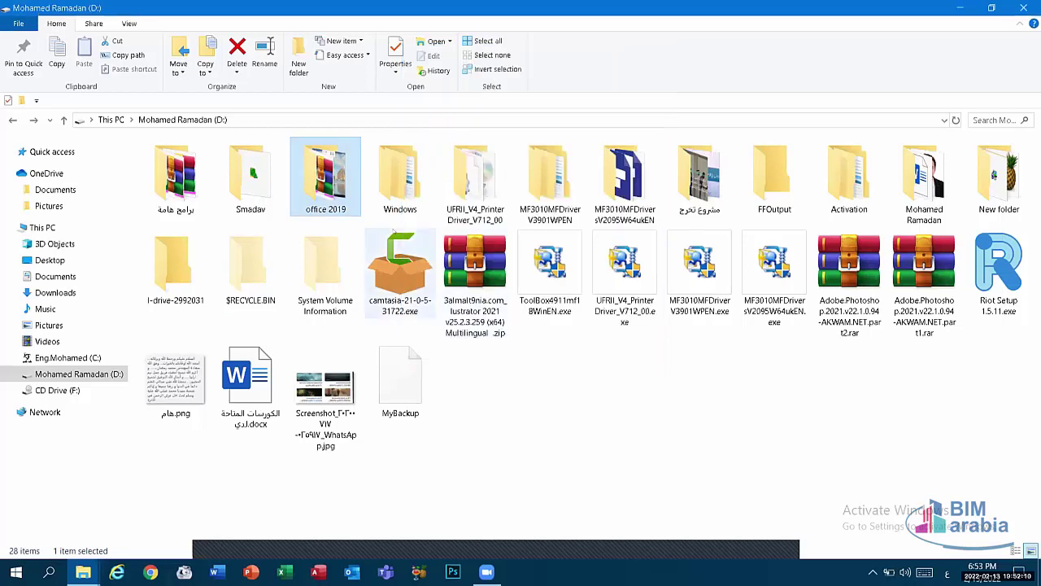
right_click(400, 177)
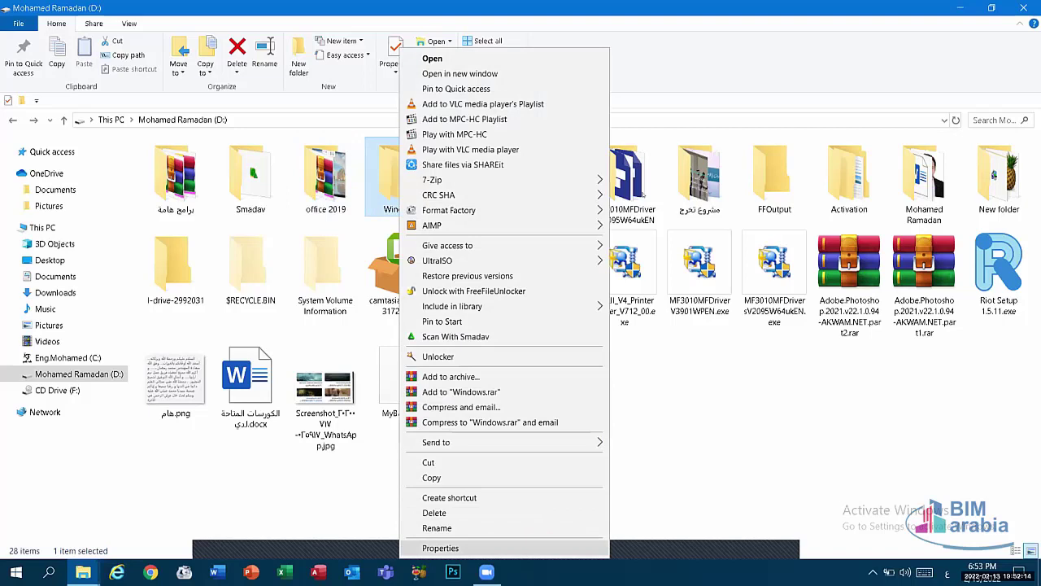
left_click(440, 547)
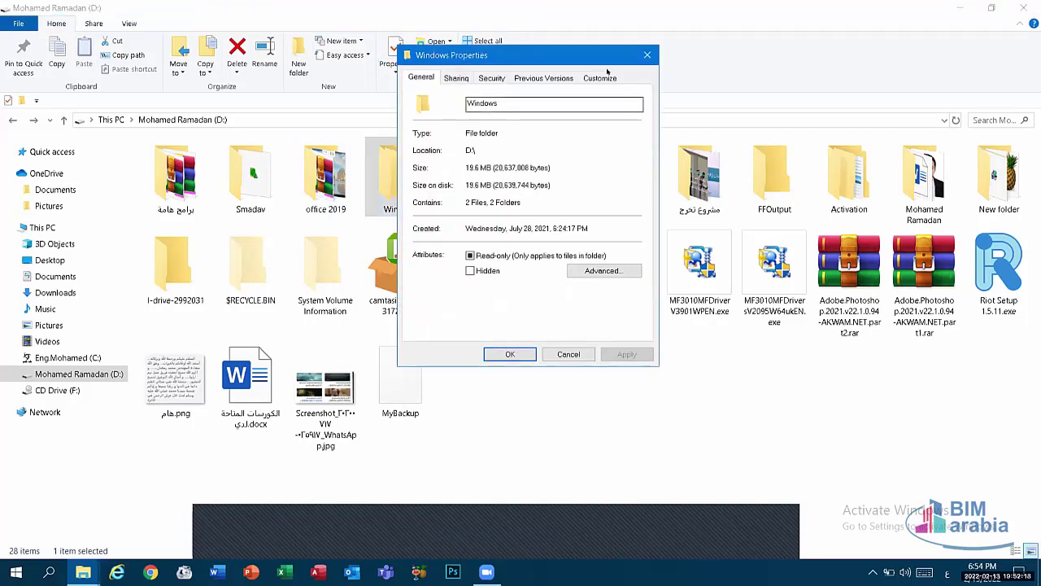
Close the Windows folder's properties, repeatedly open the Windows folder and return to drive D:, and clear the selection.
left_click(646, 55)
left_click(432, 40)
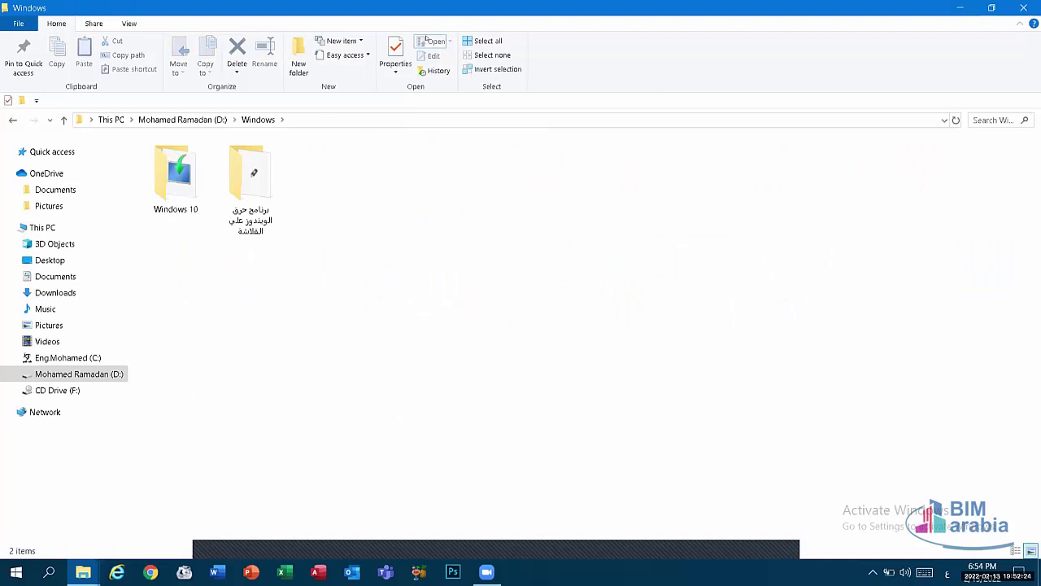
key("alt+Left")
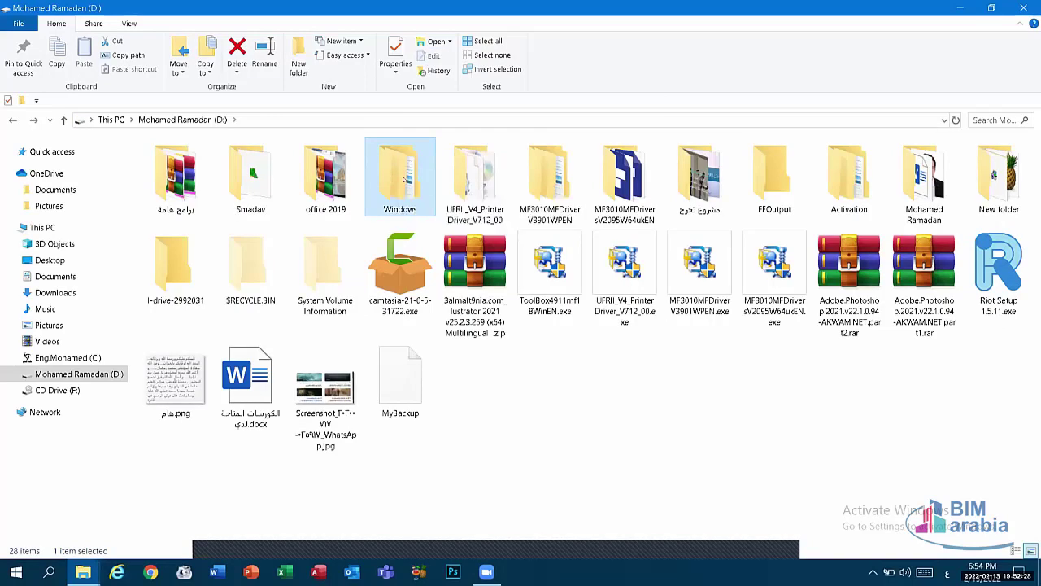
double_click(403, 180)
key("alt+Left")
left_click(434, 40)
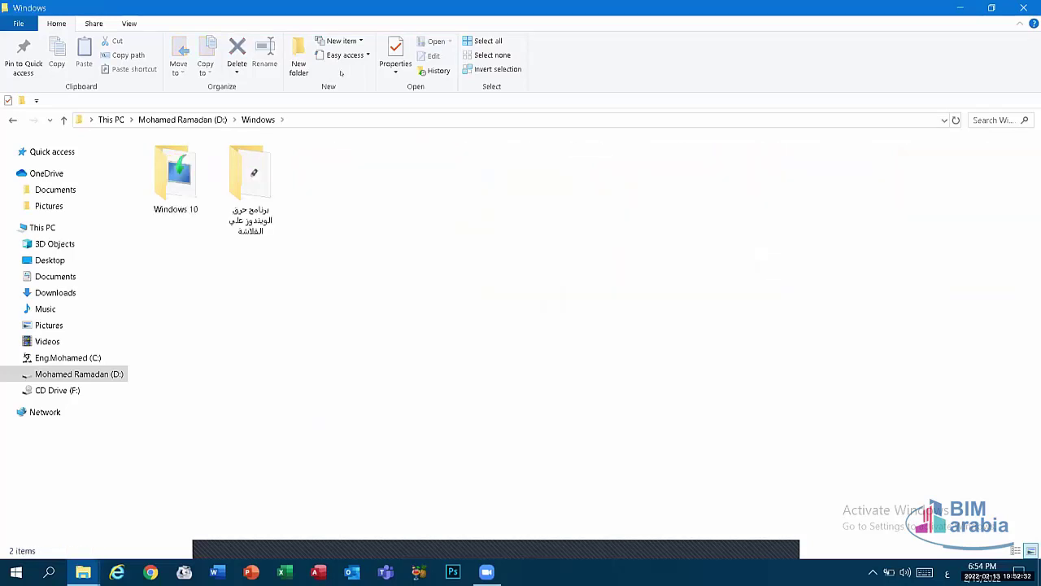
key("alt+Left")
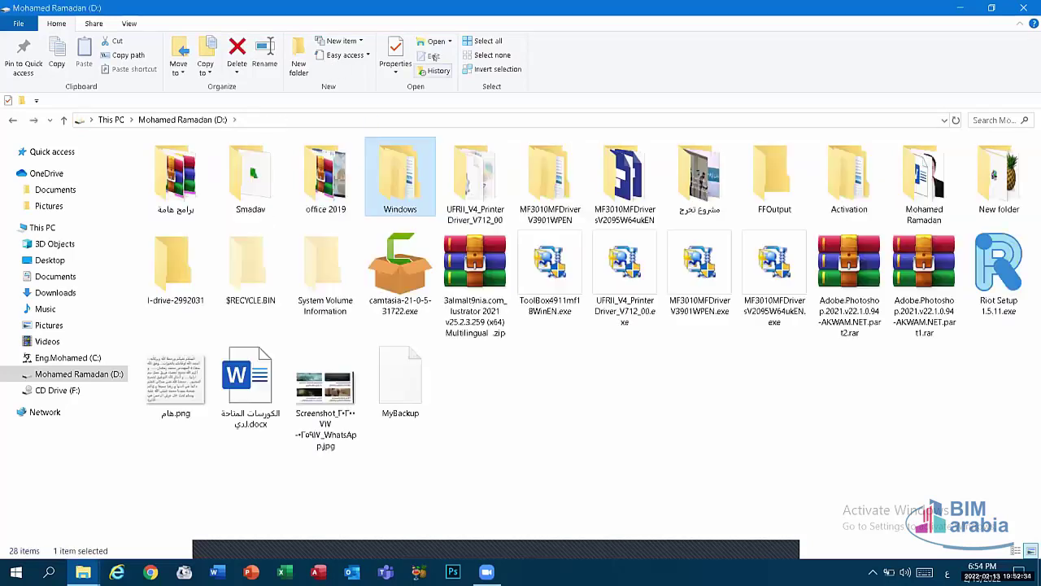
key("Right")
key("ctrl+space")
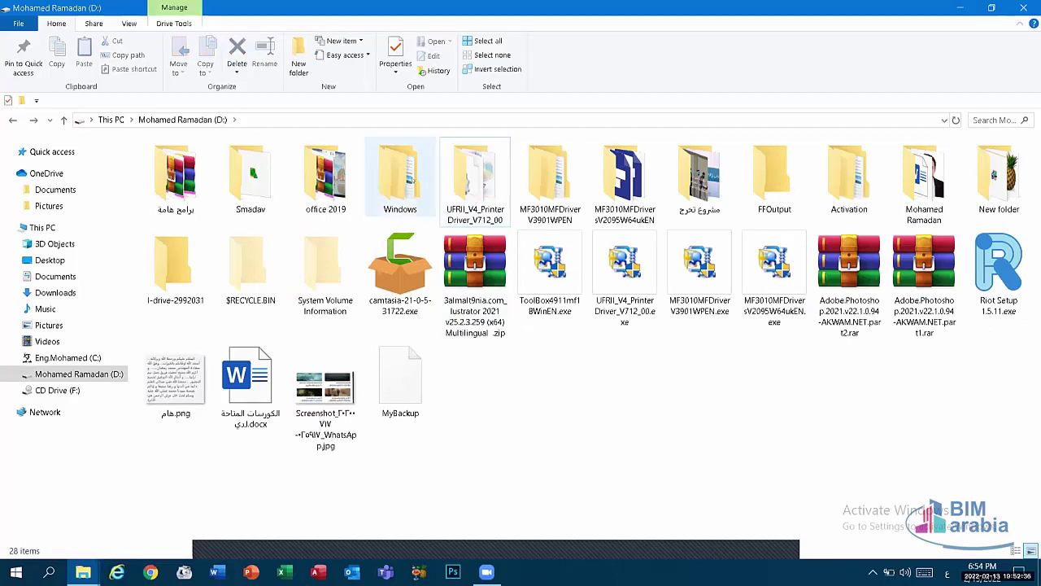
Select all items on drive D: and clear the selection, and repeat this with a selection box.
left_click(491, 43)
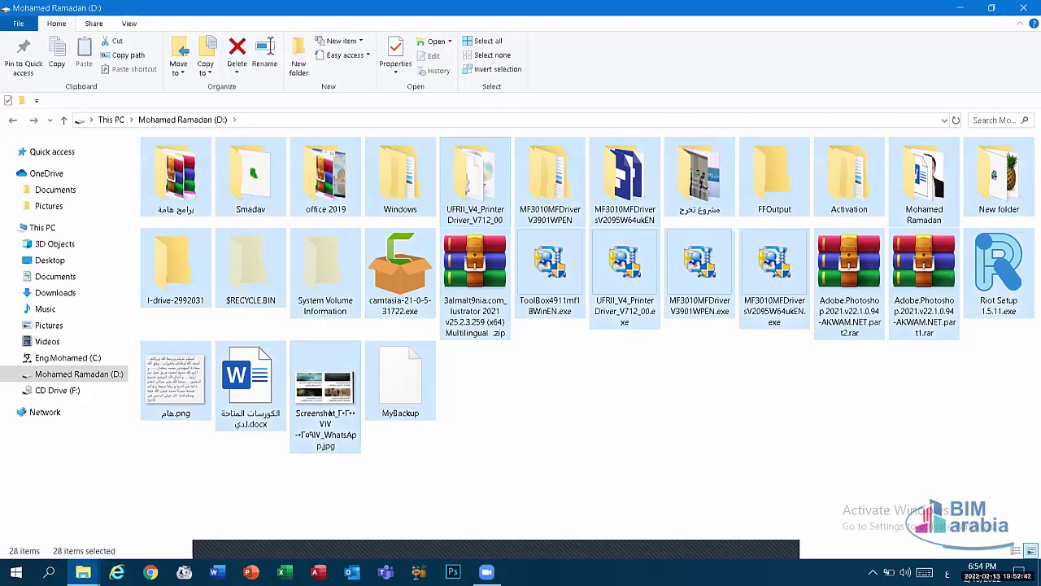
left_click(771, 481)
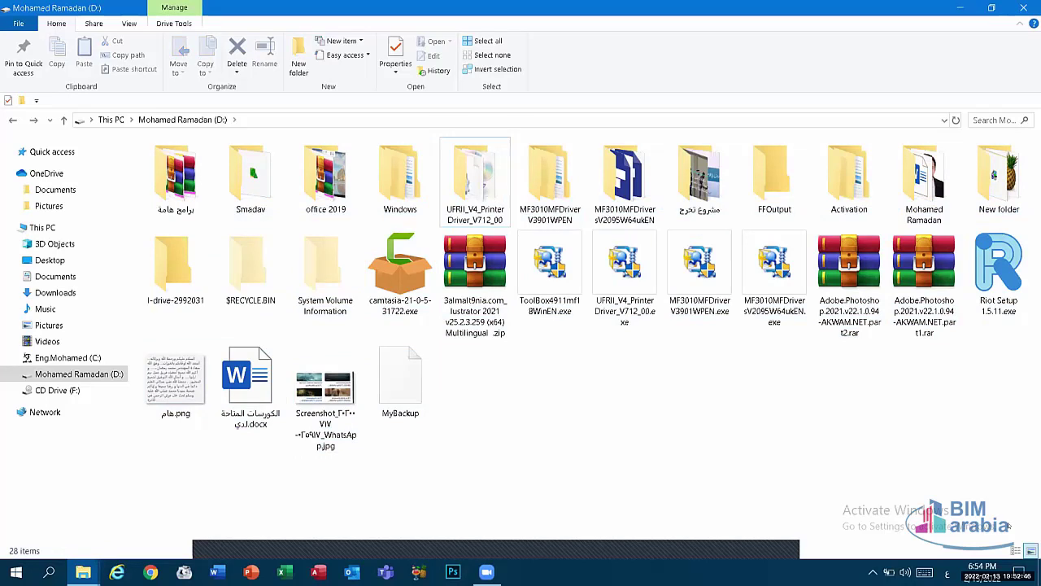
left_click_drag(1010, 526, 131, 154)
left_click_drag(502, 371, 504, 383)
left_click(516, 405)
Select everything on drive D: twice and a boxed group of items once, clearing each with Select none.
left_click(488, 41)
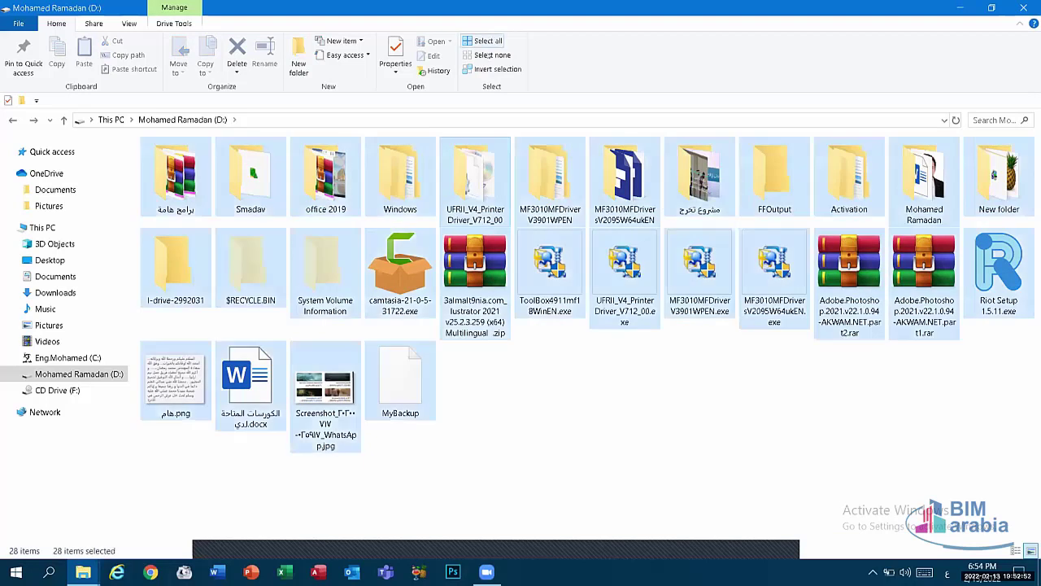
left_click(489, 55)
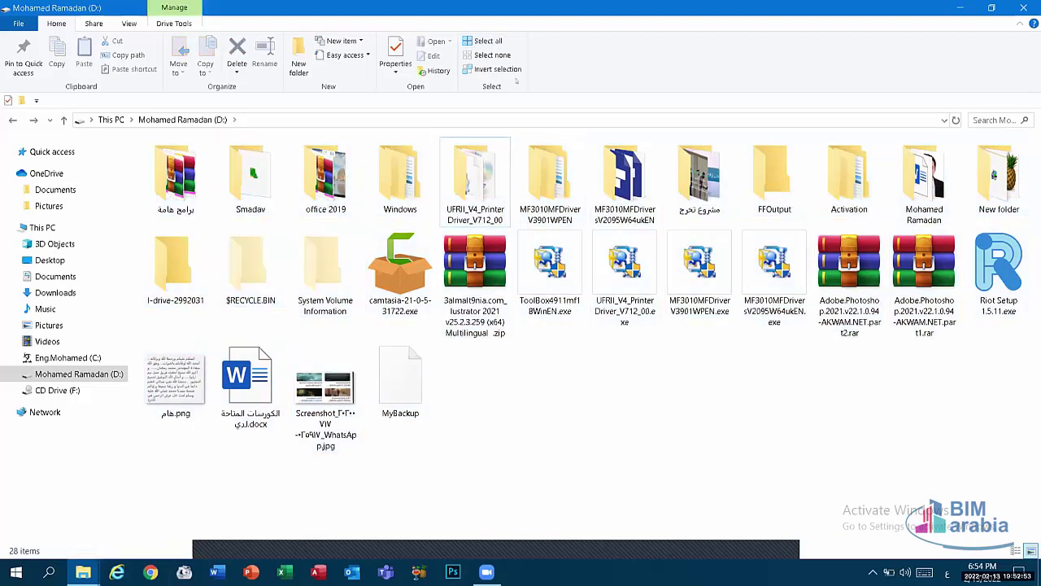
left_click(488, 41)
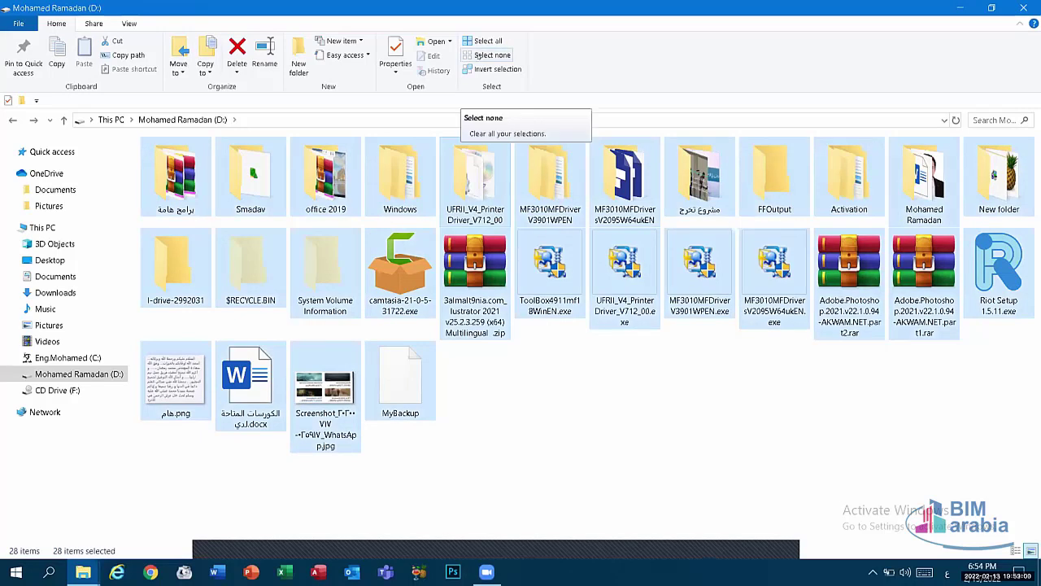
left_click(489, 54)
left_click_drag(809, 460, 365, 137)
left_click(491, 54)
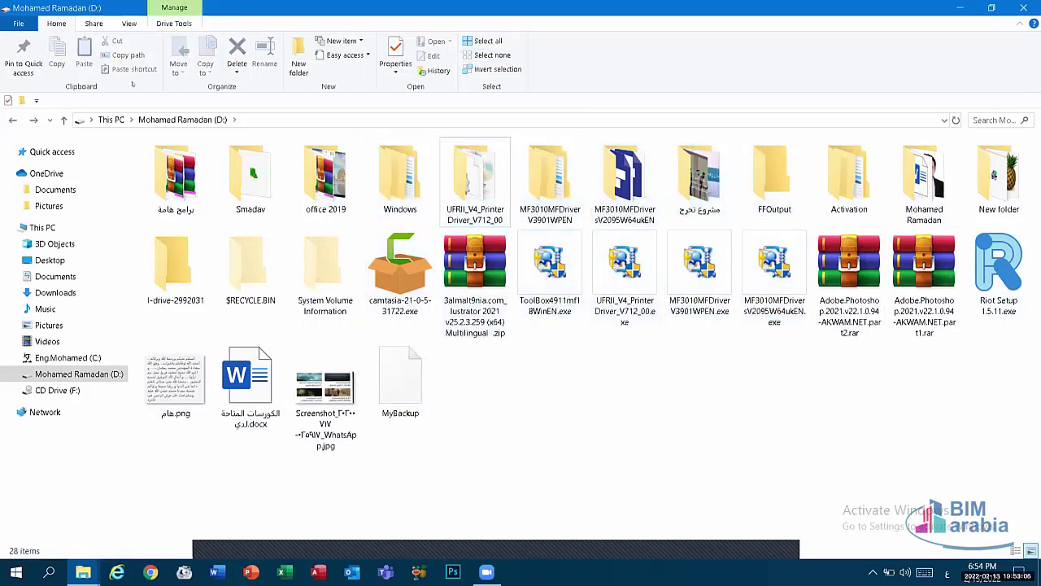
Box-select the four installers from ToolBox4911mf18WinEN.exe to MF3010MFDriversV2095W64ukEN.exe, invert the selection and clear it, two times.
left_click_drag(799, 359, 443, 255)
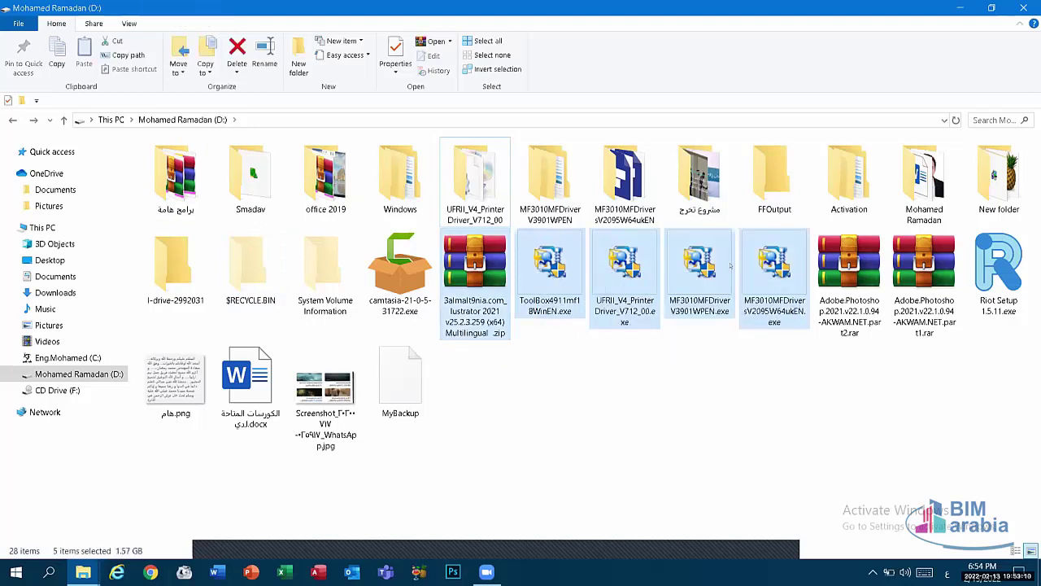
left_click_drag(768, 352, 514, 229)
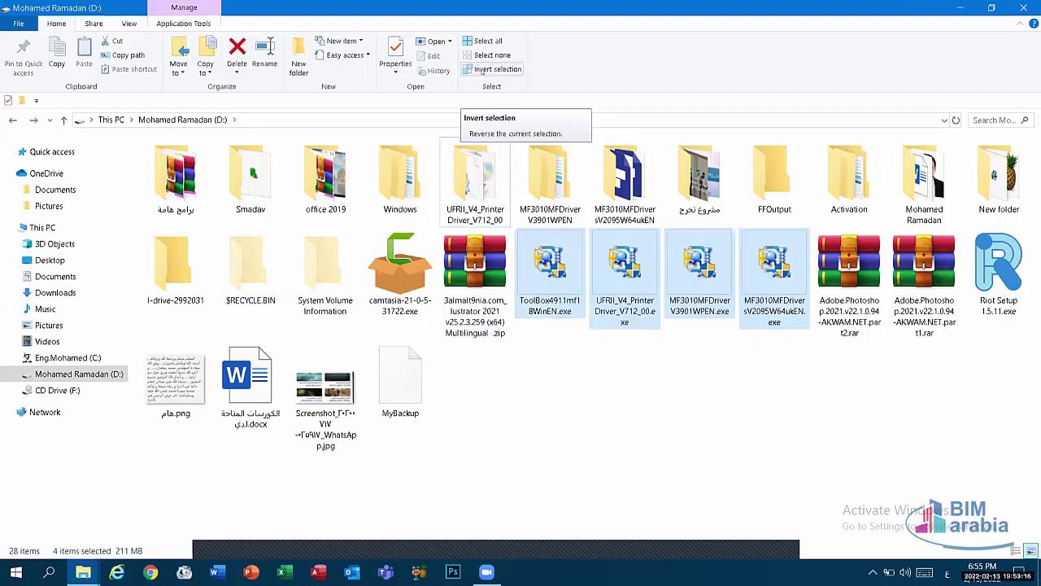
left_click(487, 70)
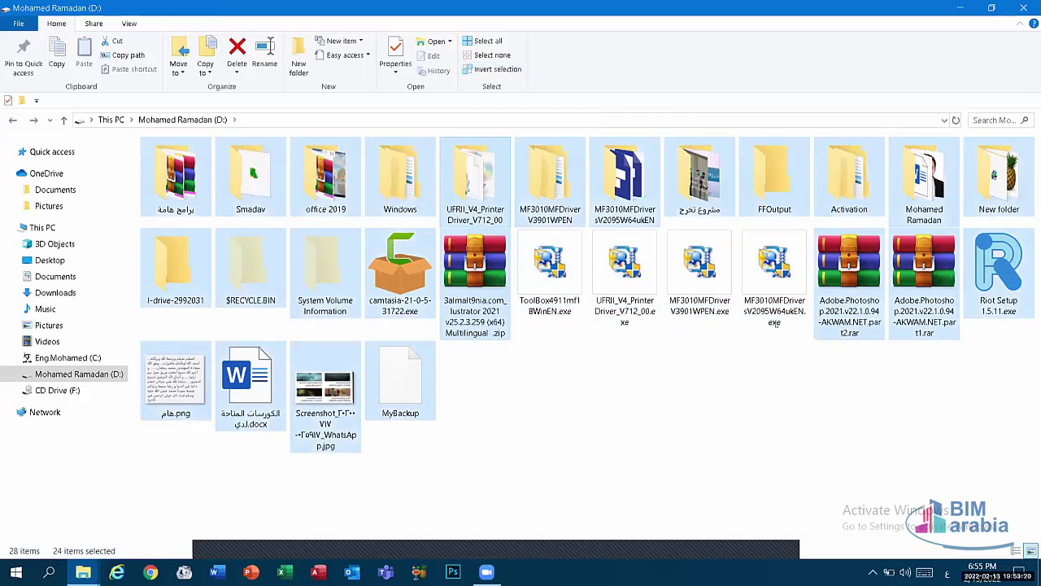
left_click(764, 367)
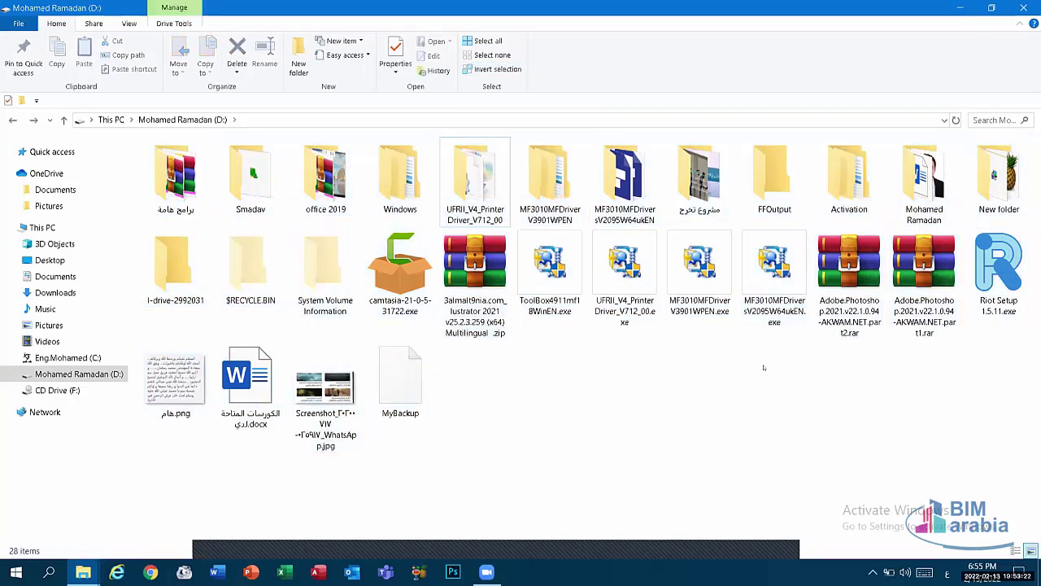
left_click_drag(764, 368, 550, 232)
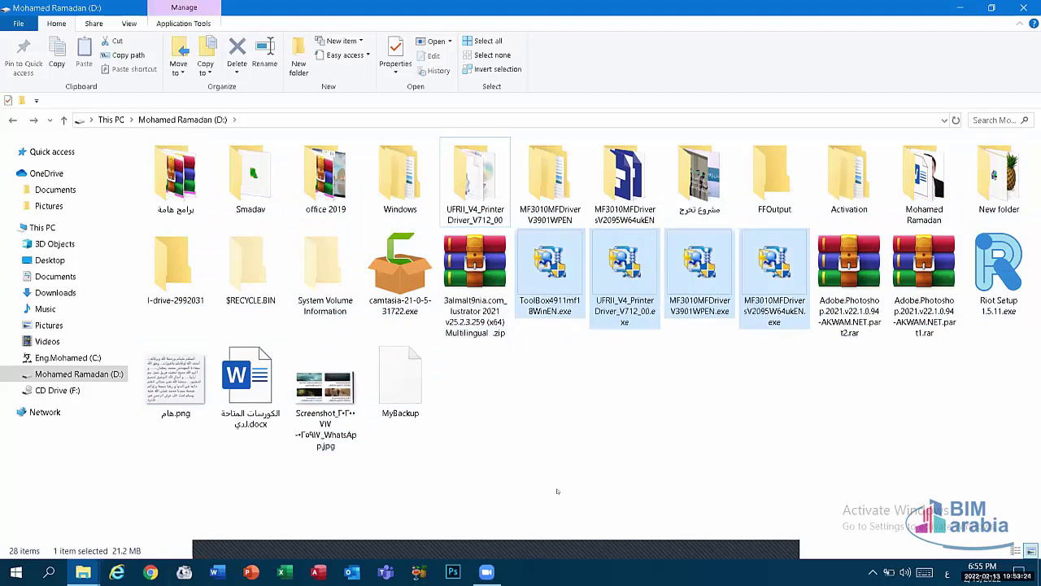
left_click(490, 72)
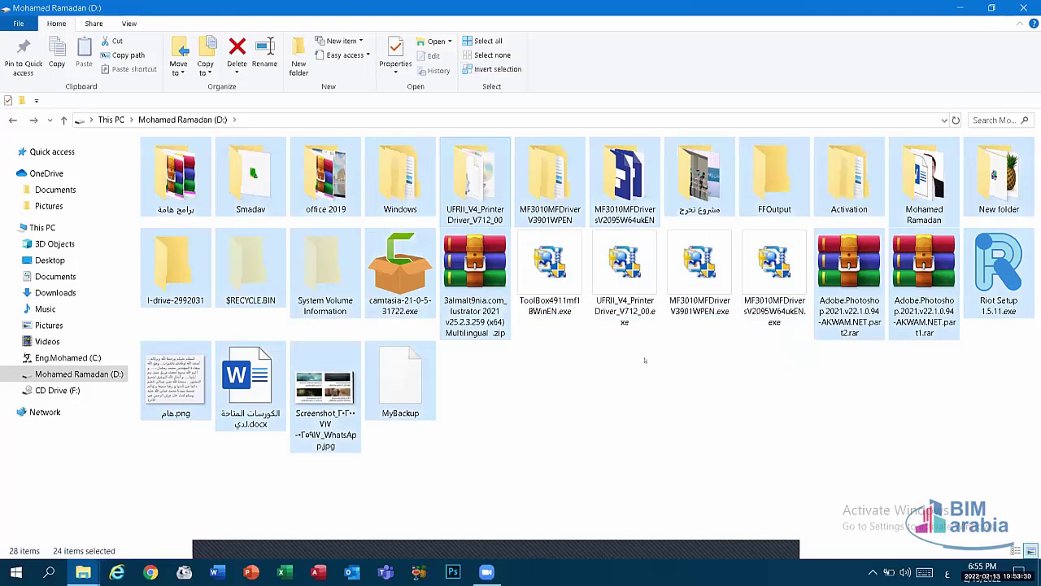
left_click(582, 366)
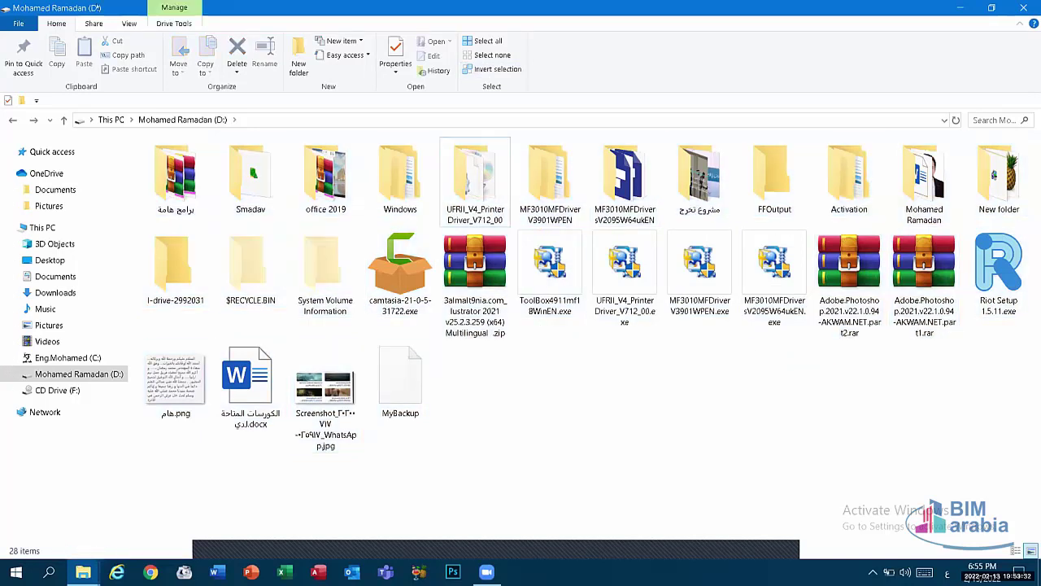
Examine the sharing, home, view and drive management commands for drive D:, comparing them with office 2019 selected and deselected.
left_click(93, 23)
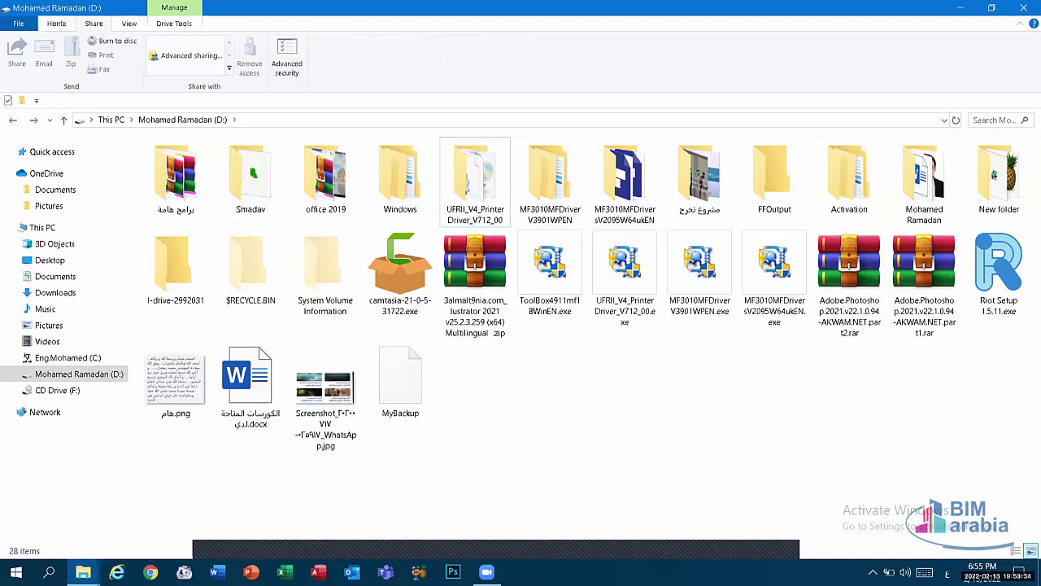
left_click(57, 24)
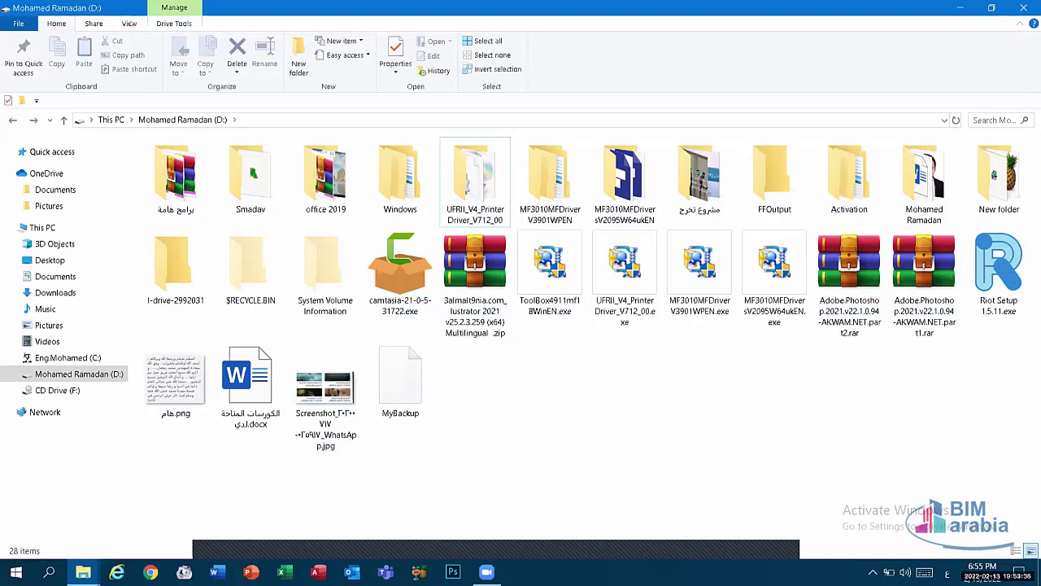
left_click(129, 23)
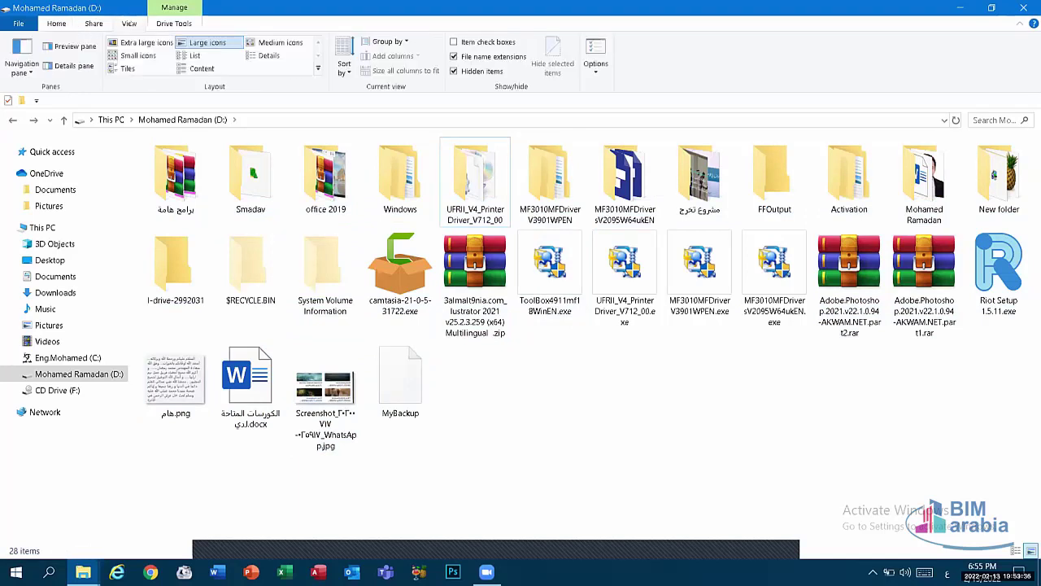
left_click(172, 23)
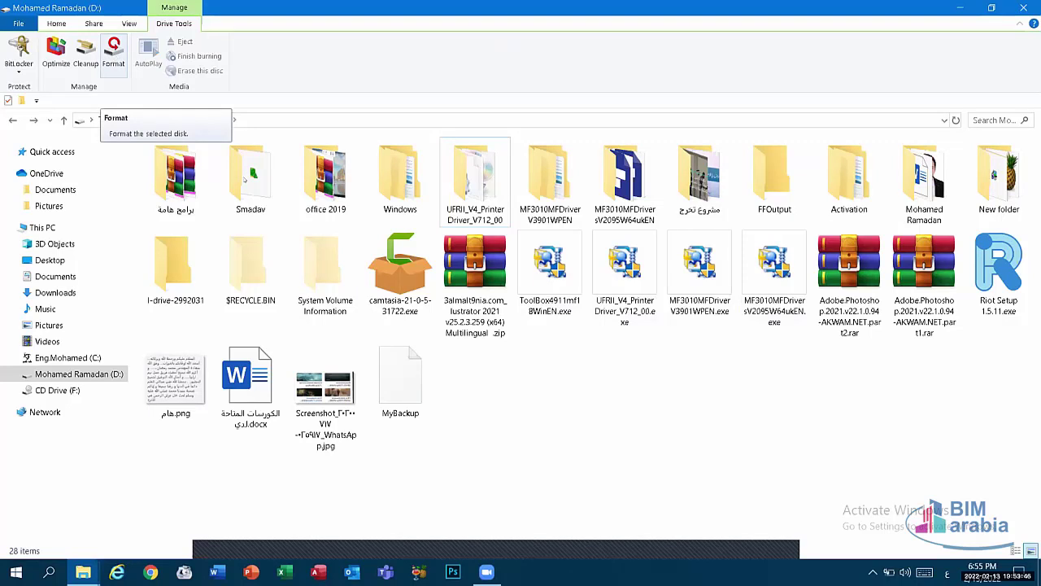
left_click(326, 175)
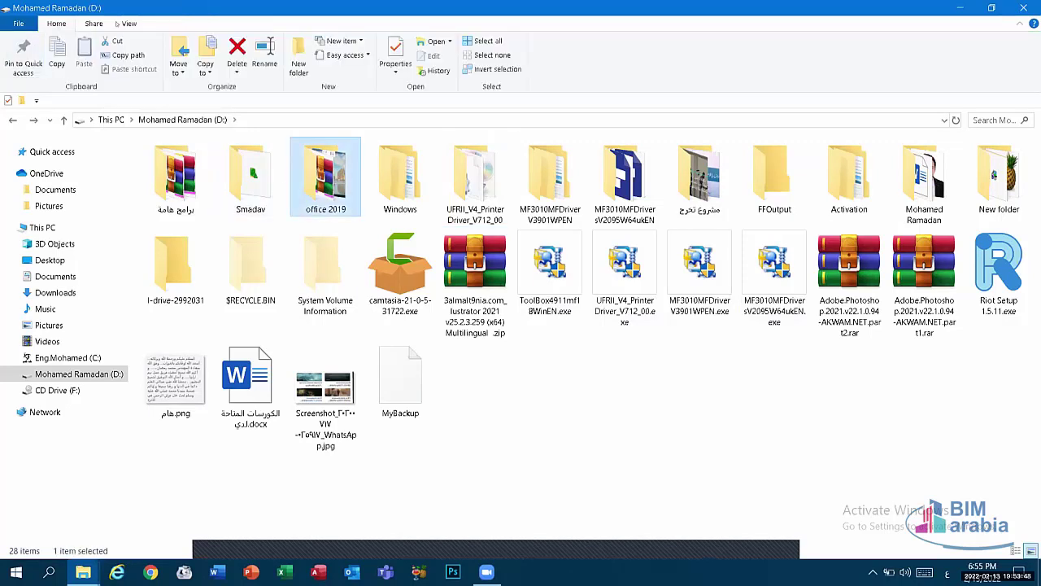
left_click(472, 383)
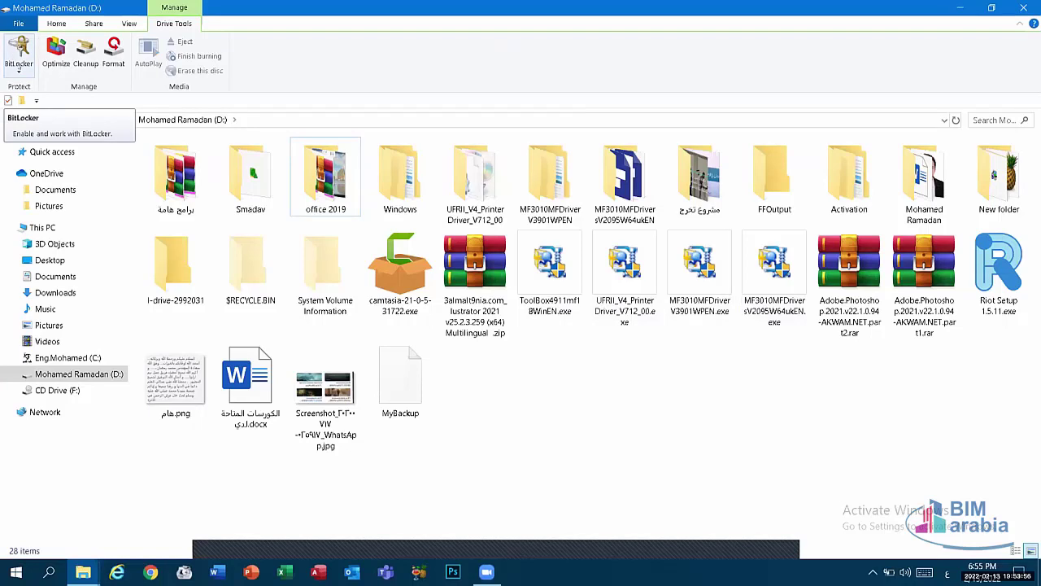
Start turning on BitLocker for drive D:, choose a password as the unlock method, and cancel the setup.
left_click(20, 70)
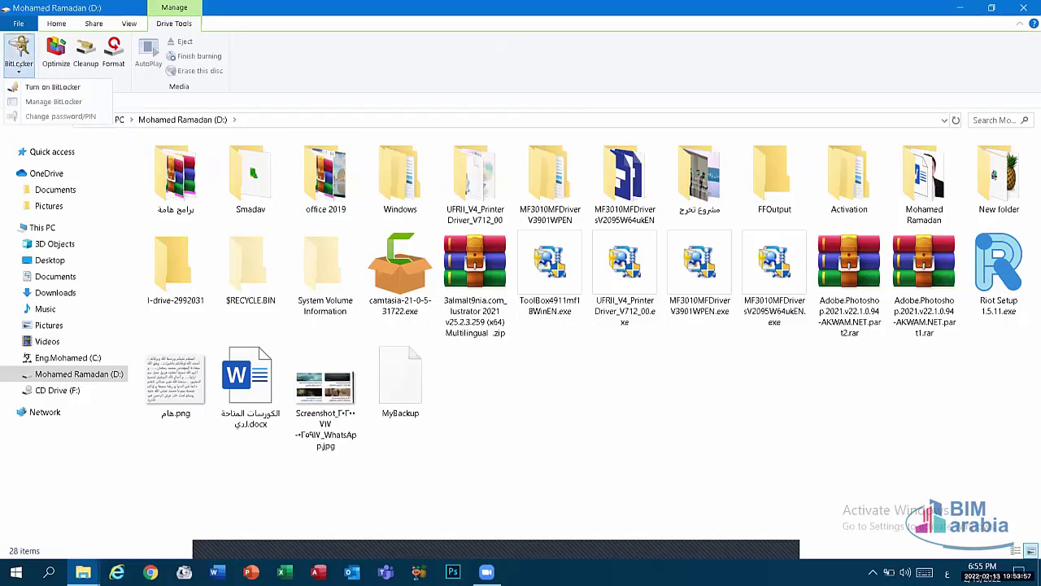
left_click(50, 87)
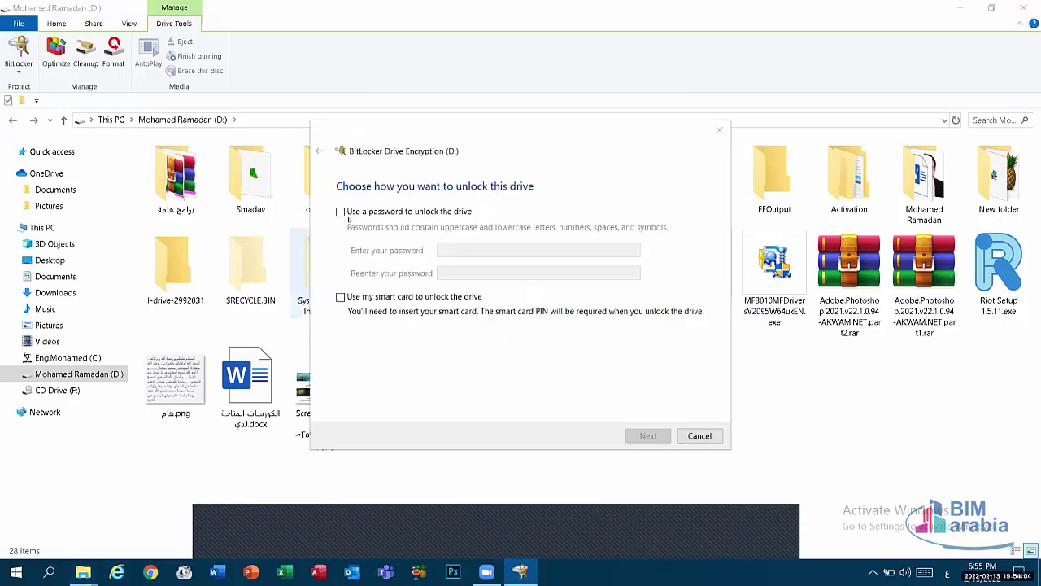
left_click(413, 209)
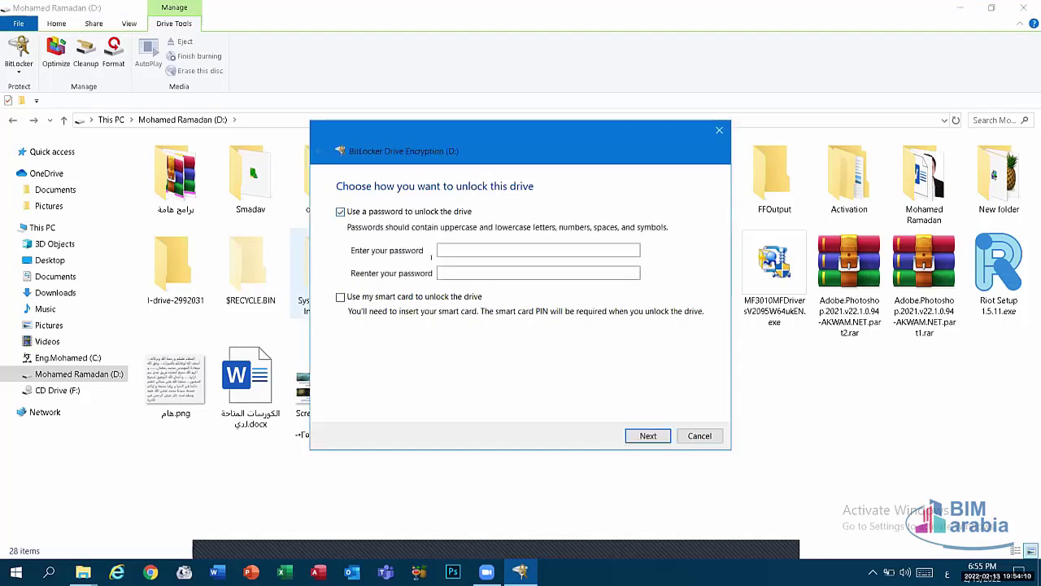
left_click(463, 269)
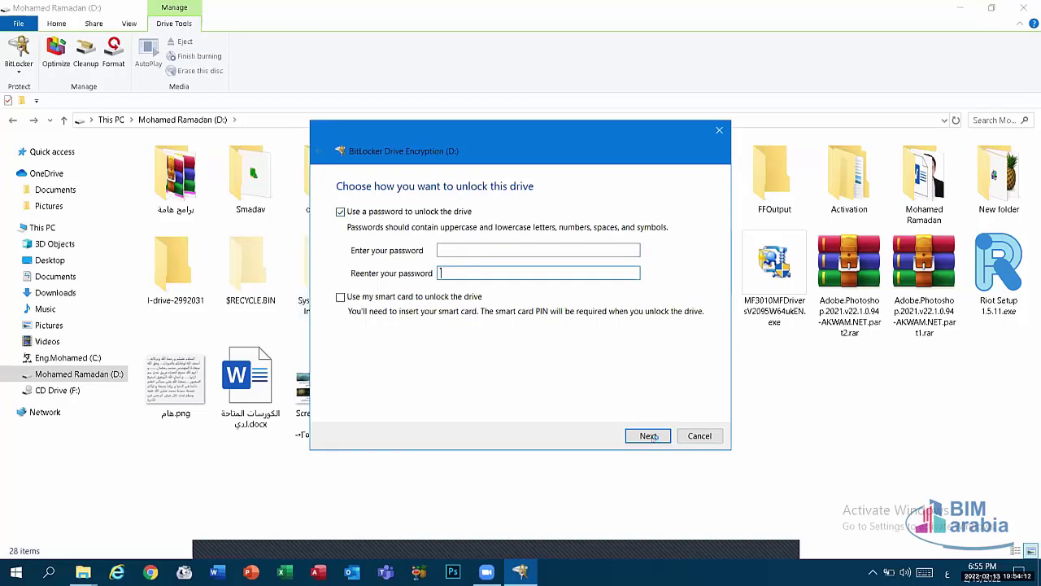
left_click(691, 432)
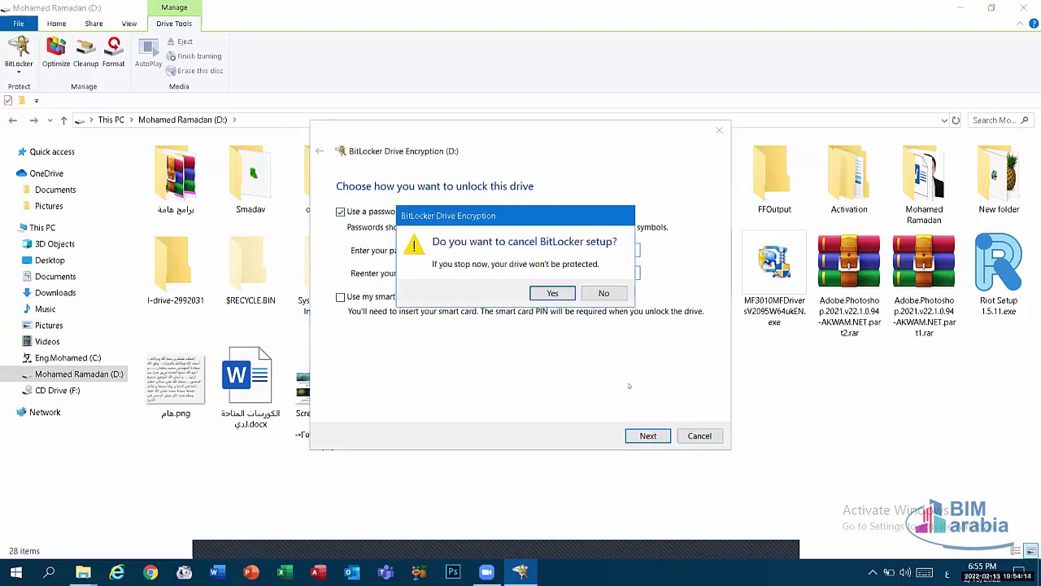
left_click(555, 290)
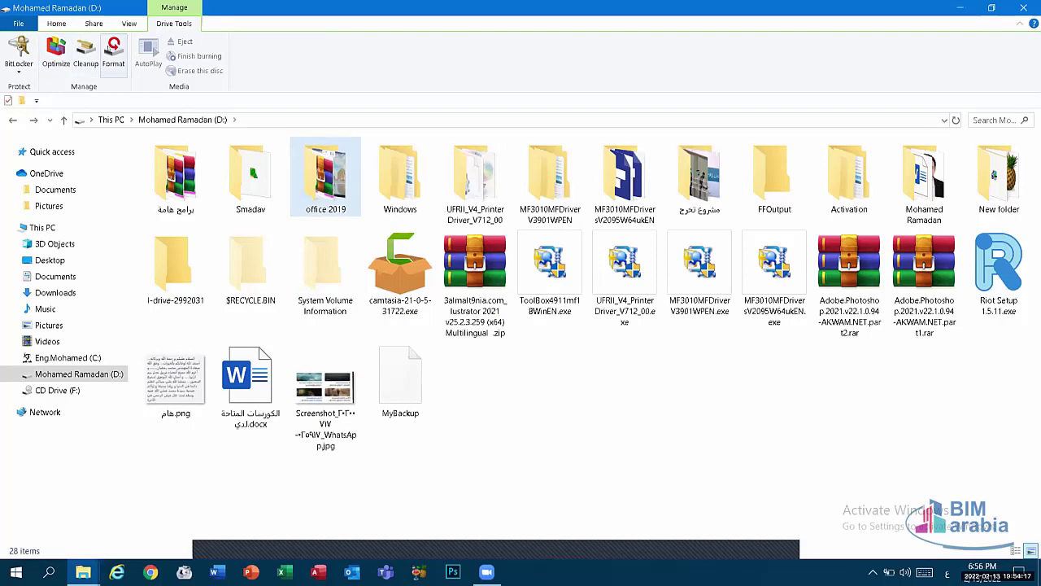
Select the Illustrator 2021 zip archive on drive D:, view its compressed folder extraction commands, and deselect it.
left_click(108, 51)
left_click(476, 269)
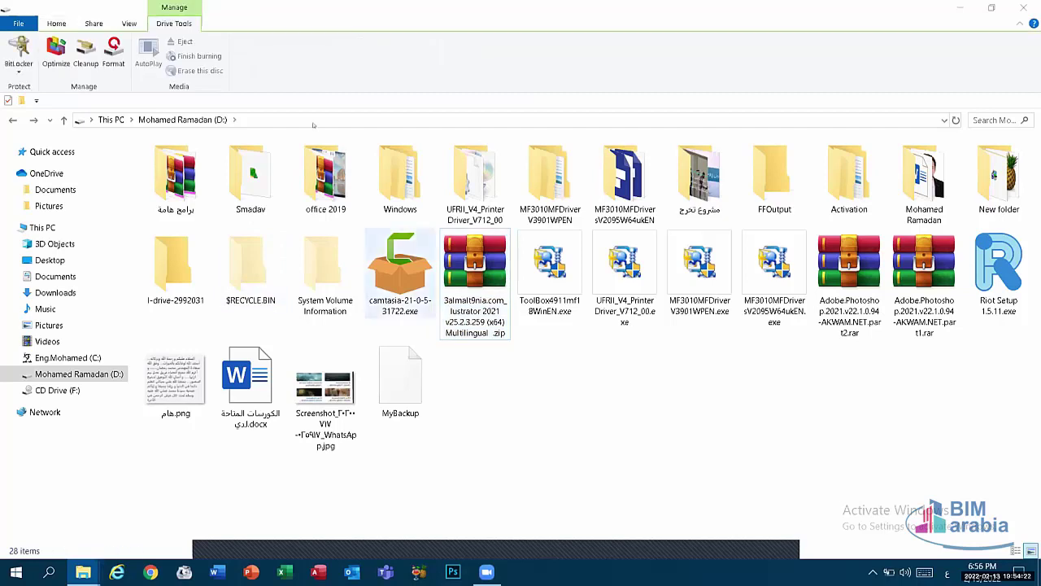
left_click(226, 23)
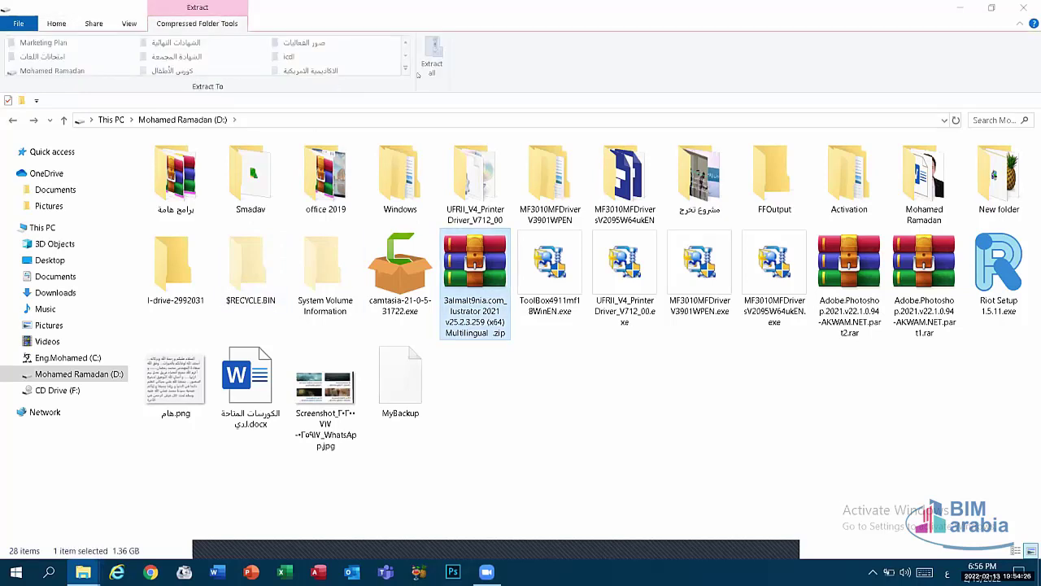
left_click(533, 368)
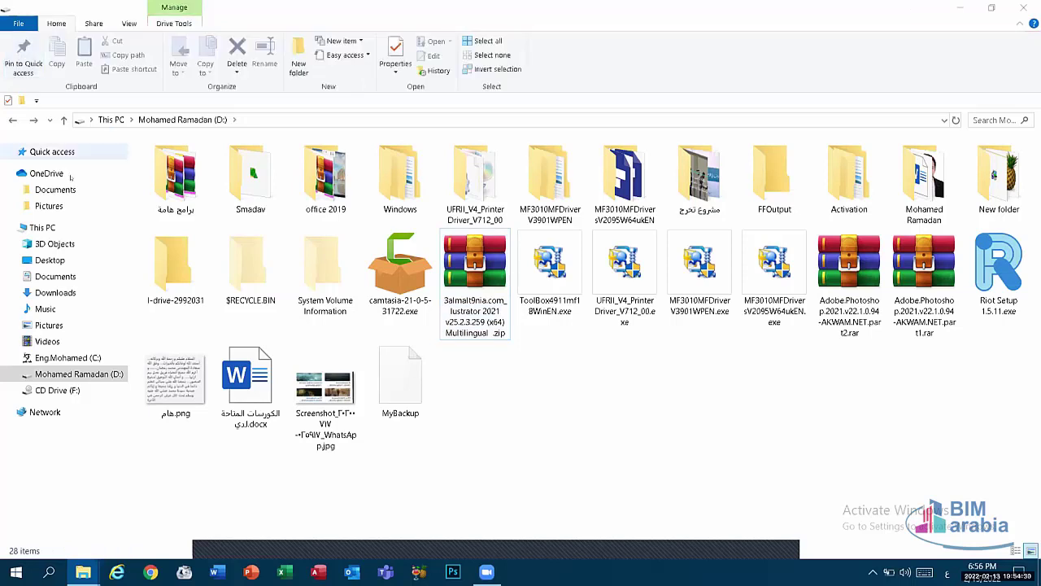
Open This PC and view its layout and display options.
left_click(82, 227)
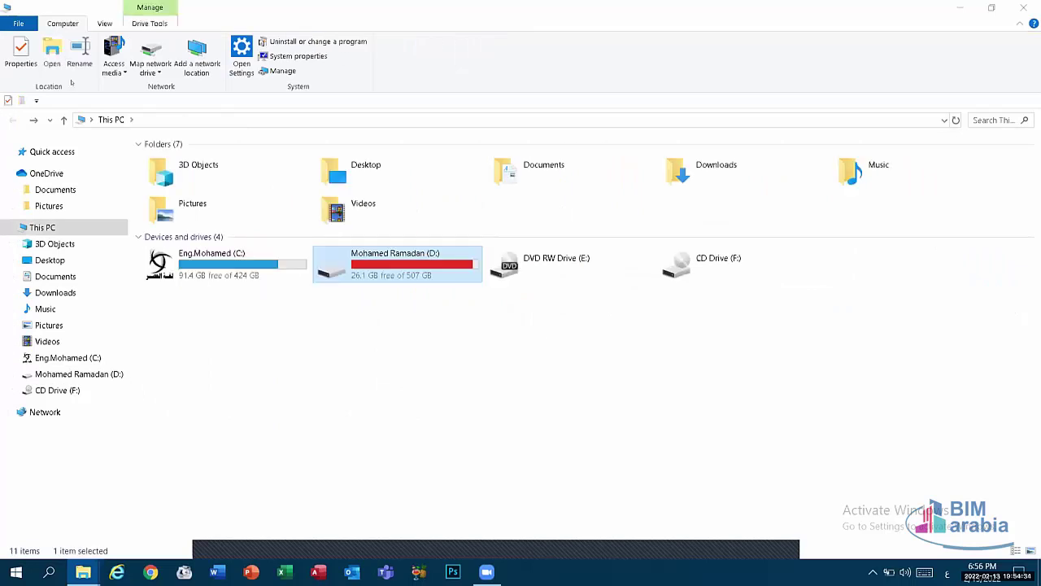
left_click(106, 23)
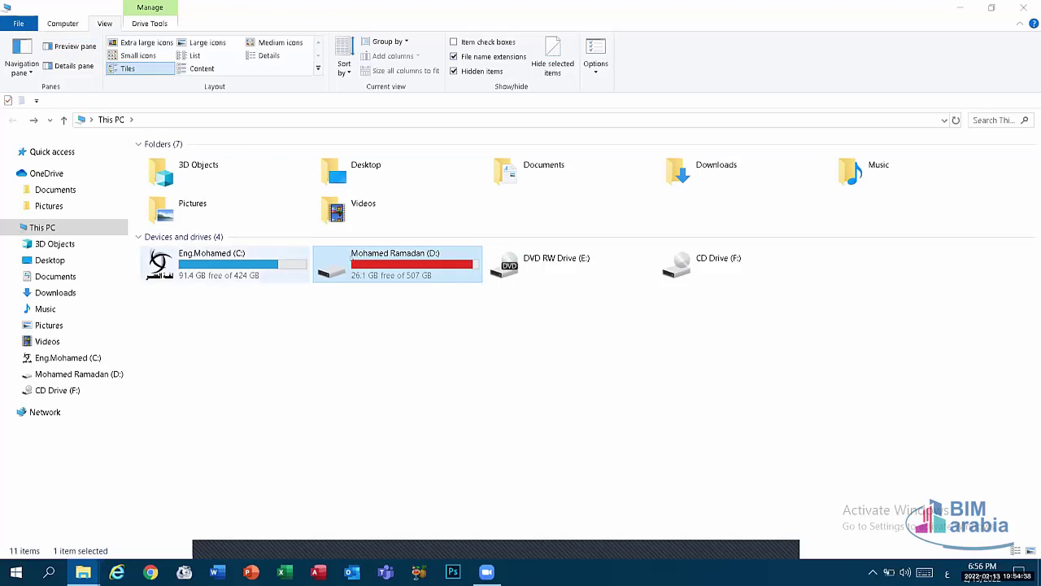
Open drive D: to view its home and sharing commands, return to This PC, compare the available commands there, and deselect the drive.
key("Return")
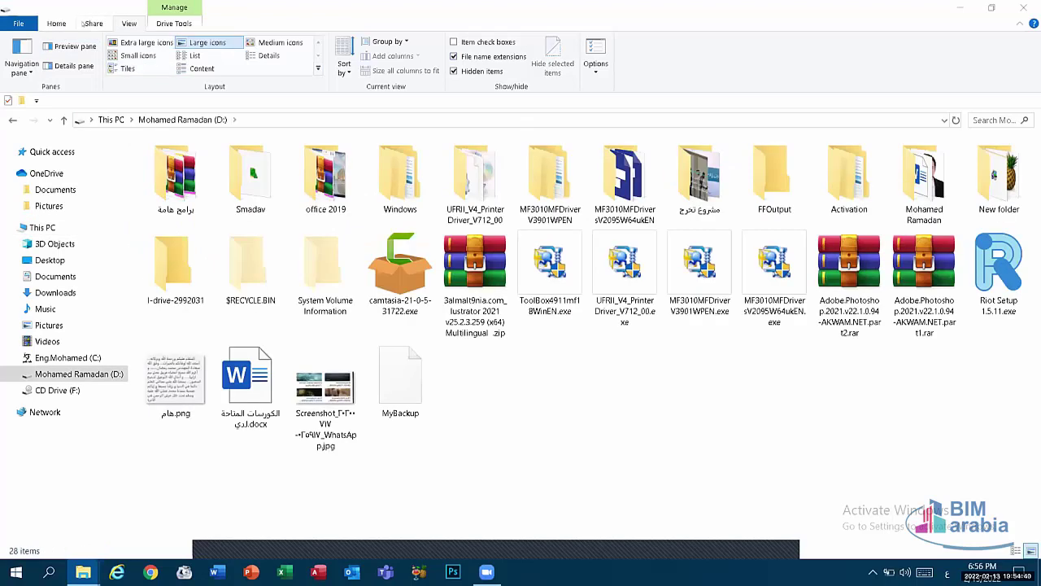
left_click(56, 24)
left_click(95, 24)
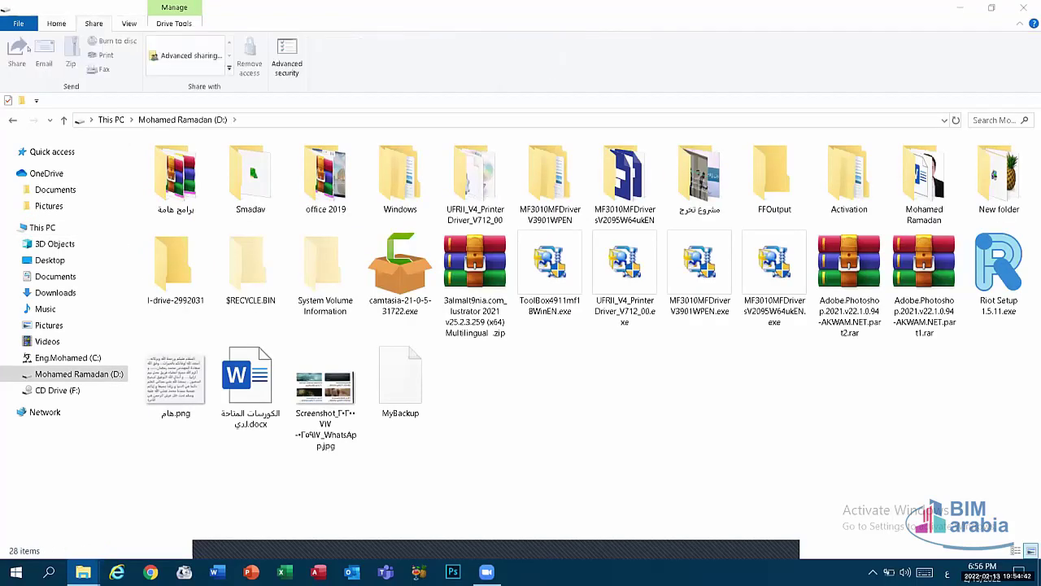
left_click(13, 121)
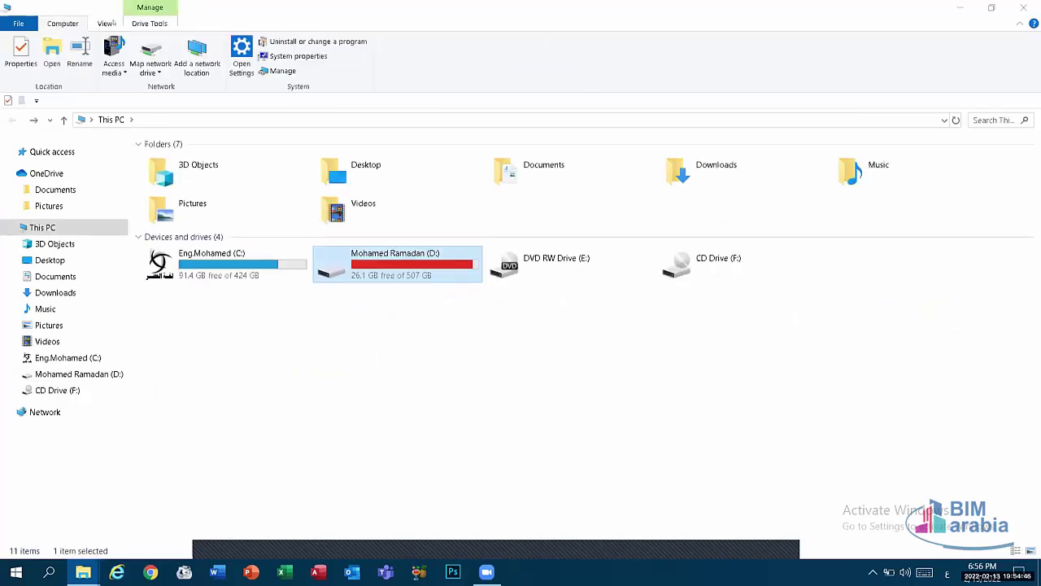
left_click(106, 23)
left_click(75, 24)
left_click(355, 334)
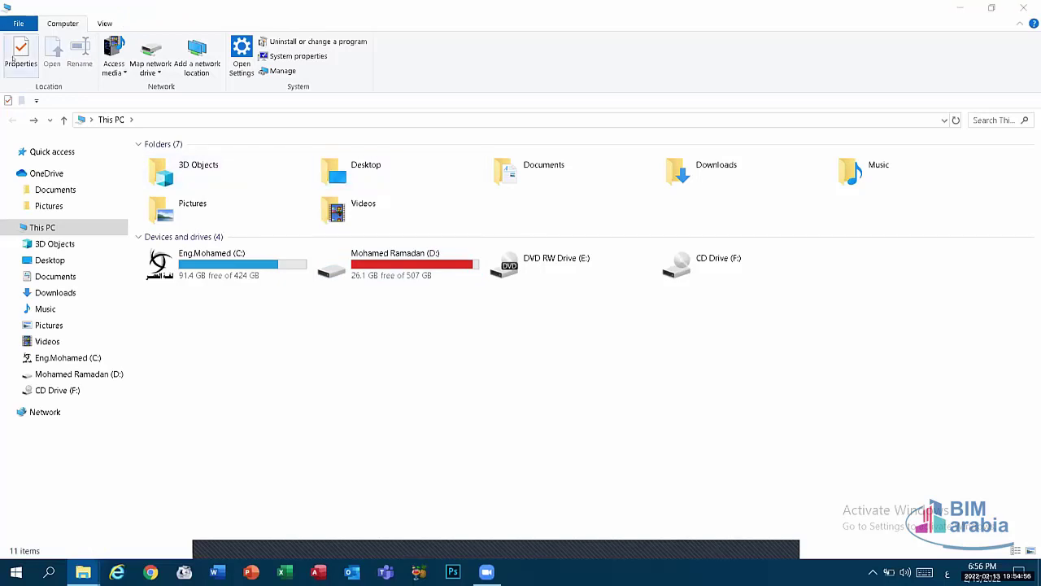
View the computer's basic system information from the This PC properties twice, closing the System window each time.
left_click(18, 59)
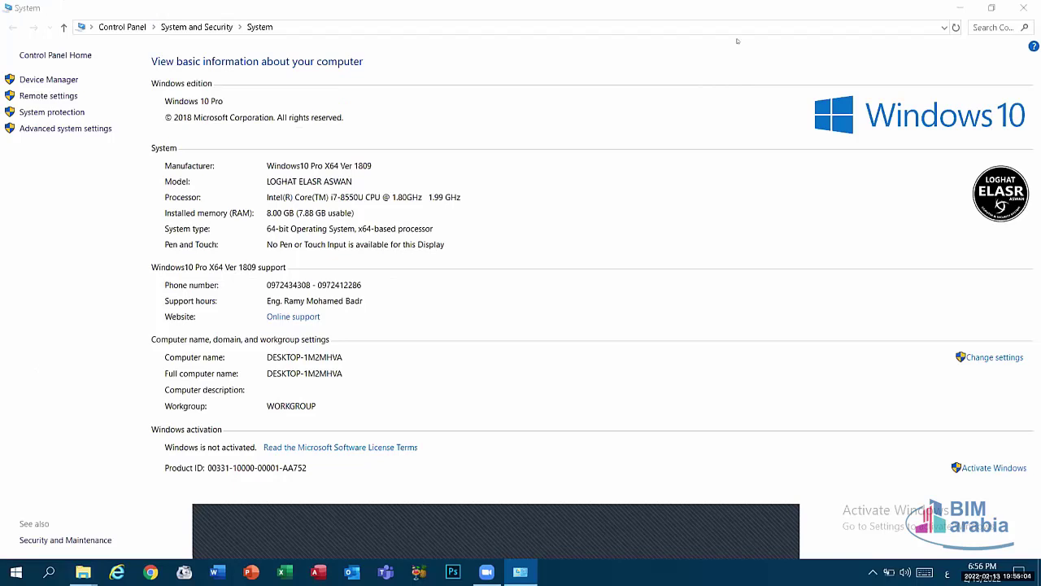
left_click(1023, 7)
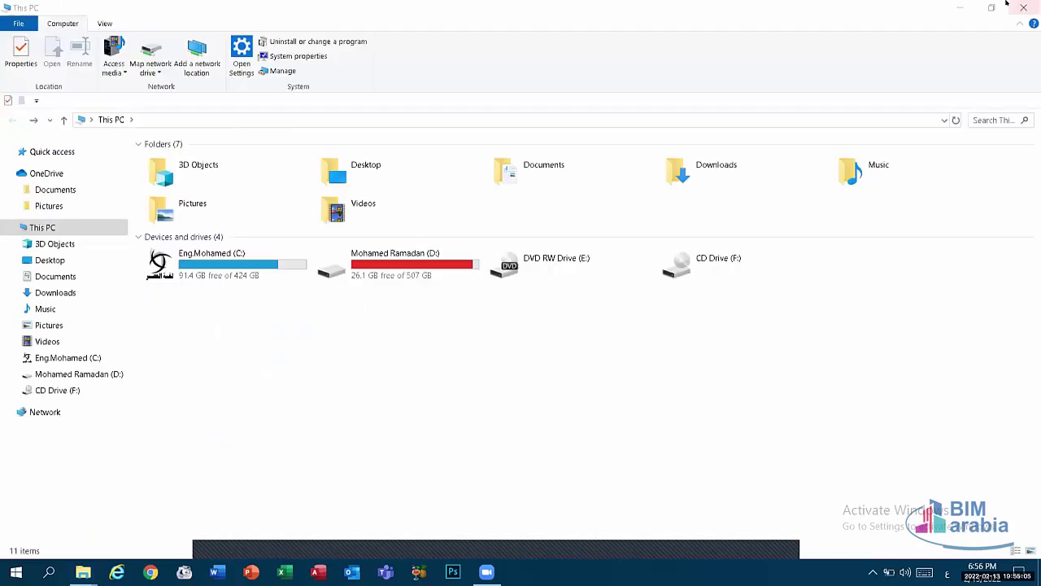
left_click(20, 53)
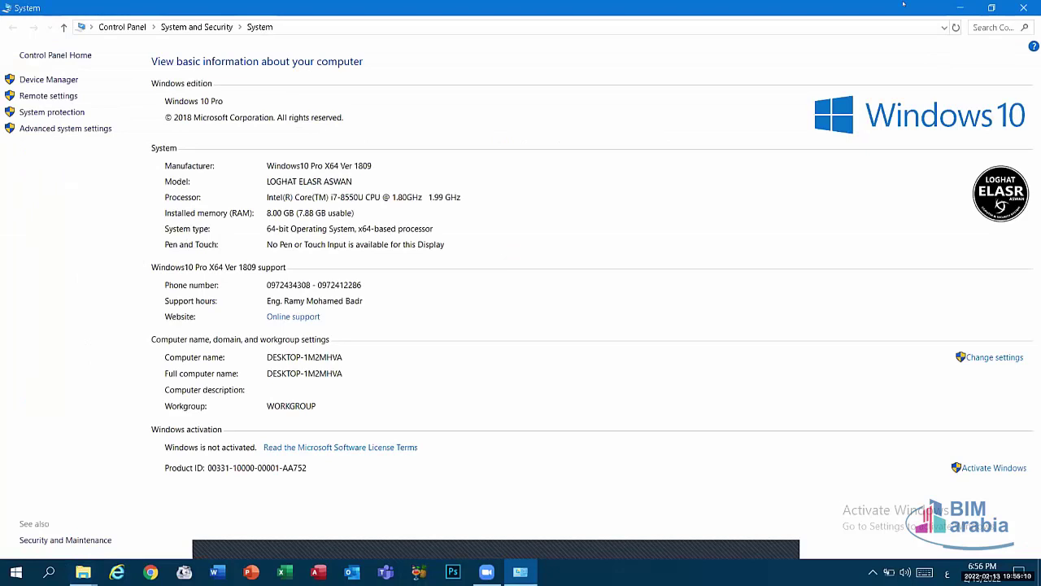
left_click(1024, 8)
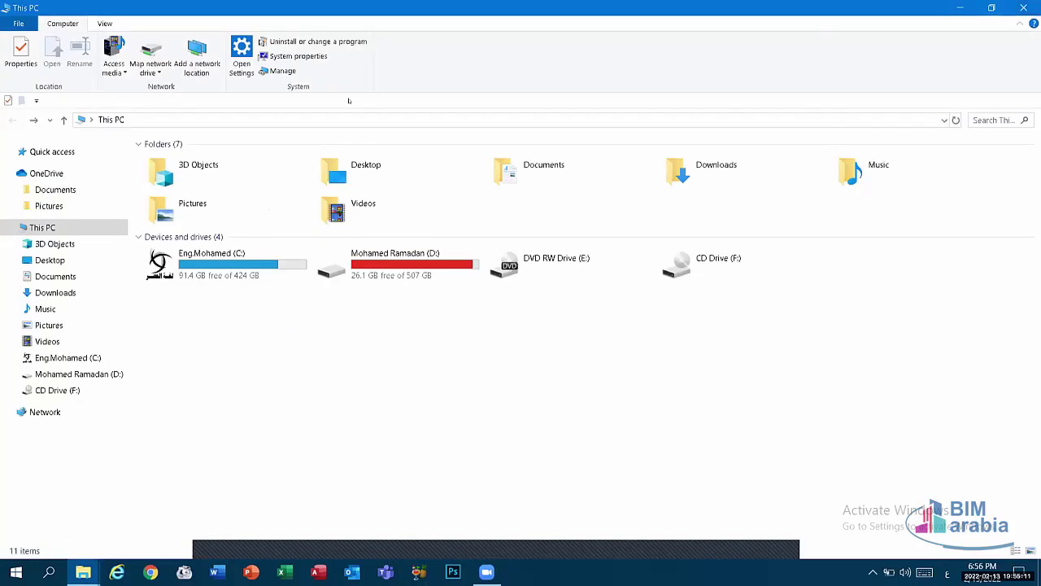
Select drive D: in This PC, open it with the Open command, and go back to This PC.
left_click(358, 272)
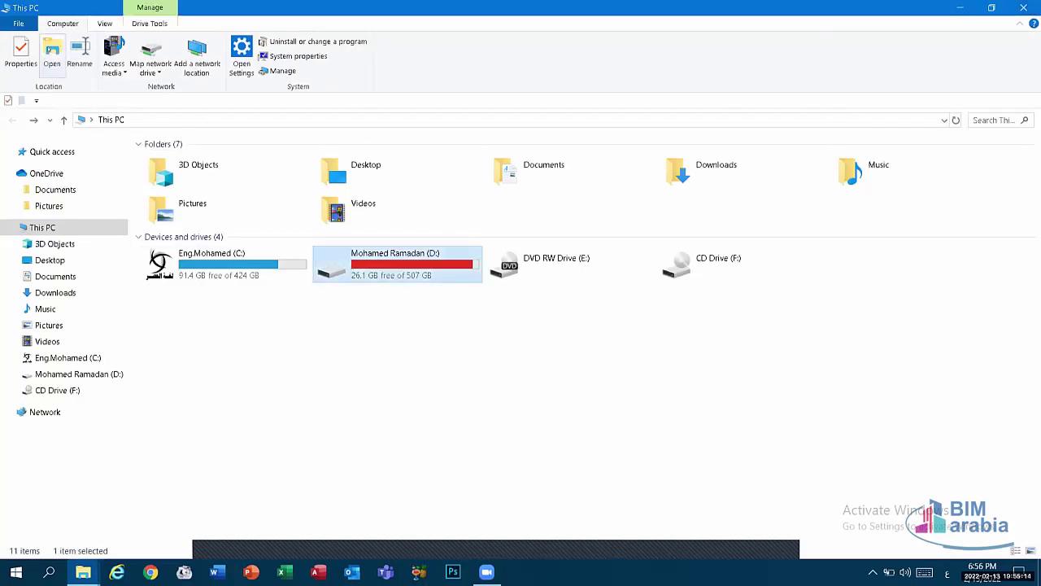
left_click(53, 50)
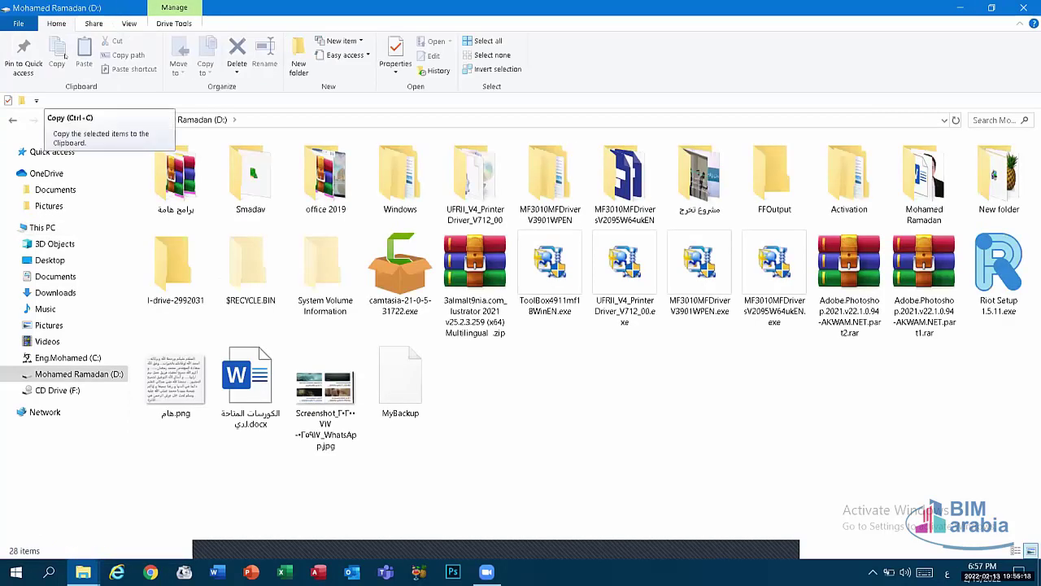
key("alt+Left")
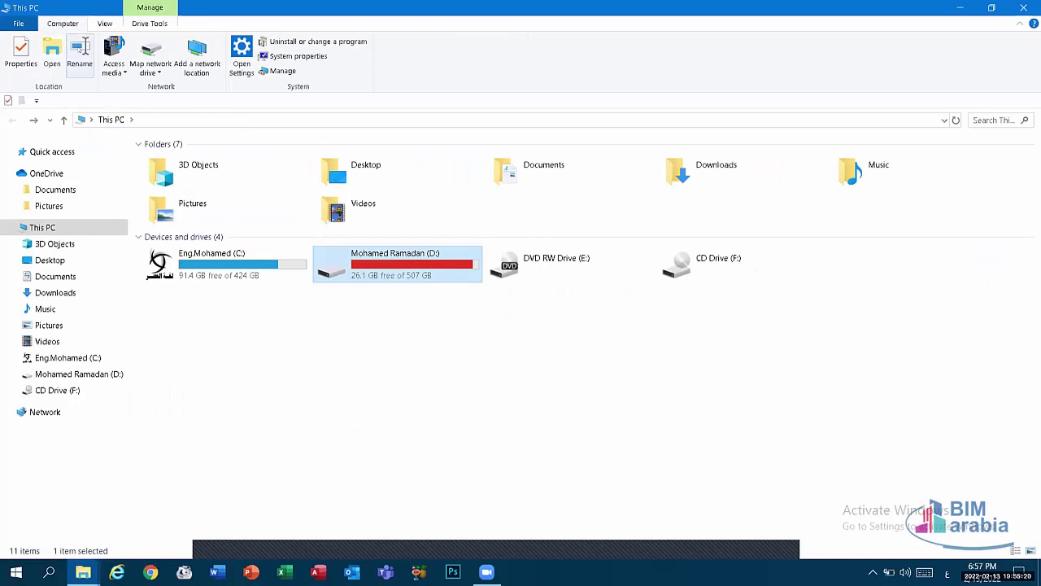
Start renaming drive D: and cancel, find the Rename option among the drive's context commands, and deselect the drive.
left_click(79, 56)
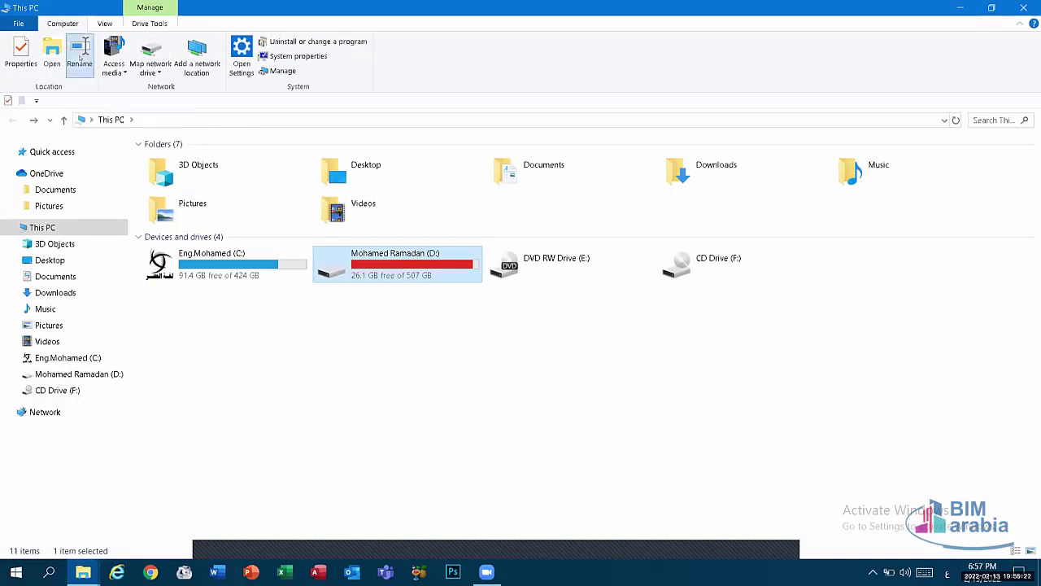
left_click(444, 335)
right_click(406, 264)
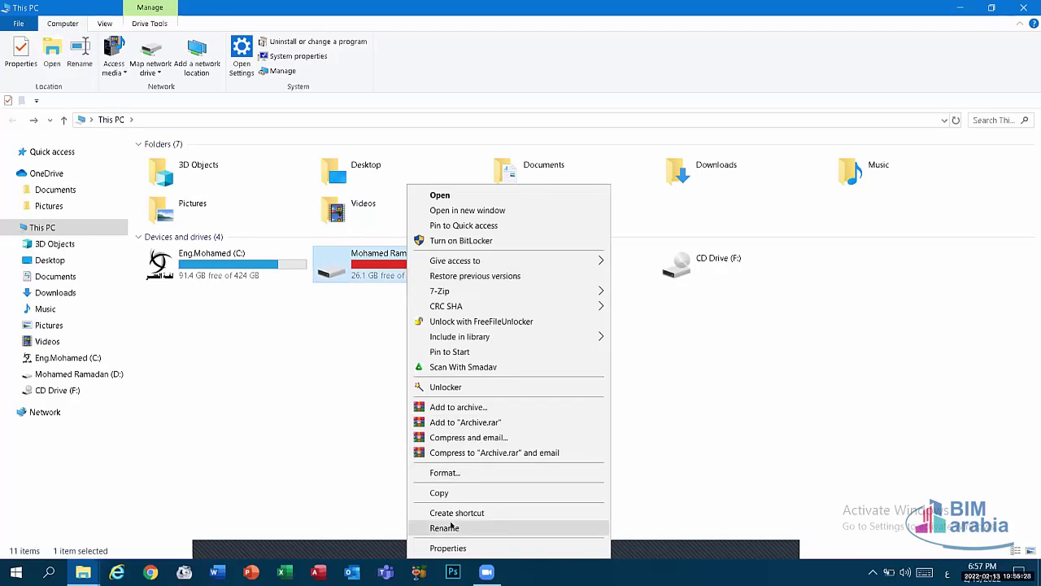
left_click(298, 399)
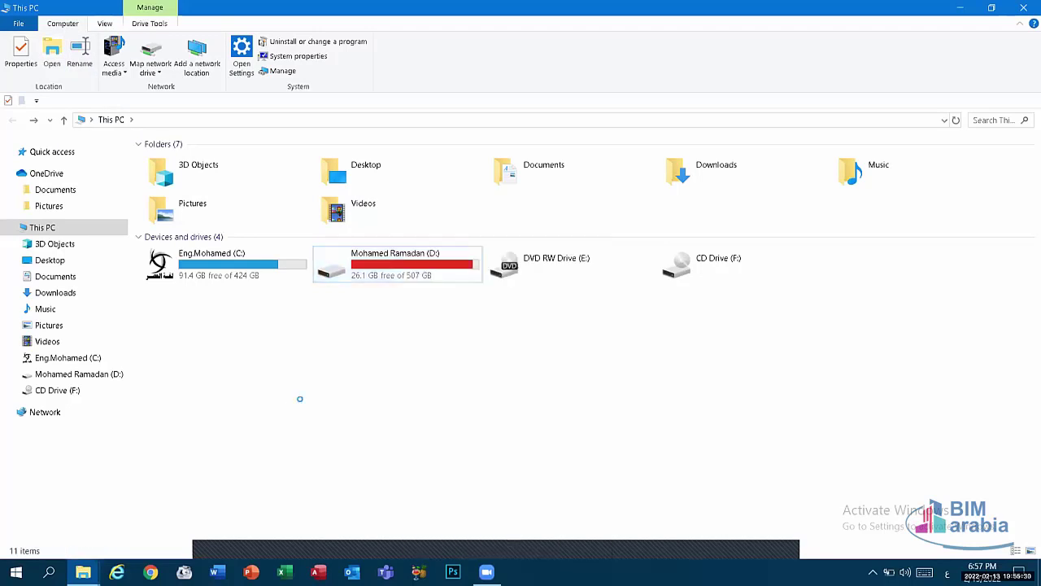
View the media server connection options and the options for mapping or disconnecting a network drive.
left_click(120, 73)
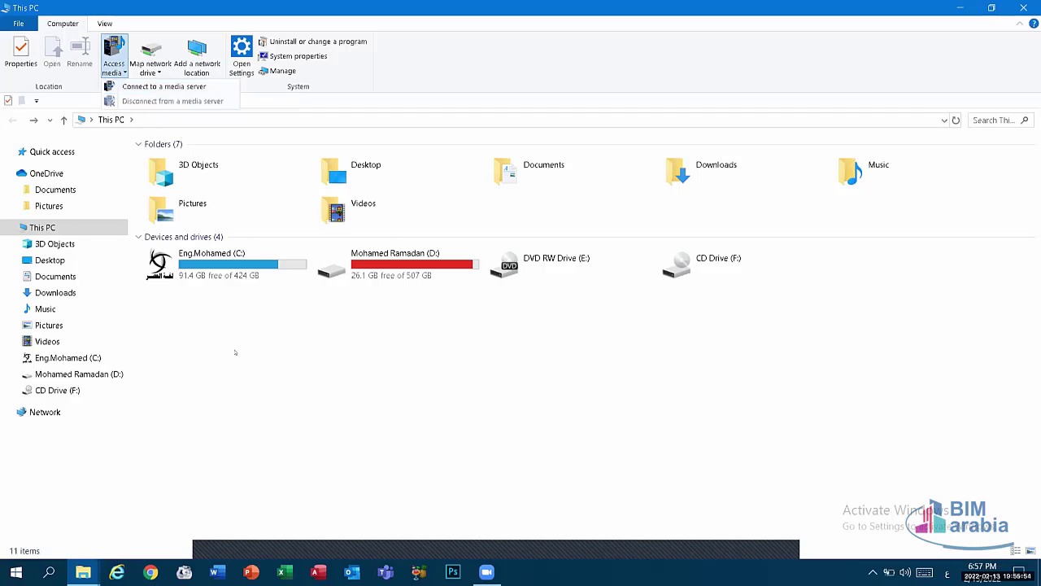
left_click(150, 65)
left_click(150, 65)
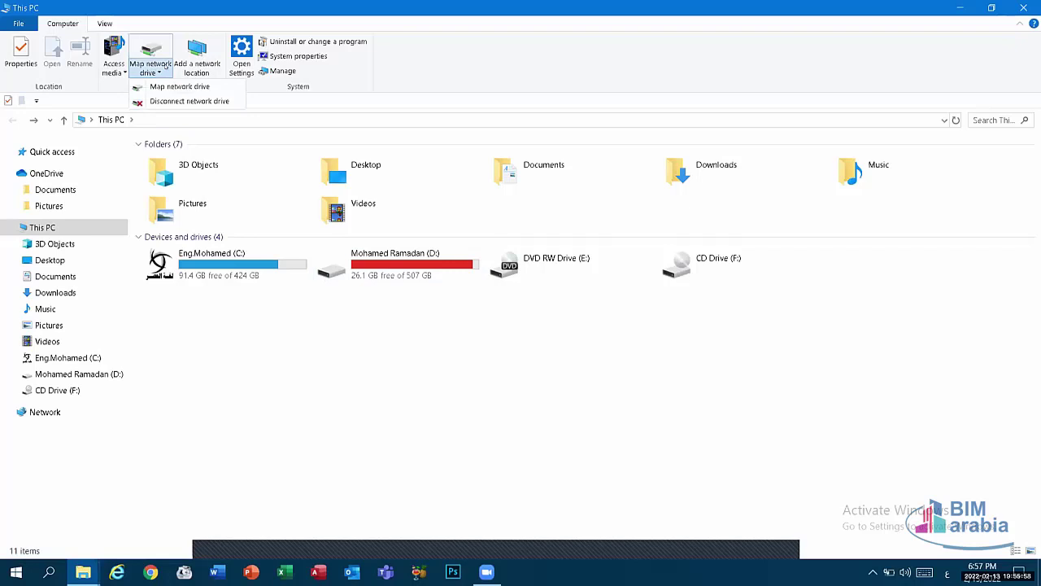
left_click(159, 72)
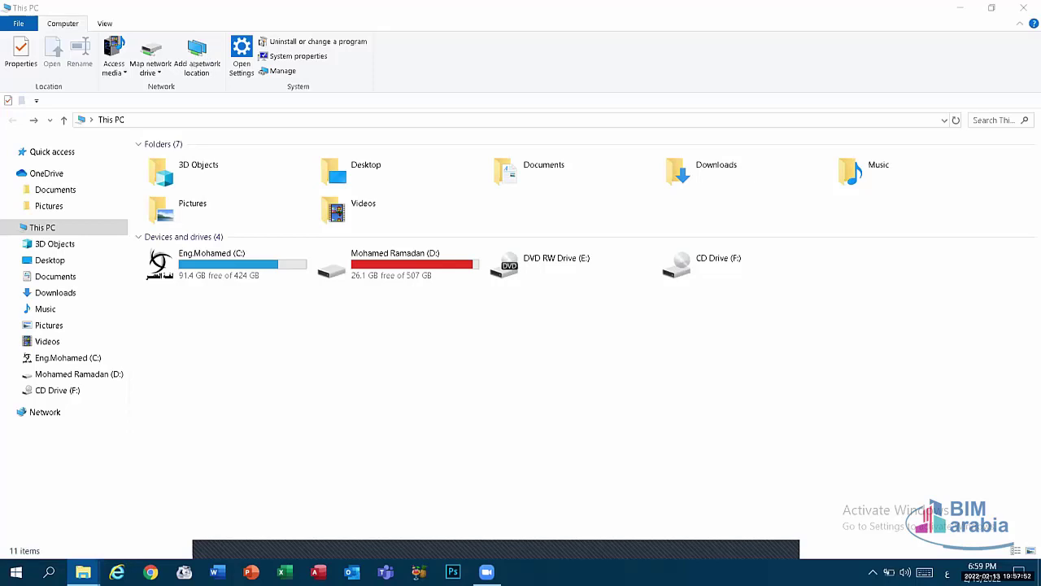
Go through the Add Network Location wizard with a custom network location as far as the address entry, and cancel it.
left_click(196, 57)
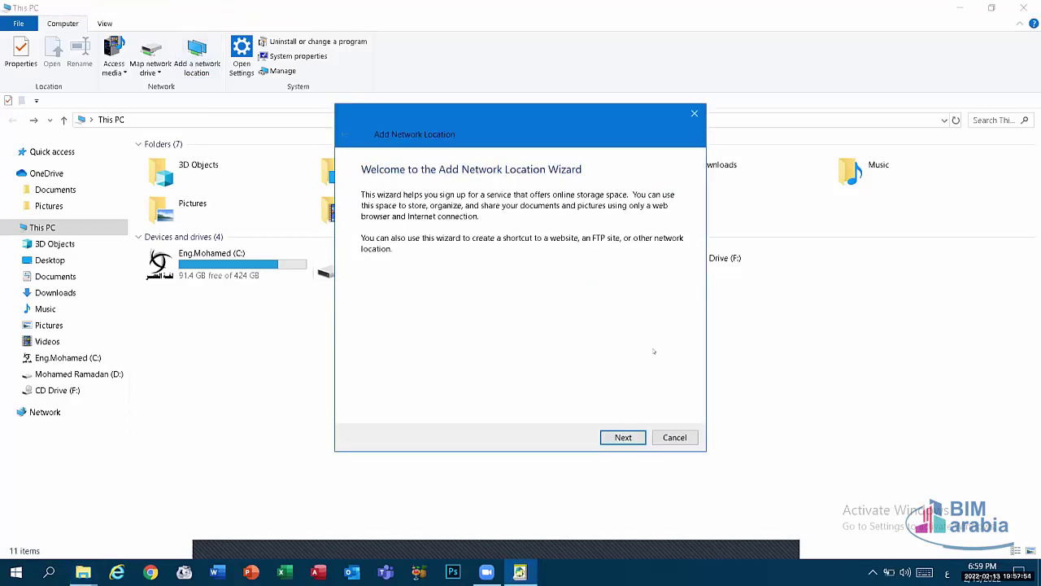
left_click(621, 434)
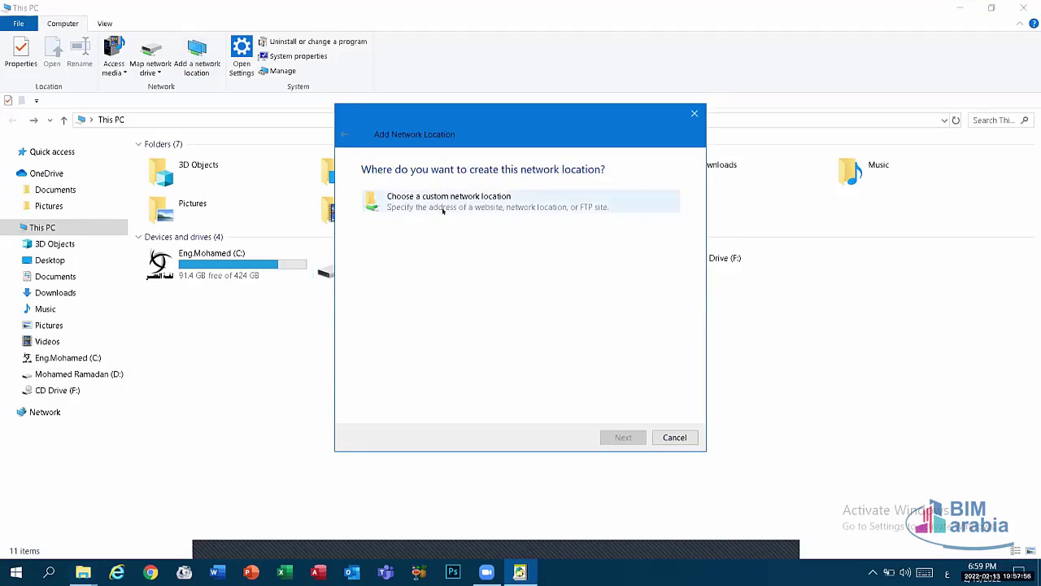
left_click(437, 207)
left_click(625, 437)
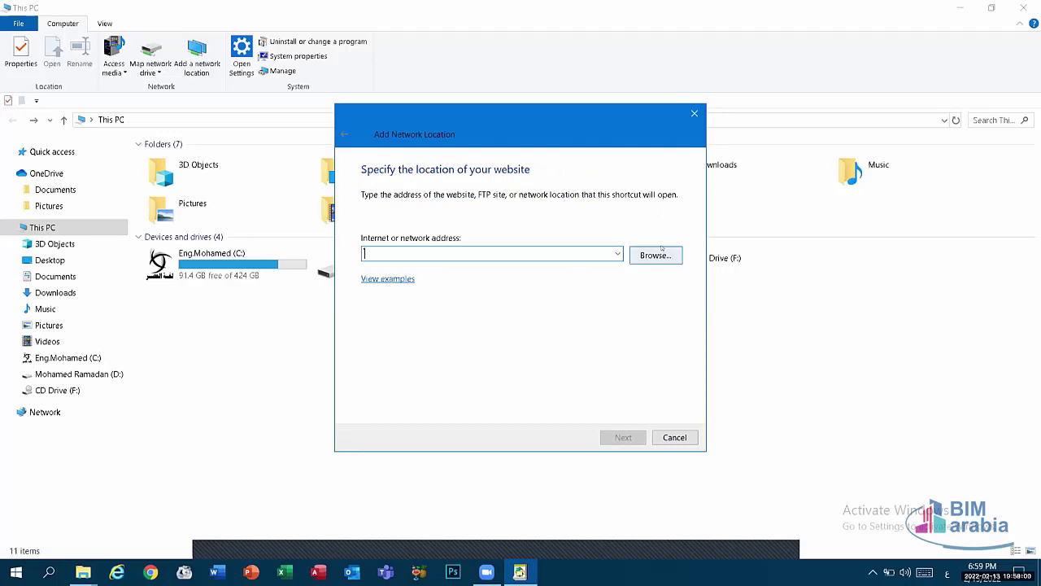
left_click(695, 112)
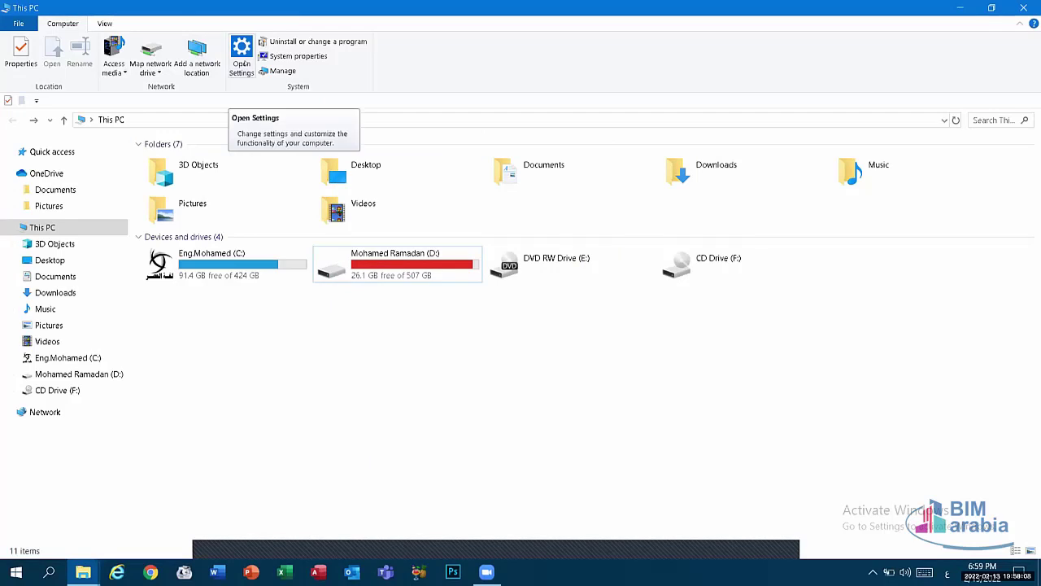
View the Windows Settings home page and the uninstall options for Adobe After Effects CC 2019, closing Settings after each.
left_click(241, 56)
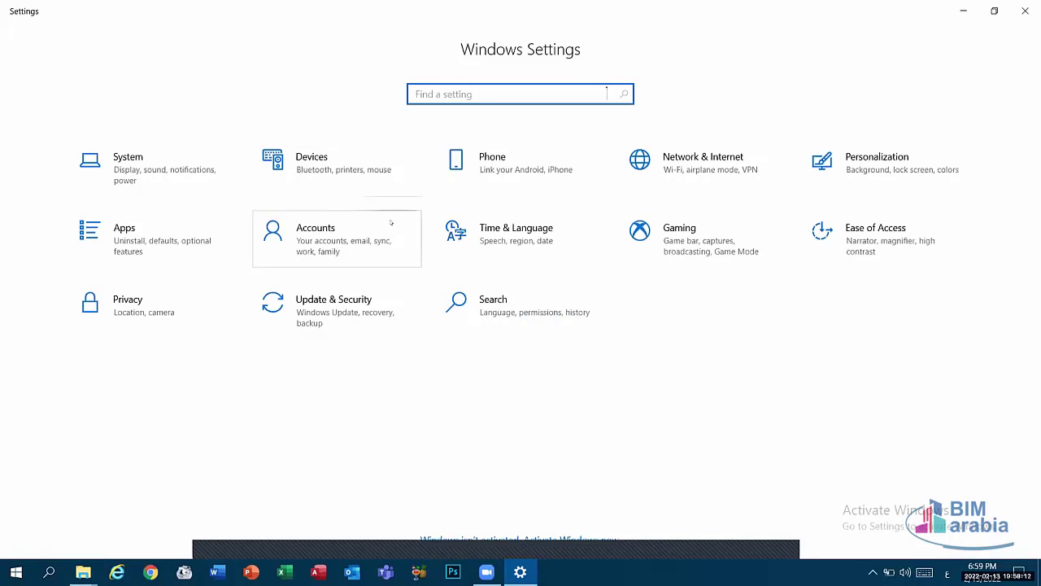
left_click(1025, 8)
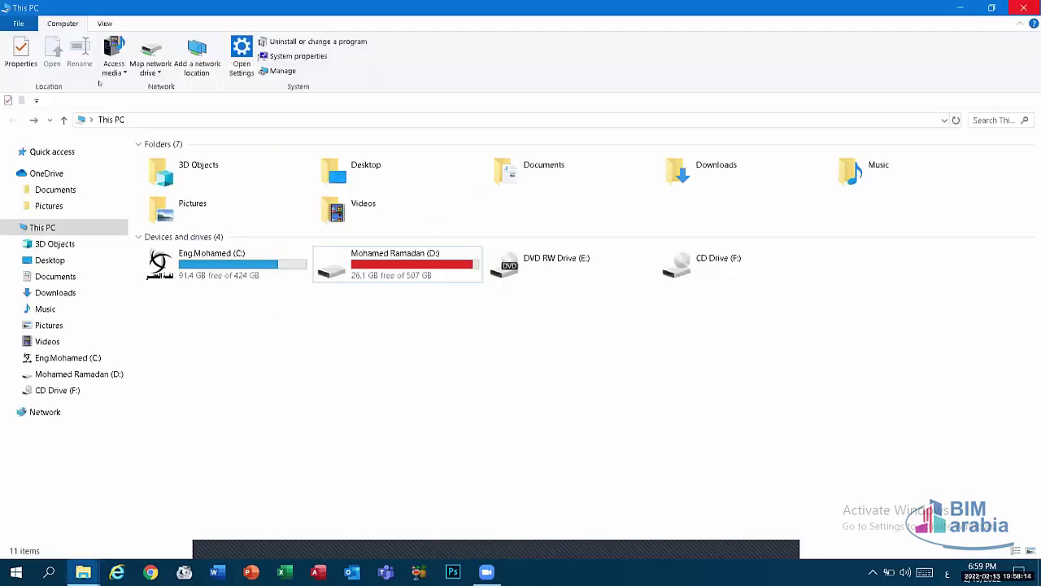
left_click(324, 42)
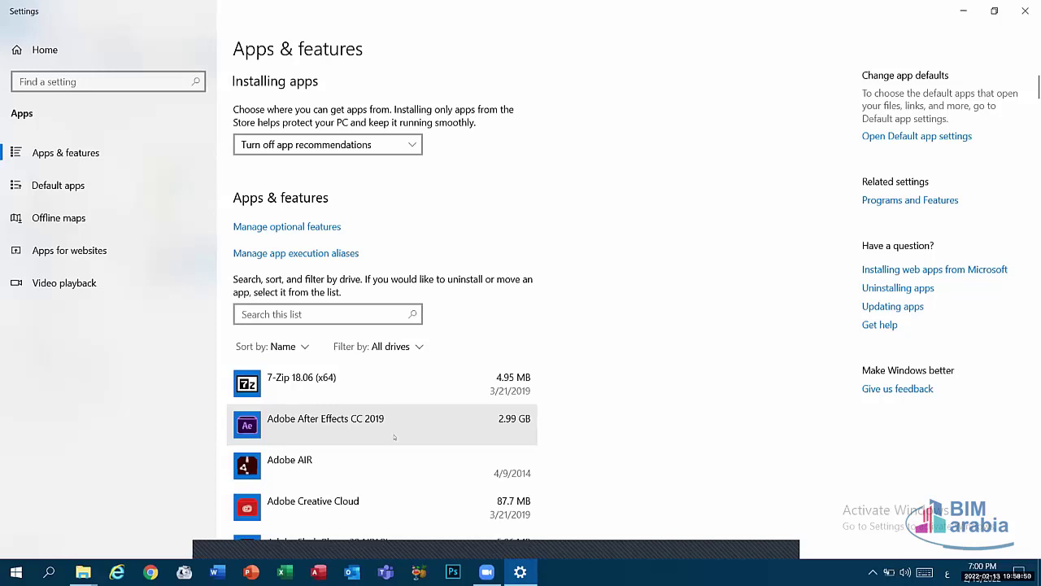
left_click(393, 433)
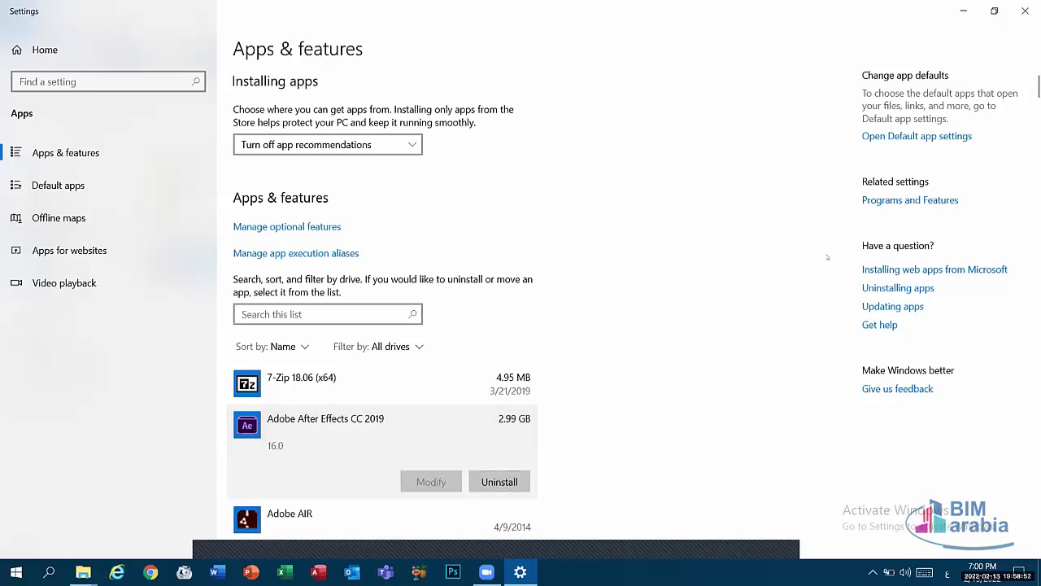
key("alt+F4")
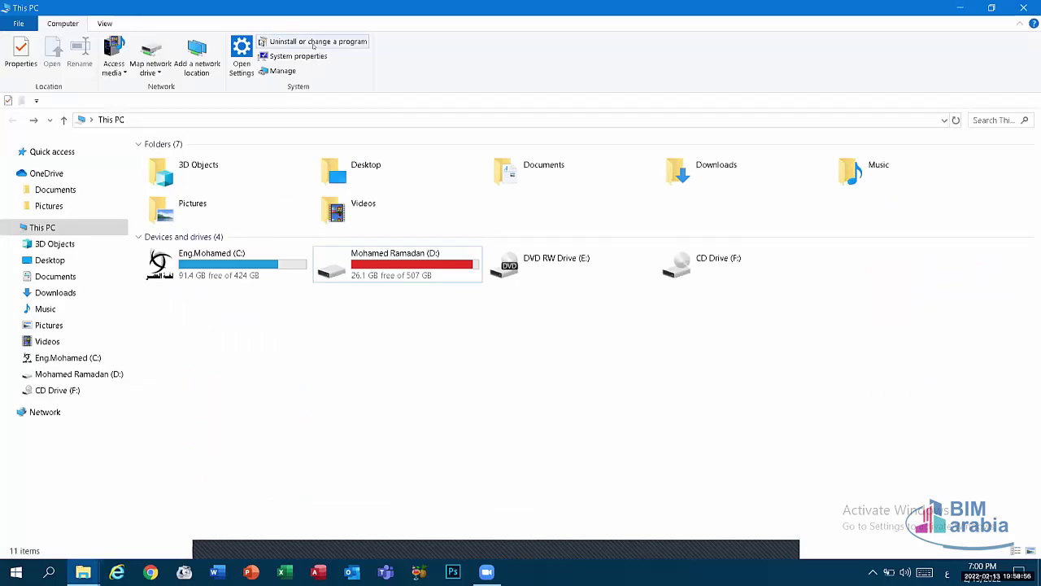
Reopen the installed apps list, view the uninstall options for Adobe Creative Cloud, and close Settings.
left_click(313, 44)
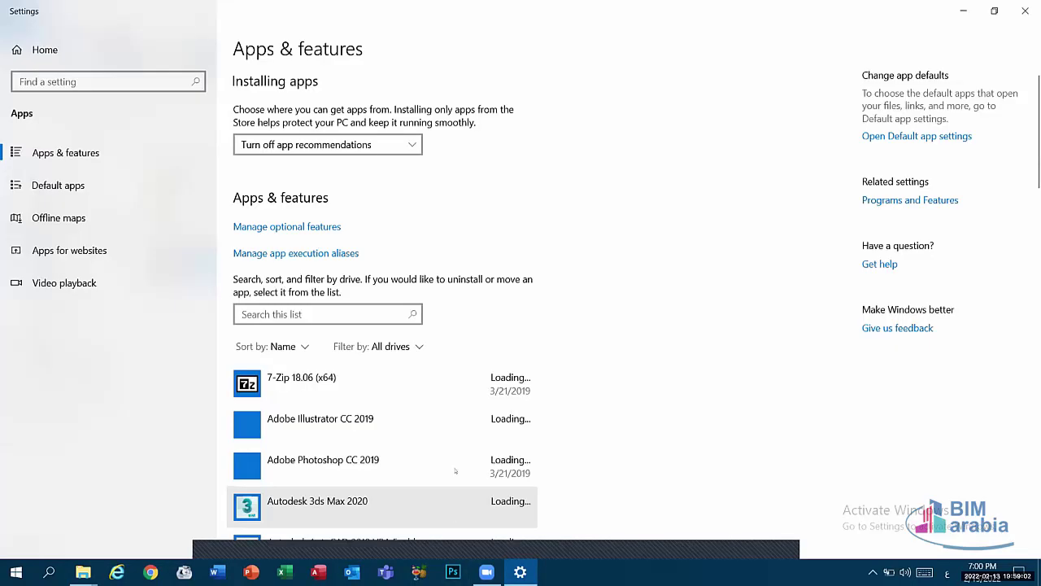
left_click(456, 512)
scroll(455, 513, "down", 2)
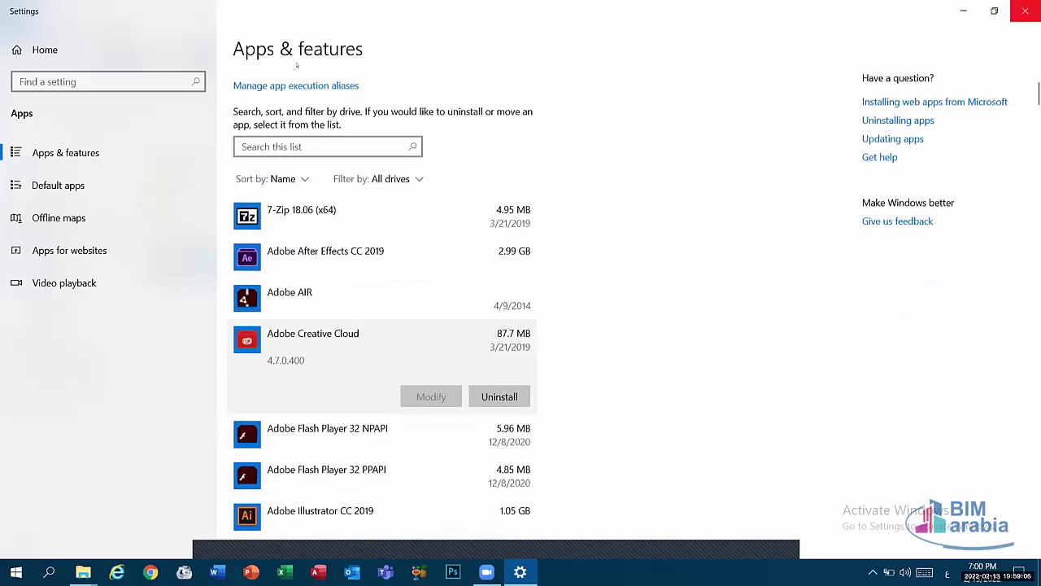
left_click(1025, 10)
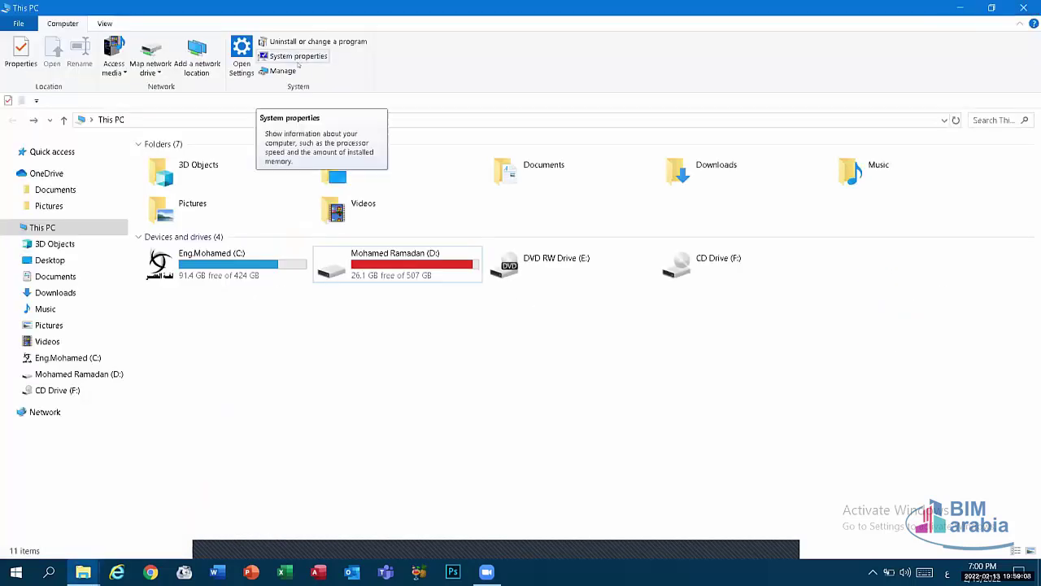
View the PC's About page, its display, power and sleep, and storage settings, and return to This PC.
left_click(291, 59)
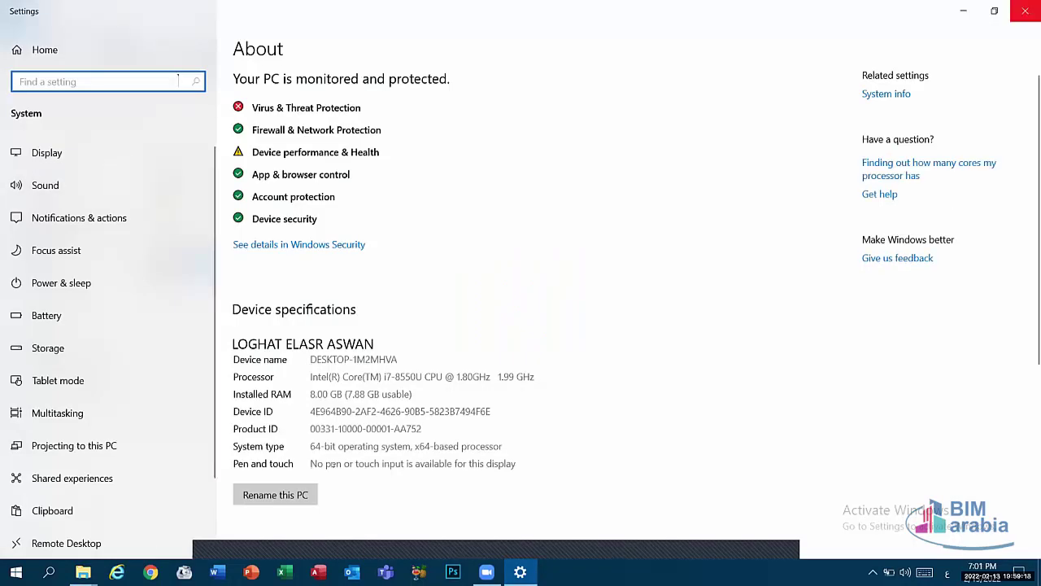
key("alt+F4")
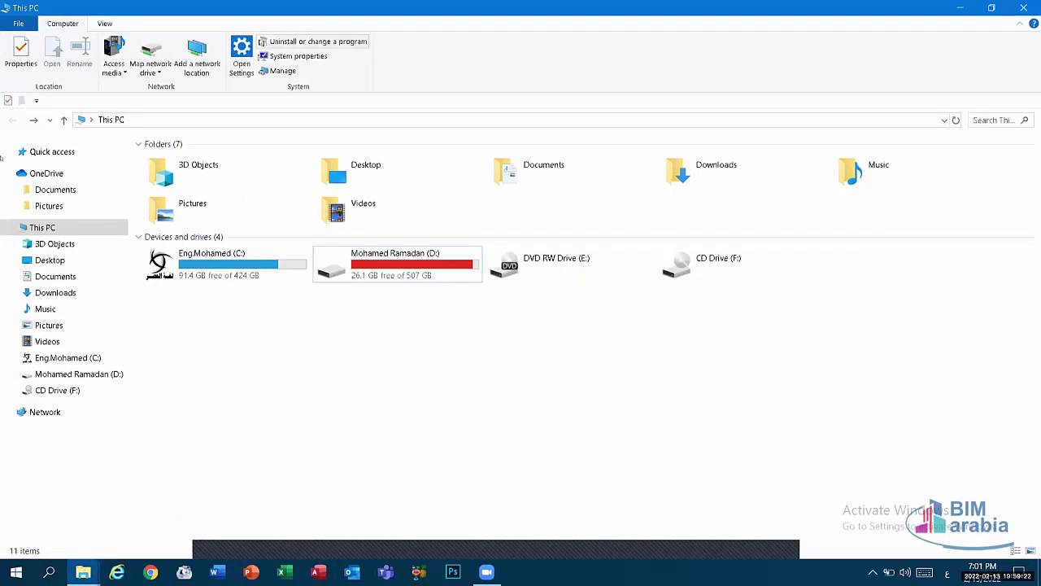
key("super+Pause")
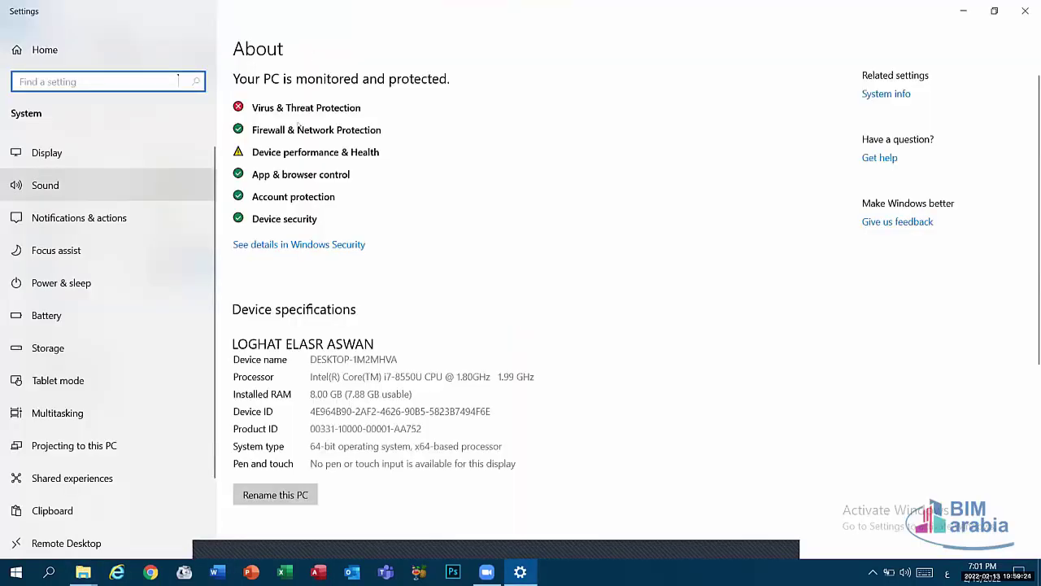
left_click(47, 153)
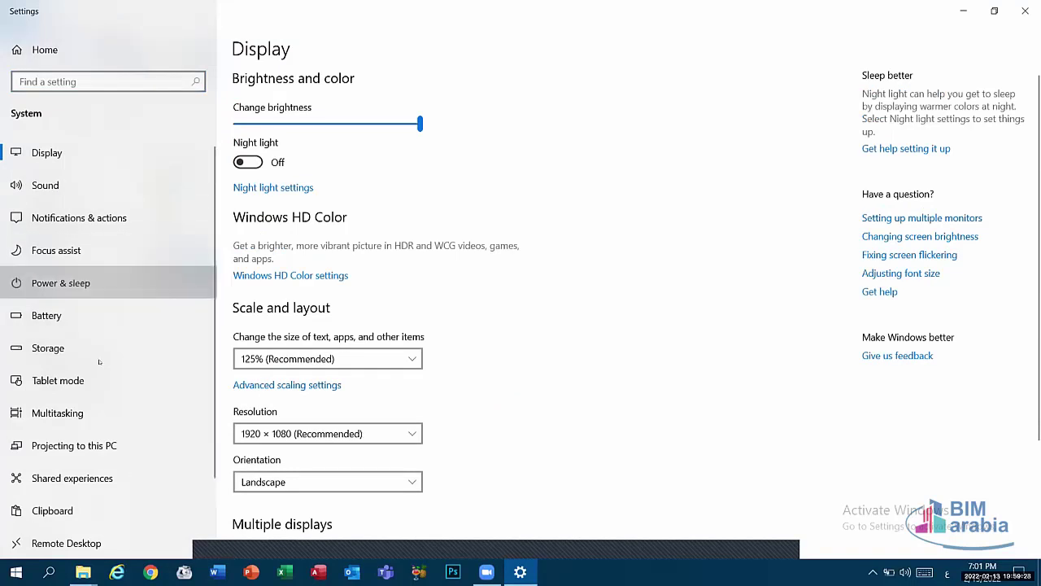
left_click(61, 282)
left_click(48, 347)
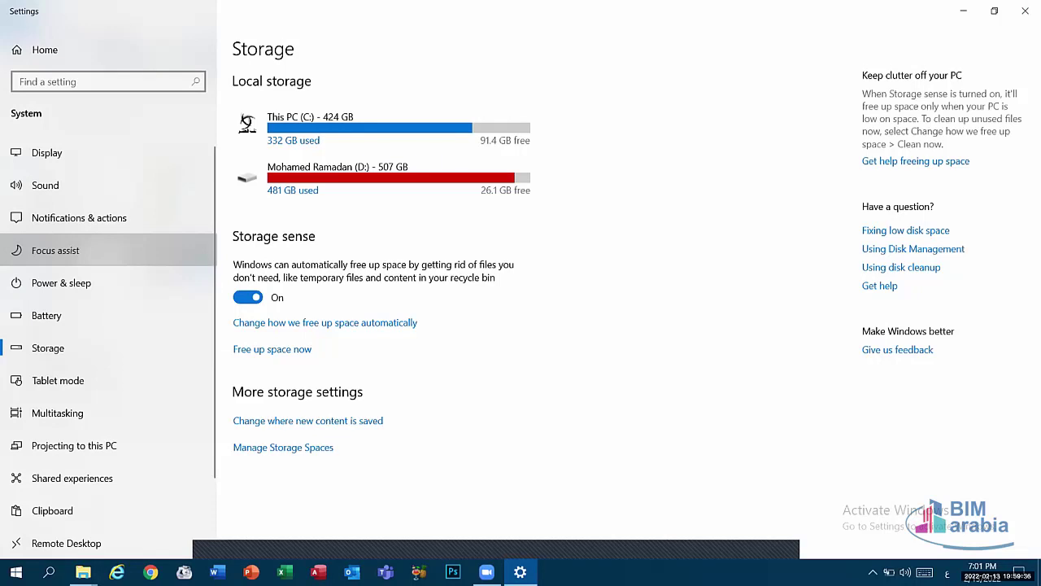
key("super+e")
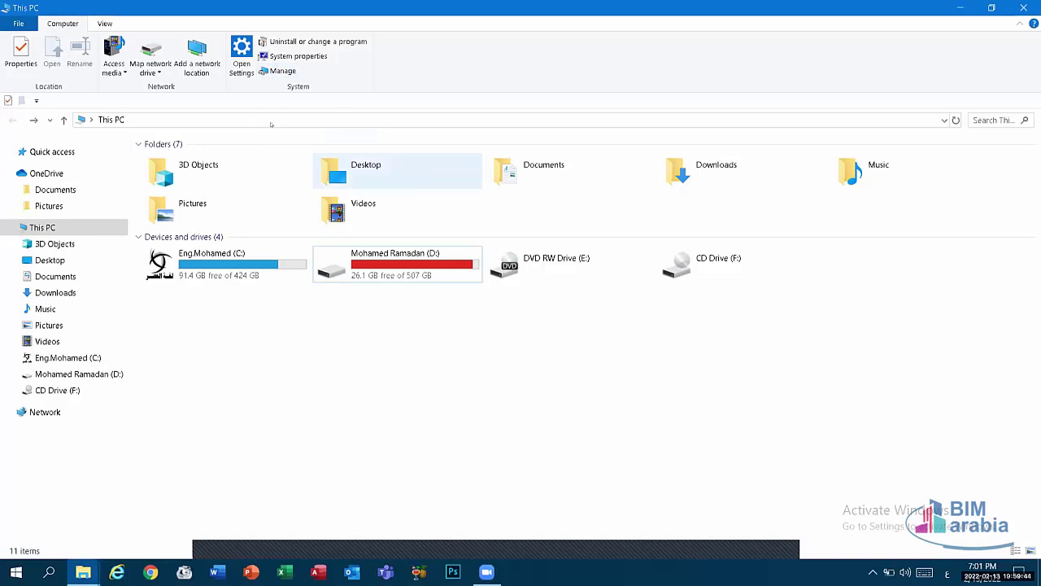
Open Device Manager in Computer Management and examine the biometric, display adapter, DVD/CD-ROM drive and monitor categories.
left_click(281, 71)
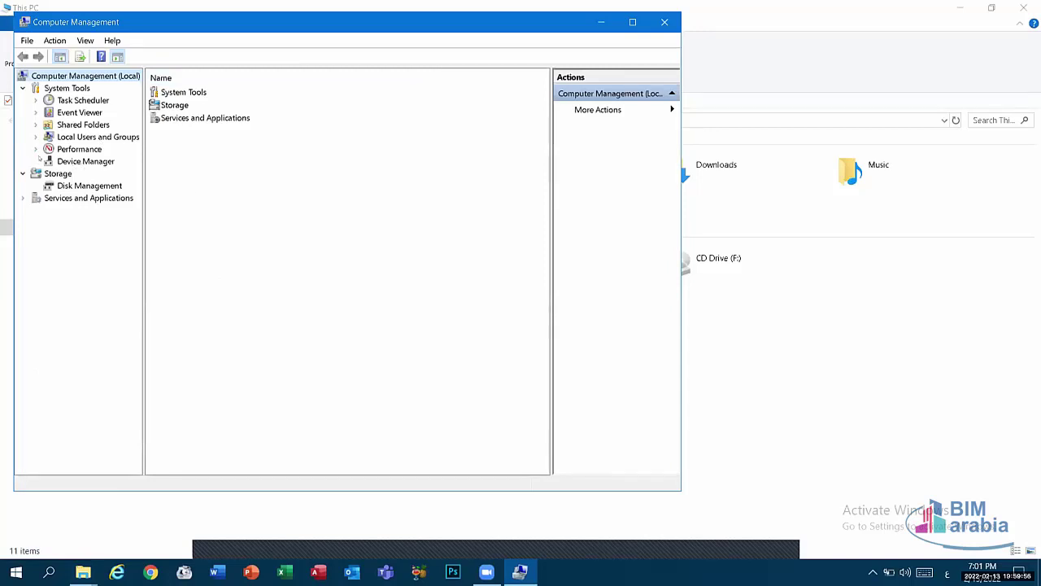
left_click(85, 162)
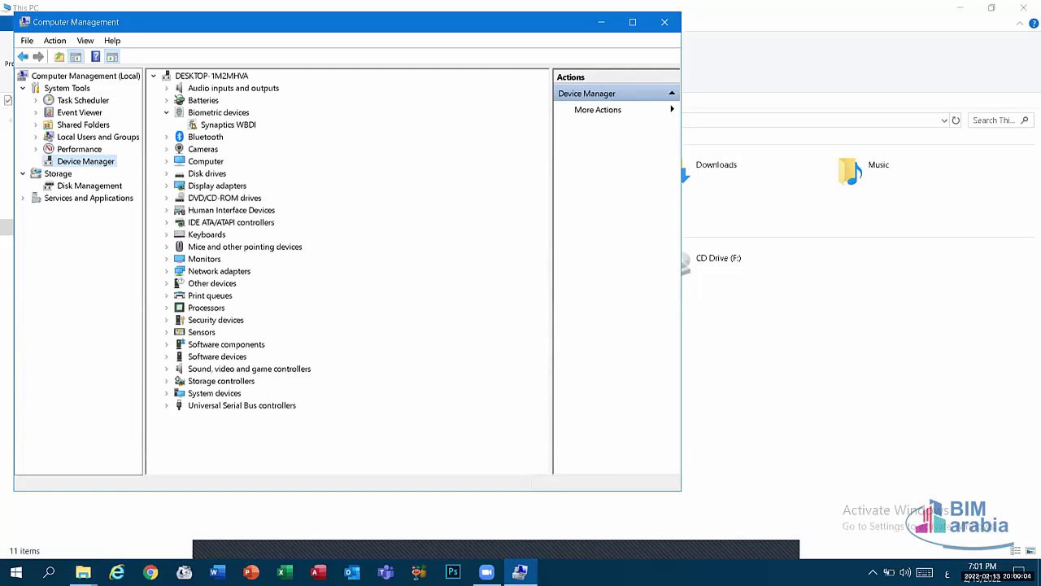
left_click(213, 125)
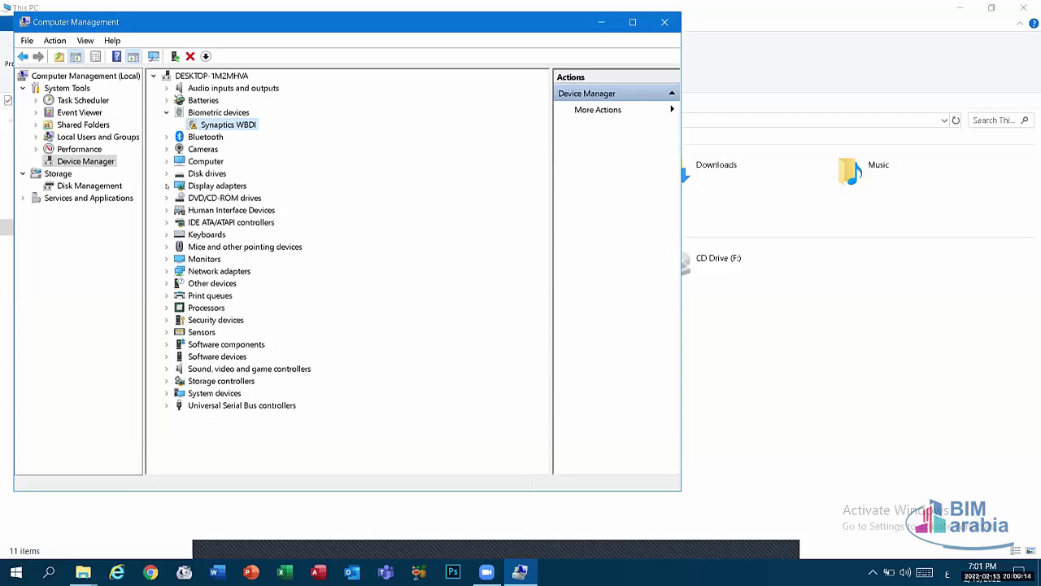
left_click(167, 186)
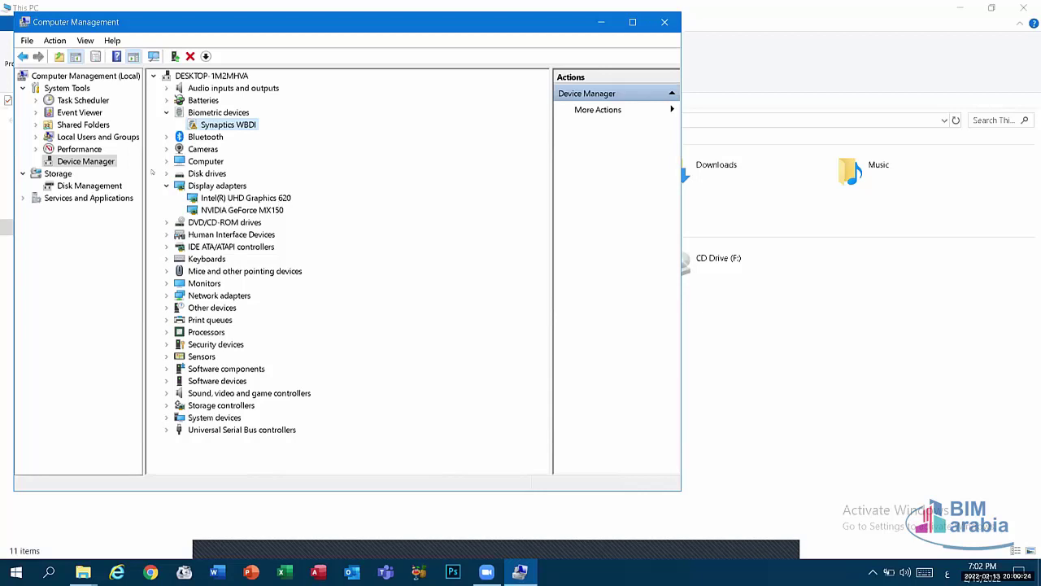
left_click(167, 186)
left_click(168, 200)
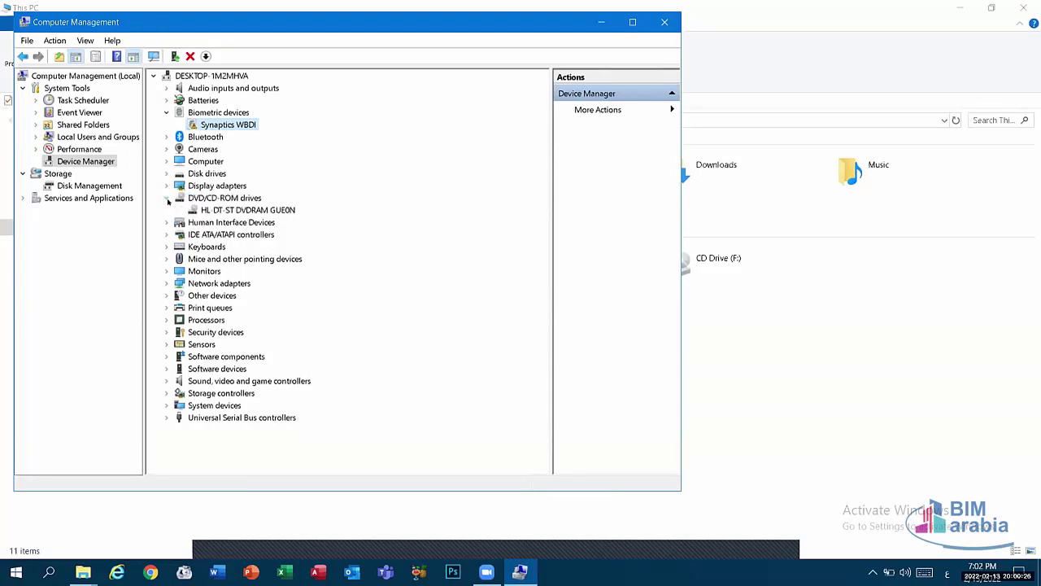
left_click(168, 200)
left_click(168, 199)
left_click(167, 199)
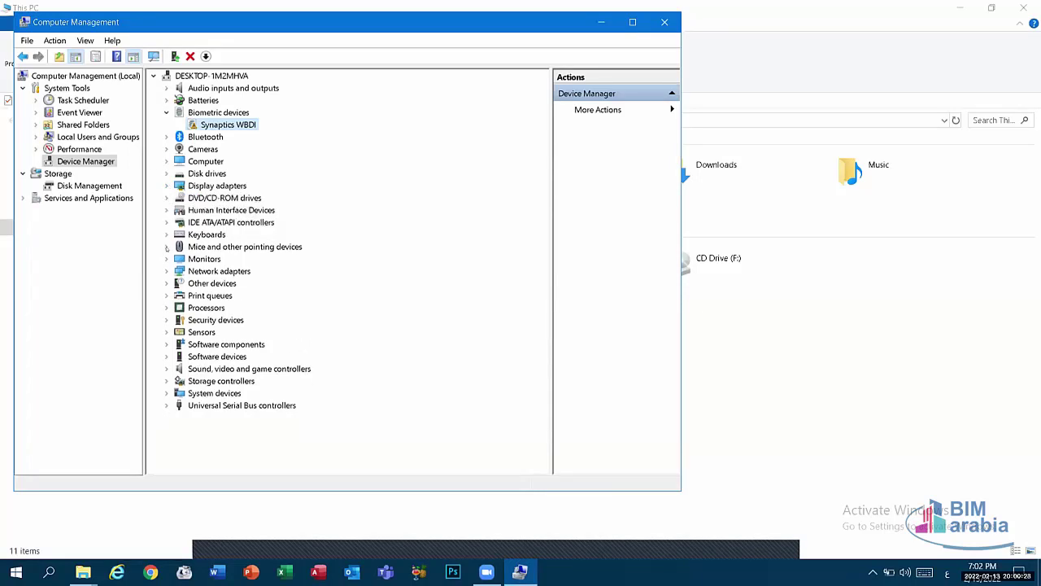
left_click(167, 258)
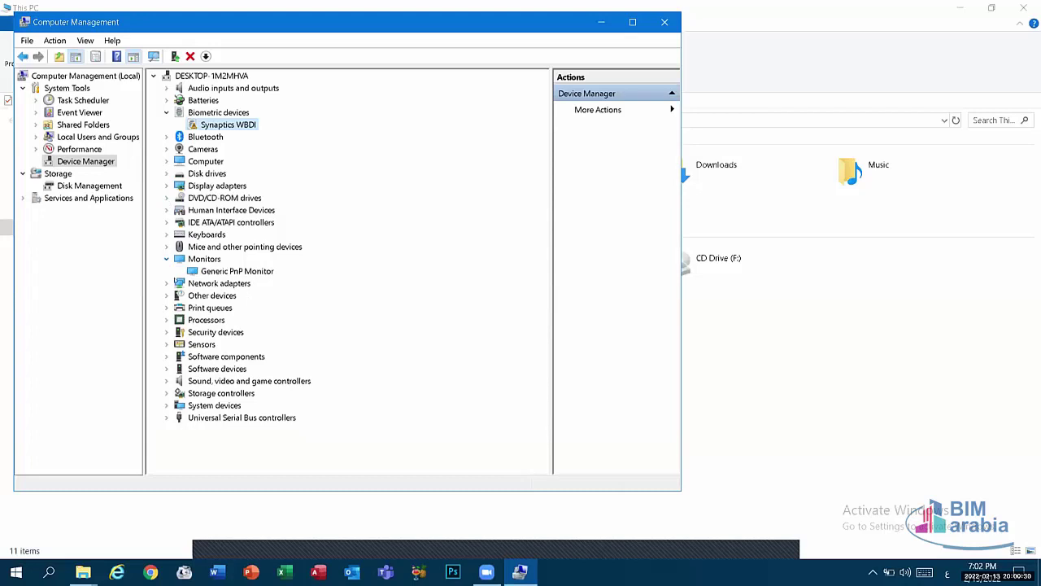
left_click(166, 259)
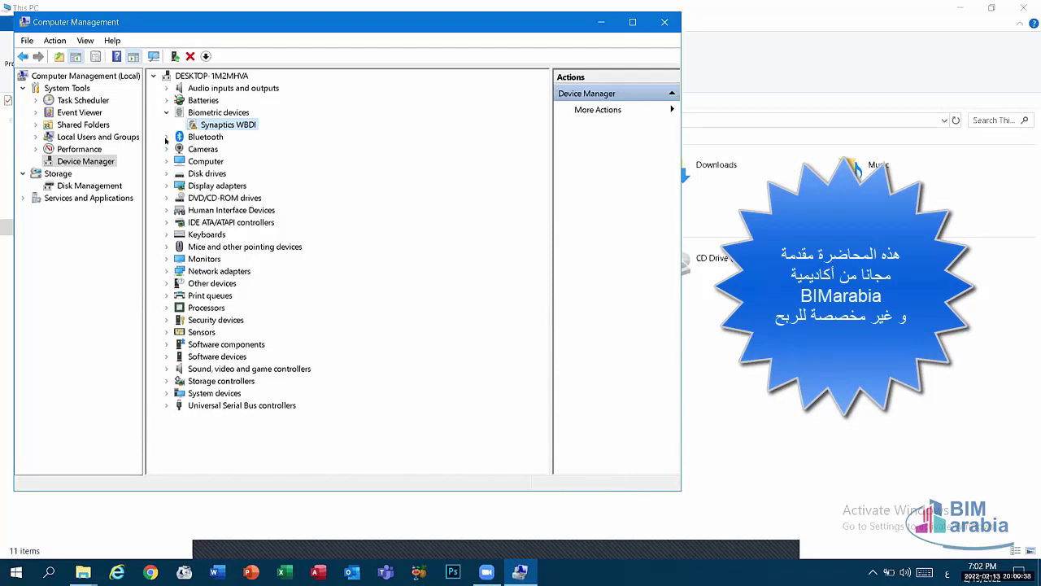
Examine the Bluetooth, batteries, and audio inputs and outputs categories, and collapse them along with the biometric devices.
left_click(166, 137)
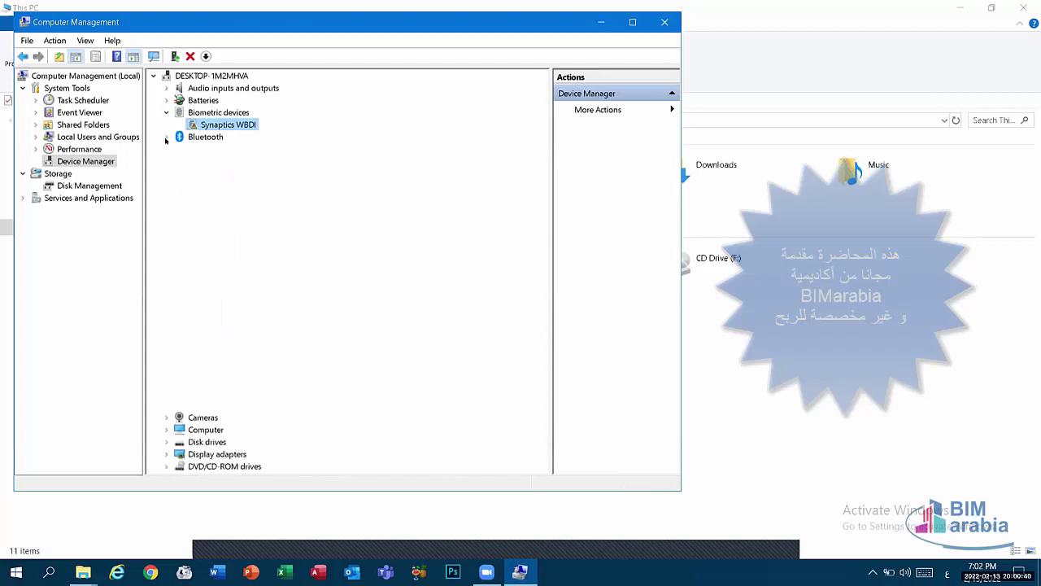
left_click(166, 136)
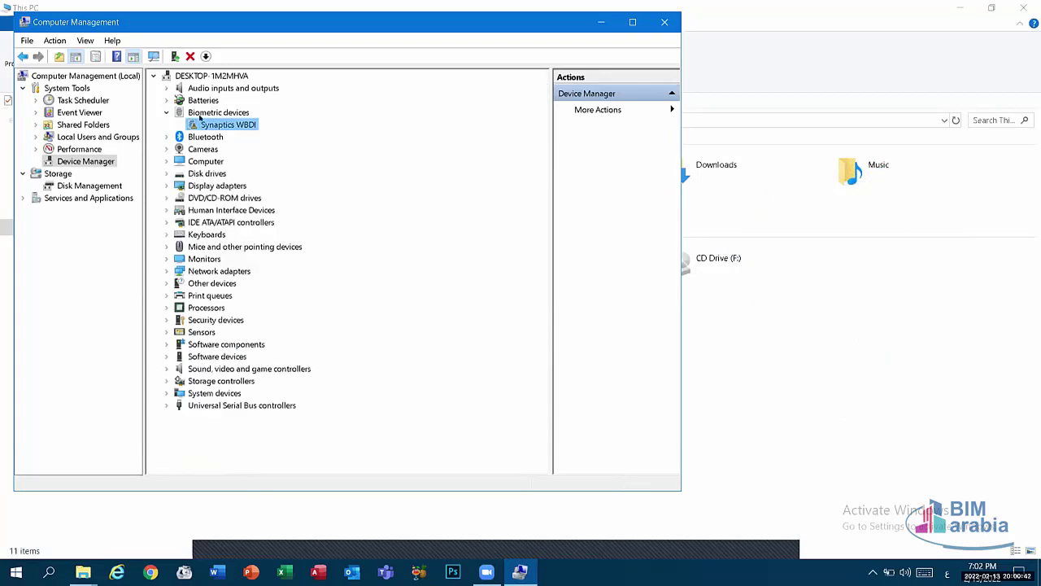
left_click(196, 116)
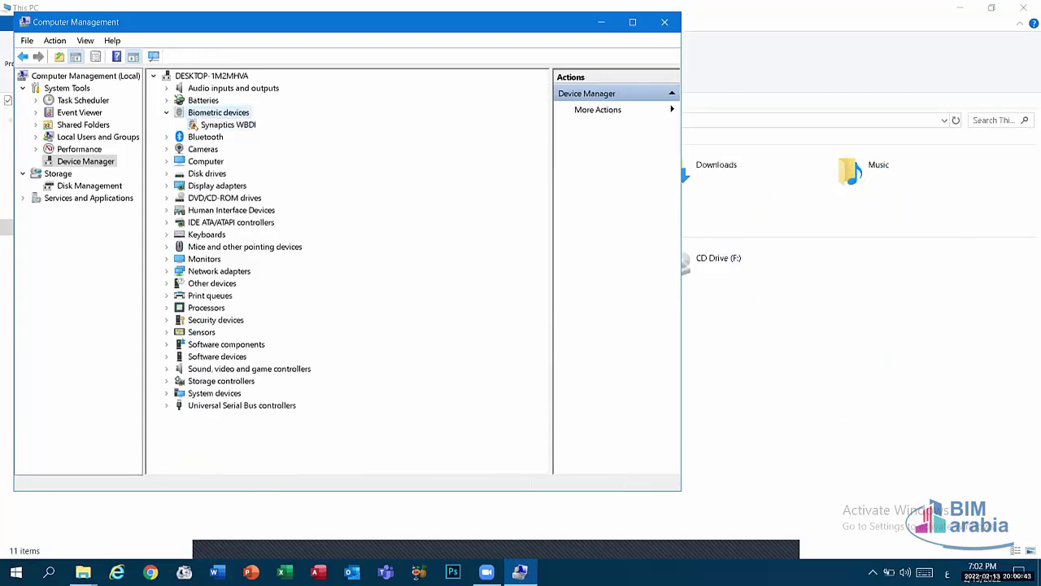
left_click(166, 112)
left_click(166, 112)
left_click(166, 100)
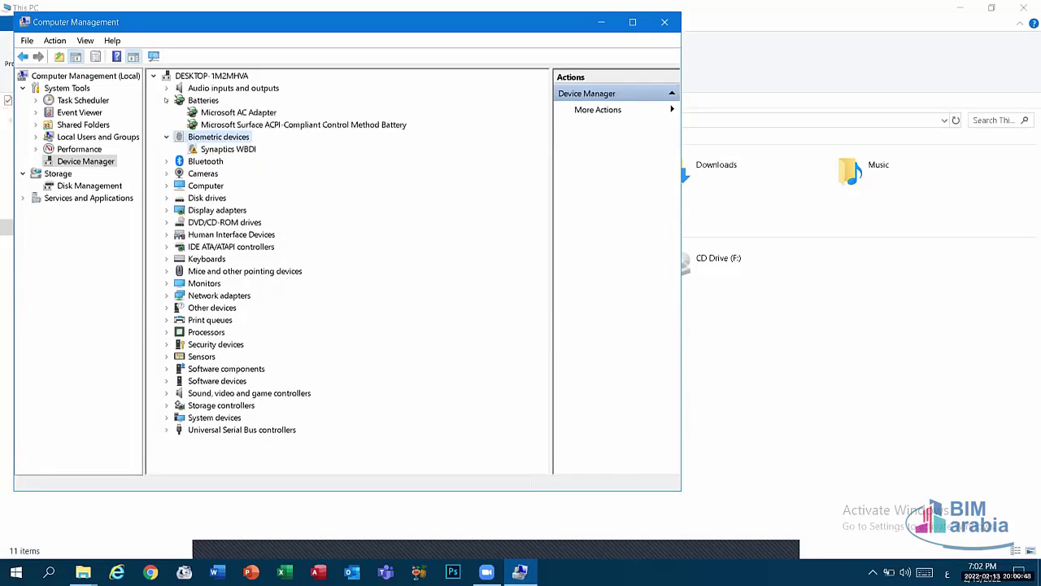
left_click(166, 100)
left_click(166, 88)
left_click(166, 88)
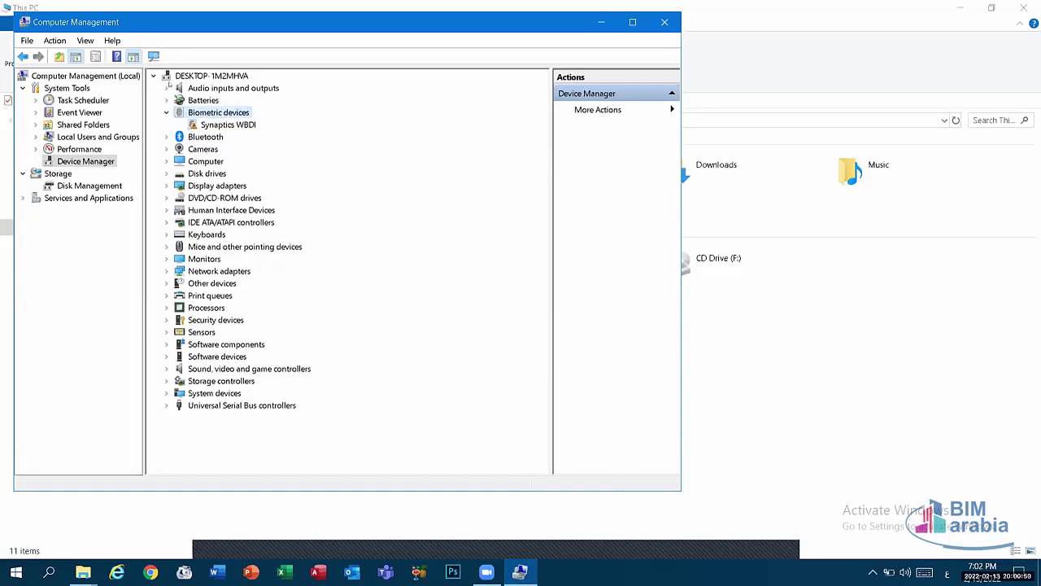
left_click(166, 88)
left_click(166, 88)
left_click(166, 112)
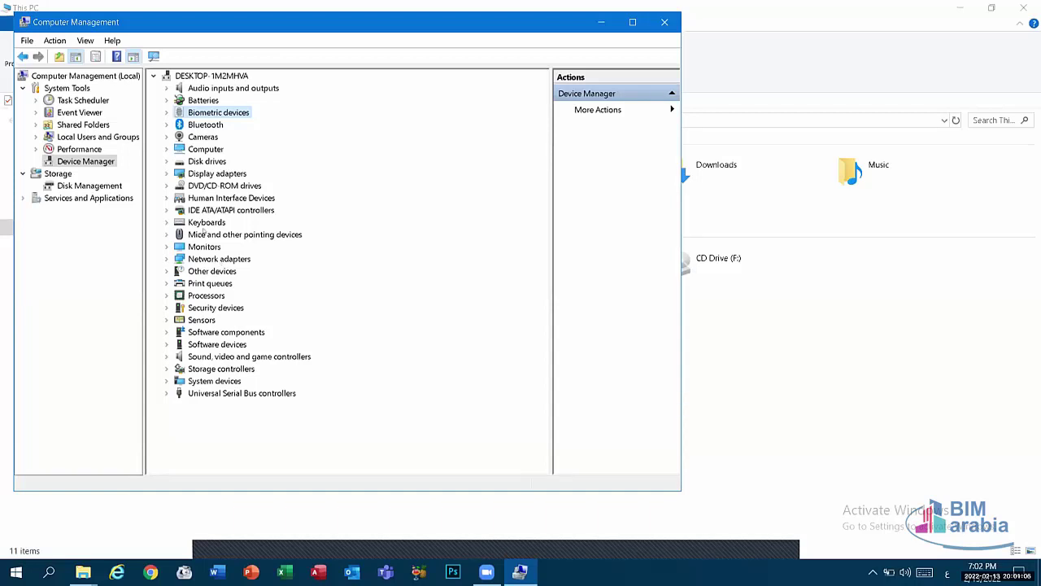
Start Shrink Volume on drive C: in Disk Management, close Computer Management, and reopen it once before closing it again.
left_click(82, 186)
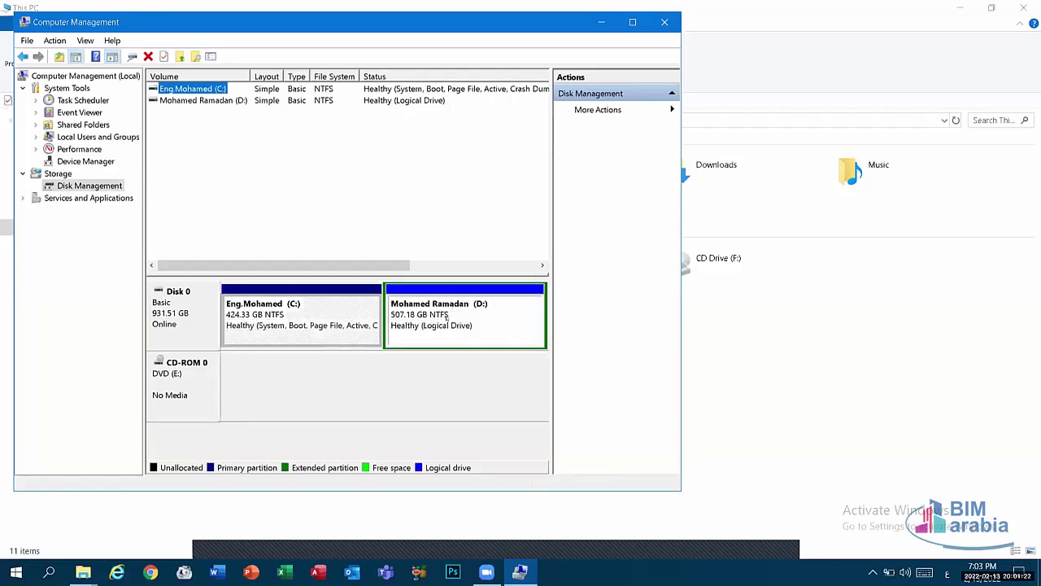
left_click(289, 324)
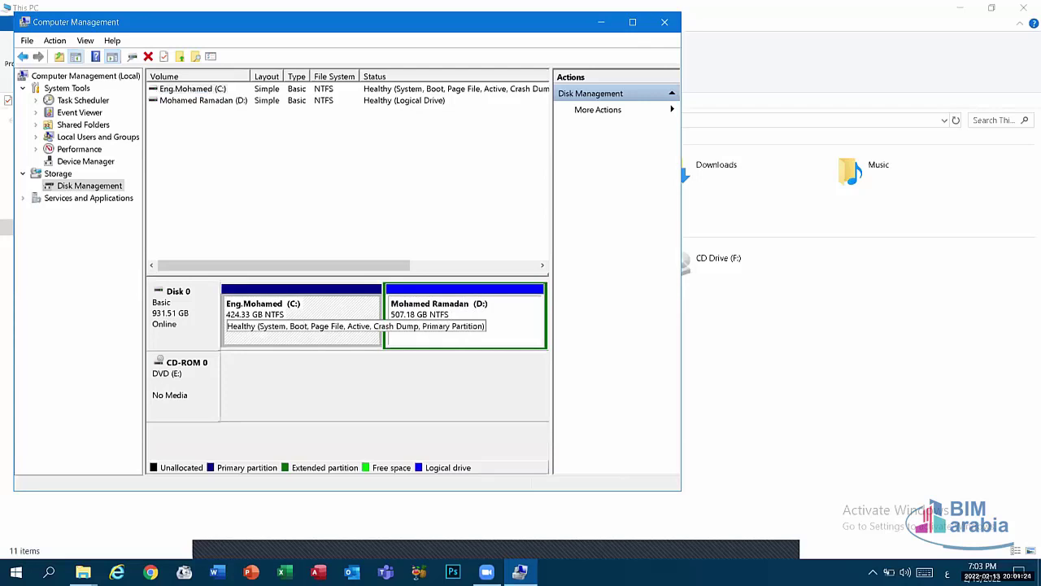
right_click(289, 322)
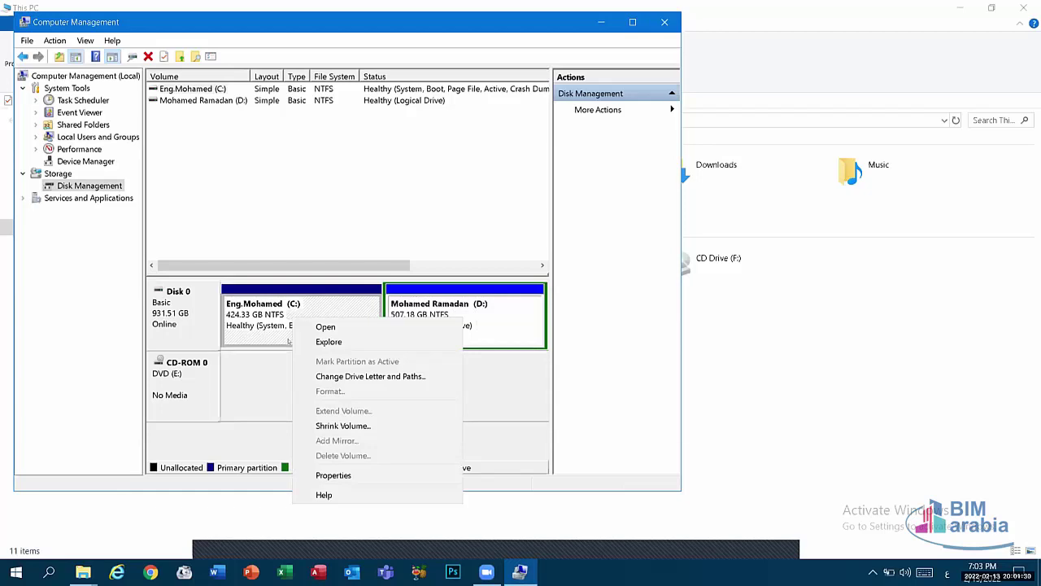
left_click(337, 427)
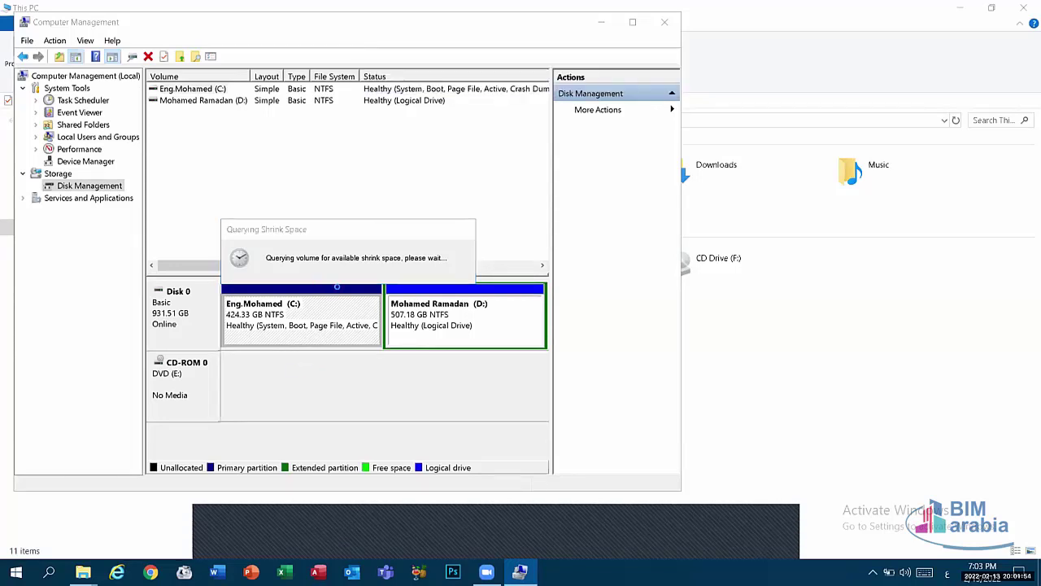
left_click(546, 498)
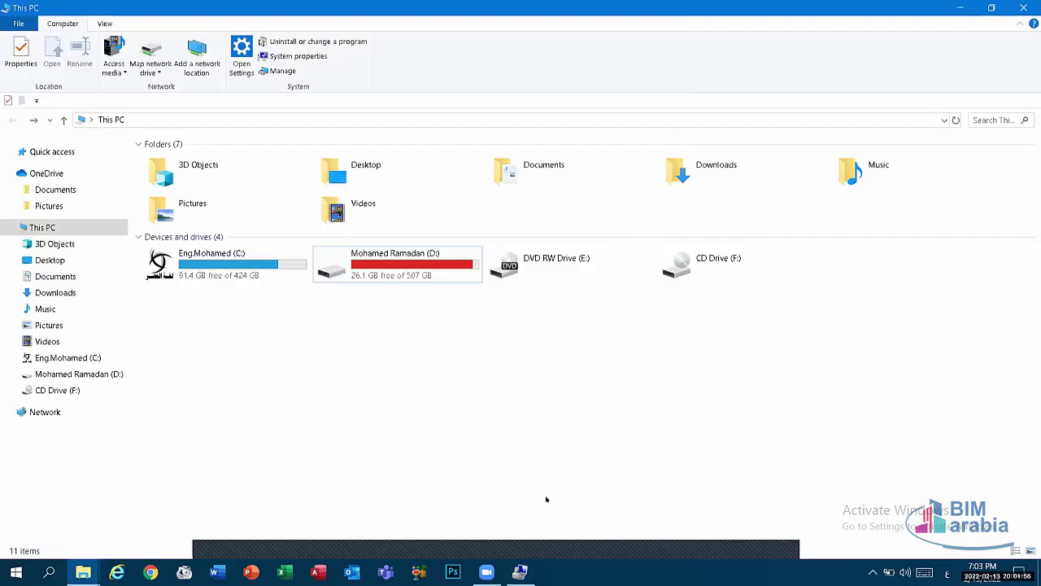
key("alt+Tab")
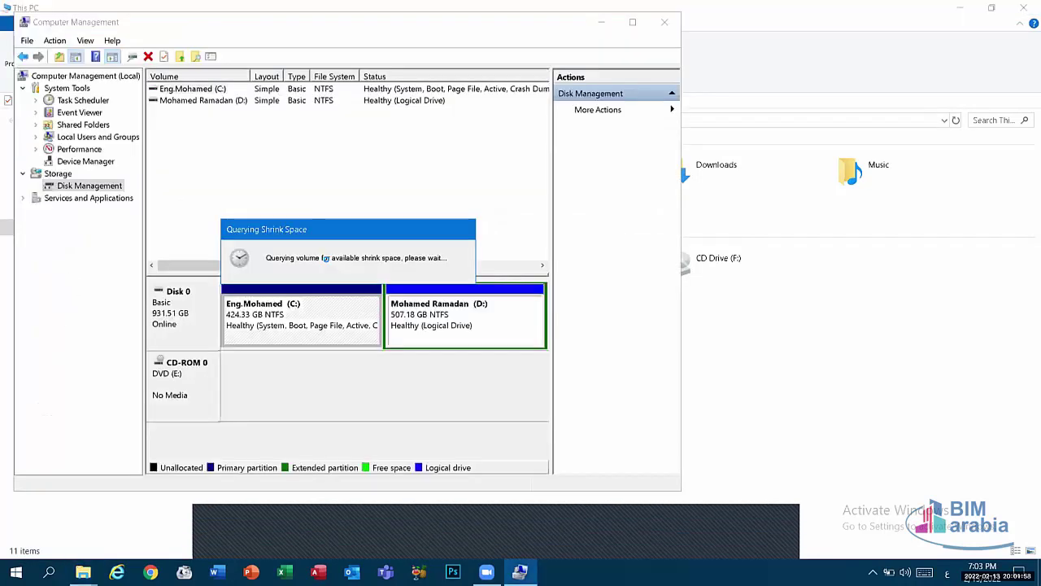
left_click(663, 25)
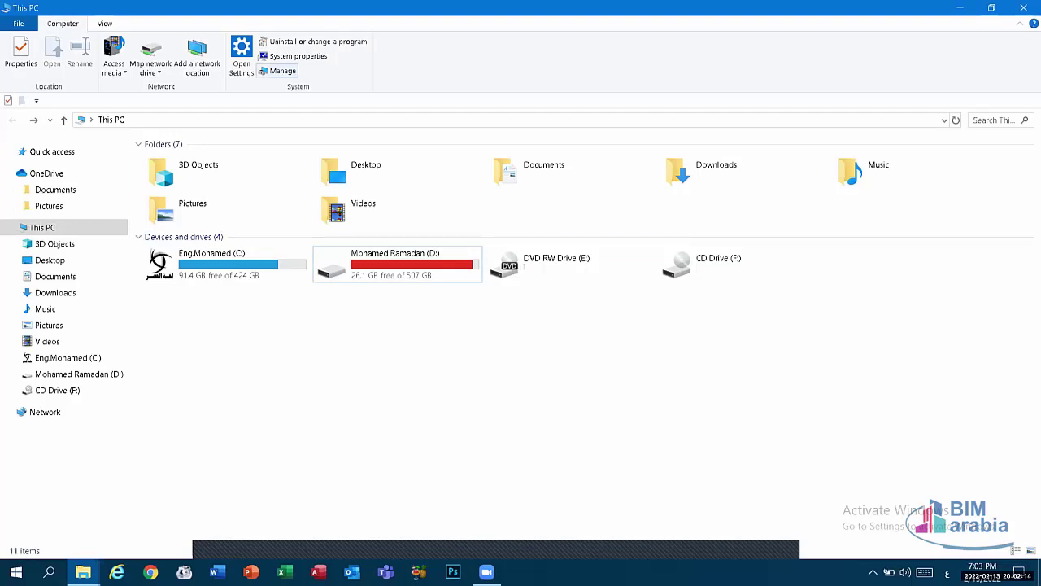
left_click(277, 71)
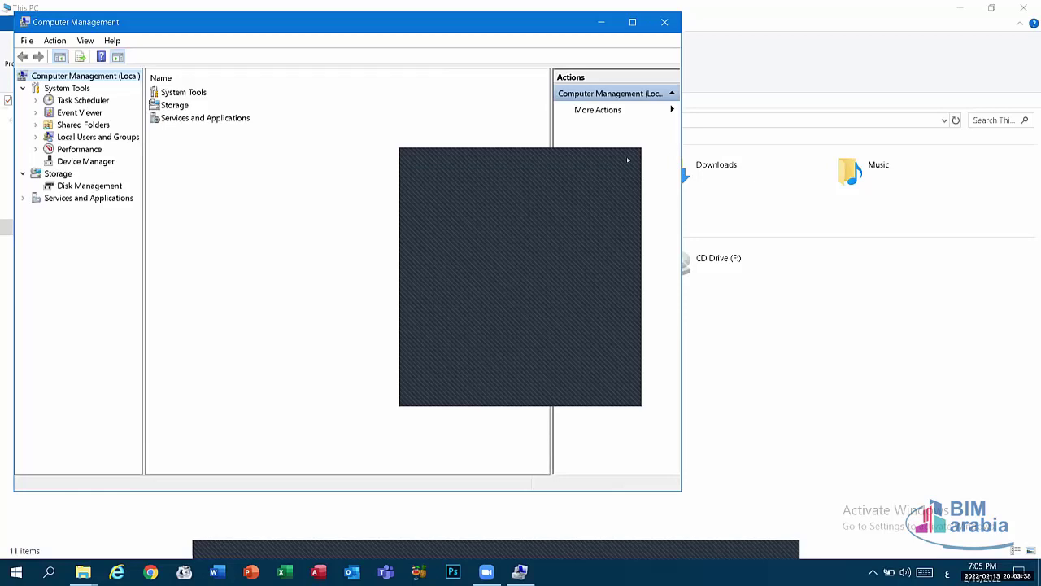
left_click(665, 22)
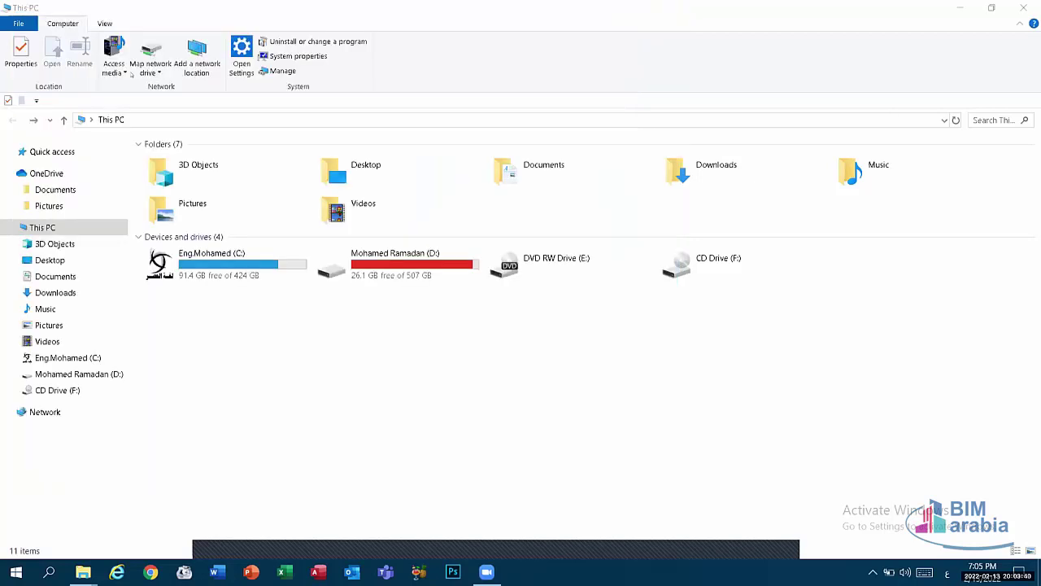
Open drive D:, select the office 2019 folder to view its Home and Share commands, and return to This PC.
double_click(337, 264)
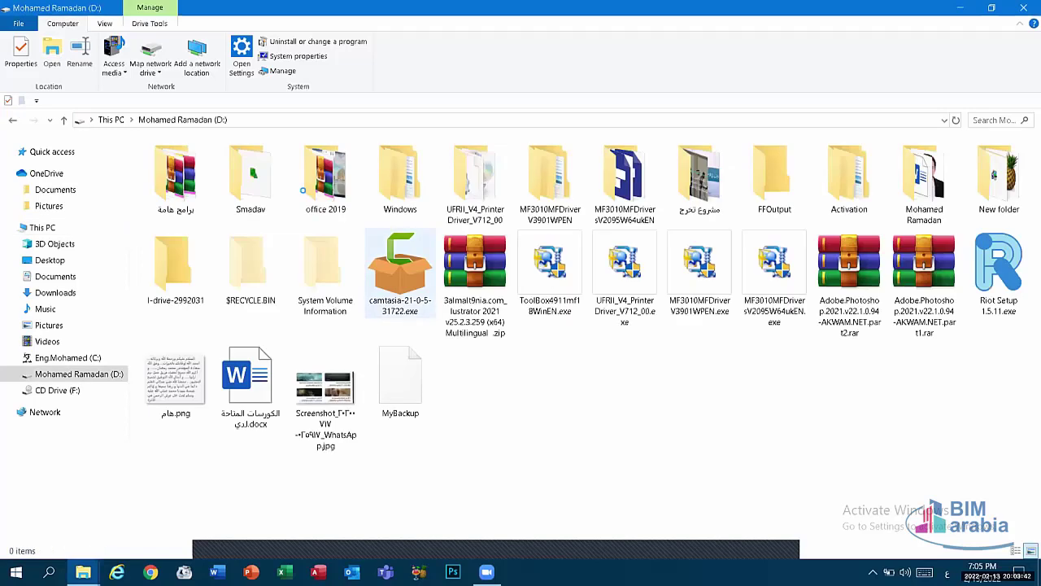
left_click(303, 190)
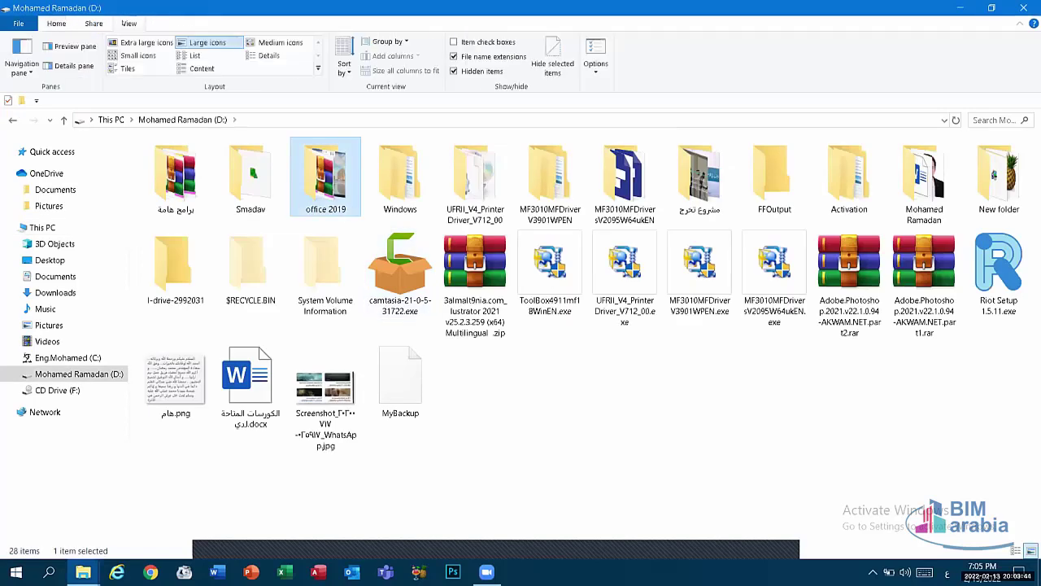
left_click(58, 24)
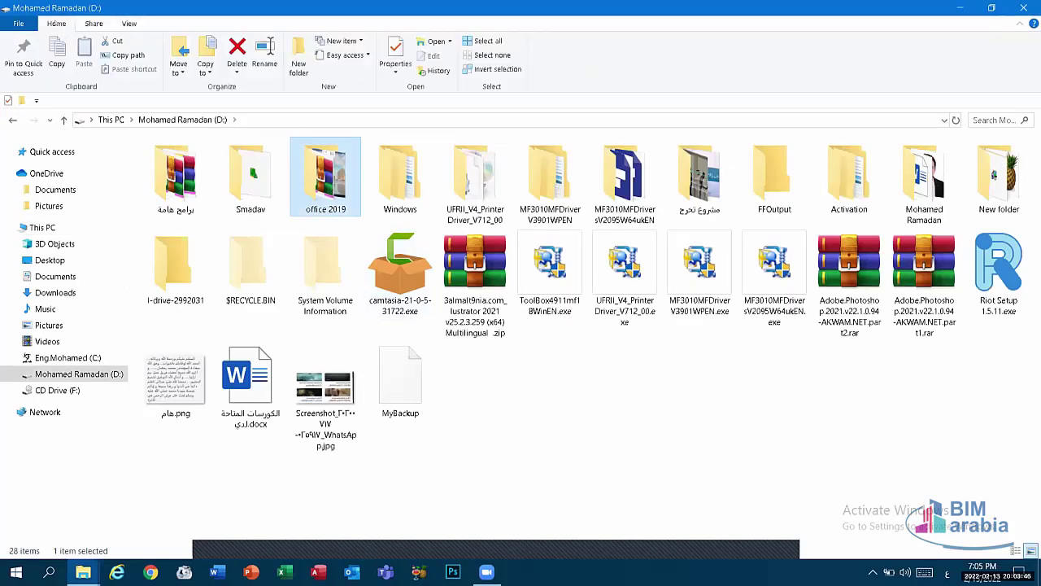
left_click(94, 24)
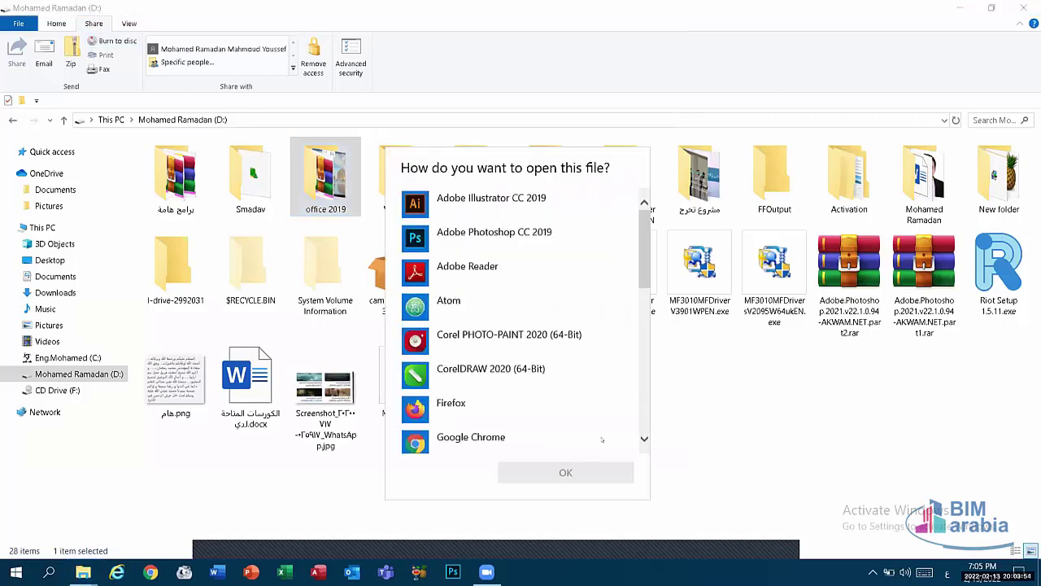
left_click(489, 543)
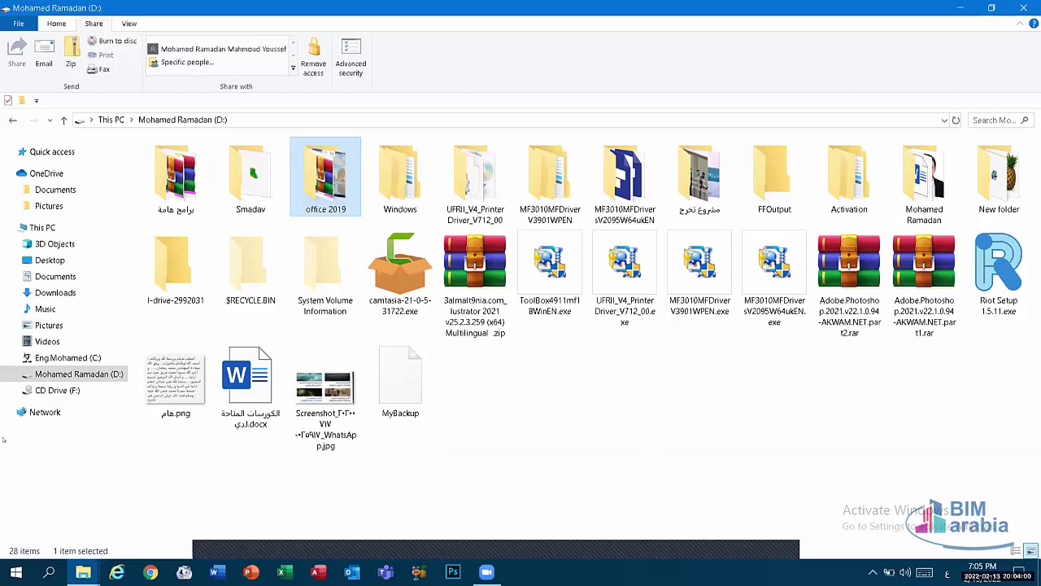
key("BackSpace")
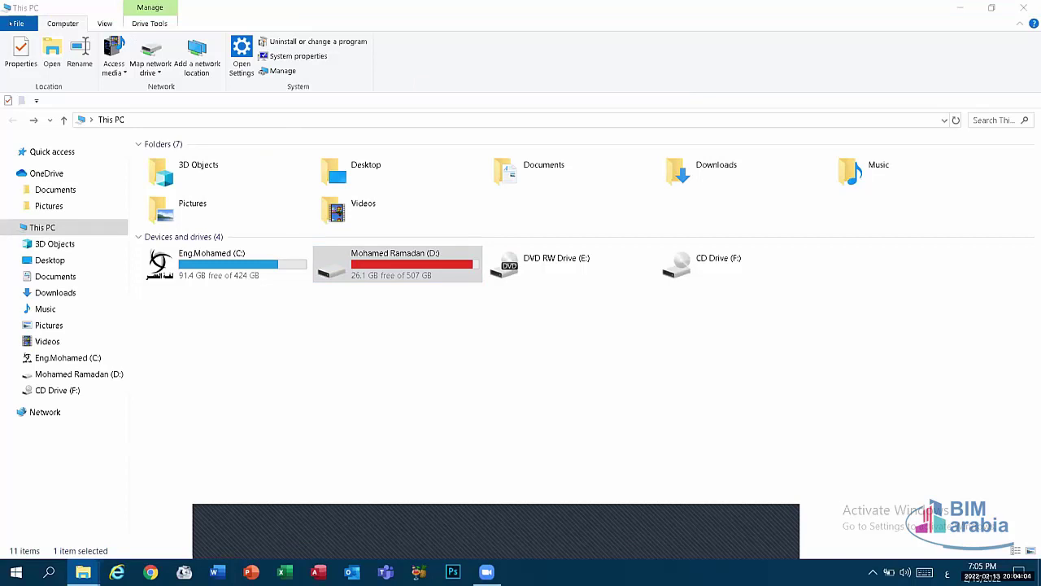
Open drive D: from This PC twice to compare the available commands, returning to This PC each time.
left_click(383, 266)
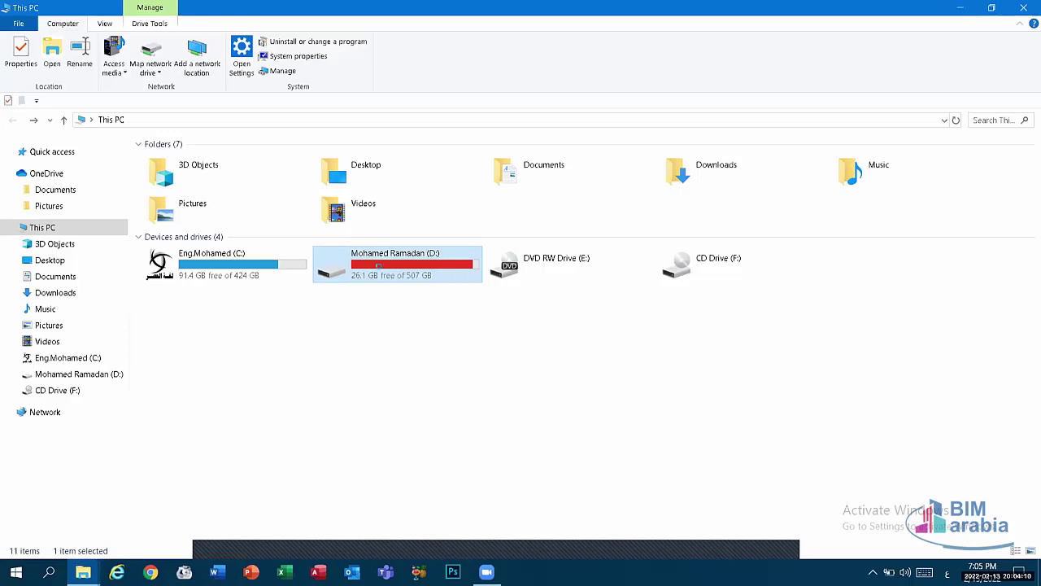
double_click(379, 266)
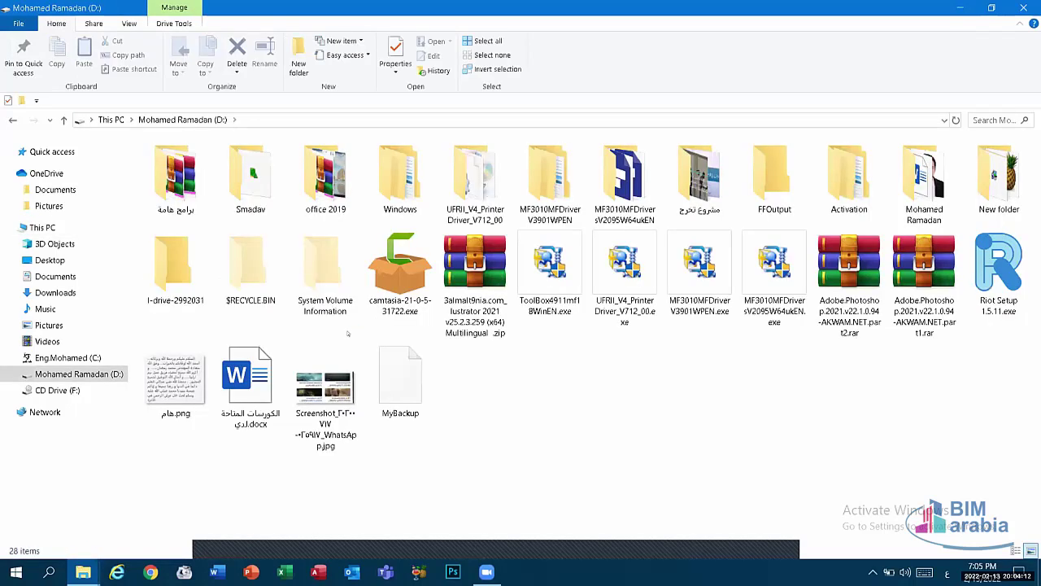
key("alt+Left")
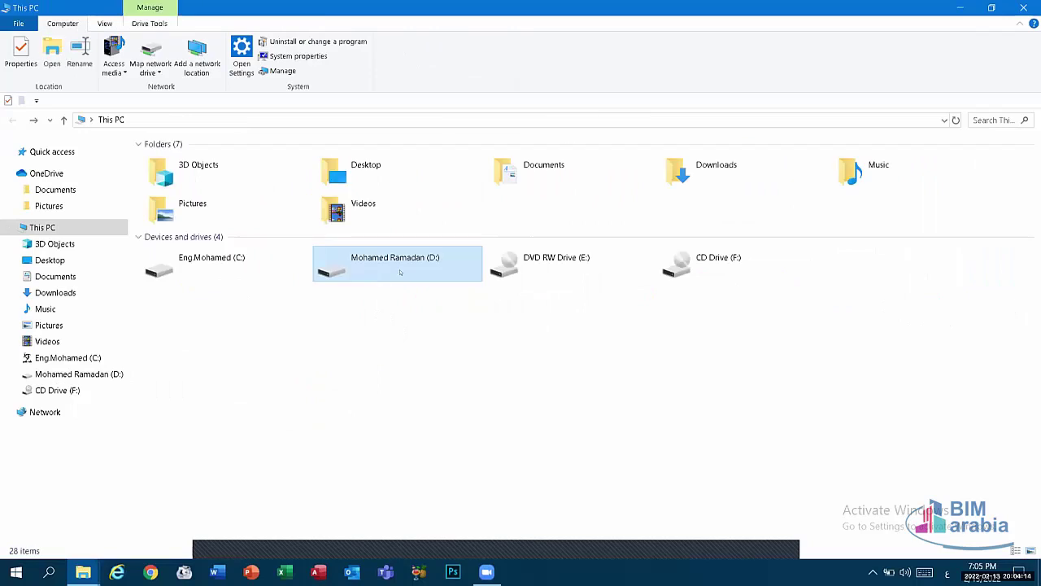
double_click(398, 266)
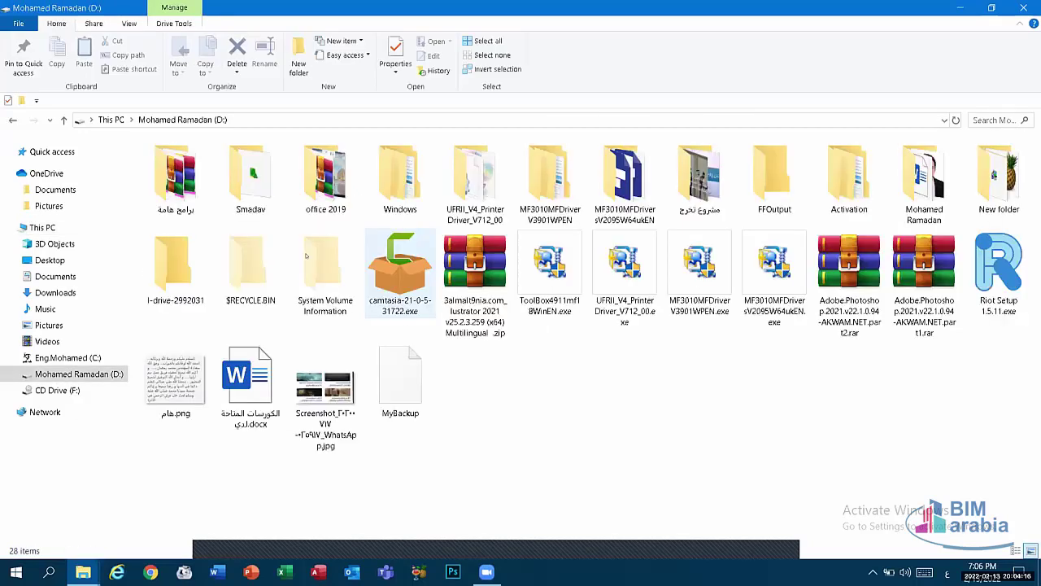
key("alt+Left")
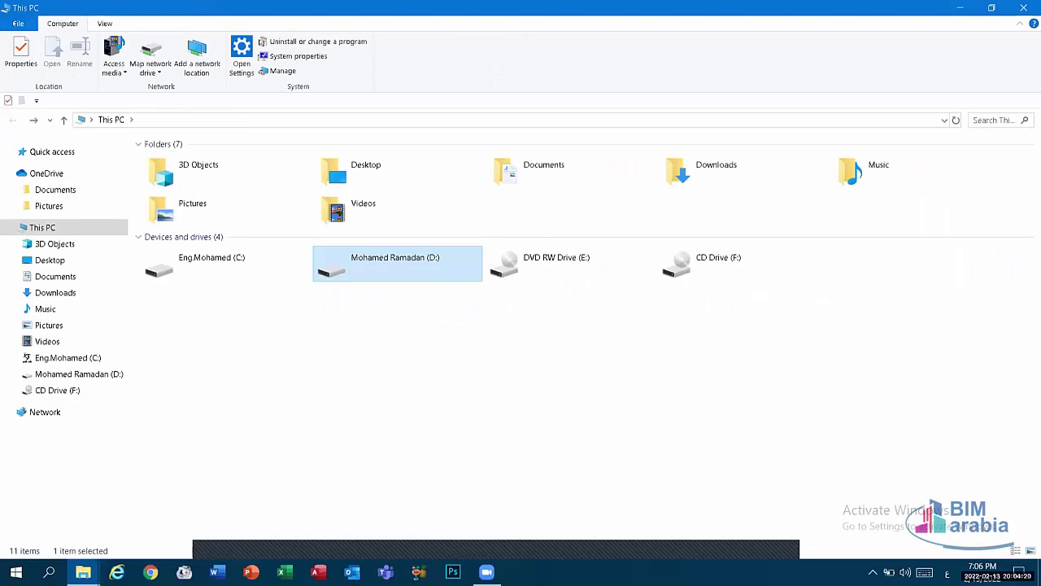
Set Folder Options to open items with a single click, underlining icon titles only when pointed at.
left_click(27, 26)
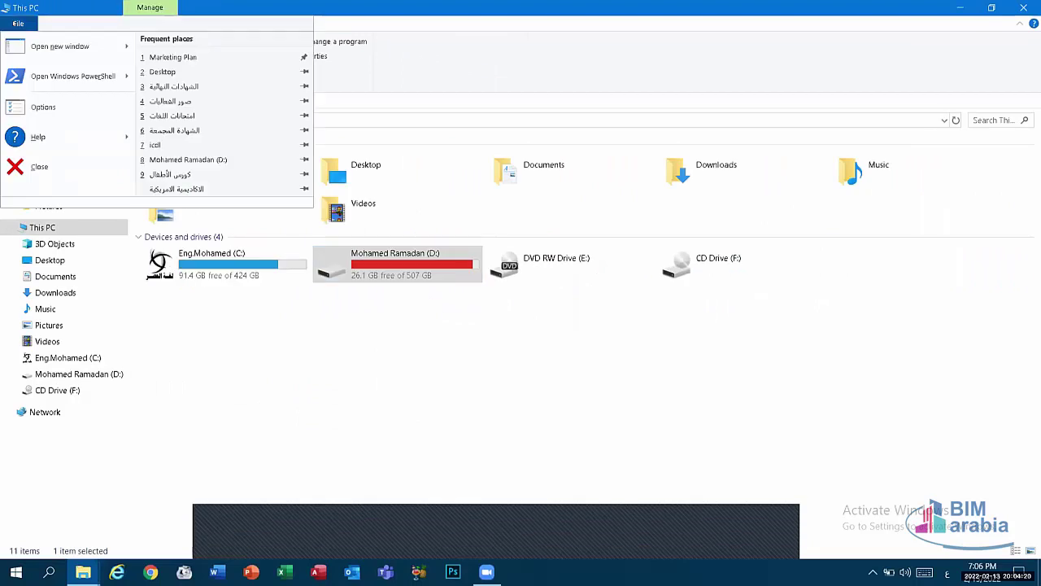
left_click(55, 108)
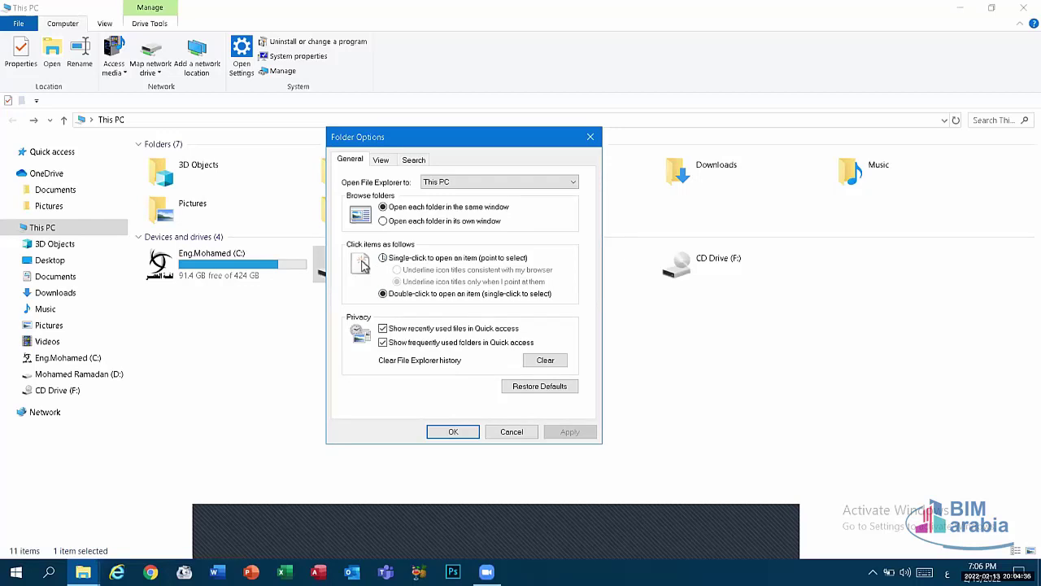
left_click(383, 258)
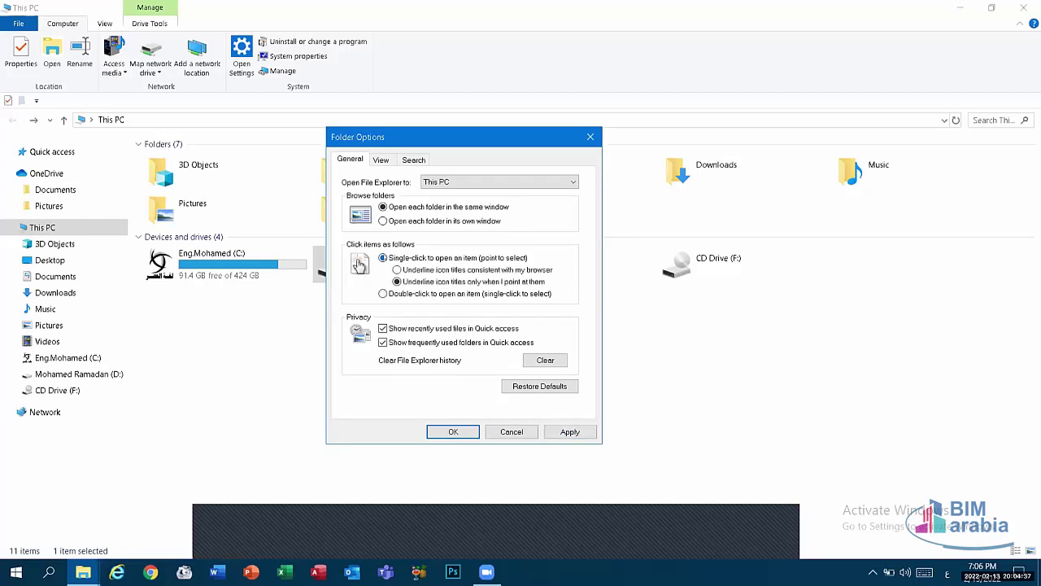
left_click(561, 432)
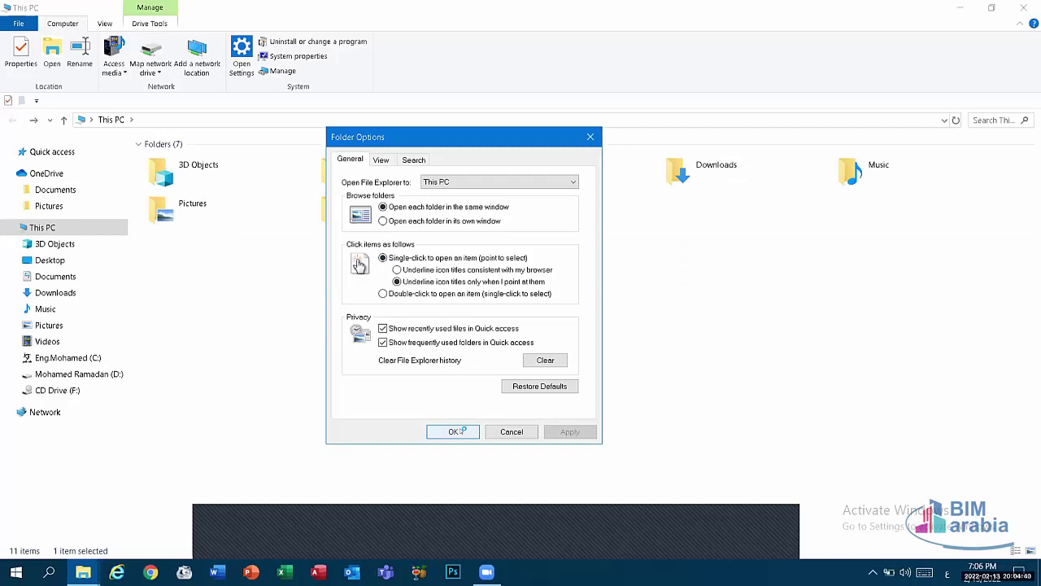
left_click(453, 431)
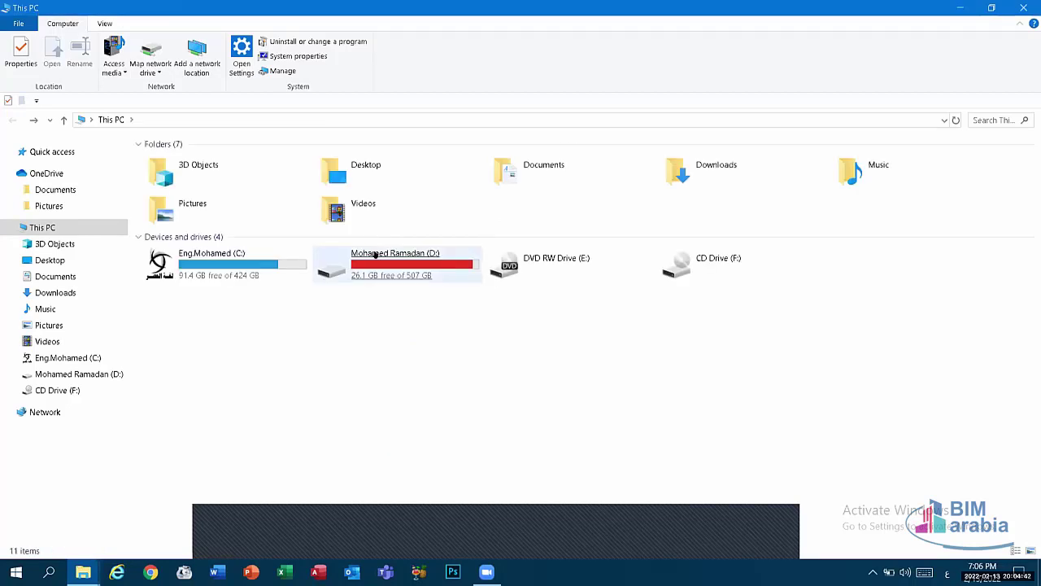
Try single-click opening on drive D: and its مشروع تخرج folder, and return to This PC.
mouse_move(463, 266)
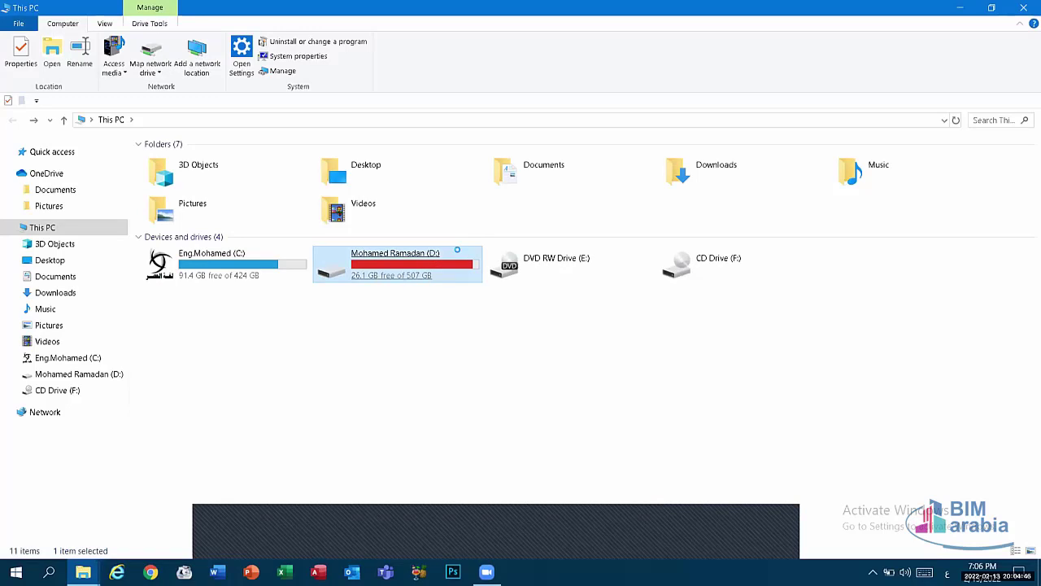
double_click(457, 250)
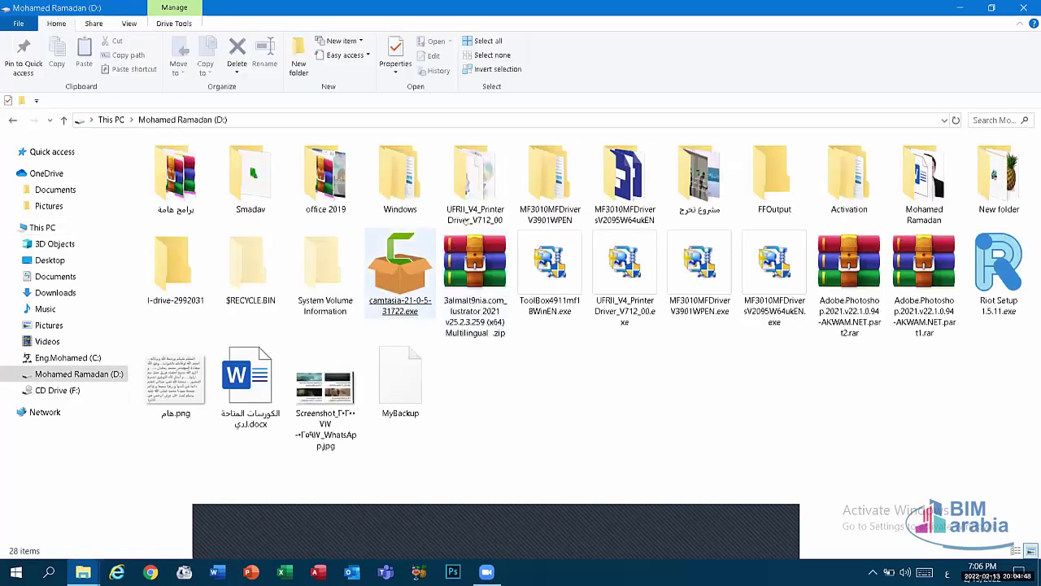
double_click(683, 178)
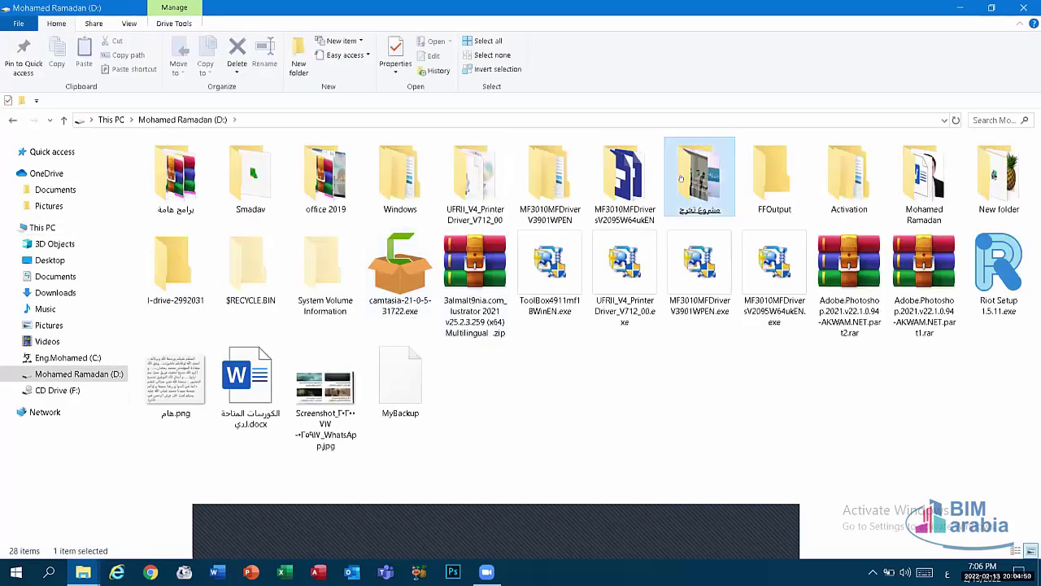
left_click(683, 180)
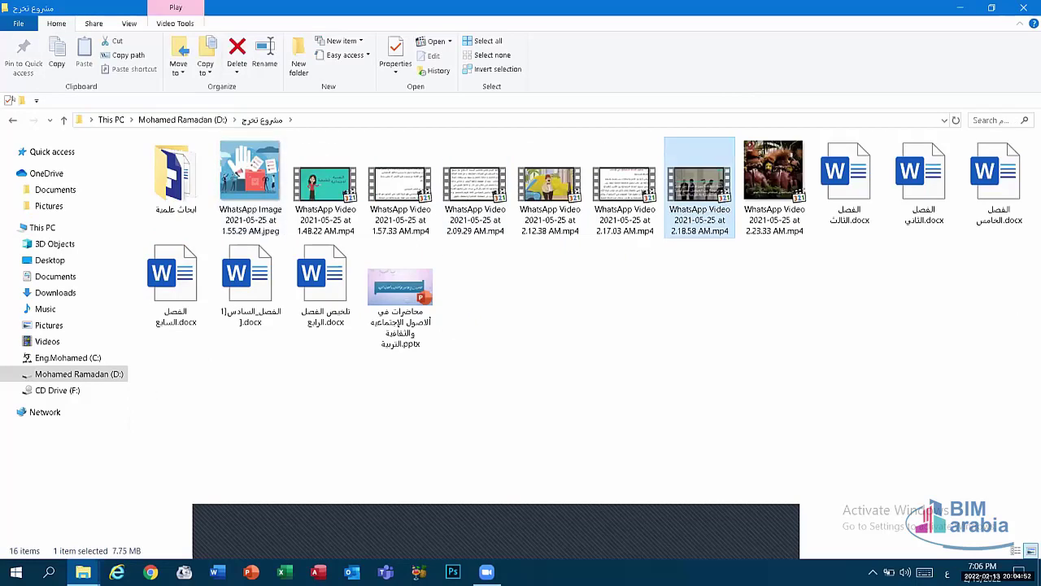
left_click(111, 119)
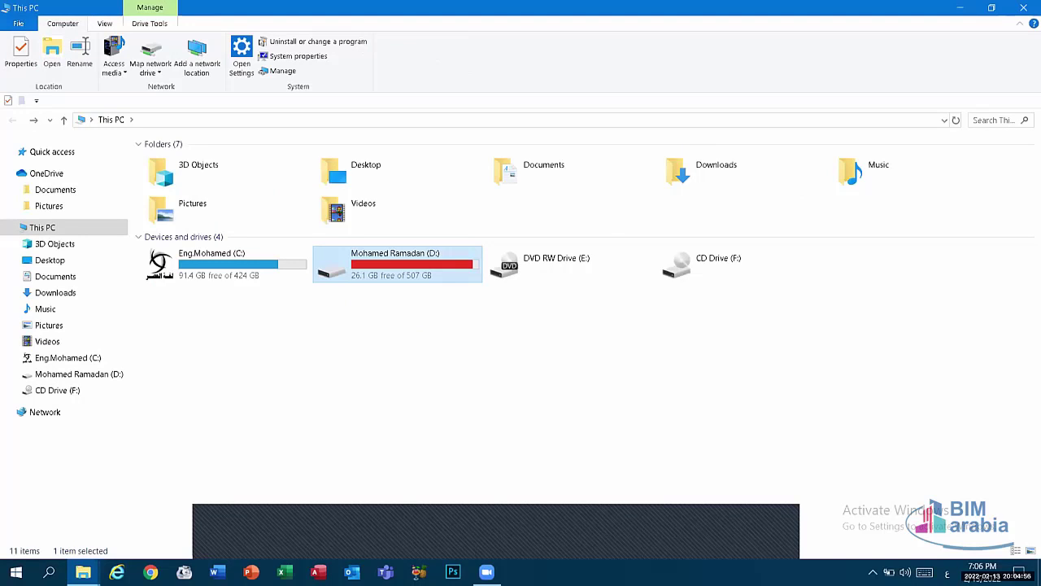
Set Folder Options back to opening items with a double click and apply the change.
left_click(18, 23)
left_click(41, 107)
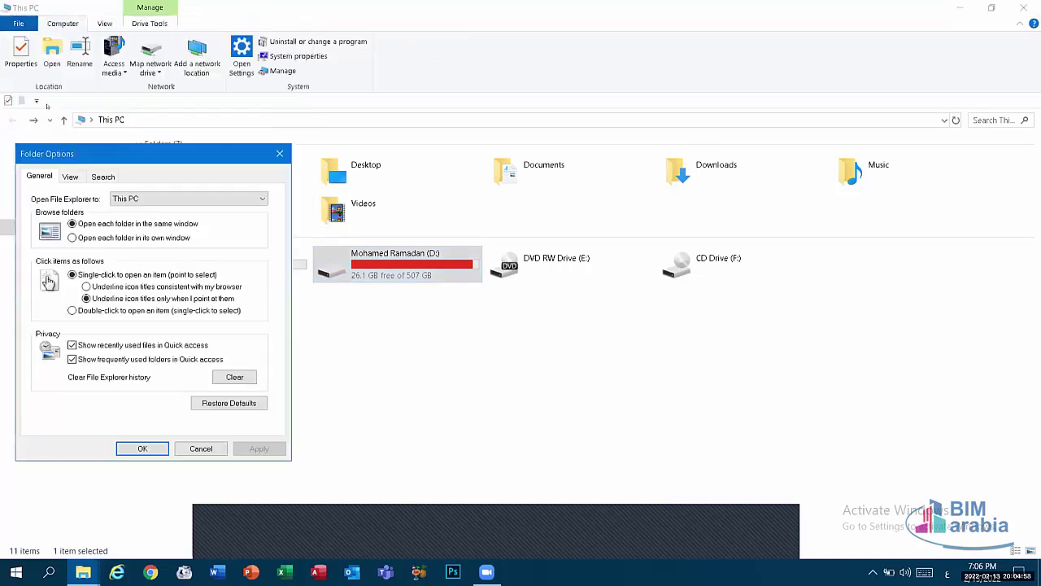
left_click(72, 310)
left_click(252, 449)
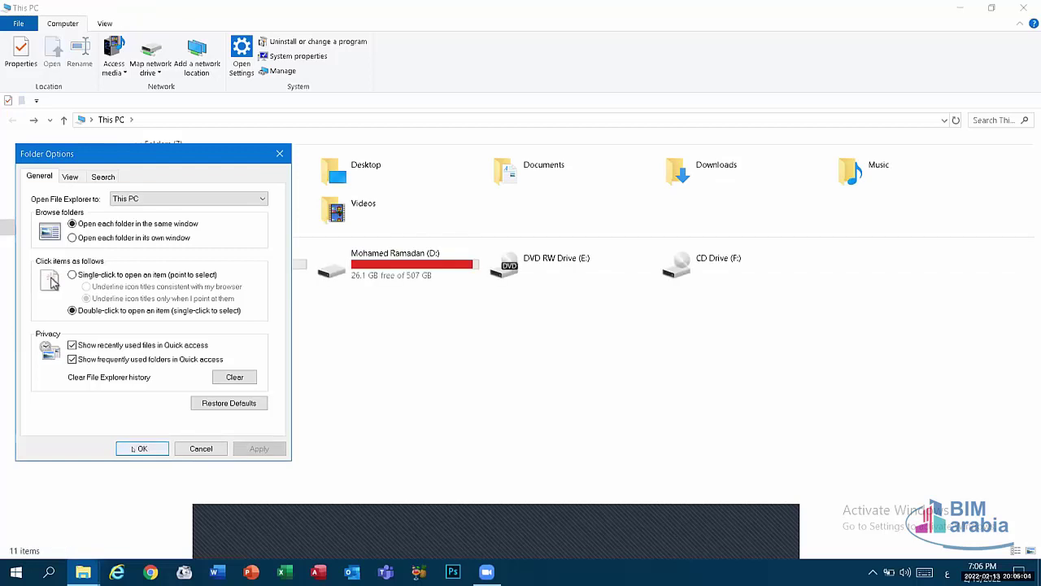
left_click(135, 449)
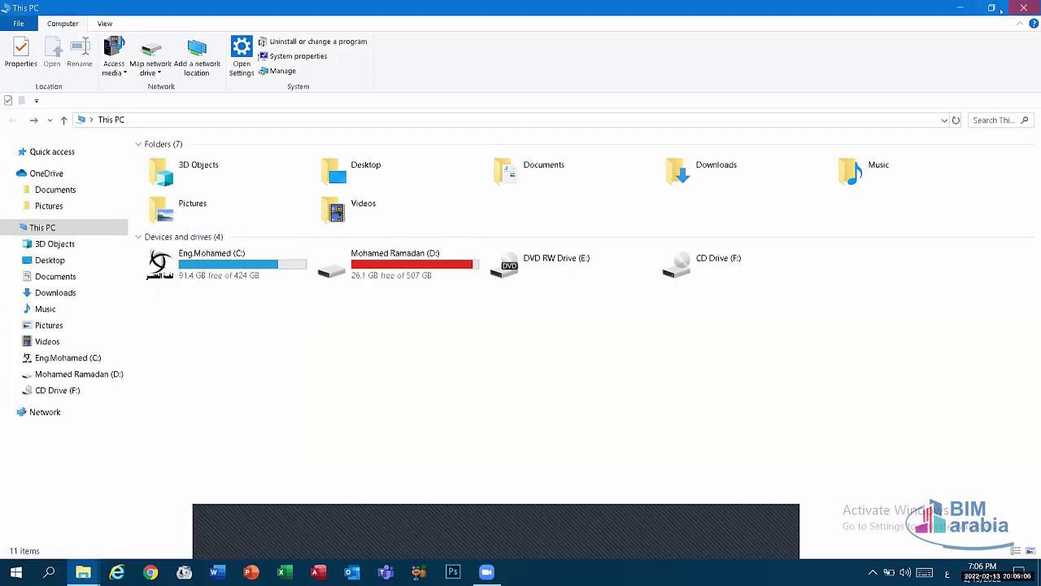
Show the desktop and create a new folder on it with the default name.
key("super+d")
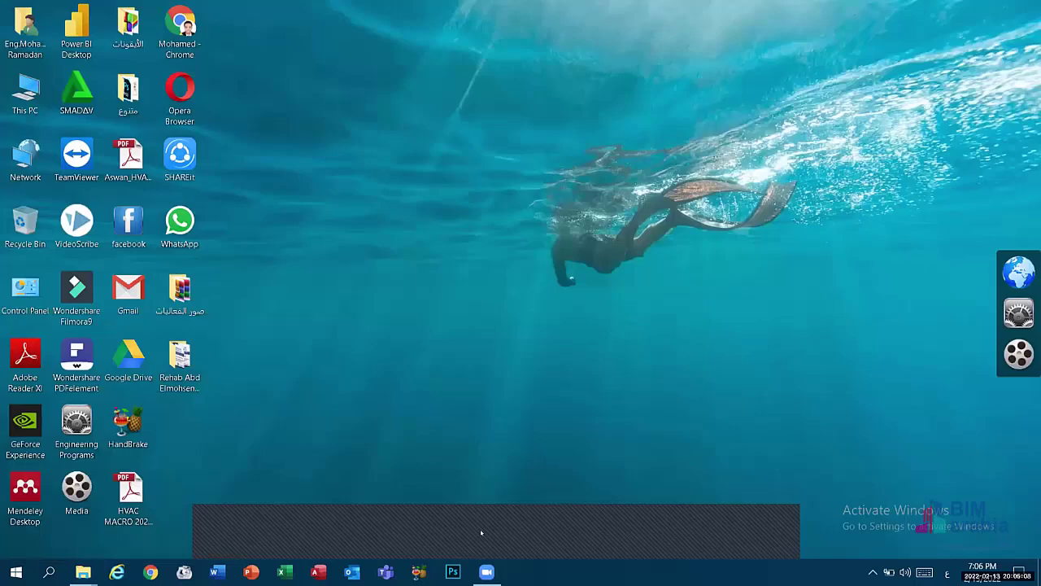
right_click(317, 186)
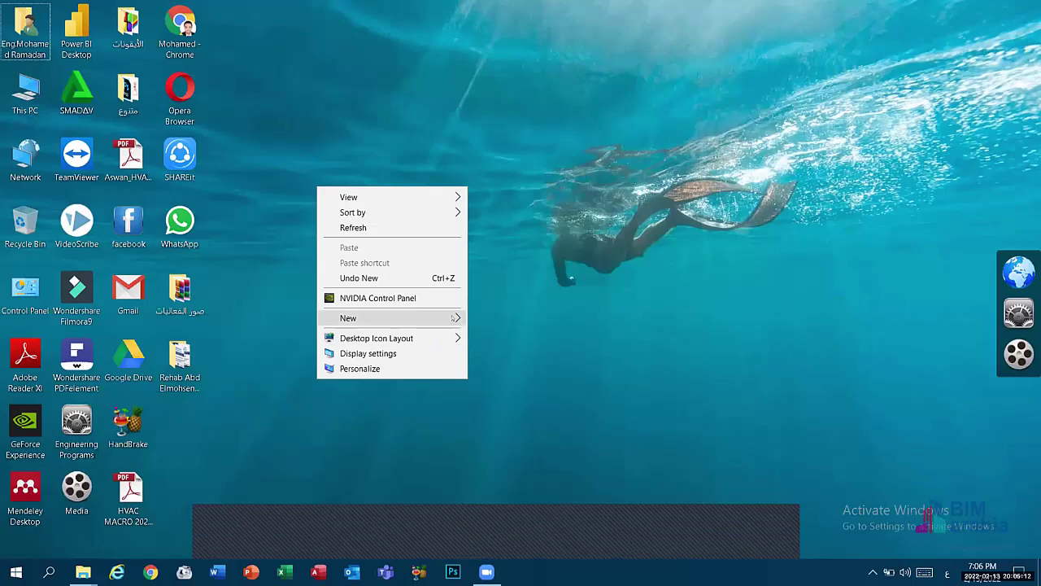
mouse_move(454, 318)
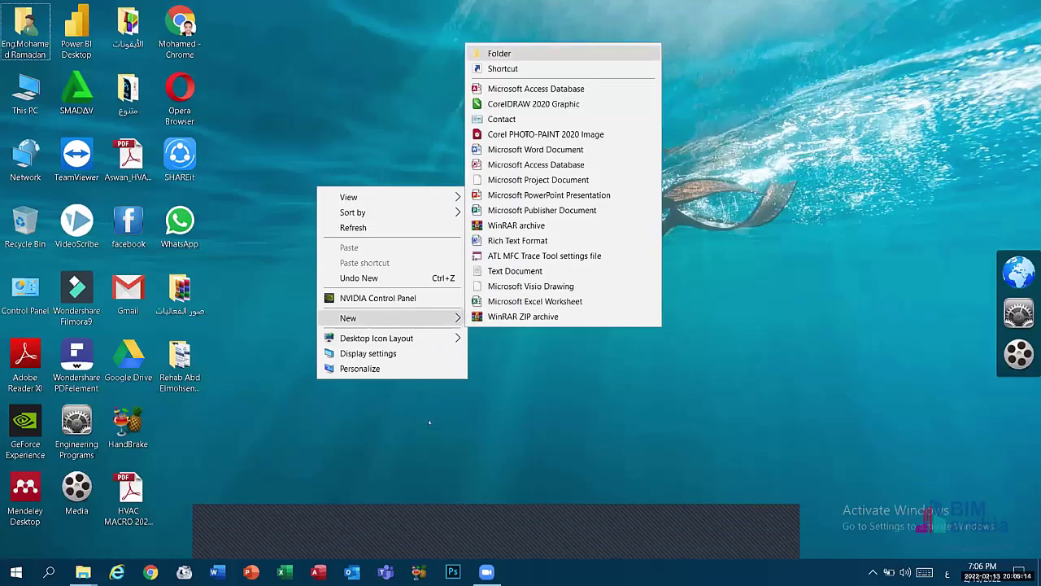
left_click(506, 54)
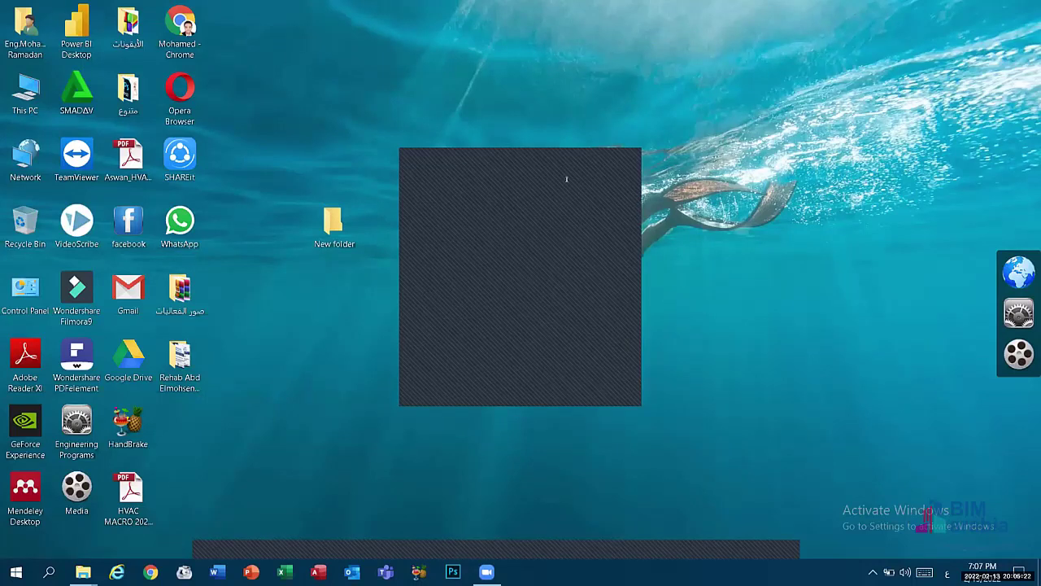
Open This PC to look at drives D: and C:, and return to the desktop.
double_click(26, 94)
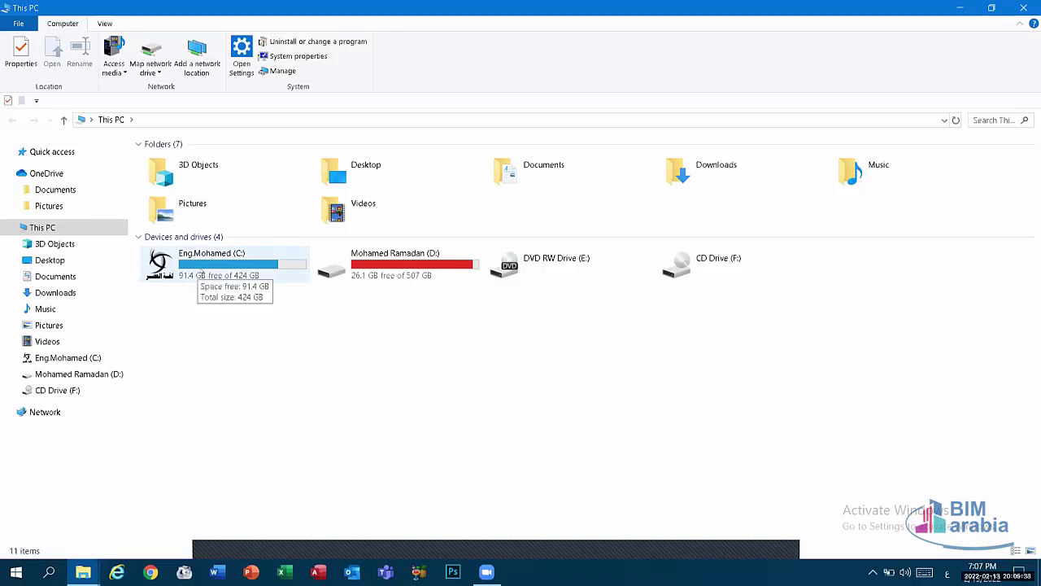
left_click(377, 267)
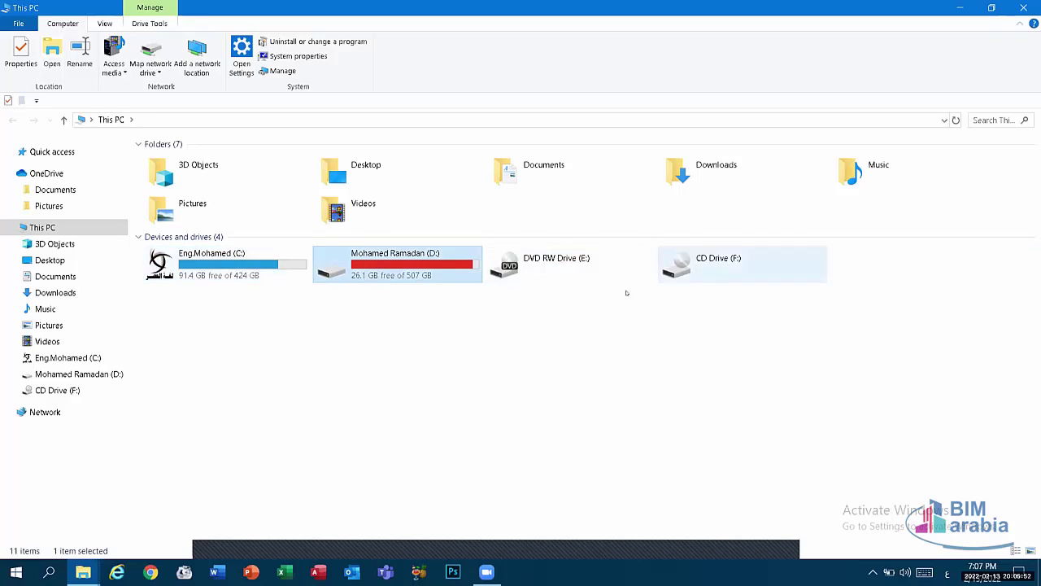
key("Left")
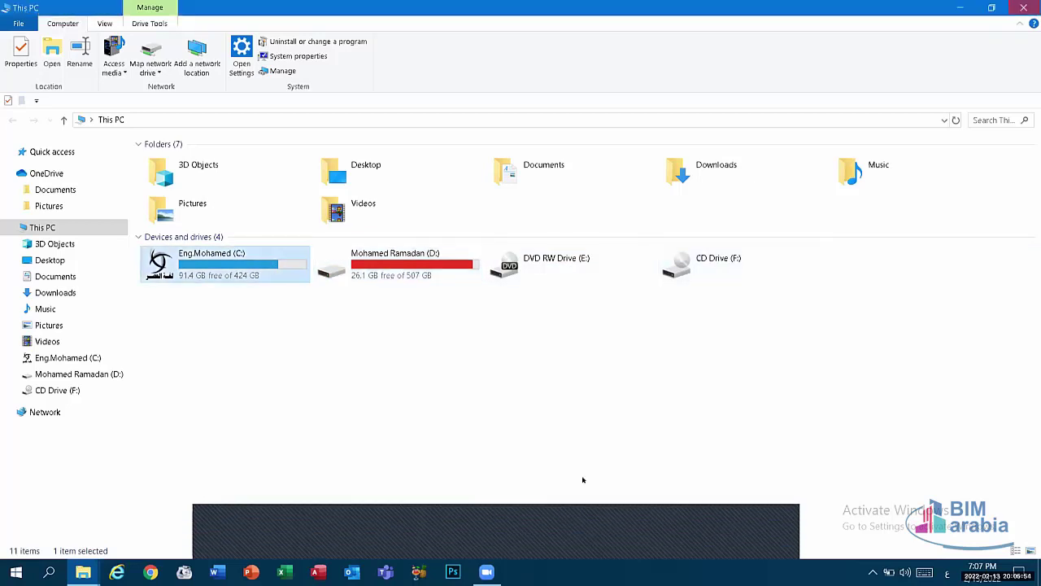
key("super+d")
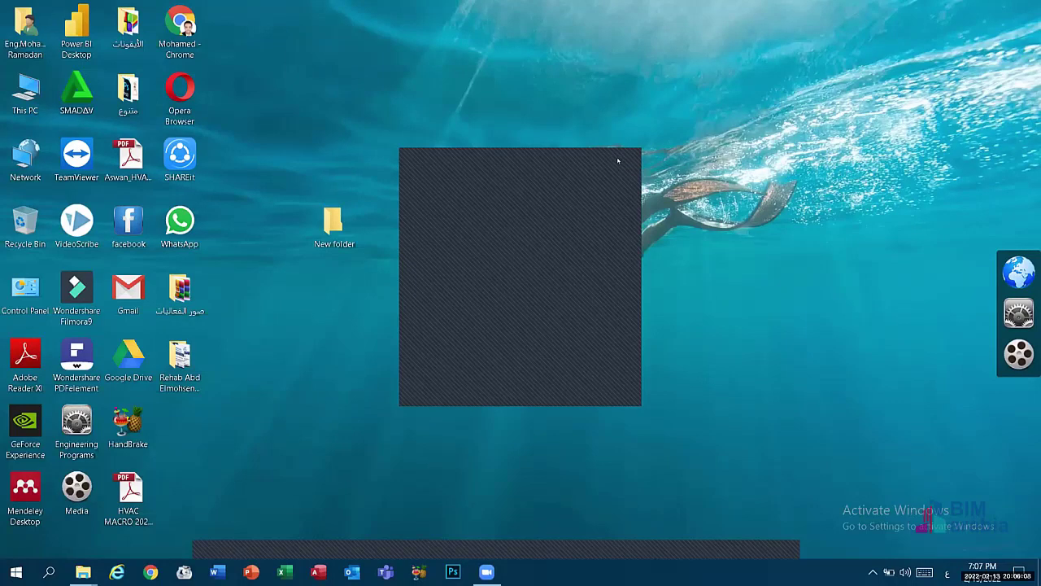
Move New folder closer to the other desktop icons, and open its properties briefly before closing them.
left_click(617, 162)
left_click_drag(334, 225, 284, 96)
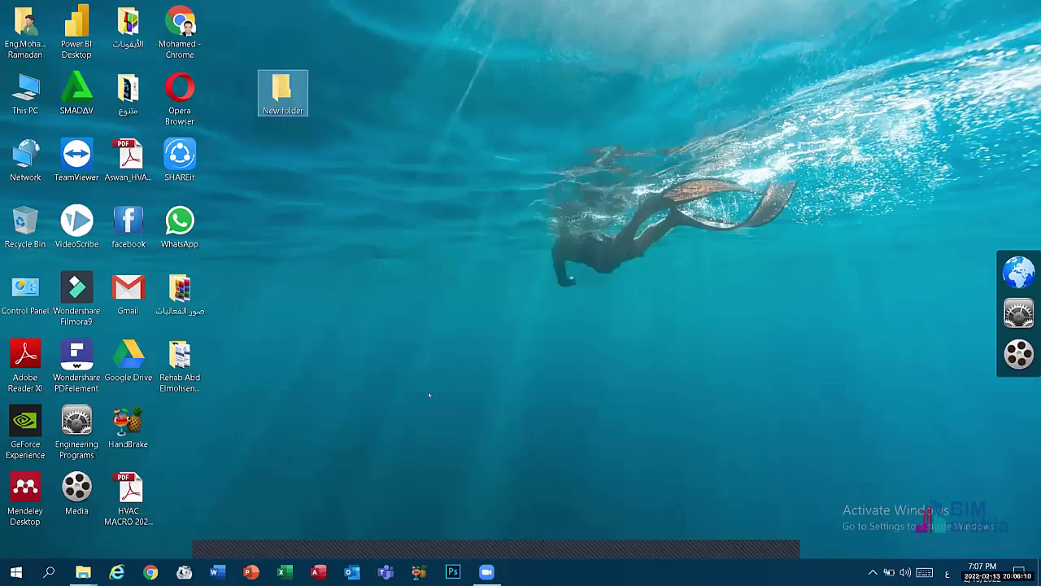
right_click(292, 99)
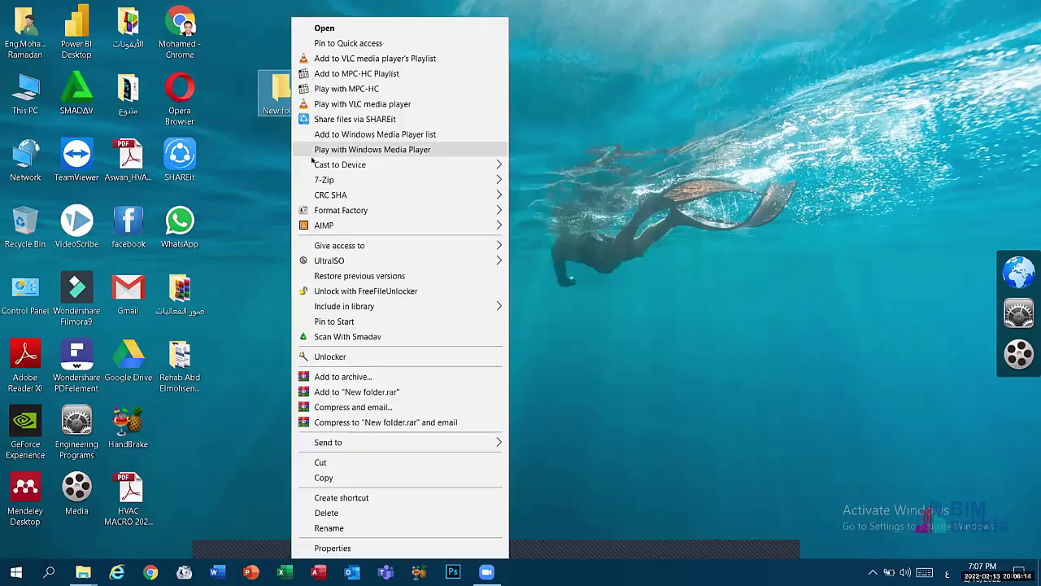
left_click(382, 546)
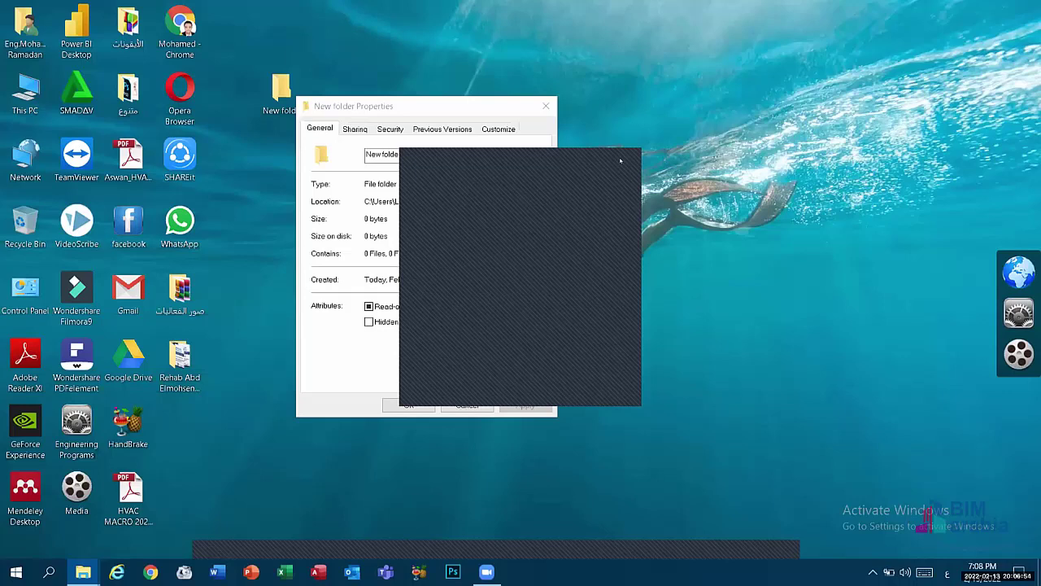
left_click(546, 106)
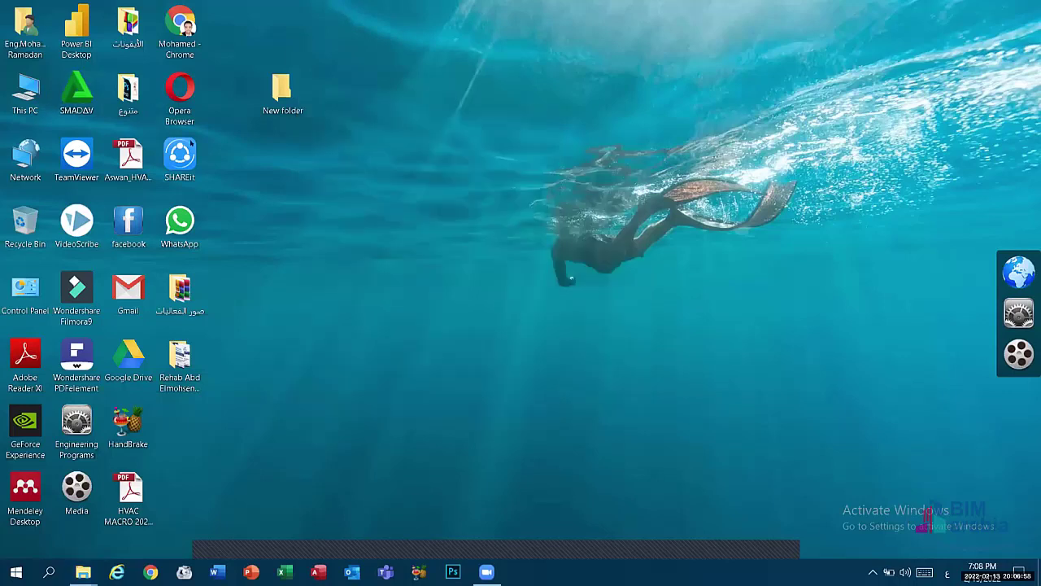
Cycle the Read-only attribute in New folder's properties, and apply the Hidden attribute to the folder.
right_click(284, 91)
left_click(401, 546)
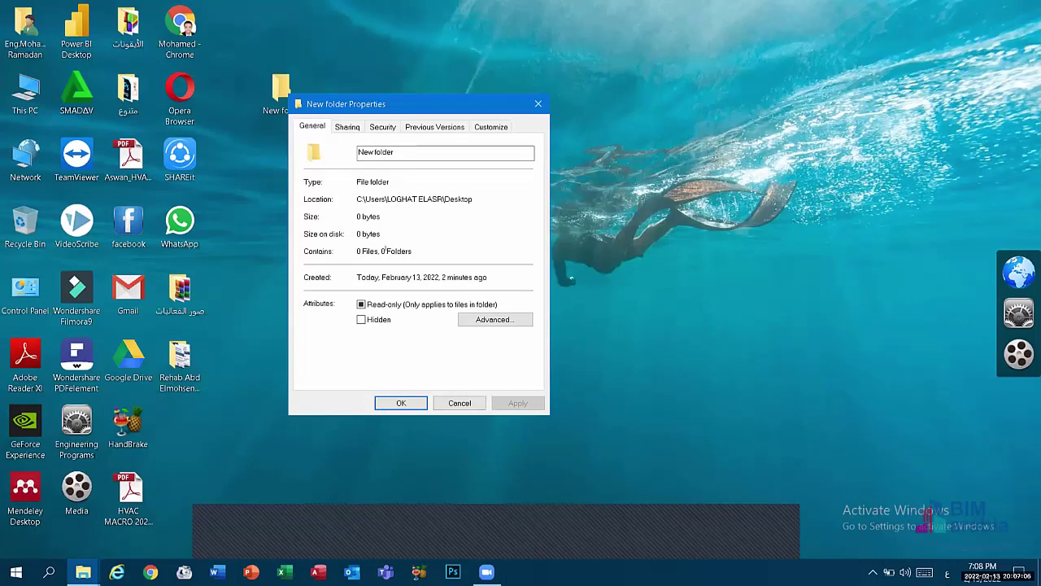
left_click(362, 304)
left_click(361, 304)
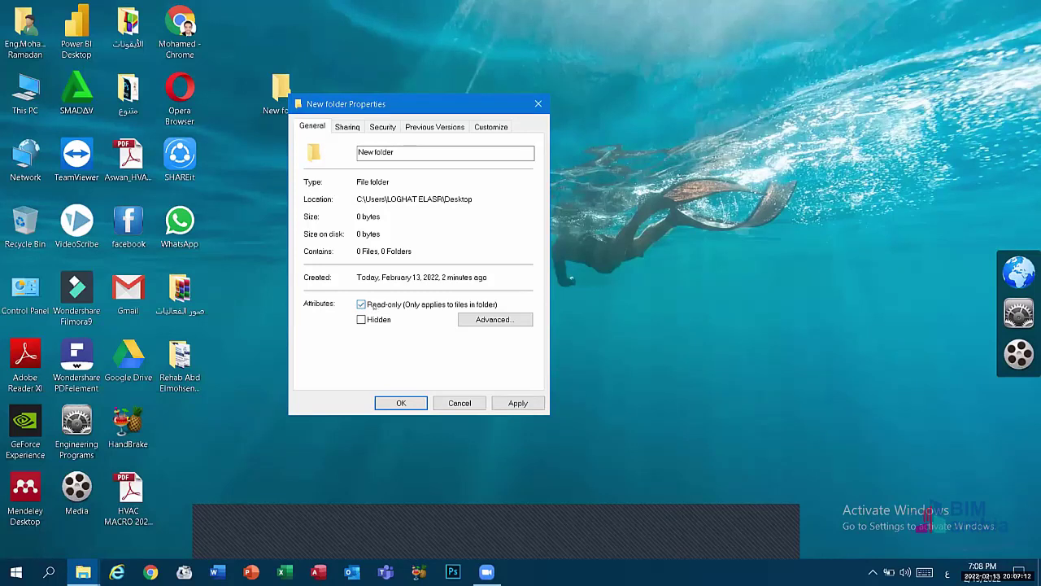
left_click(361, 304)
left_click(363, 319)
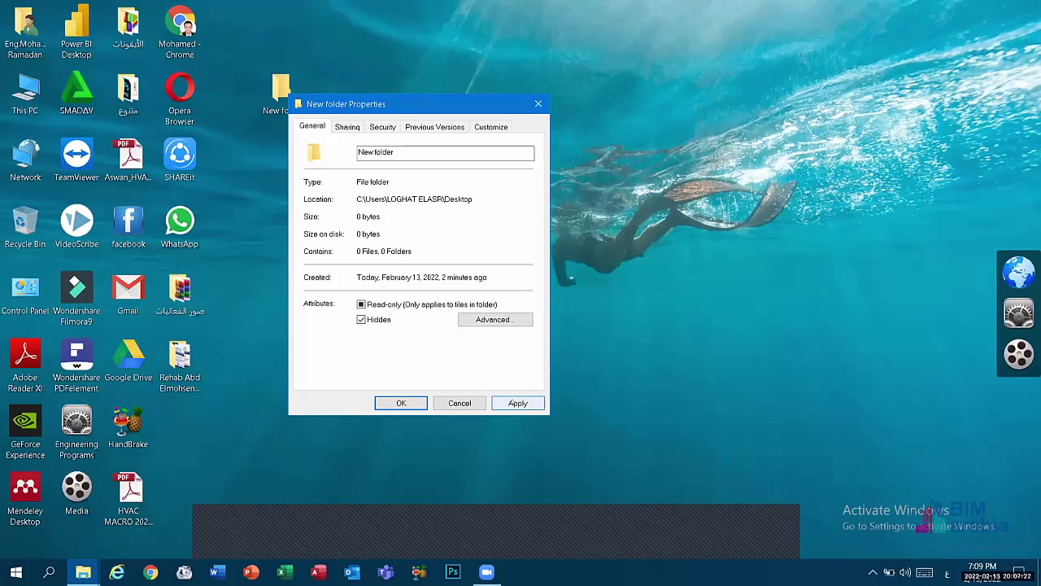
left_click(518, 402)
left_click(411, 402)
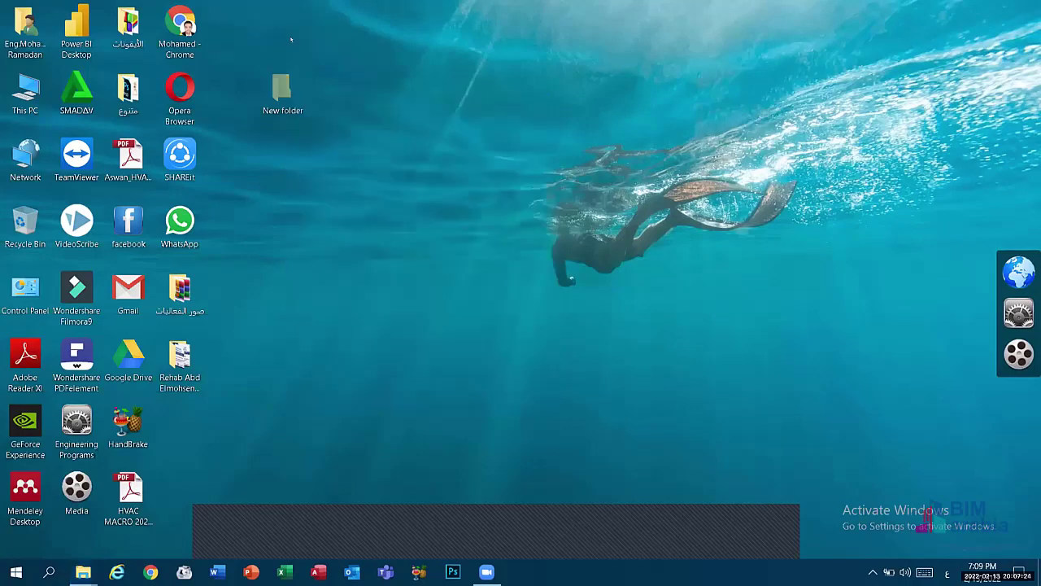
left_click_drag(223, 16, 365, 233)
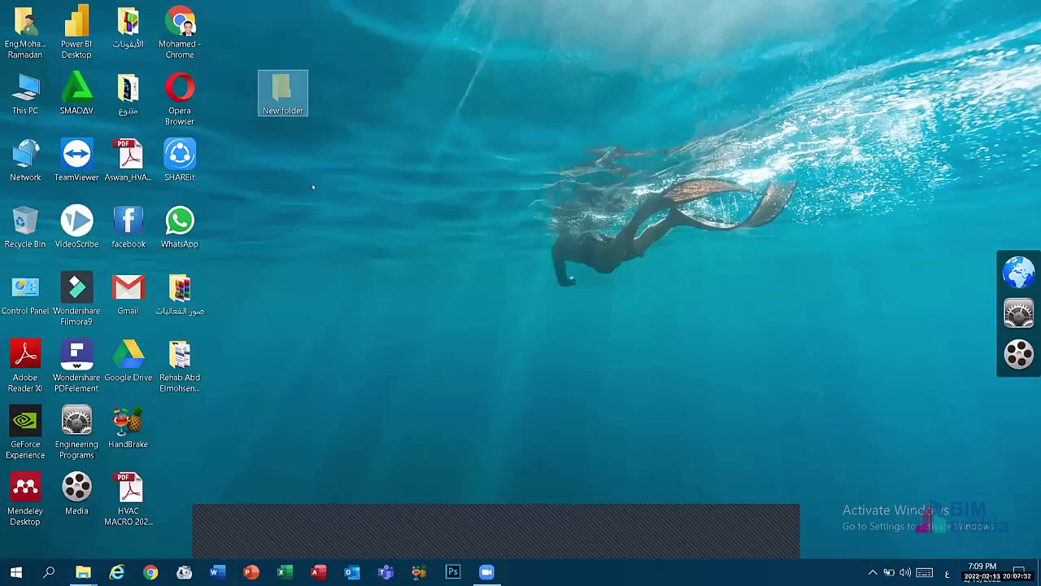
left_click(480, 534)
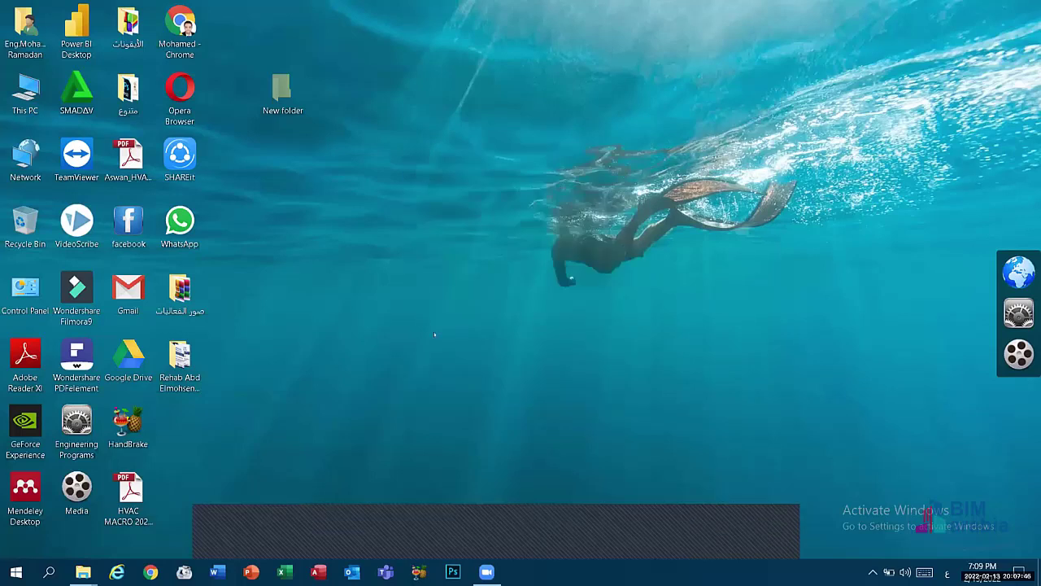
Reopen New folder's properties, move the dialog away from the folder icon, and remove the Hidden attribute.
right_click(286, 93)
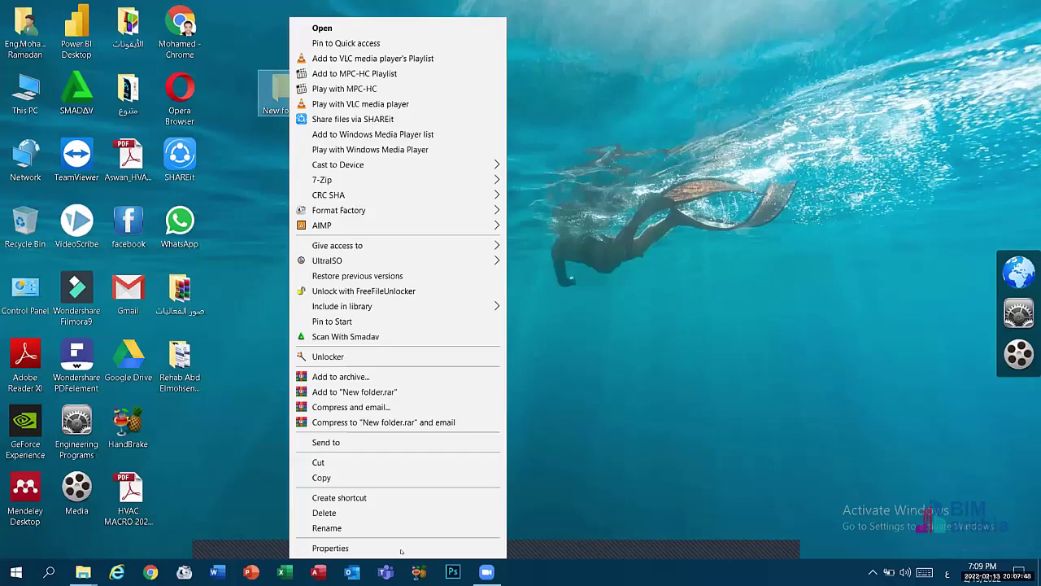
left_click(398, 549)
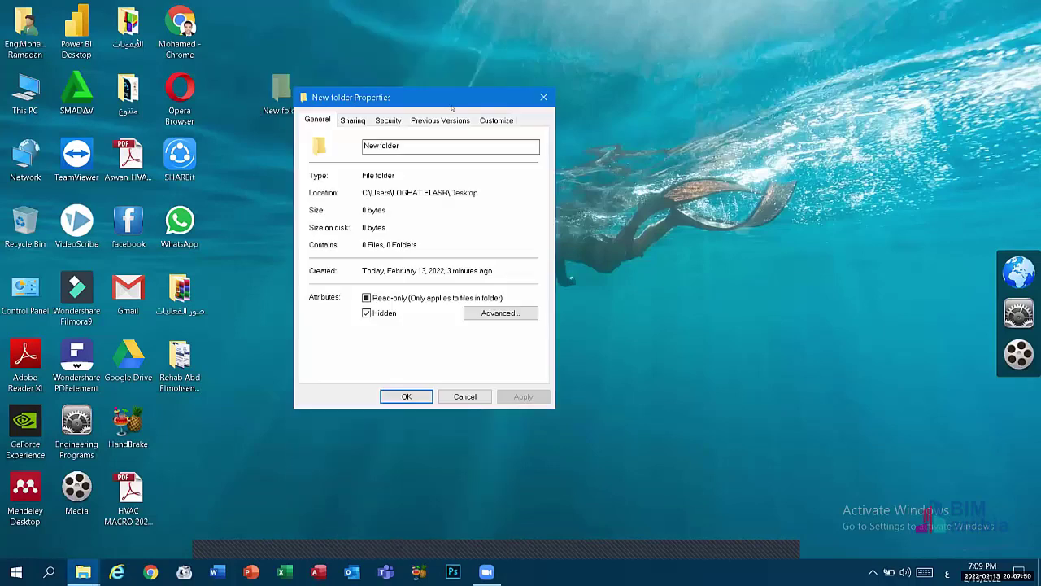
left_click_drag(382, 97, 602, 123)
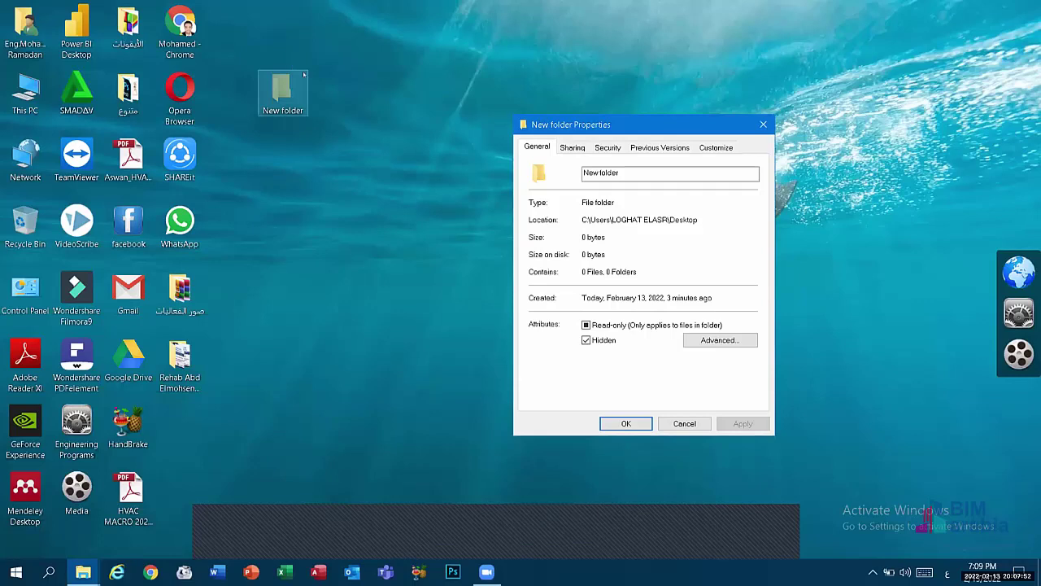
left_click(586, 340)
left_click(743, 423)
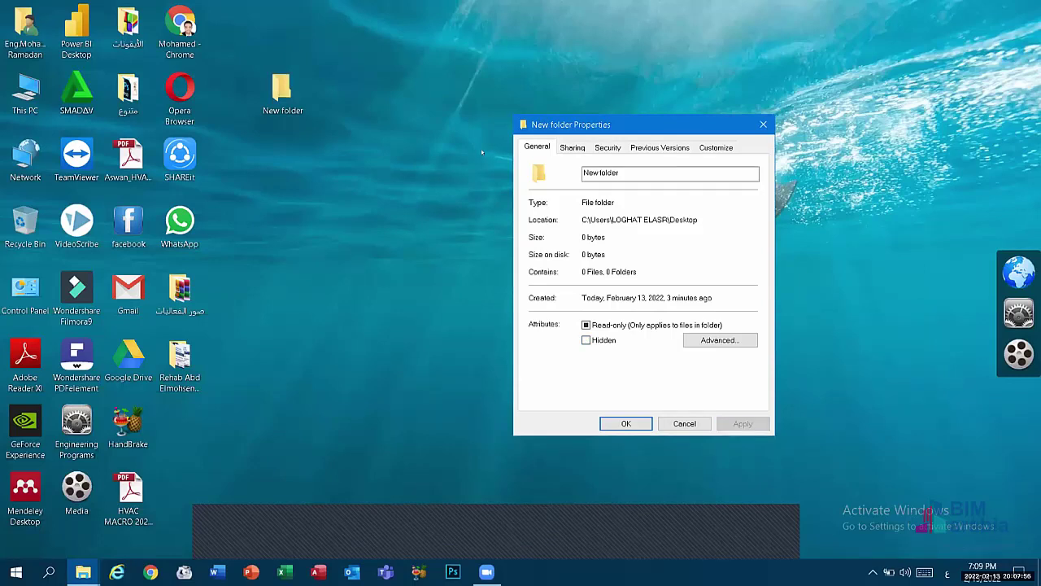
Move New folder's properties dialog, look at the icons available for the folder, and cancel without changing its icon.
left_click_drag(570, 125, 421, 83)
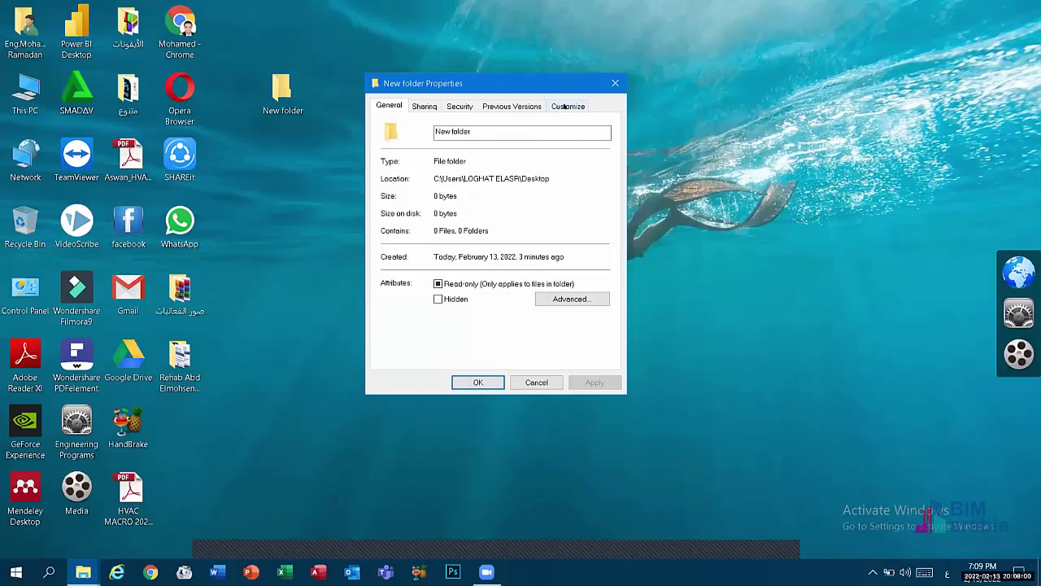
left_click(565, 107)
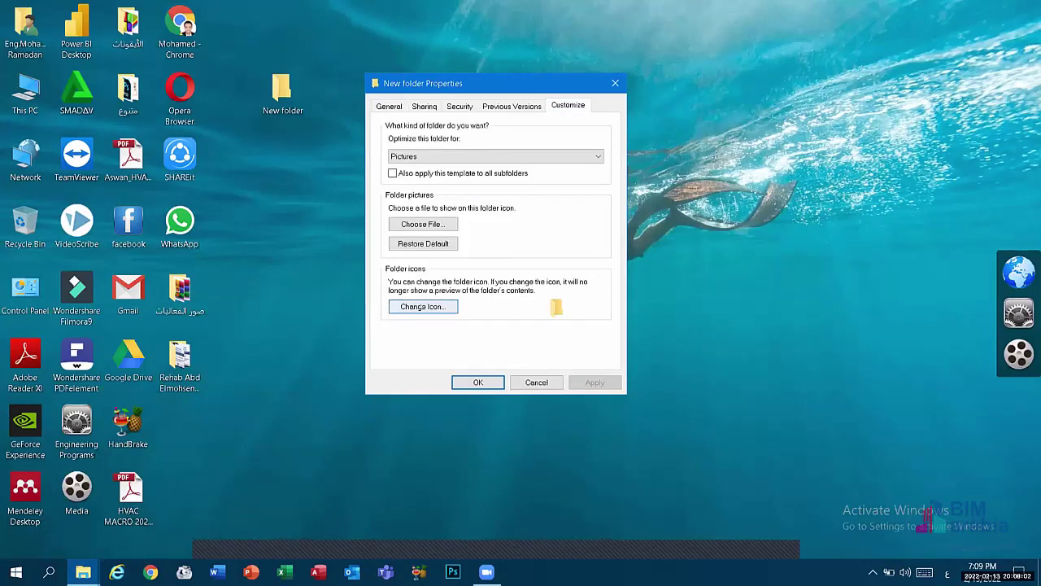
left_click(422, 306)
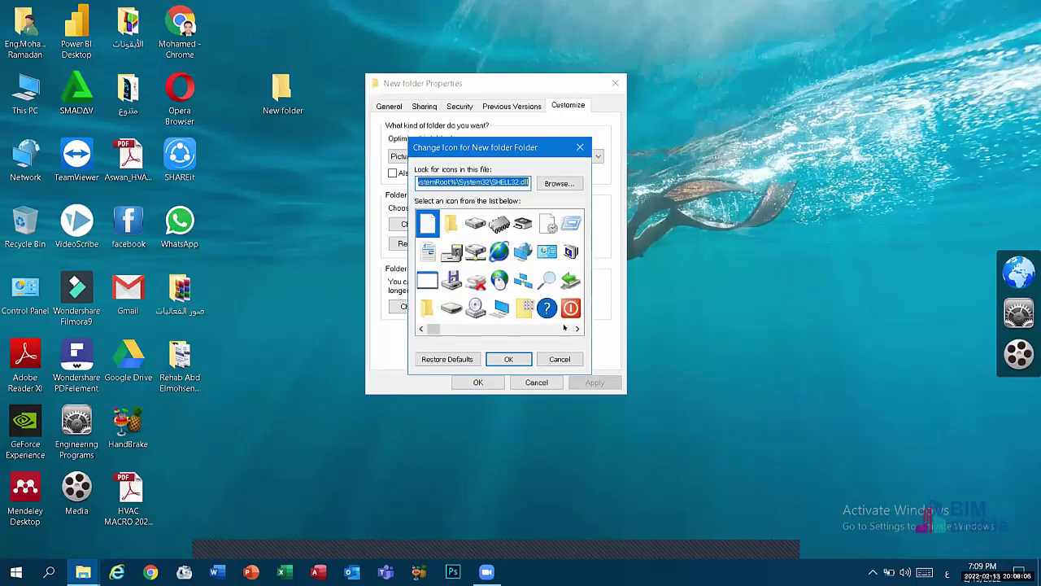
left_click(560, 359)
left_click(536, 382)
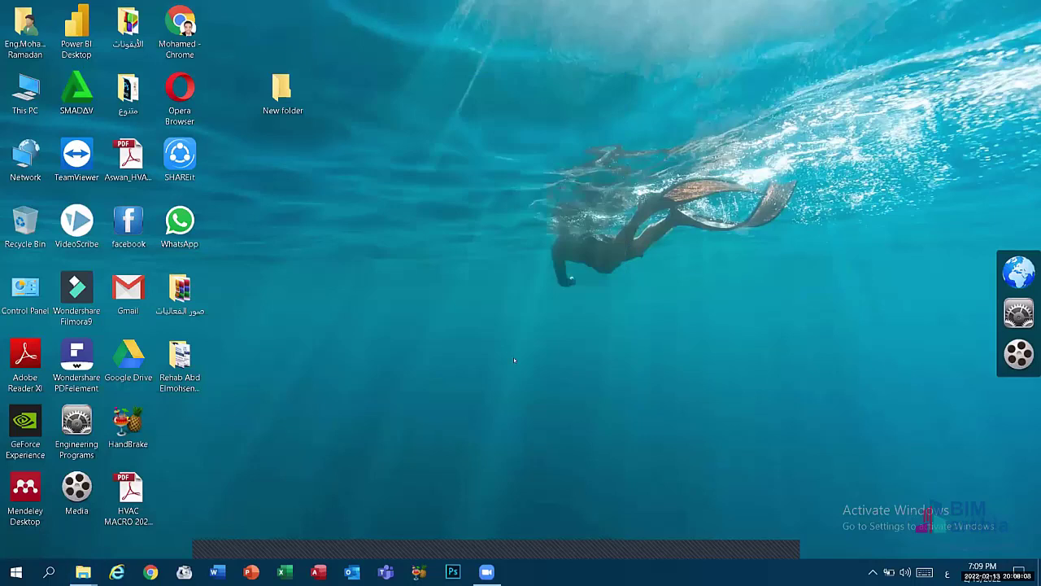
right_click(275, 93)
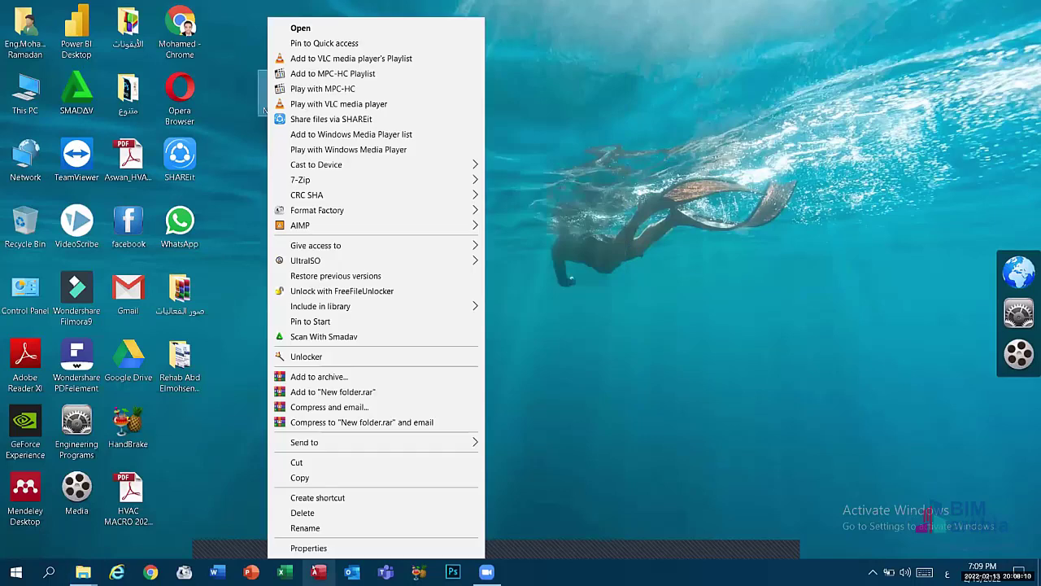
left_click(325, 549)
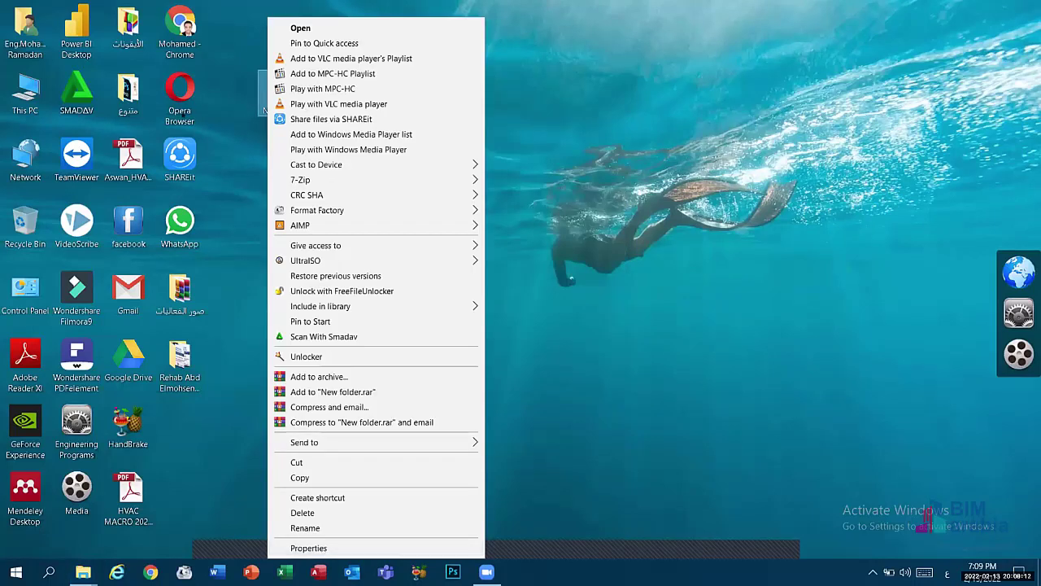
left_click(247, 168)
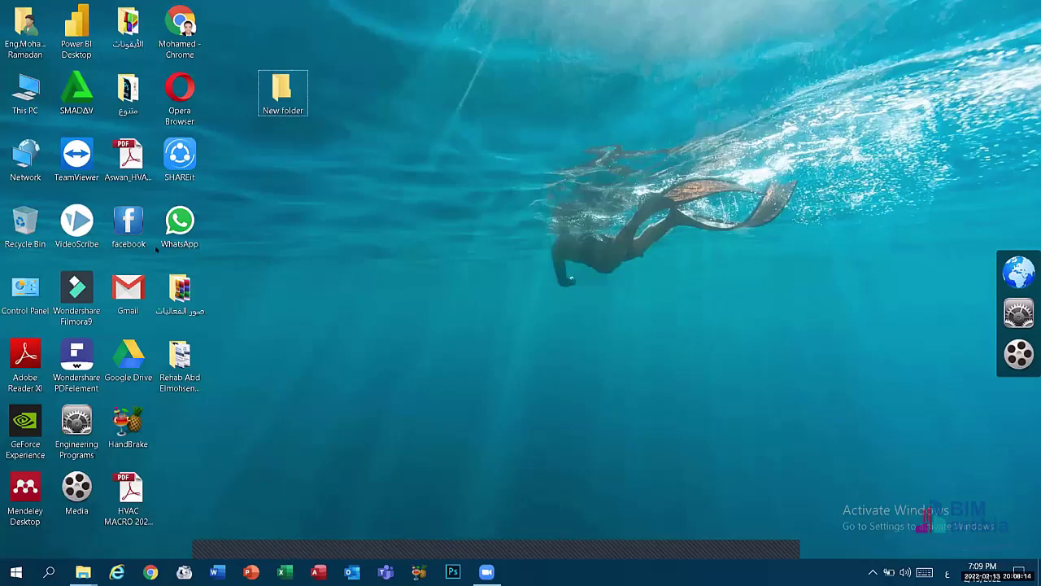
Open the WhatsApp shortcut's properties, try to view its general details, and close the dialog.
left_click(176, 229)
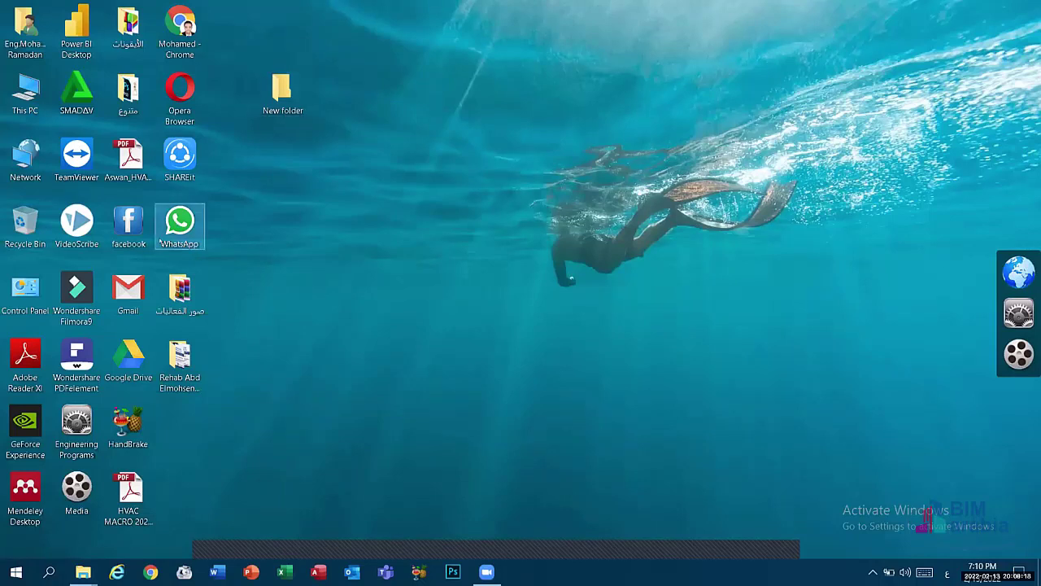
right_click(177, 236)
left_click(207, 215)
right_click(173, 219)
left_click(211, 549)
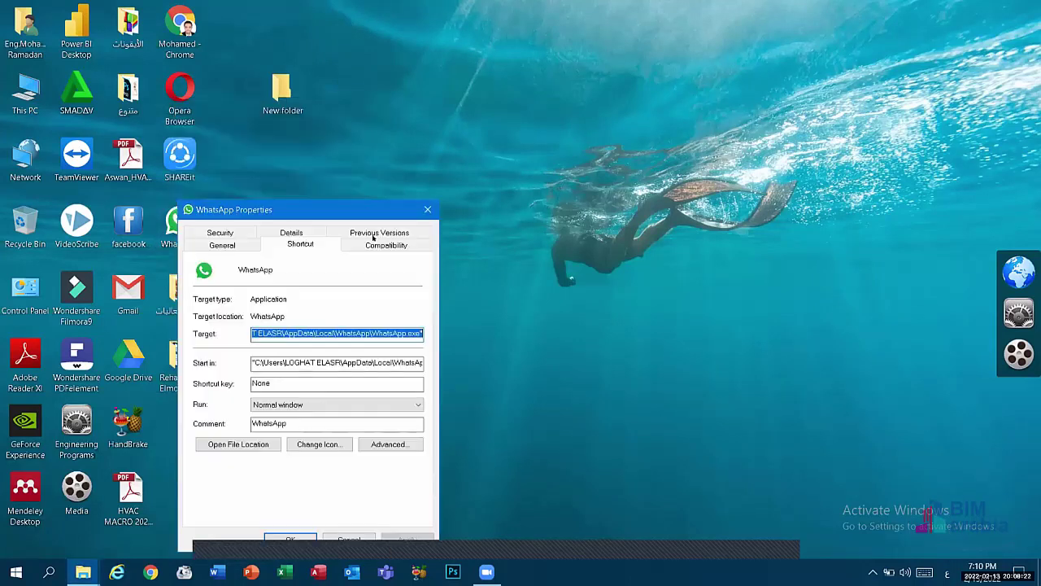
key("Return")
left_click(652, 284)
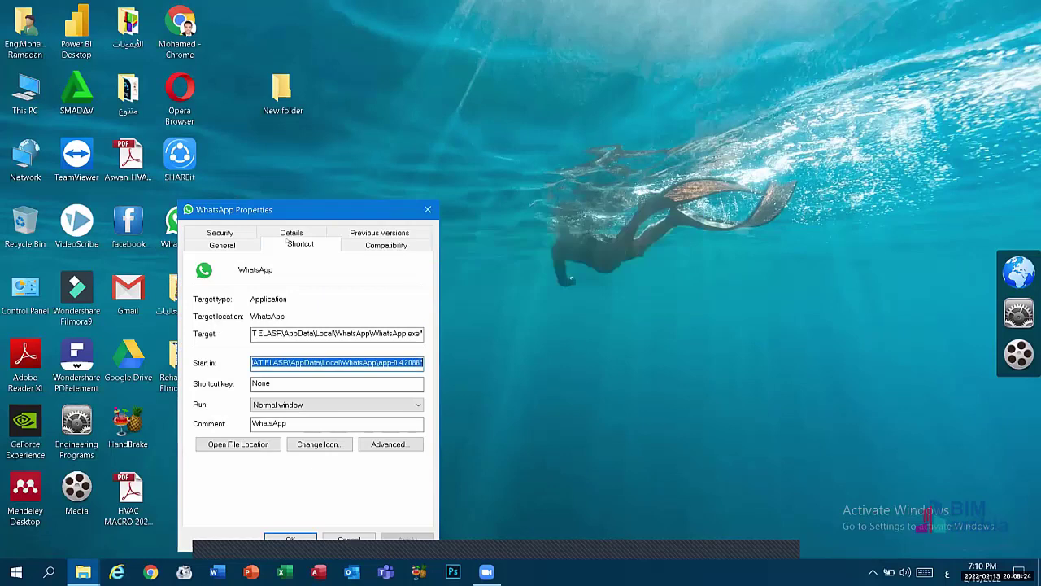
left_click(222, 244)
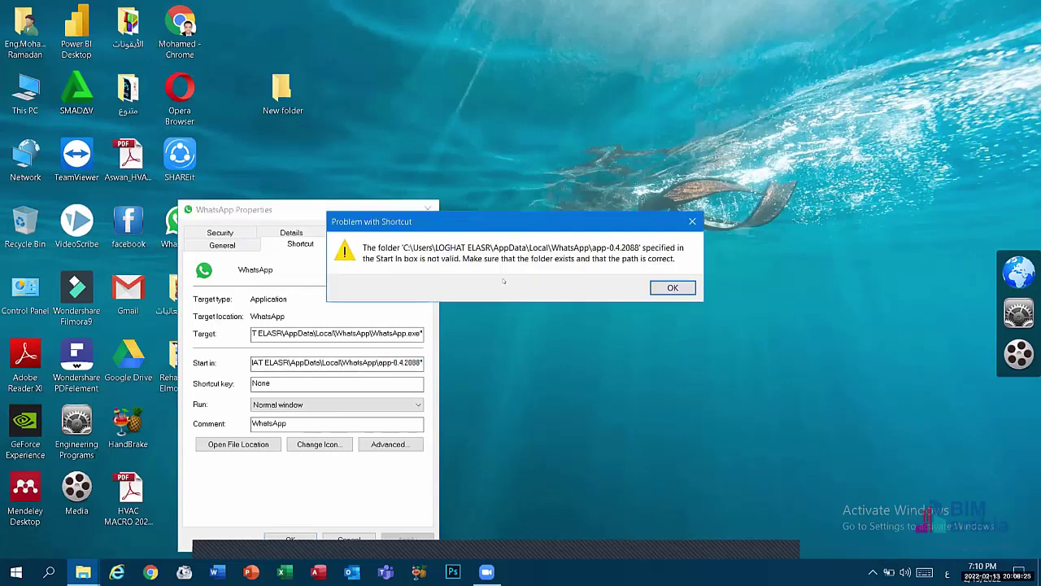
left_click(673, 288)
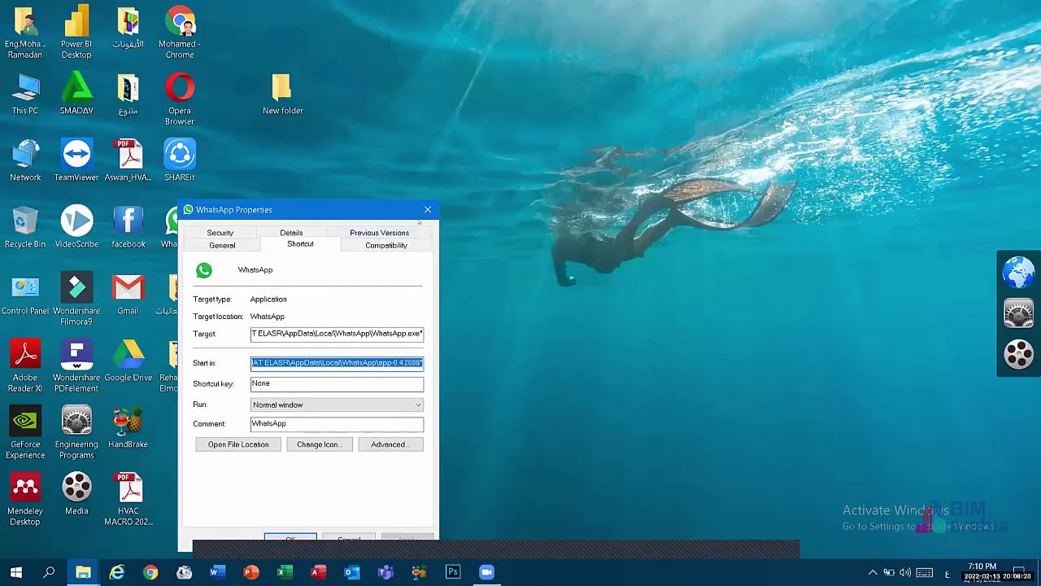
left_click(427, 209)
Reopen New folder's properties and change the folder's icon to the disc drive icon from SHELL32.dll.
right_click(285, 91)
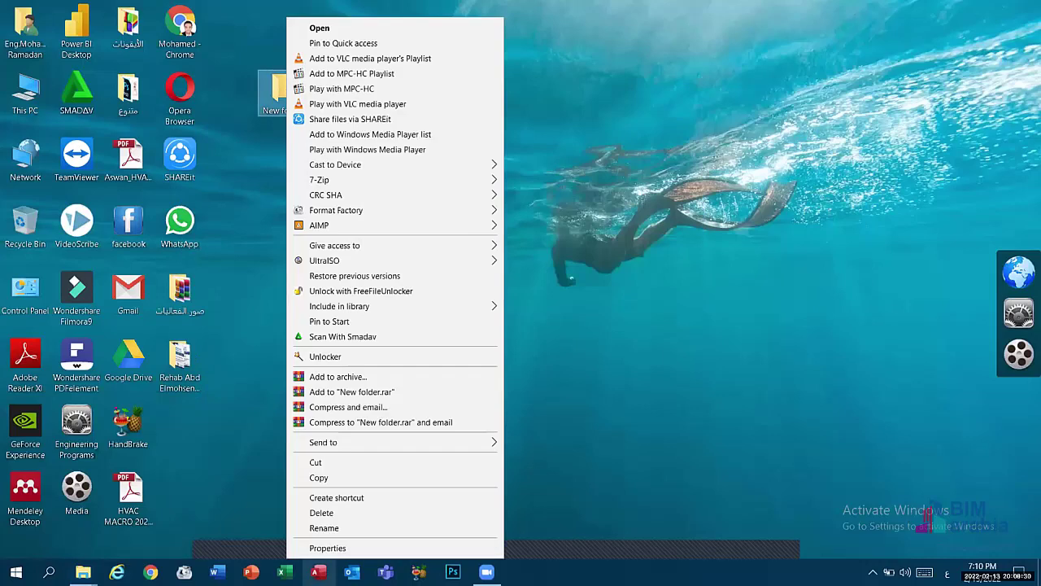
left_click(367, 548)
left_click(494, 123)
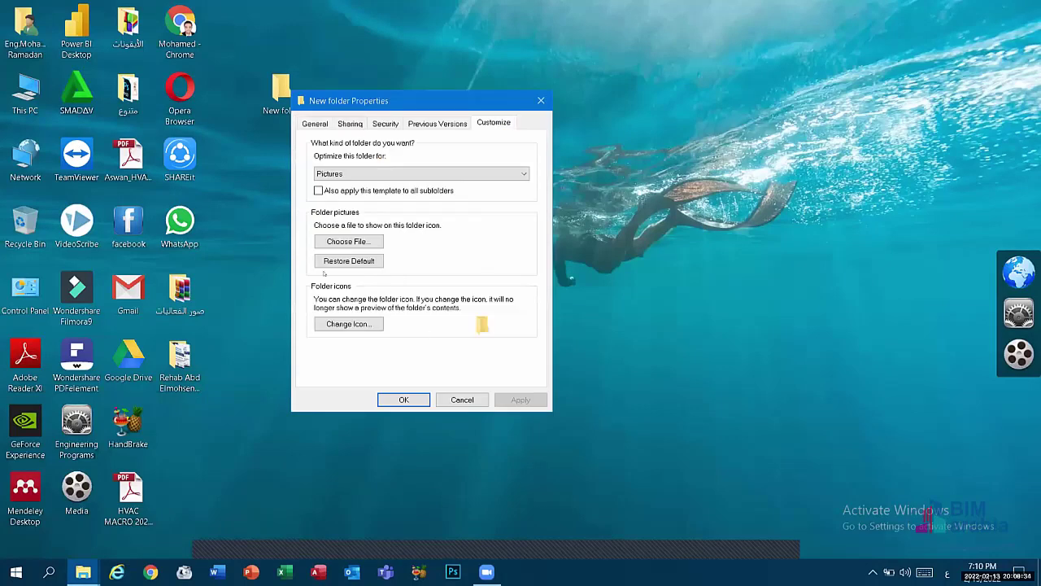
left_click(356, 325)
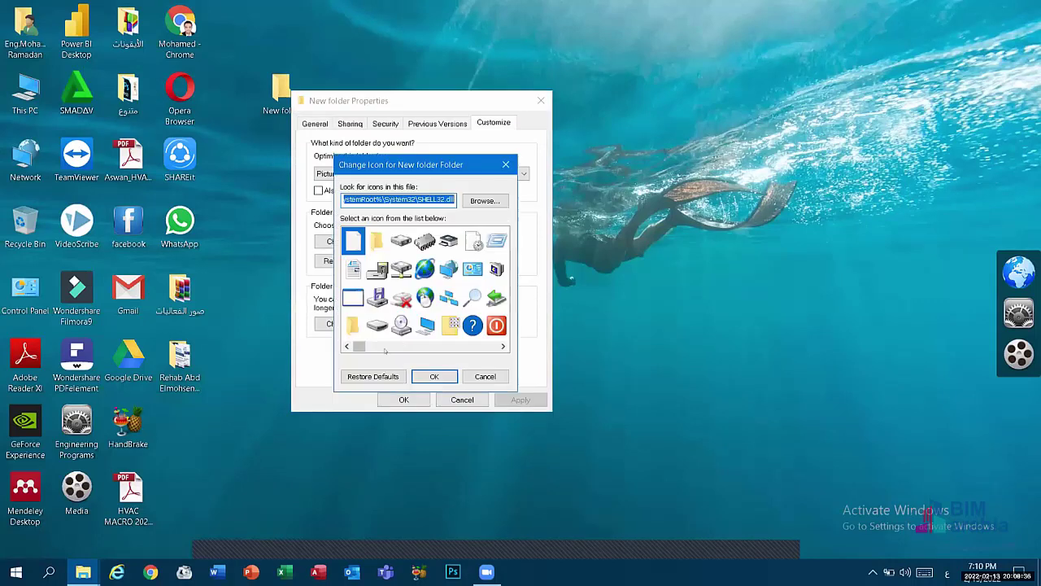
left_click(400, 324)
left_click(434, 376)
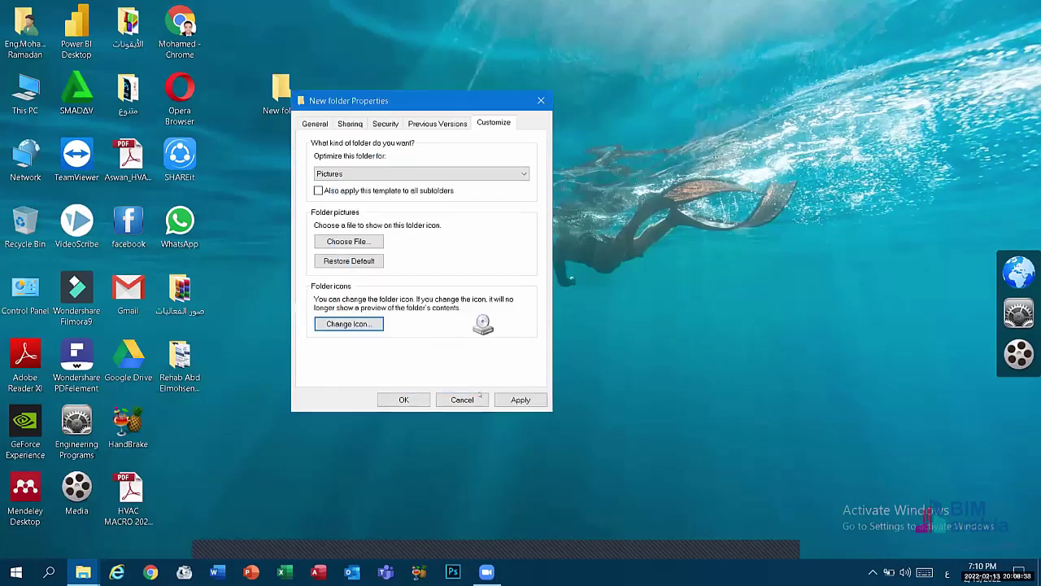
left_click(508, 397)
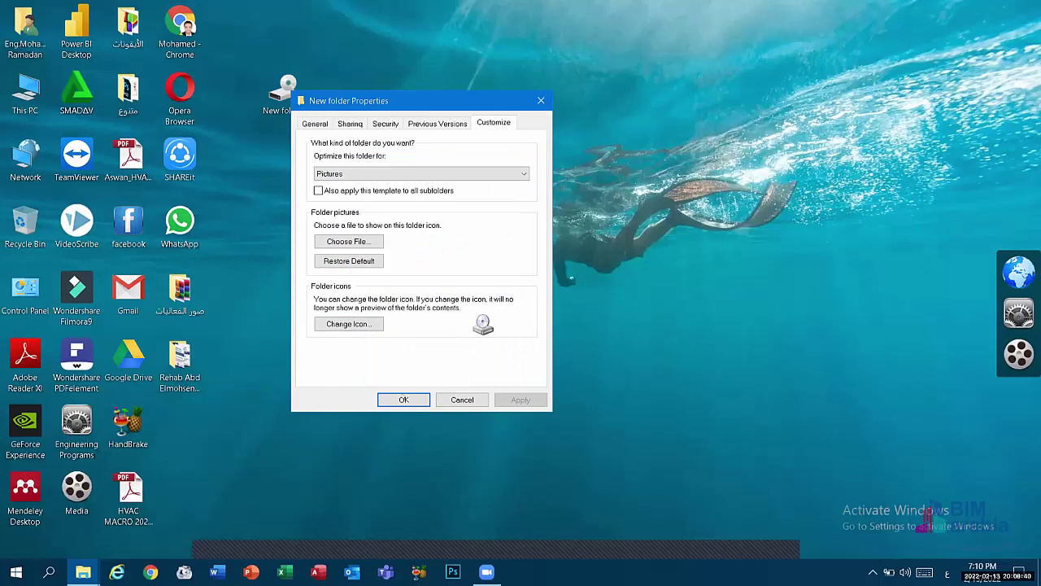
left_click(403, 400)
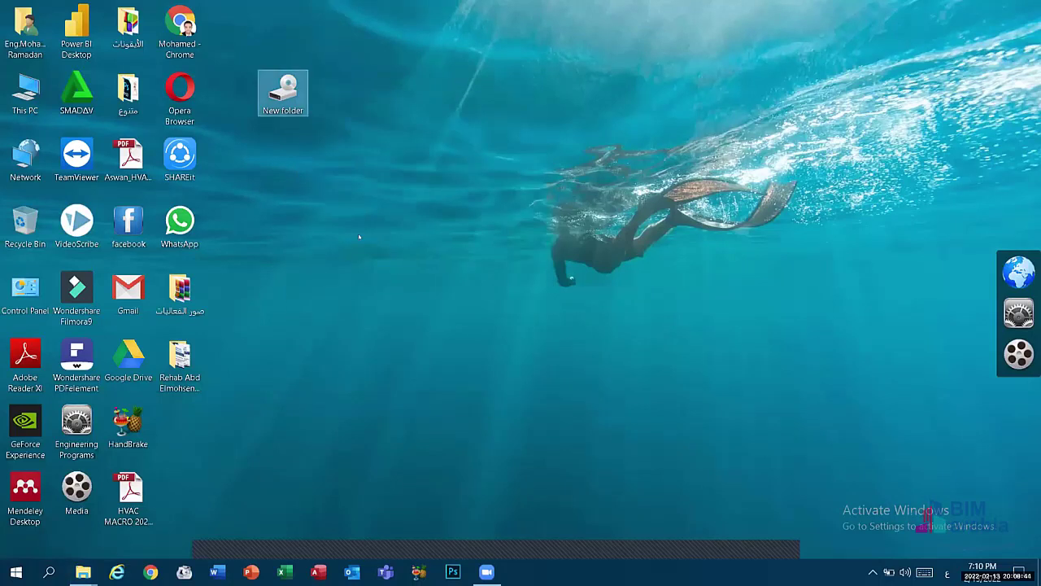
Permanently delete New folder from the desktop, including its desktop.ini system file, applying the choice to all current items.
key("shift+Delete")
key("Return")
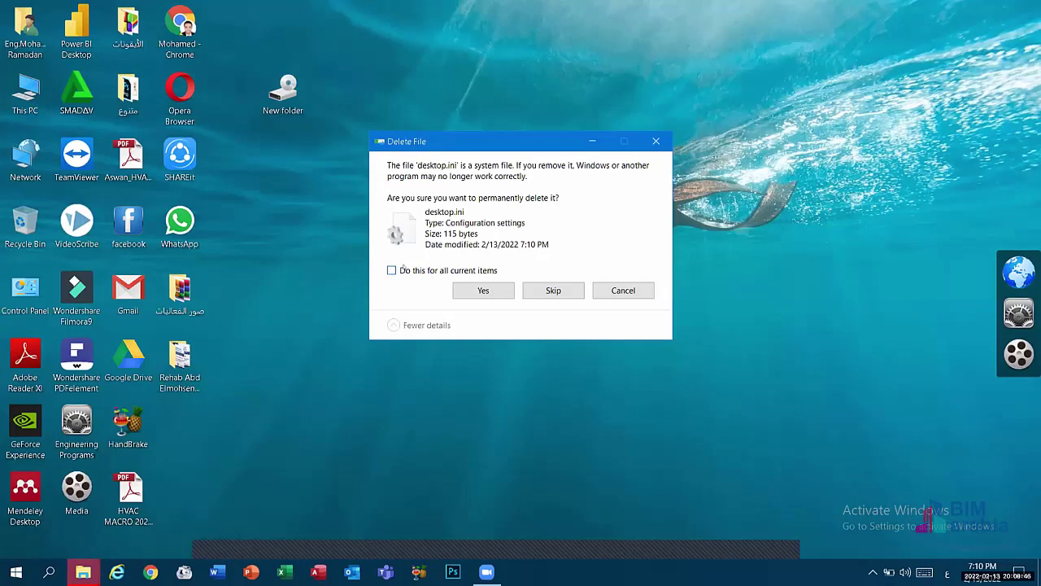
left_click(392, 270)
left_click(484, 290)
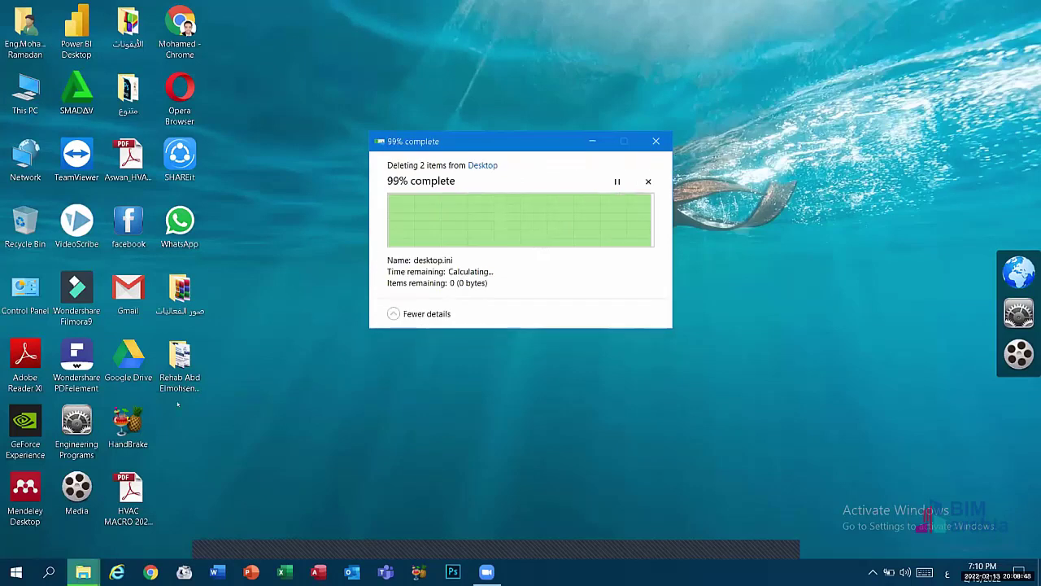
Apply the Hidden attribute to the desktop folder next to Google Drive through its properties.
right_click(183, 370)
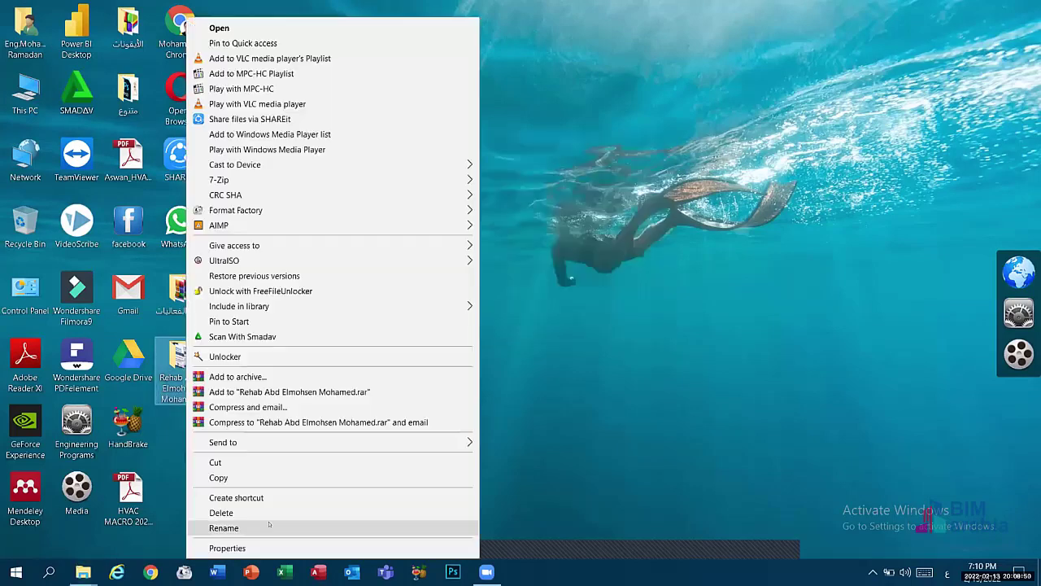
left_click(255, 548)
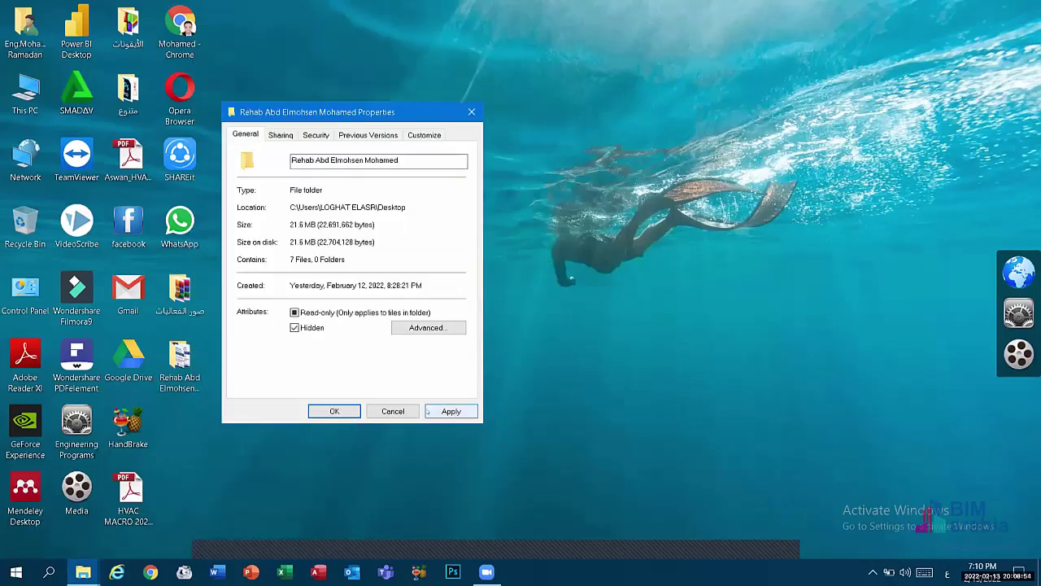
left_click(438, 413)
left_click(399, 281)
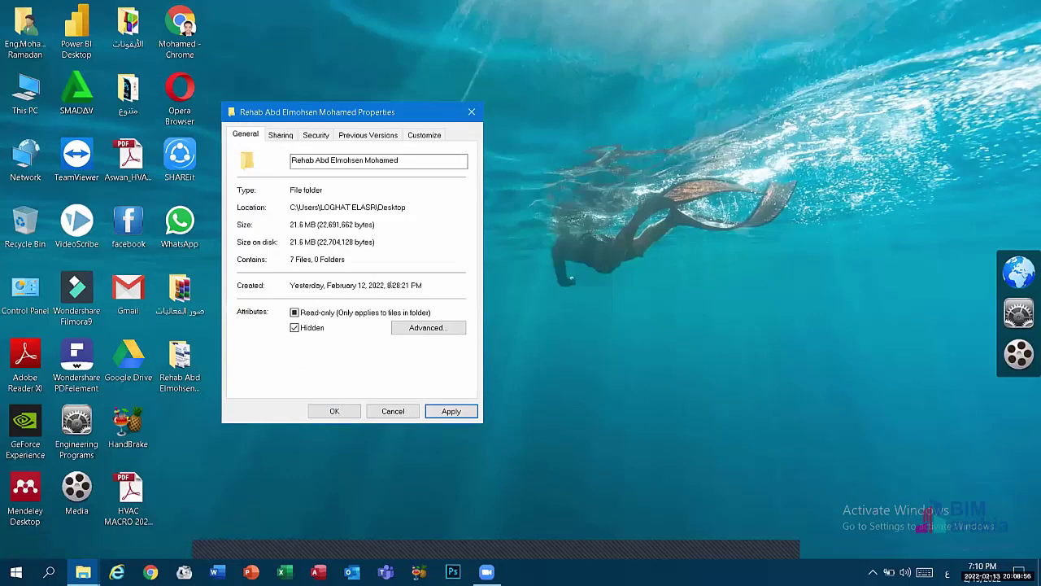
left_click(334, 411)
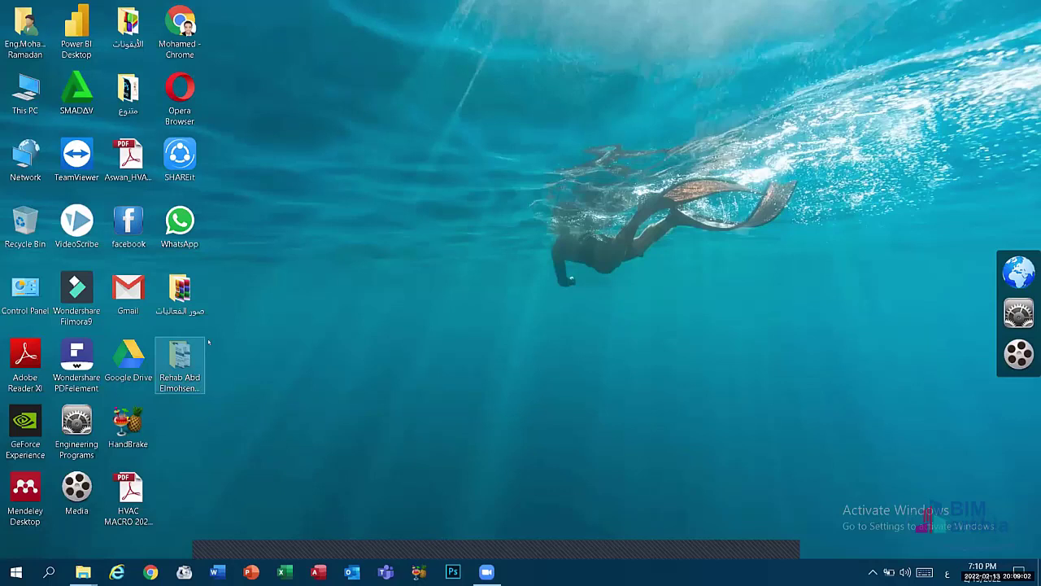
Open This PC, turn off the display of hidden items, and minimize the window to check the desktop.
double_click(25, 91)
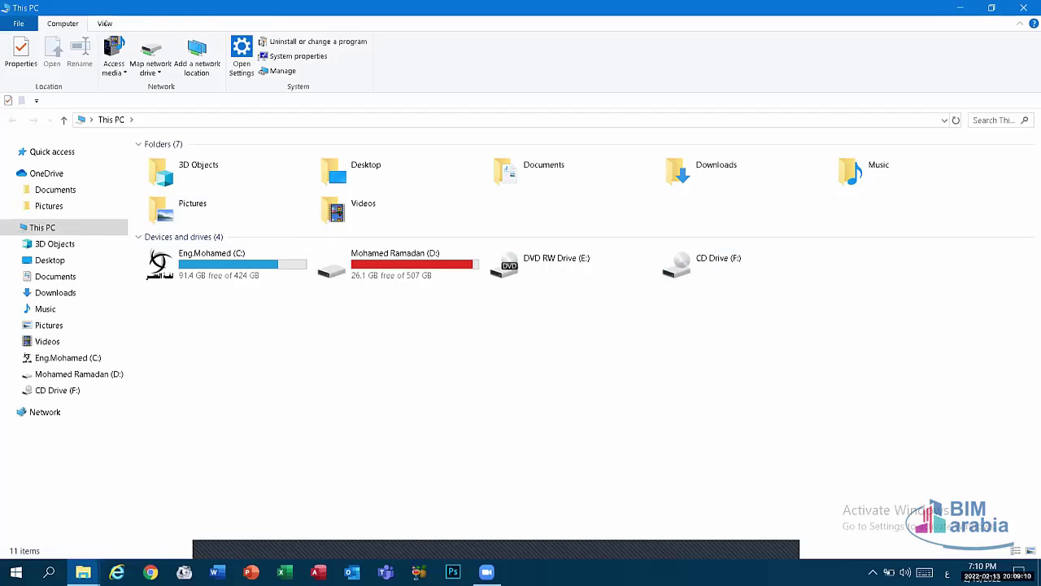
left_click(105, 22)
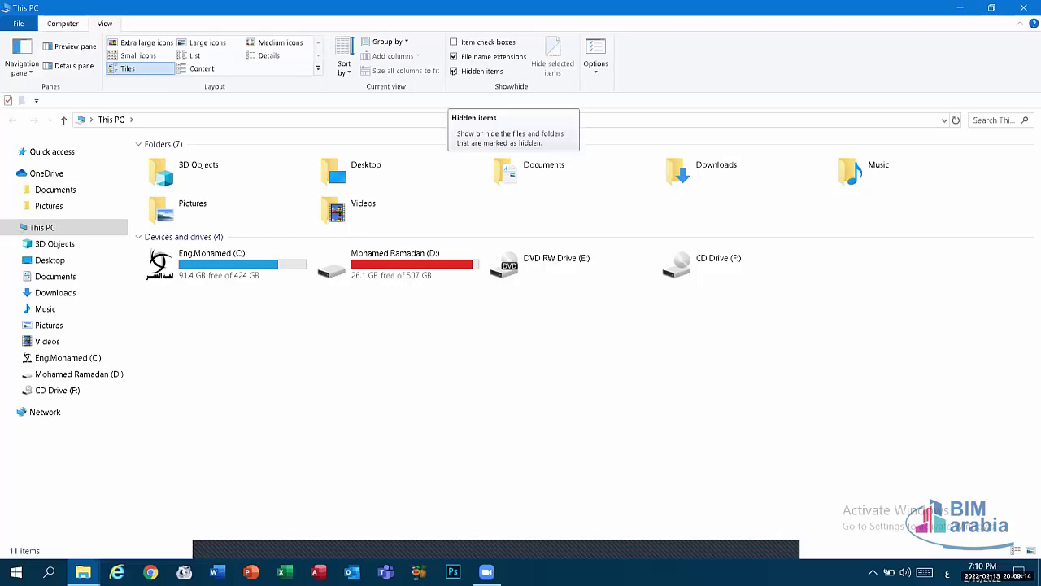
left_click(467, 71)
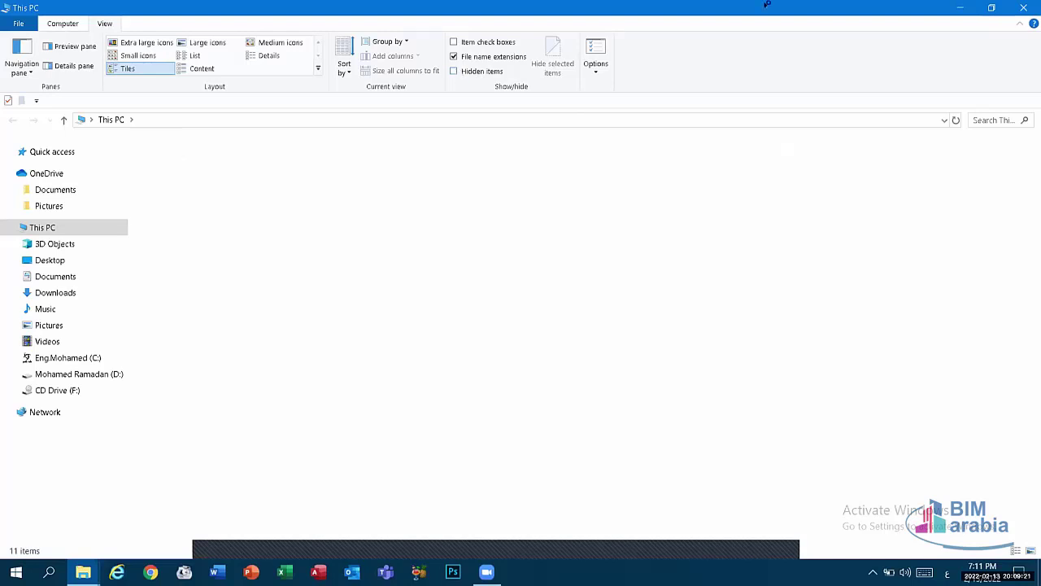
left_click(962, 6)
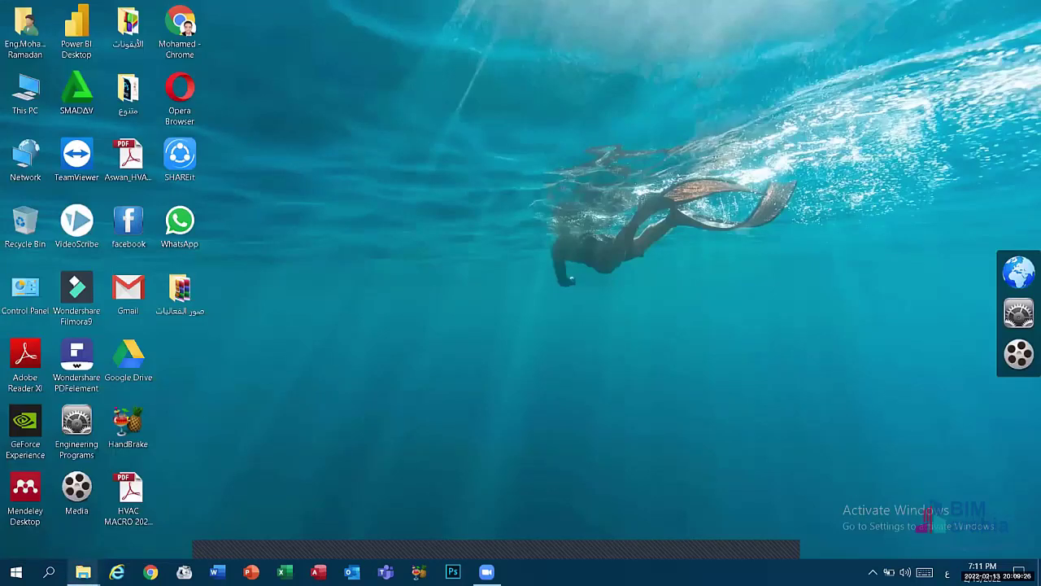
Restore the This PC window, turn the display of hidden items on, and close the window.
mouse_move(83, 572)
left_click(480, 497)
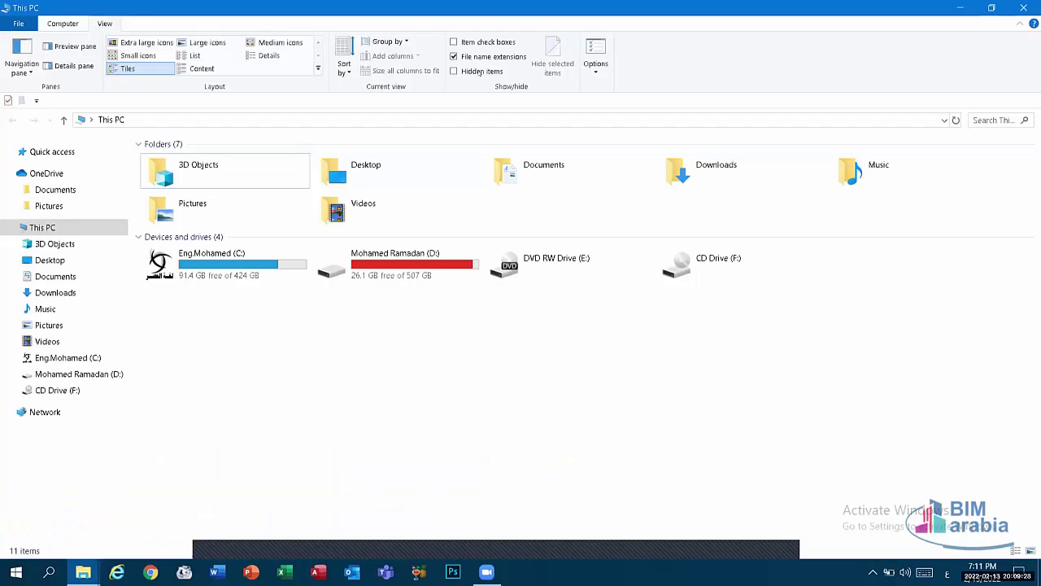
left_click(463, 71)
left_click(1024, 7)
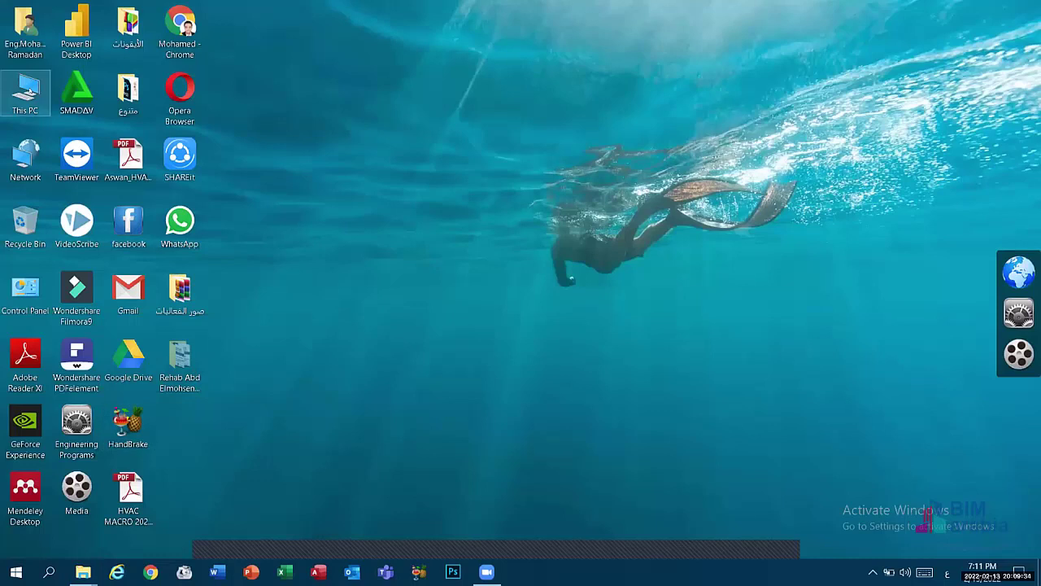
Open This PC again, look at the Quick access contents, and return to This PC.
double_click(25, 92)
left_click(51, 152)
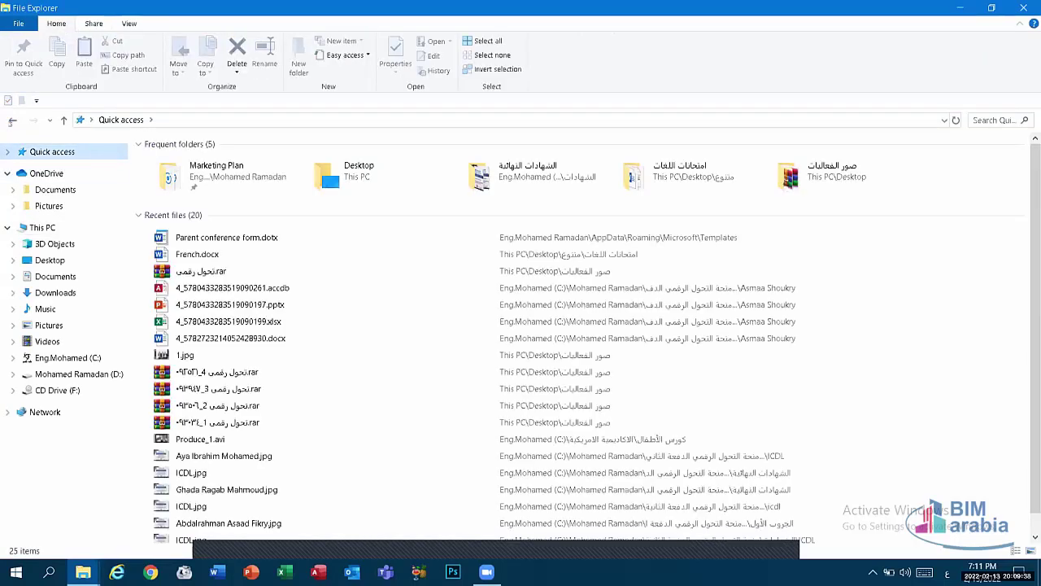
left_click(13, 119)
In the folder options' advanced settings, select Don't show hidden files, folders, or drives, and cancel the change.
left_click(18, 23)
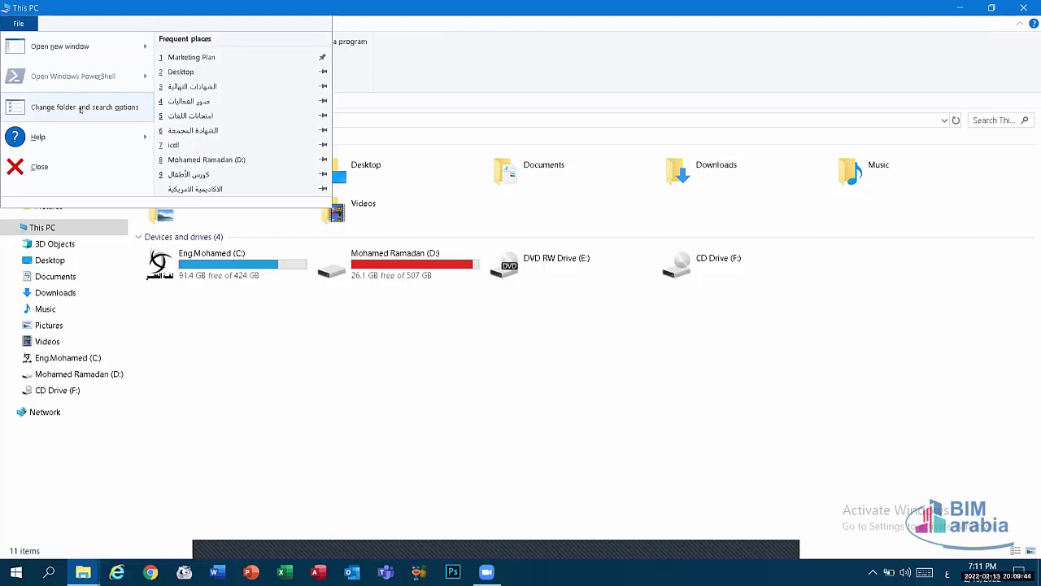
left_click(109, 111)
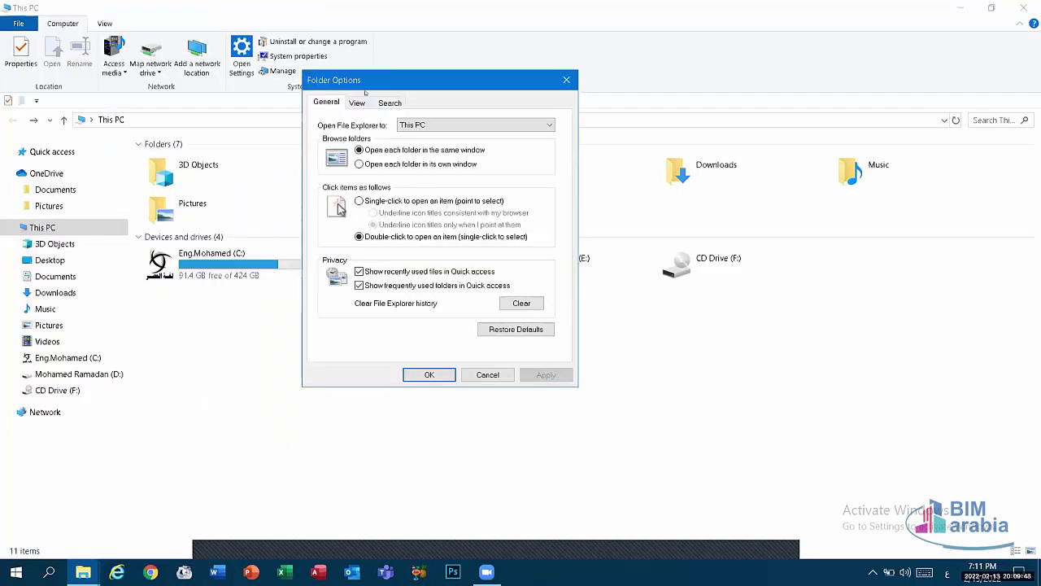
left_click(358, 102)
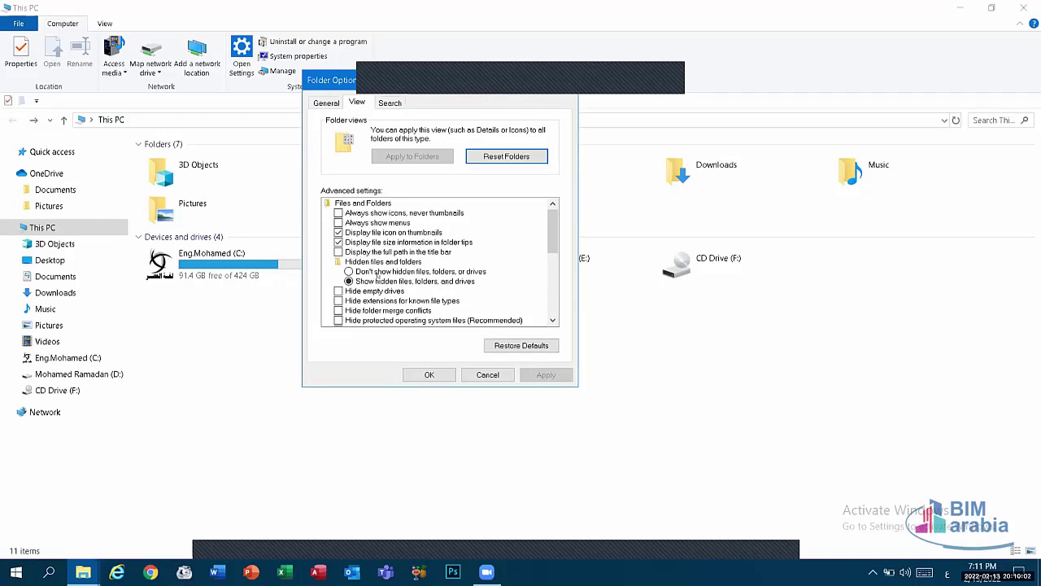
left_click(398, 271)
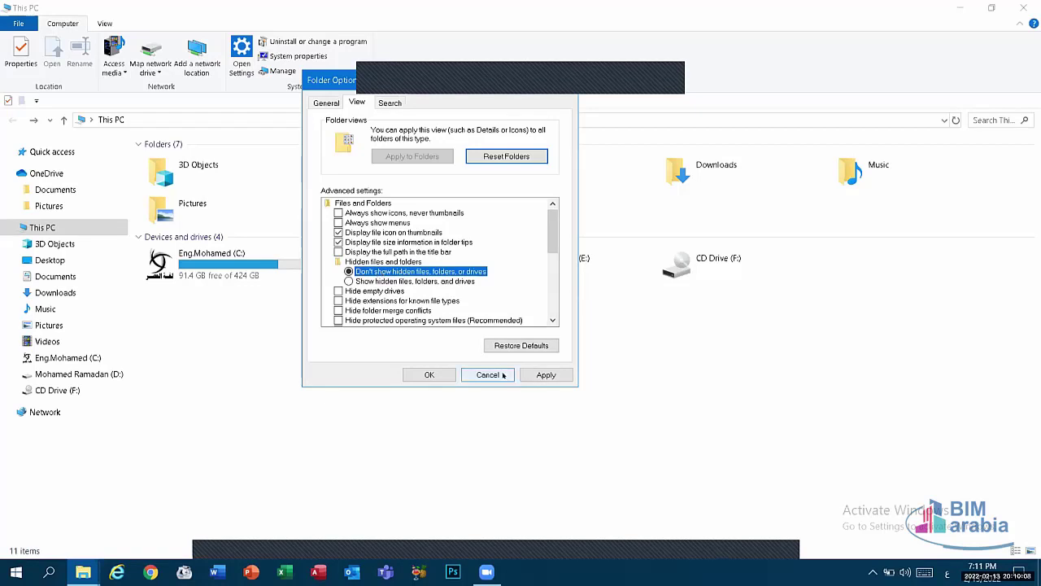
left_click(488, 375)
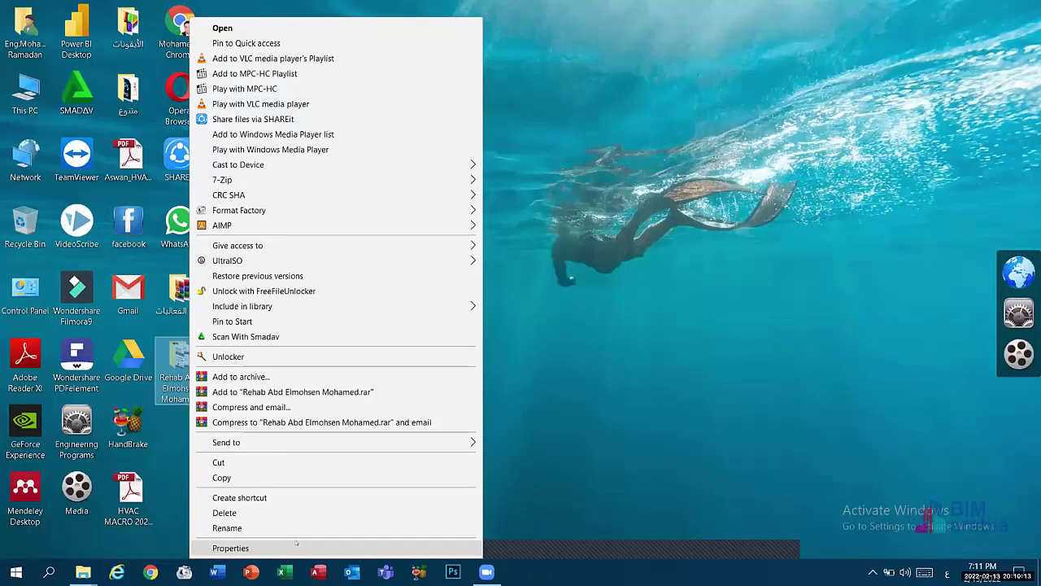
Remove the Hidden attribute from the desktop folder next to Google Drive through its properties.
left_click(244, 547)
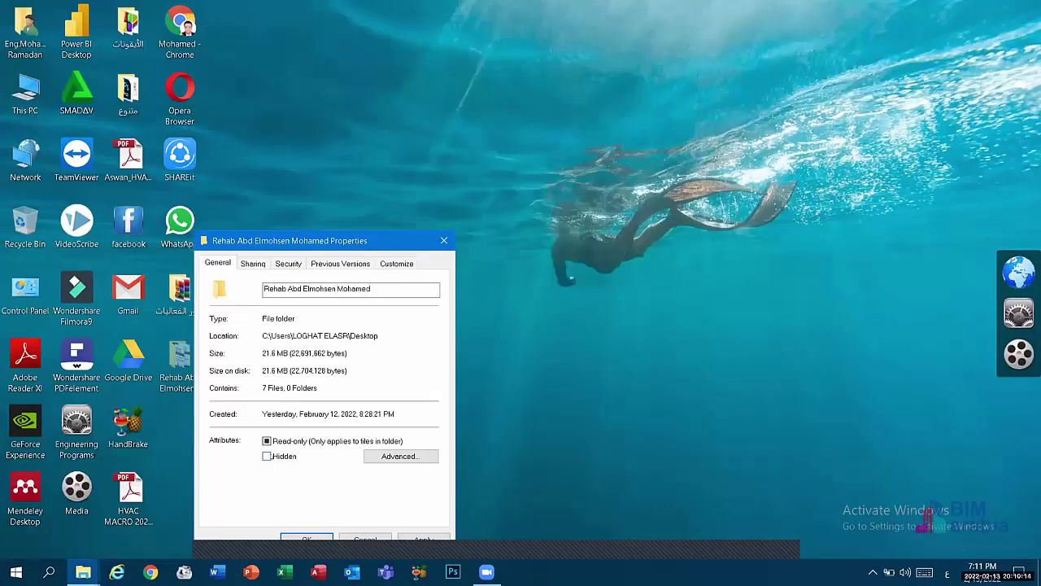
left_click_drag(342, 240, 357, 107)
left_click(282, 323)
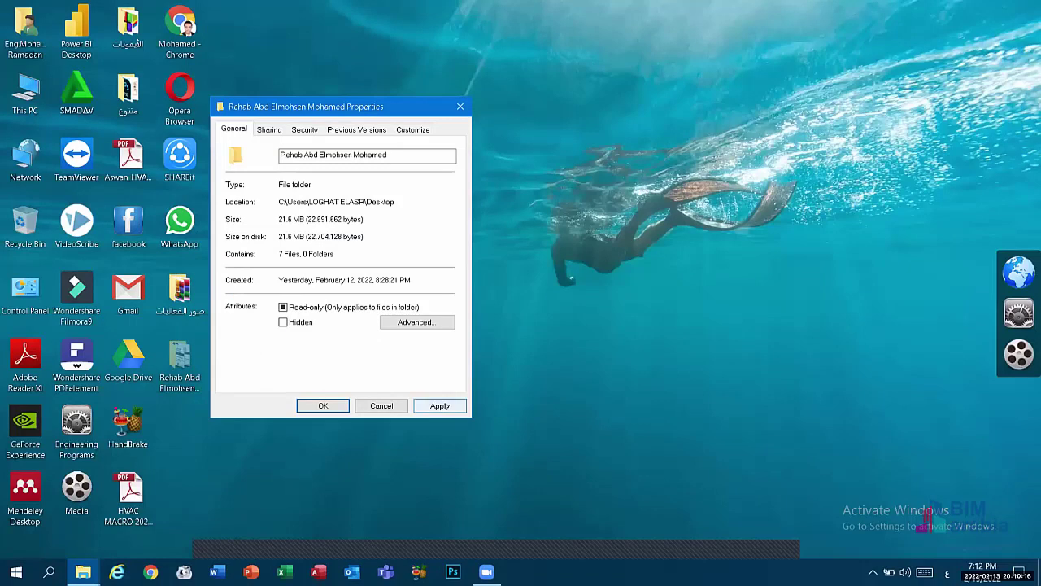
left_click(313, 405)
left_click(379, 276)
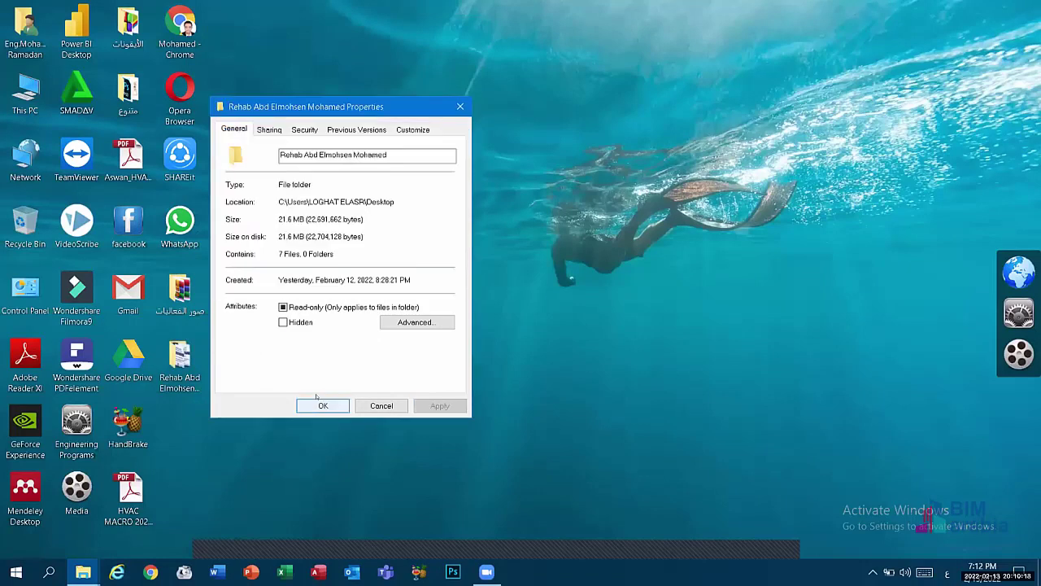
Examine the name and location of the desktop folder next to Google Drive in its properties, and close them without changes.
right_click(190, 368)
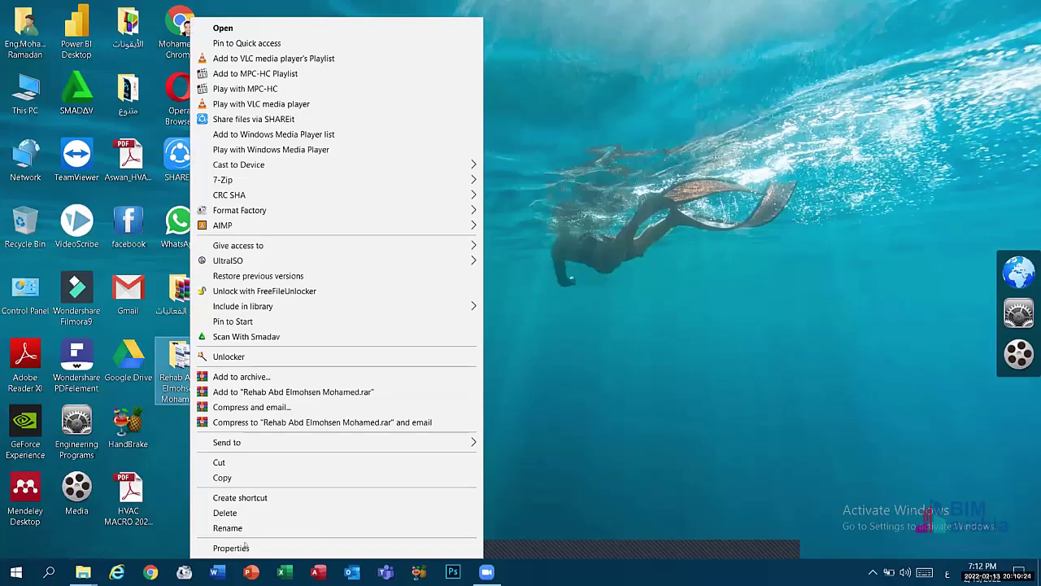
left_click(236, 548)
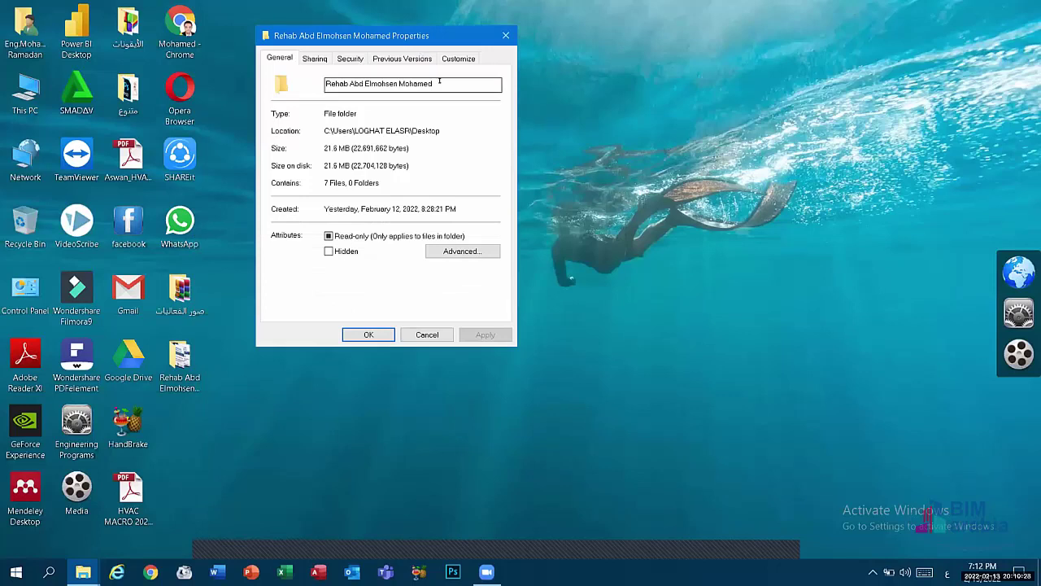
left_click_drag(434, 84, 293, 83)
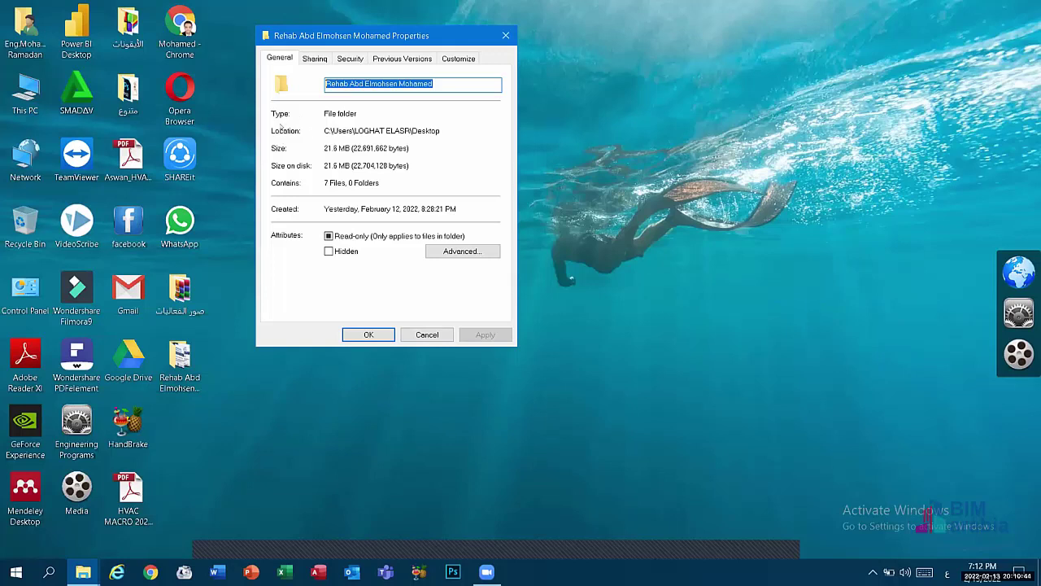
left_click(325, 131)
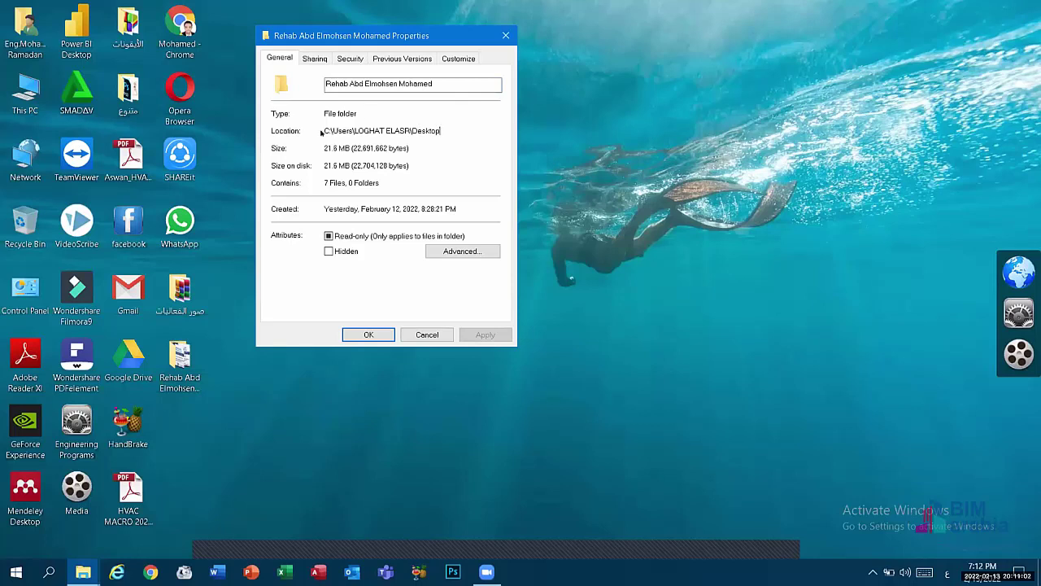
left_click(427, 335)
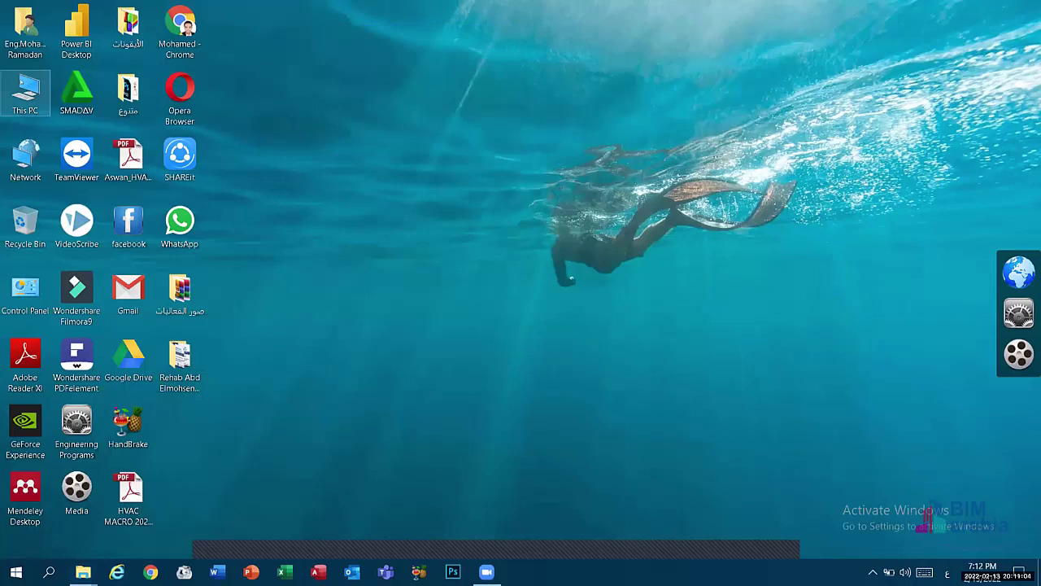
Follow the folder's location from This PC through drive C, Users and the user profile to Desktop, locate the folder, and close the window.
double_click(24, 94)
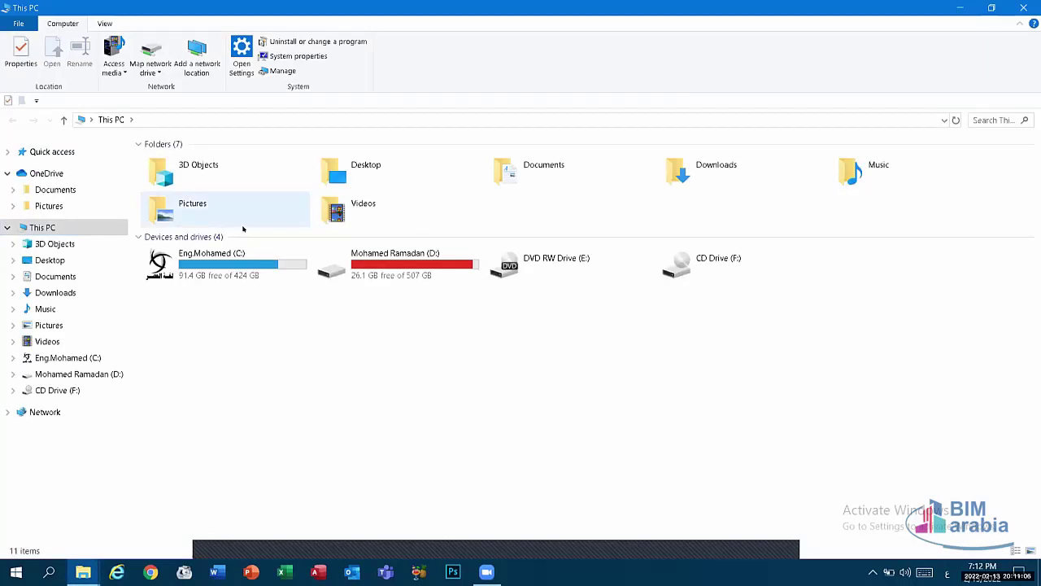
double_click(227, 257)
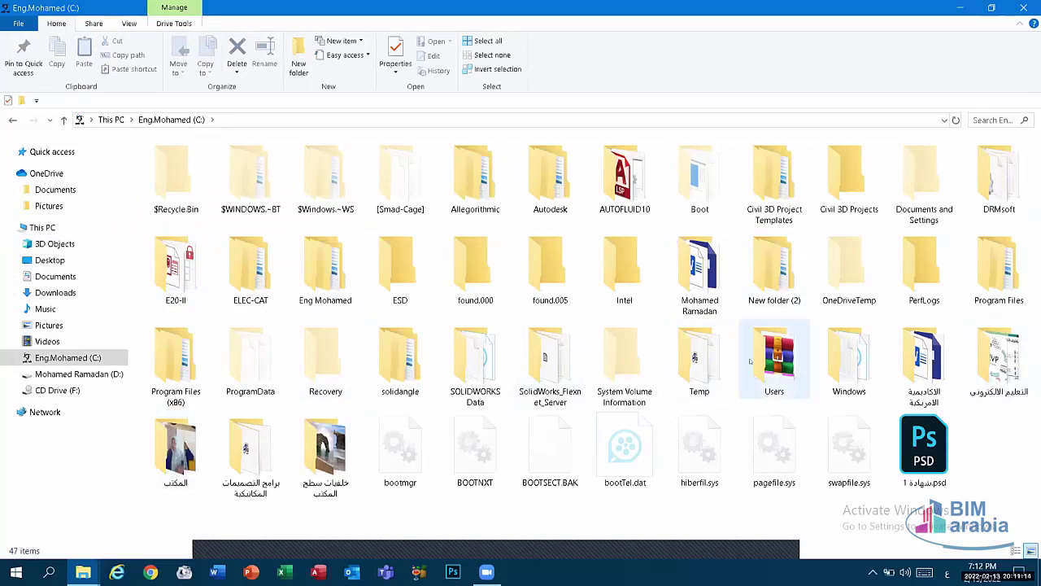
double_click(774, 358)
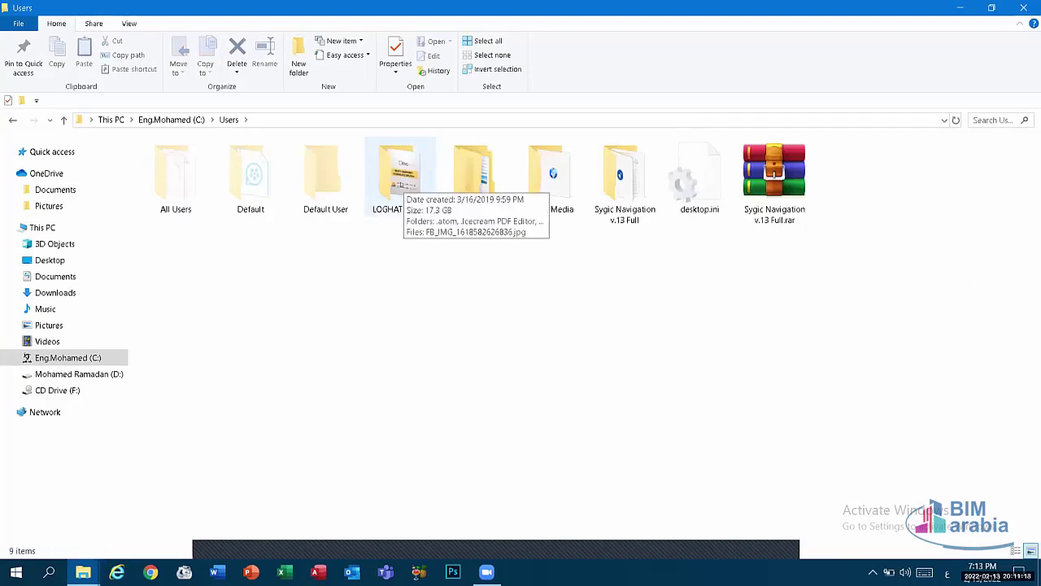
double_click(400, 183)
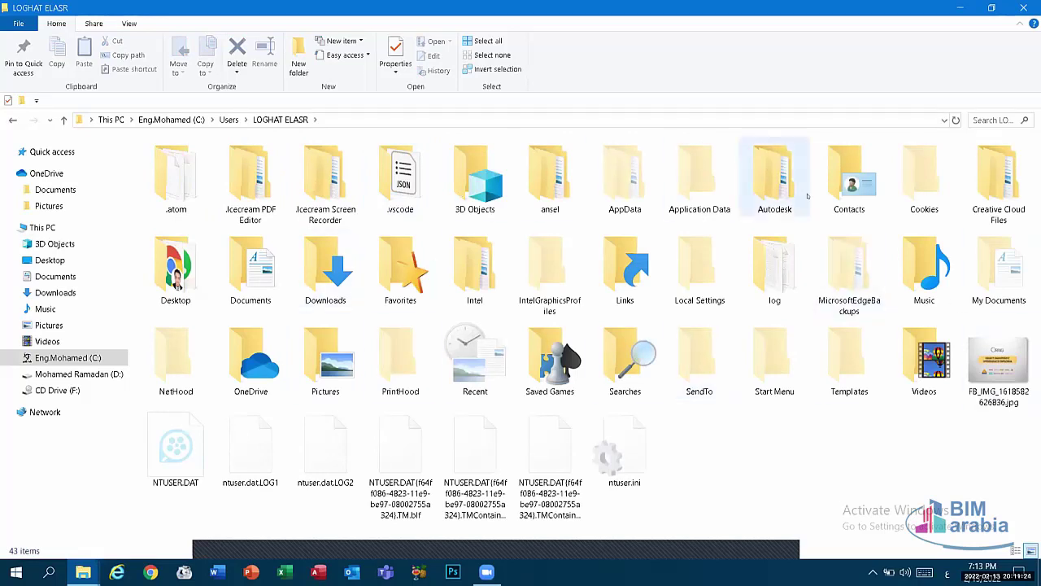
double_click(143, 248)
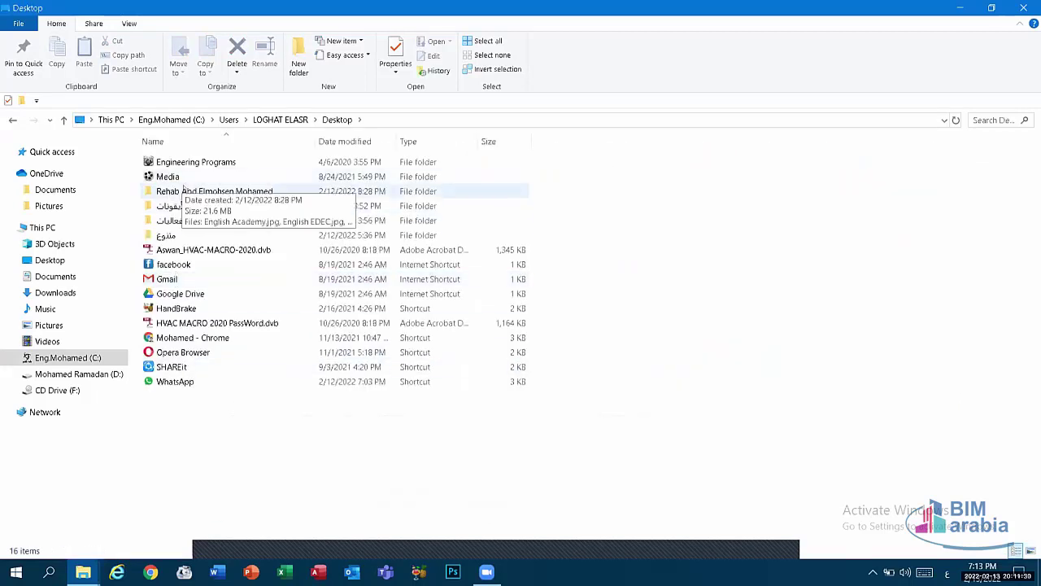
left_click(183, 192)
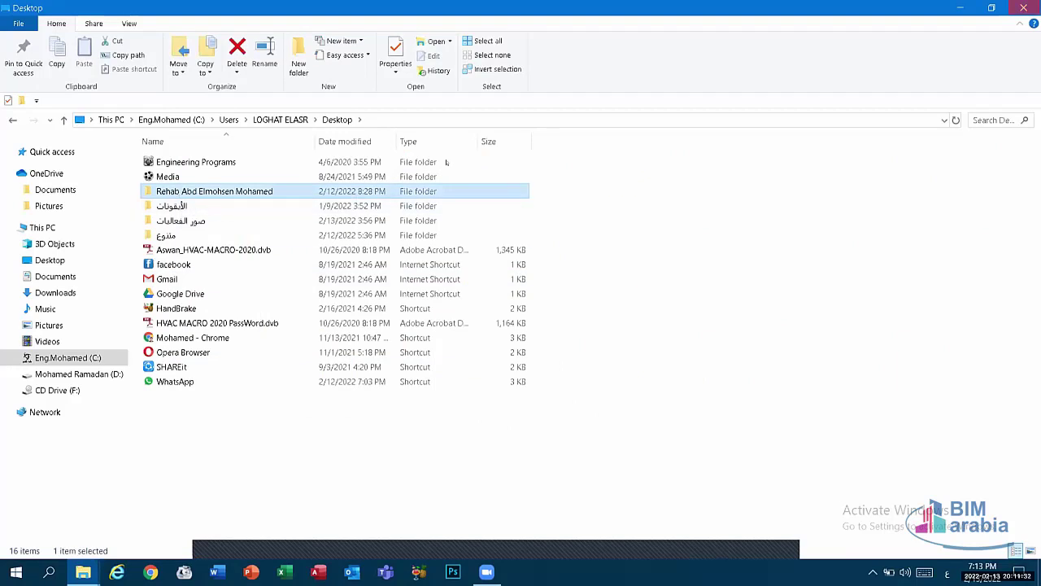
left_click(1024, 7)
Examine the desktop folder's creation date and the PSD file's created, modified and accessed dates in their properties, closing both without changes.
right_click(164, 371)
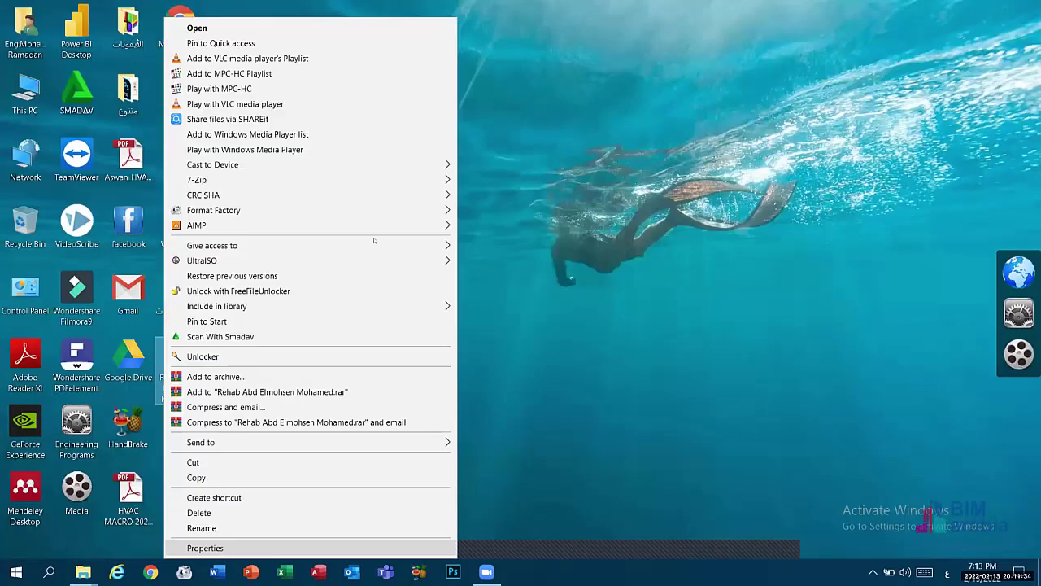
left_click(213, 549)
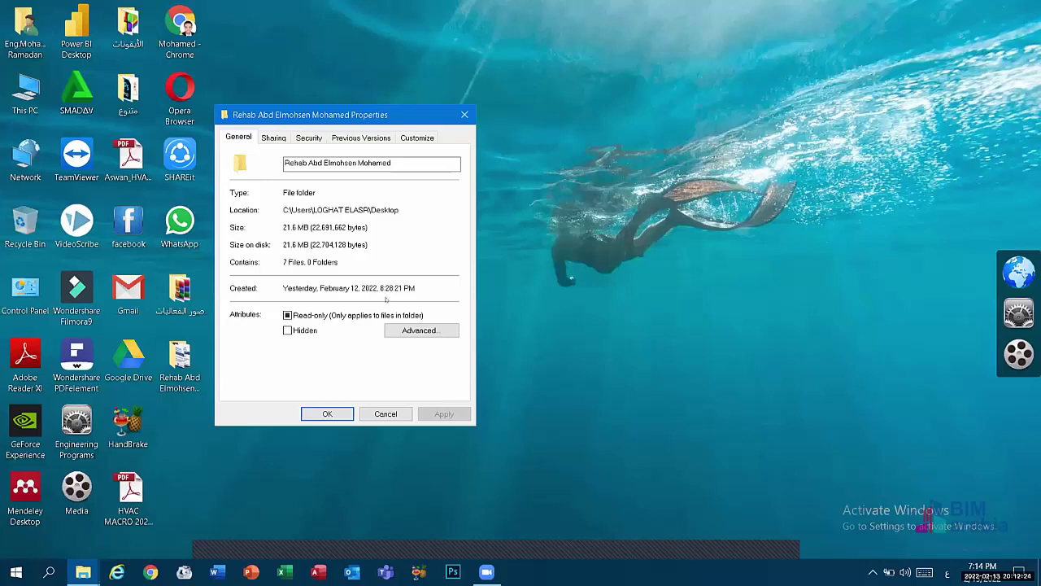
left_click_drag(415, 287, 401, 288)
left_click(416, 288)
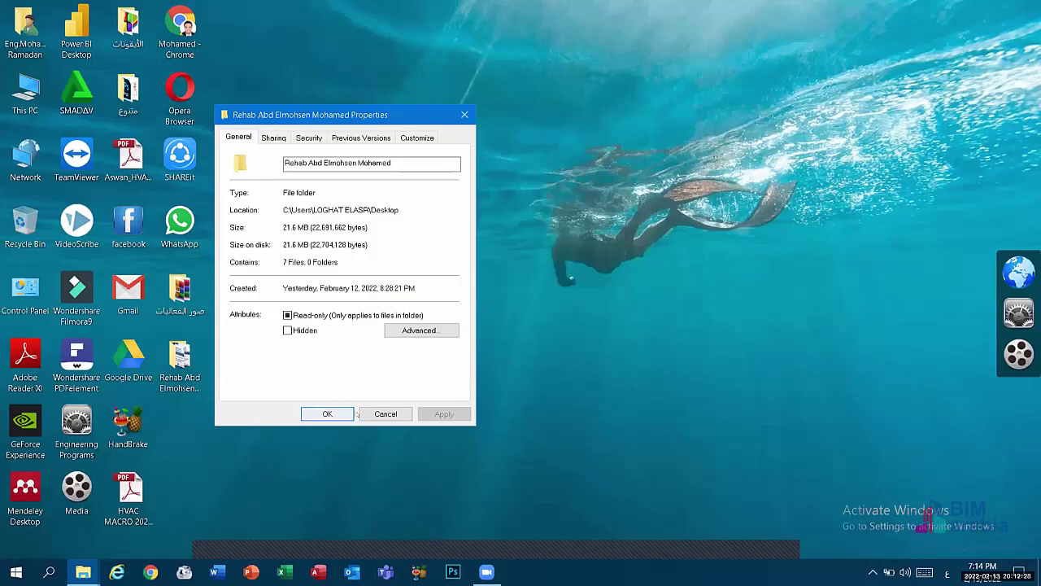
left_click(328, 413)
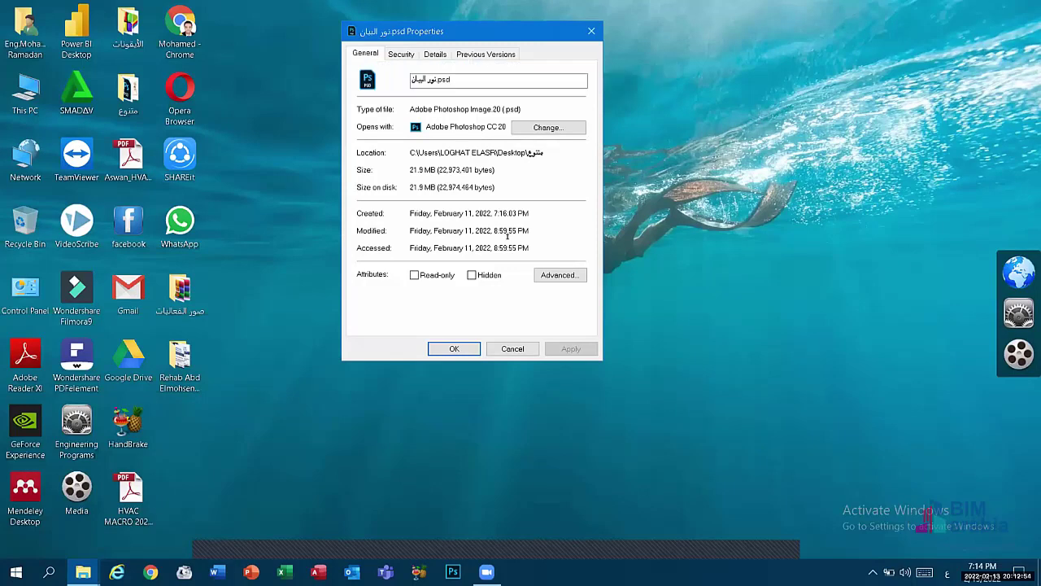
left_click(519, 345)
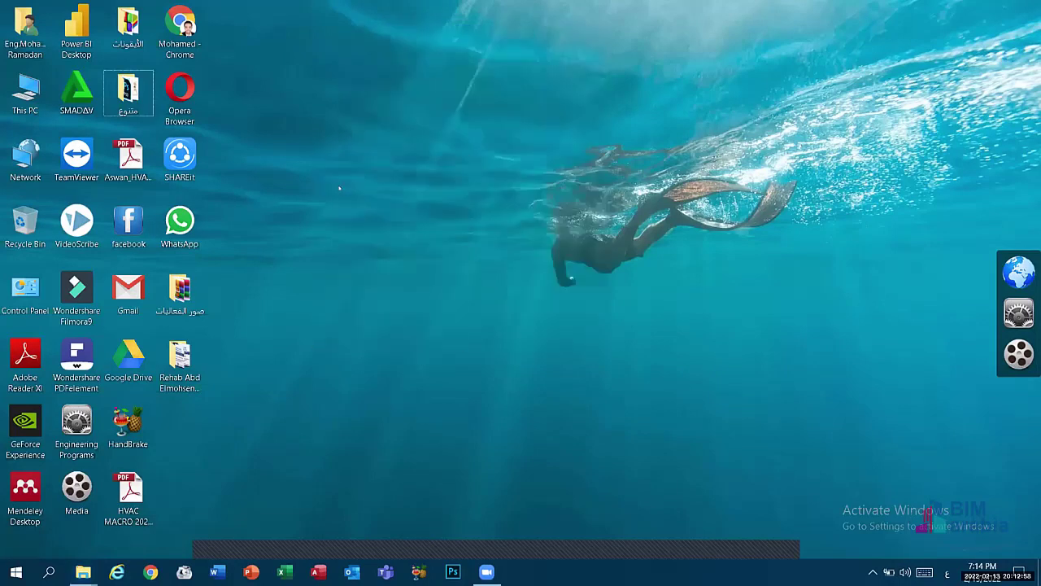
left_click(314, 240)
right_click(479, 106)
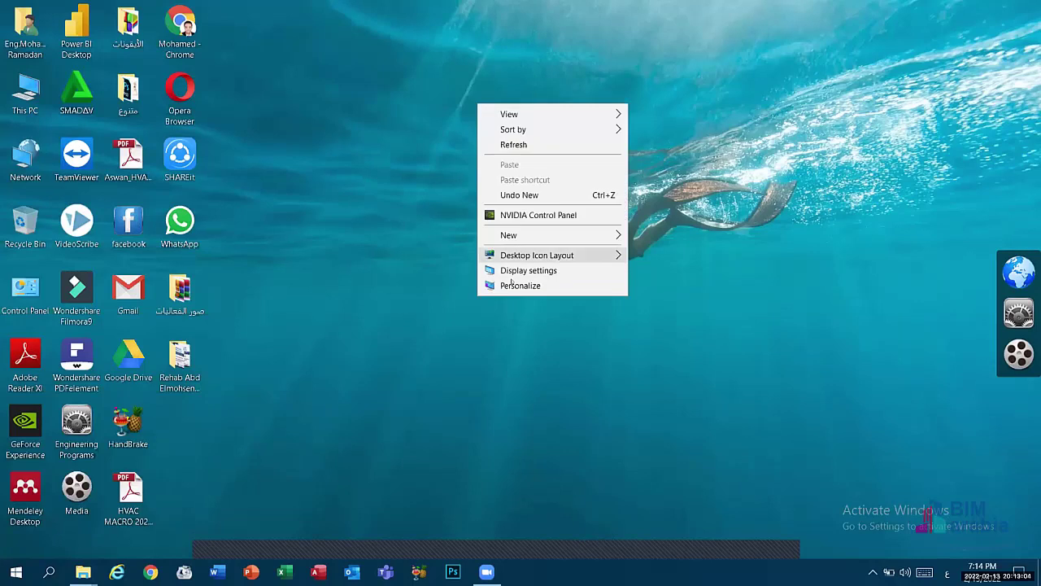
right_click(693, 572)
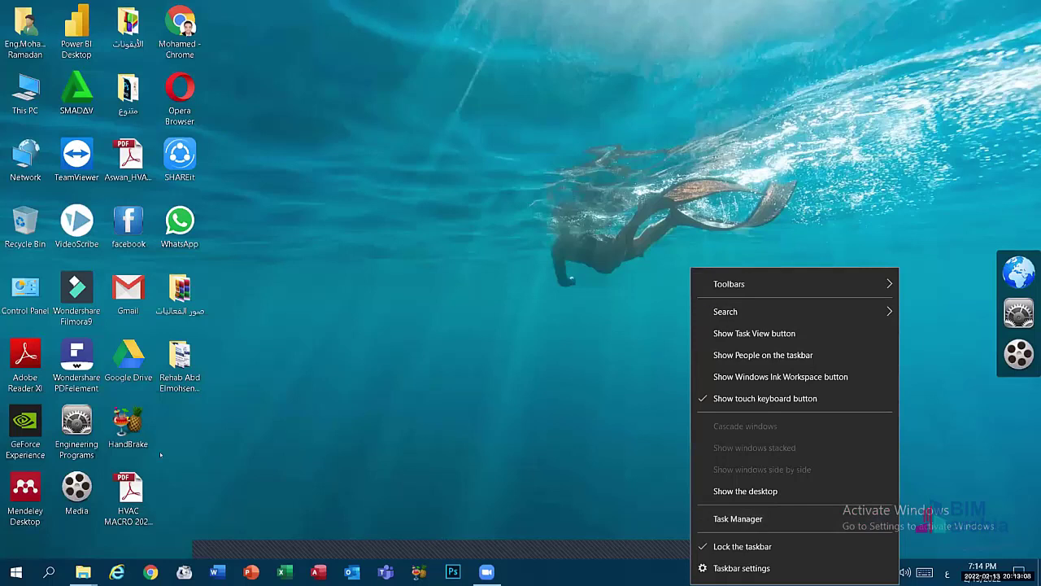
left_click(3, 57)
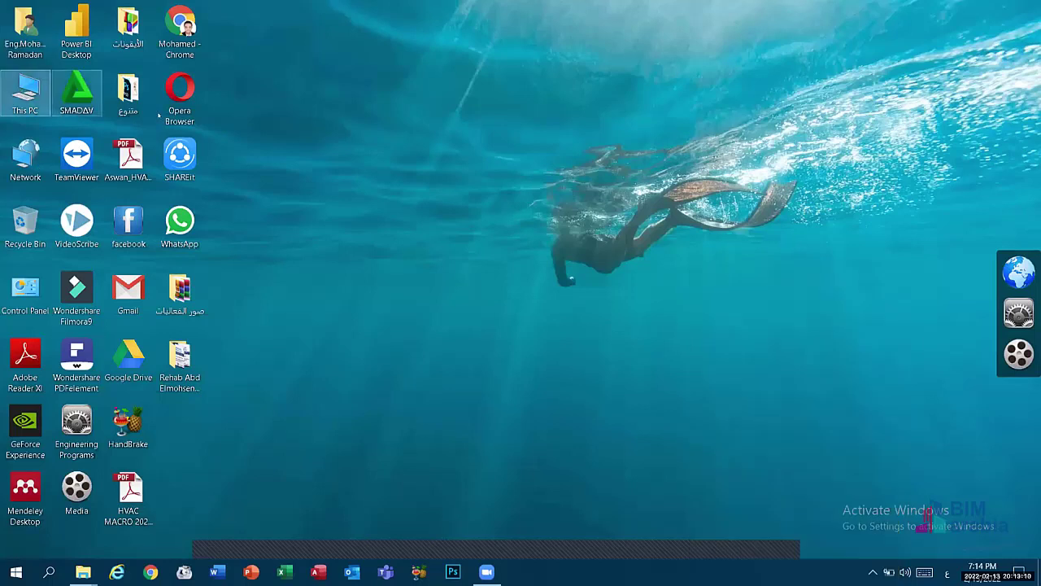
Open This PC and look through its view and computer commands and the Start menu.
double_click(26, 91)
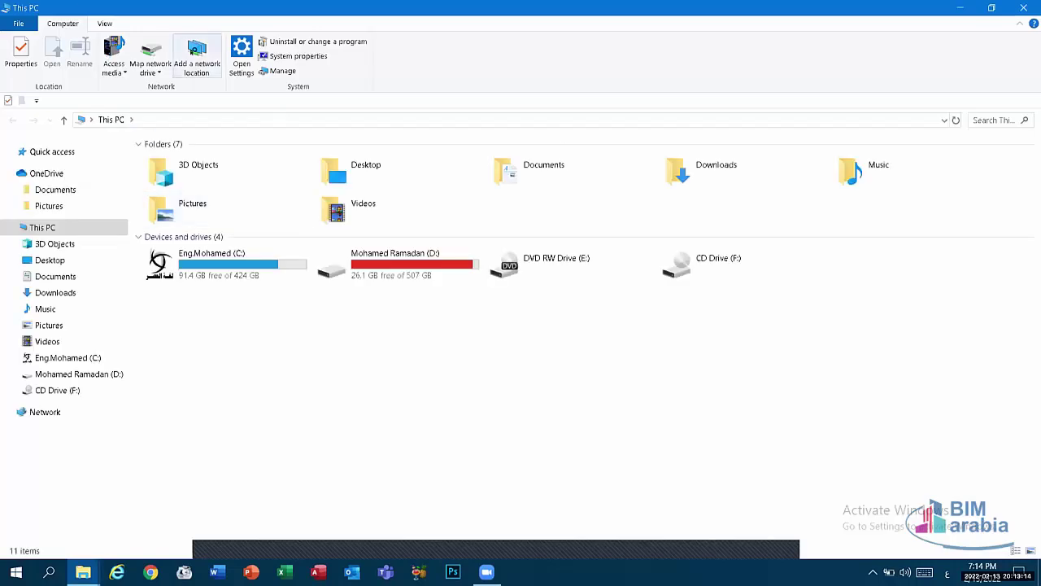
left_click(105, 16)
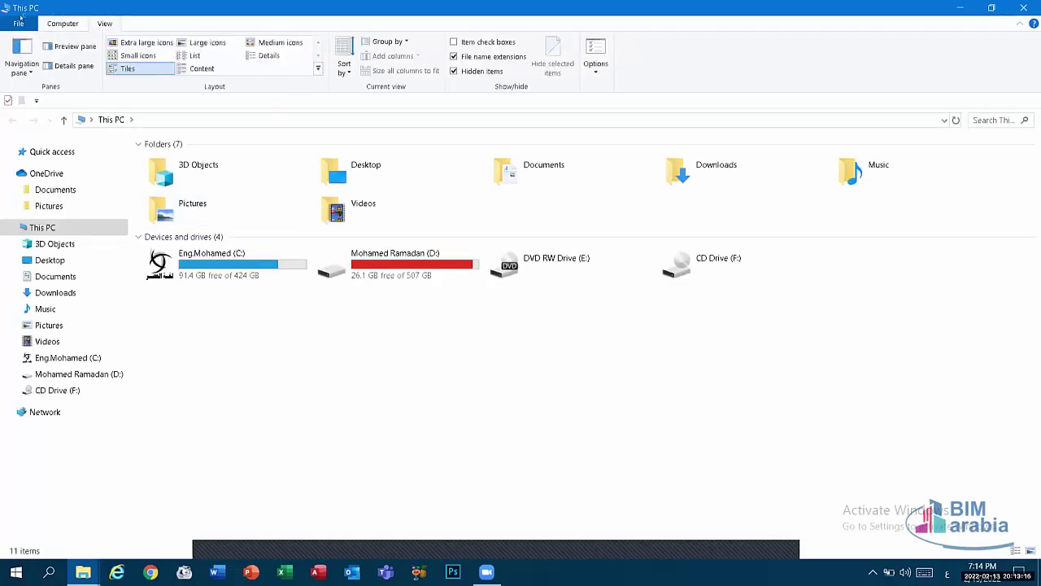
left_click(62, 23)
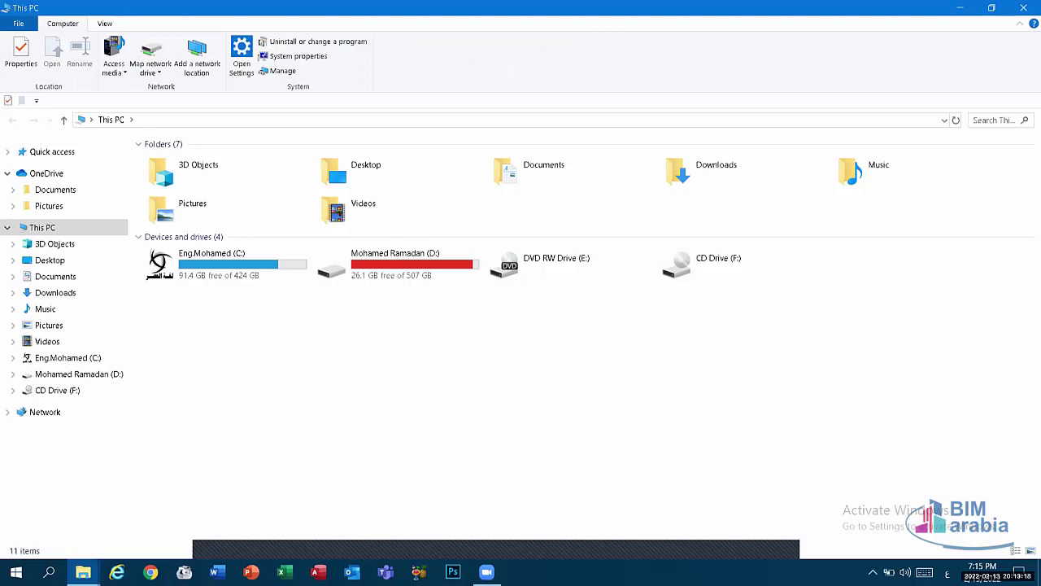
left_click(15, 572)
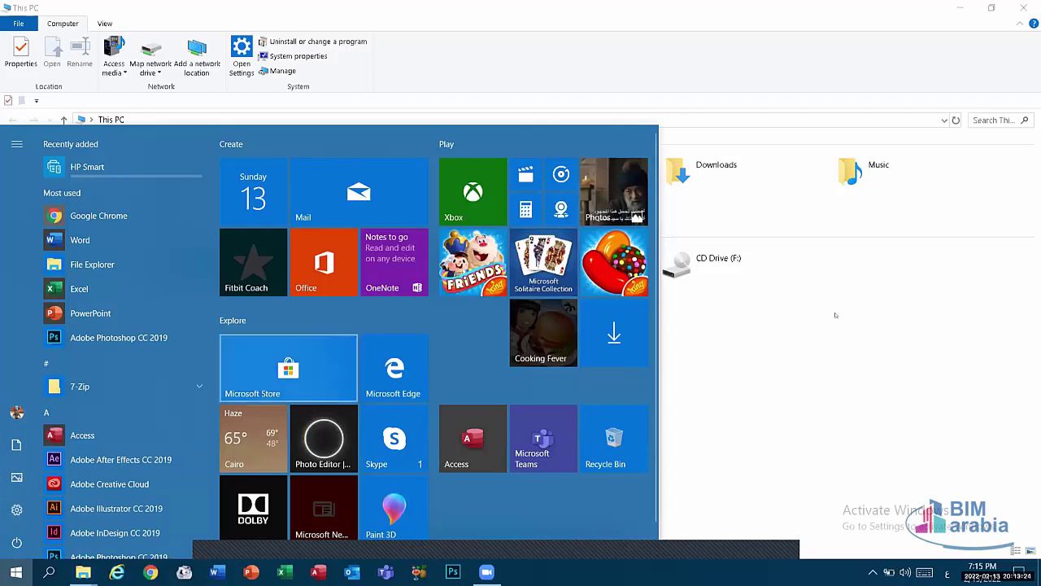
key("Escape")
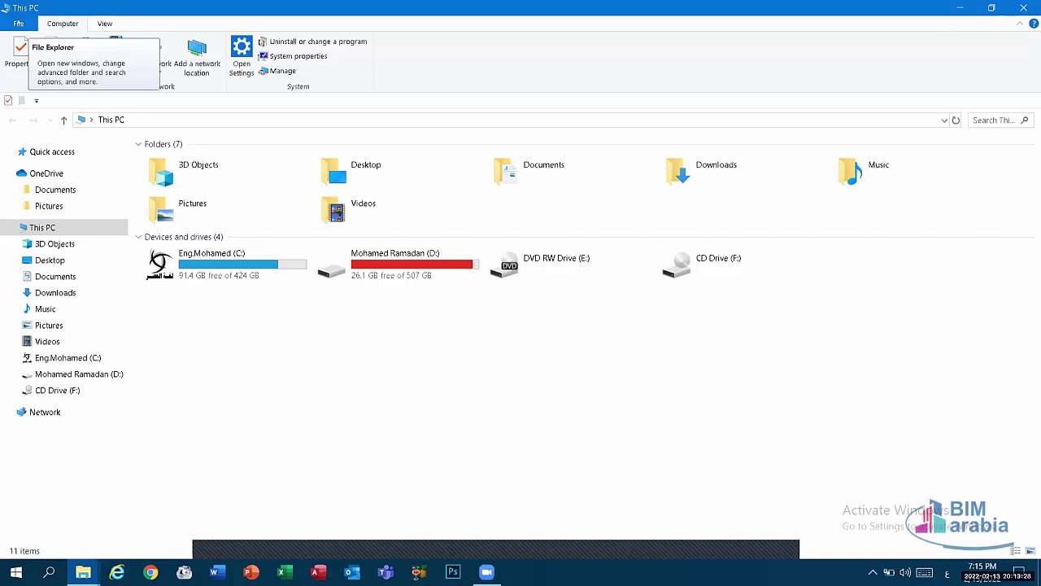
Open a new File Explorer window from the This PC window.
left_click(18, 23)
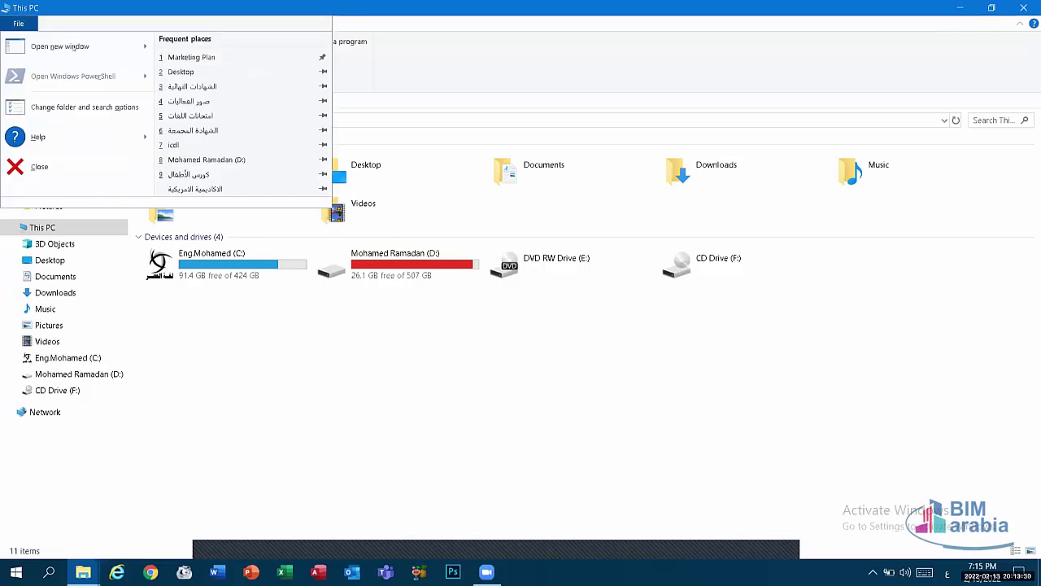
mouse_move(53, 48)
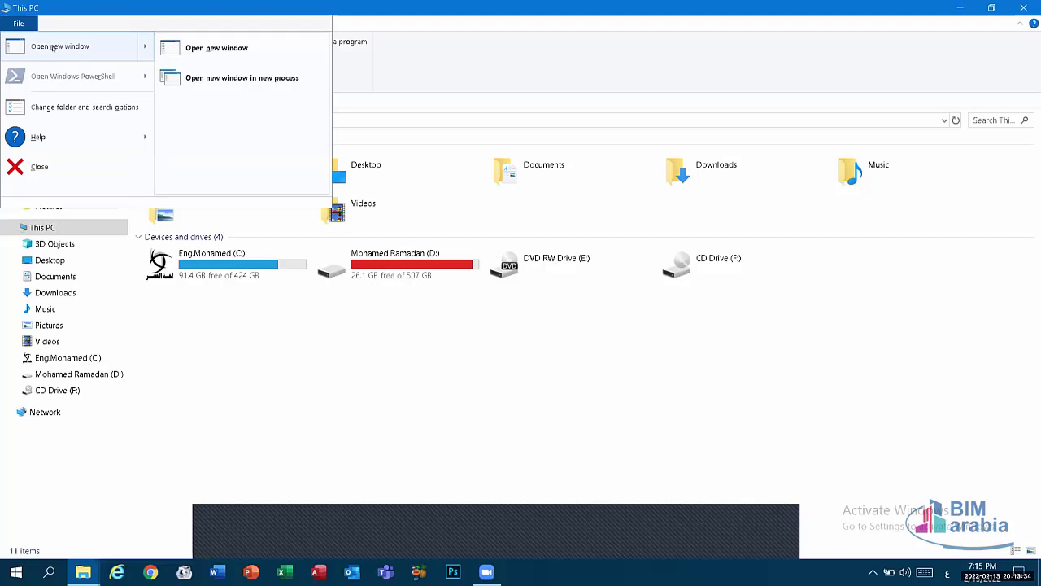
left_click(216, 47)
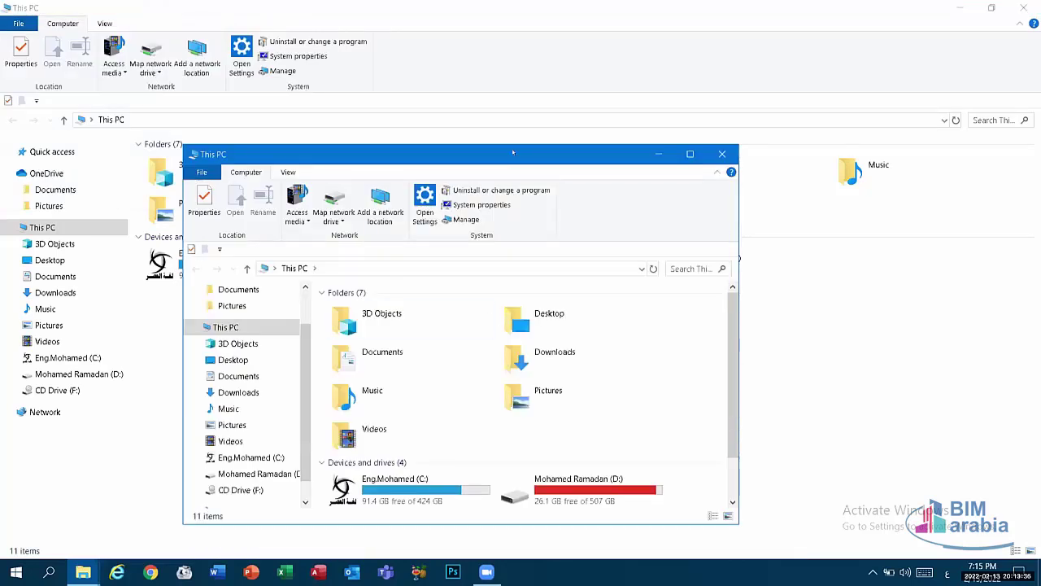
Close the newly opened File Explorer window and the original This PC window.
left_click_drag(512, 152, 502, 166)
left_click(712, 167)
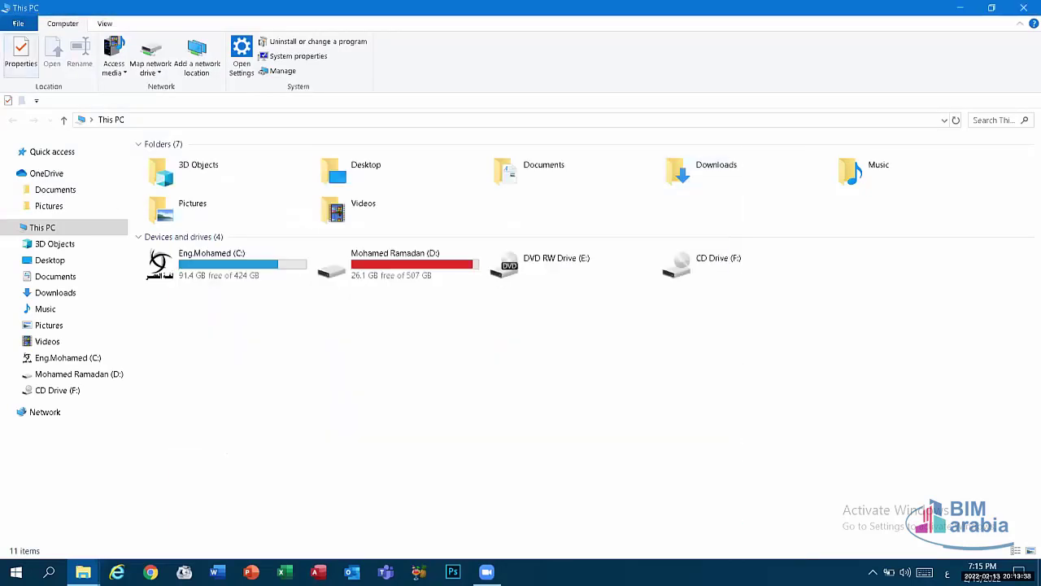
left_click(18, 23)
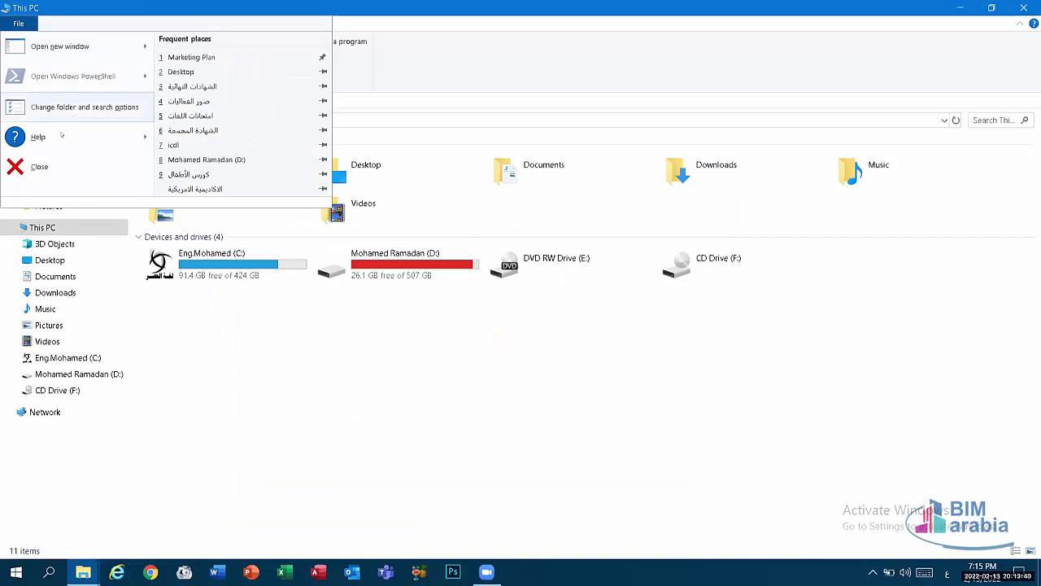
mouse_move(52, 142)
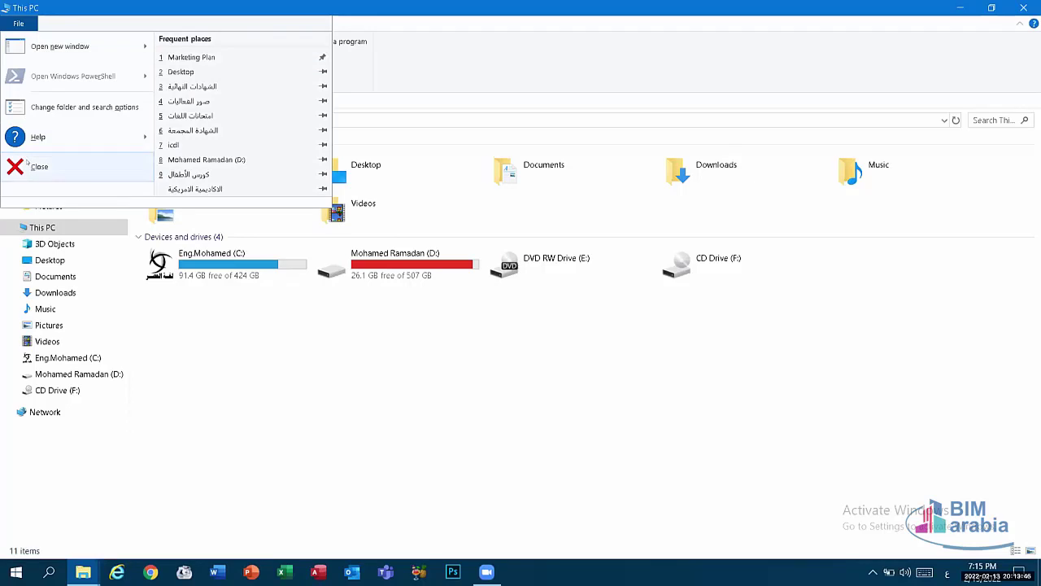
left_click(39, 166)
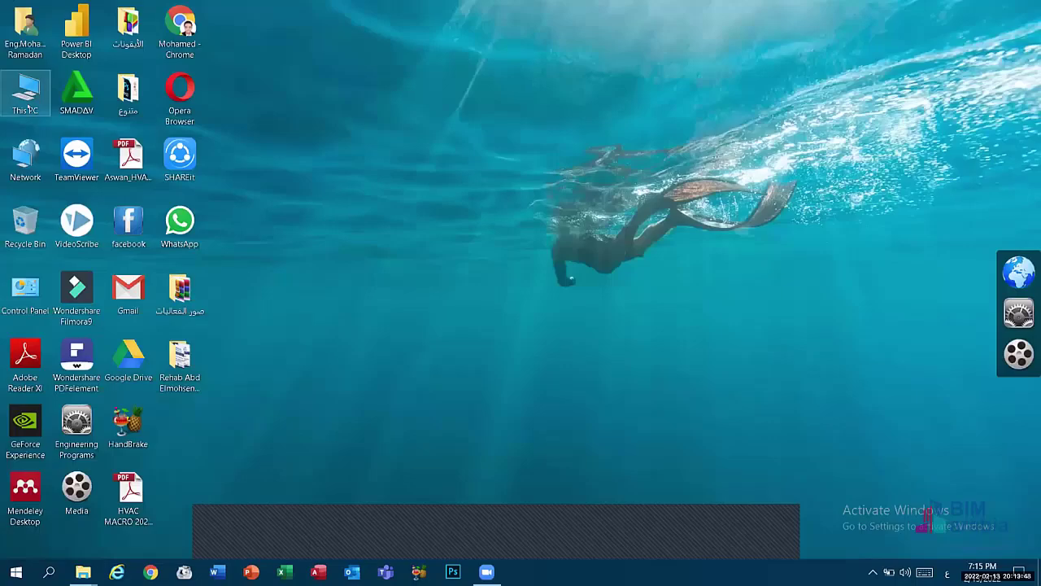
Open This PC and cycle its window through restored-down, minimized and maximized states.
double_click(25, 92)
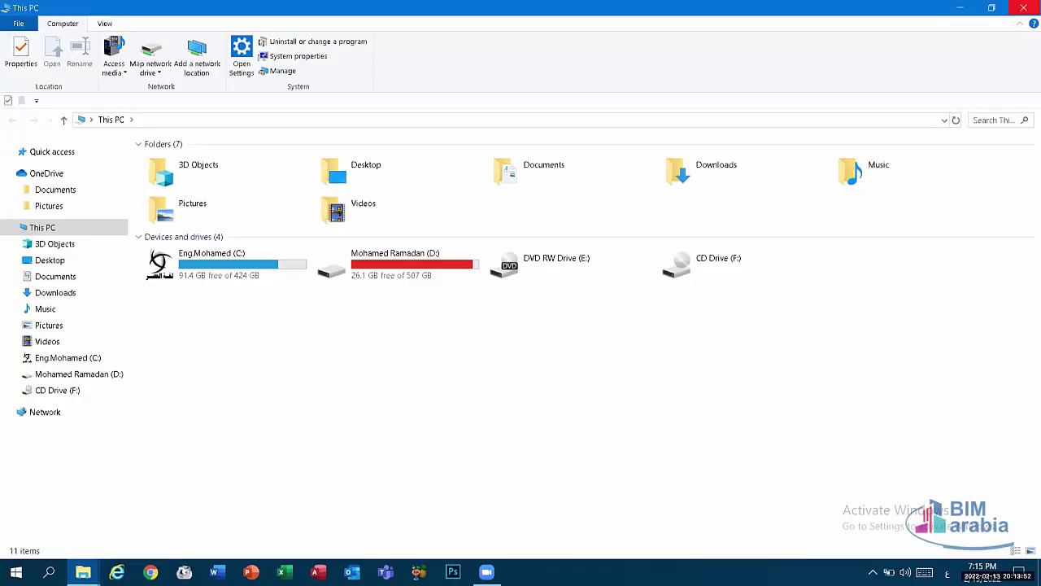
left_click(992, 7)
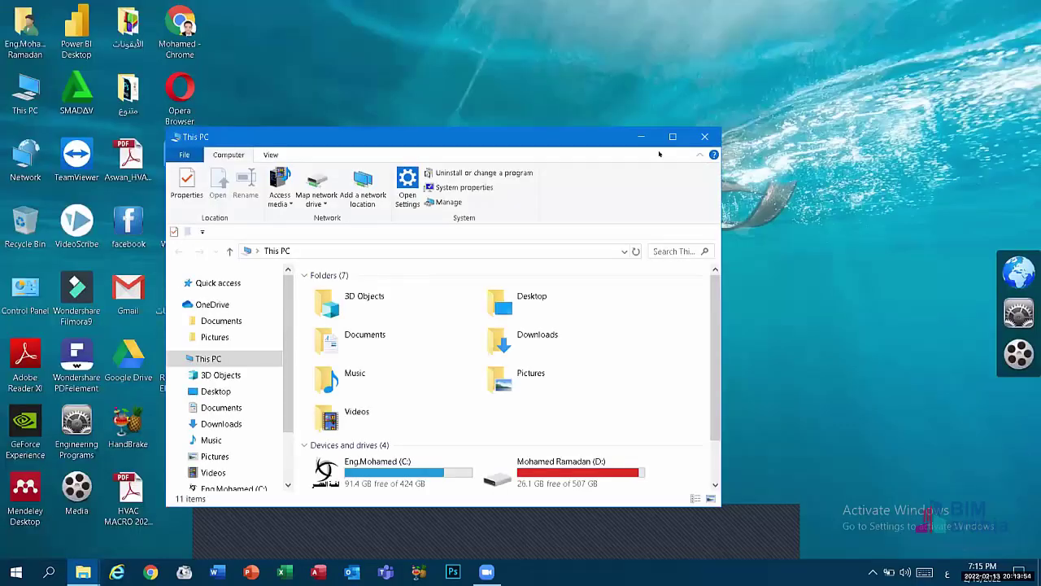
left_click(641, 137)
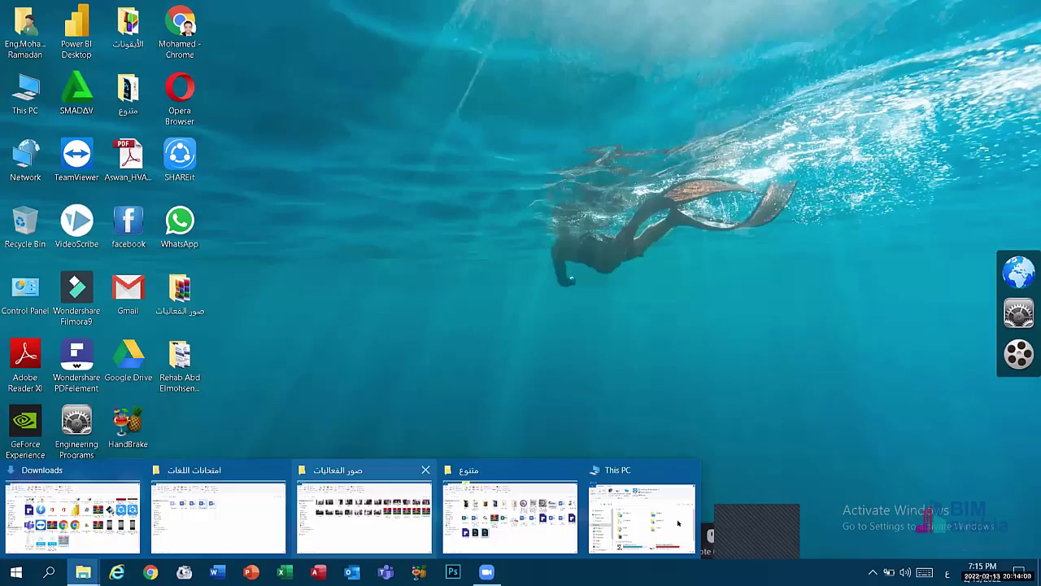
key("alt+Tab")
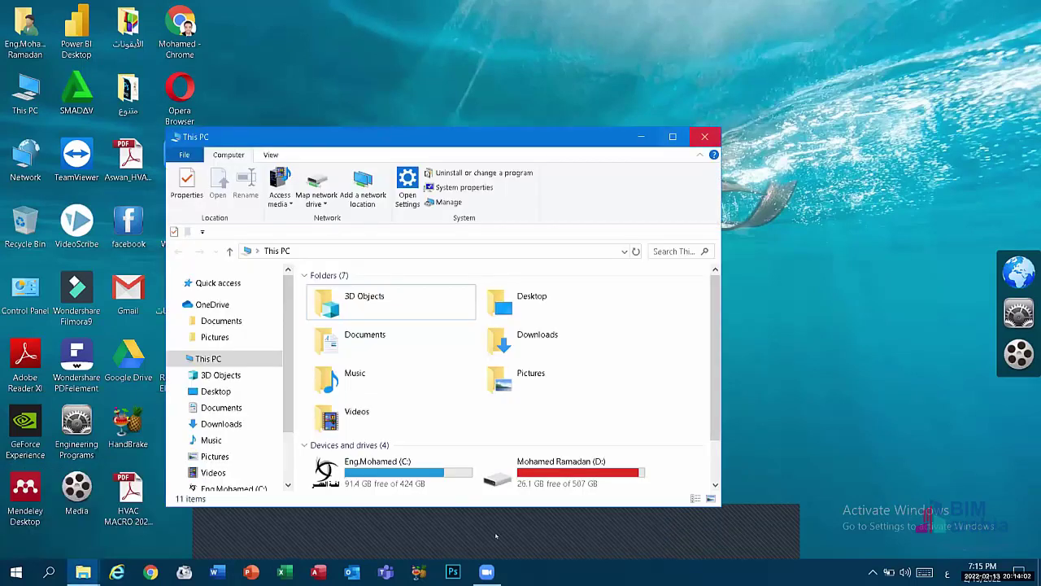
key("super+Up")
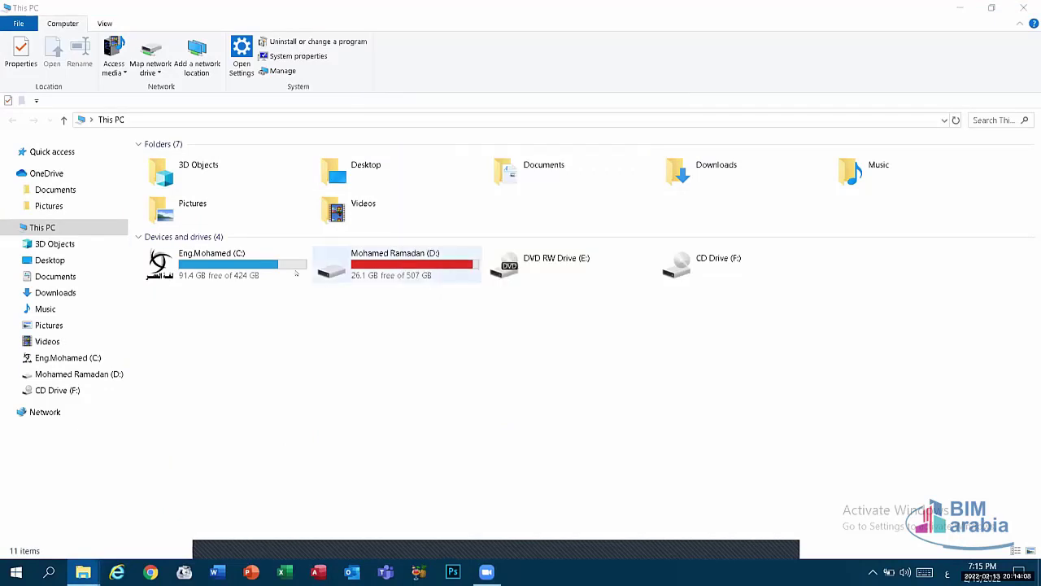
Select drives C and D in turn, minimize the This PC window and bring it back.
left_click(244, 264)
left_click(359, 259)
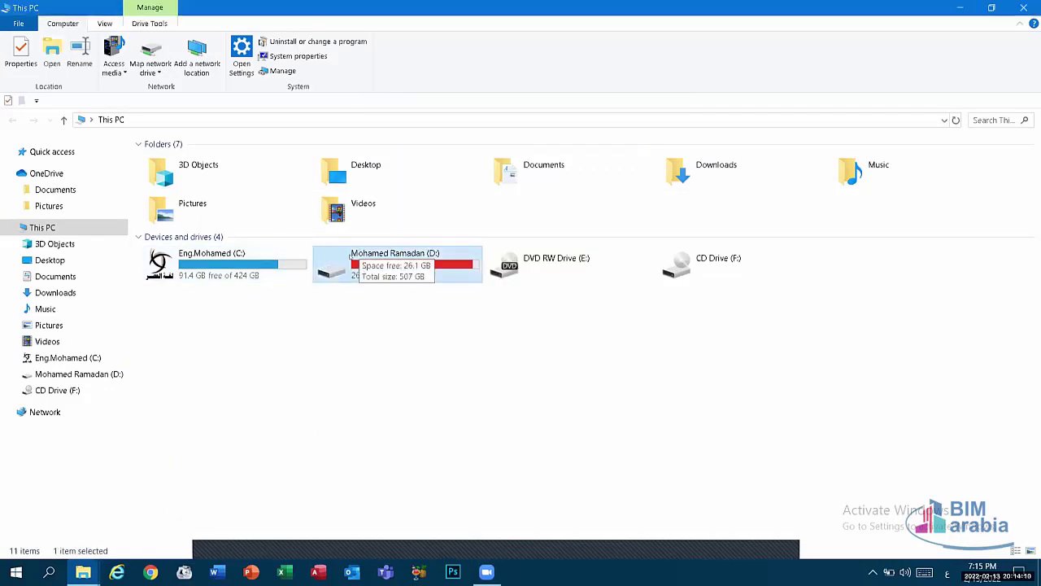
left_click(960, 7)
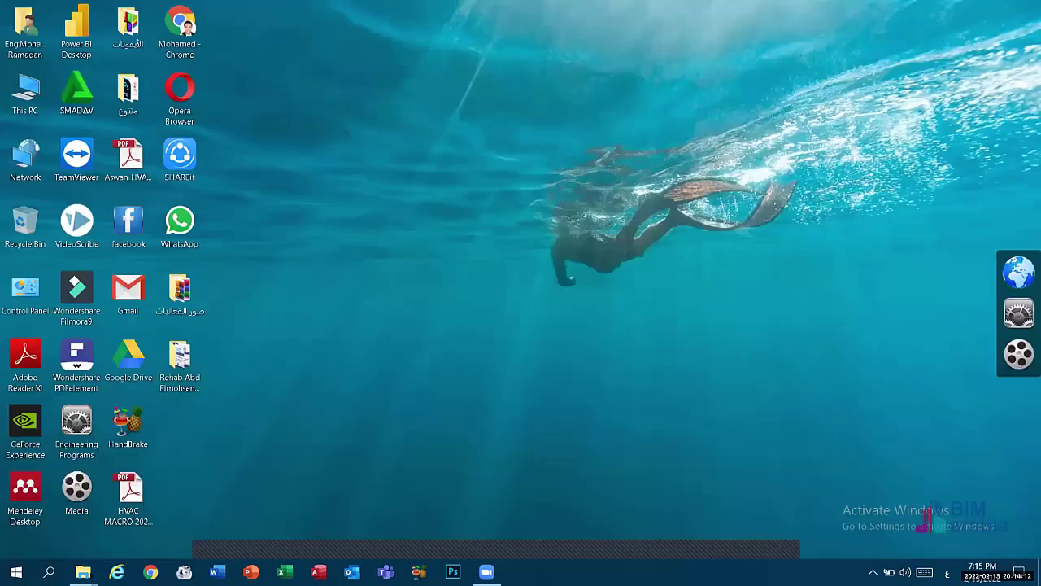
mouse_move(83, 572)
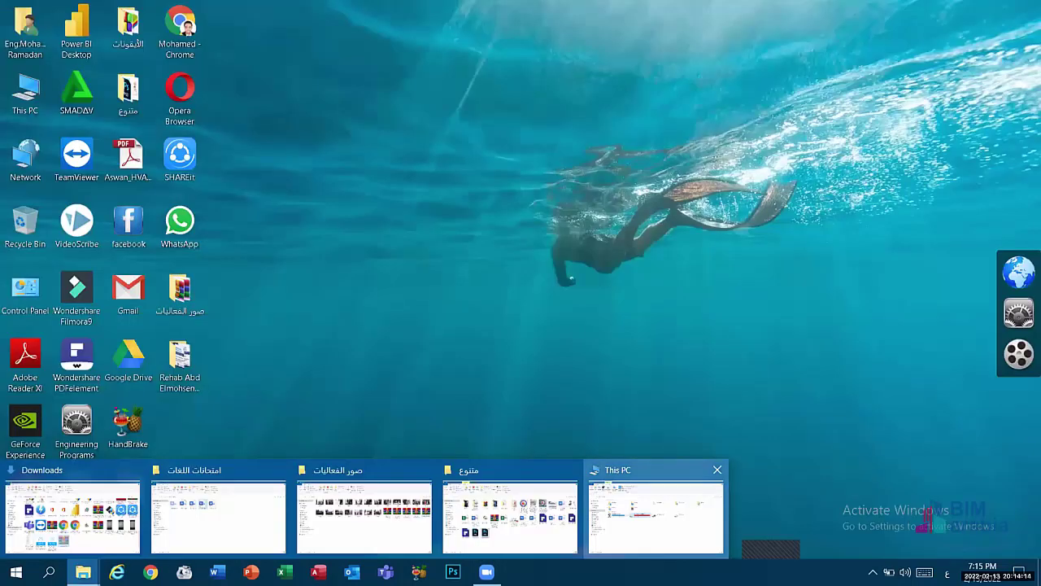
left_click(607, 509)
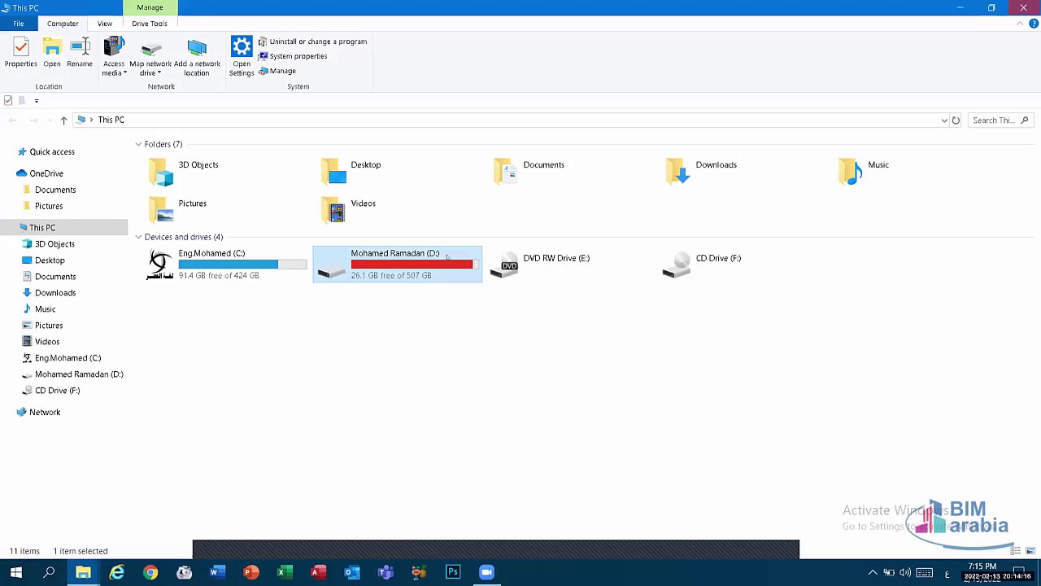
Leave the This PC window for the desktop and refresh it.
key("super+d")
right_click(409, 221)
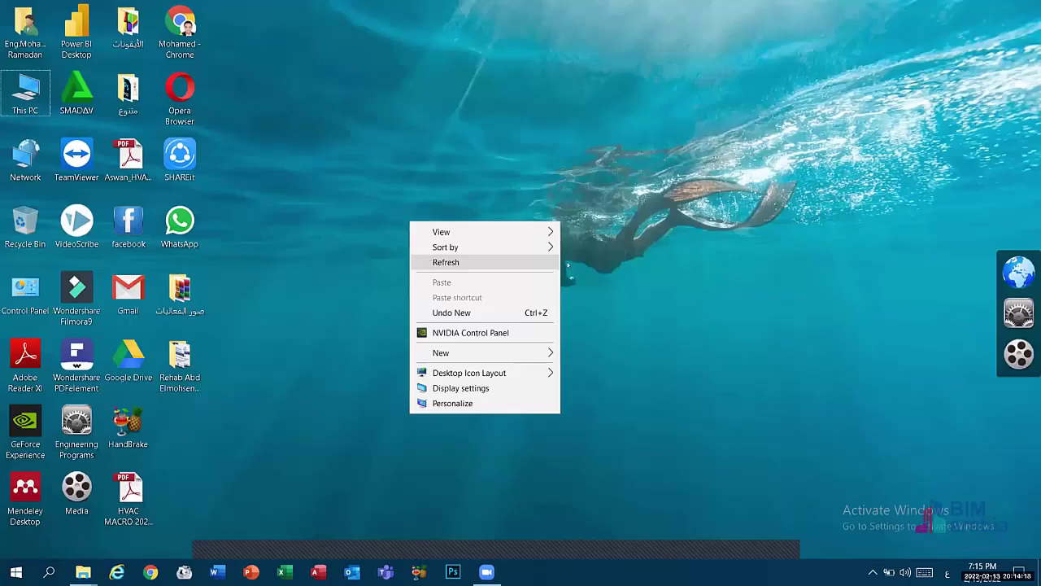
left_click(446, 262)
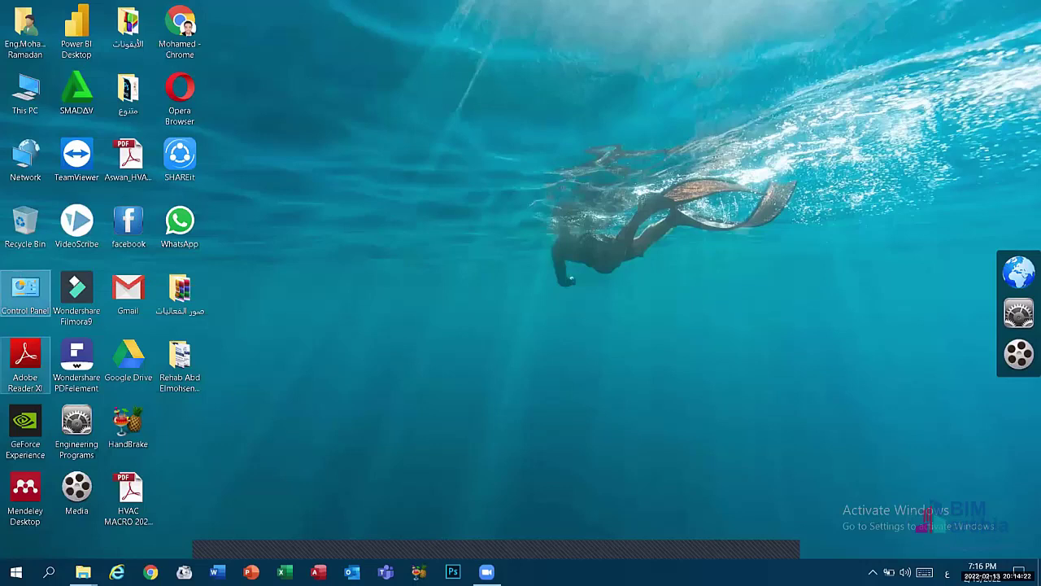
left_click(15, 572)
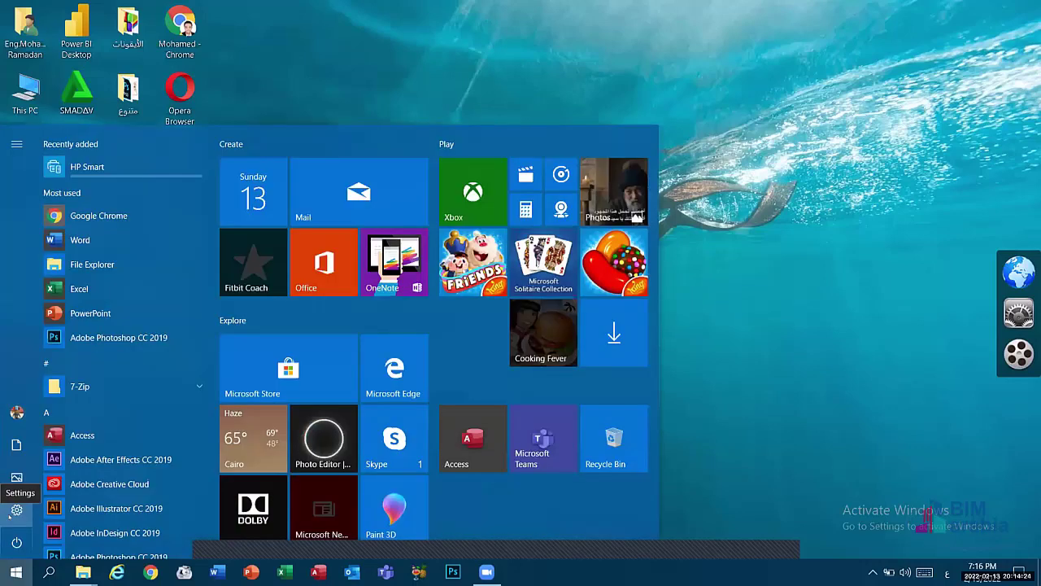
key("Escape")
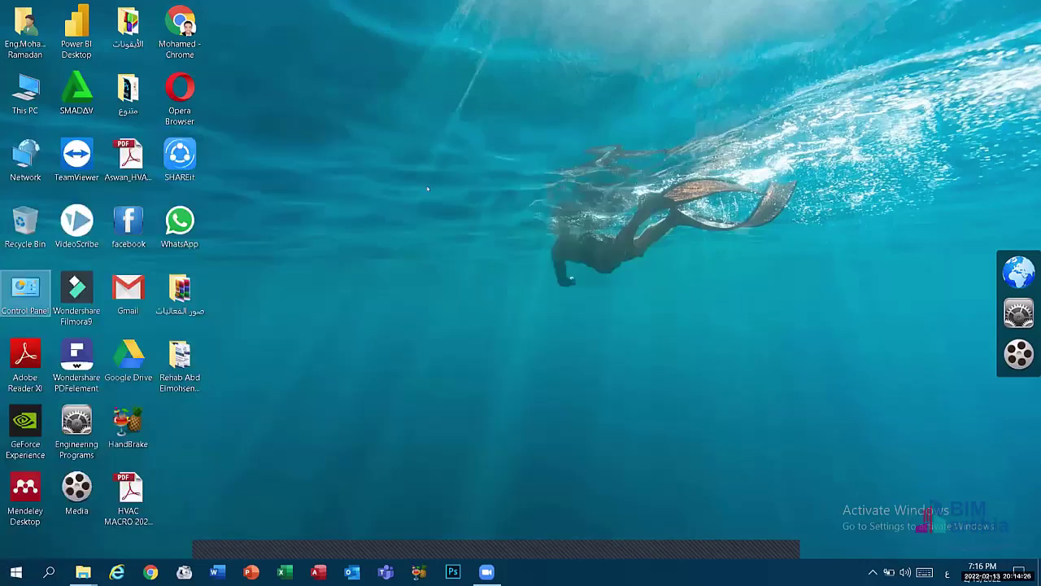
right_click(426, 183)
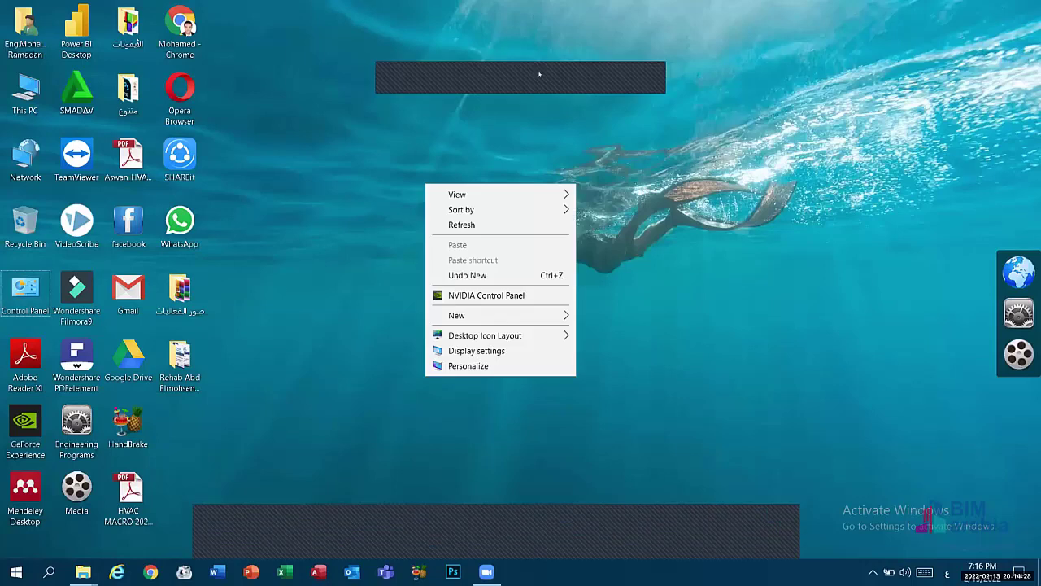
left_click(540, 75)
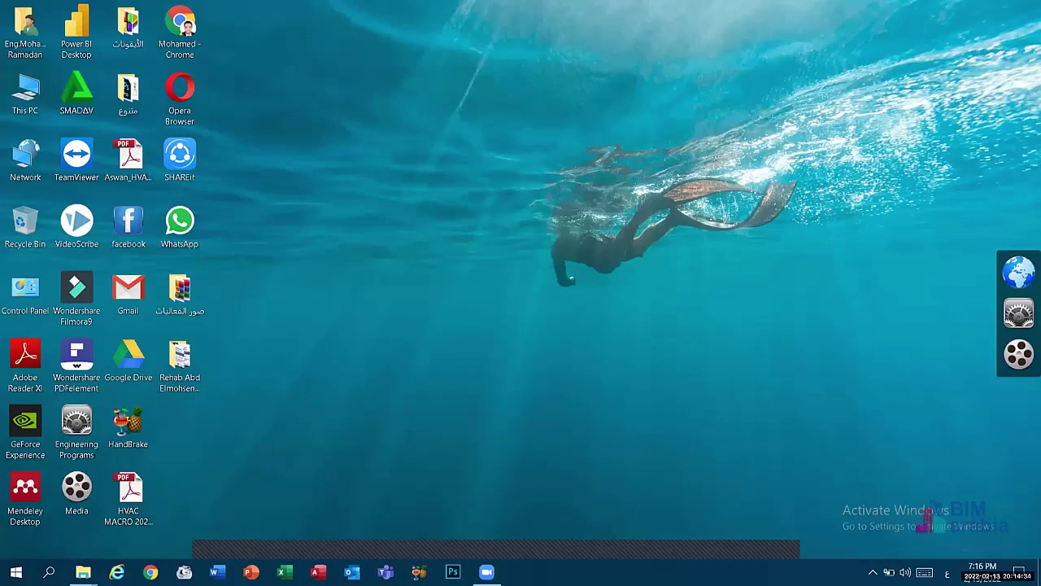
left_click(49, 572)
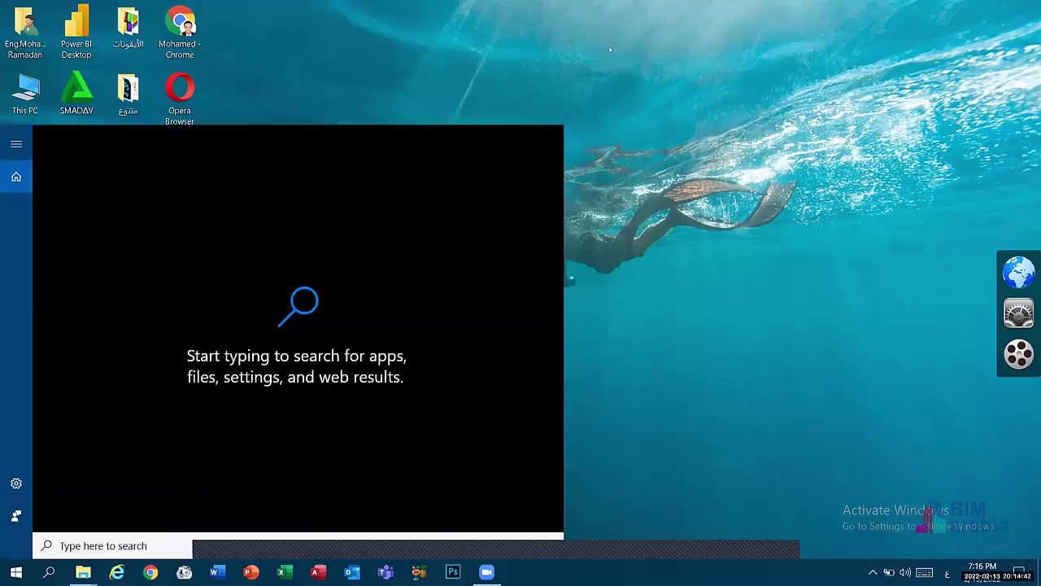
left_click(558, 108)
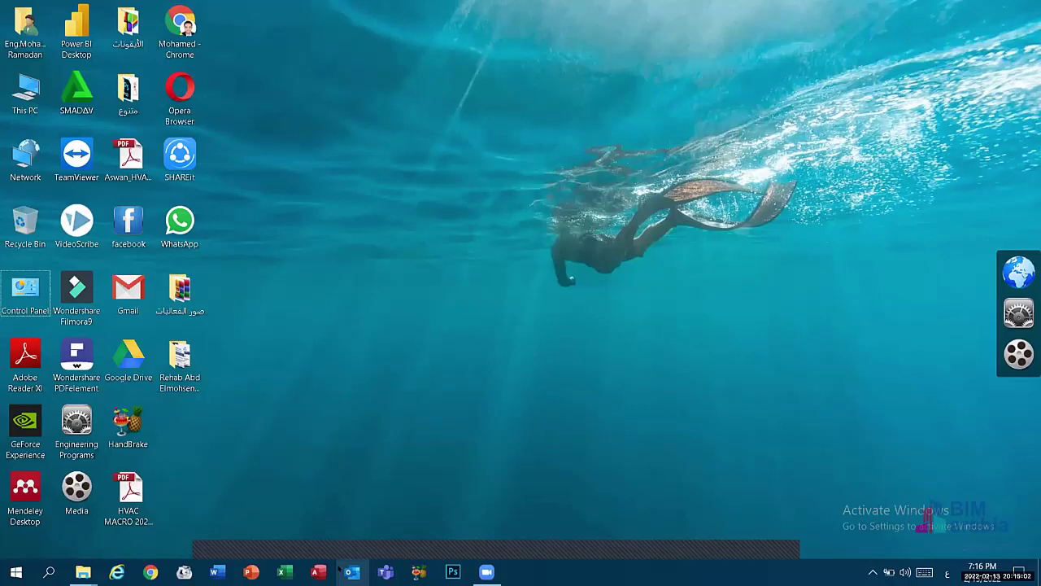
right_click(393, 68)
left_click(425, 108)
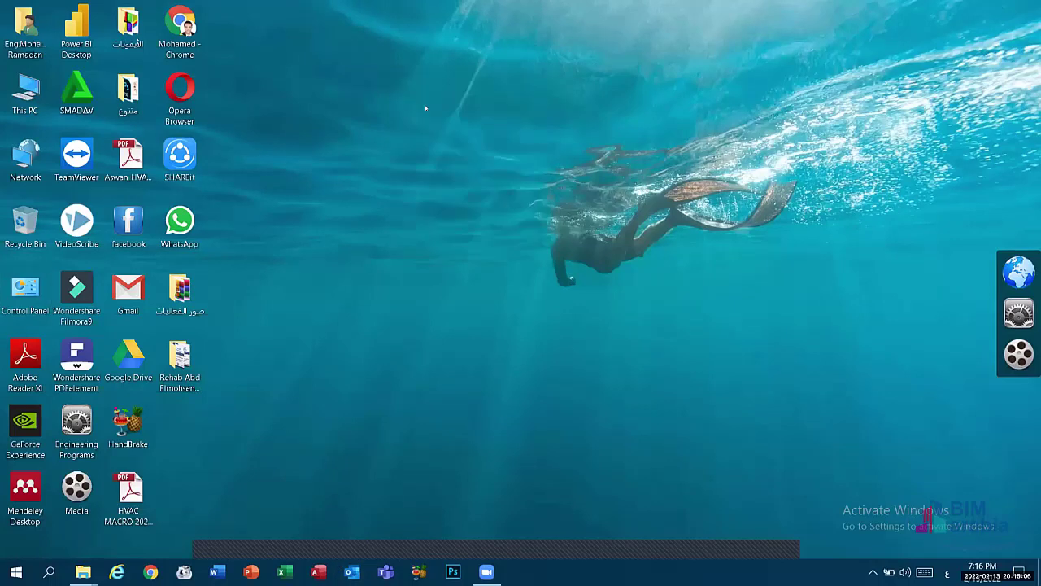
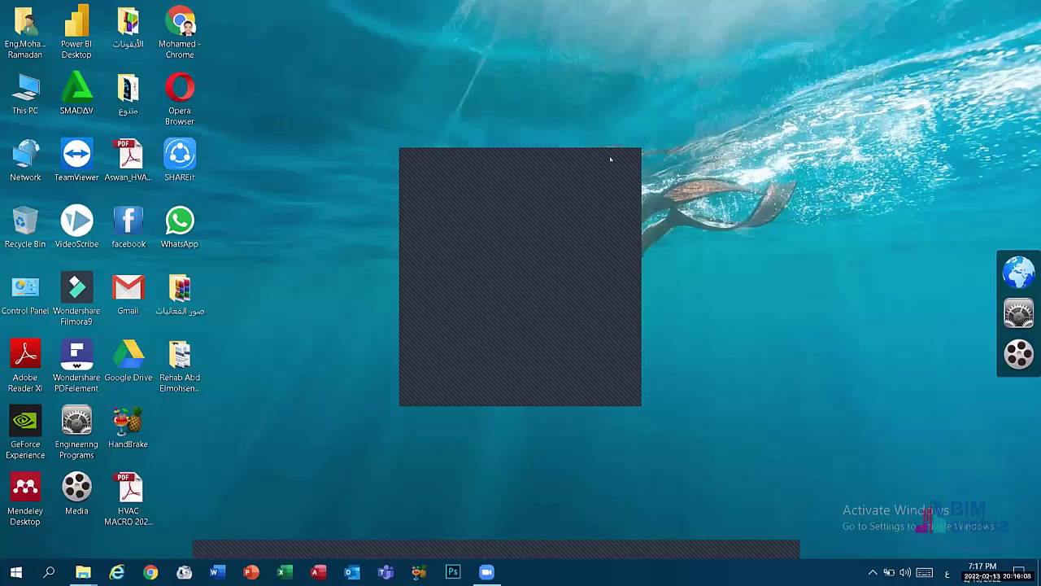
Open This PC, check the capacity of drives D and C, and return to the desktop.
double_click(28, 92)
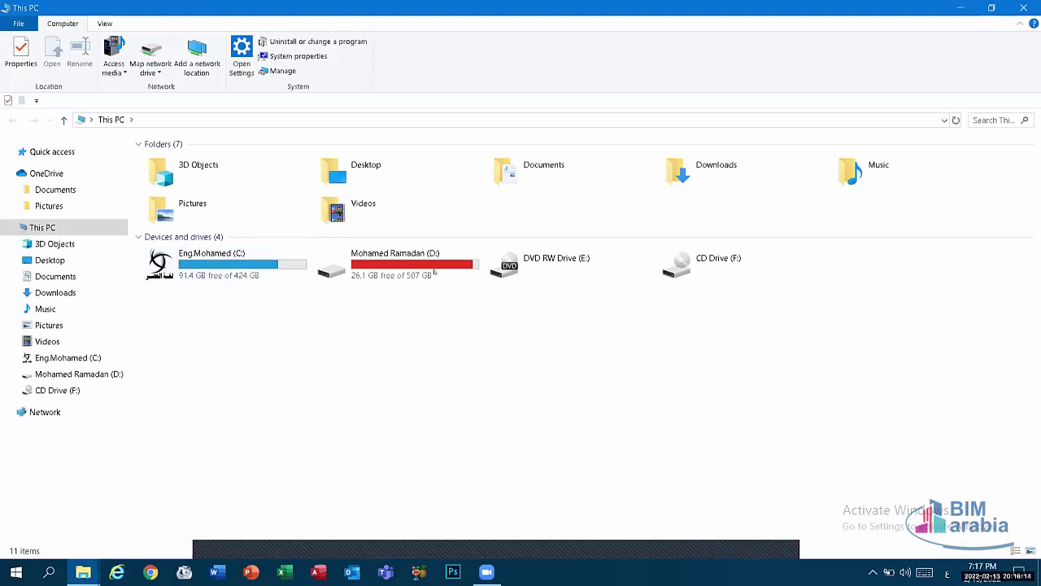
left_click(391, 264)
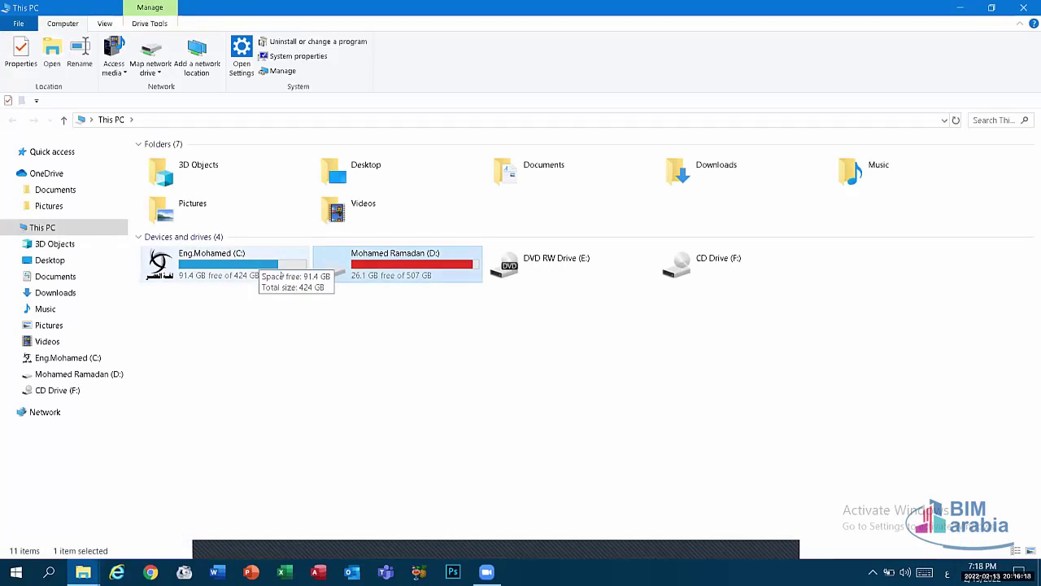
left_click(281, 277)
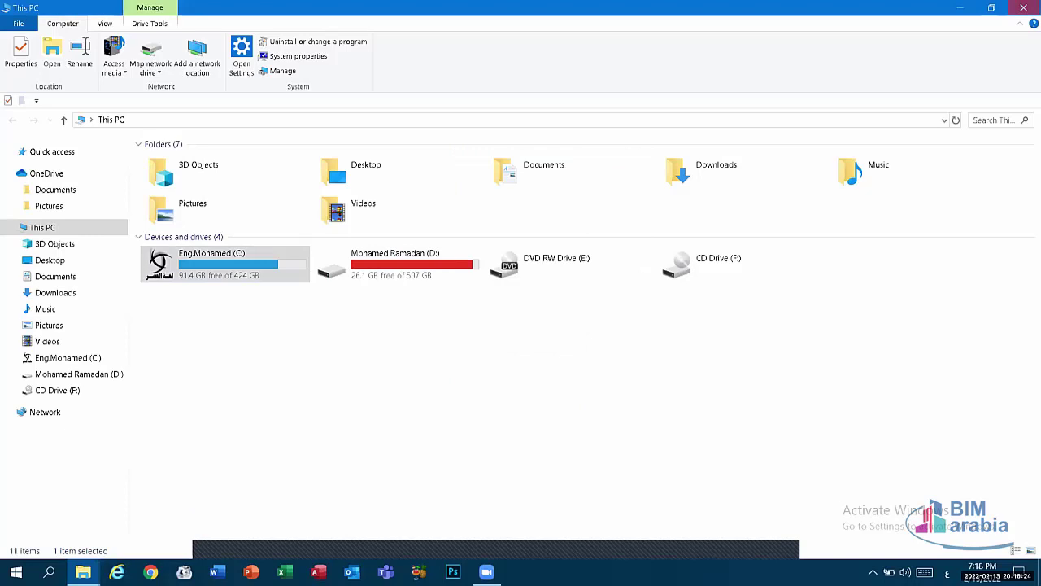
key("super+d")
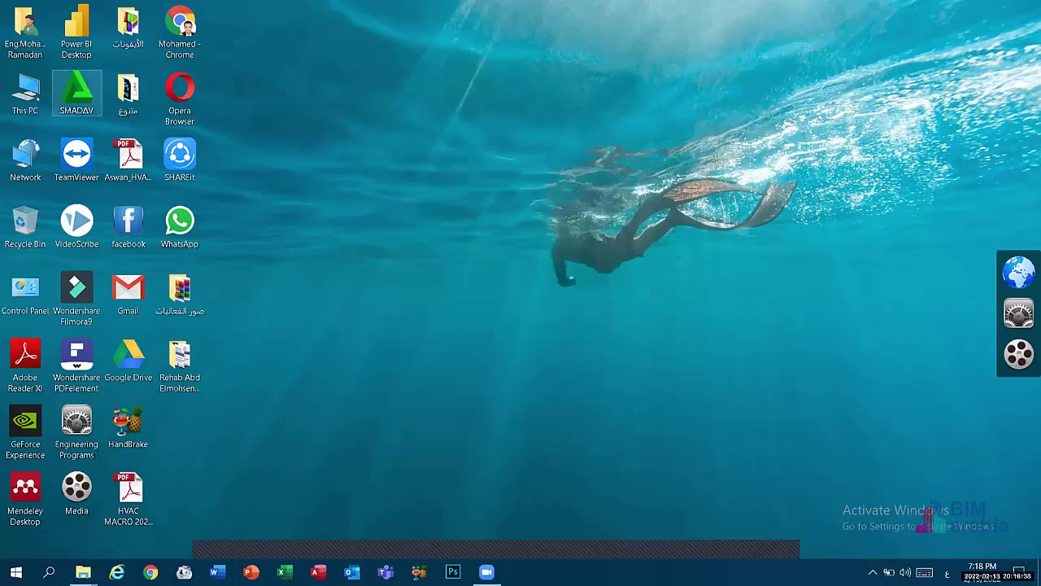
Reopen This PC and compare the free space and total size of drives C and D.
key("Left")
key("Return")
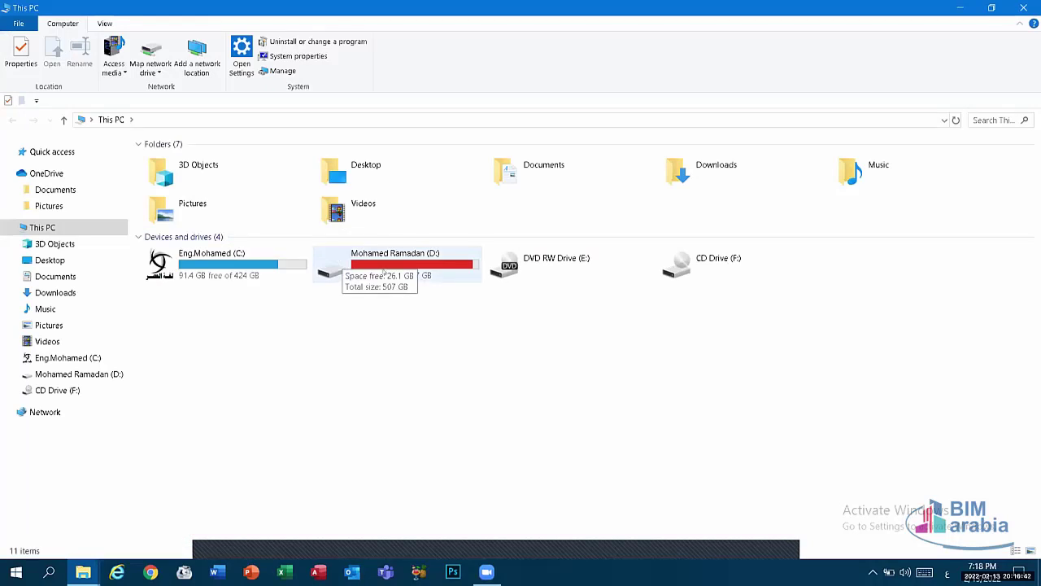
key("e")
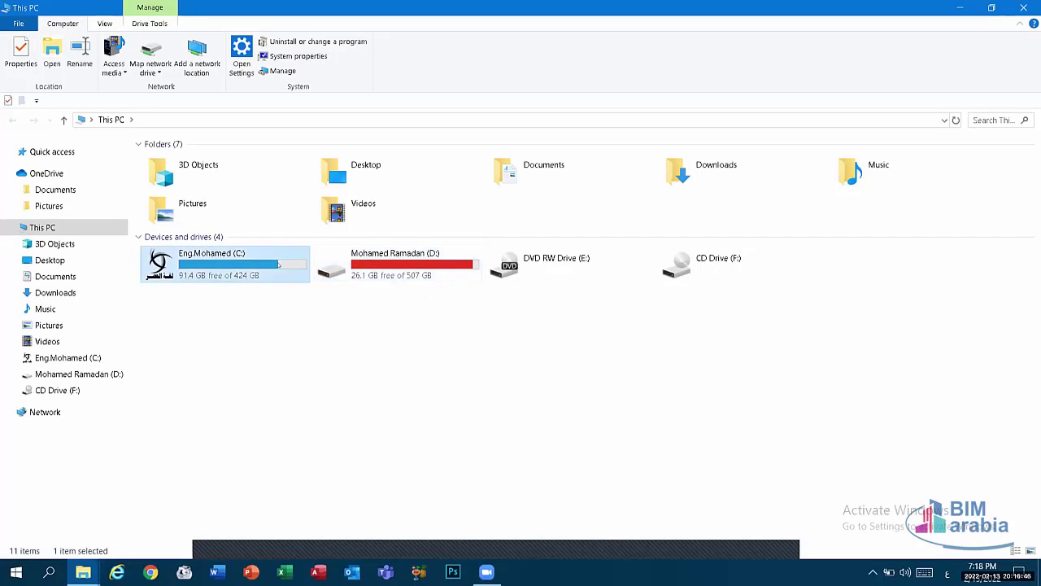
left_click(388, 262)
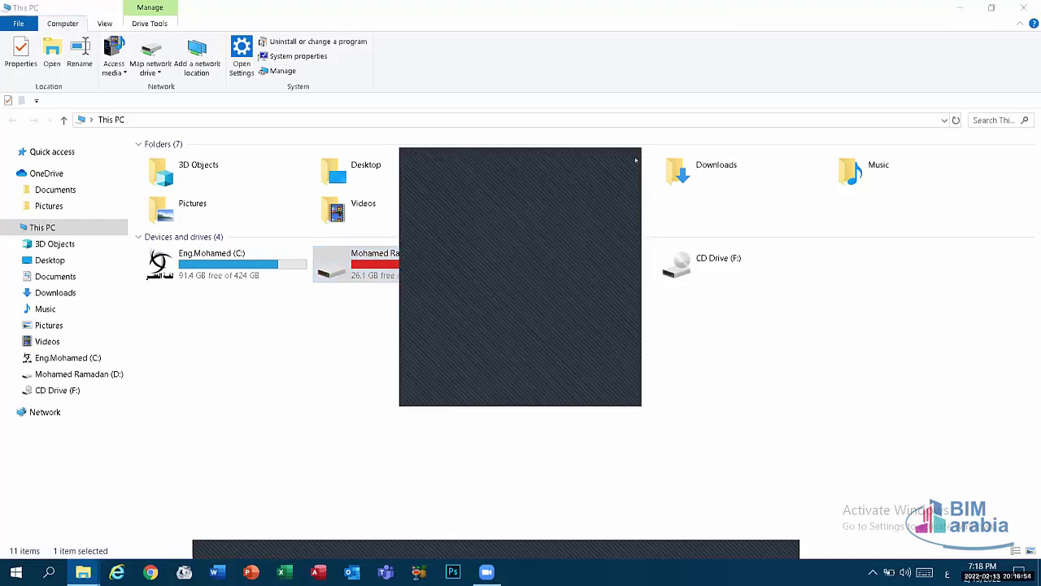
left_click(238, 262)
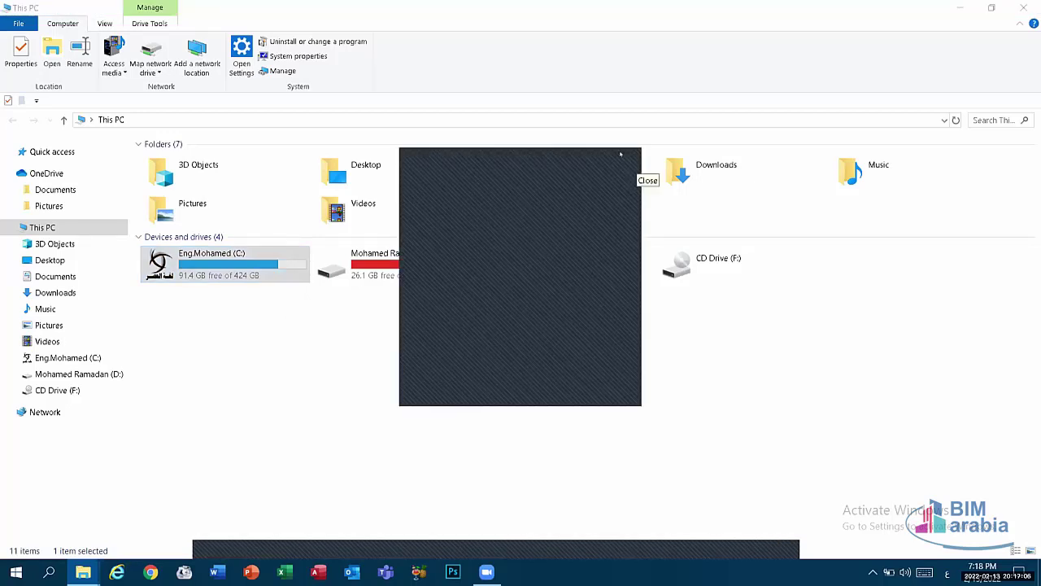
left_click(395, 264)
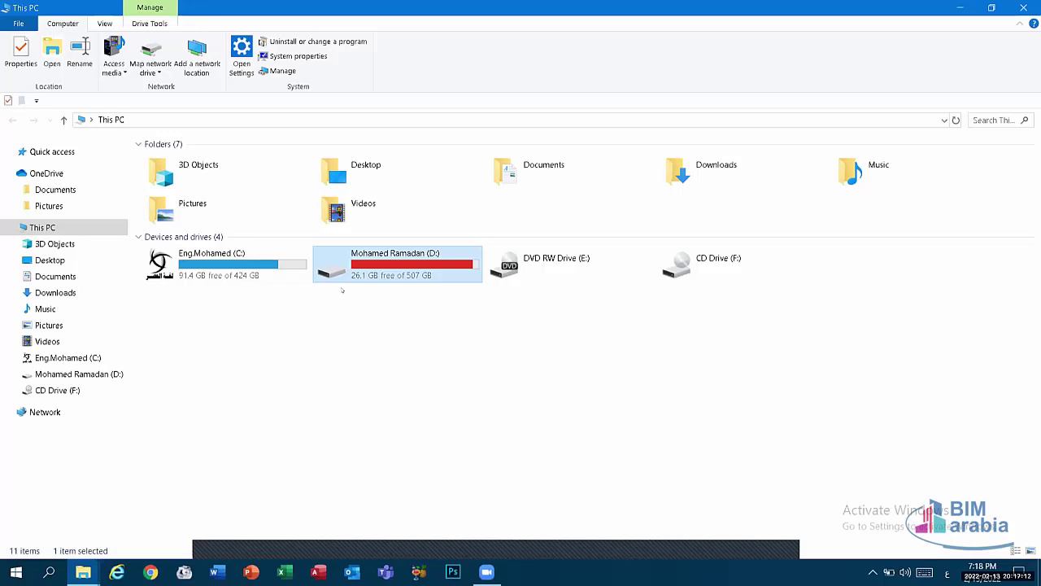
left_click(245, 256)
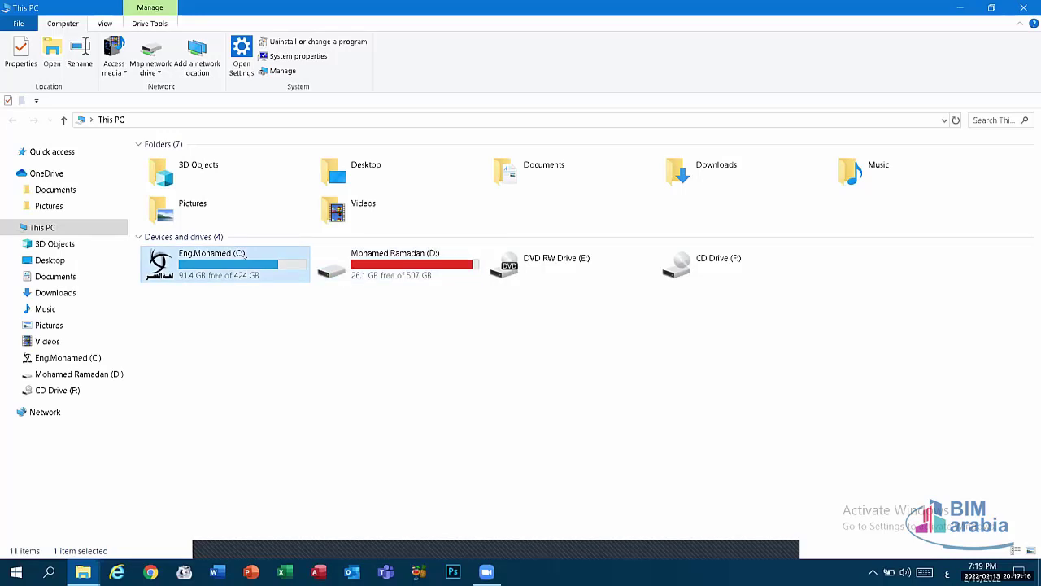
left_click(393, 255)
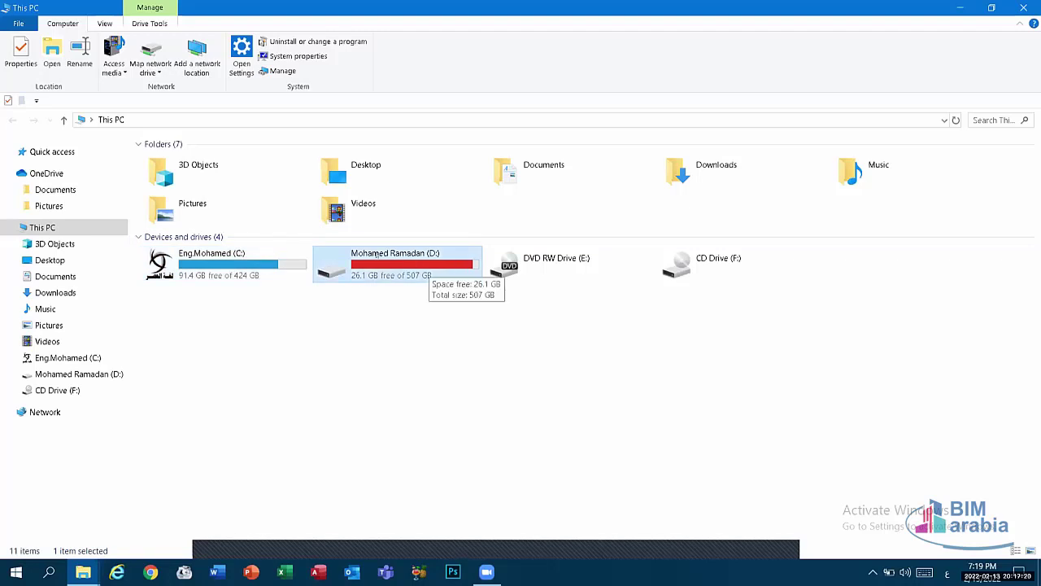
left_click(269, 275)
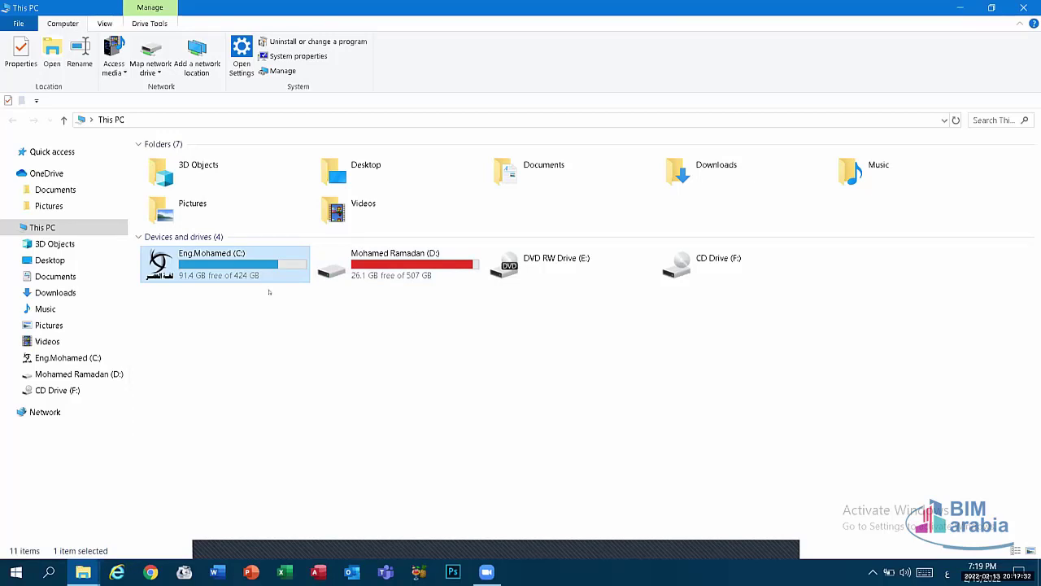
Check drive C's storage, view its contents, go back to This PC, select drive D and return to the desktop.
mouse_move(244, 254)
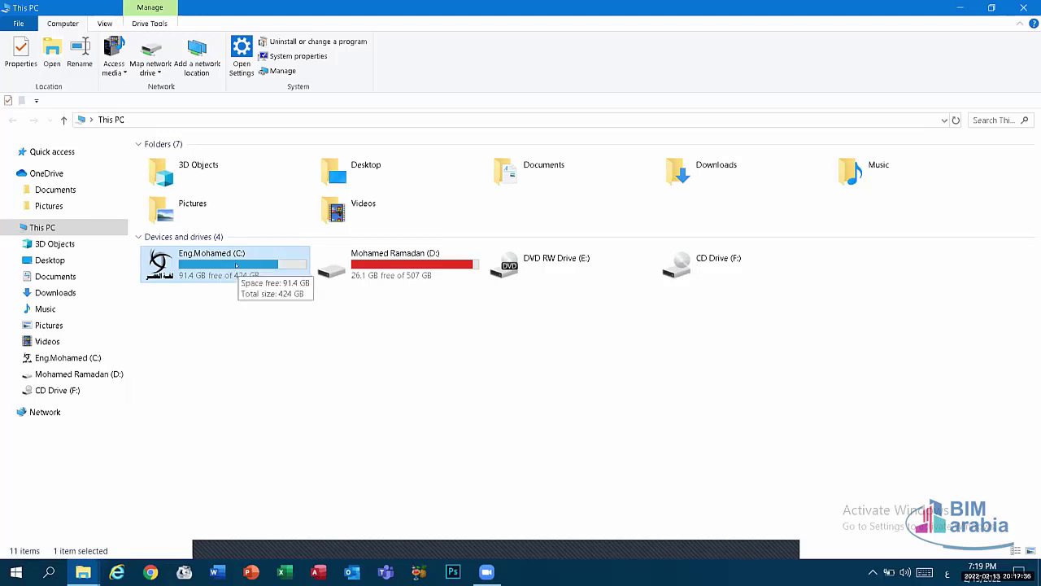
double_click(230, 254)
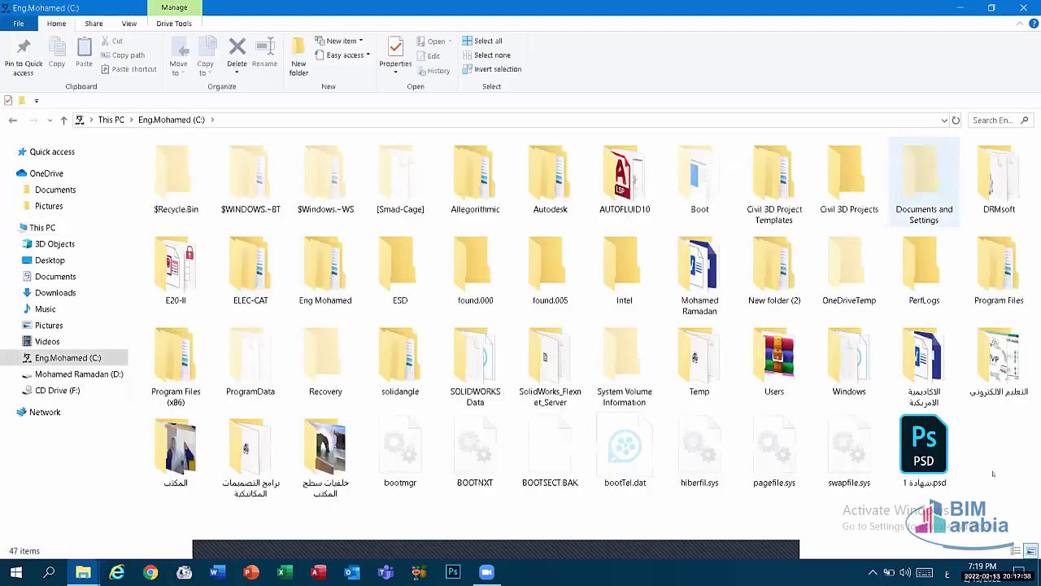
left_click(12, 120)
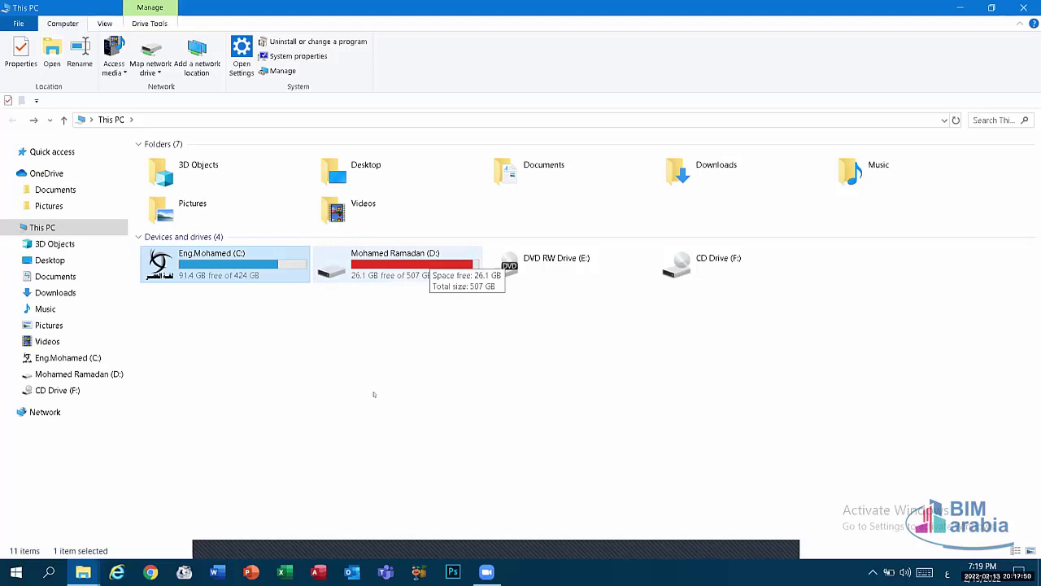
key("Right")
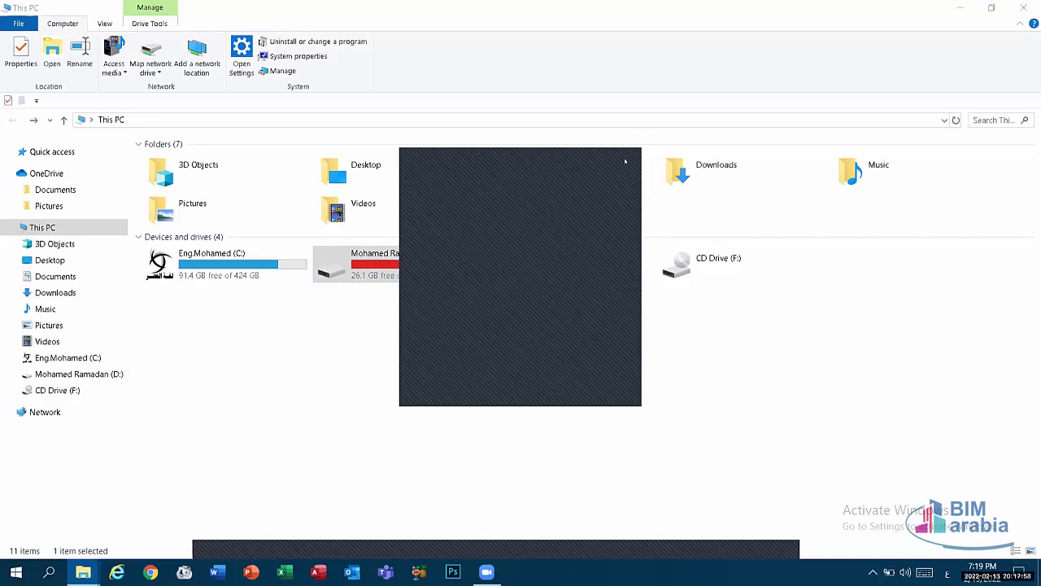
key("super+d")
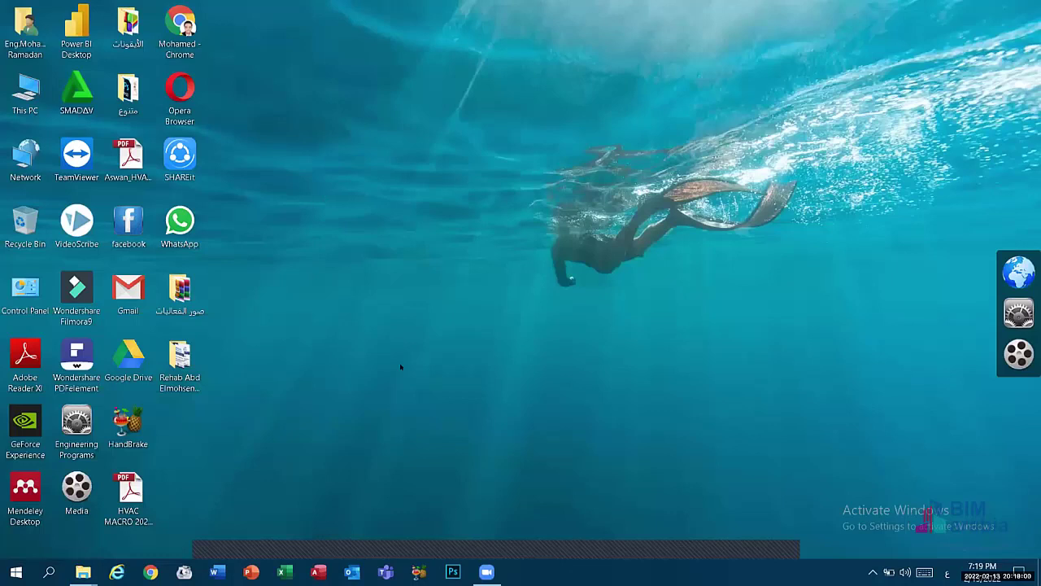
Create a new folder on the desktop with the default name.
right_click(327, 193)
mouse_move(453, 321)
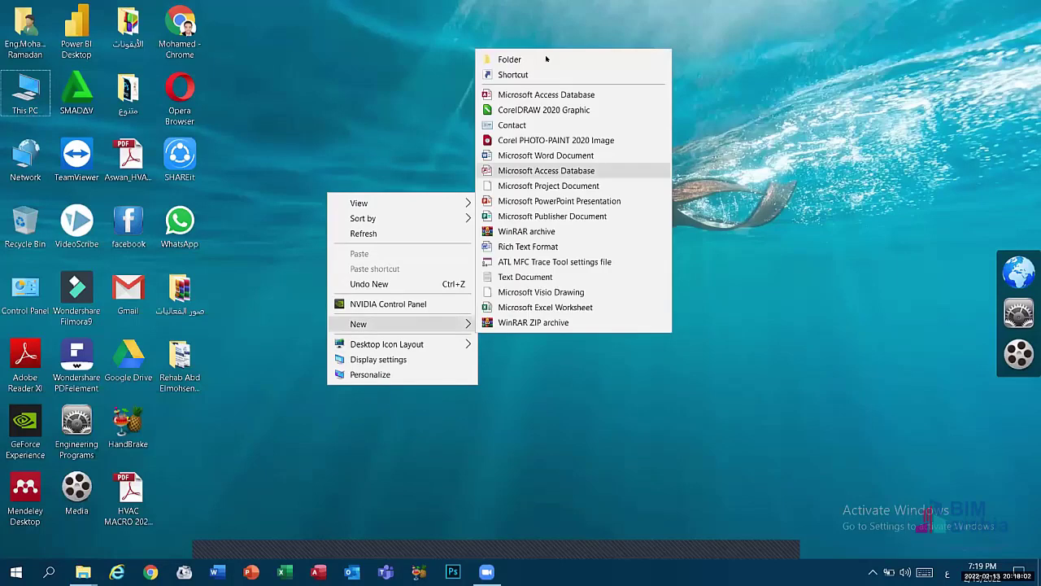
left_click(504, 57)
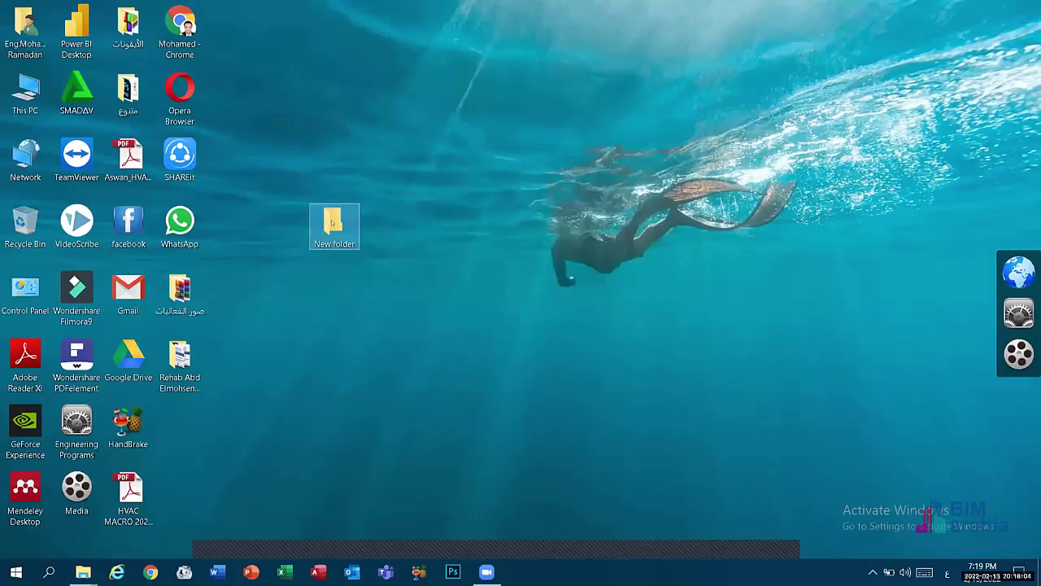
Turn on the Hidden attribute in the new desktop folder's properties and apply it.
right_click(332, 223)
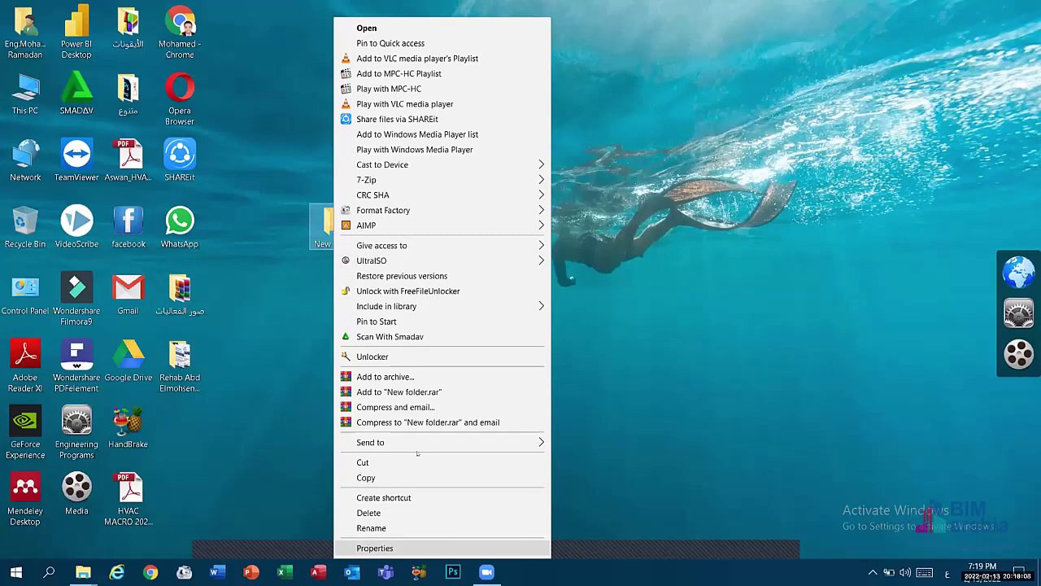
left_click(375, 547)
left_click(411, 450)
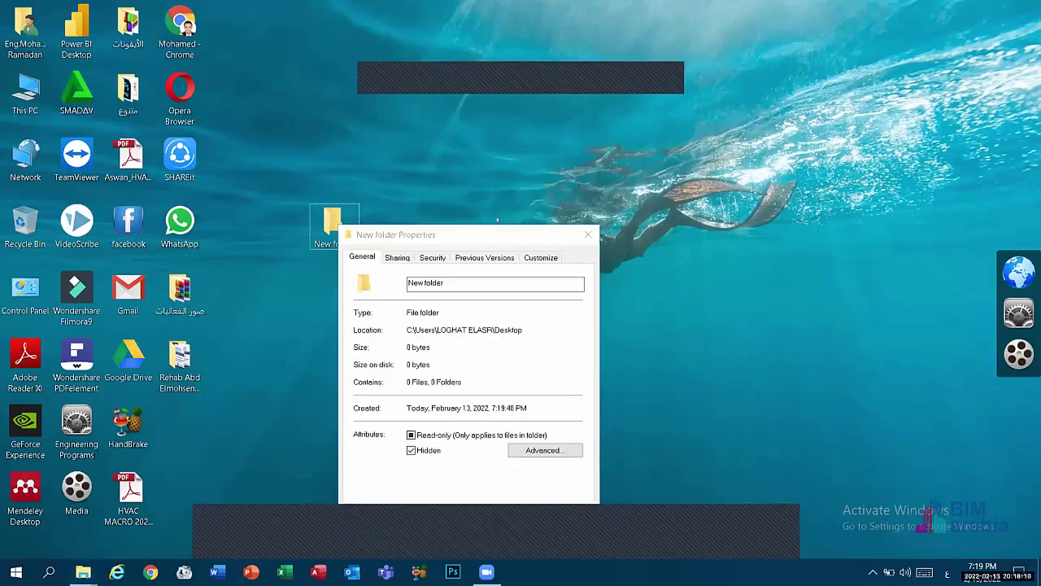
left_click_drag(497, 234, 529, 138)
left_click(600, 436)
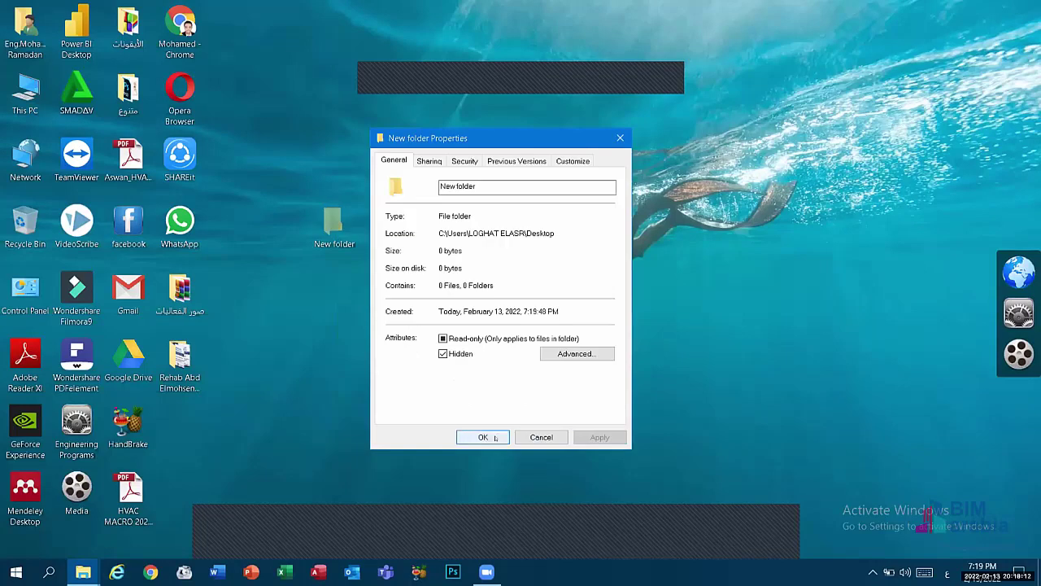
key("Return")
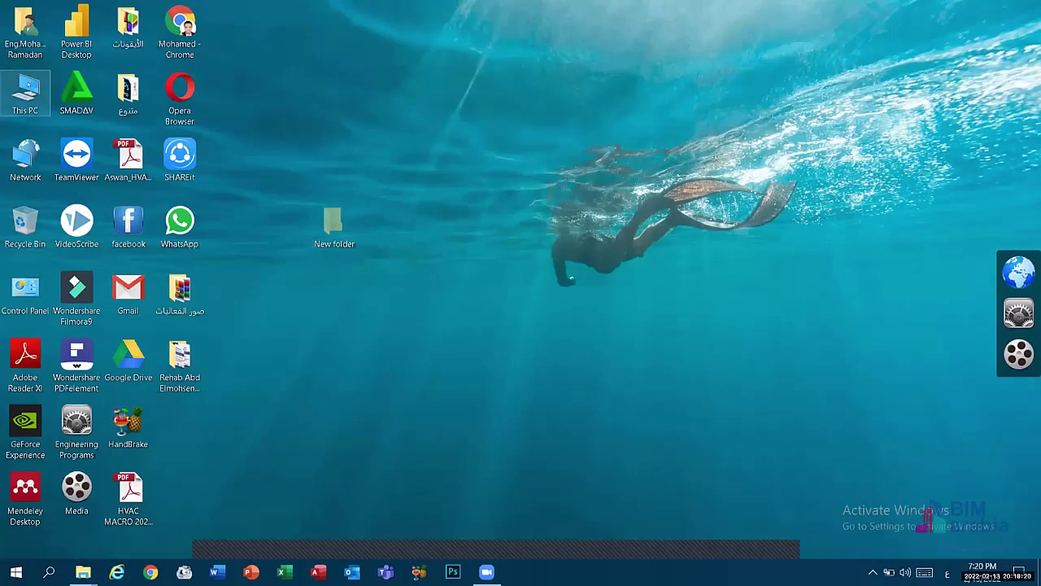
Open This PC, turn off the display of hidden items and close the window.
left_click(25, 92)
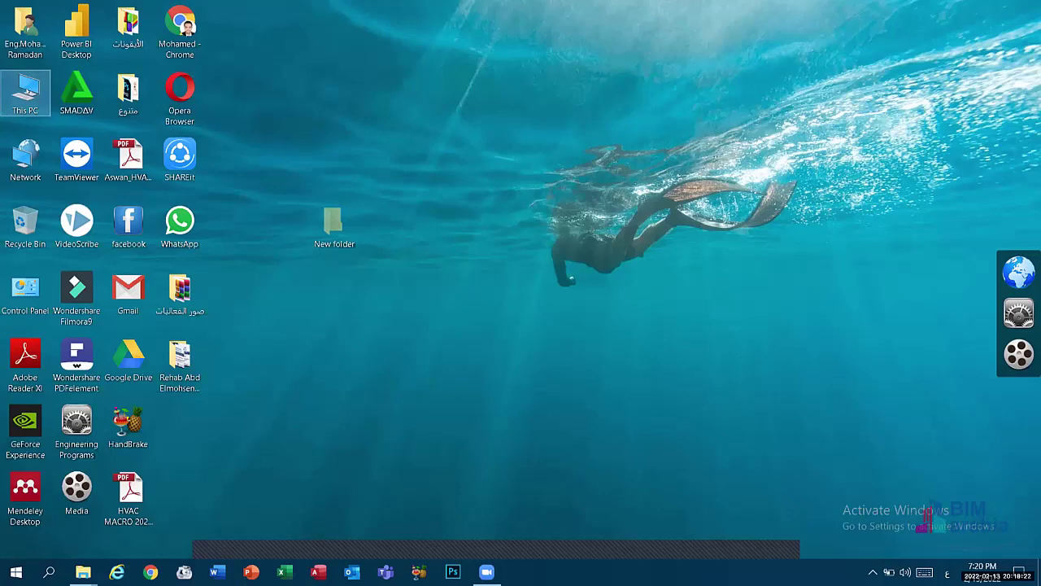
key("Return")
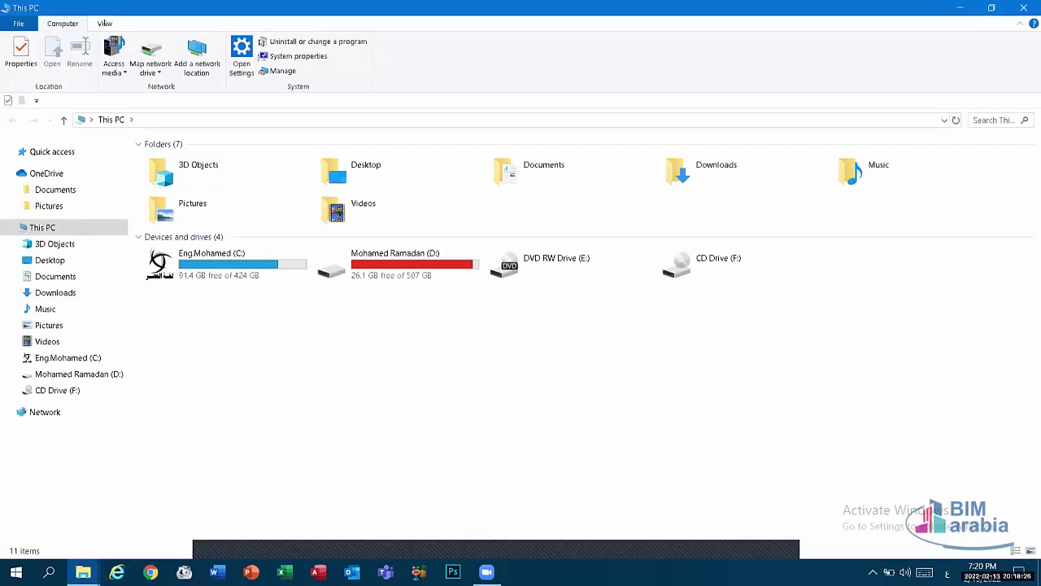
left_click(104, 24)
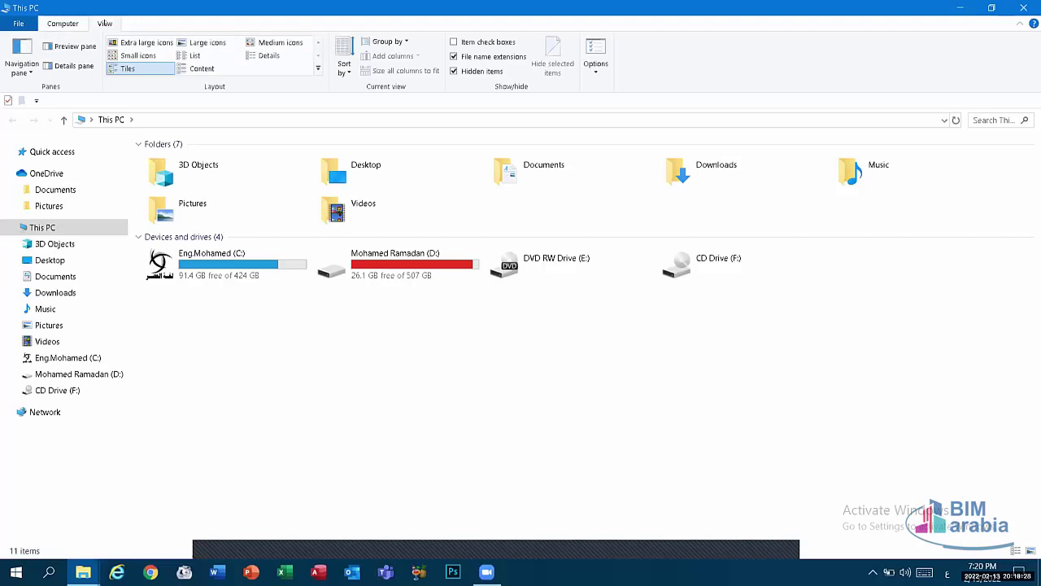
left_click(463, 73)
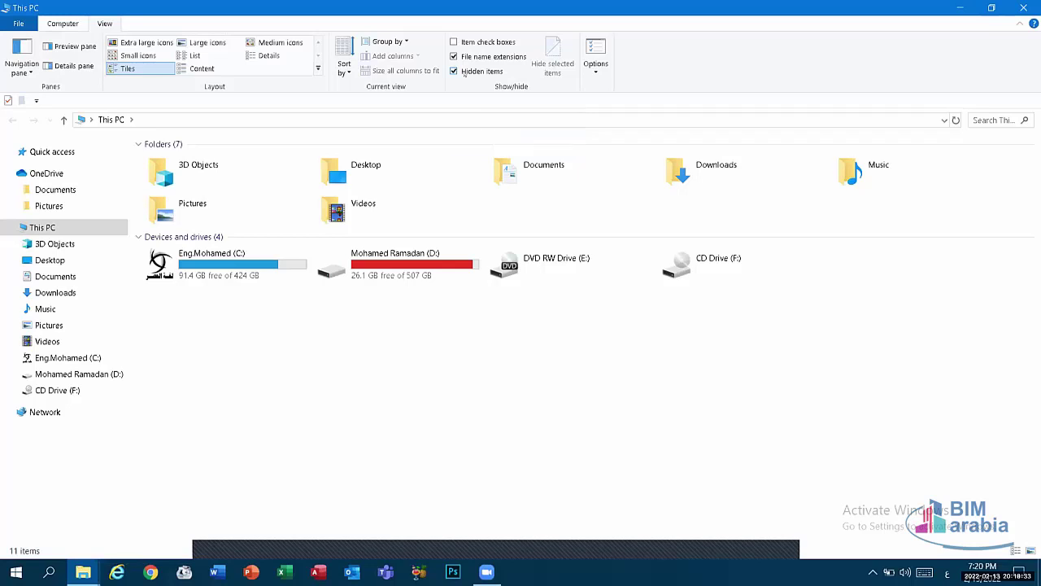
left_click(1024, 7)
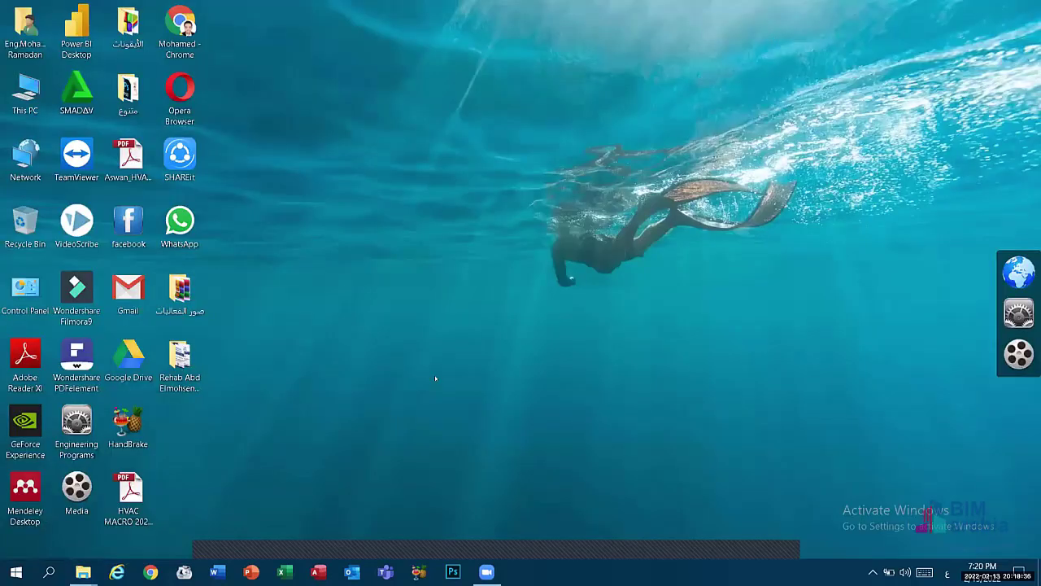
Reopen This PC, turn the display of hidden items back on and return to the desktop.
double_click(11, 87)
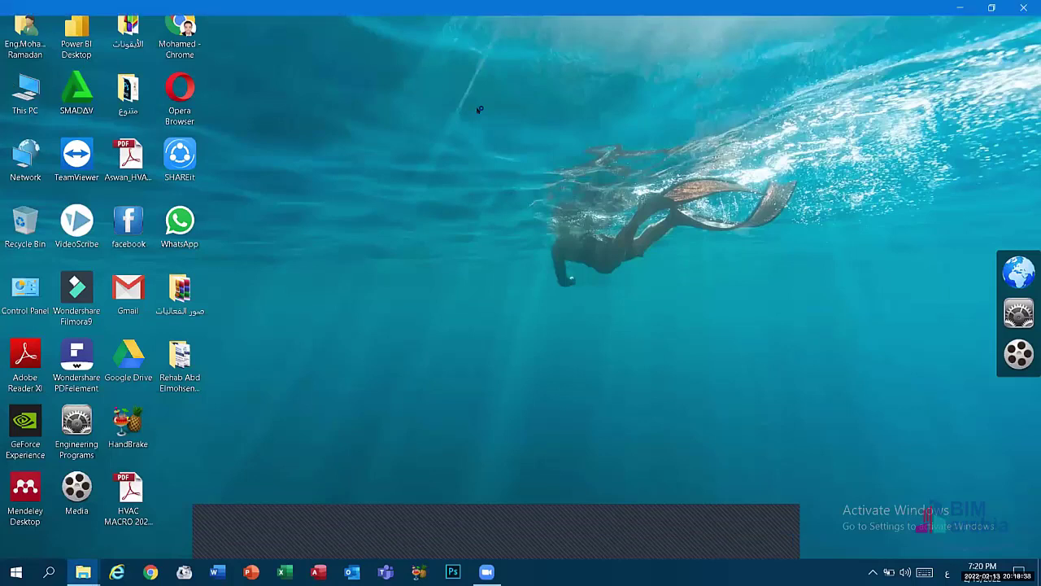
left_click(105, 23)
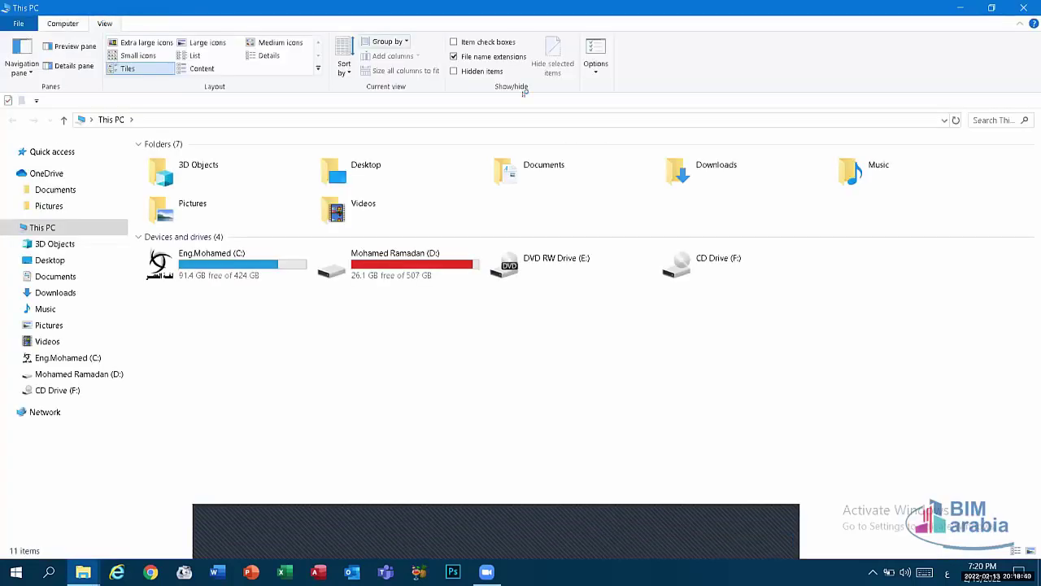
left_click(462, 71)
left_click(963, 7)
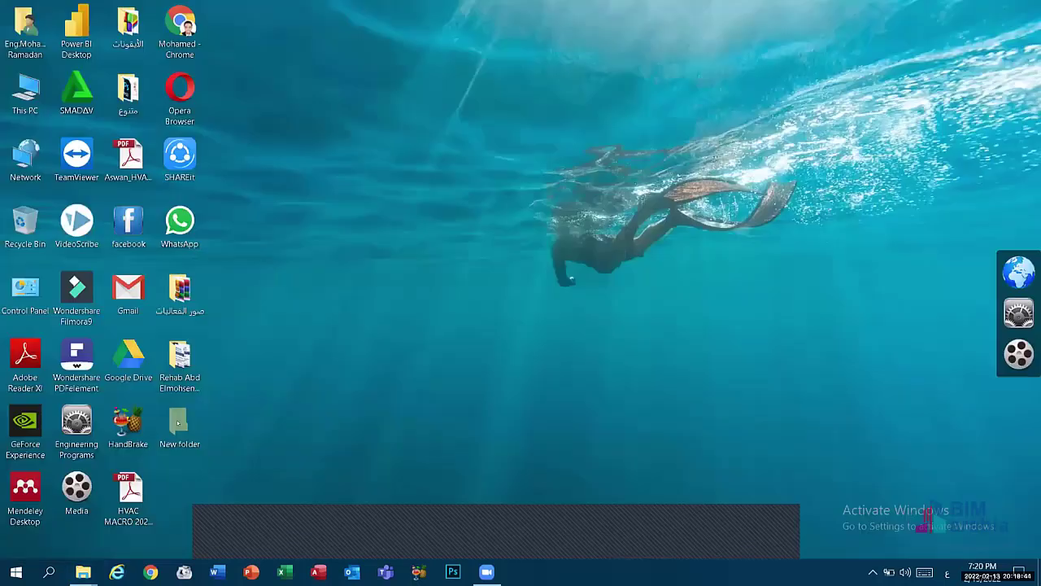
Clear the Hidden attribute in the properties of New folder on the desktop and confirm.
right_click(177, 422)
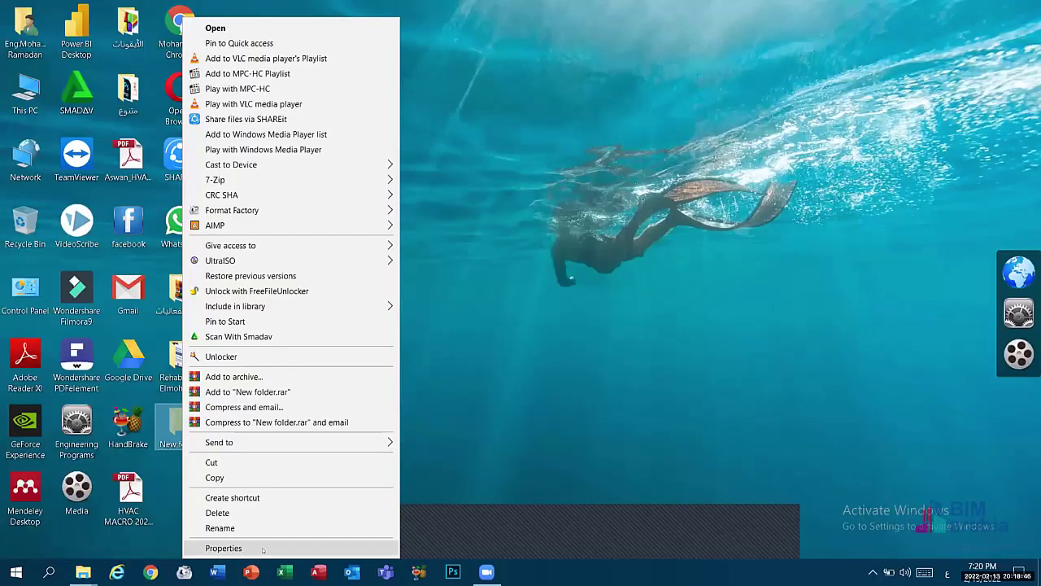
left_click(262, 549)
left_click(303, 362)
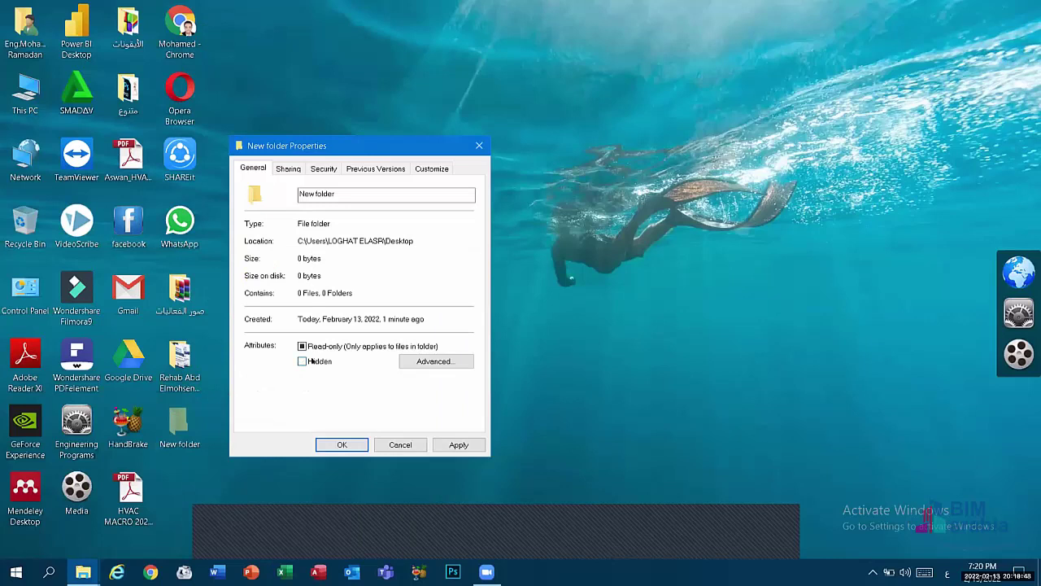
left_click(342, 445)
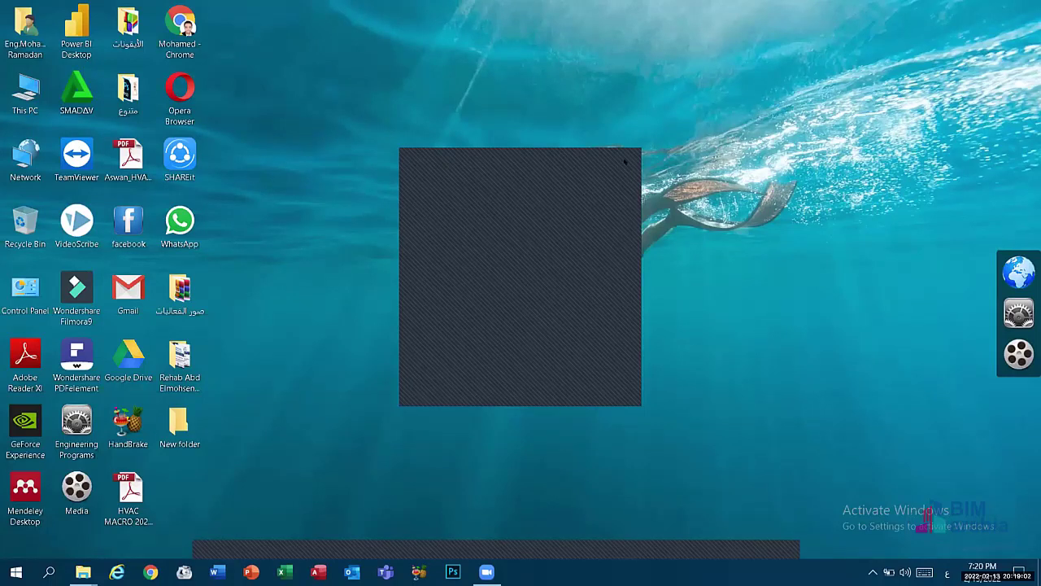
Open drive D from This PC to view its contents, and close the window.
double_click(24, 94)
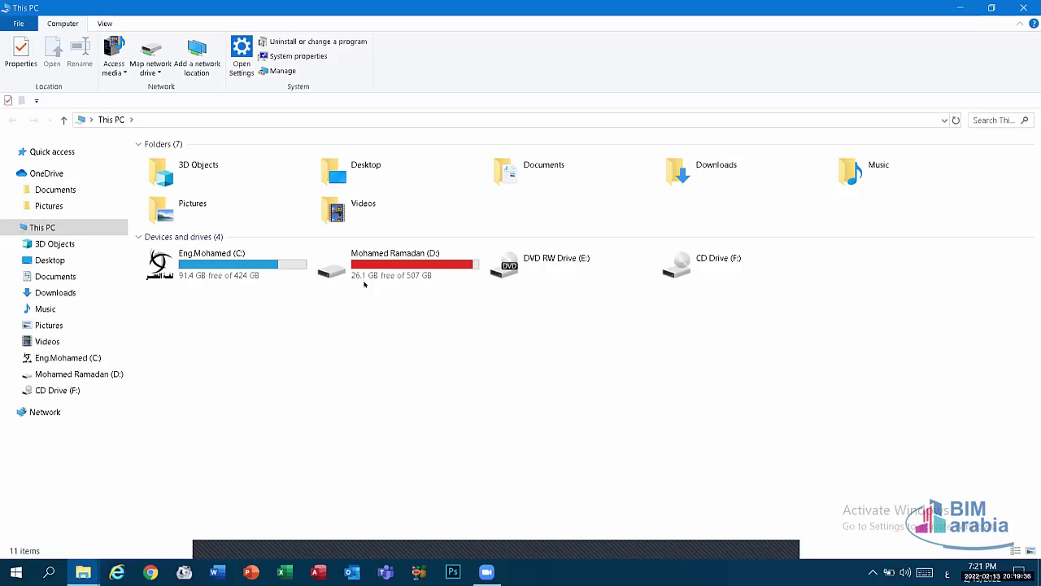
double_click(317, 275)
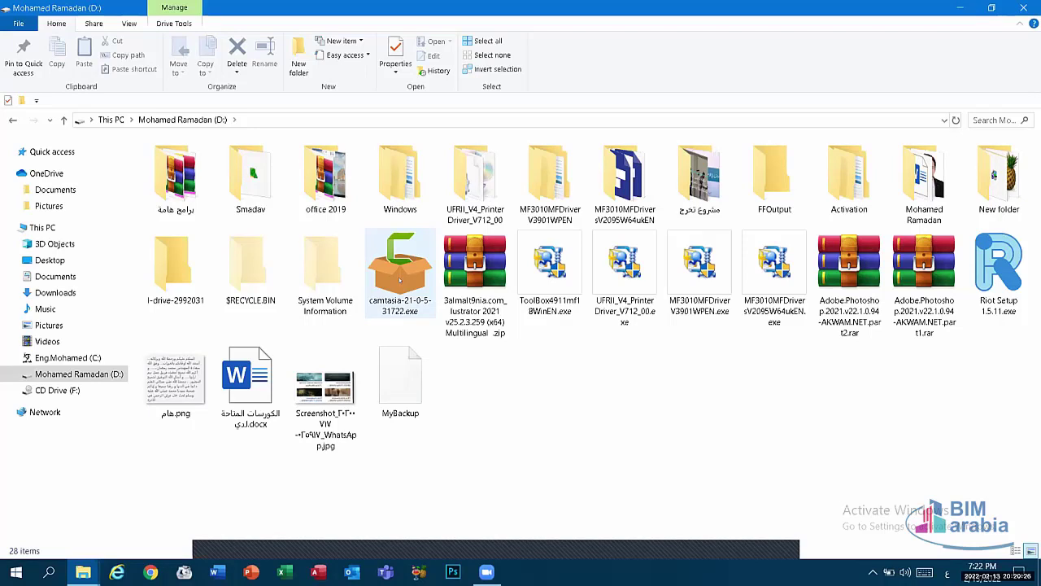
left_click(1024, 7)
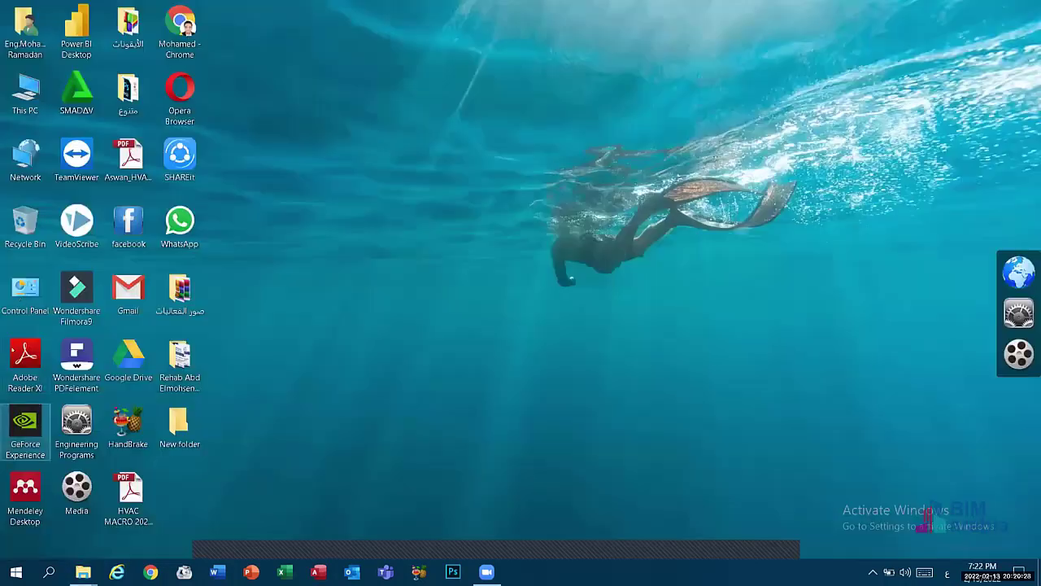
Open and close Control Panel, and do the same with Windows Settings.
double_click(24, 278)
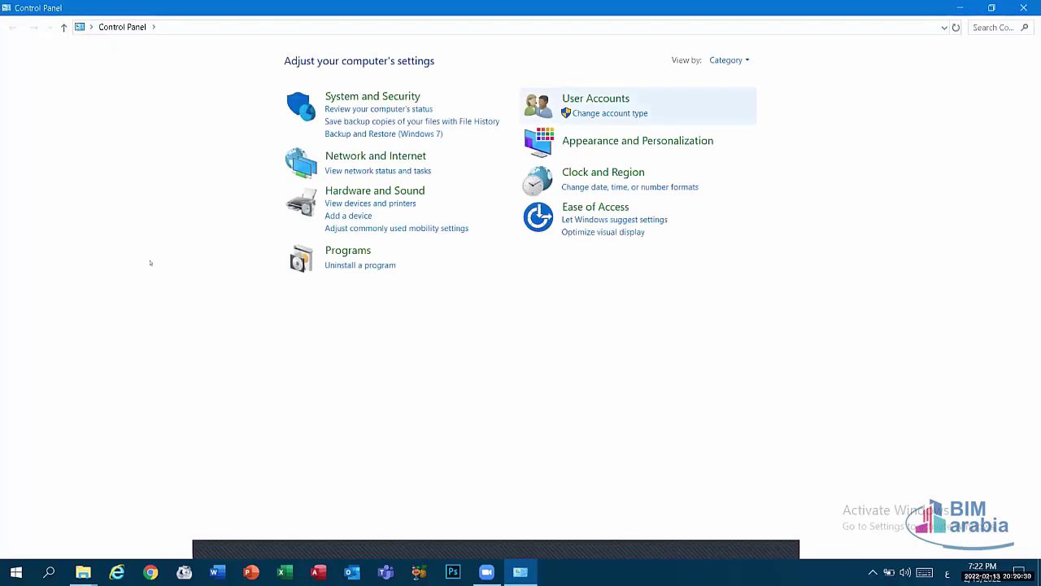
key("alt+F4")
left_click(16, 572)
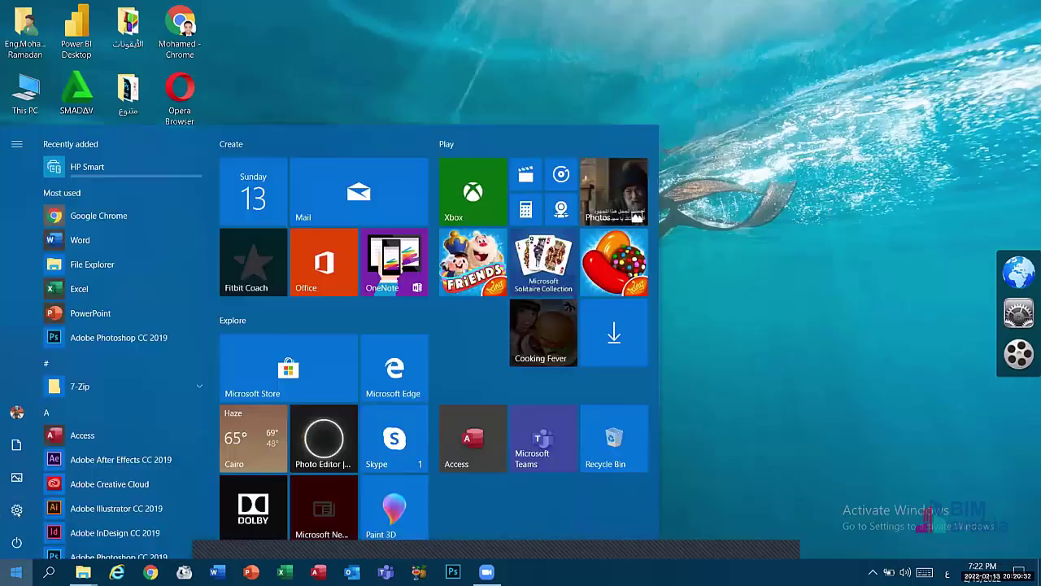
left_click(16, 508)
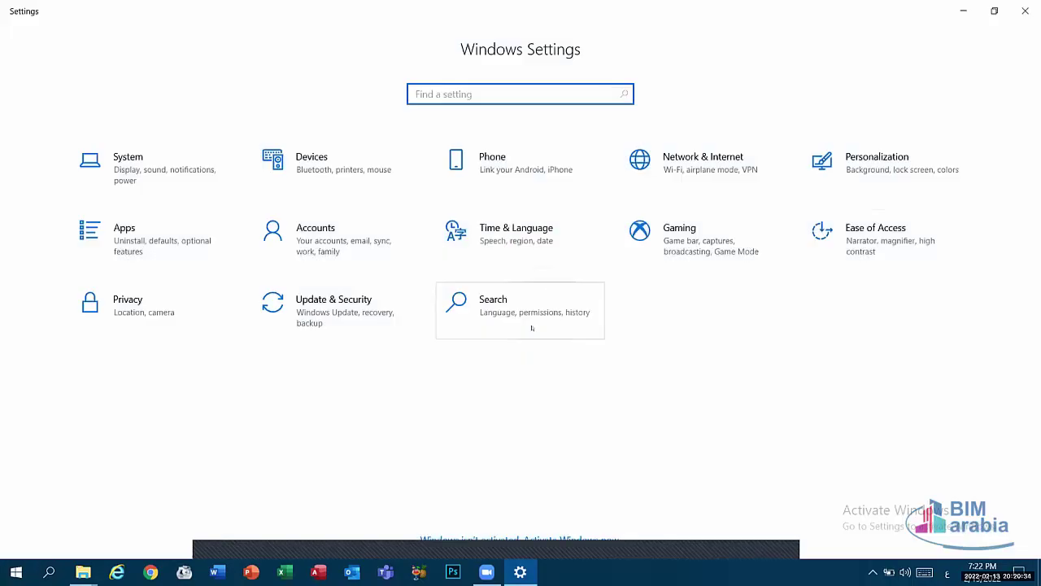
key("alt+F4")
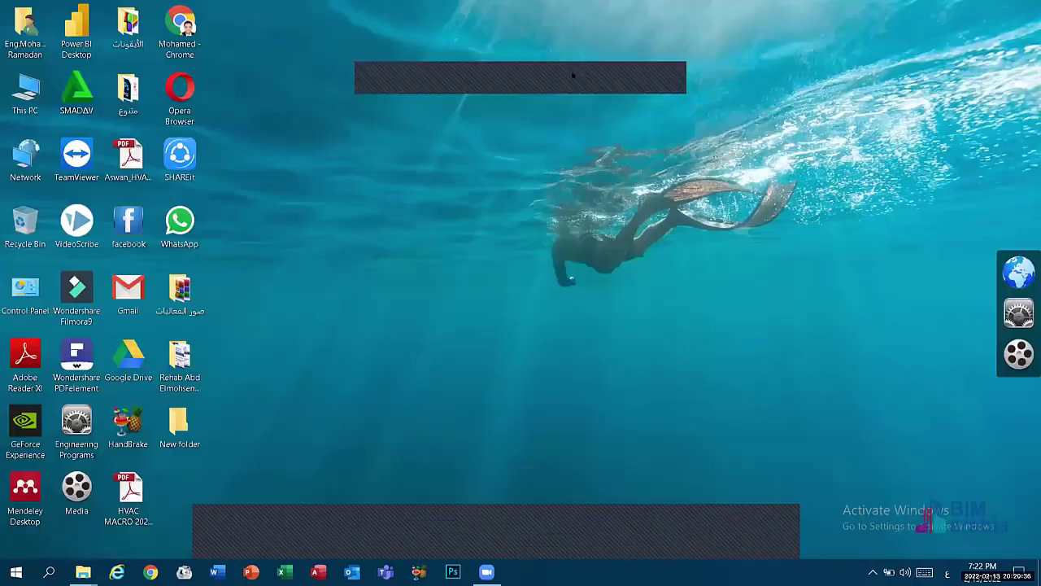
Open the desktop's personalization settings and close them again.
right_click(363, 180)
right_click(456, 170)
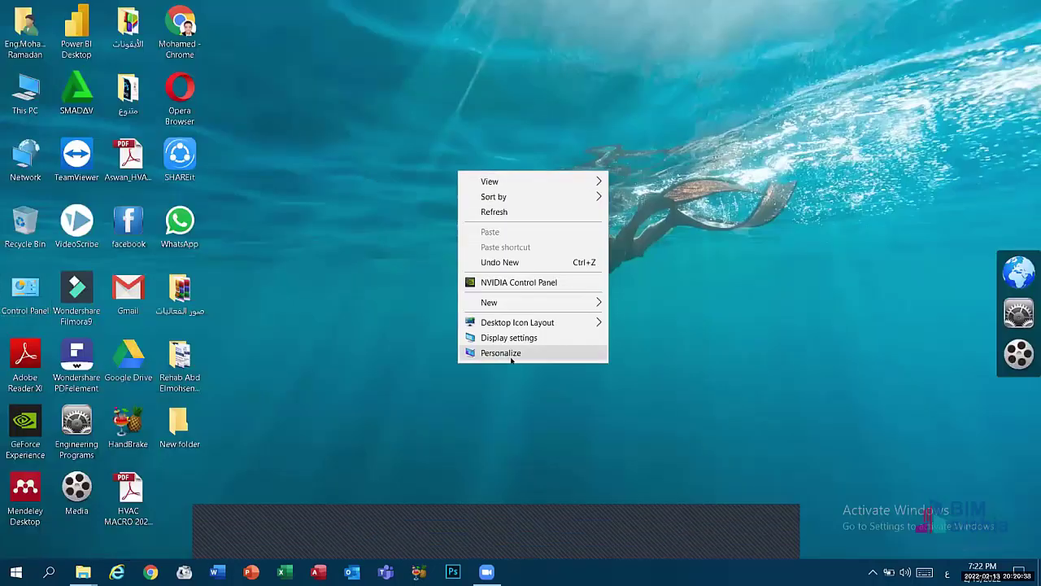
left_click(505, 350)
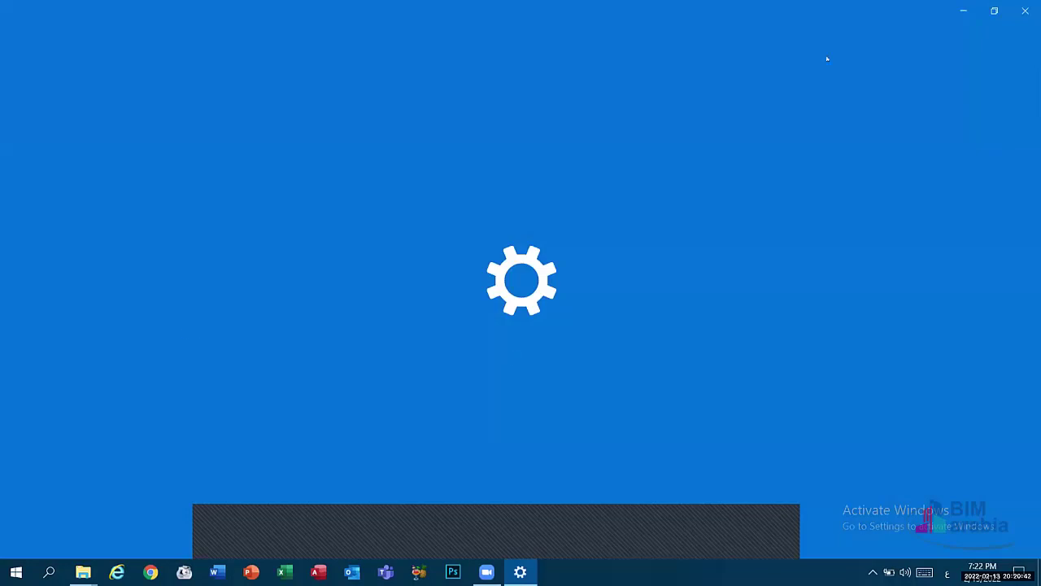
key("alt+F4")
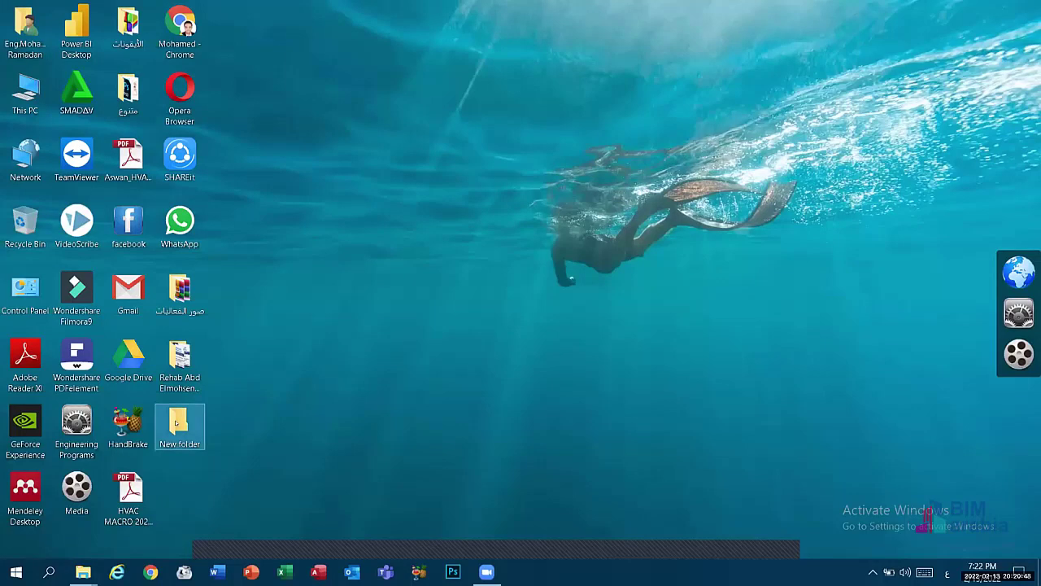
Move New folder away from the other icons to the lower middle area of the desktop.
left_click_drag(175, 423, 513, 526)
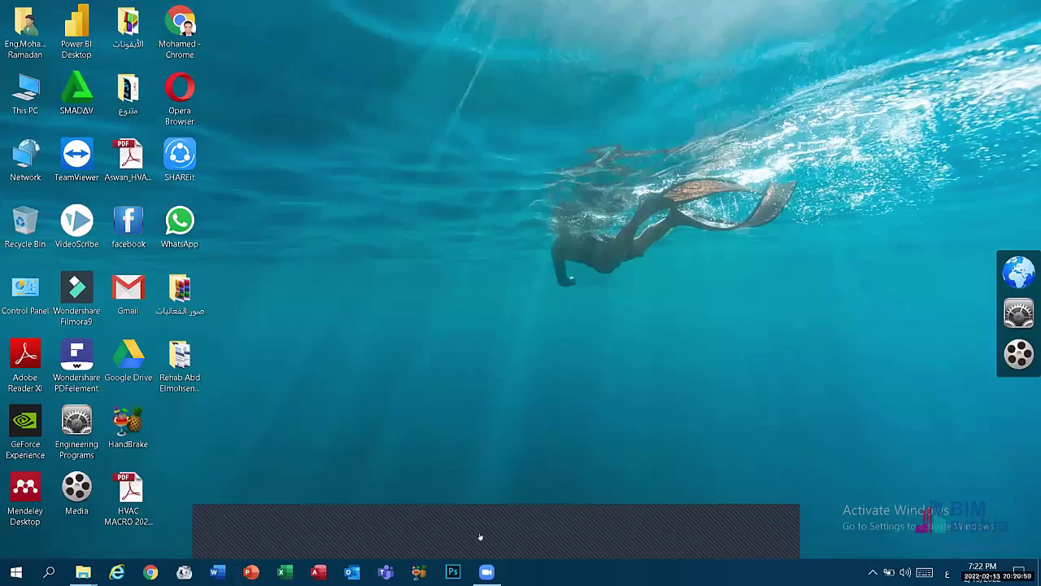